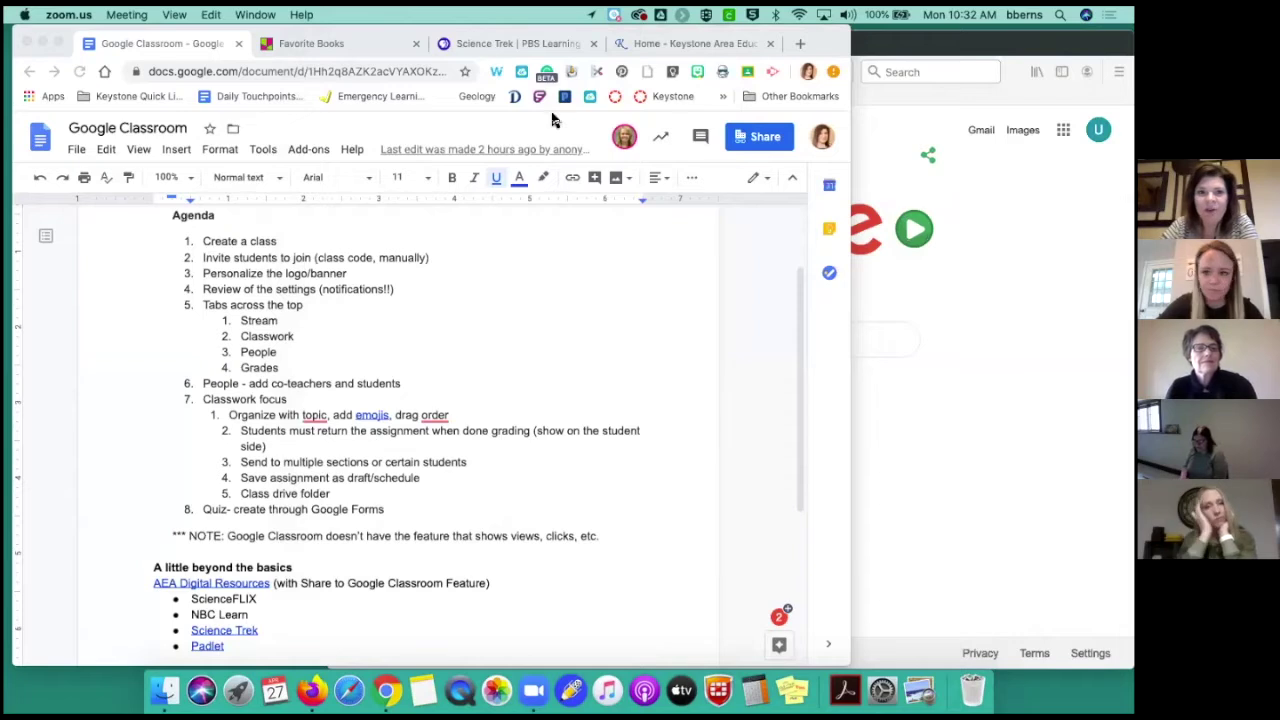
Widen the Chrome window showing the agenda document and open a new Google tab
{"action": "left_click", "coordinate": [848, 48]}
{"action": "left_click_drag", "start_coordinate": [852, 48], "coordinate": [885, 48]}
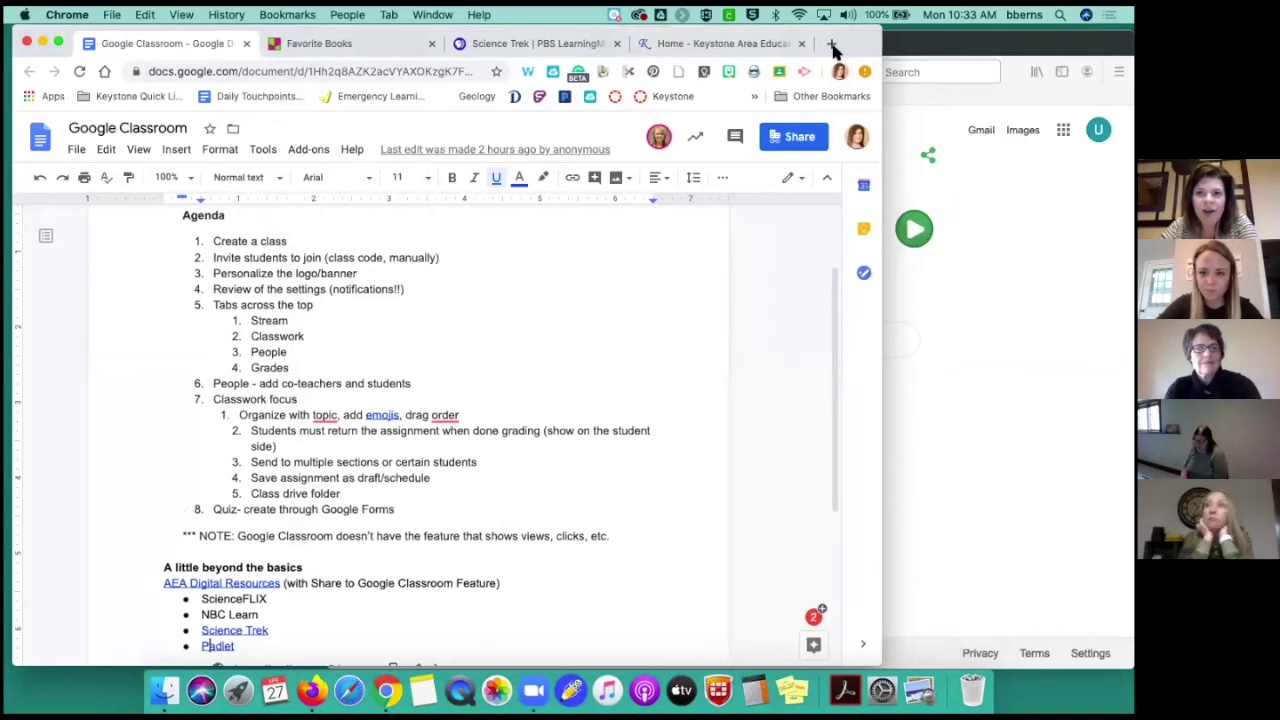
{"action": "left_click", "coordinate": [831, 44]}
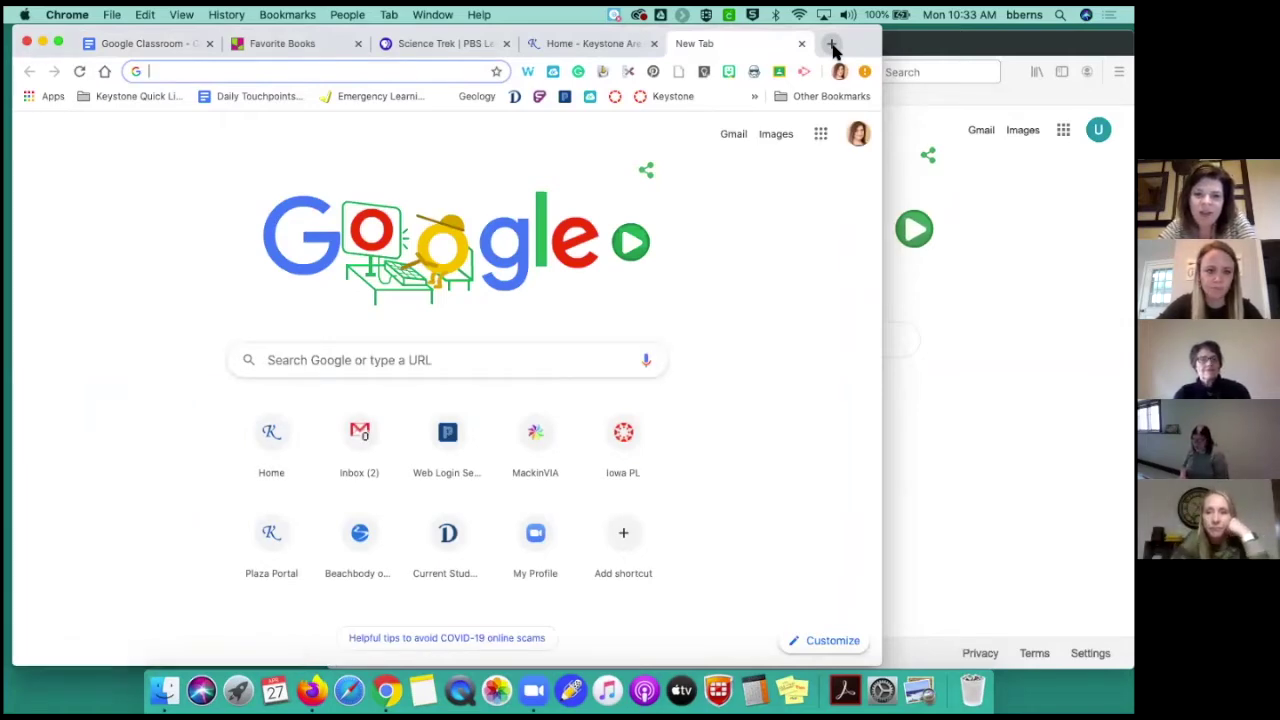
Launch Google Classroom from the Google apps menu in the new tab
{"action": "left_click", "coordinate": [820, 136]}
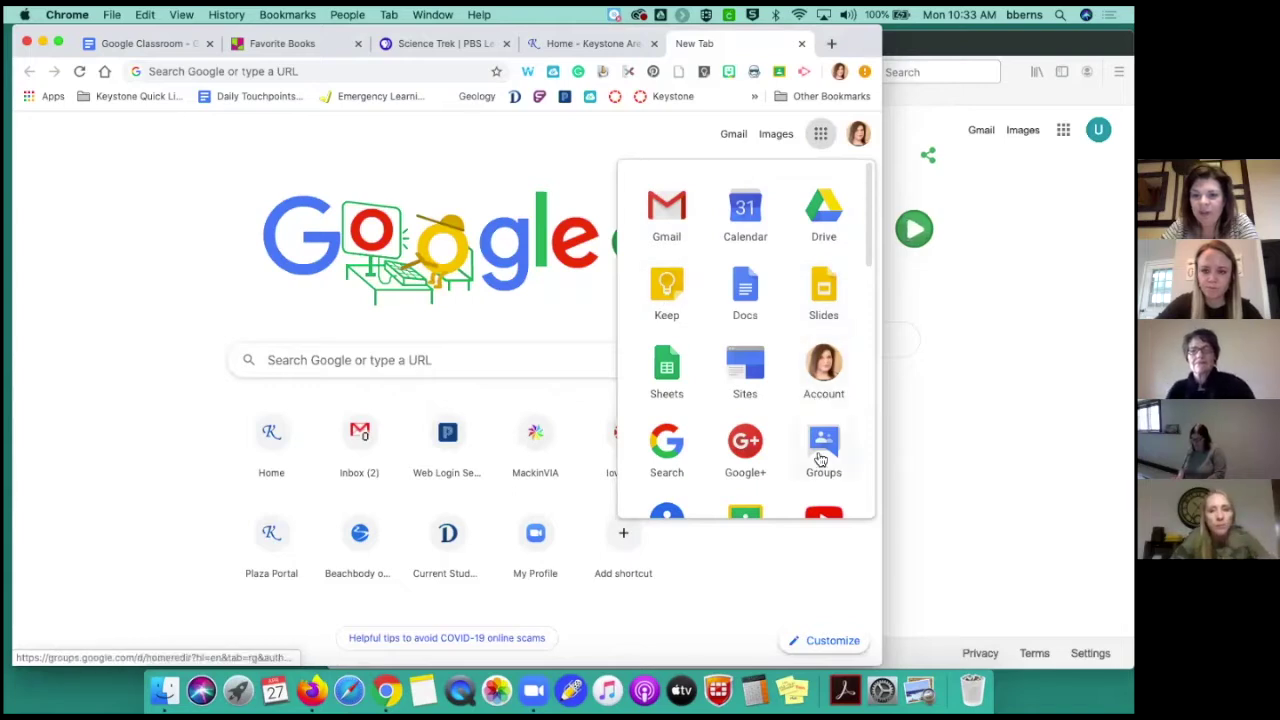
{"action": "scroll", "coordinate": [785, 443], "scroll_direction": "down", "scroll_amount": 2}
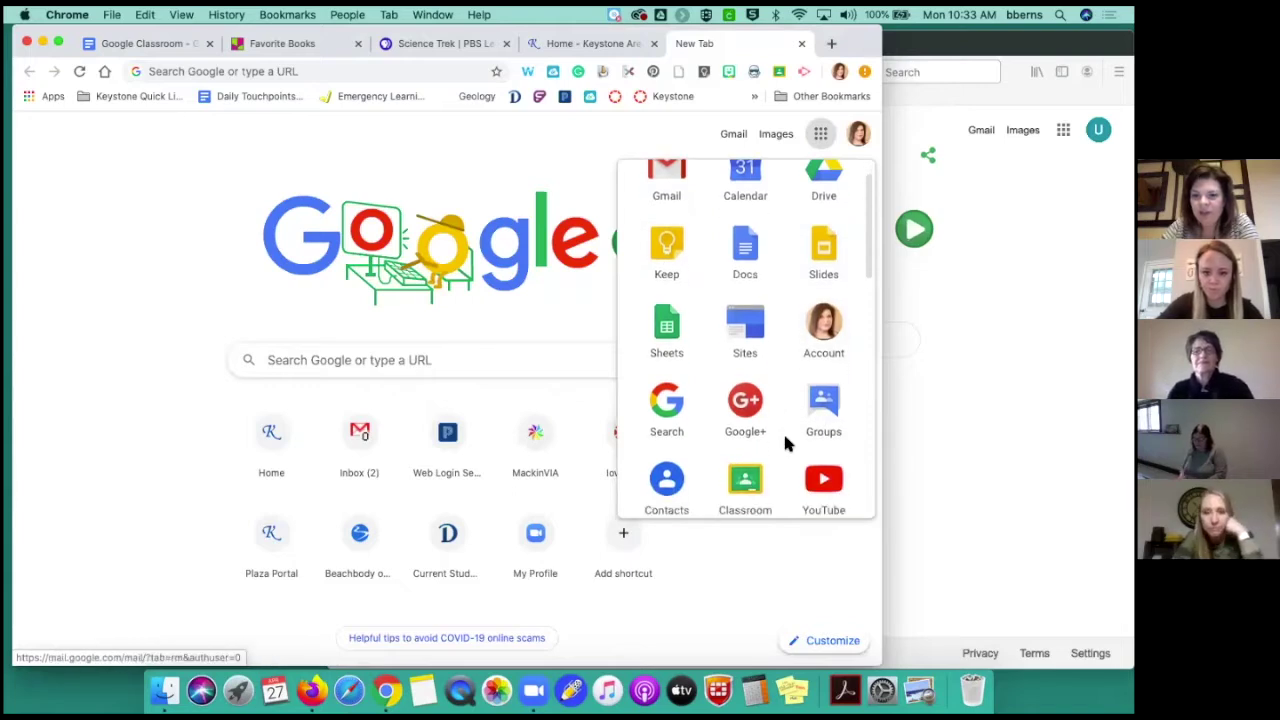
{"action": "scroll", "coordinate": [785, 440], "scroll_direction": "down", "scroll_amount": 3}
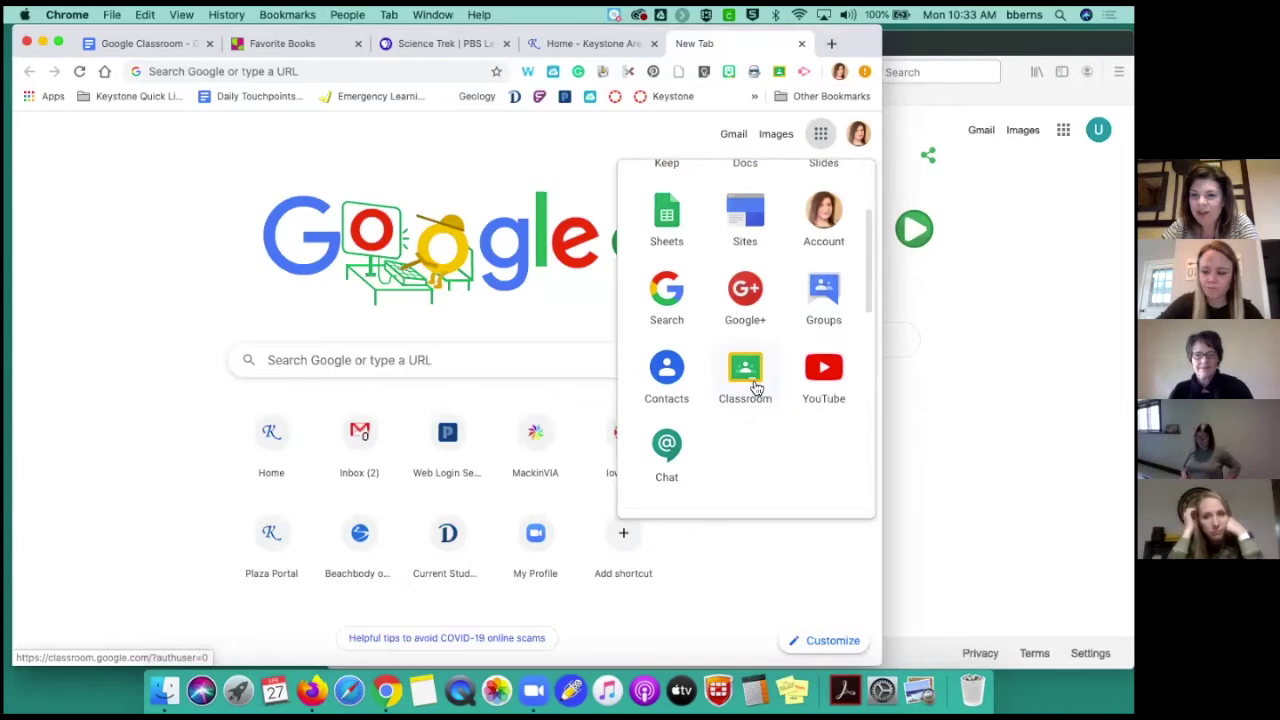
{"action": "left_click", "coordinate": [757, 388]}
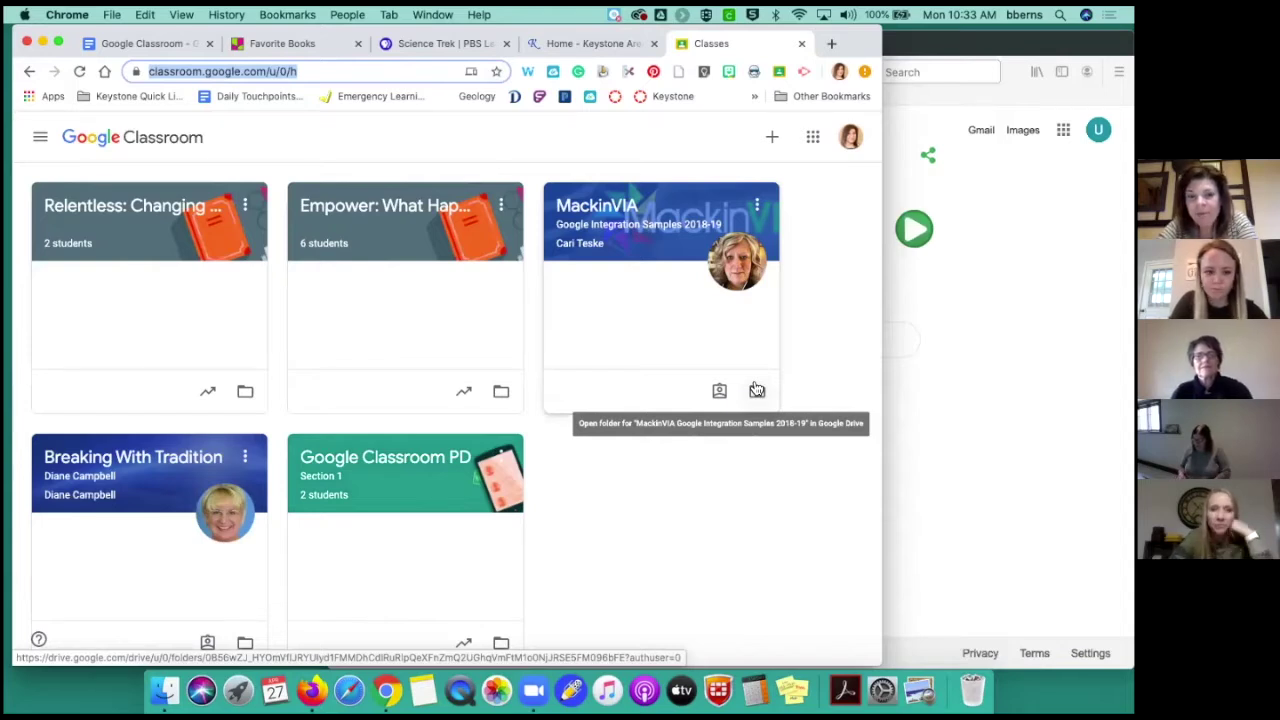
{"action": "left_click", "coordinate": [773, 140]}
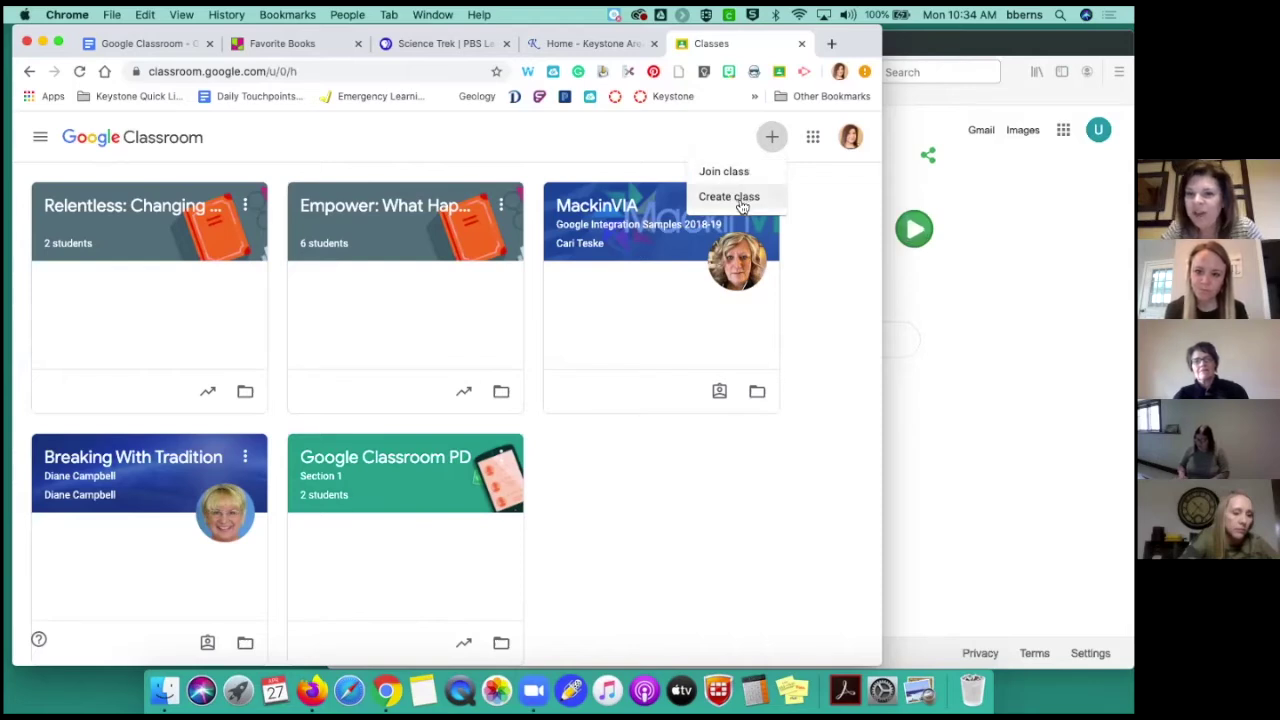
{"action": "left_click", "coordinate": [742, 201]}
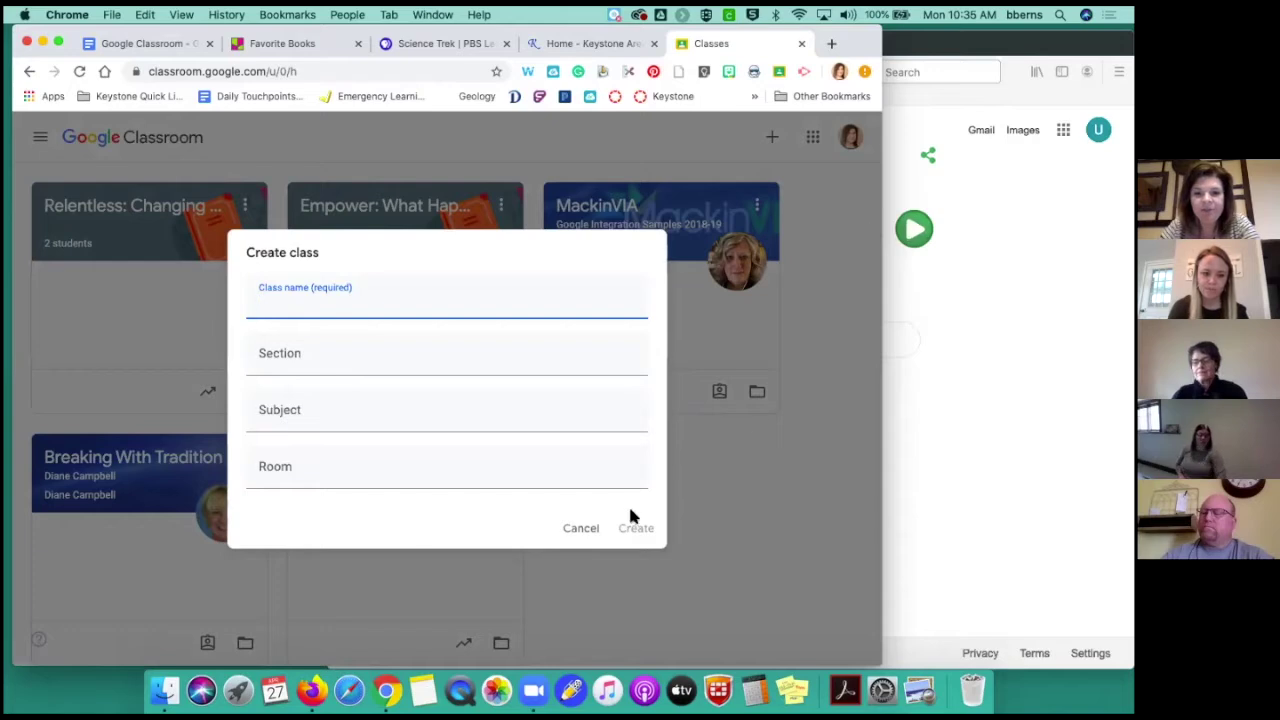
{"action": "left_click", "coordinate": [583, 528]}
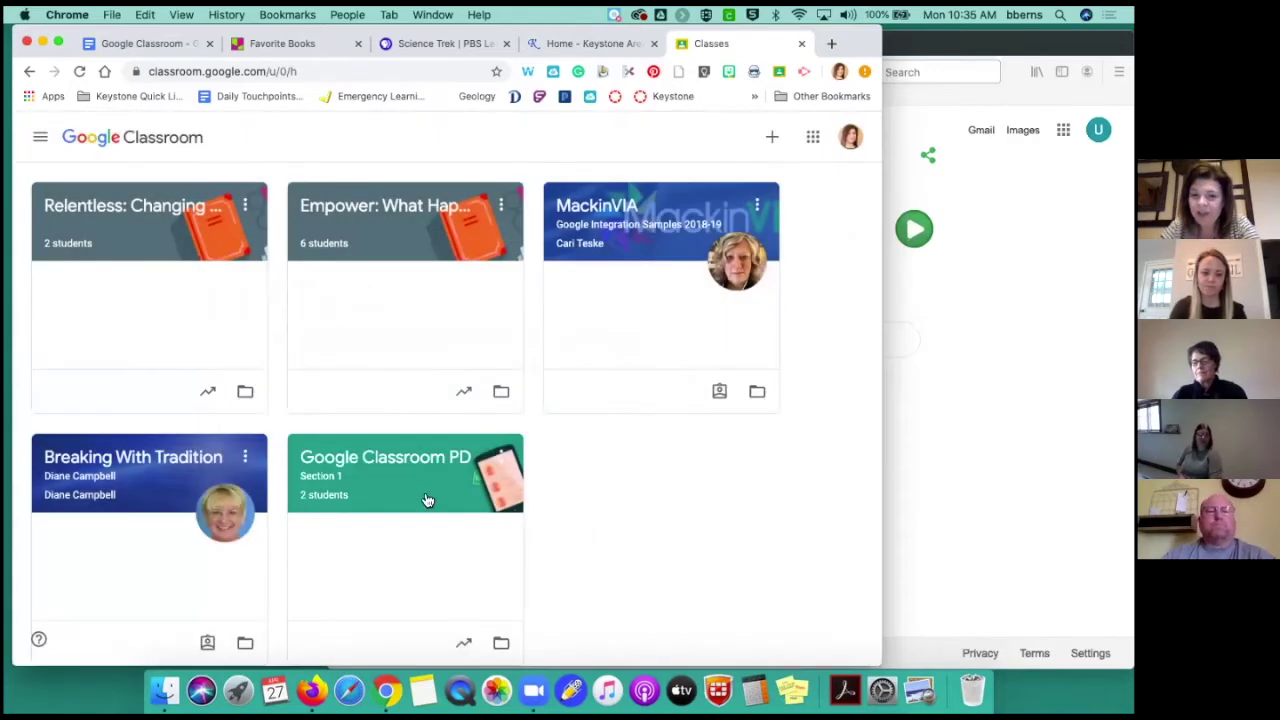
{"action": "left_click", "coordinate": [423, 496]}
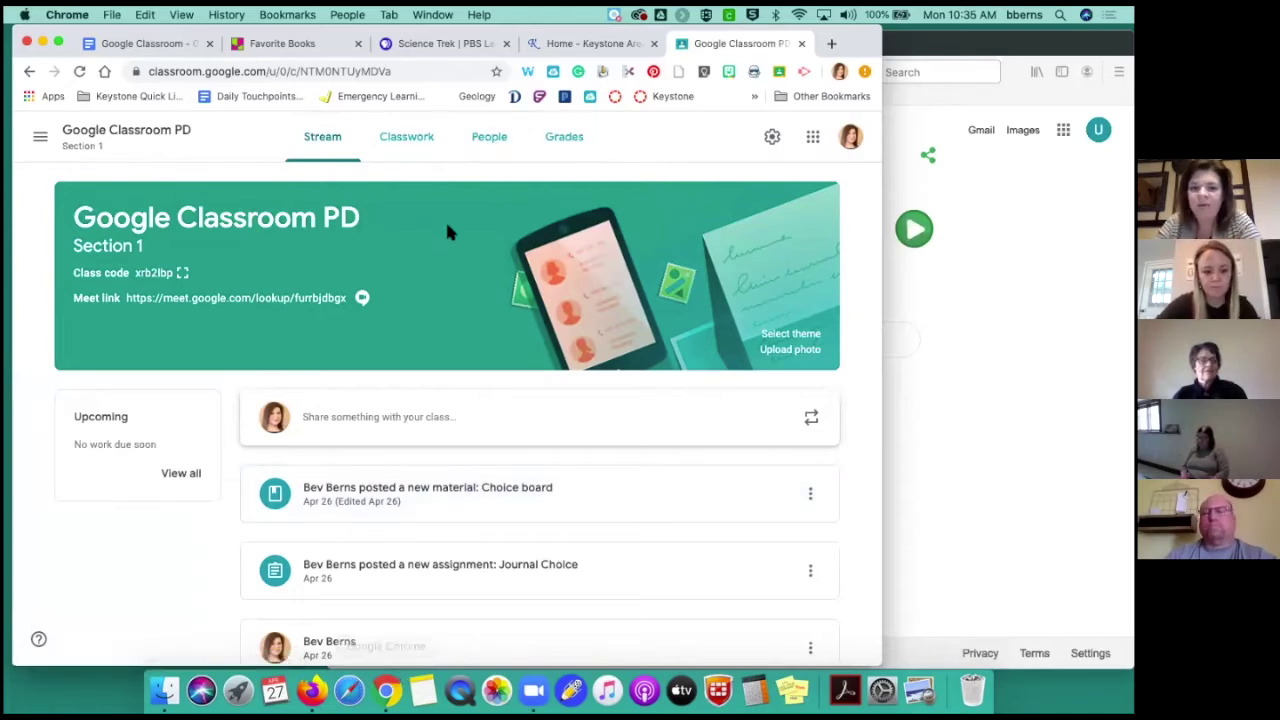
{"action": "left_click", "coordinate": [492, 144]}
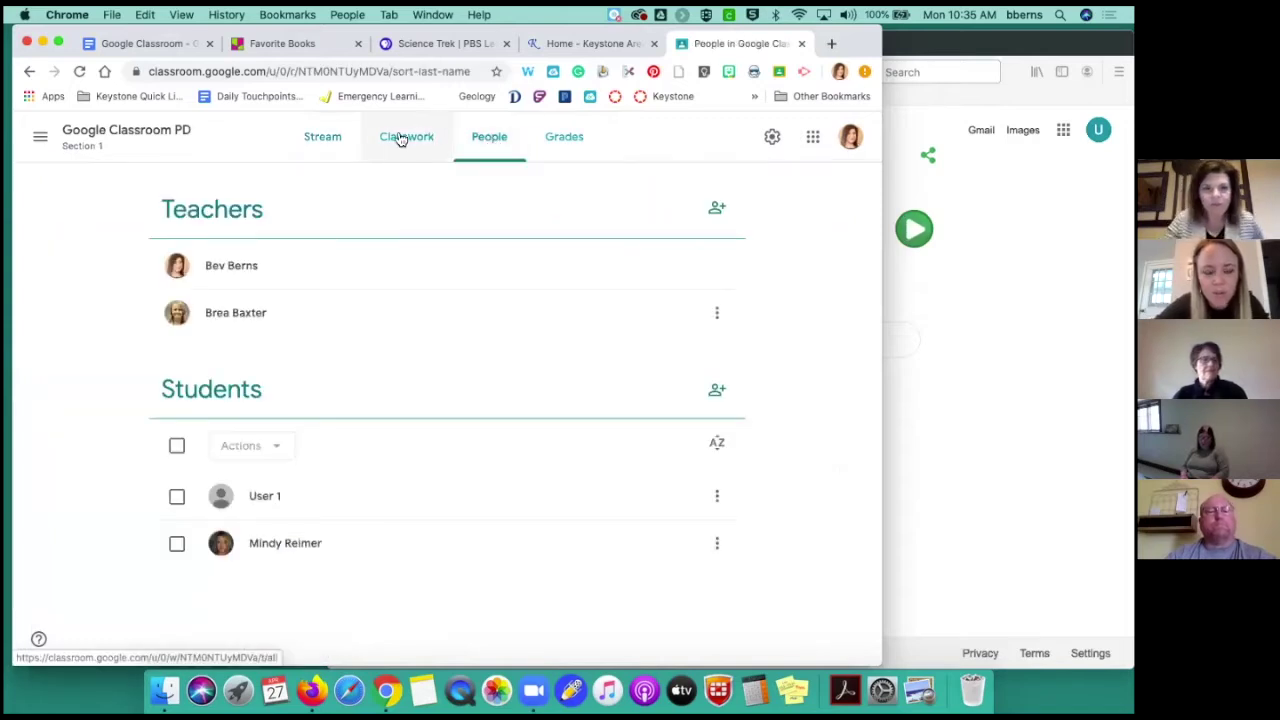
{"action": "left_click", "coordinate": [151, 138]}
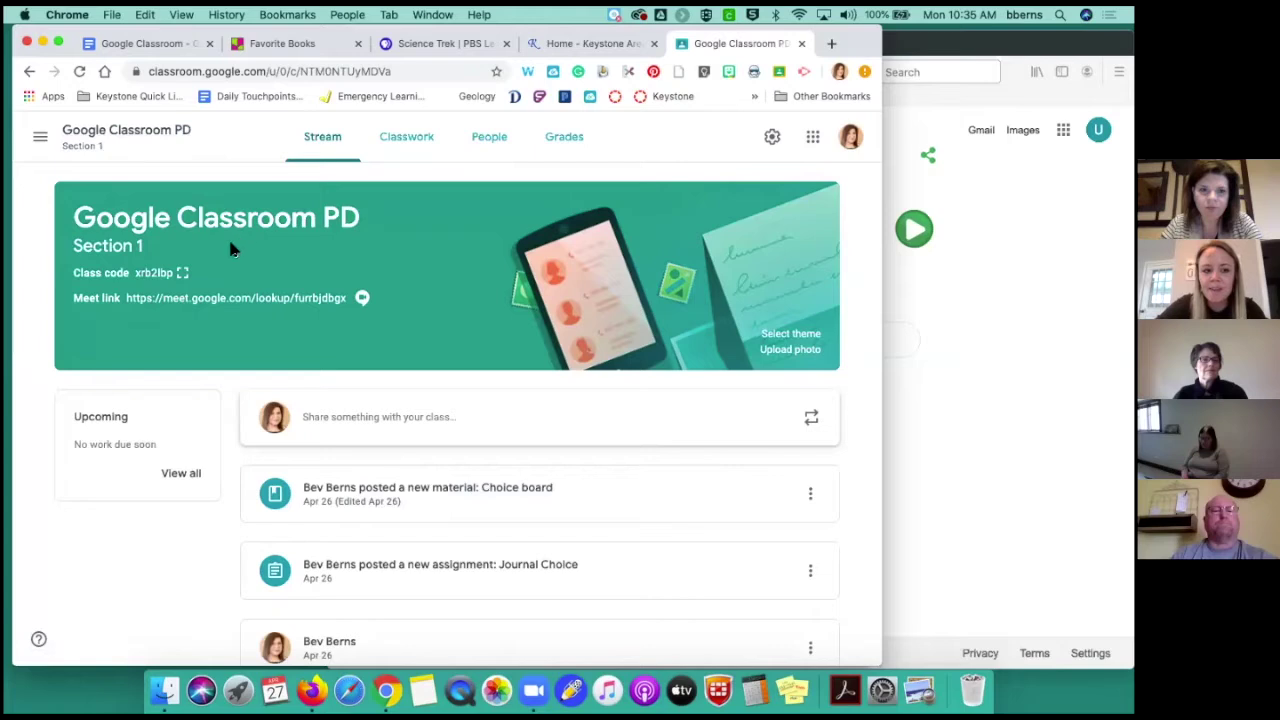
{"action": "left_click", "coordinate": [182, 273]}
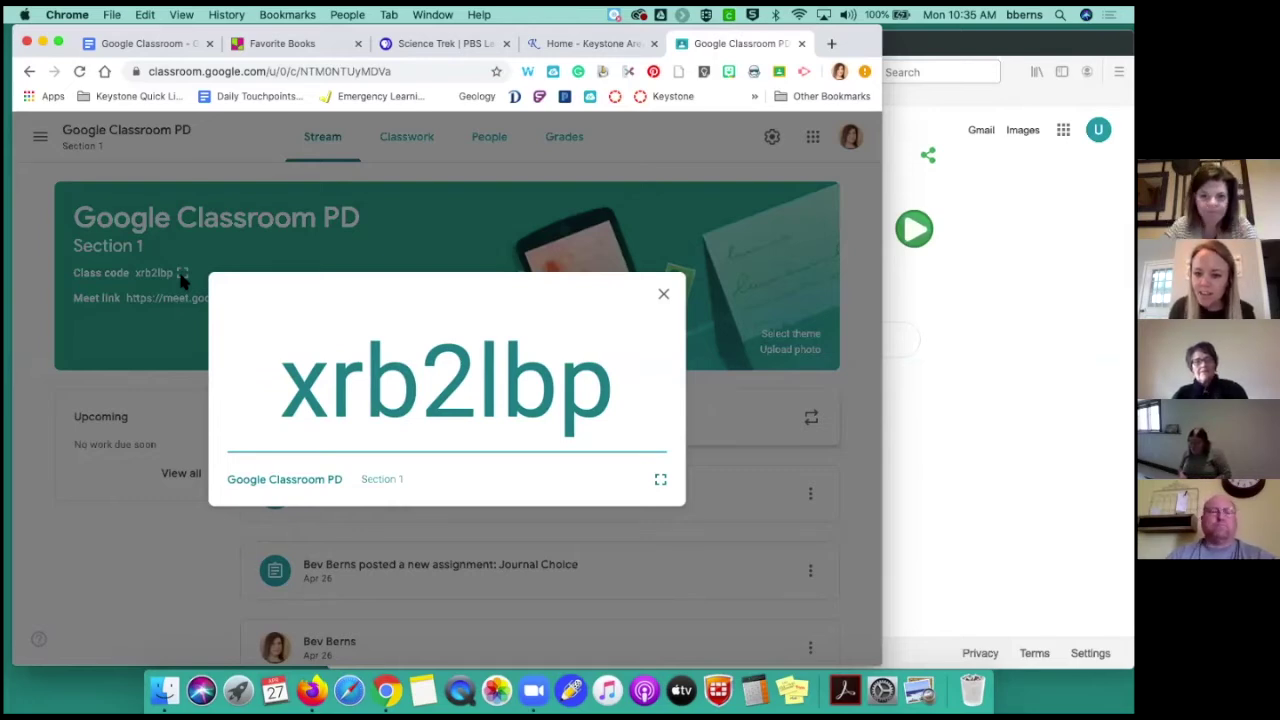
{"action": "left_click", "coordinate": [664, 298]}
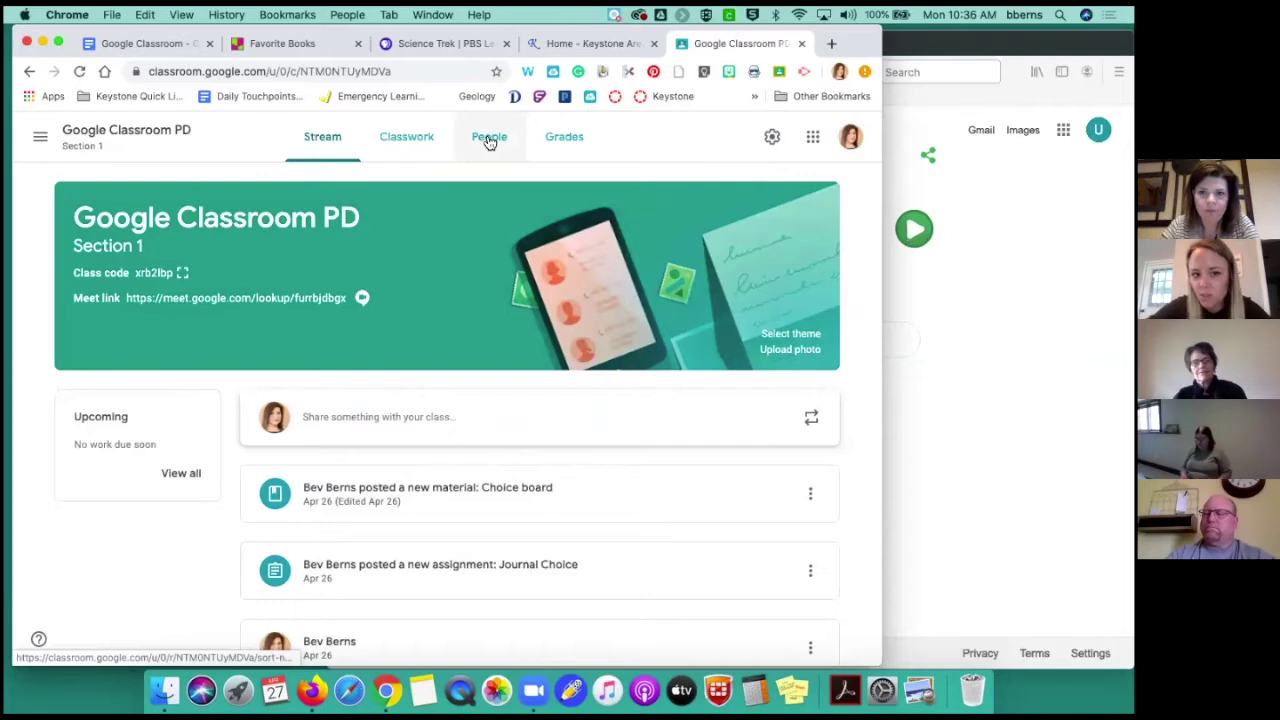
{"action": "left_click", "coordinate": [489, 141]}
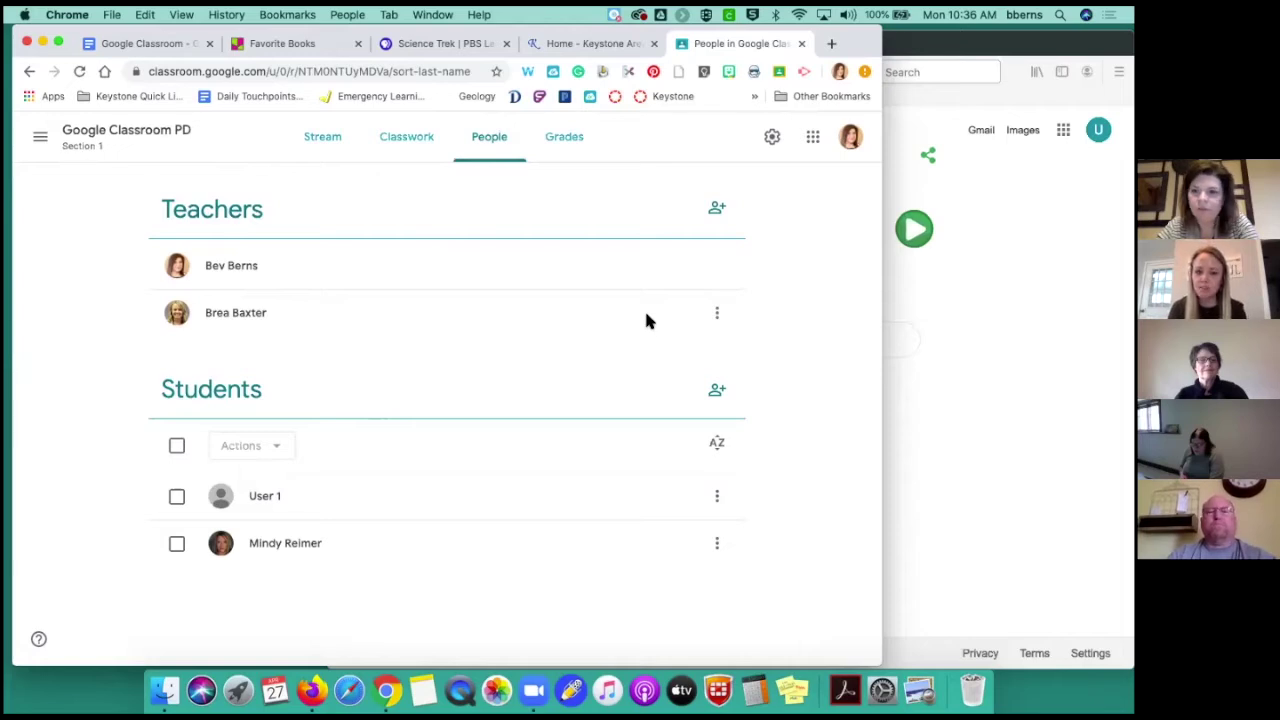
{"action": "left_click_drag", "start_coordinate": [881, 335], "coordinate": [985, 324]}
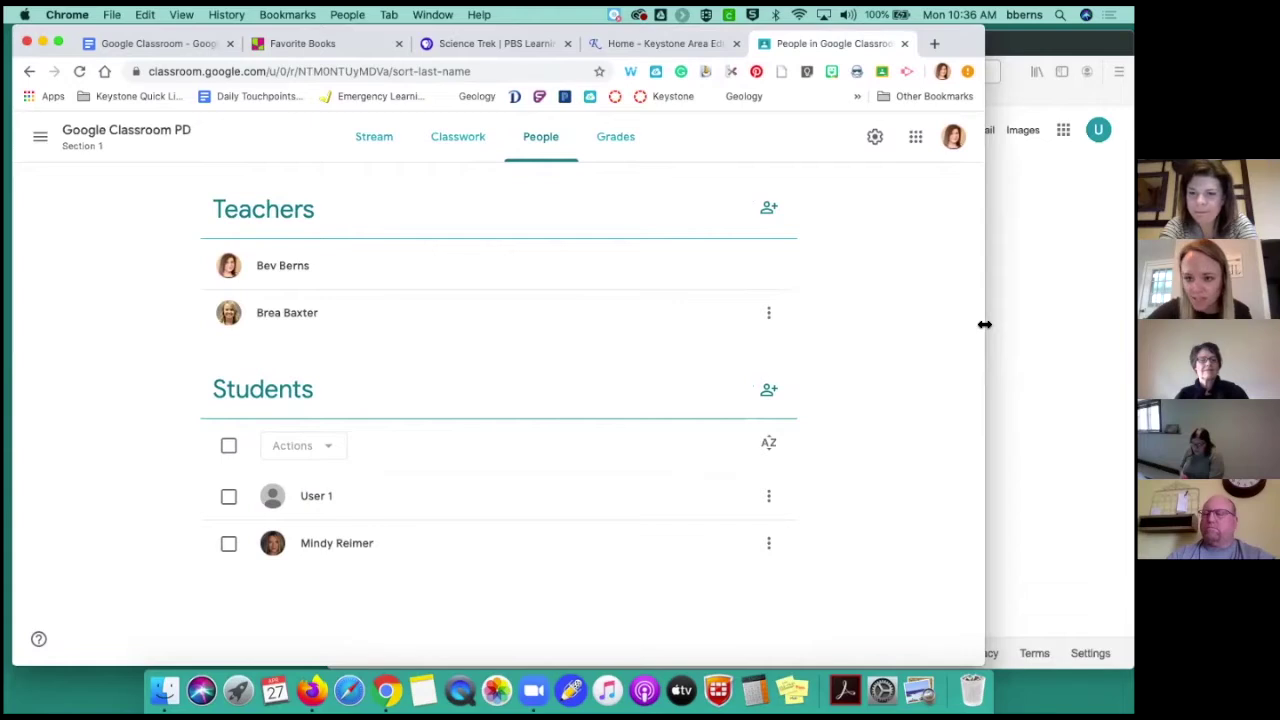
{"action": "left_click", "coordinate": [768, 391]}
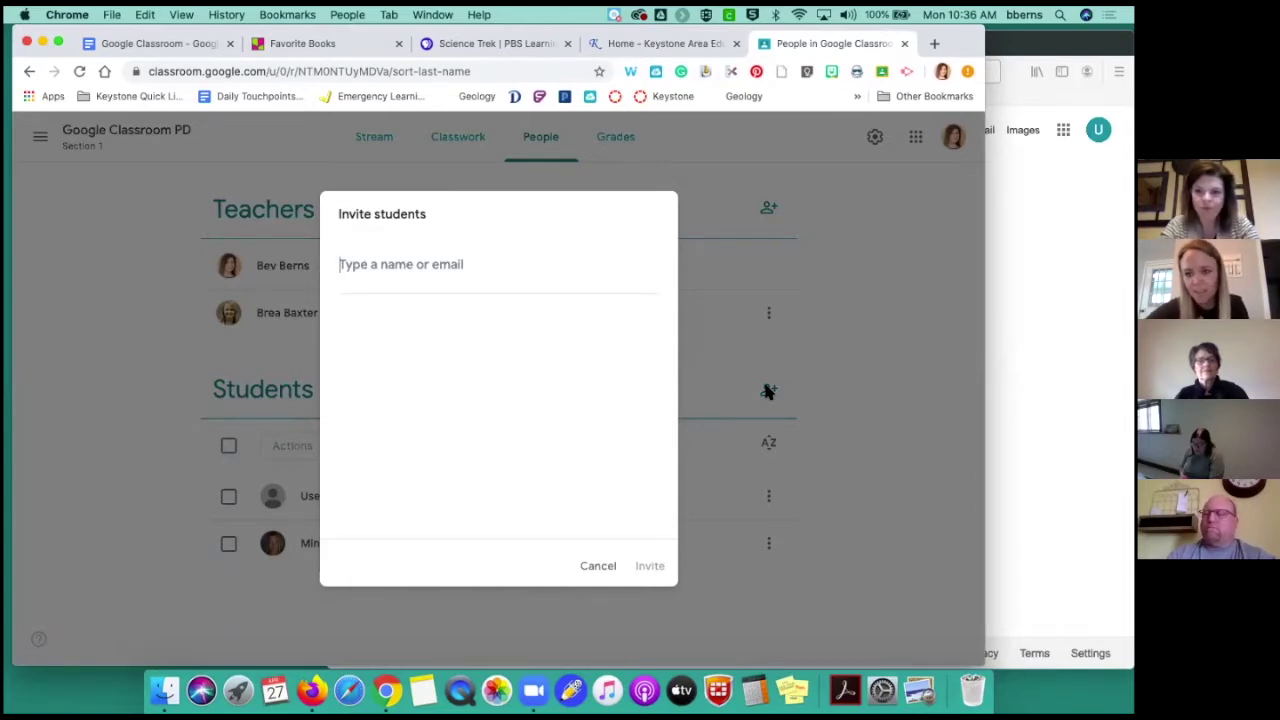
{"action": "type", "text": "kol"}
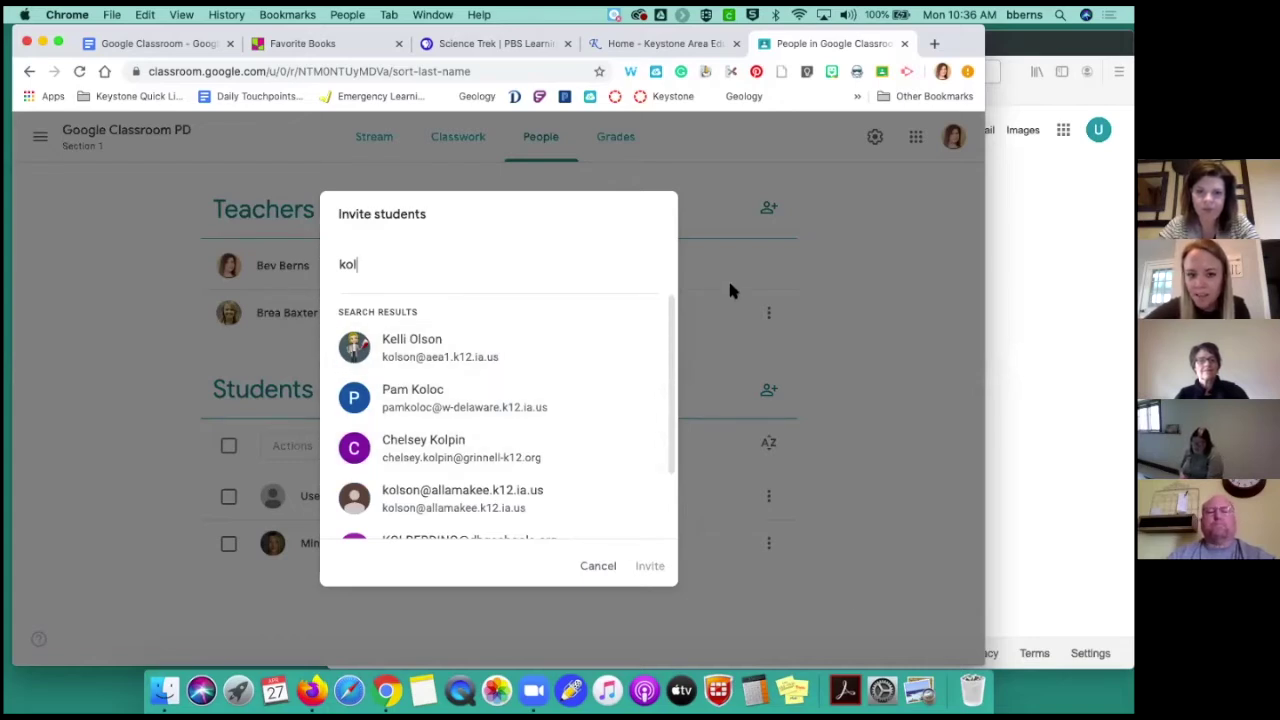
{"action": "left_click", "coordinate": [586, 566]}
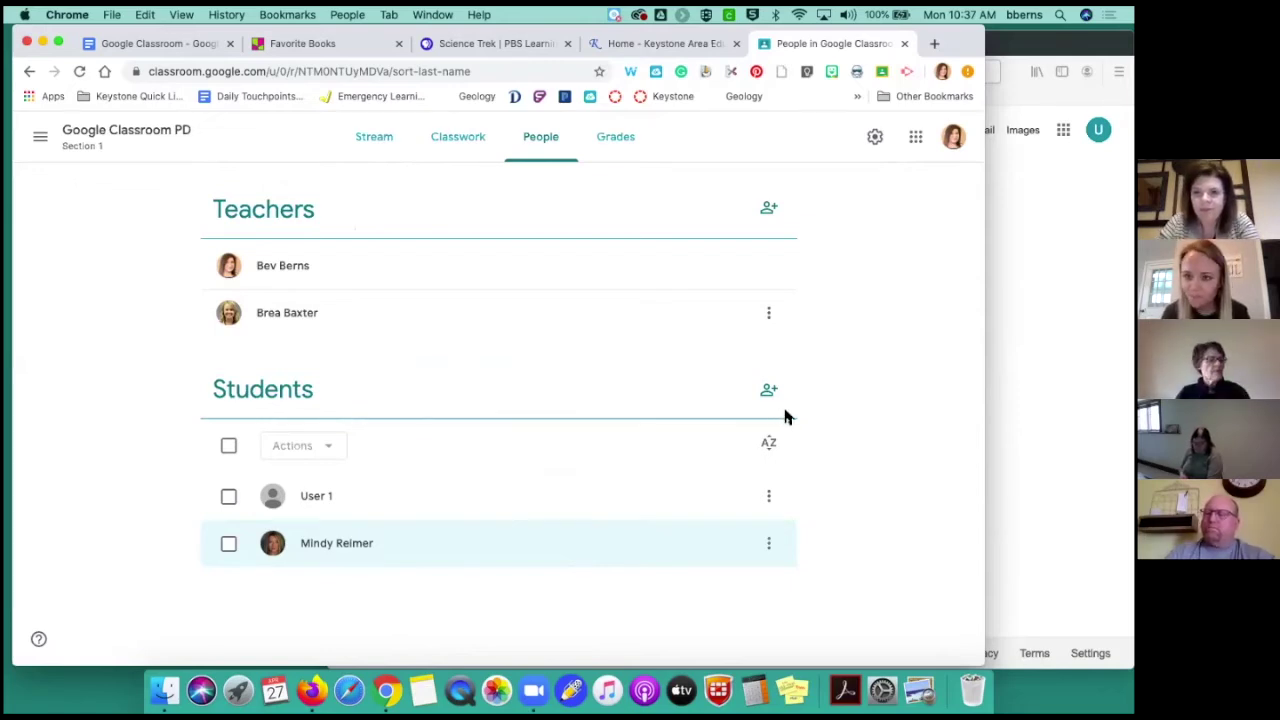
{"action": "left_click", "coordinate": [137, 134]}
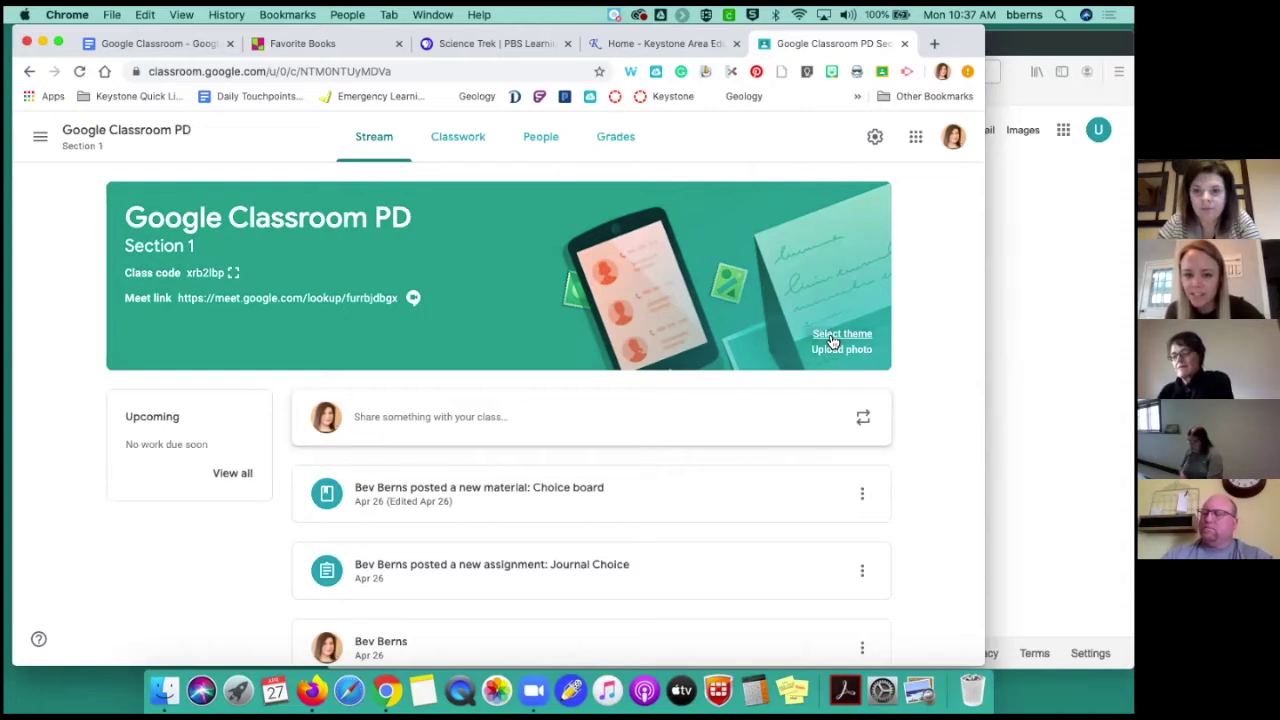
Apply the orange book-and-glasses gallery theme to the class banner and start a photo upload
{"action": "left_click", "coordinate": [841, 334]}
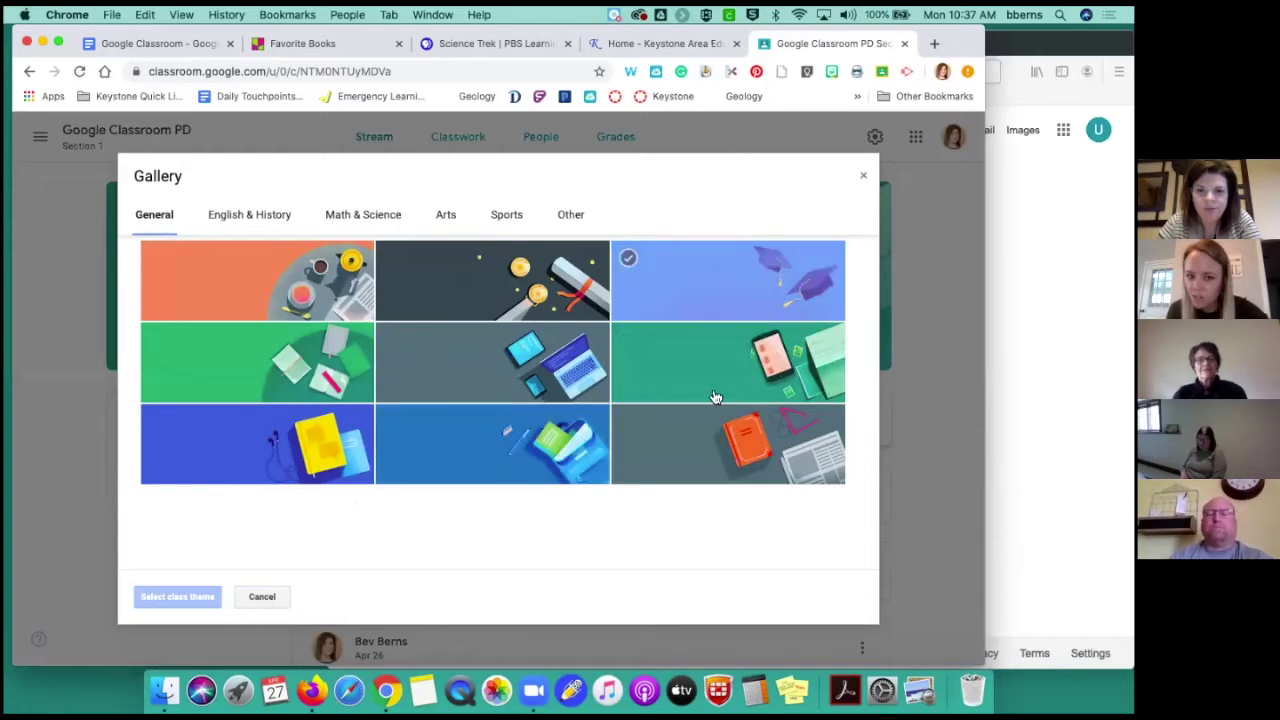
{"action": "left_click", "coordinate": [720, 422]}
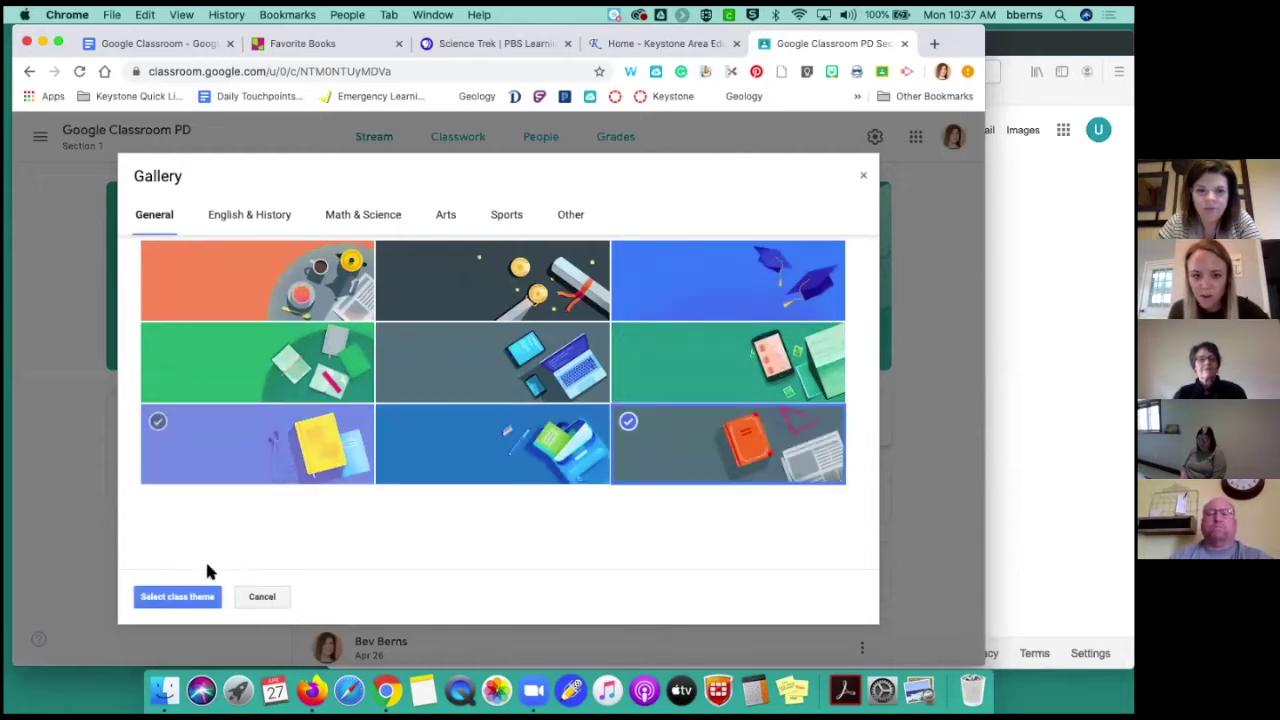
{"action": "left_click", "coordinate": [190, 598]}
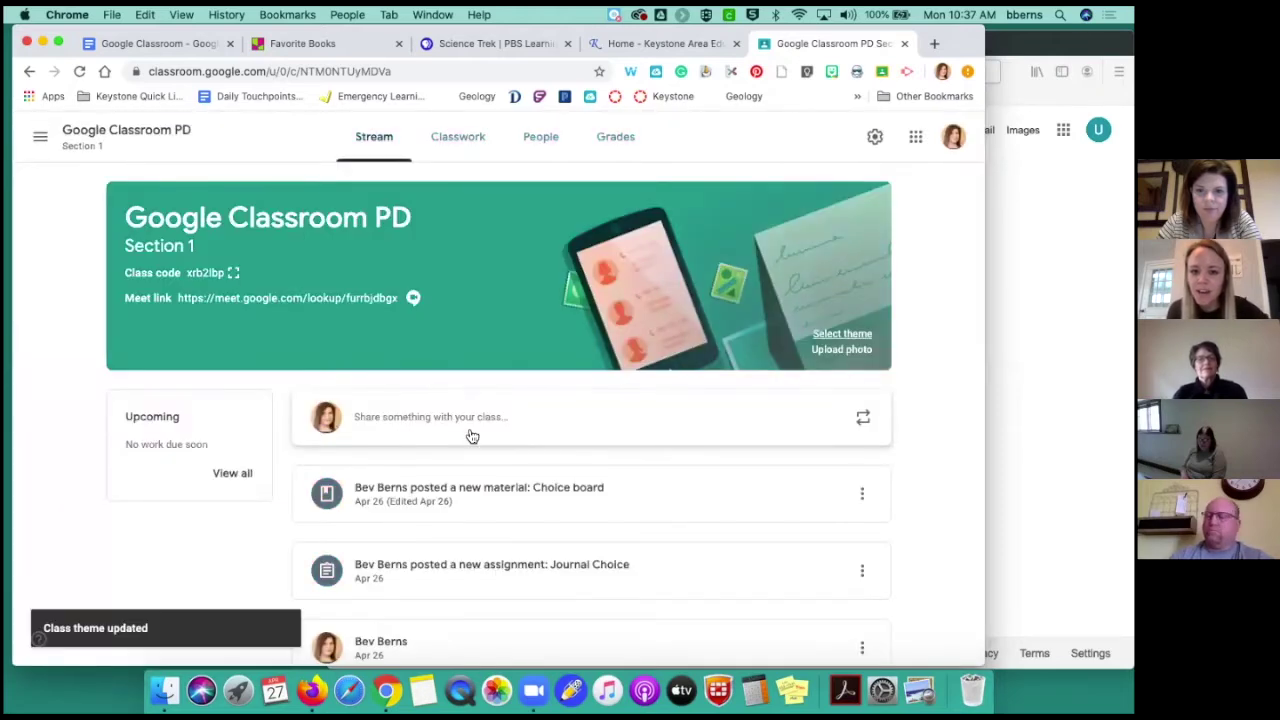
{"action": "left_click", "coordinate": [843, 350]}
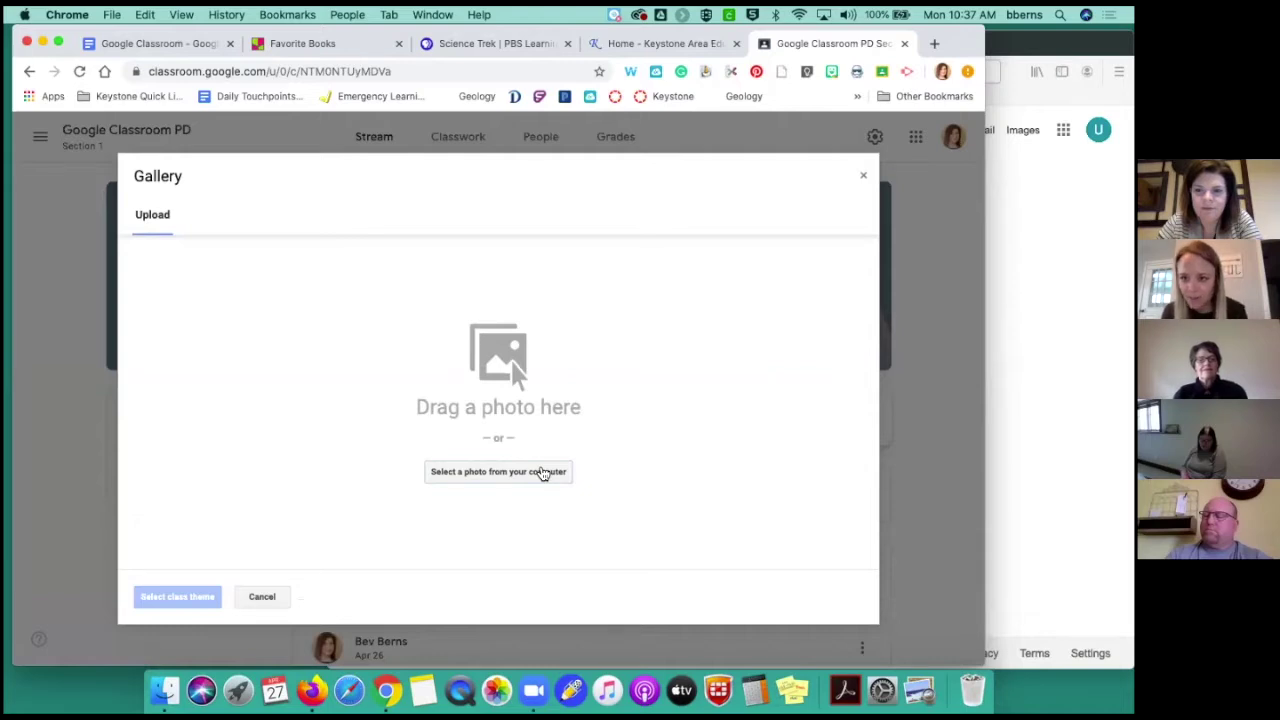
Browse the Pictures folder for a banner photo, then cancel and close the upload gallery
{"action": "left_click", "coordinate": [541, 473]}
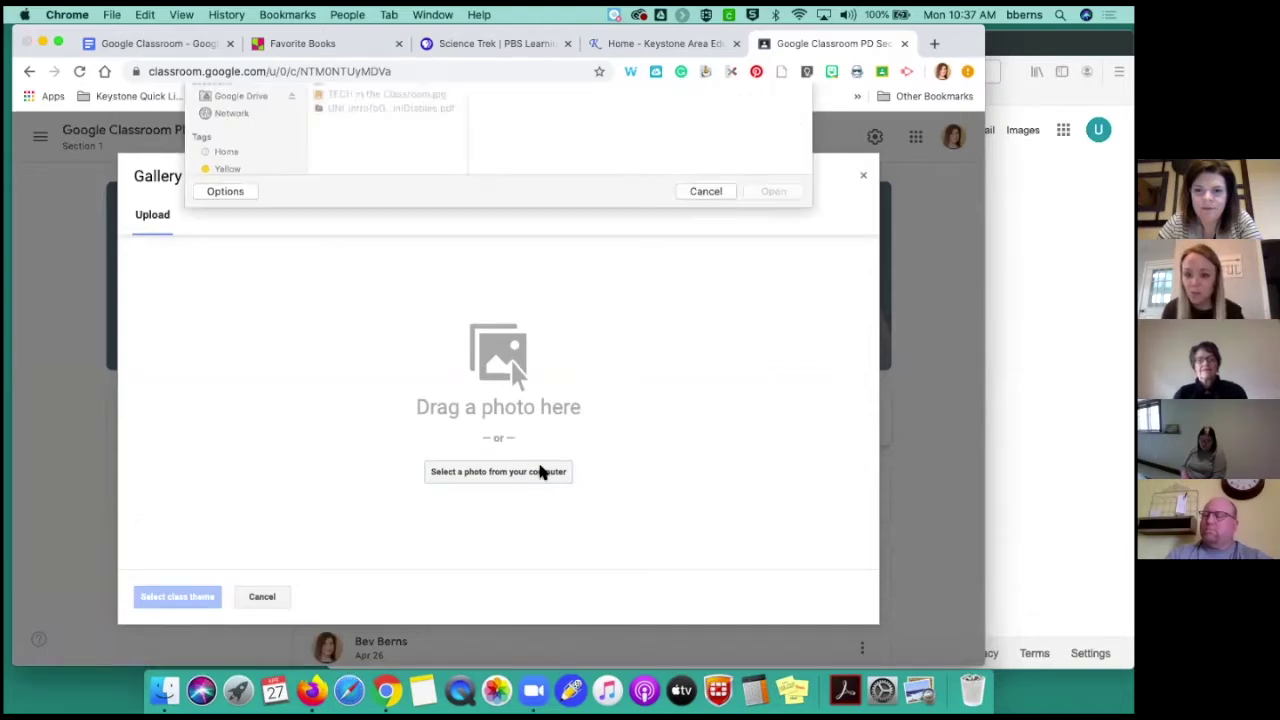
{"action": "left_click", "coordinate": [232, 142]}
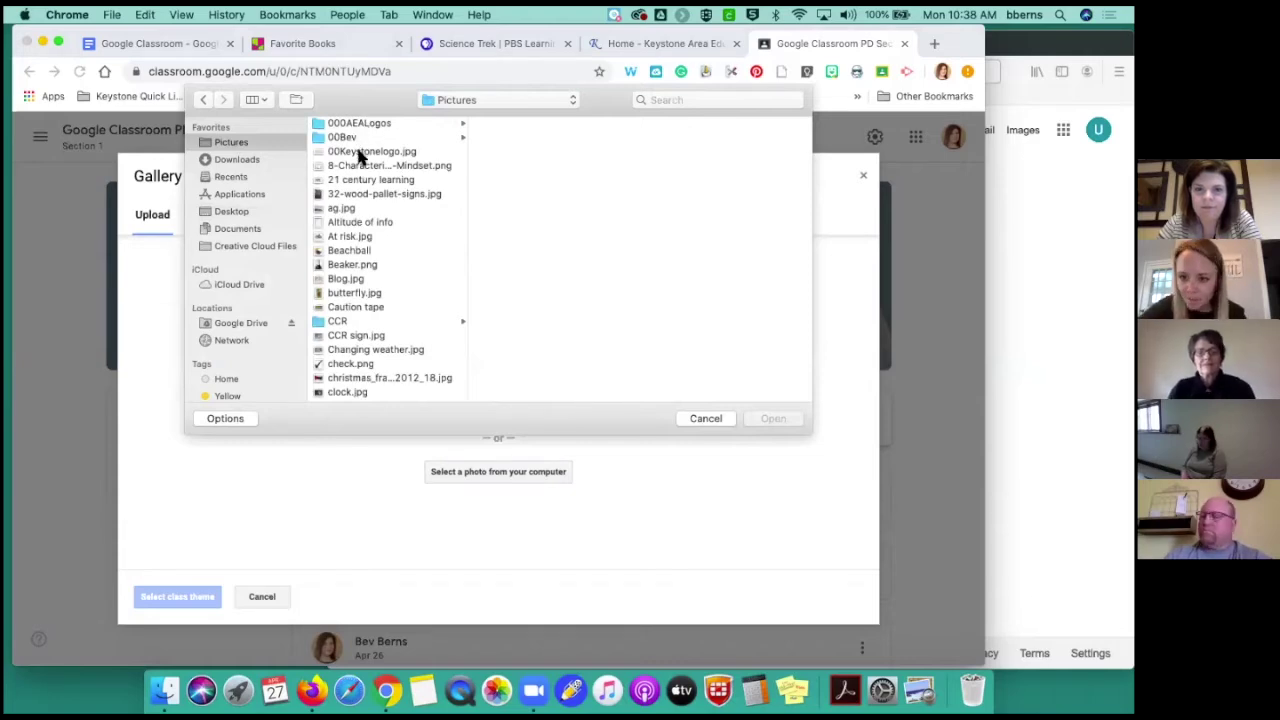
{"action": "left_click", "coordinate": [688, 420]}
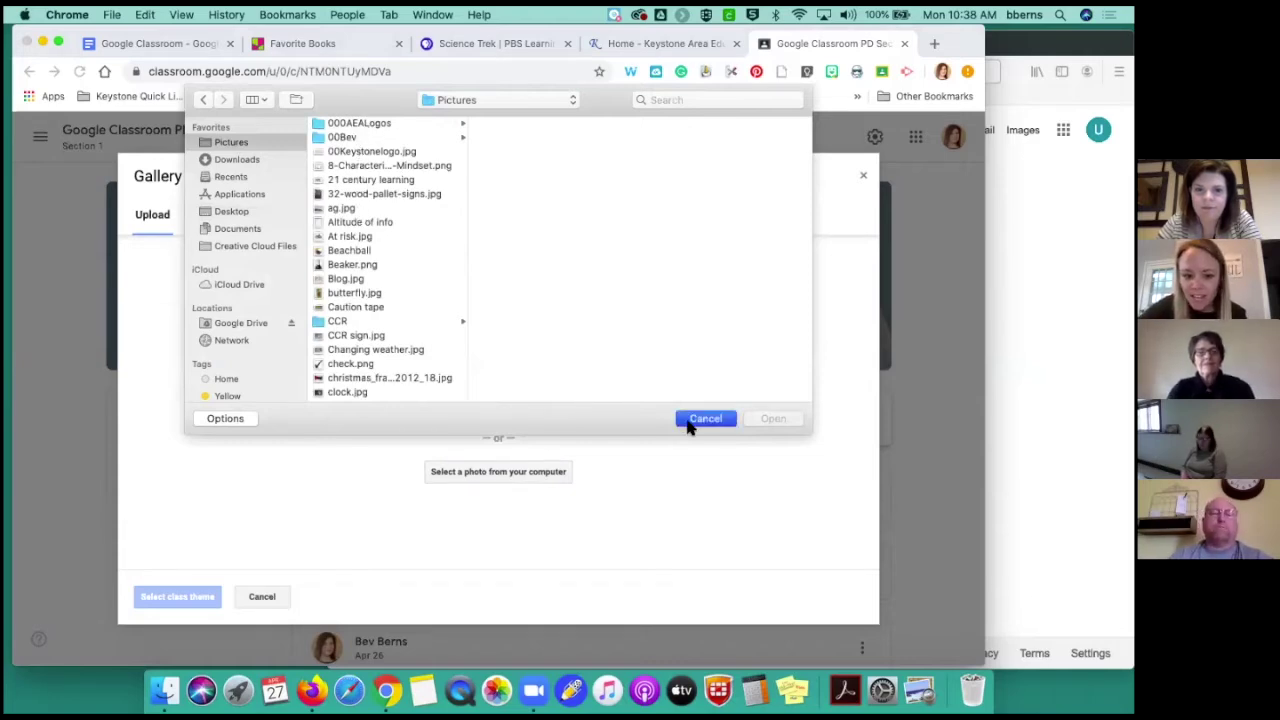
{"action": "left_click", "coordinate": [262, 597]}
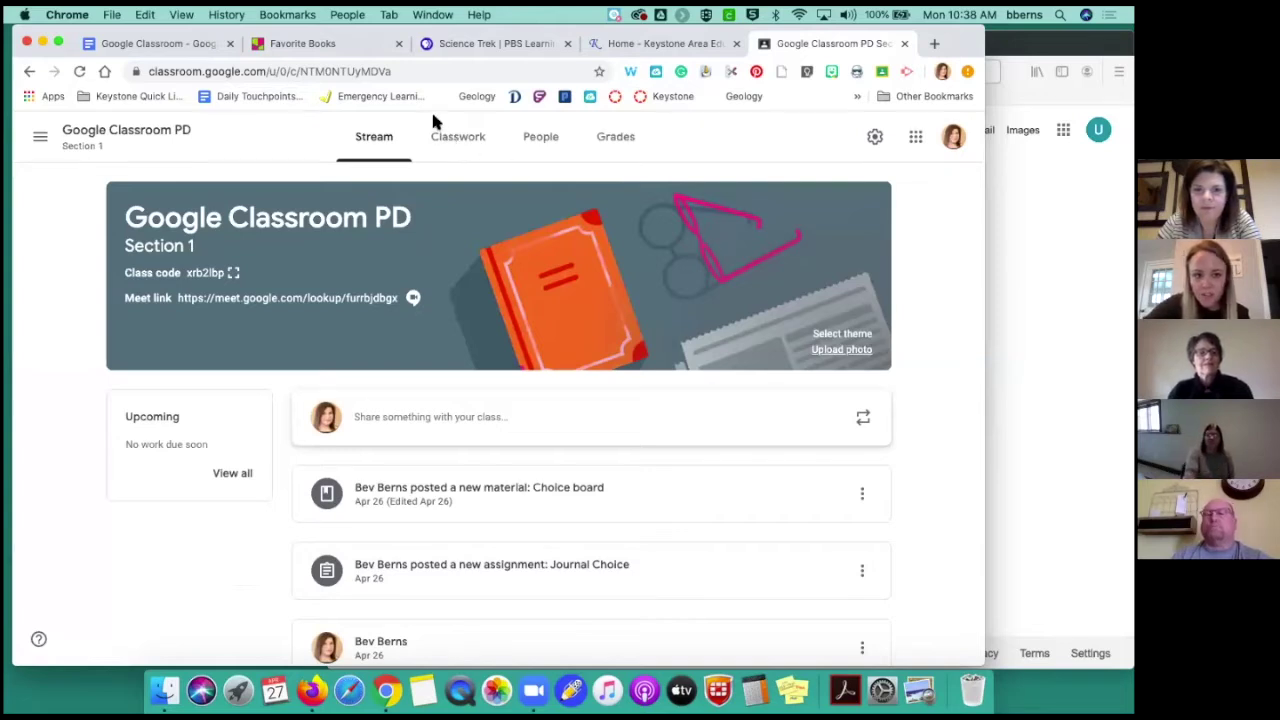
{"action": "scroll", "coordinate": [712, 250], "scroll_direction": "up", "scroll_amount": 1}
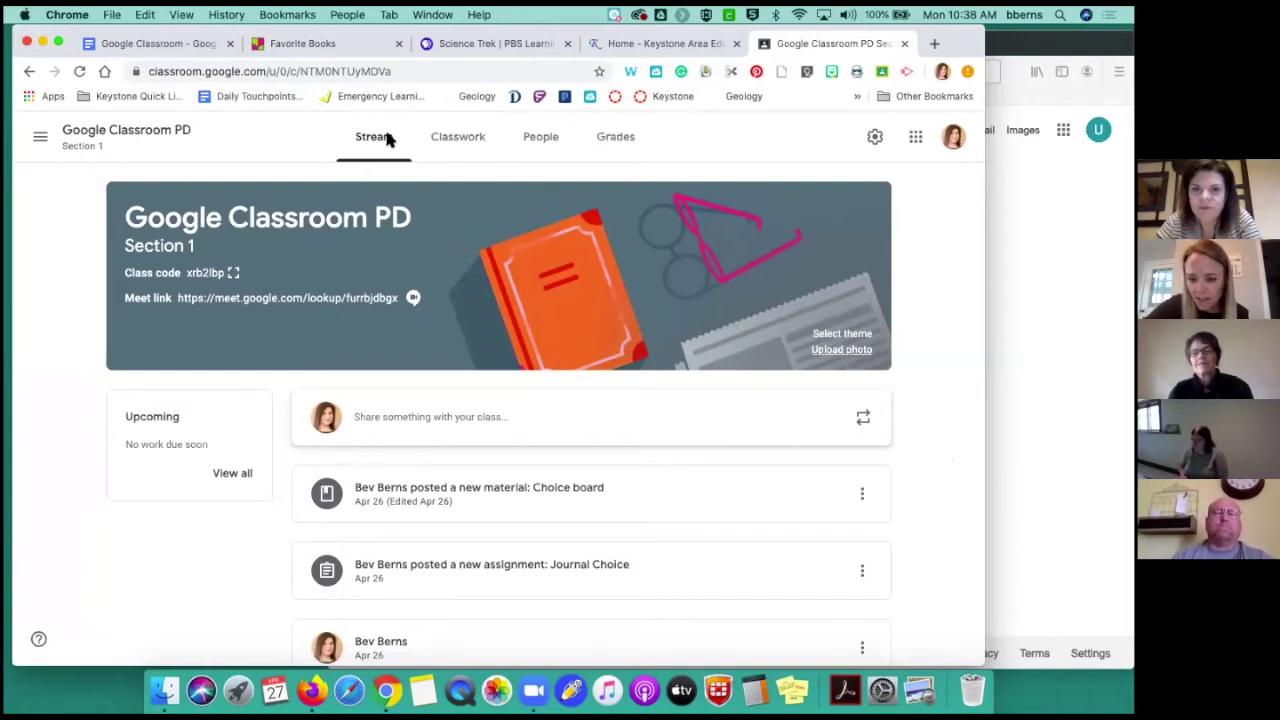
{"action": "scroll", "coordinate": [406, 450], "scroll_direction": "down", "scroll_amount": 1}
{"action": "scroll", "coordinate": [407, 461], "scroll_direction": "down", "scroll_amount": 5}
{"action": "scroll", "coordinate": [406, 450], "scroll_direction": "down", "scroll_amount": 2}
{"action": "scroll", "coordinate": [406, 450], "scroll_direction": "up", "scroll_amount": 8}
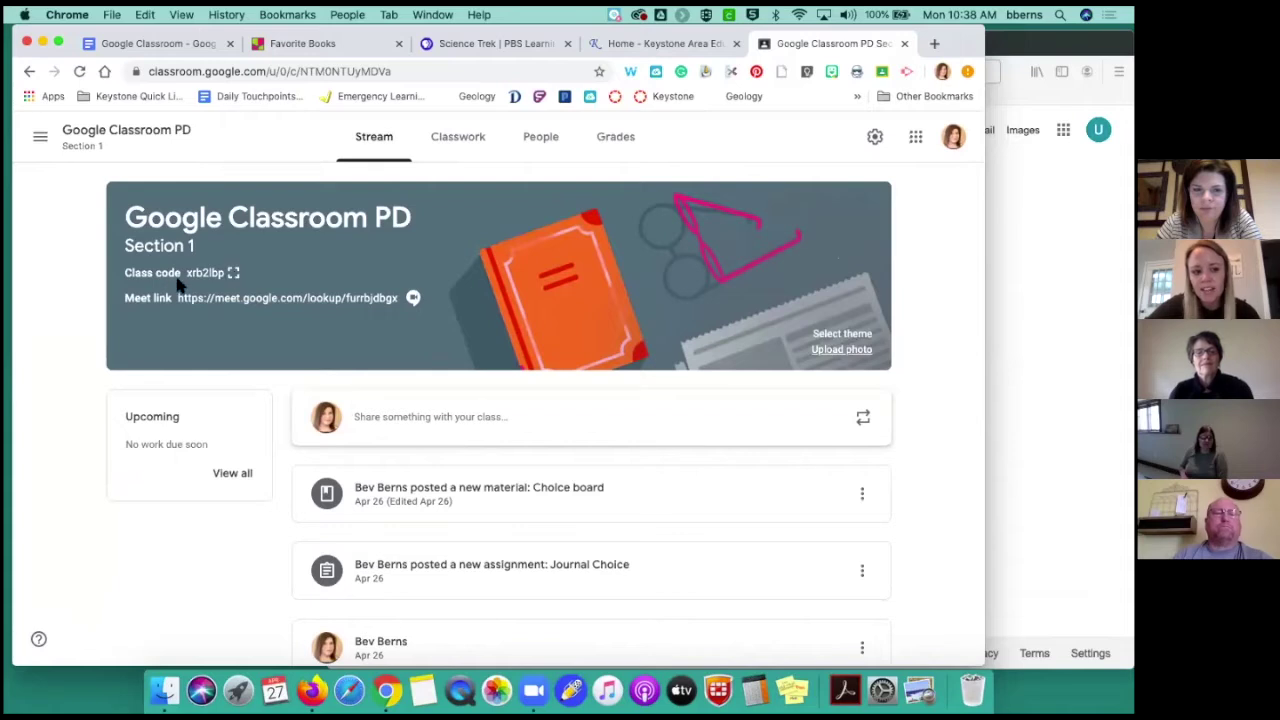
{"action": "left_click", "coordinate": [232, 273]}
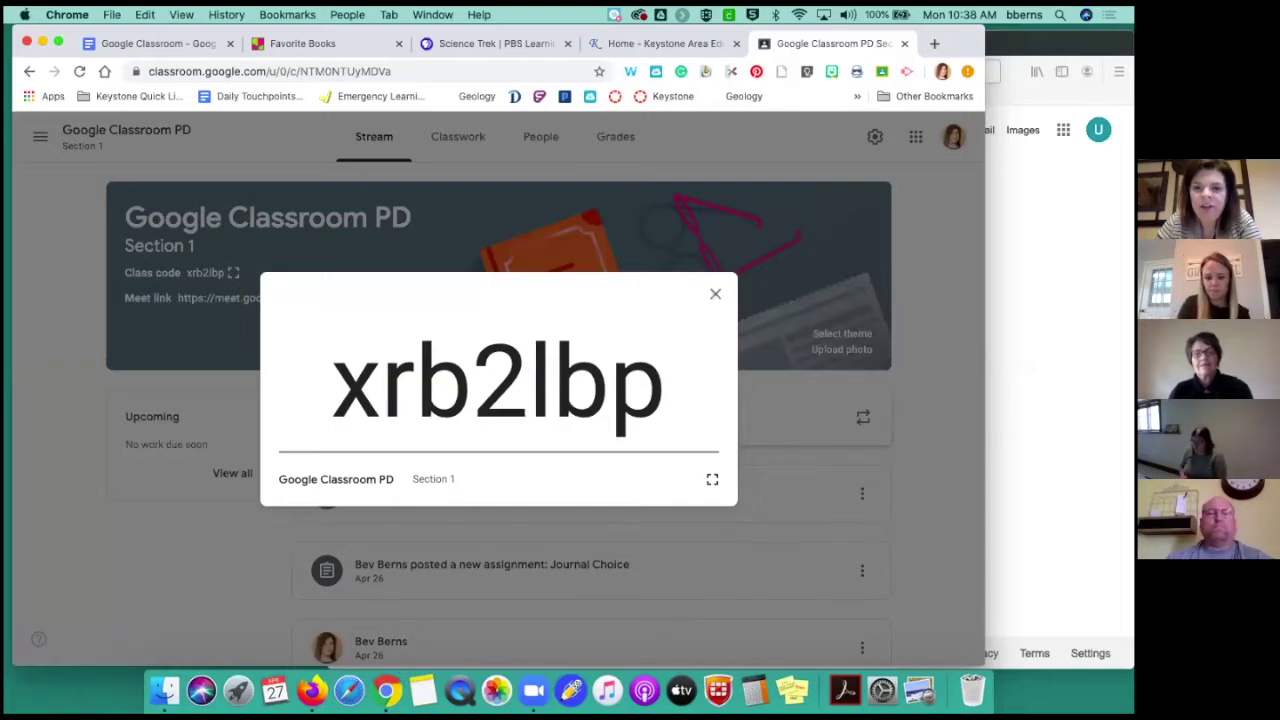
Bring the student's Firefox window with the Google home page in front and shift it slightly left
{"action": "left_click", "coordinate": [1040, 400]}
{"action": "left_click_drag", "start_coordinate": [726, 46], "coordinate": [714, 48]}
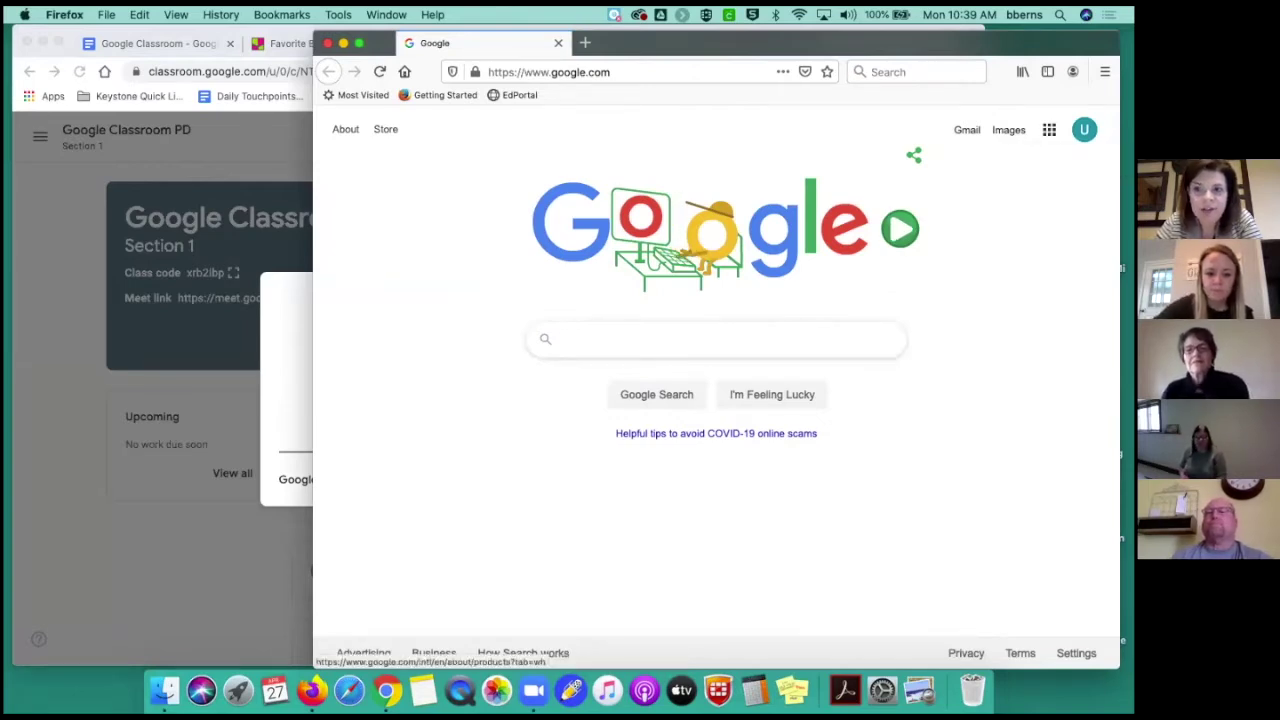
Go to Google Classroom in Firefox through the Google apps menu
{"action": "left_click", "coordinate": [1049, 130]}
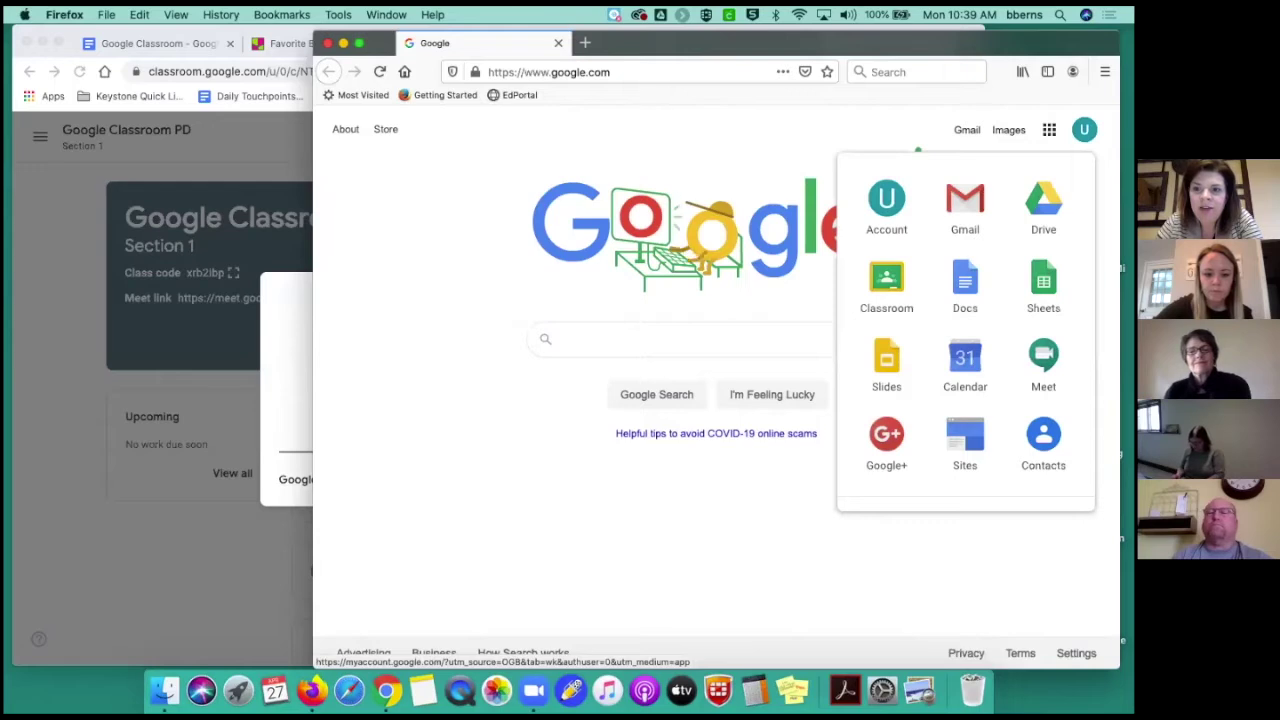
{"action": "left_click", "coordinate": [893, 288]}
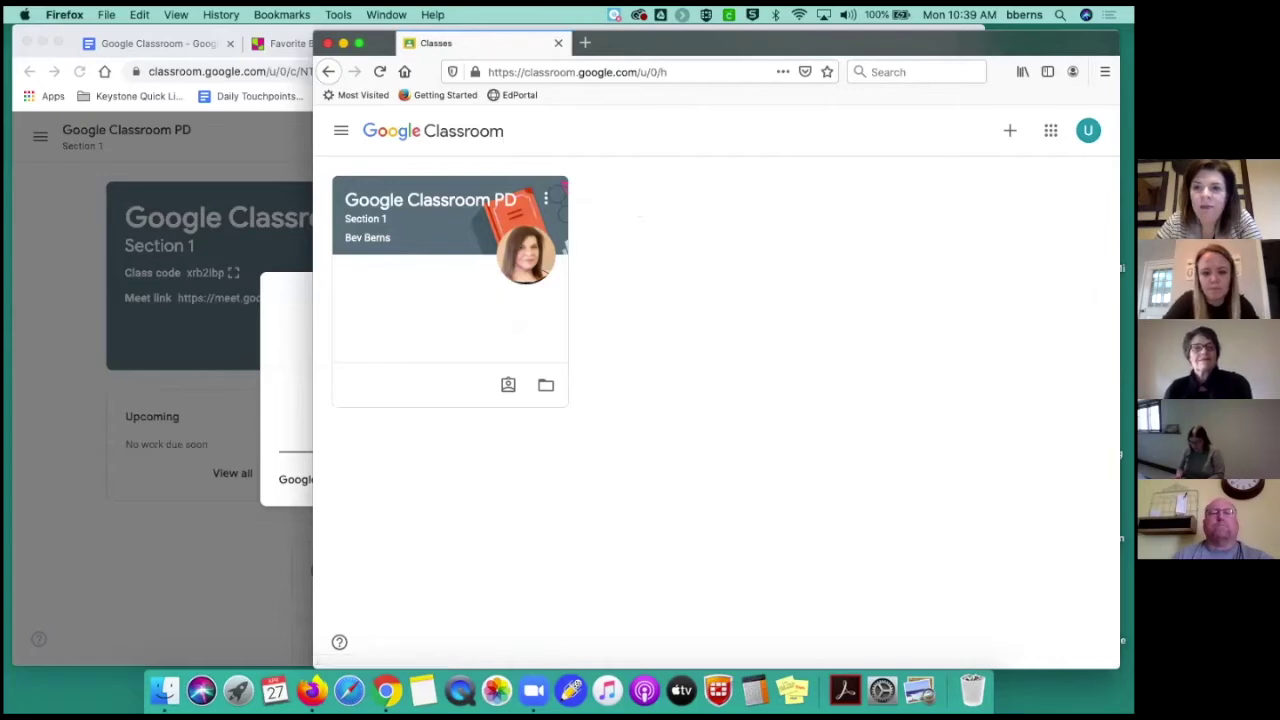
Try the student Join class prompt, resize Firefox beside the enlarged class code, then cancel the prompt
{"action": "left_click", "coordinate": [1010, 130]}
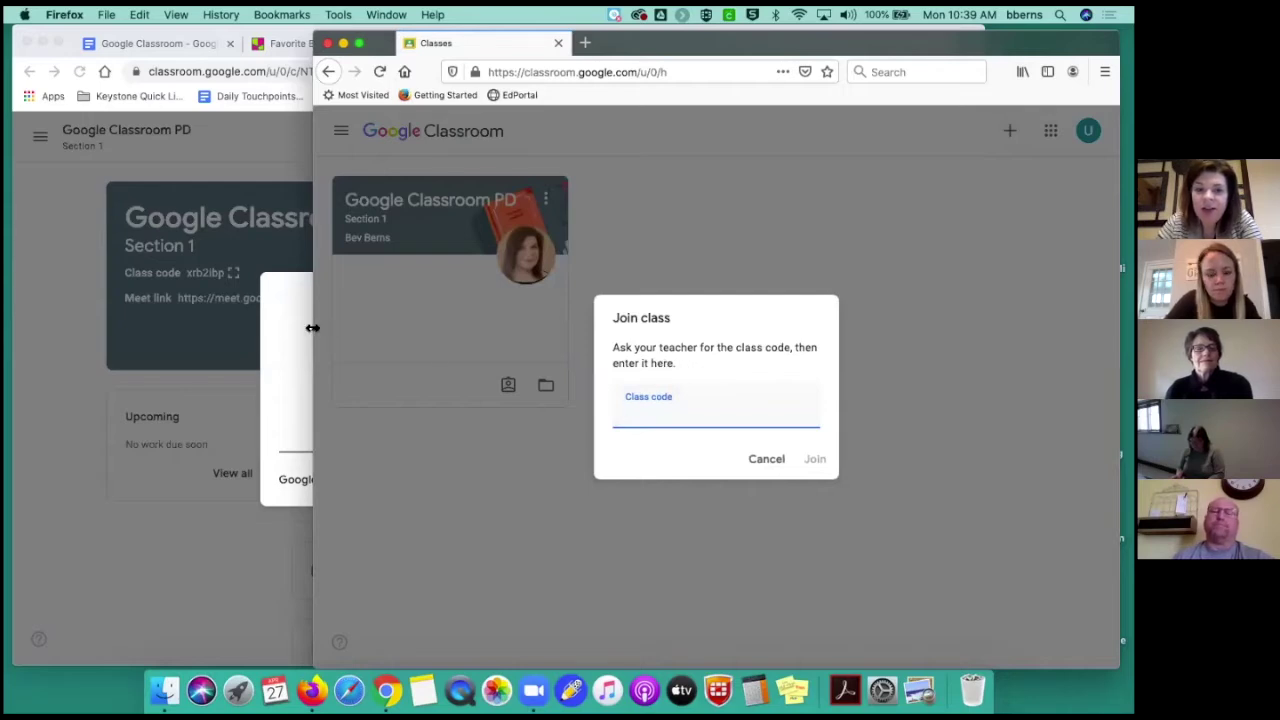
{"action": "left_click_drag", "start_coordinate": [314, 327], "coordinate": [488, 328]}
{"action": "left_click_drag", "start_coordinate": [623, 331], "coordinate": [712, 340]}
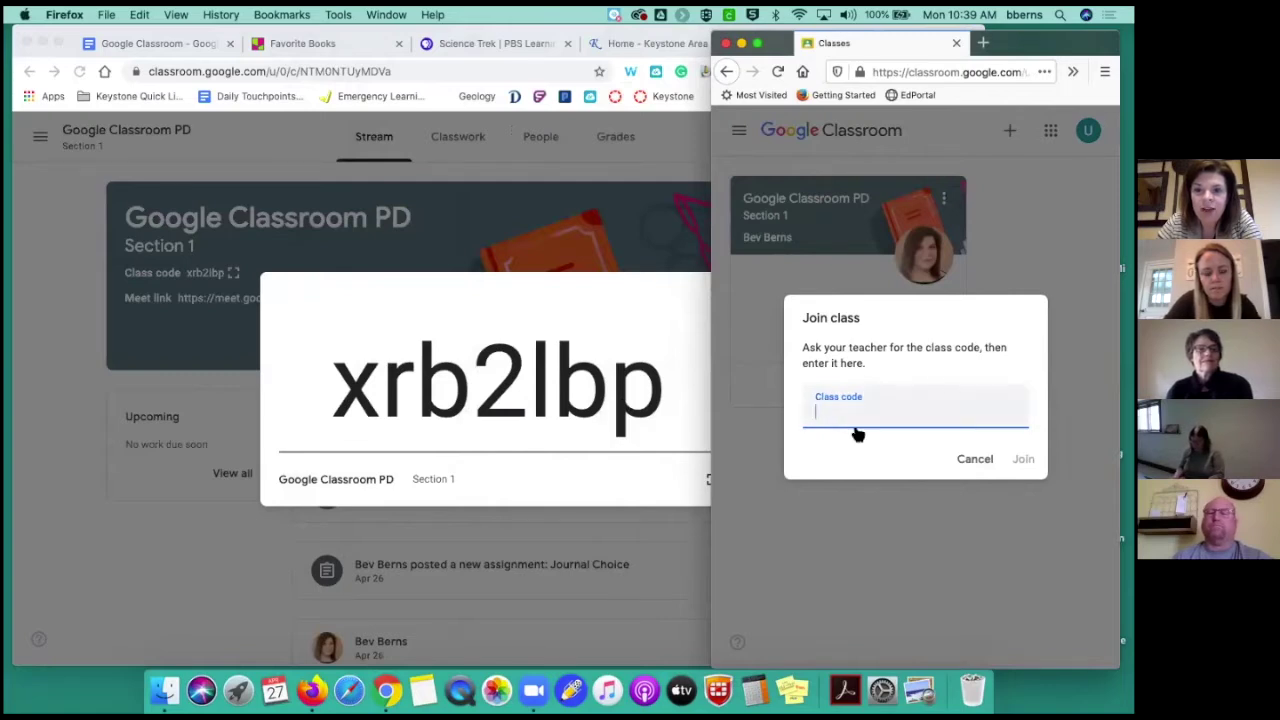
{"action": "left_click_drag", "start_coordinate": [708, 369], "coordinate": [365, 369]}
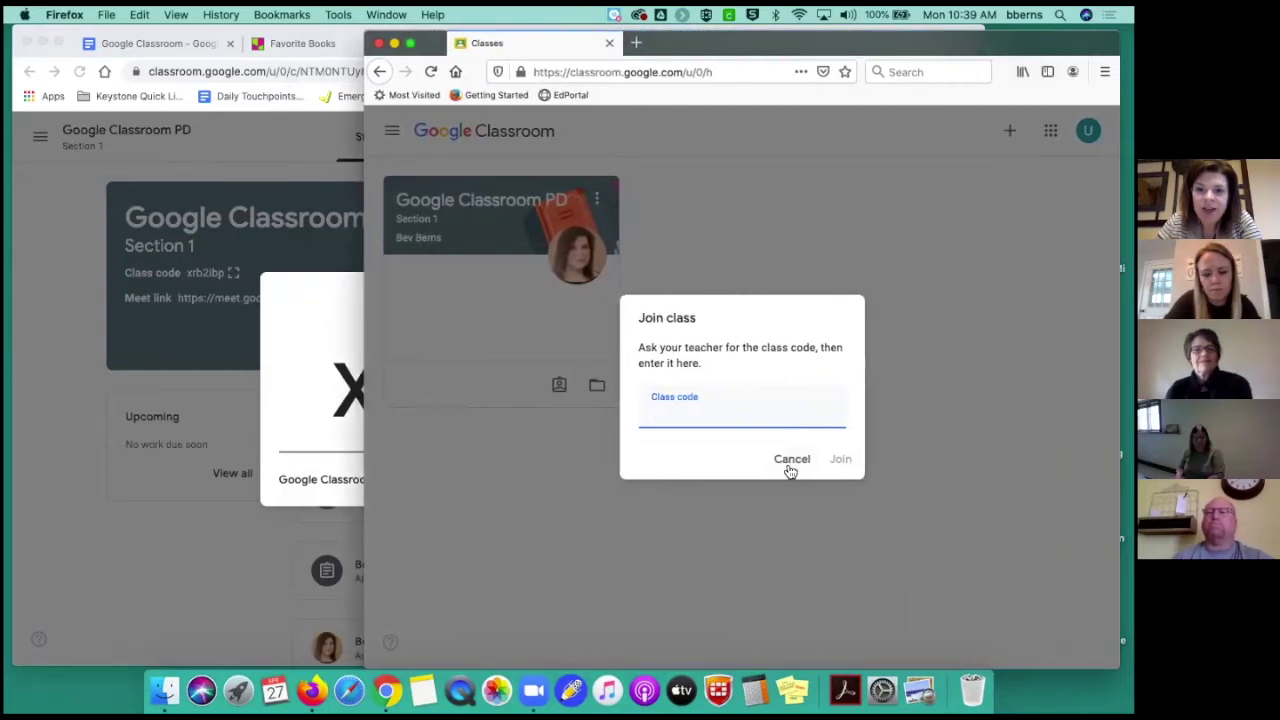
{"action": "left_click", "coordinate": [789, 462]}
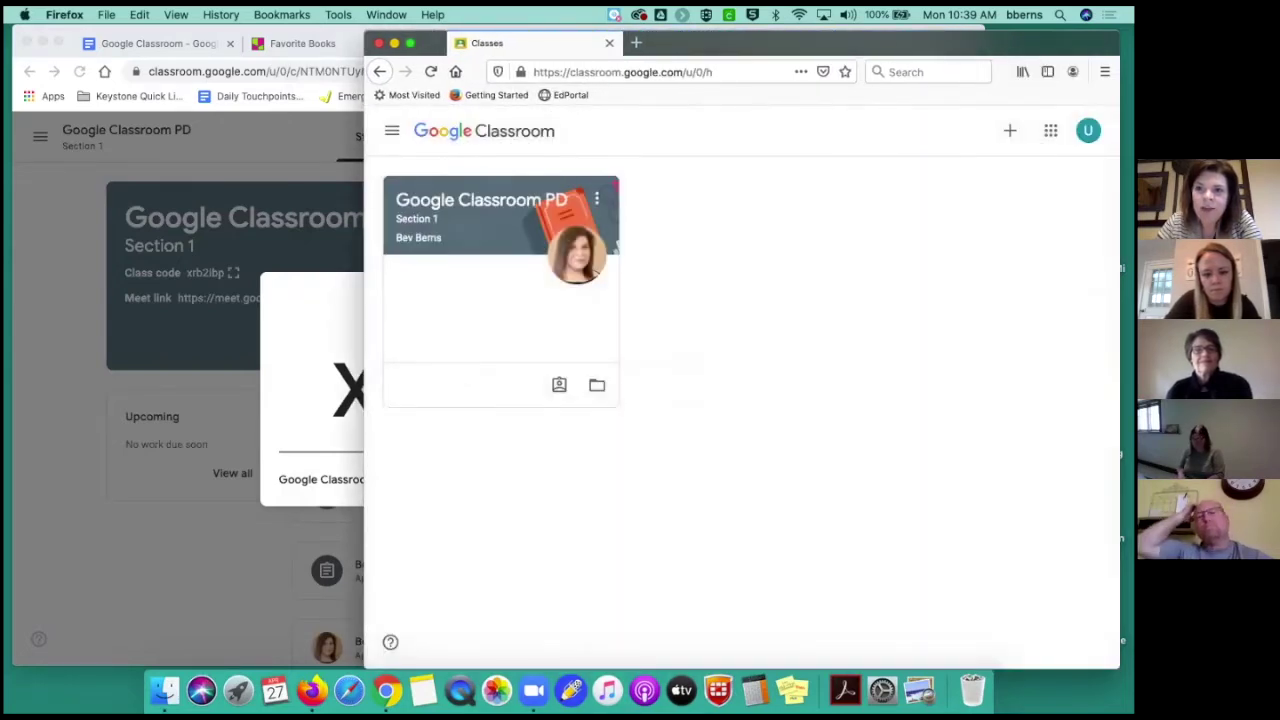
{"action": "left_click", "coordinate": [1010, 130]}
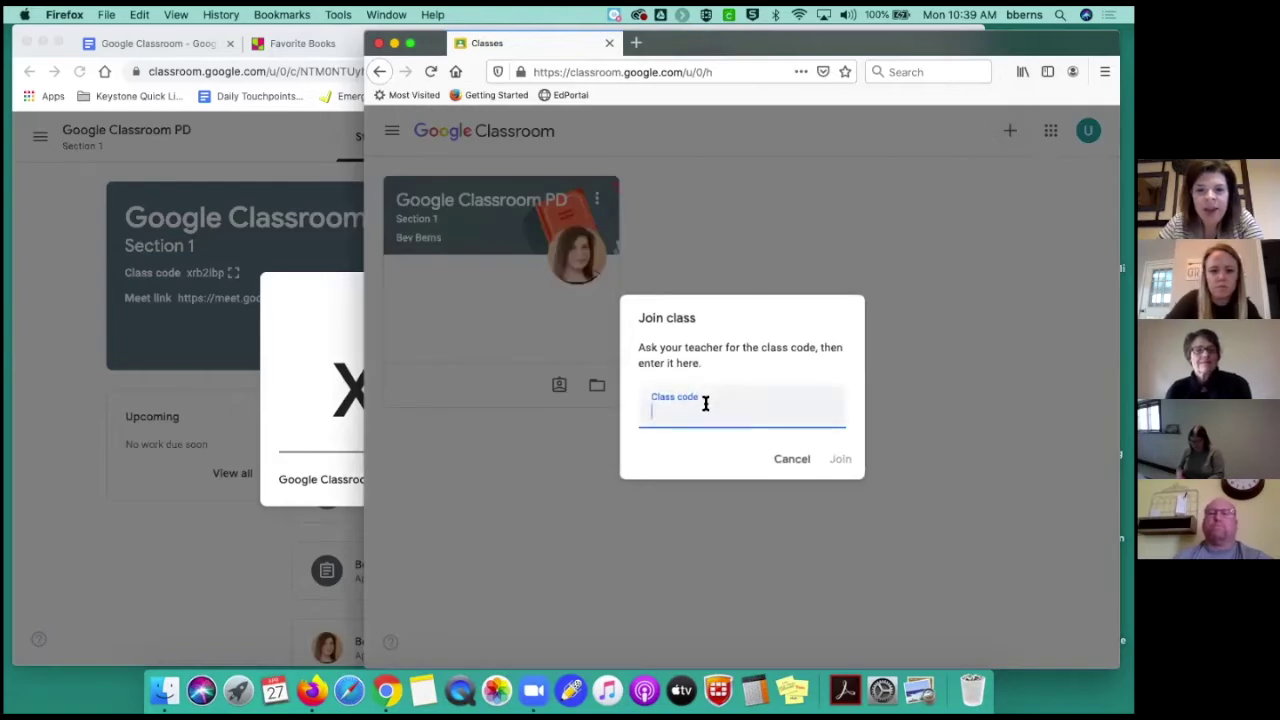
{"action": "left_click_drag", "start_coordinate": [363, 404], "coordinate": [730, 417]}
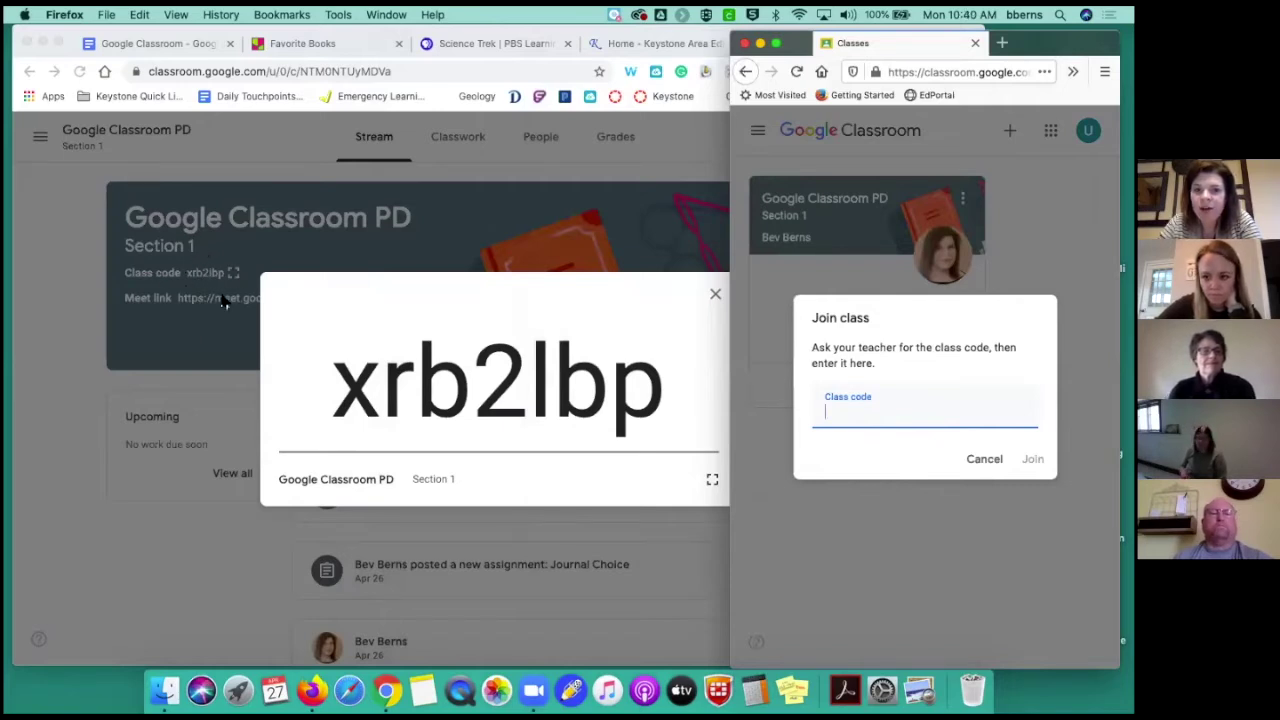
{"action": "left_click", "coordinate": [966, 452]}
Open the PD class in the student window, then close the teacher's enlarged class code
{"action": "left_click", "coordinate": [841, 242]}
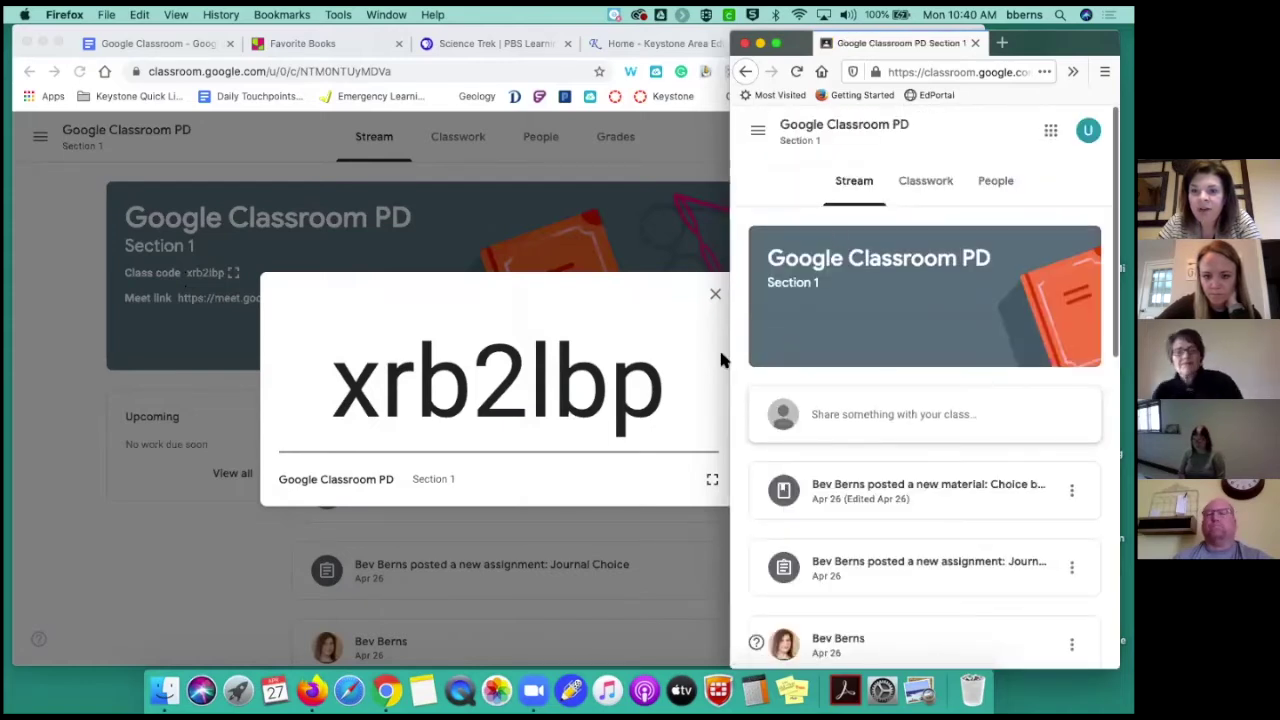
{"action": "left_click_drag", "start_coordinate": [730, 354], "coordinate": [645, 354]}
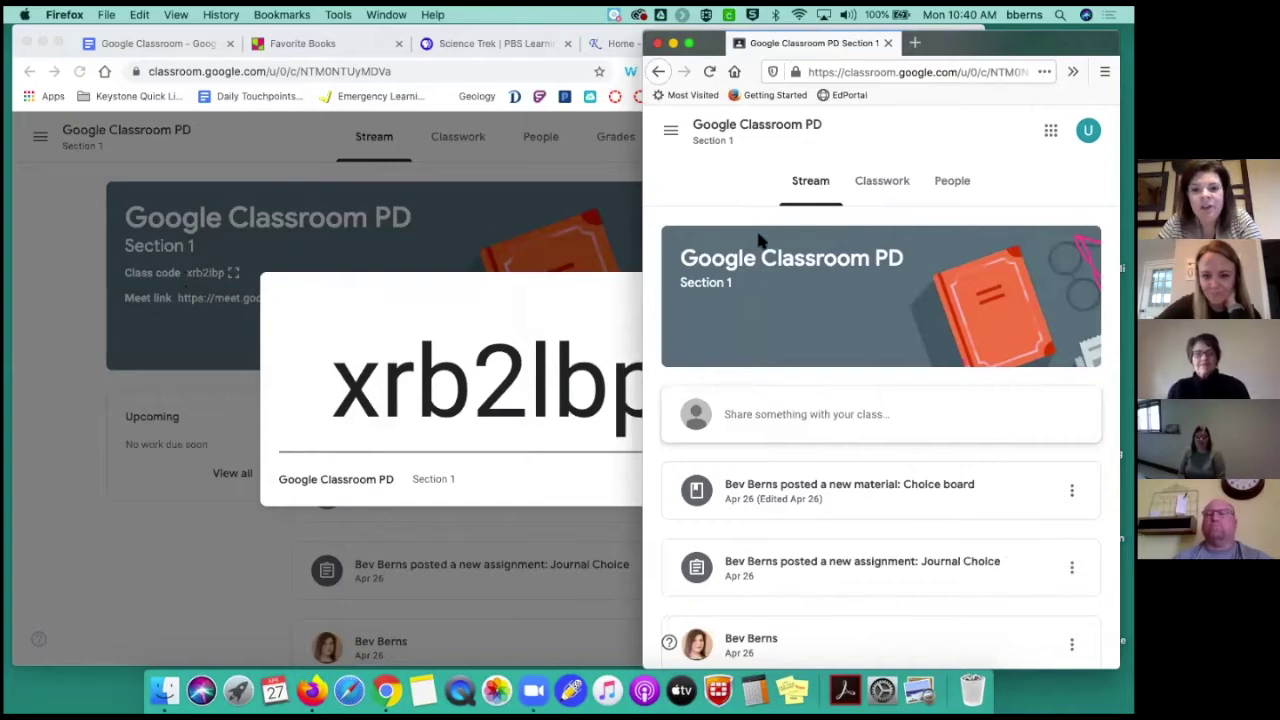
{"action": "left_click", "coordinate": [635, 285]}
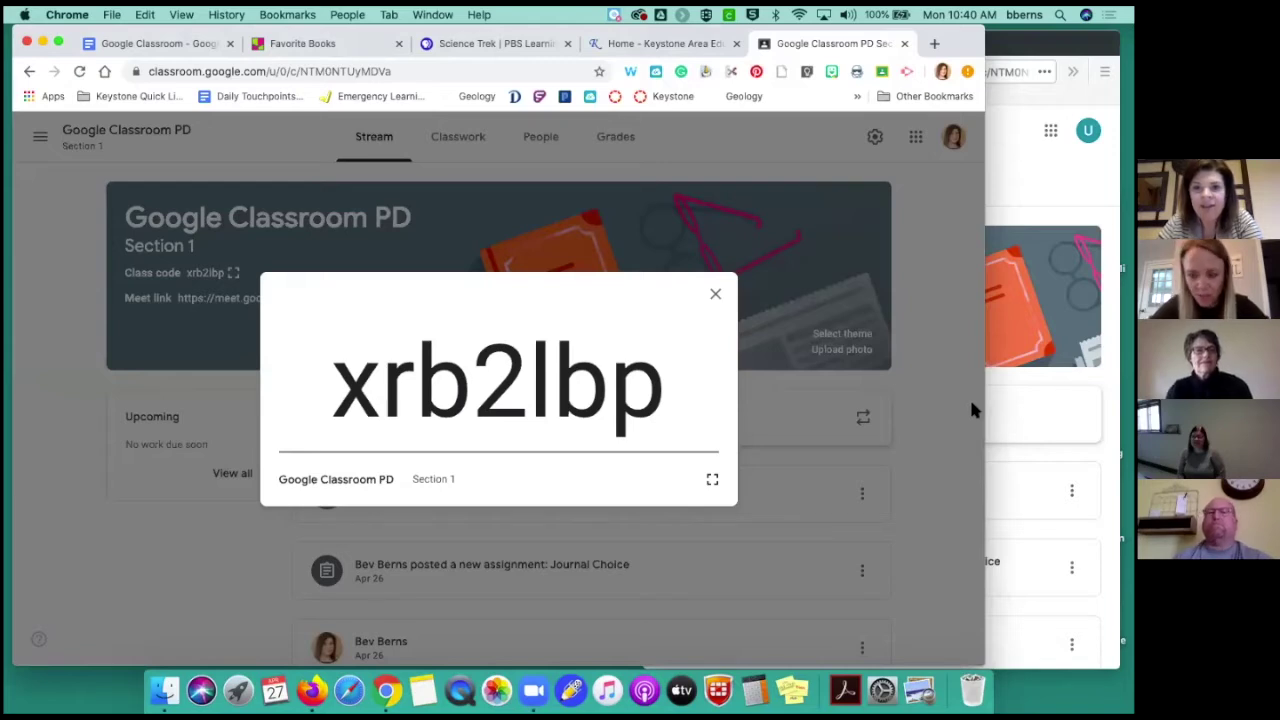
{"action": "left_click", "coordinate": [715, 295]}
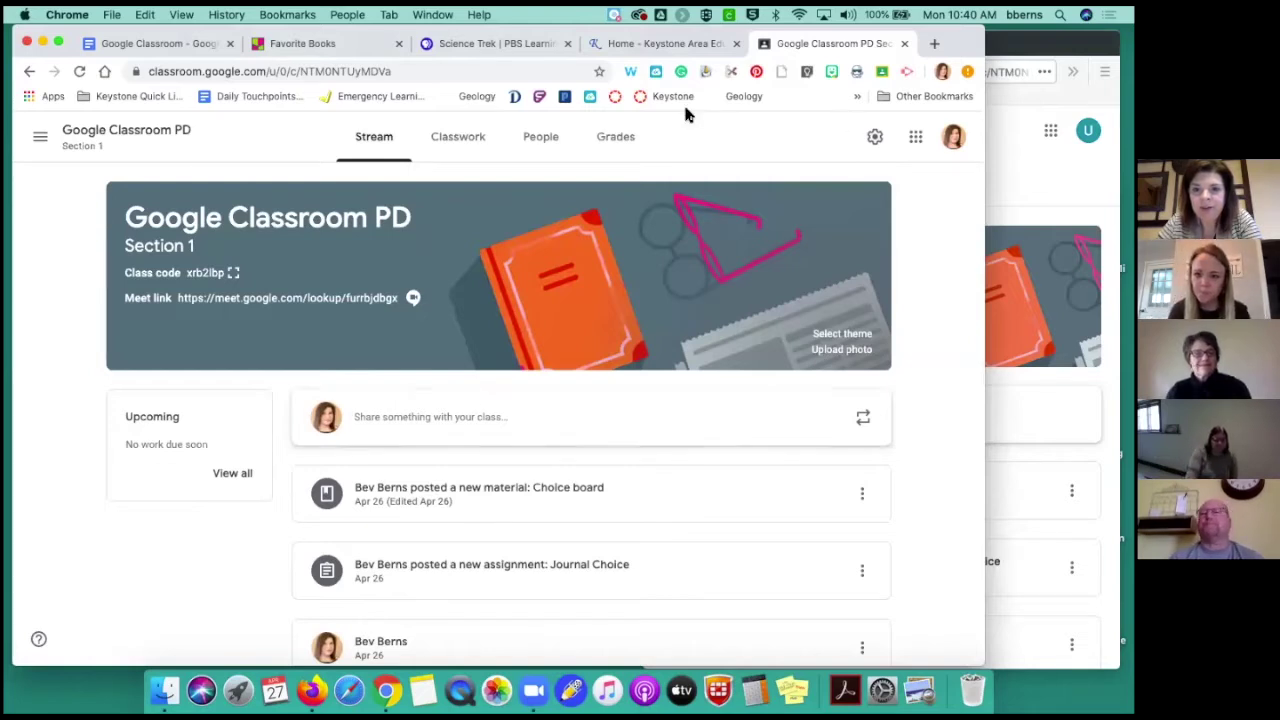
Show the PD class People page with its two teachers and three students
{"action": "left_click", "coordinate": [540, 141]}
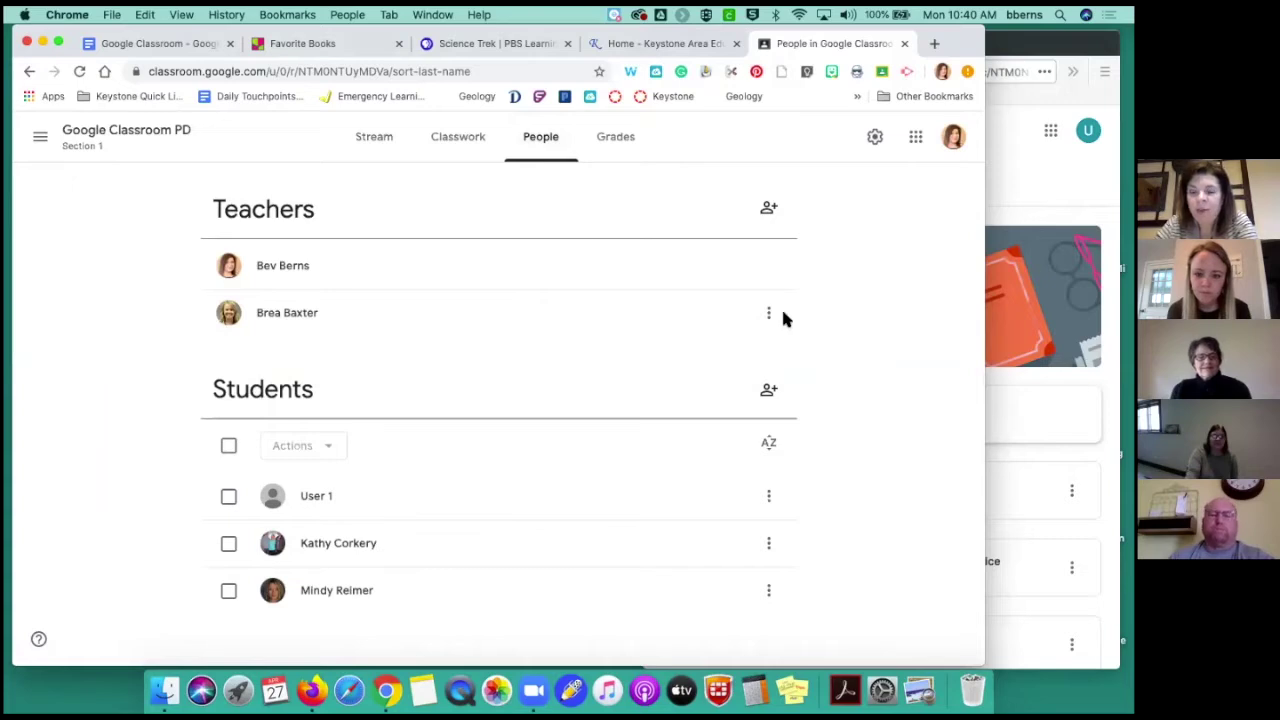
Open Class settings for the Google Classroom PD class from the gear icon
{"action": "left_click", "coordinate": [547, 146]}
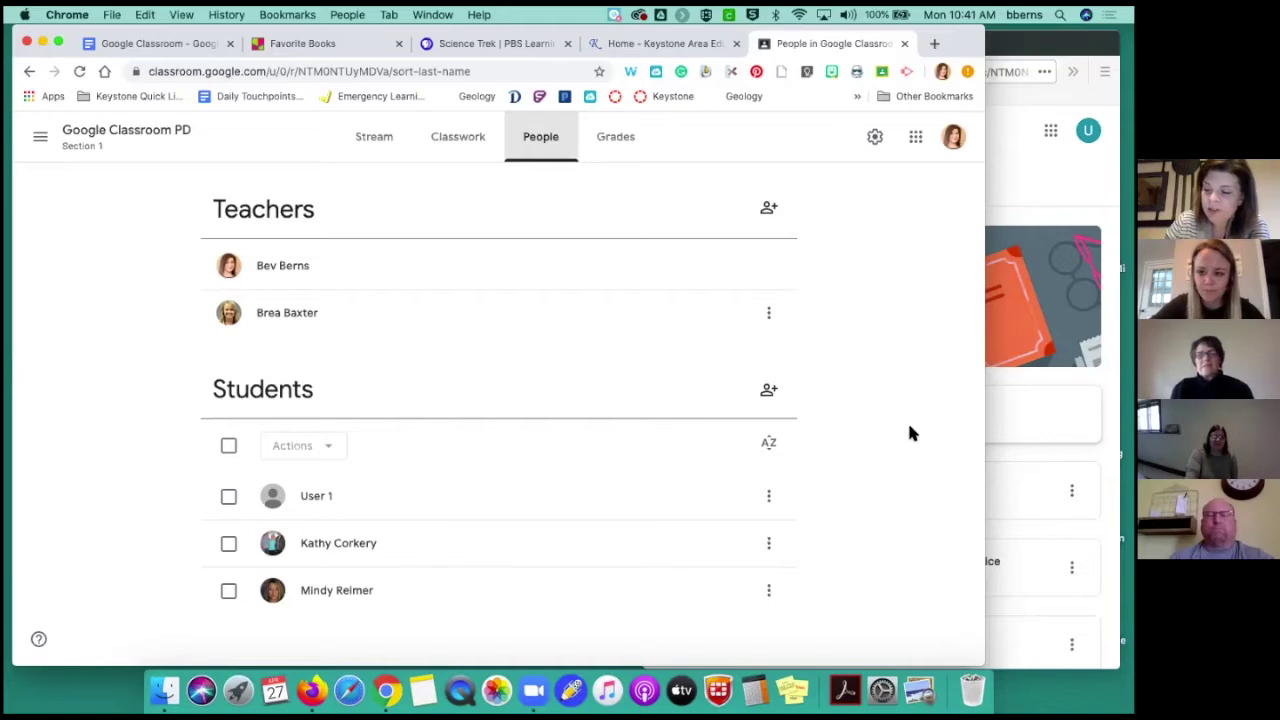
{"action": "left_click", "coordinate": [874, 137]}
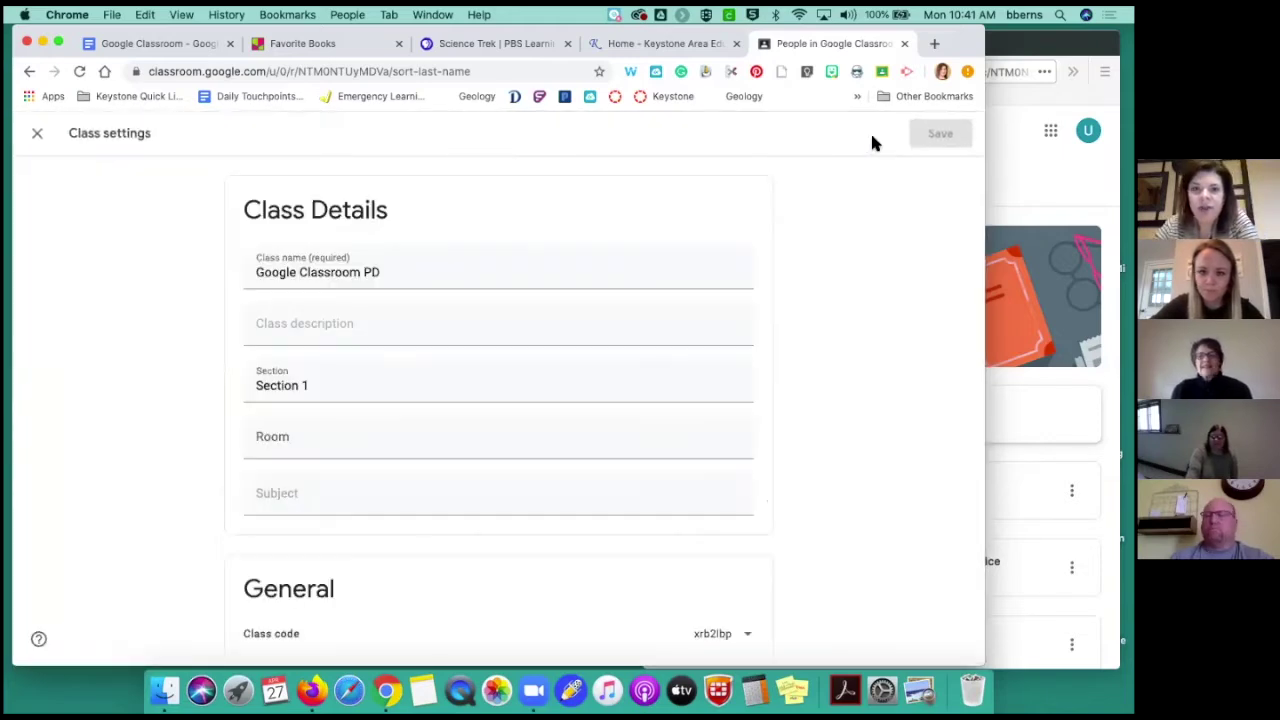
Scroll to General and expand the Class code menu (Display, Copy, Reset, Disable)
{"action": "scroll", "coordinate": [772, 316], "scroll_direction": "down", "scroll_amount": 4}
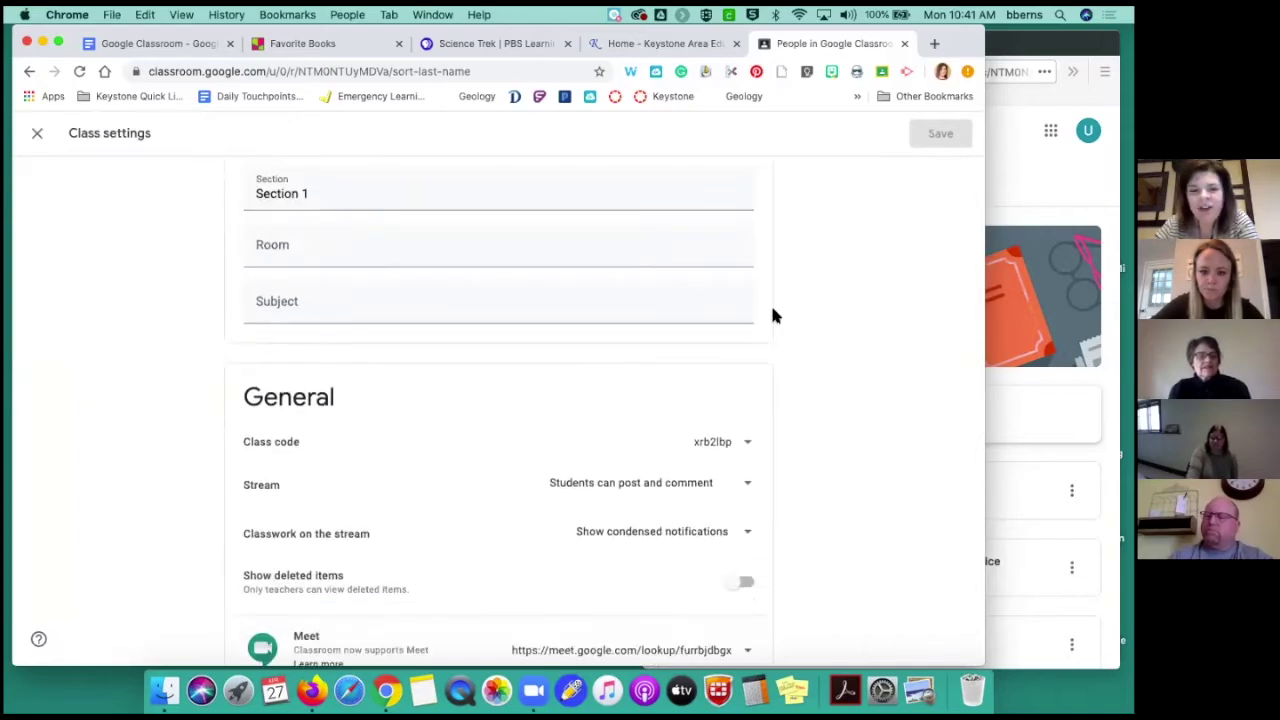
{"action": "scroll", "coordinate": [772, 316], "scroll_direction": "down", "scroll_amount": 2}
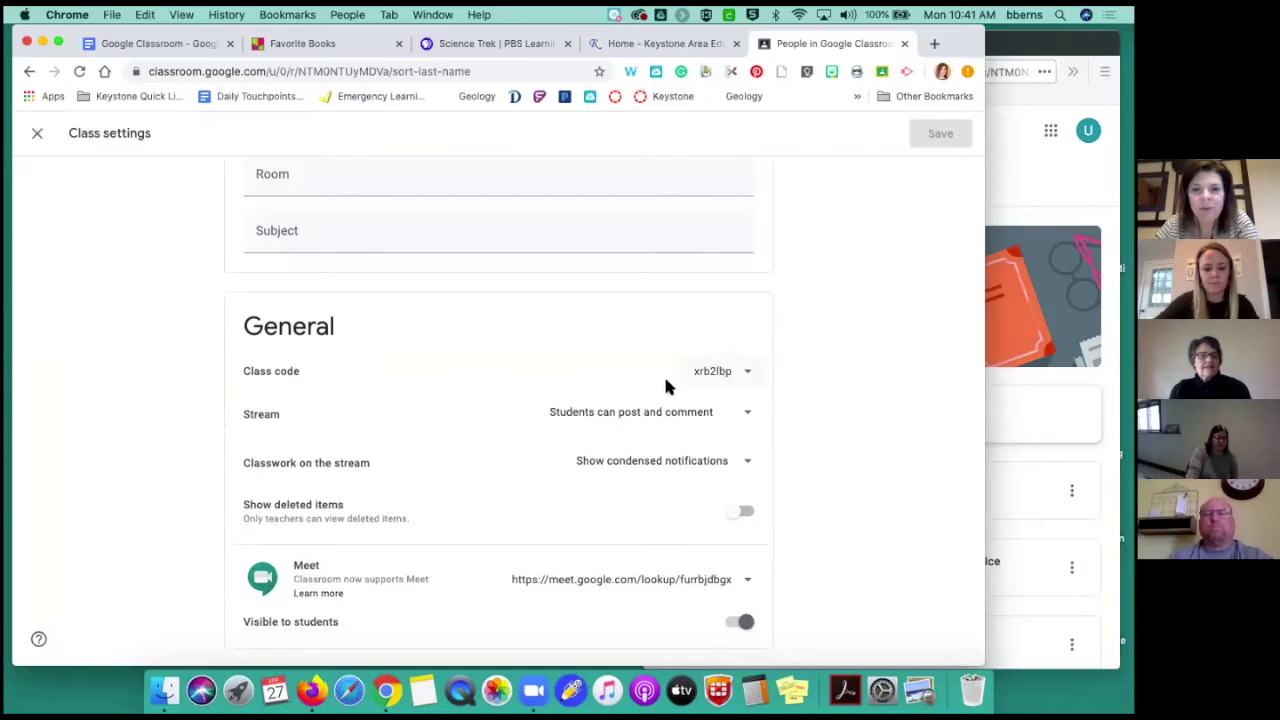
{"action": "scroll", "coordinate": [714, 386], "scroll_direction": "down", "scroll_amount": 2}
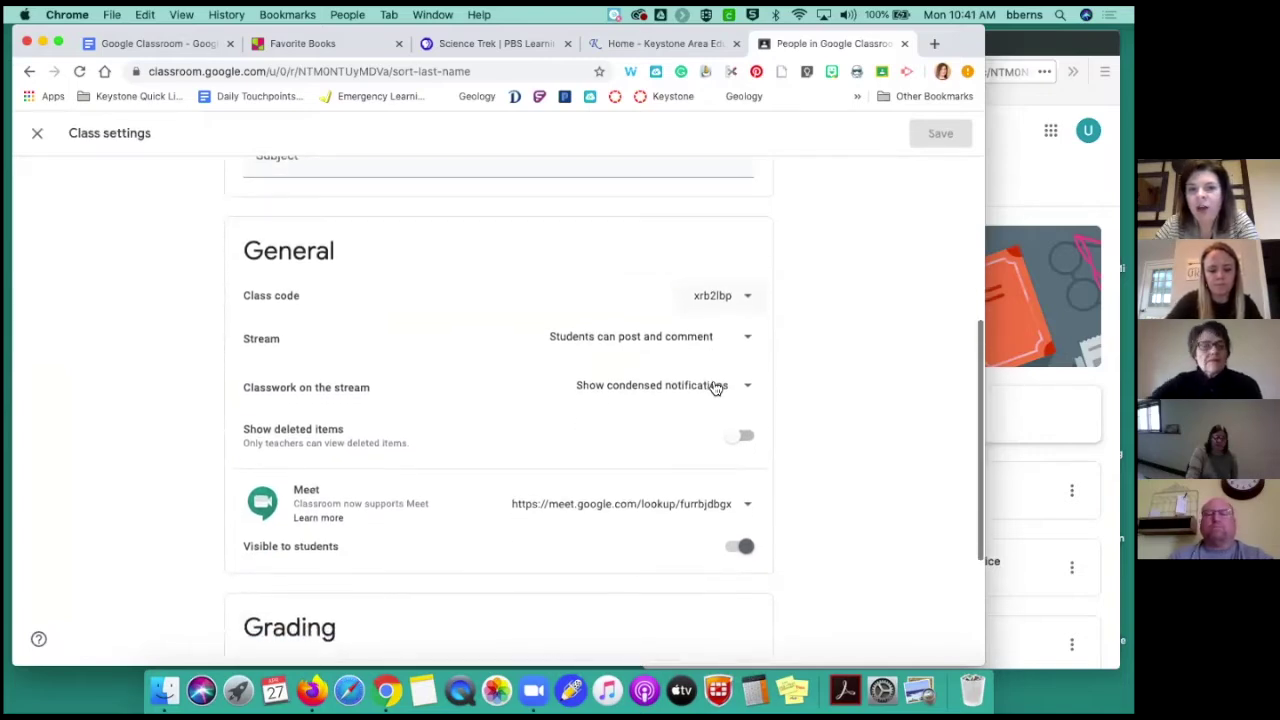
{"action": "scroll", "coordinate": [716, 388], "scroll_direction": "down", "scroll_amount": 1}
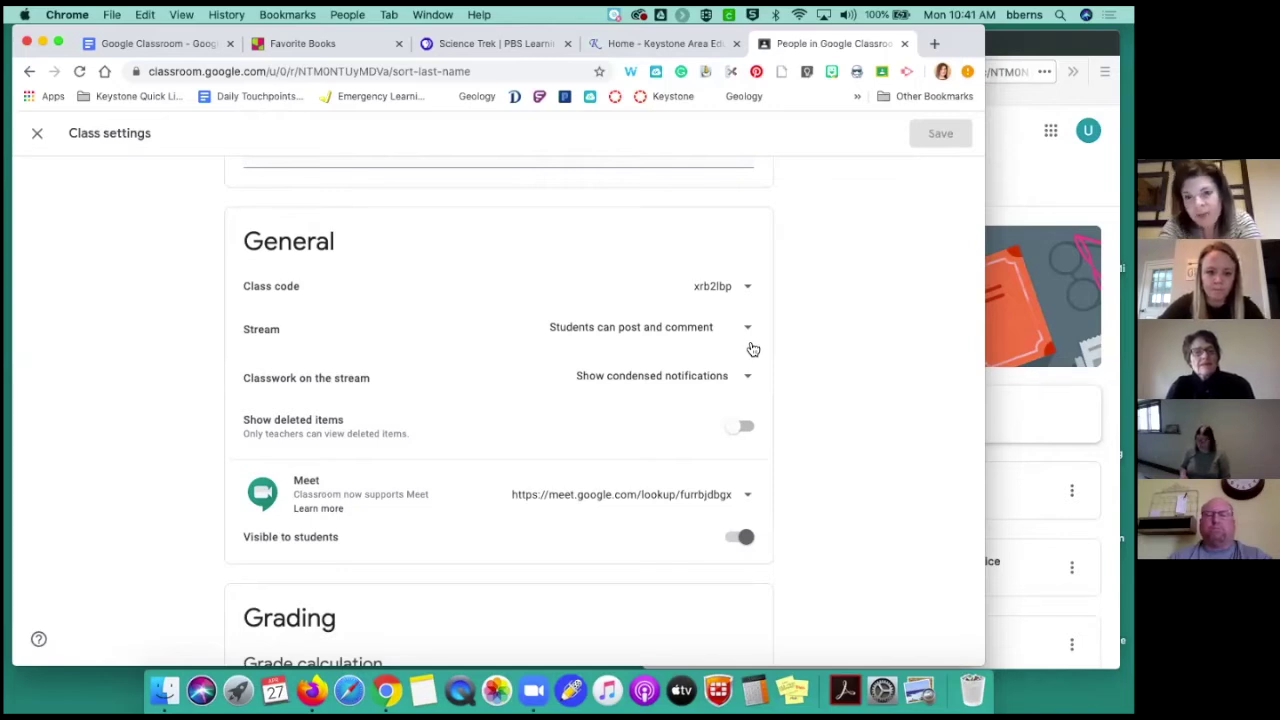
{"action": "left_click", "coordinate": [749, 288]}
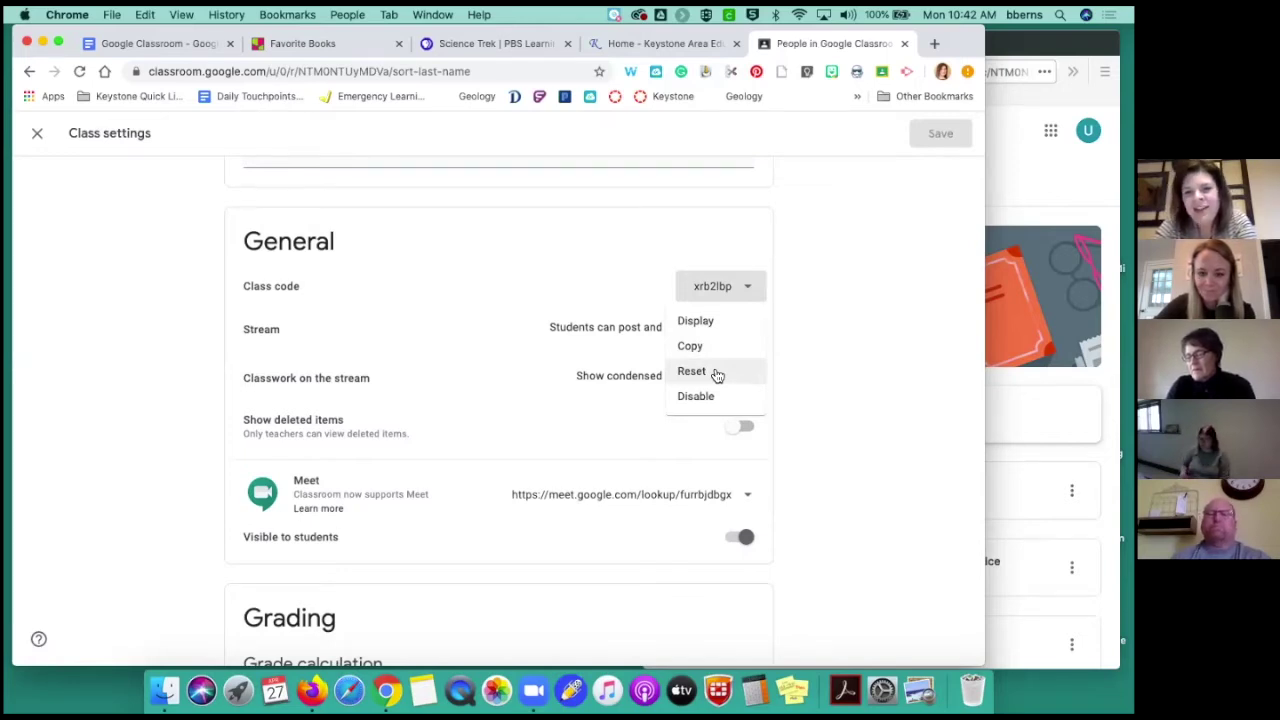
Close the Class code menu and expand the Stream permission choices under General
{"action": "scroll", "coordinate": [717, 375], "scroll_direction": "up", "scroll_amount": 1}
{"action": "left_click", "coordinate": [822, 366]}
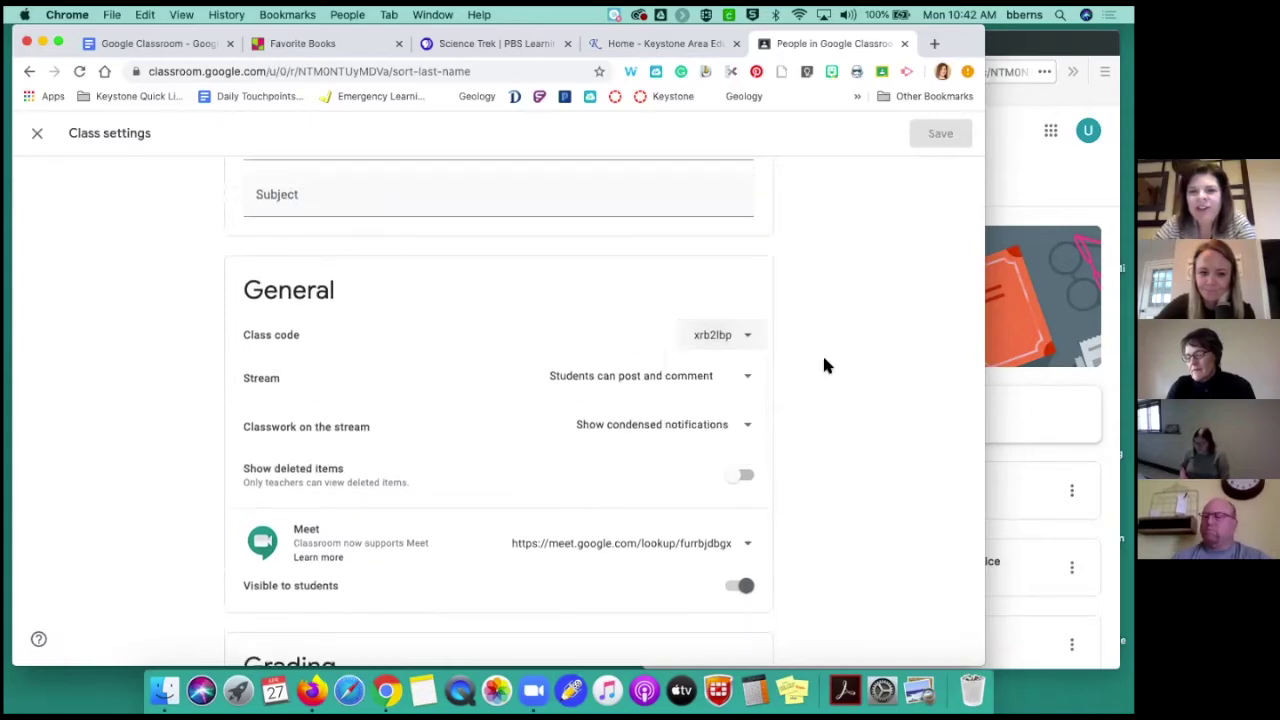
{"action": "scroll", "coordinate": [824, 366], "scroll_direction": "up", "scroll_amount": 5}
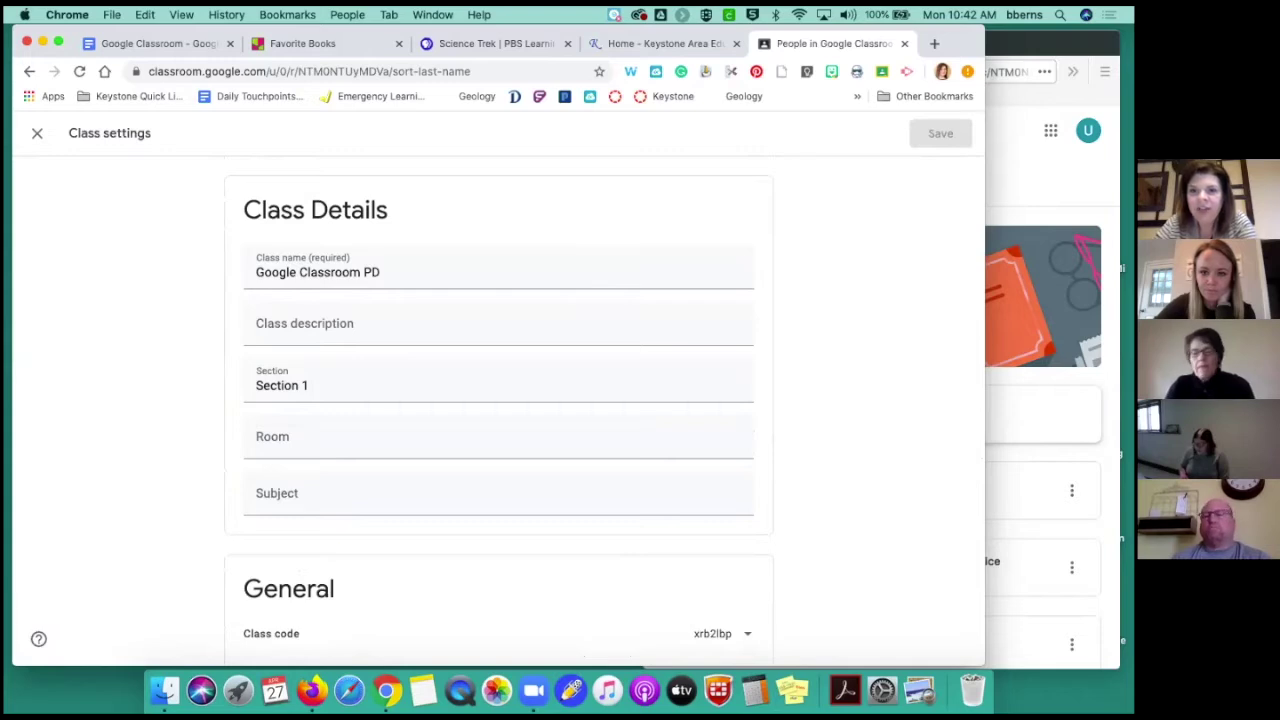
{"action": "scroll", "coordinate": [884, 441], "scroll_direction": "down", "scroll_amount": 5}
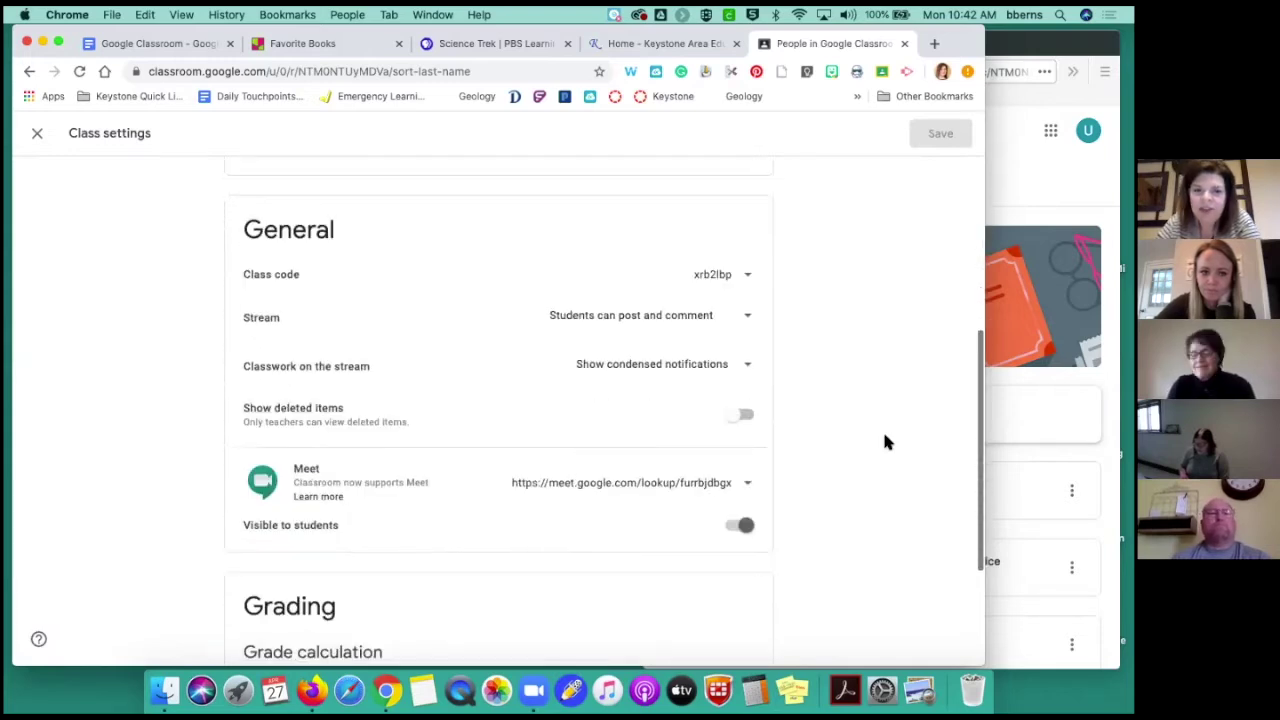
{"action": "scroll", "coordinate": [868, 335], "scroll_direction": "down", "scroll_amount": 2}
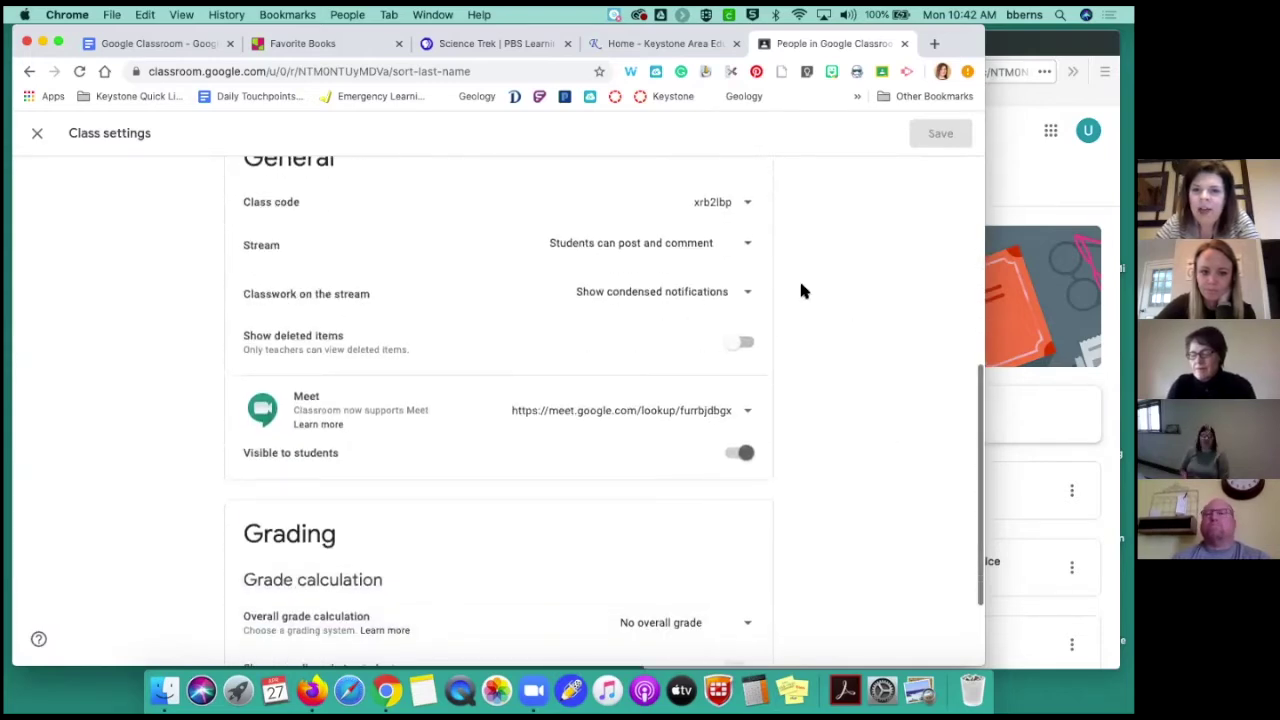
{"action": "left_click", "coordinate": [748, 246]}
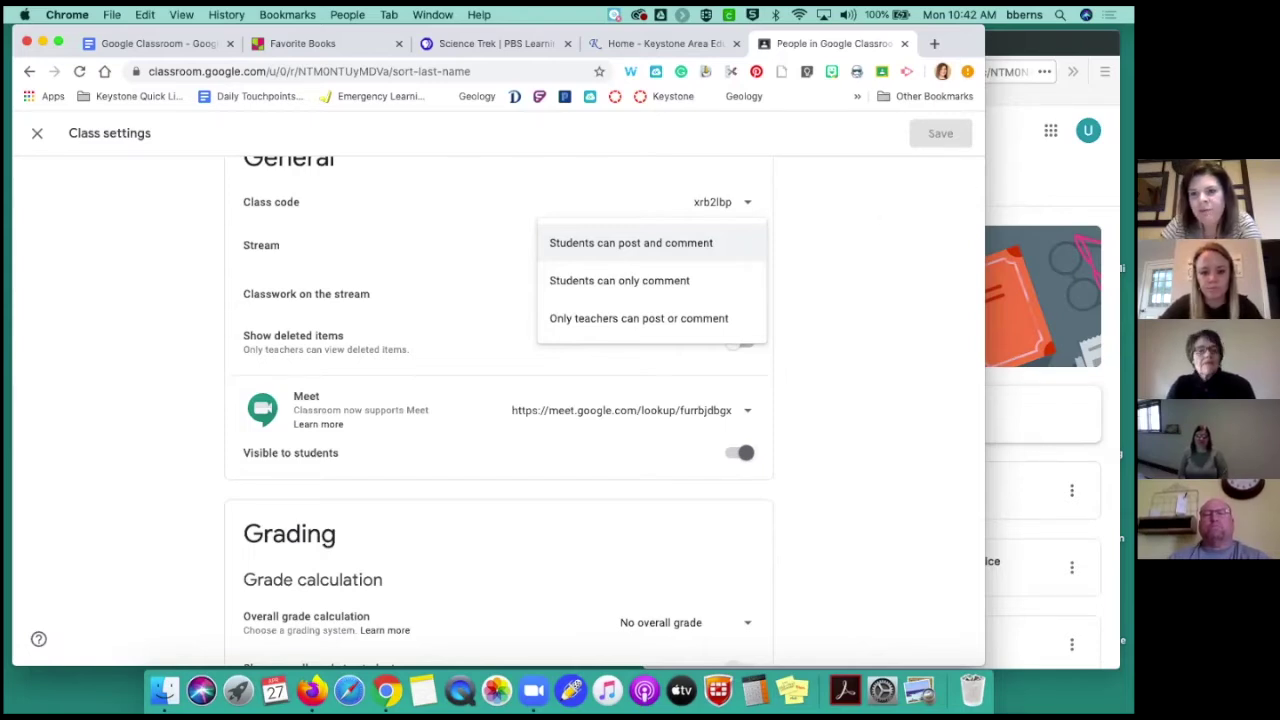
Set the Stream permission to 'Only teachers can post or comment'
{"action": "key", "text": "super+Tab"}
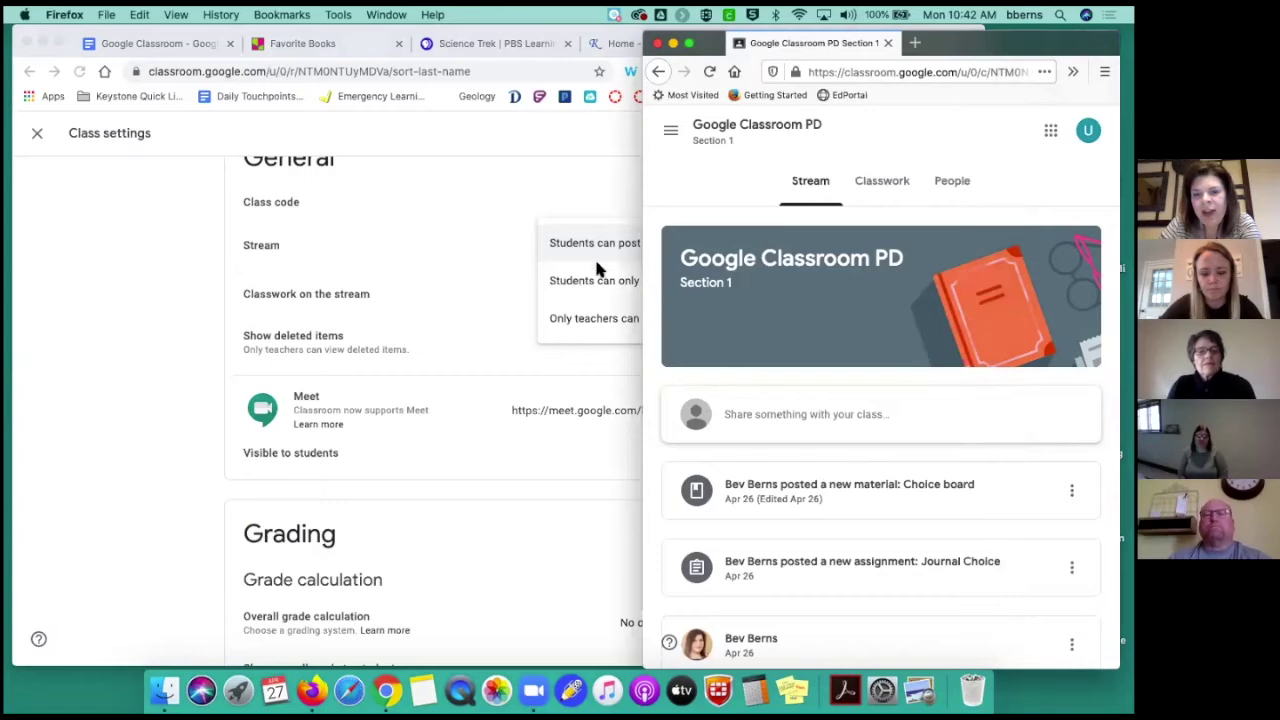
{"action": "left_click", "coordinate": [598, 200]}
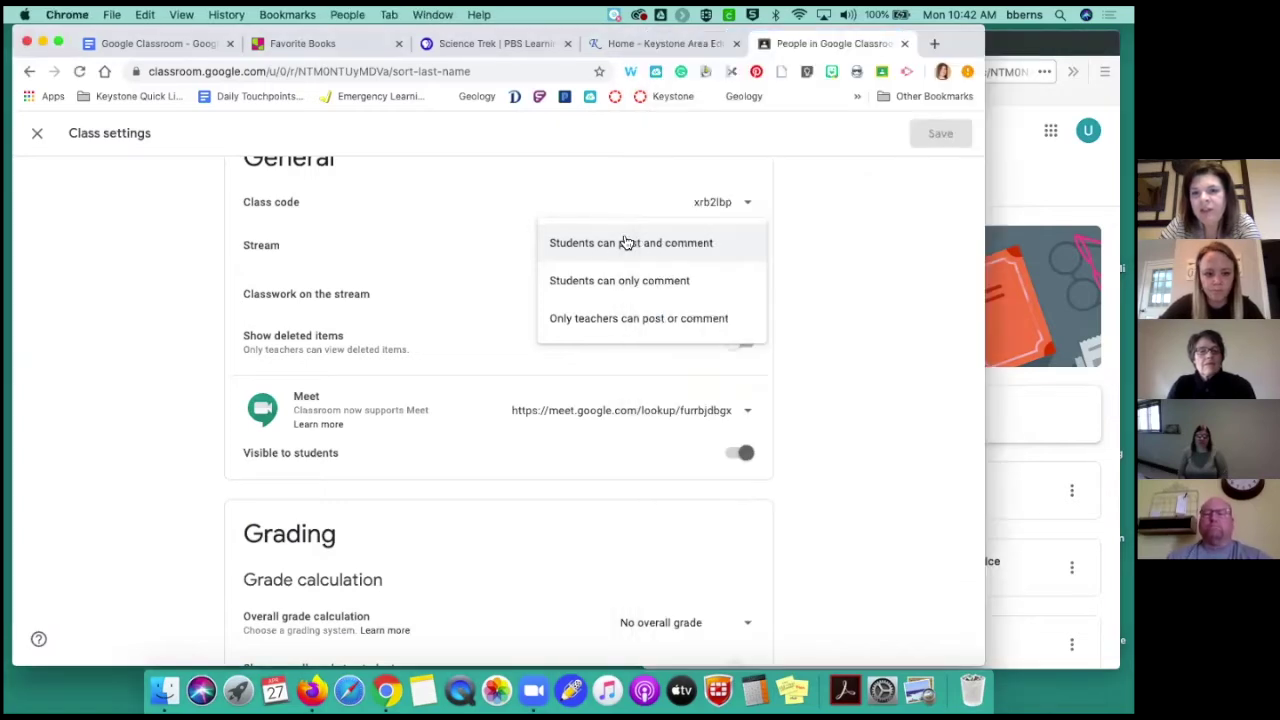
{"action": "left_click", "coordinate": [975, 188]}
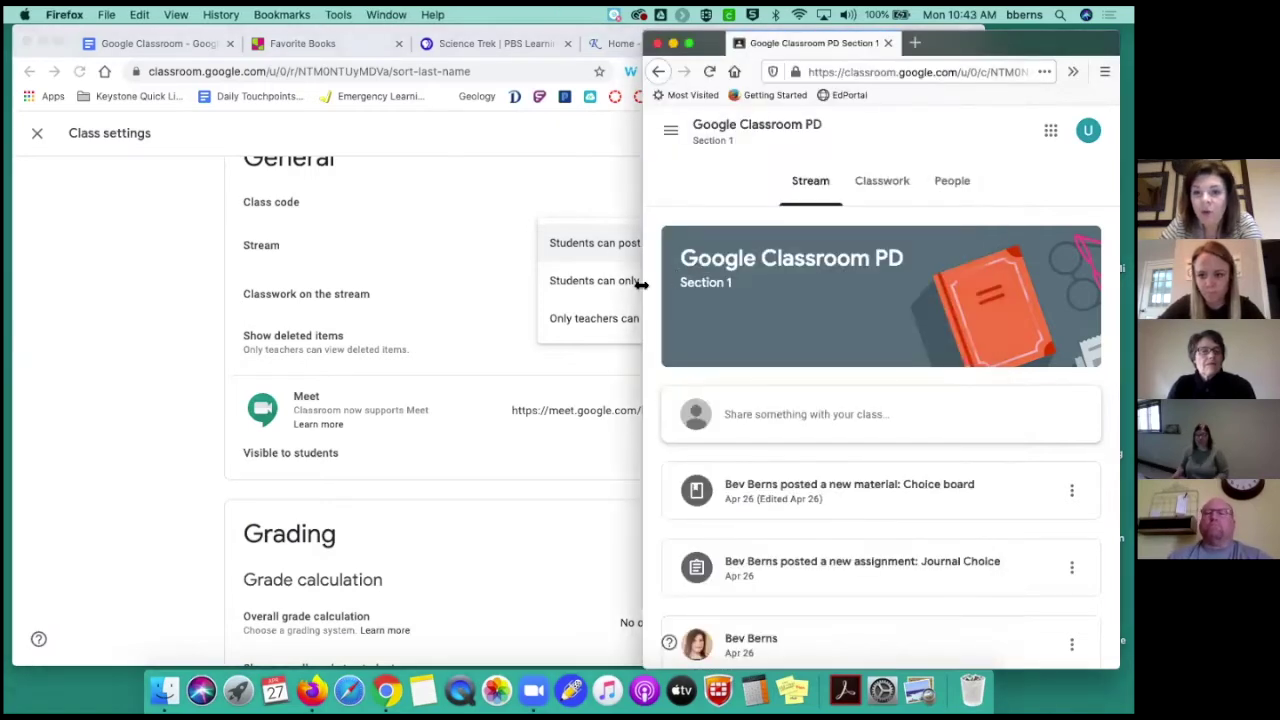
{"action": "left_click_drag", "start_coordinate": [645, 289], "coordinate": [543, 287]}
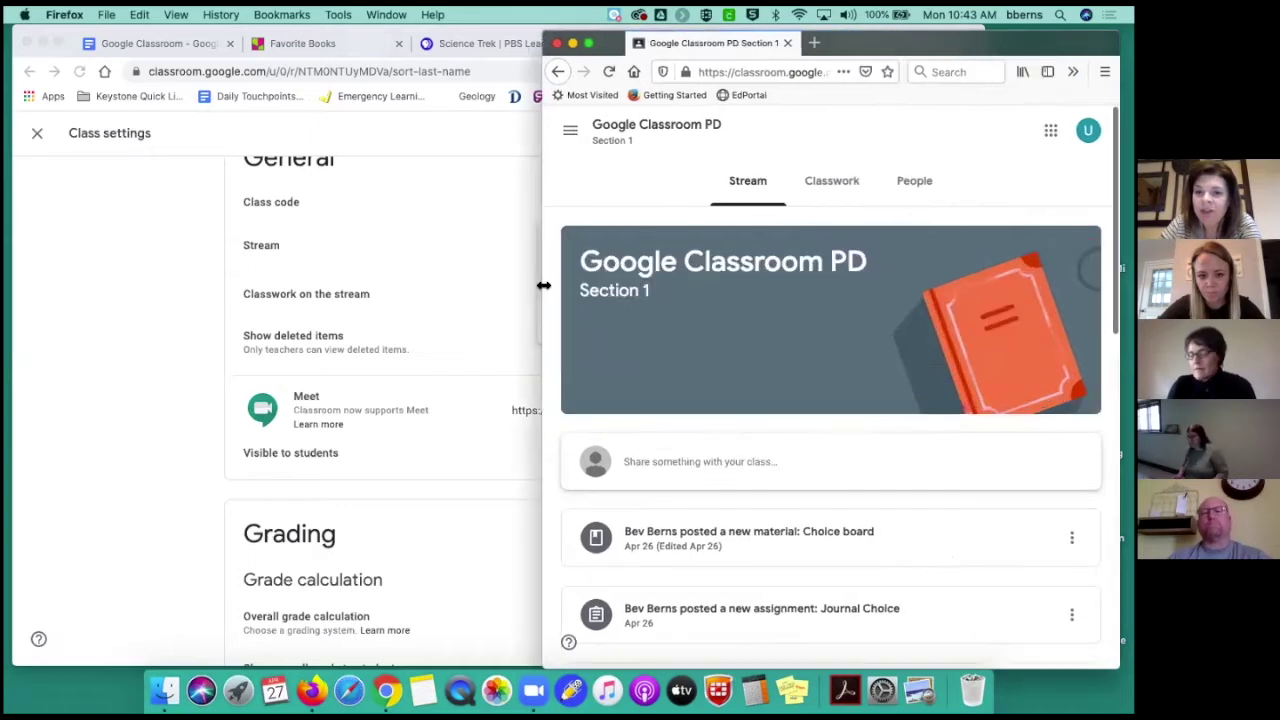
{"action": "scroll", "coordinate": [724, 370], "scroll_direction": "down", "scroll_amount": 1}
{"action": "scroll", "coordinate": [727, 370], "scroll_direction": "down", "scroll_amount": 4}
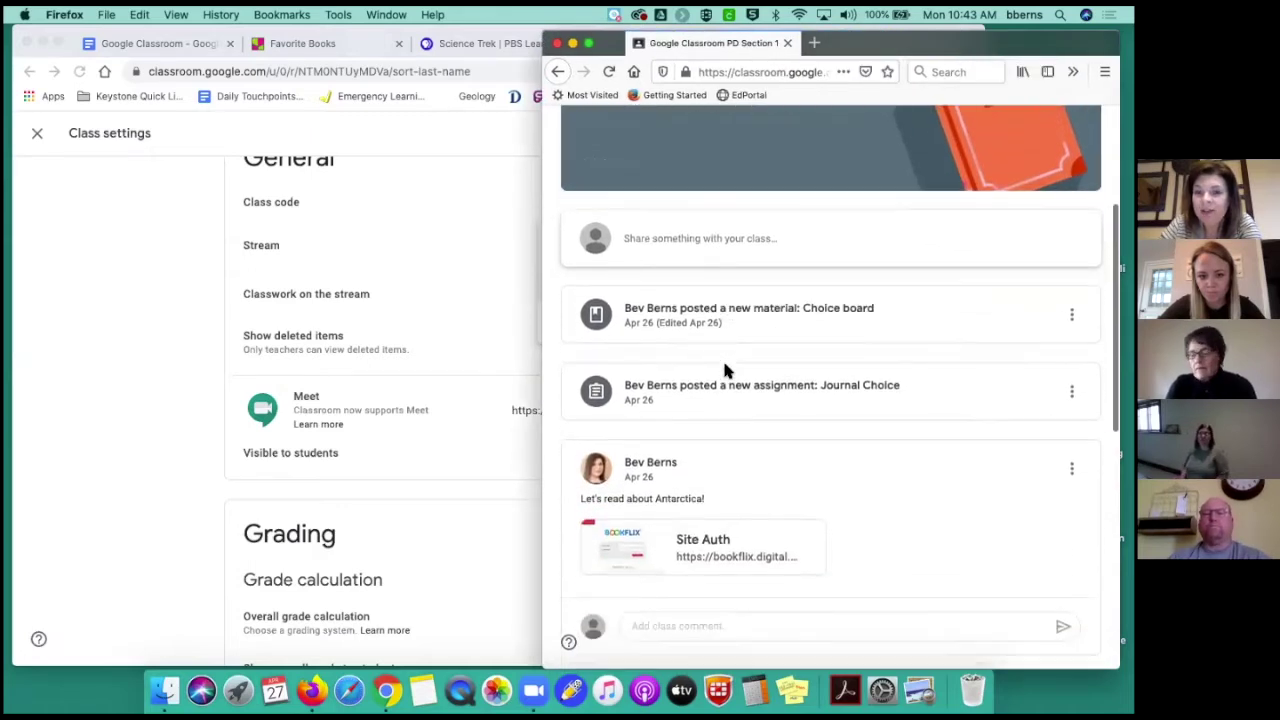
{"action": "left_click", "coordinate": [506, 331]}
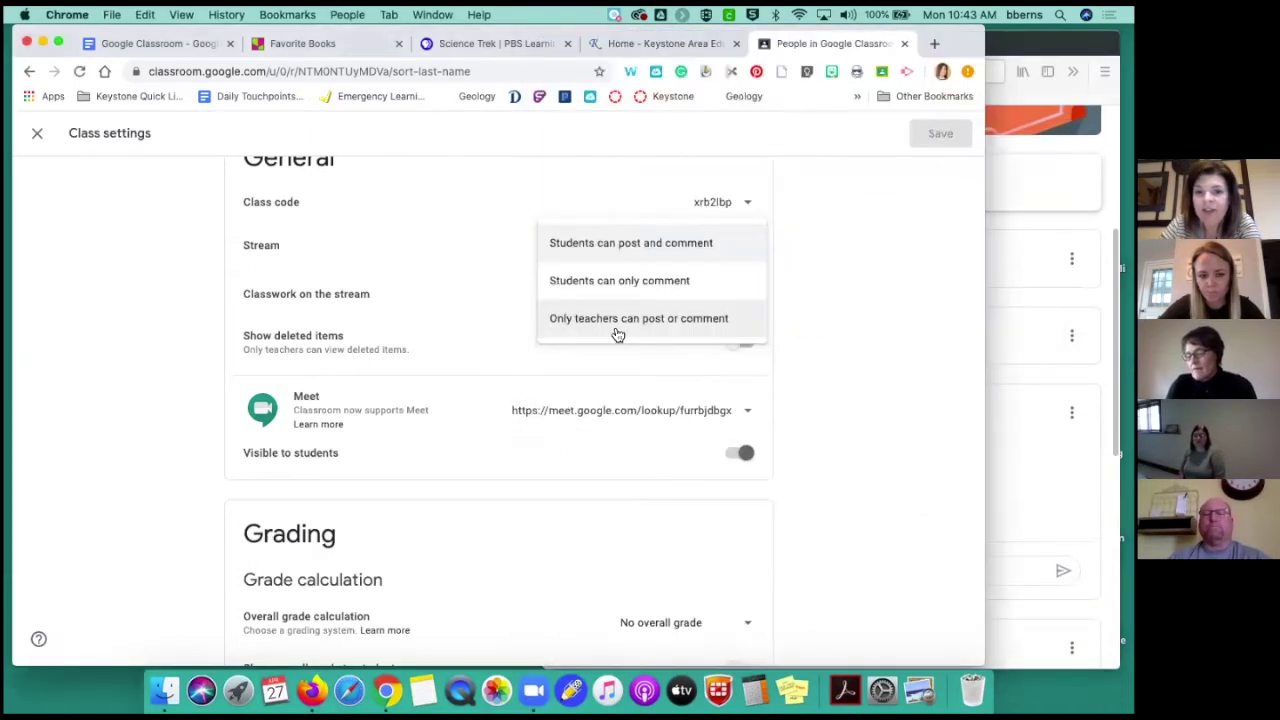
{"action": "left_click", "coordinate": [629, 326]}
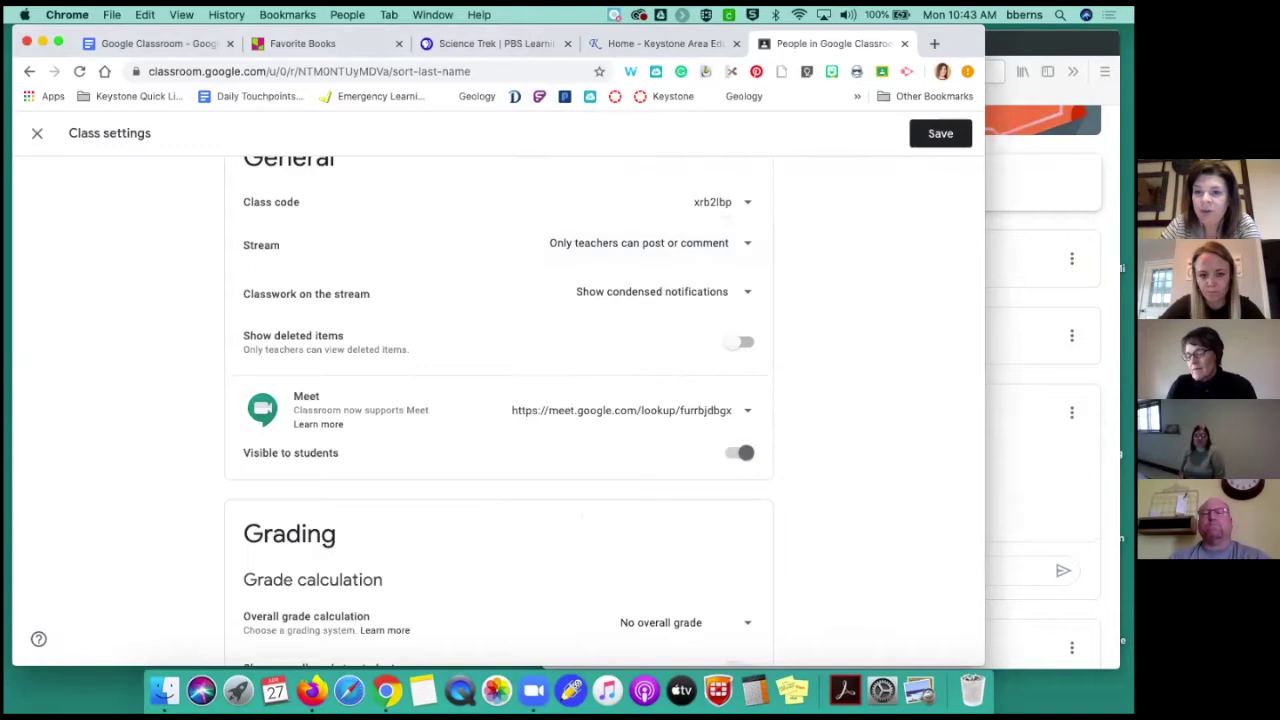
Reload the student's class stream in Firefox, then return to the teacher's settings
{"action": "left_click", "coordinate": [1030, 262]}
{"action": "left_click", "coordinate": [606, 73]}
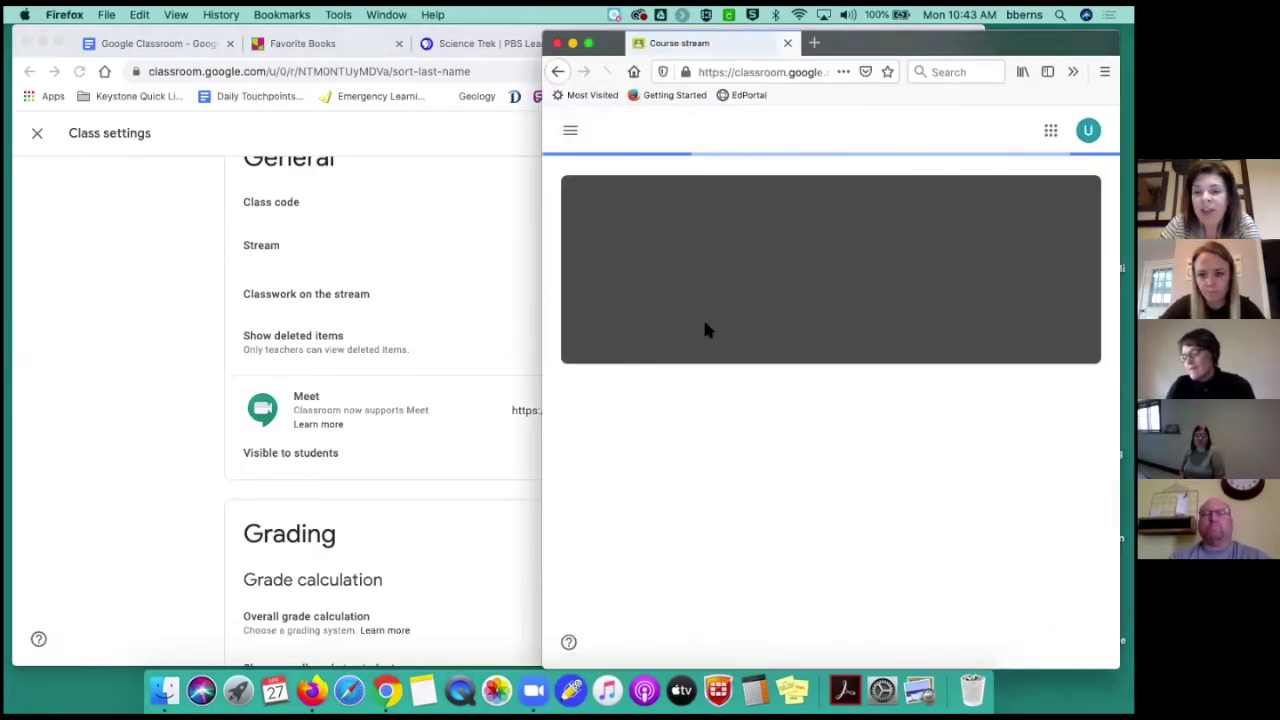
{"action": "scroll", "coordinate": [705, 329], "scroll_direction": "down", "scroll_amount": 2}
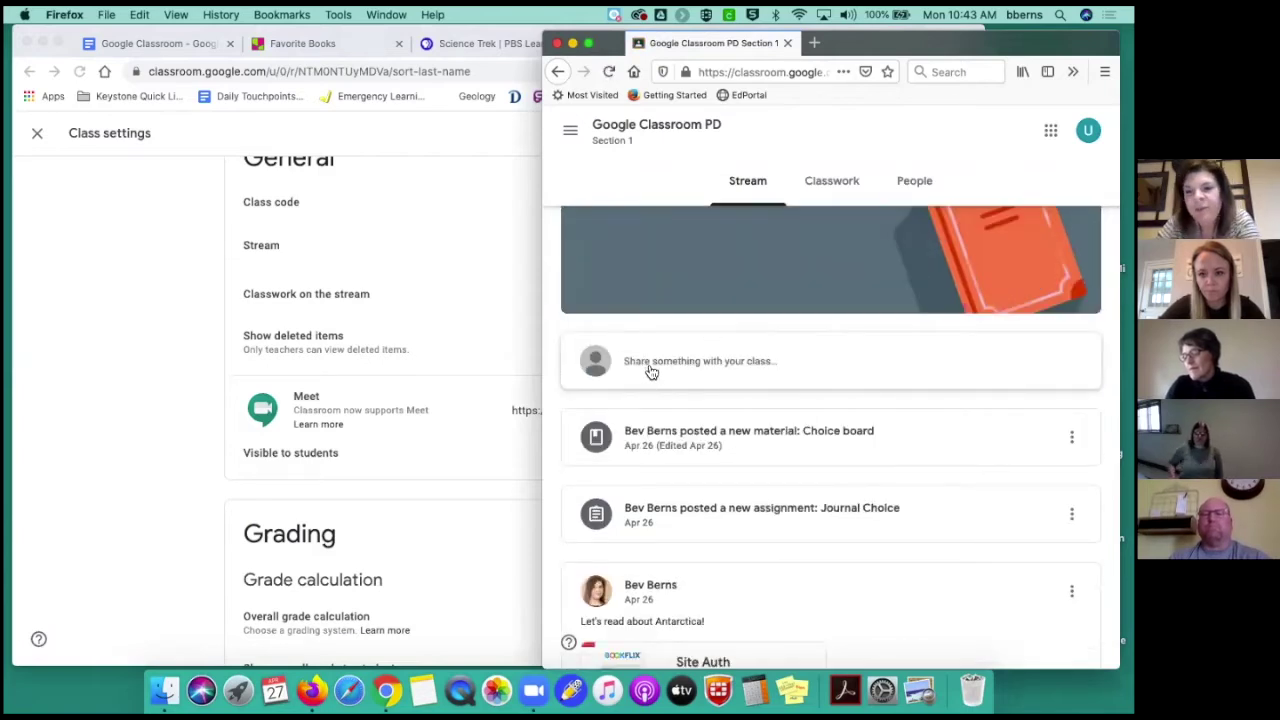
{"action": "left_click", "coordinate": [474, 350]}
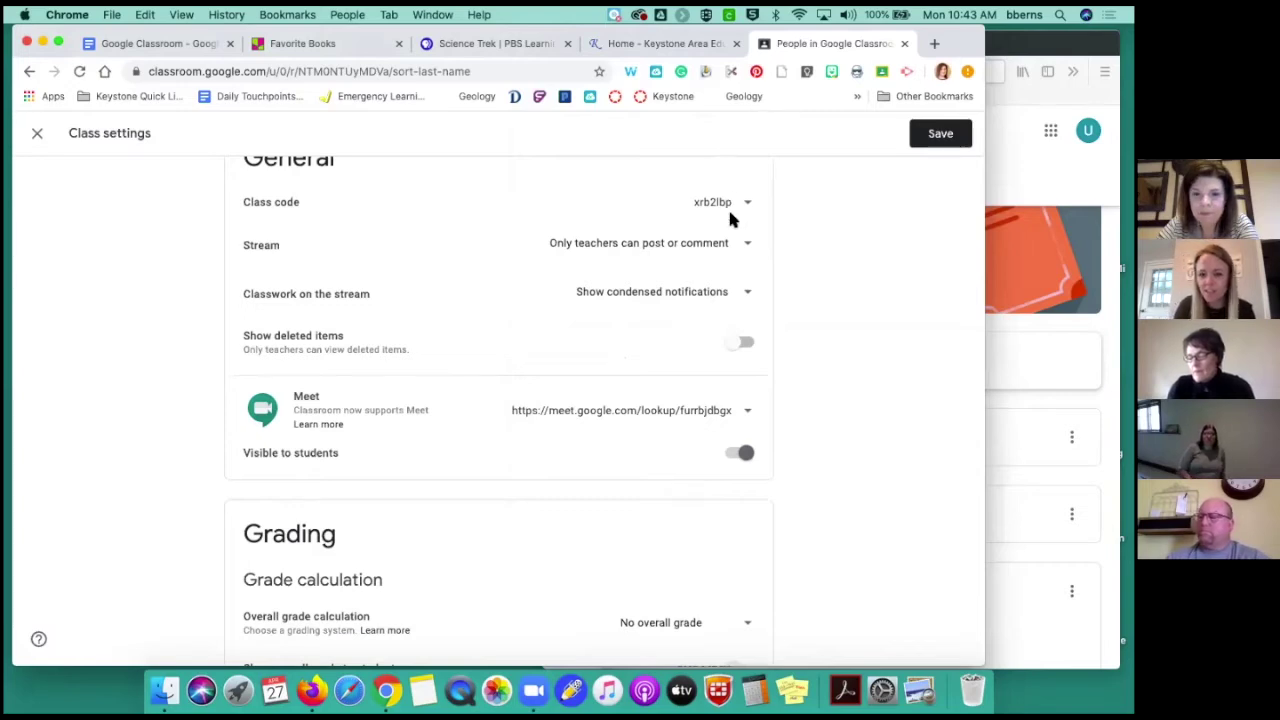
Hide the Meet link from students, confirm in the student view, and save the settings
{"action": "scroll", "coordinate": [729, 219], "scroll_direction": "down", "scroll_amount": 2}
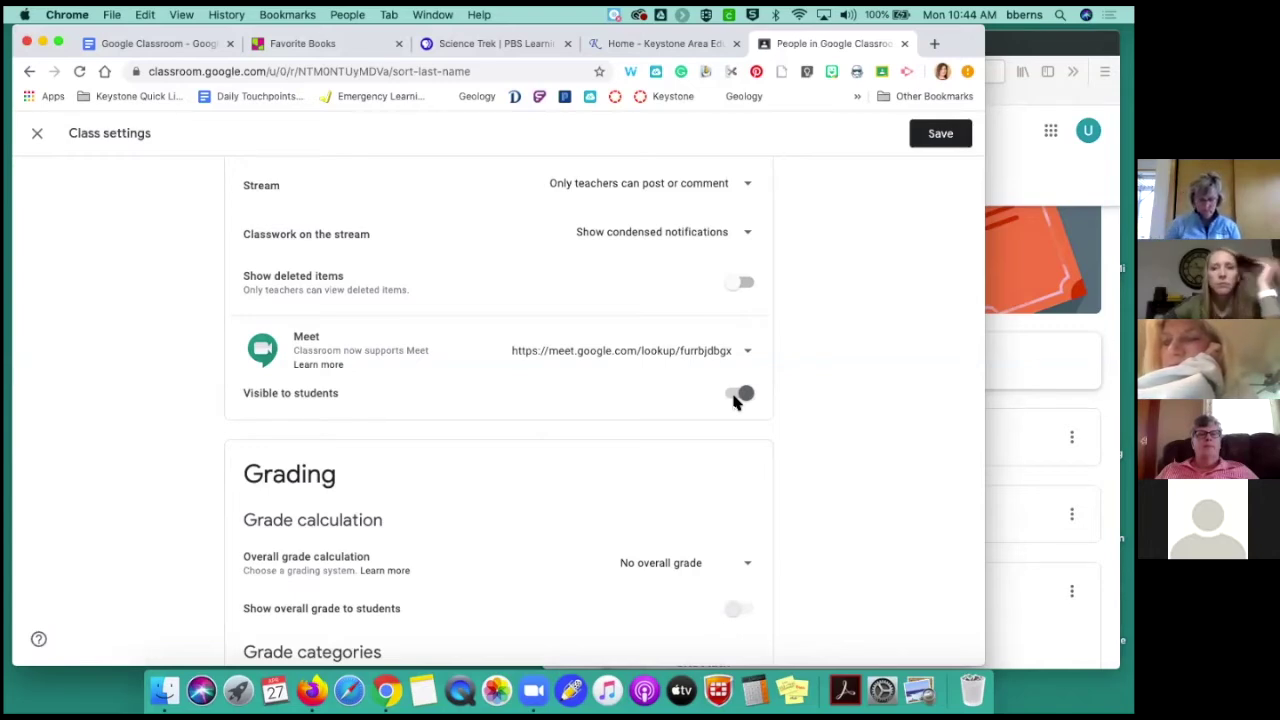
{"action": "left_click", "coordinate": [738, 396]}
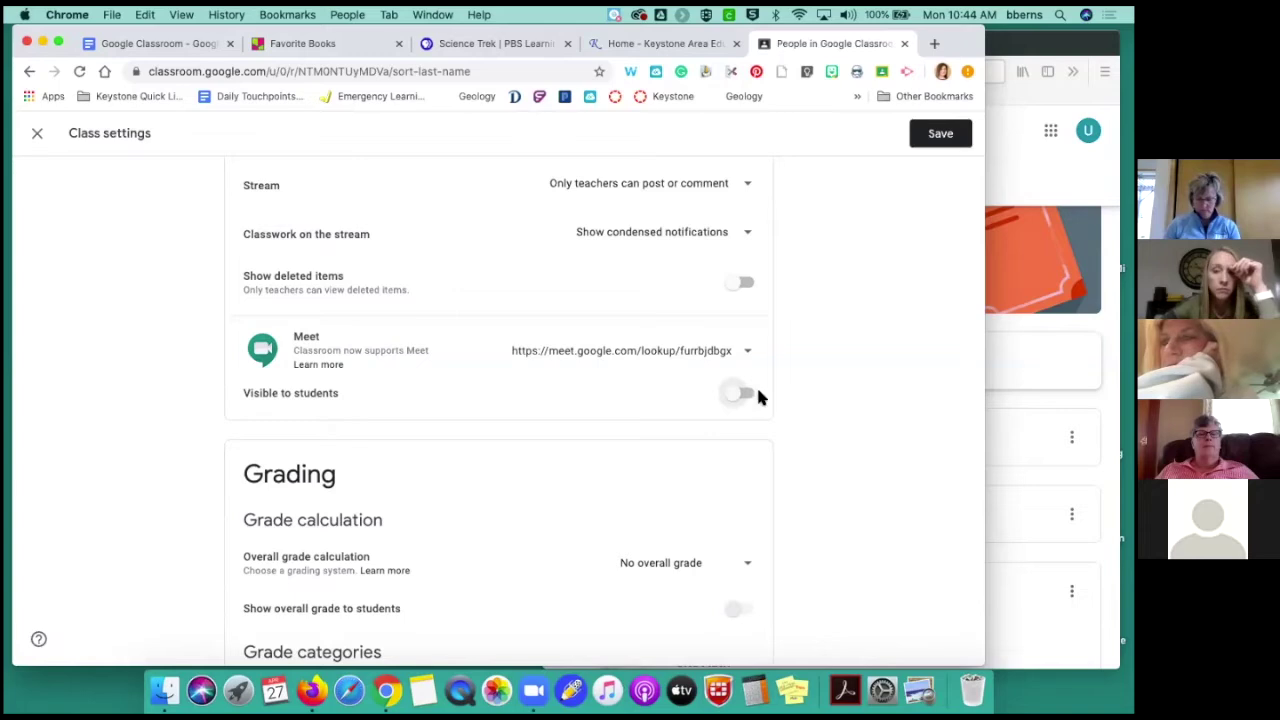
{"action": "left_click", "coordinate": [988, 293]}
{"action": "left_click", "coordinate": [787, 200]}
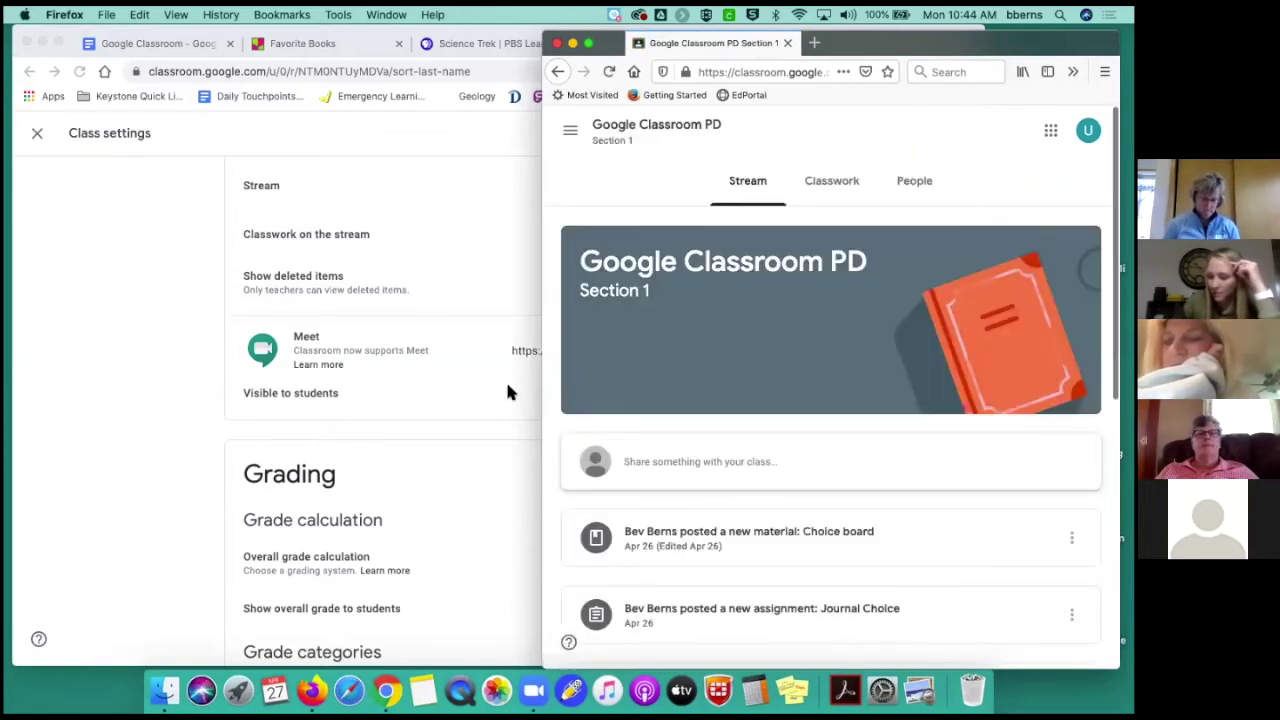
{"action": "left_click", "coordinate": [468, 133]}
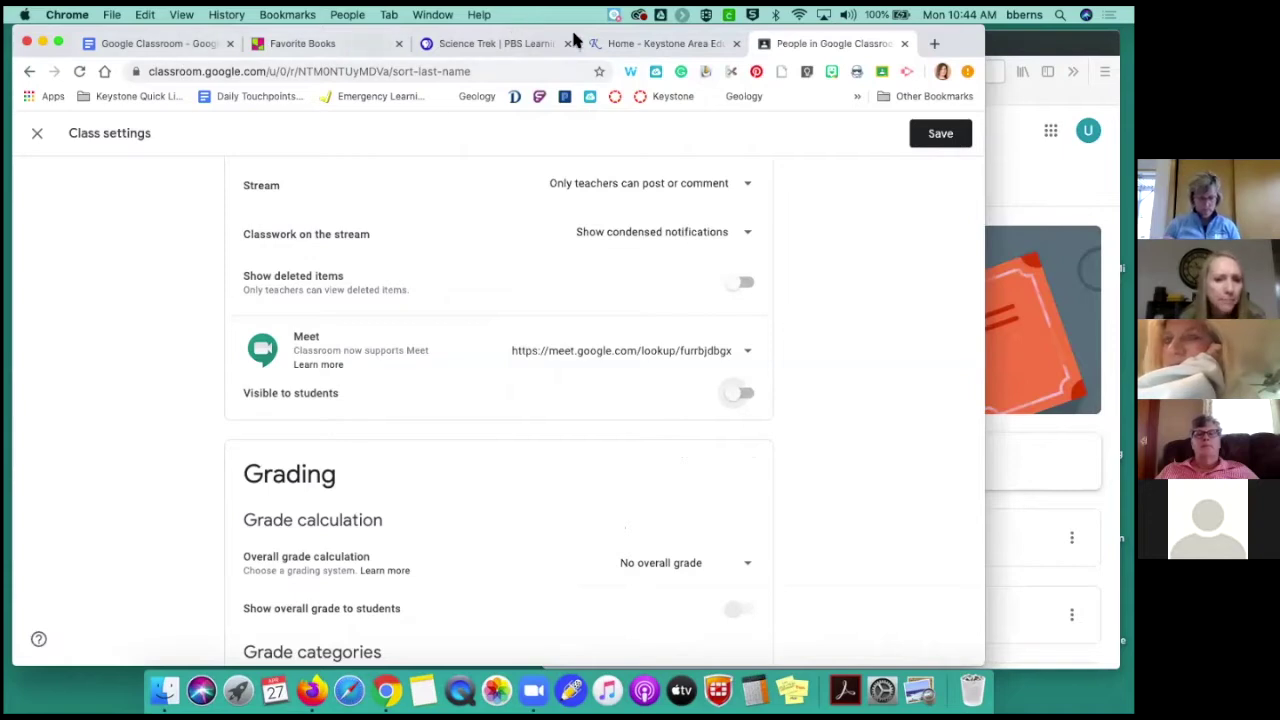
{"action": "left_click", "coordinate": [946, 135]}
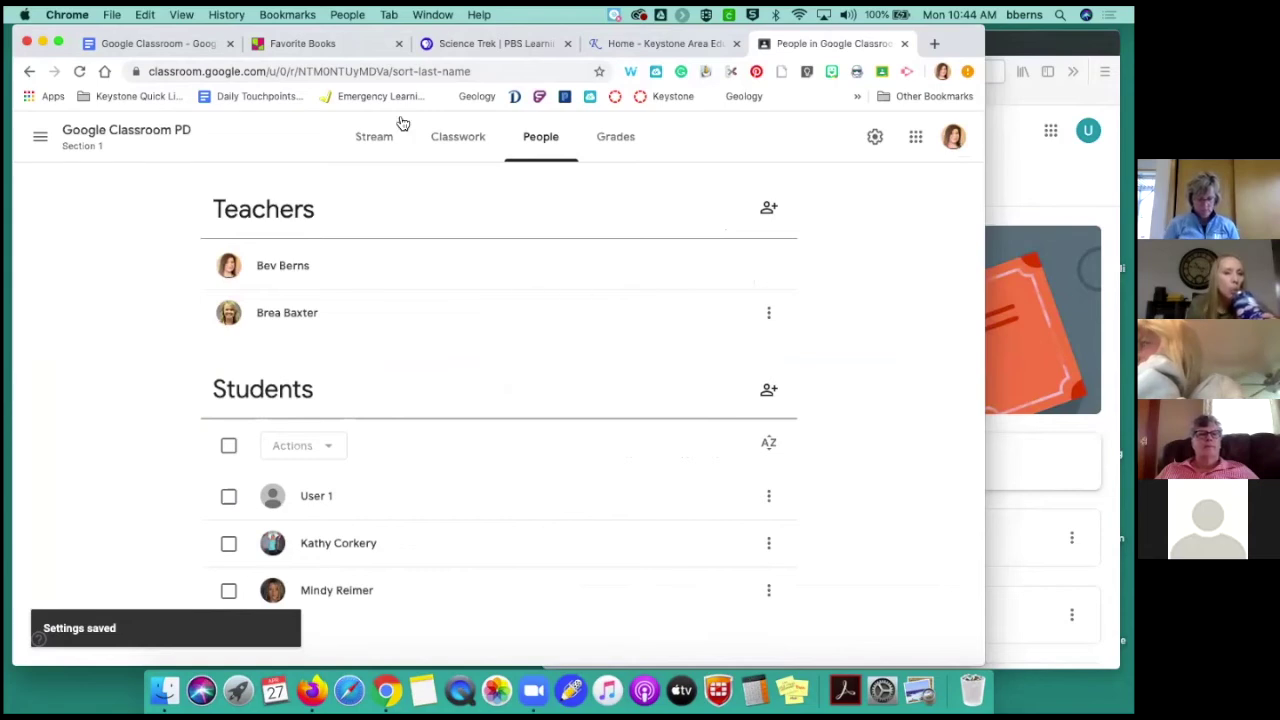
Switch the Meet link's 'Visible to students' back on, save, and reopen Class settings
{"action": "left_click", "coordinate": [115, 132]}
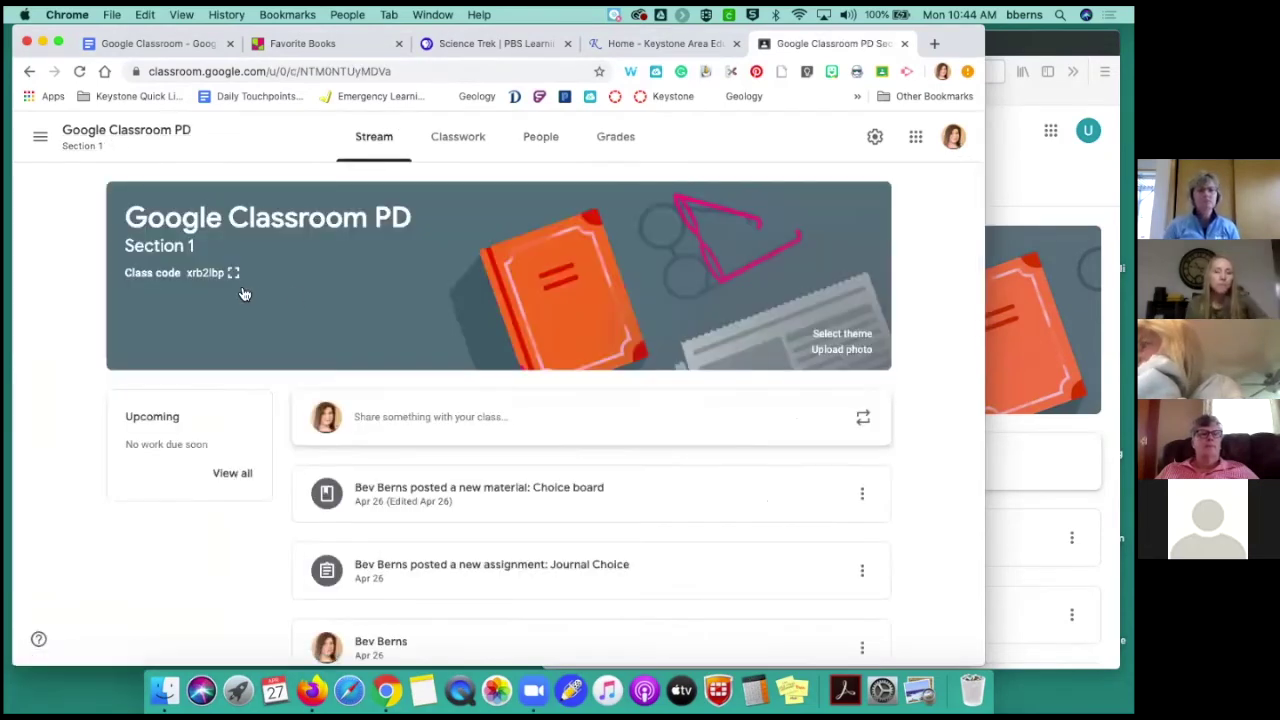
{"action": "left_click", "coordinate": [874, 136]}
{"action": "scroll", "coordinate": [531, 463], "scroll_direction": "down", "scroll_amount": 10}
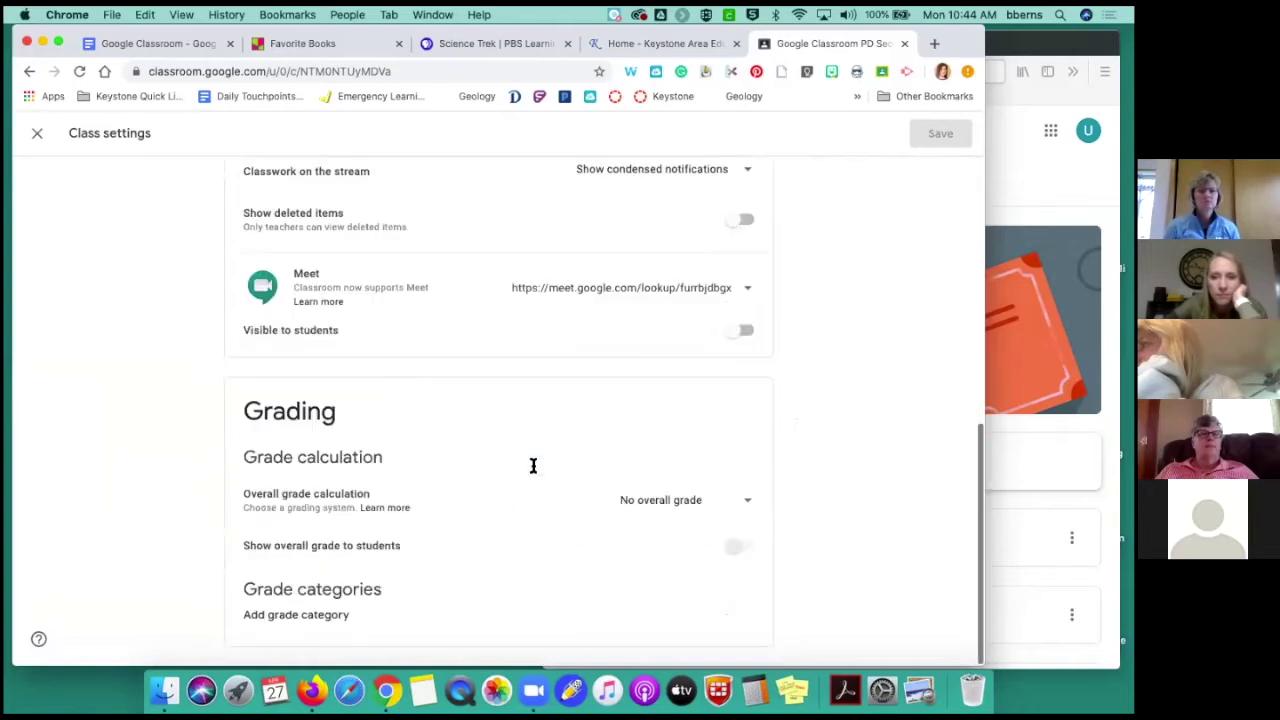
{"action": "left_click", "coordinate": [748, 329]}
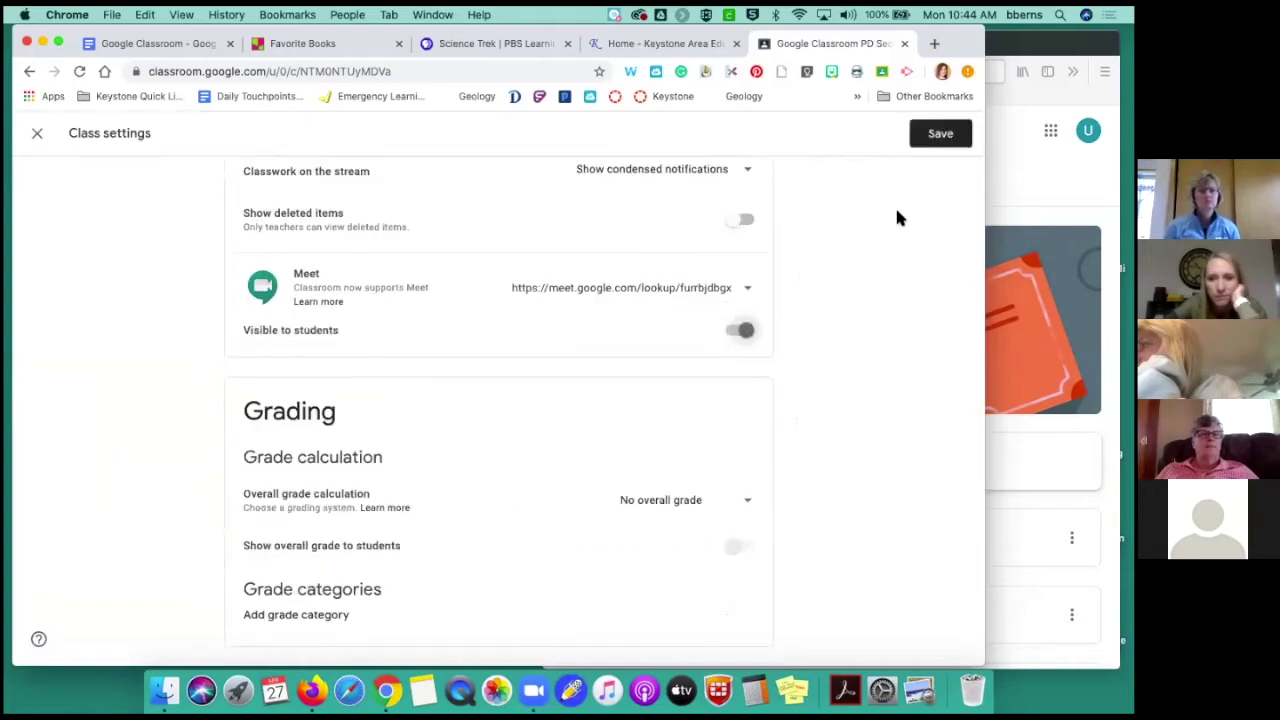
{"action": "left_click", "coordinate": [940, 133]}
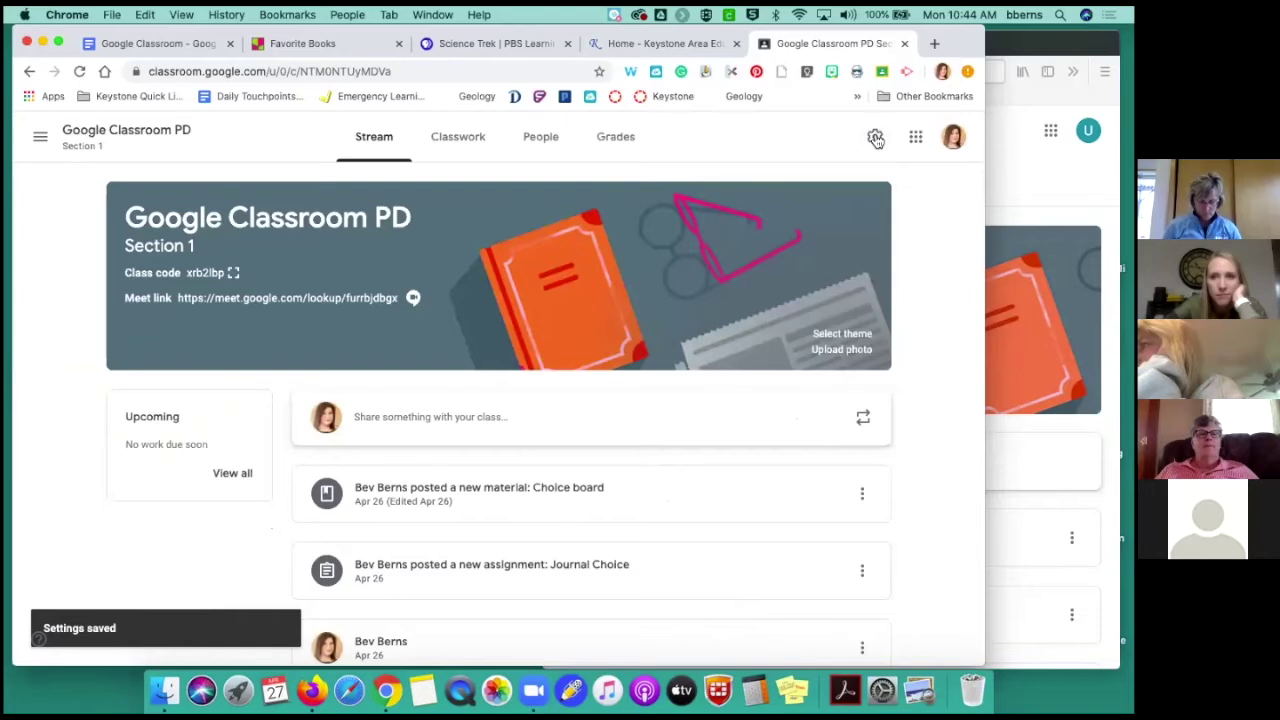
{"action": "left_click", "coordinate": [873, 136]}
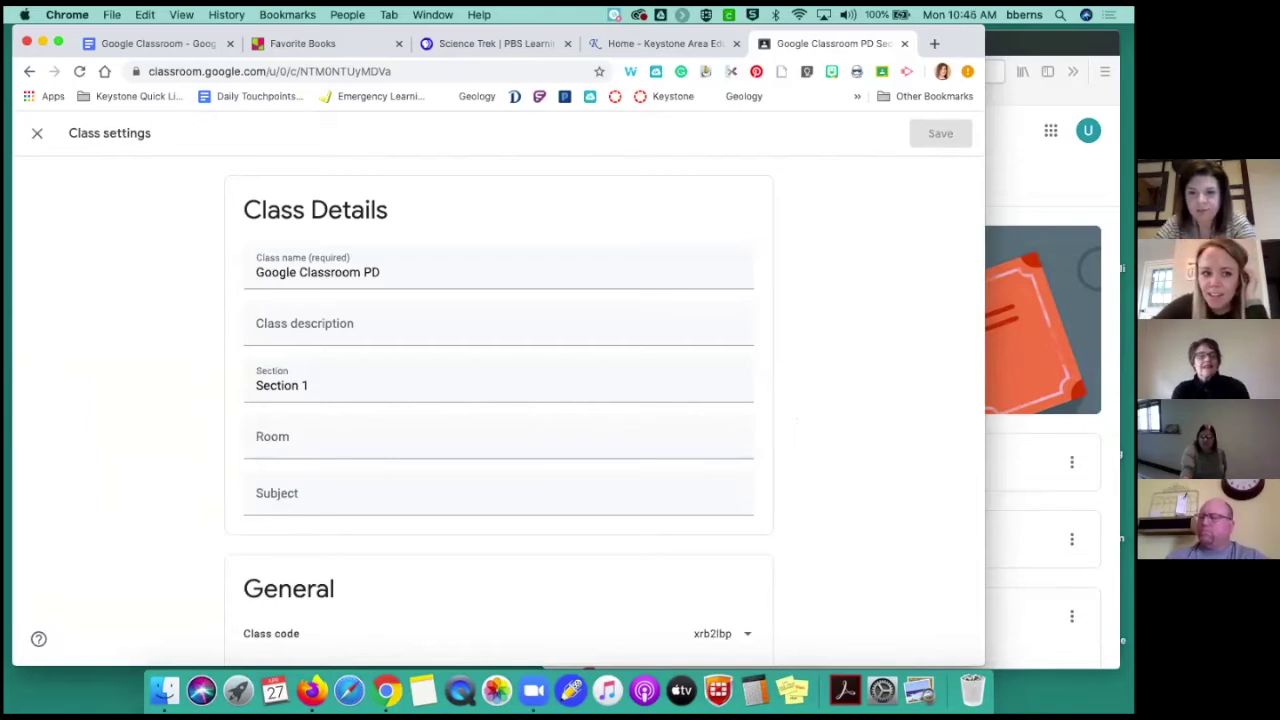
Close and reopen Class settings to review the General and Grading sections, then close them
{"action": "left_click", "coordinate": [38, 133]}
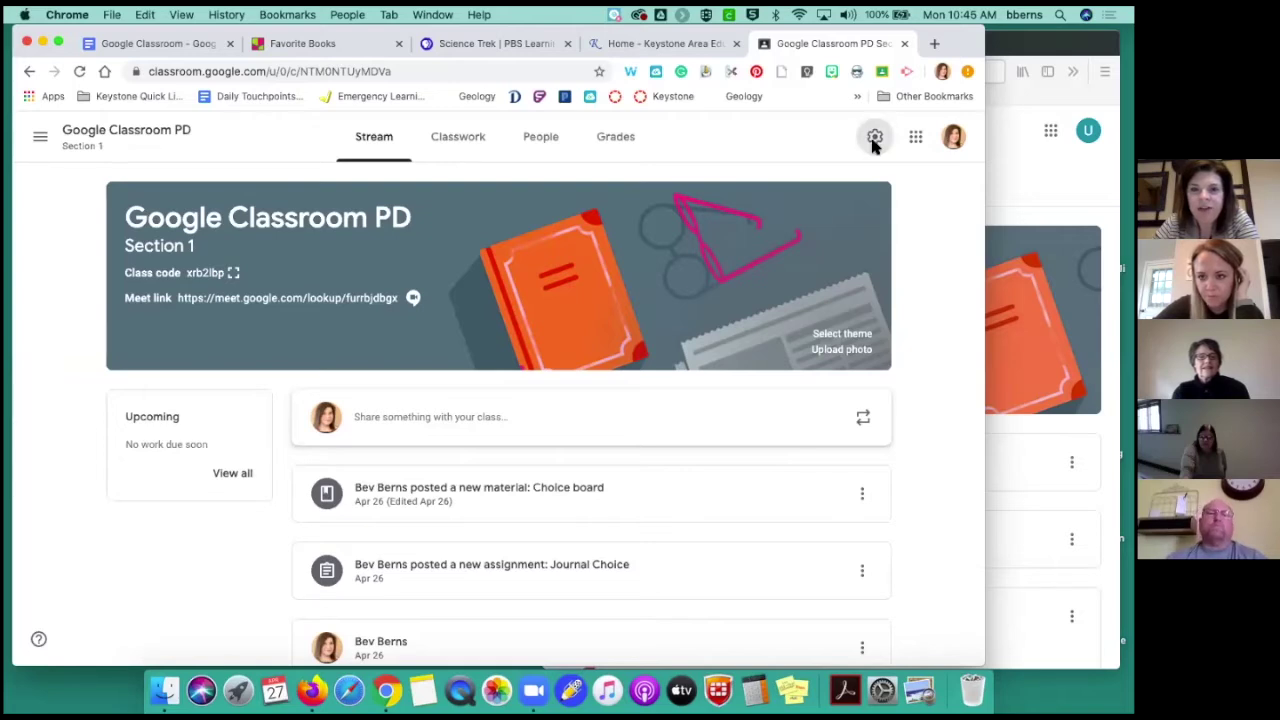
{"action": "left_click", "coordinate": [874, 139]}
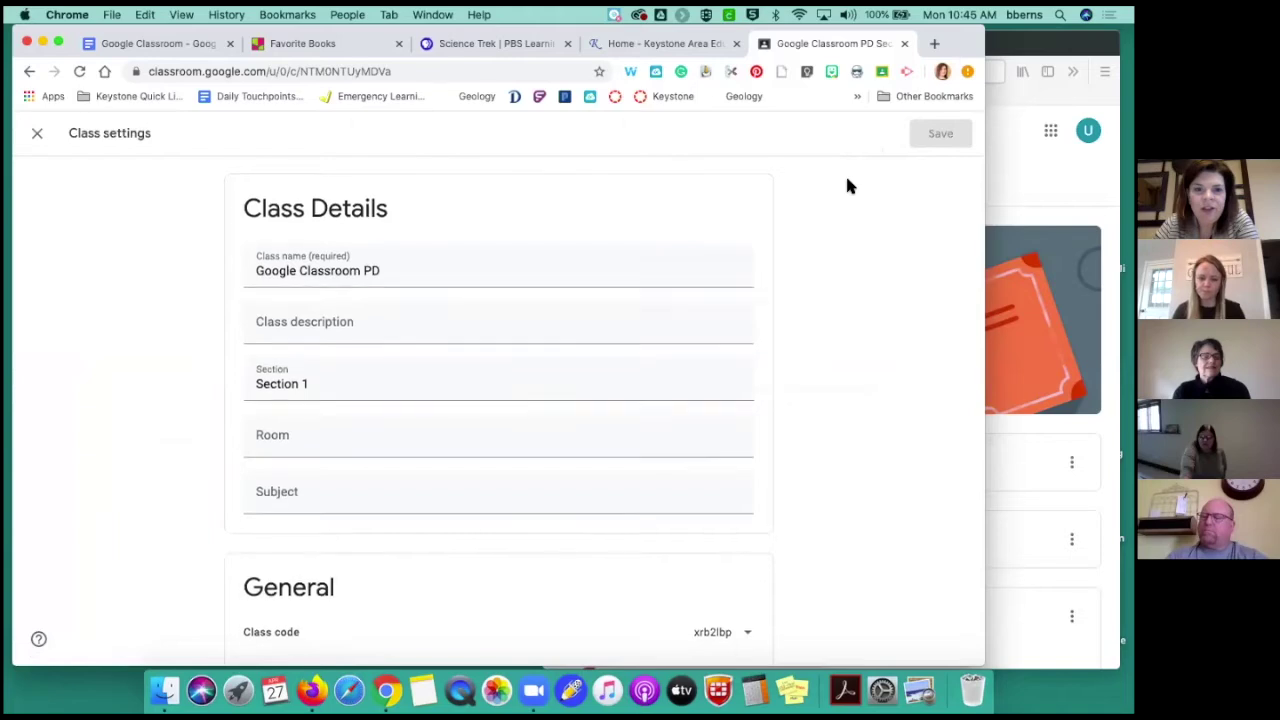
{"action": "scroll", "coordinate": [847, 186], "scroll_direction": "down", "scroll_amount": 1}
{"action": "scroll", "coordinate": [847, 186], "scroll_direction": "down", "scroll_amount": 5}
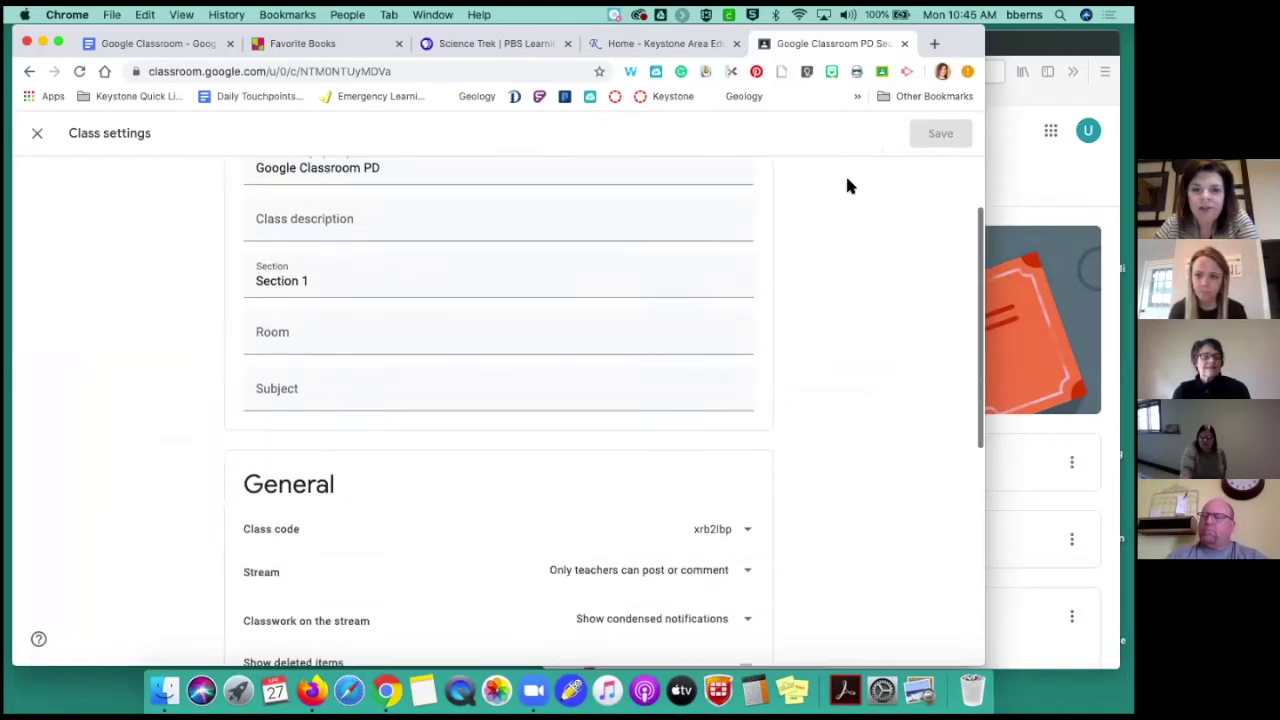
{"action": "scroll", "coordinate": [847, 186], "scroll_direction": "down", "scroll_amount": 3}
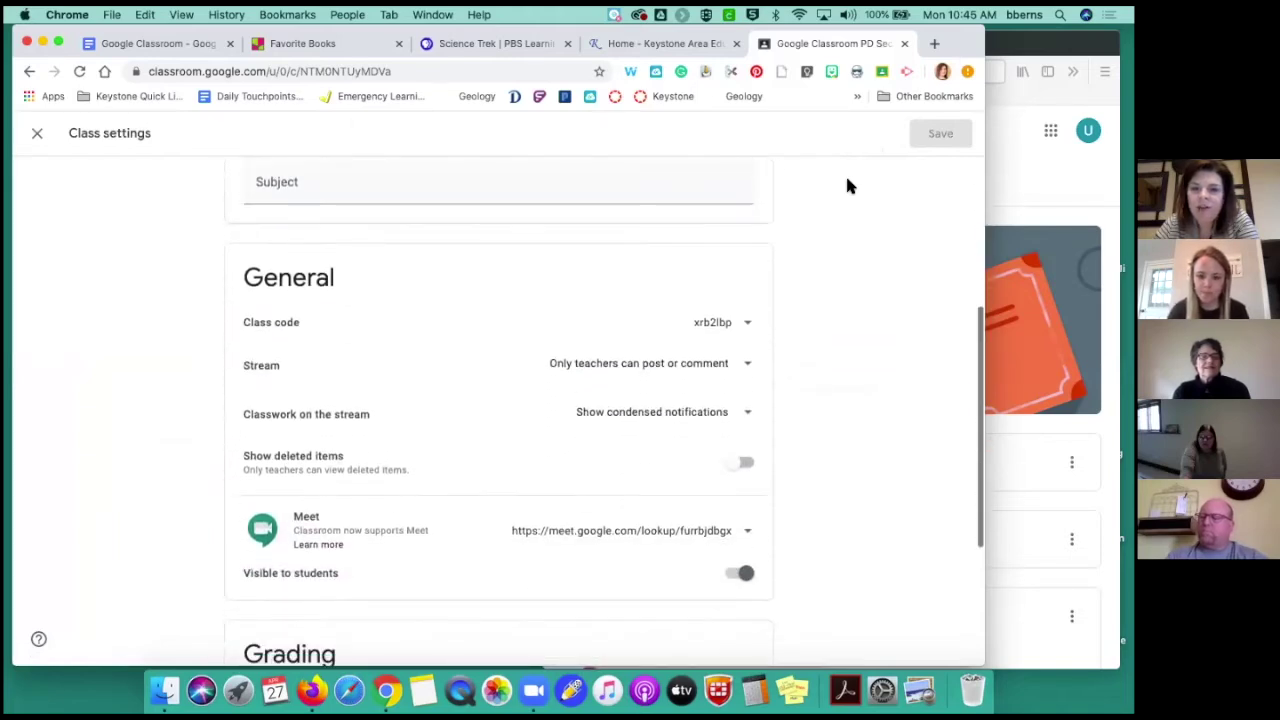
{"action": "scroll", "coordinate": [847, 186], "scroll_direction": "down", "scroll_amount": 4}
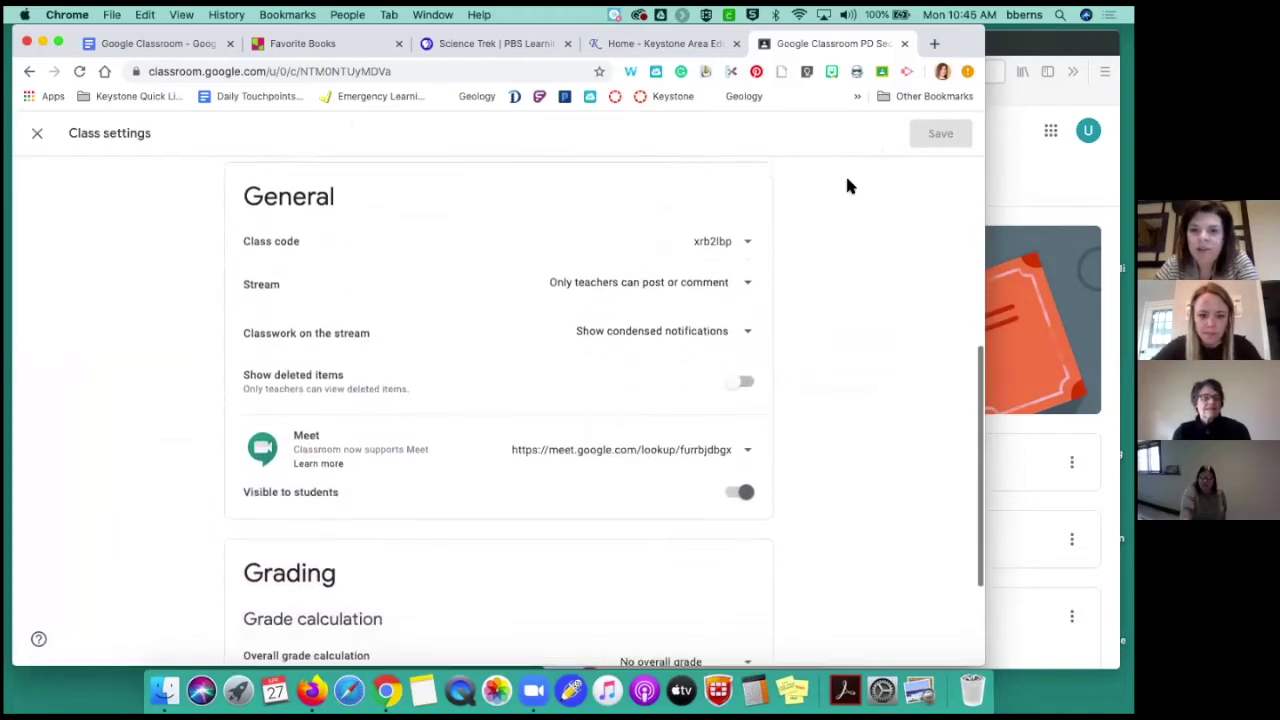
{"action": "scroll", "coordinate": [847, 186], "scroll_direction": "down", "scroll_amount": 1}
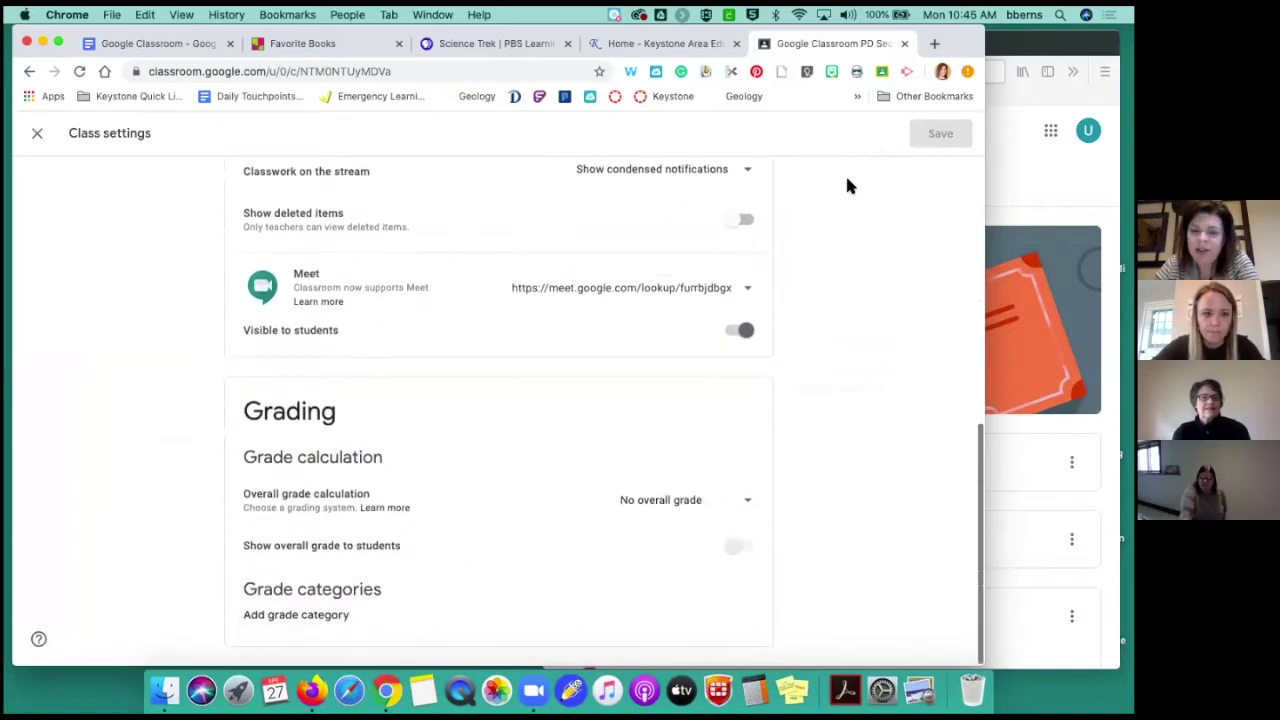
{"action": "scroll", "coordinate": [847, 186], "scroll_direction": "up", "scroll_amount": 4}
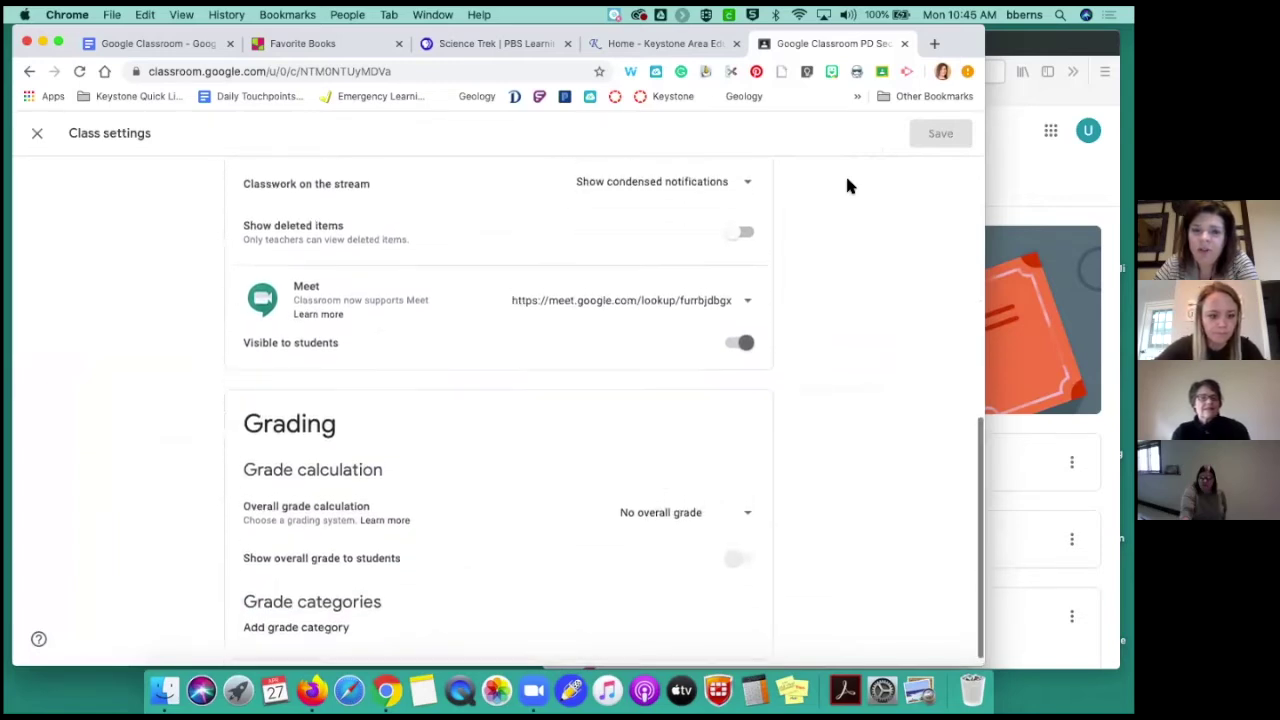
{"action": "scroll", "coordinate": [847, 186], "scroll_direction": "up", "scroll_amount": 3}
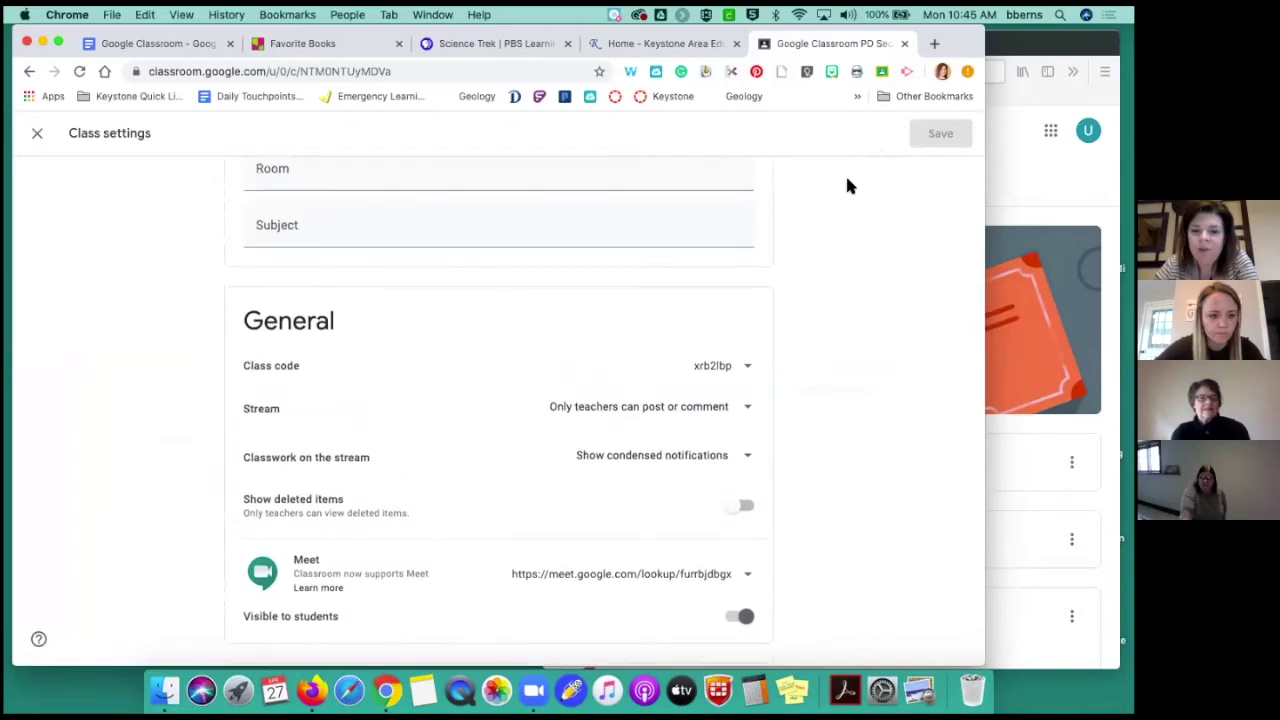
{"action": "scroll", "coordinate": [847, 186], "scroll_direction": "down", "scroll_amount": 2}
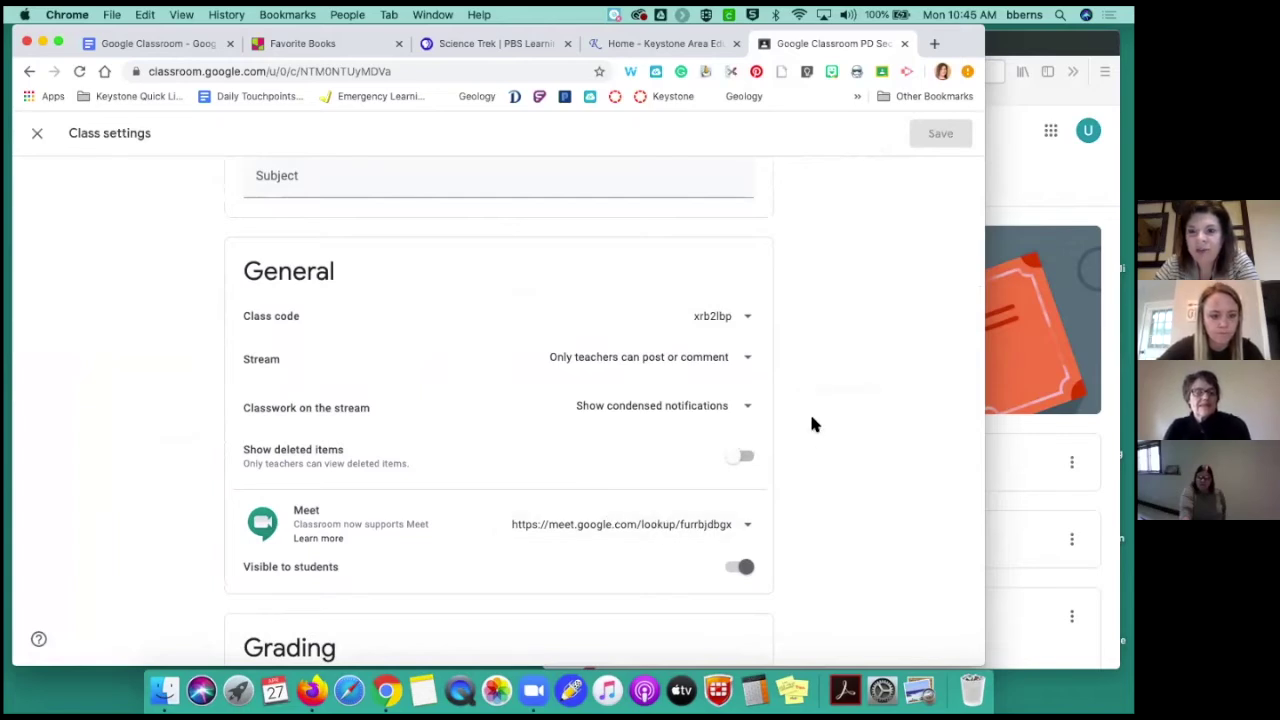
{"action": "scroll", "coordinate": [812, 424], "scroll_direction": "up", "scroll_amount": 3}
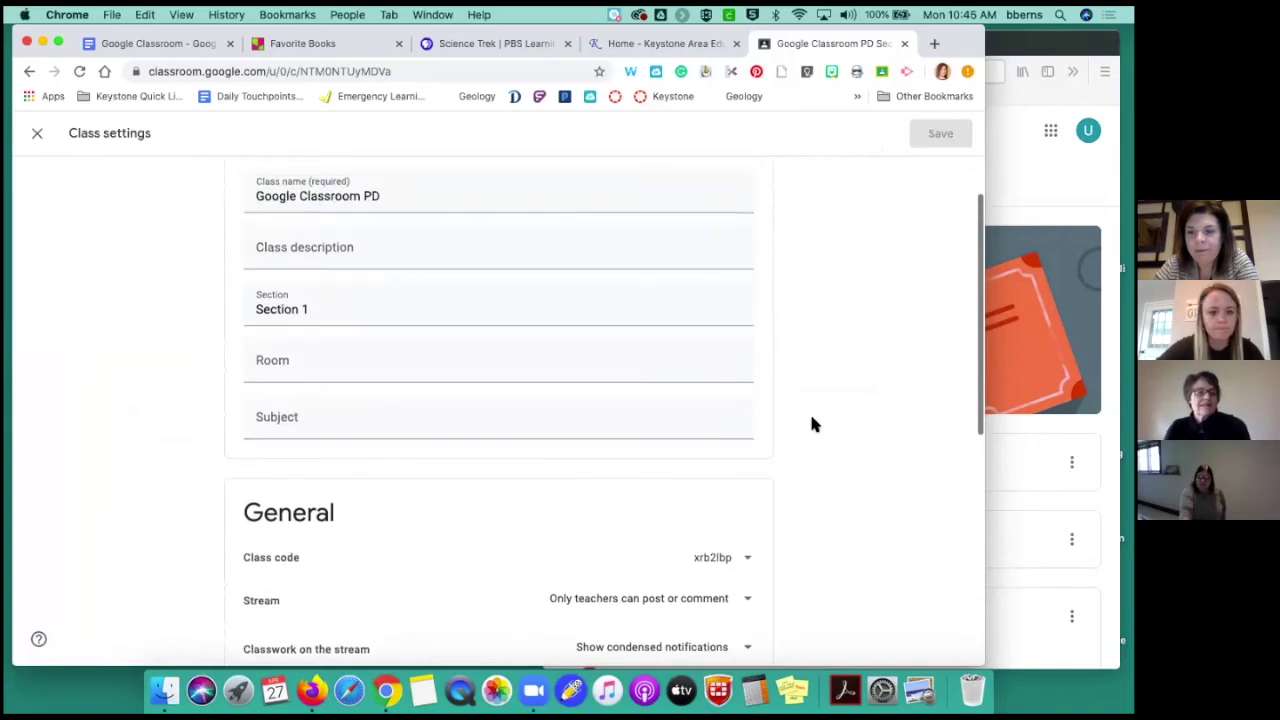
{"action": "scroll", "coordinate": [812, 424], "scroll_direction": "up", "scroll_amount": 2}
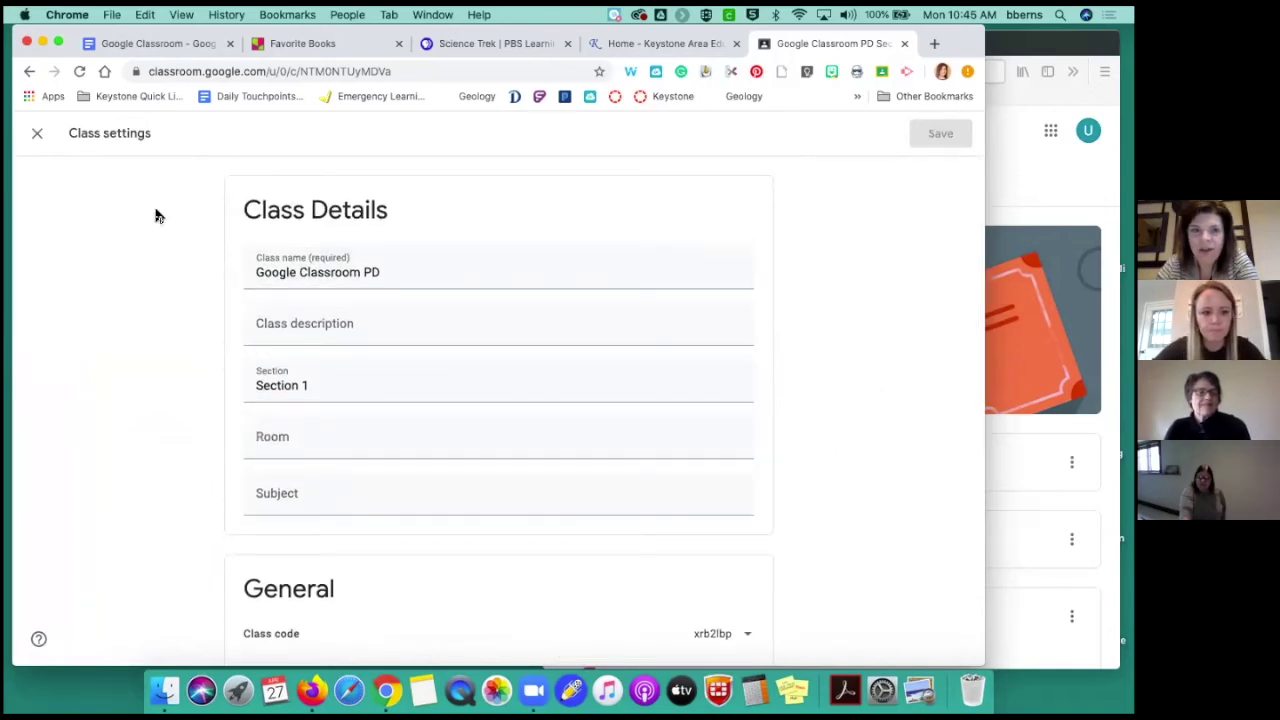
{"action": "left_click", "coordinate": [37, 133]}
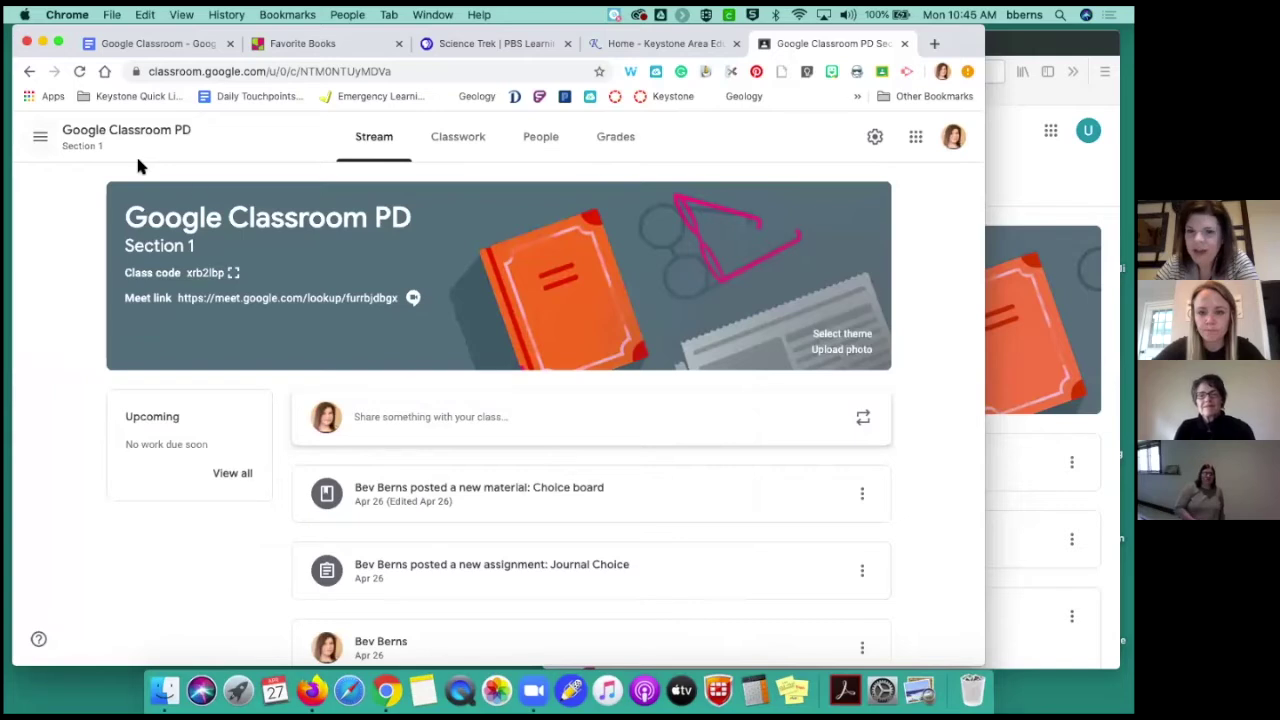
Reopen Class settings for another quick look, then close back to the PD stream
{"action": "scroll", "coordinate": [251, 226], "scroll_direction": "down", "scroll_amount": 1}
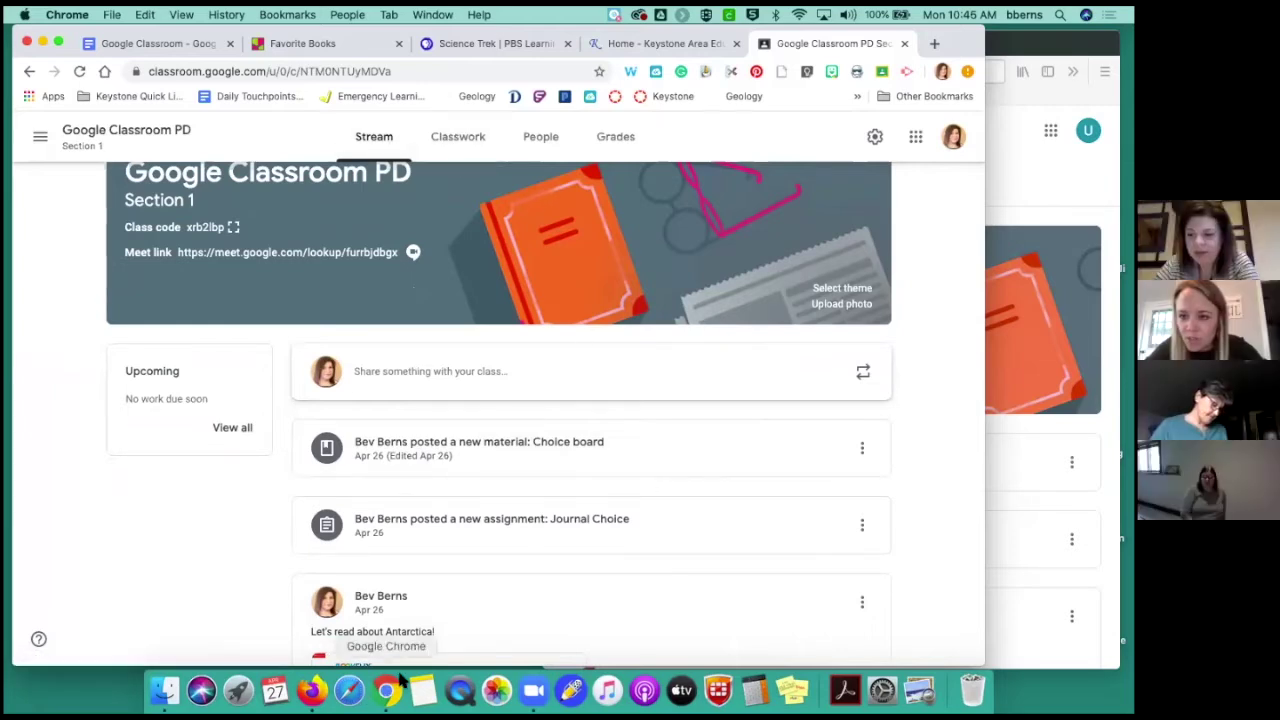
{"action": "left_click", "coordinate": [876, 138]}
{"action": "scroll", "coordinate": [684, 384], "scroll_direction": "down", "scroll_amount": 3}
{"action": "scroll", "coordinate": [684, 384], "scroll_direction": "down", "scroll_amount": 5}
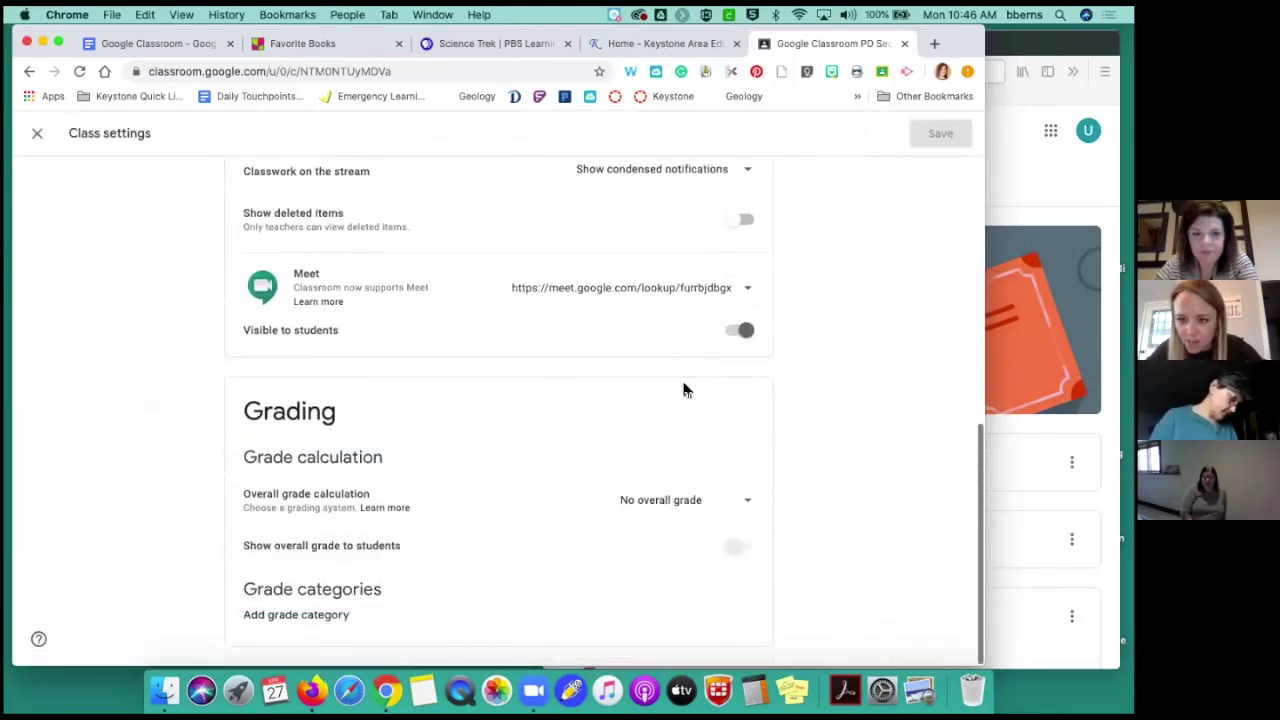
{"action": "scroll", "coordinate": [684, 390], "scroll_direction": "up", "scroll_amount": 10}
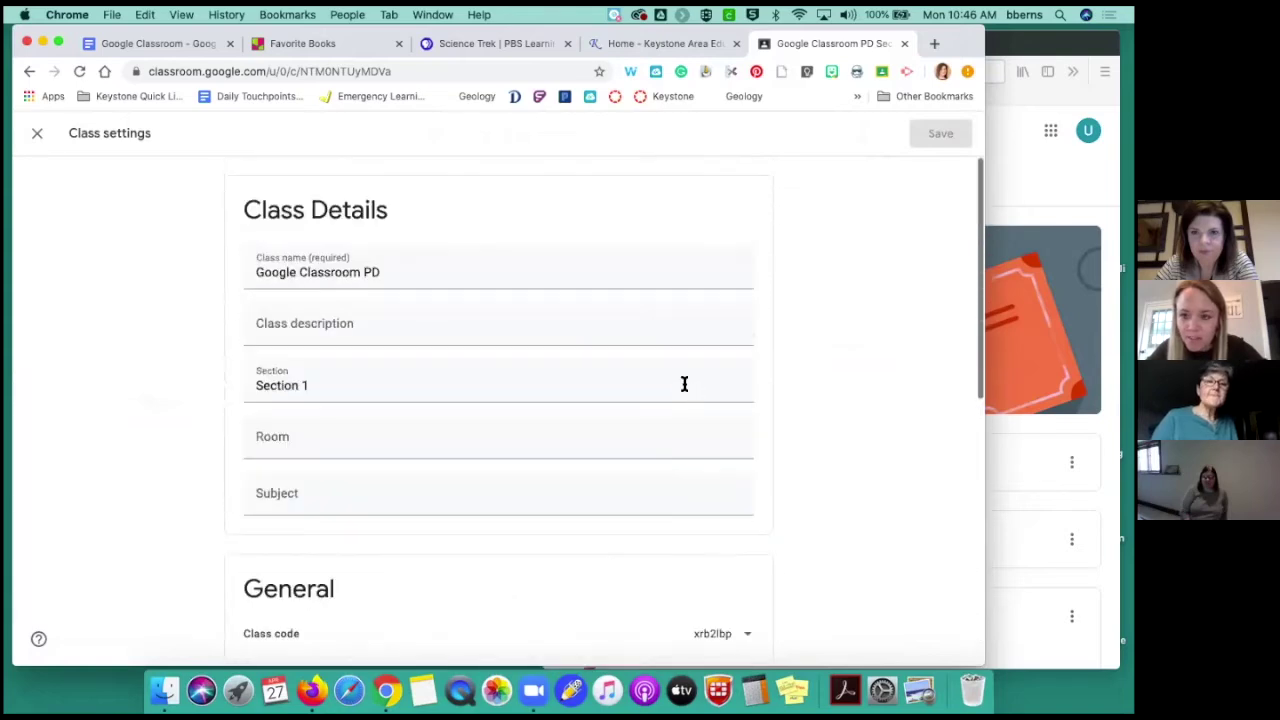
{"action": "left_click", "coordinate": [38, 138]}
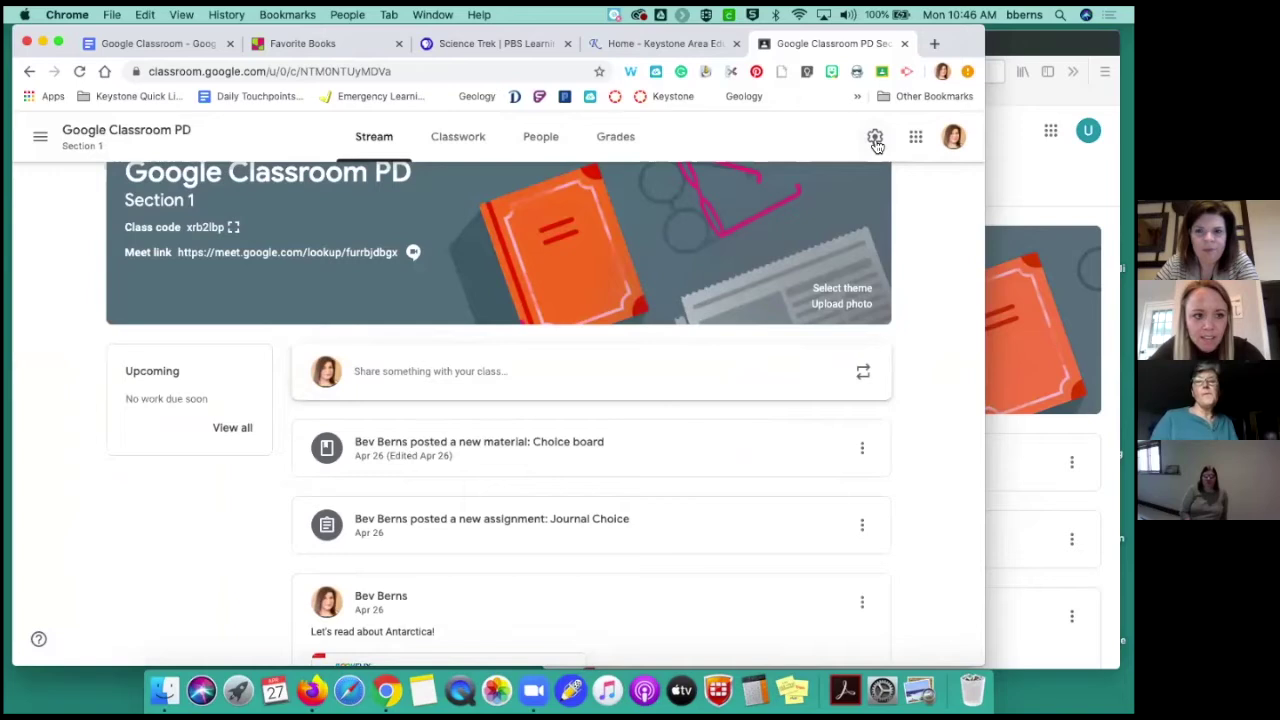
Open Classroom's general Settings page and switch off Receive email notifications
{"action": "left_click", "coordinate": [40, 136]}
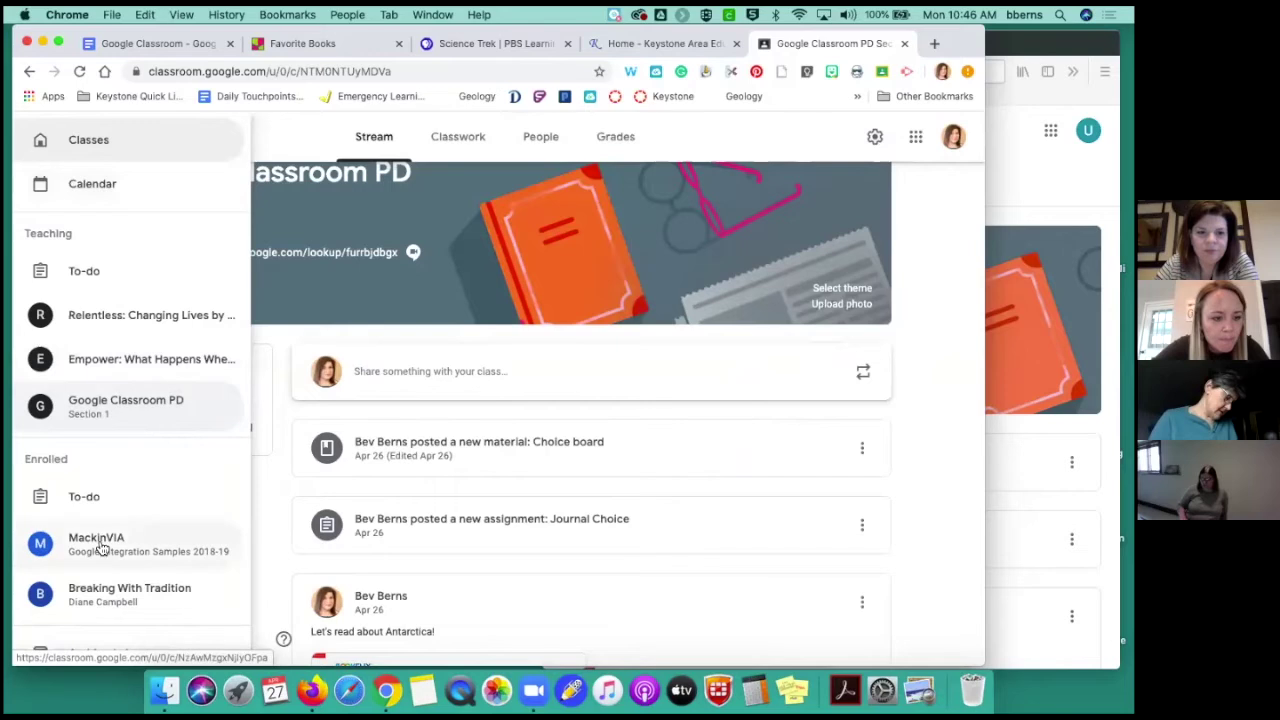
{"action": "scroll", "coordinate": [102, 545], "scroll_direction": "down", "scroll_amount": 1}
{"action": "left_click", "coordinate": [100, 637]}
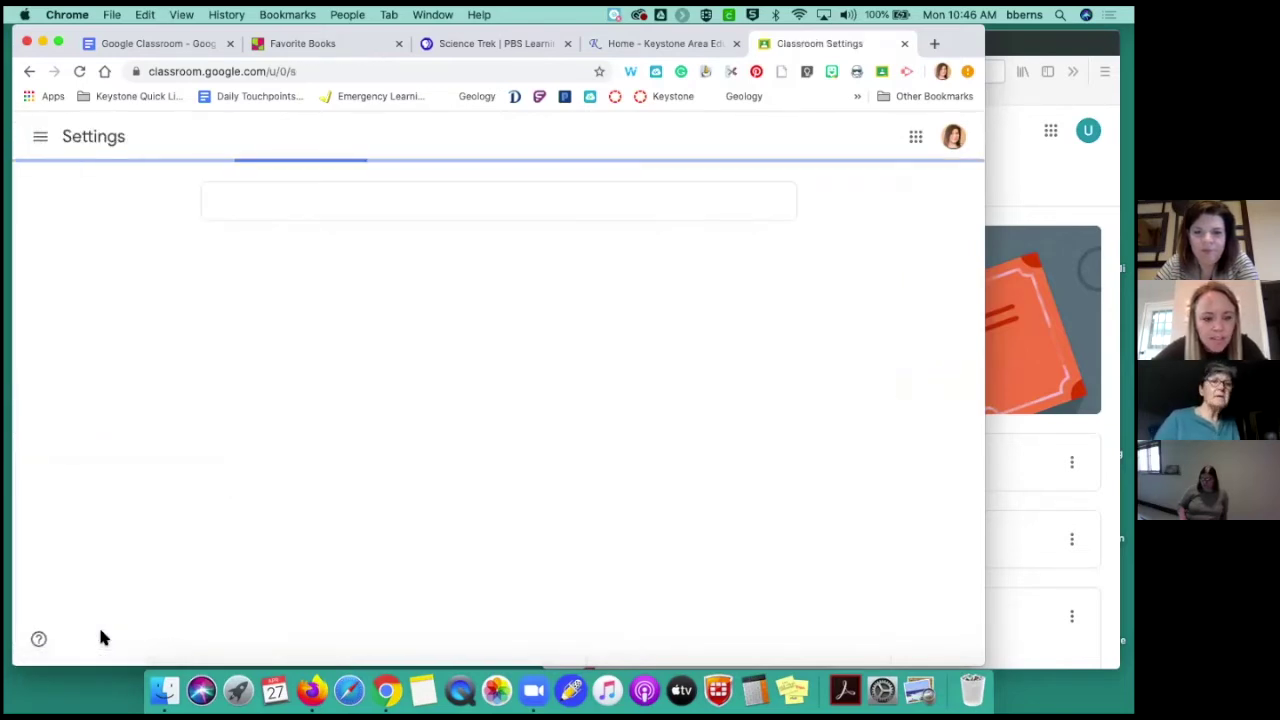
{"action": "scroll", "coordinate": [142, 517], "scroll_direction": "down", "scroll_amount": 3}
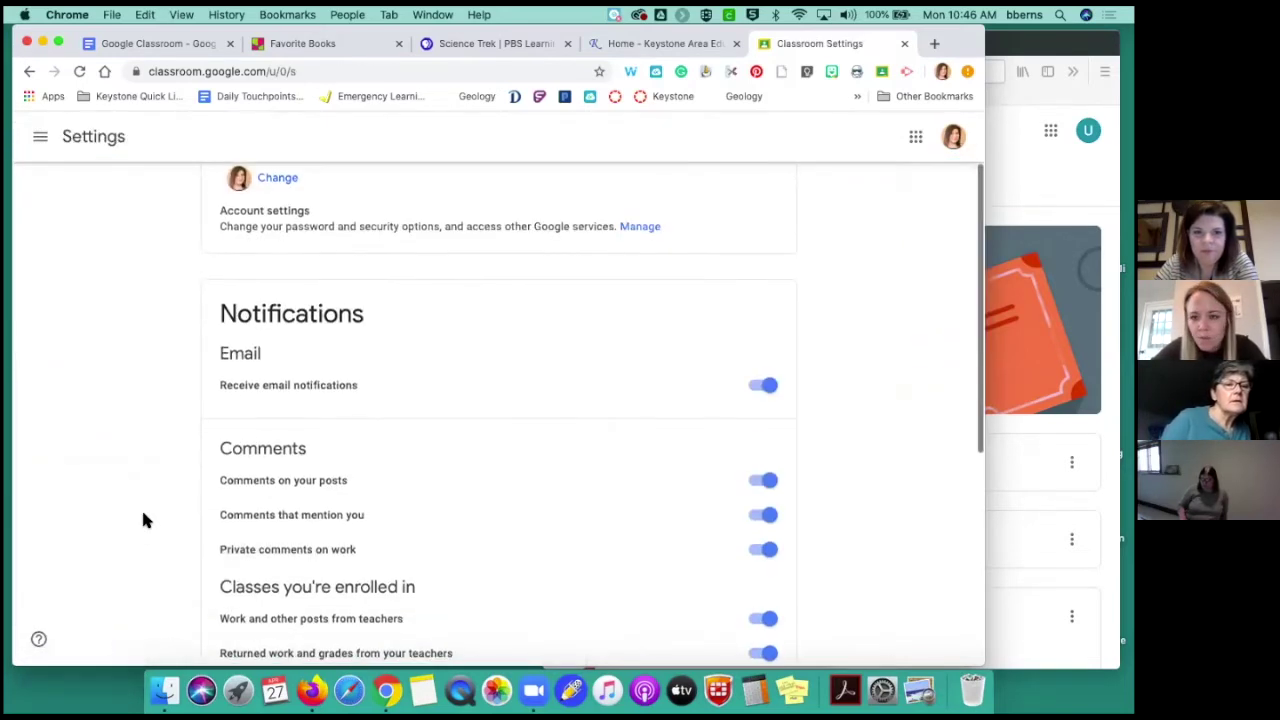
{"action": "scroll", "coordinate": [142, 519], "scroll_direction": "down", "scroll_amount": 1}
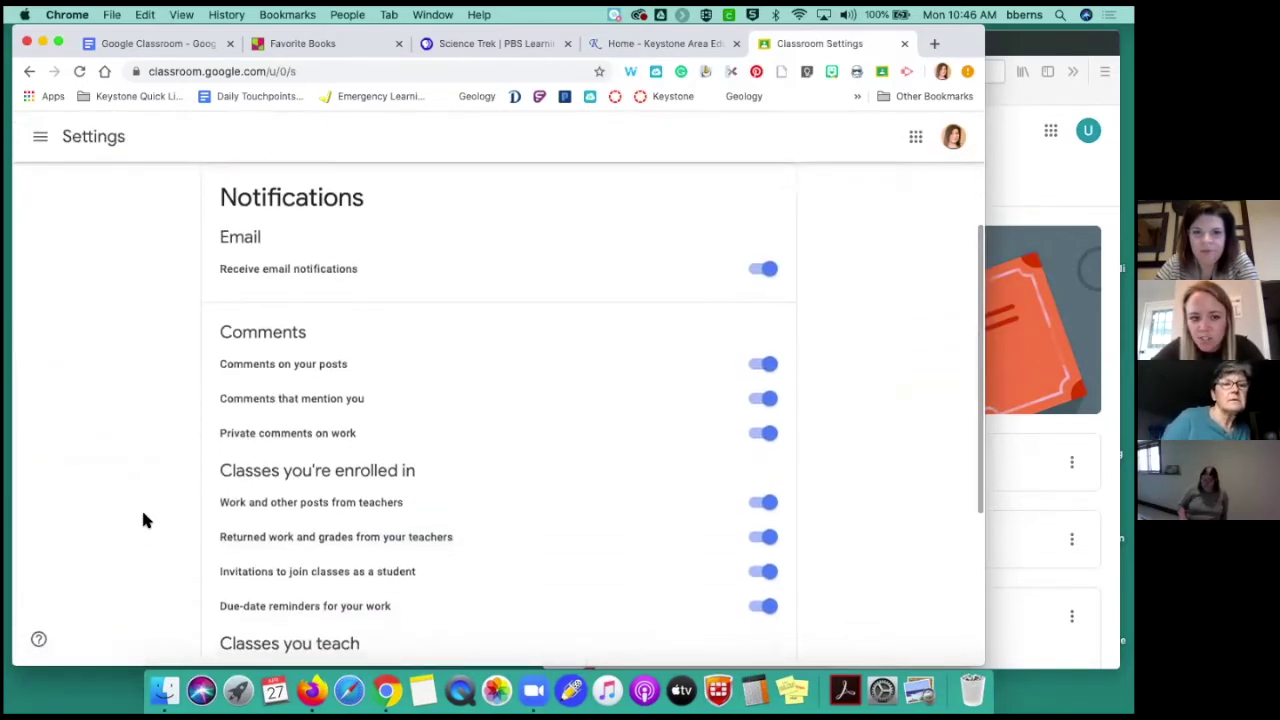
{"action": "scroll", "coordinate": [142, 519], "scroll_direction": "down", "scroll_amount": 1}
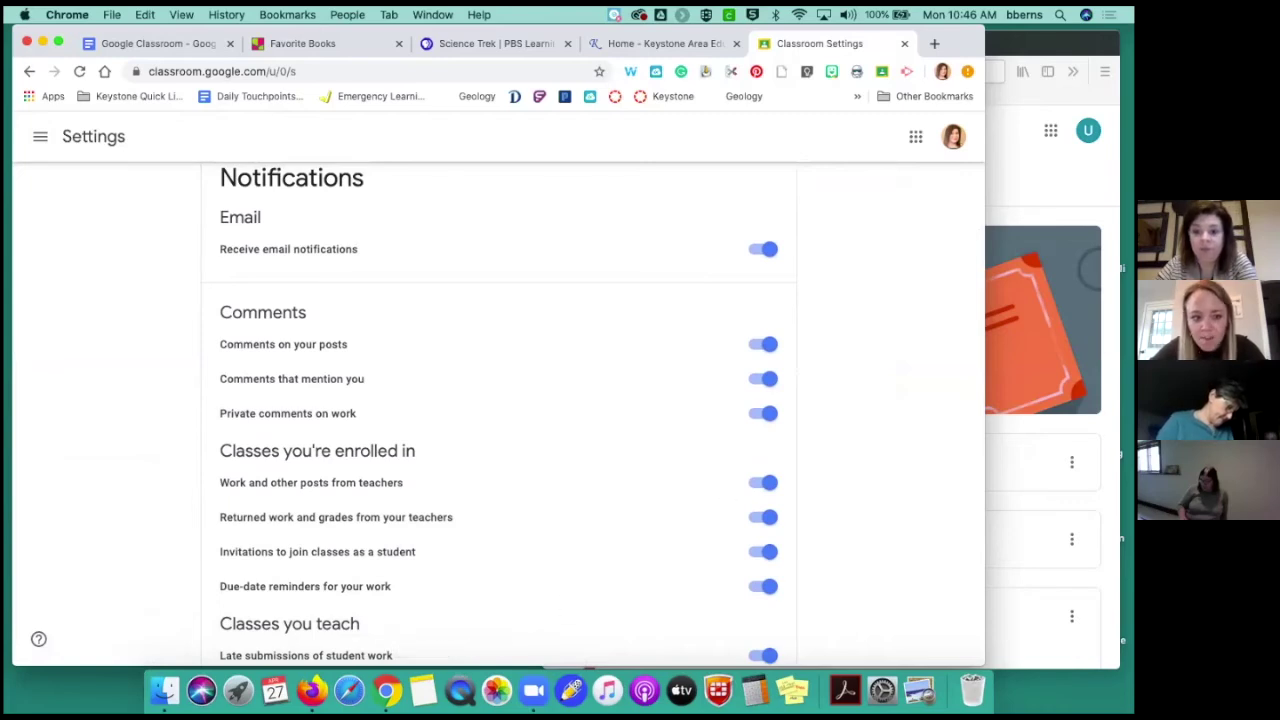
{"action": "left_click", "coordinate": [760, 250]}
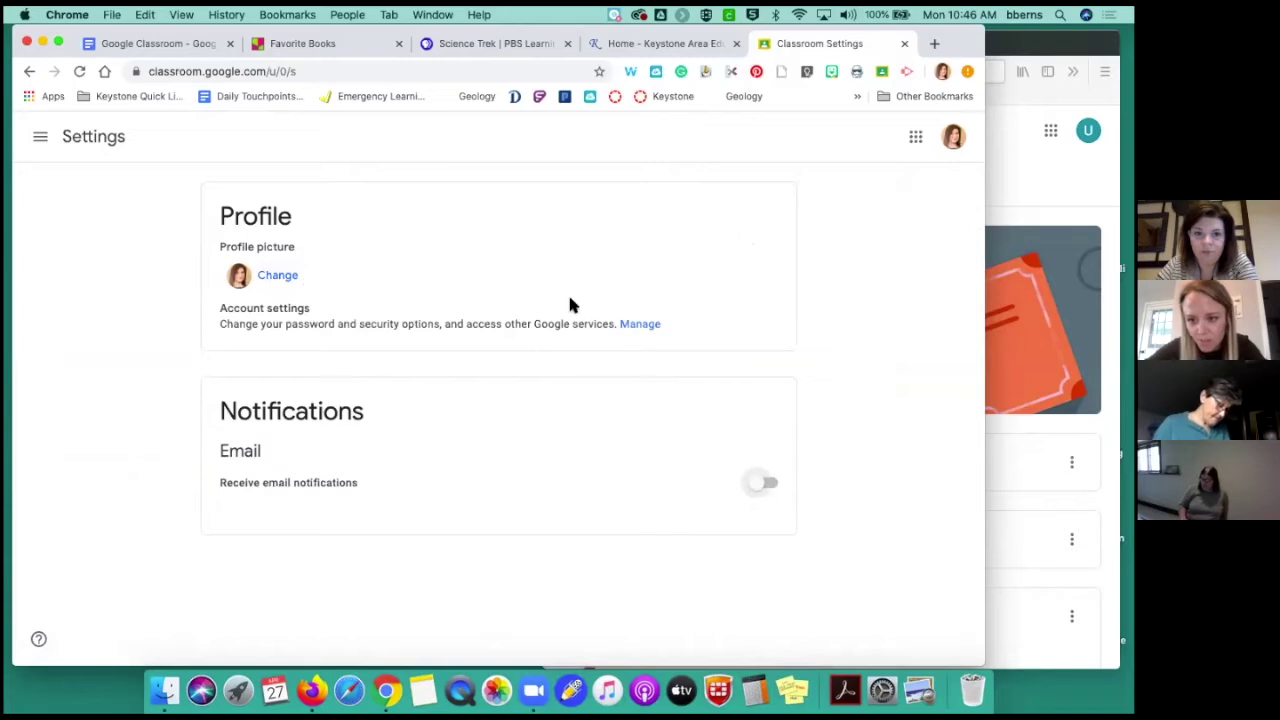
Open and close the Manage account page, then switch email notifications off again
{"action": "left_click", "coordinate": [631, 323]}
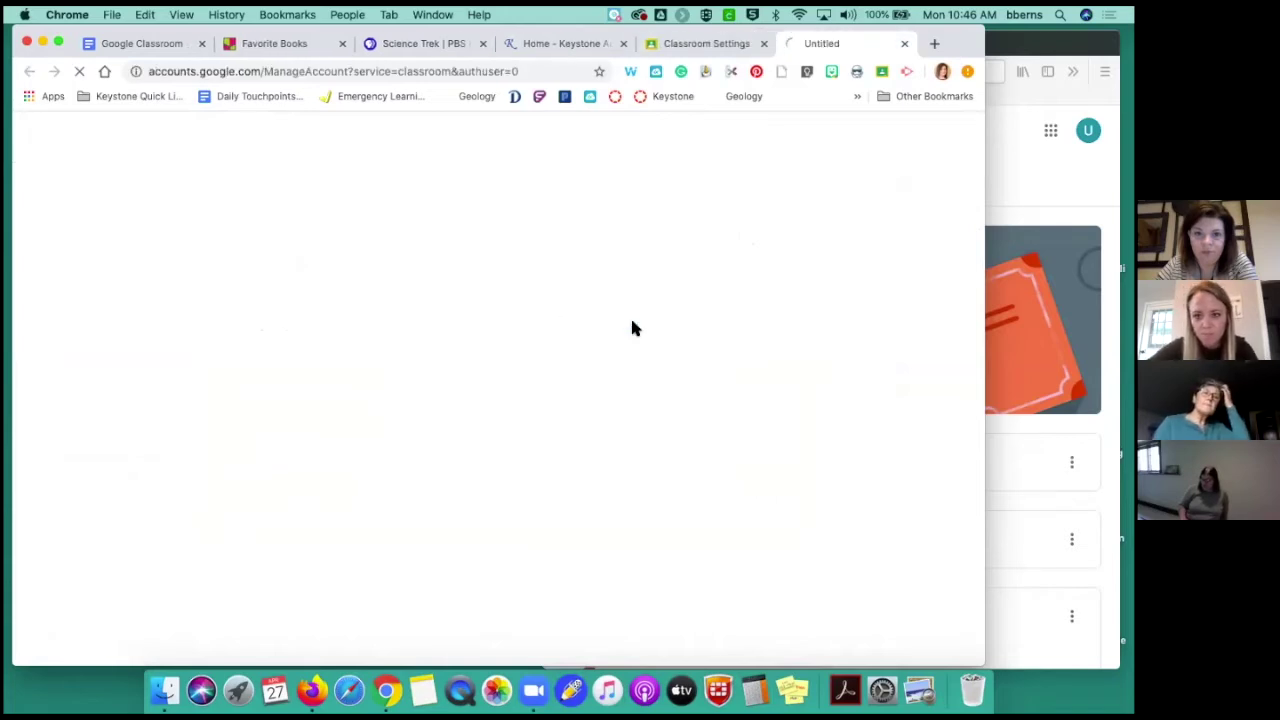
{"action": "left_click", "coordinate": [905, 44]}
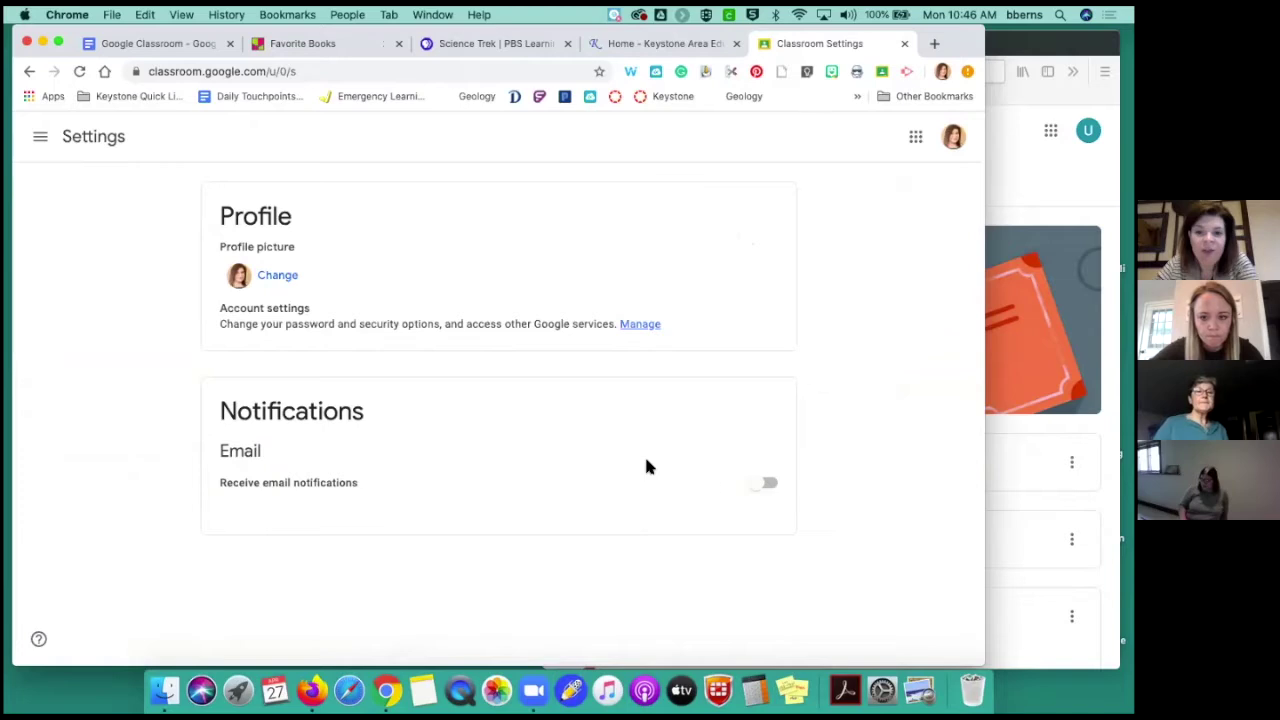
{"action": "scroll", "coordinate": [620, 489], "scroll_direction": "down", "scroll_amount": 3}
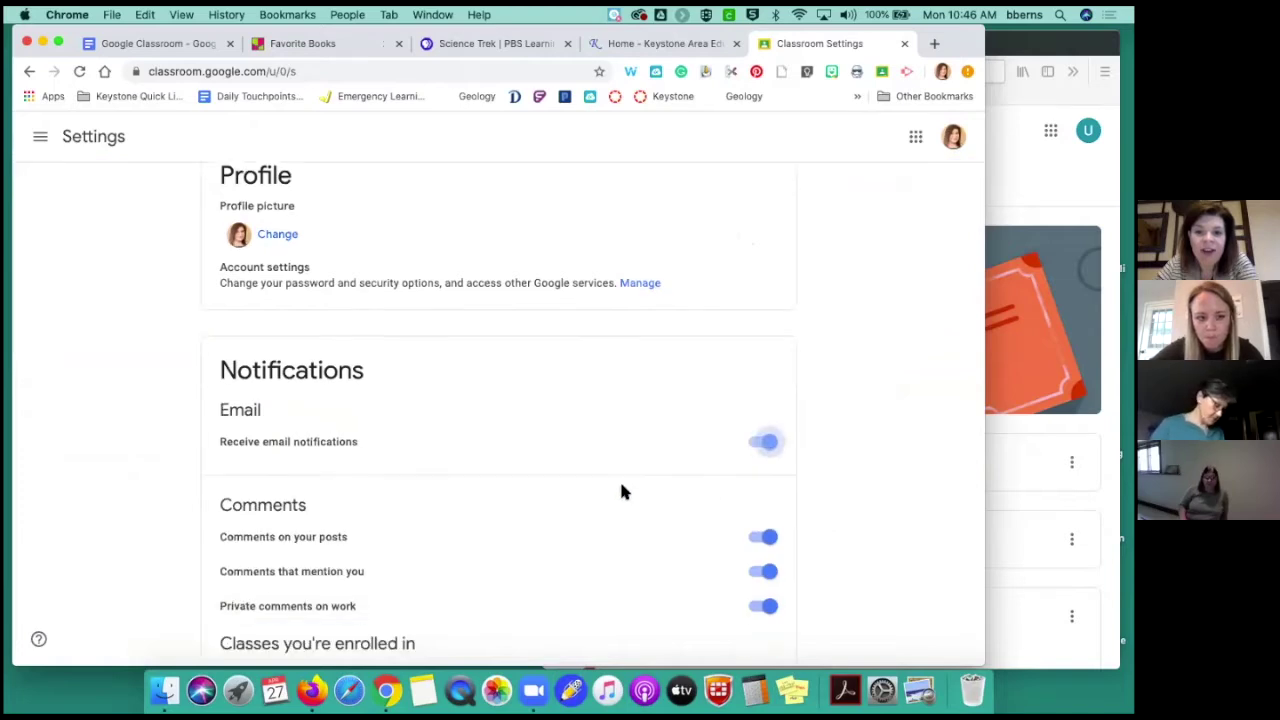
{"action": "scroll", "coordinate": [620, 491], "scroll_direction": "down", "scroll_amount": 2}
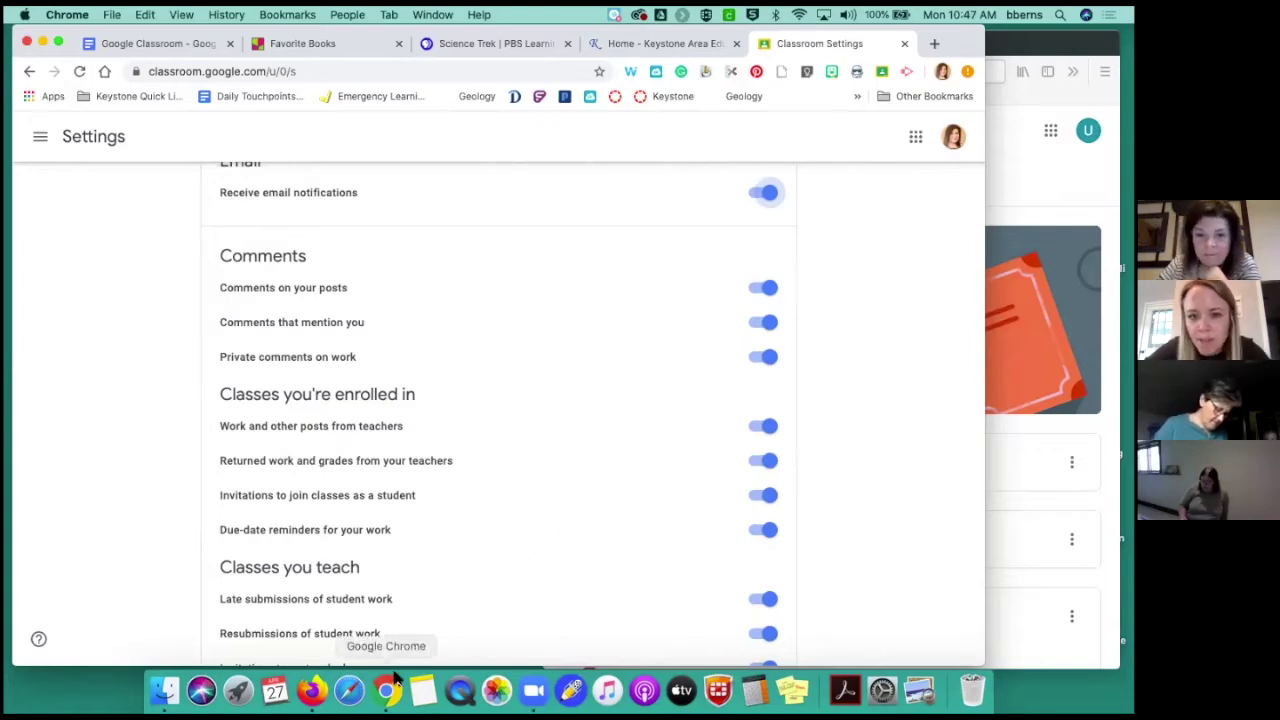
{"action": "scroll", "coordinate": [458, 470], "scroll_direction": "up", "scroll_amount": 1}
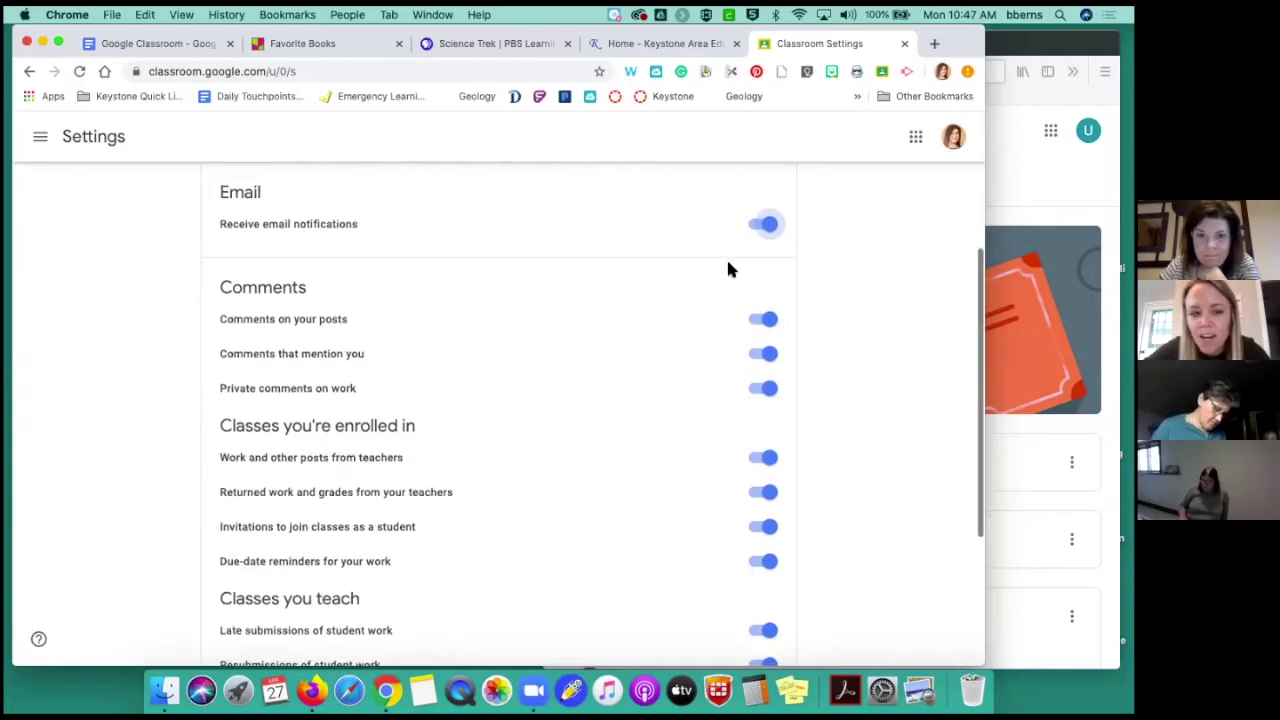
{"action": "scroll", "coordinate": [757, 231], "scroll_direction": "up", "scroll_amount": 1}
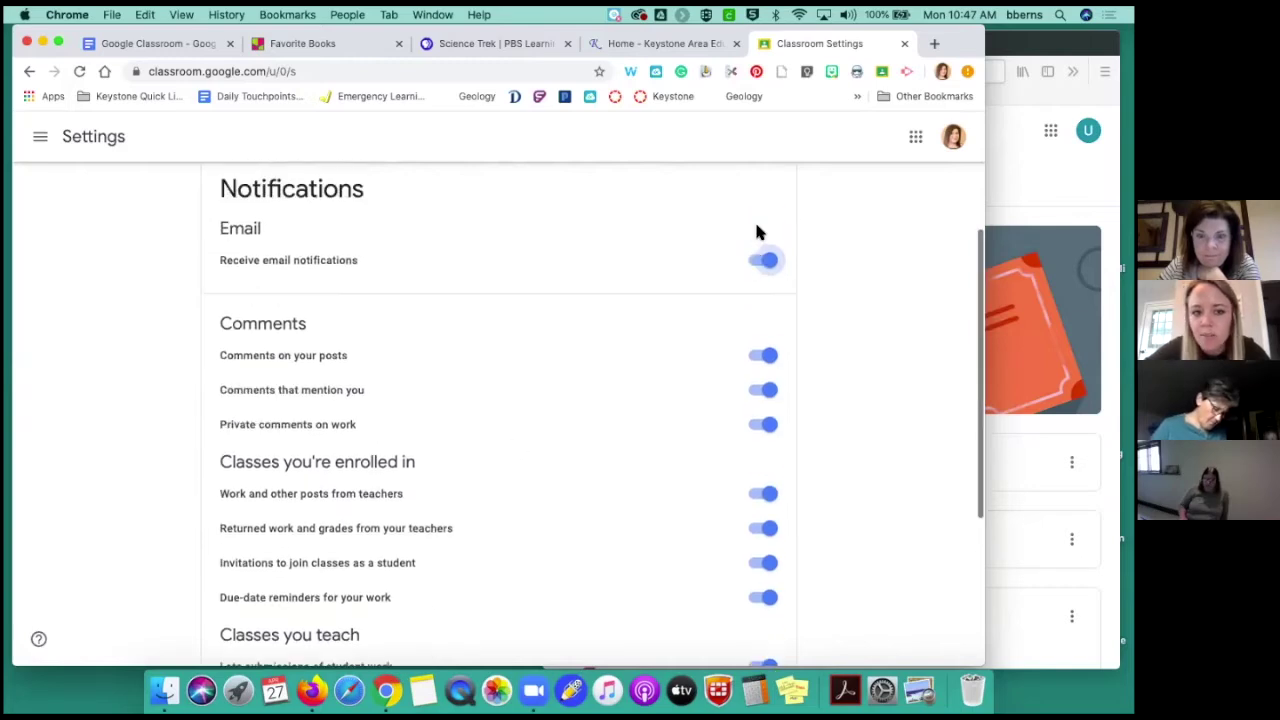
{"action": "left_click", "coordinate": [757, 262]}
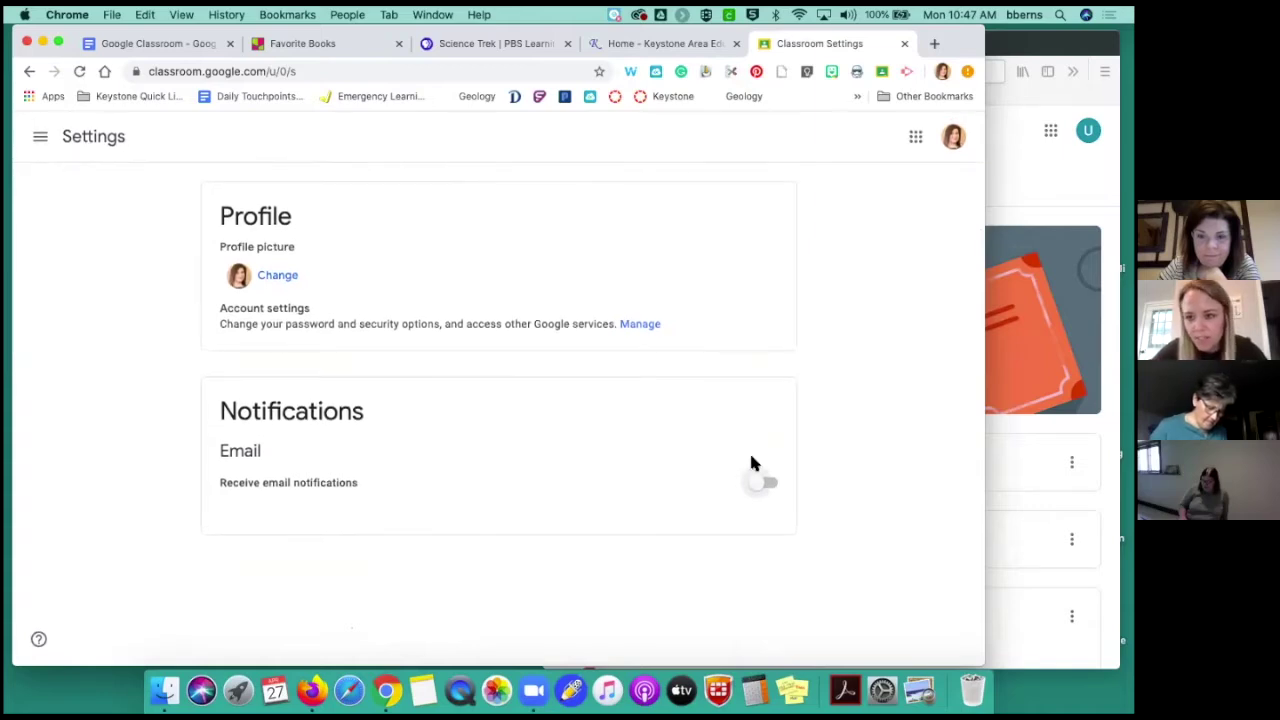
Switch Receive email notifications back on and review the enabled comment notification types
{"action": "left_click", "coordinate": [766, 483]}
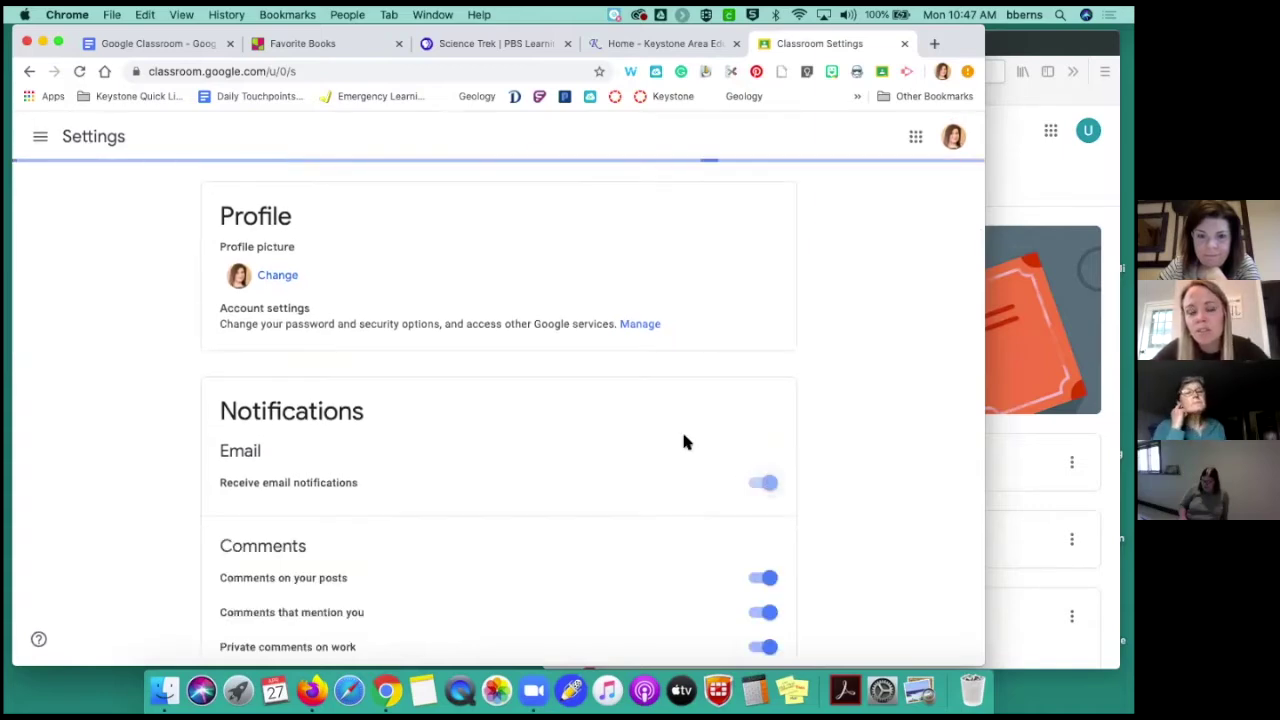
{"action": "scroll", "coordinate": [683, 440], "scroll_direction": "down", "scroll_amount": 2}
{"action": "scroll", "coordinate": [684, 441], "scroll_direction": "down", "scroll_amount": 5}
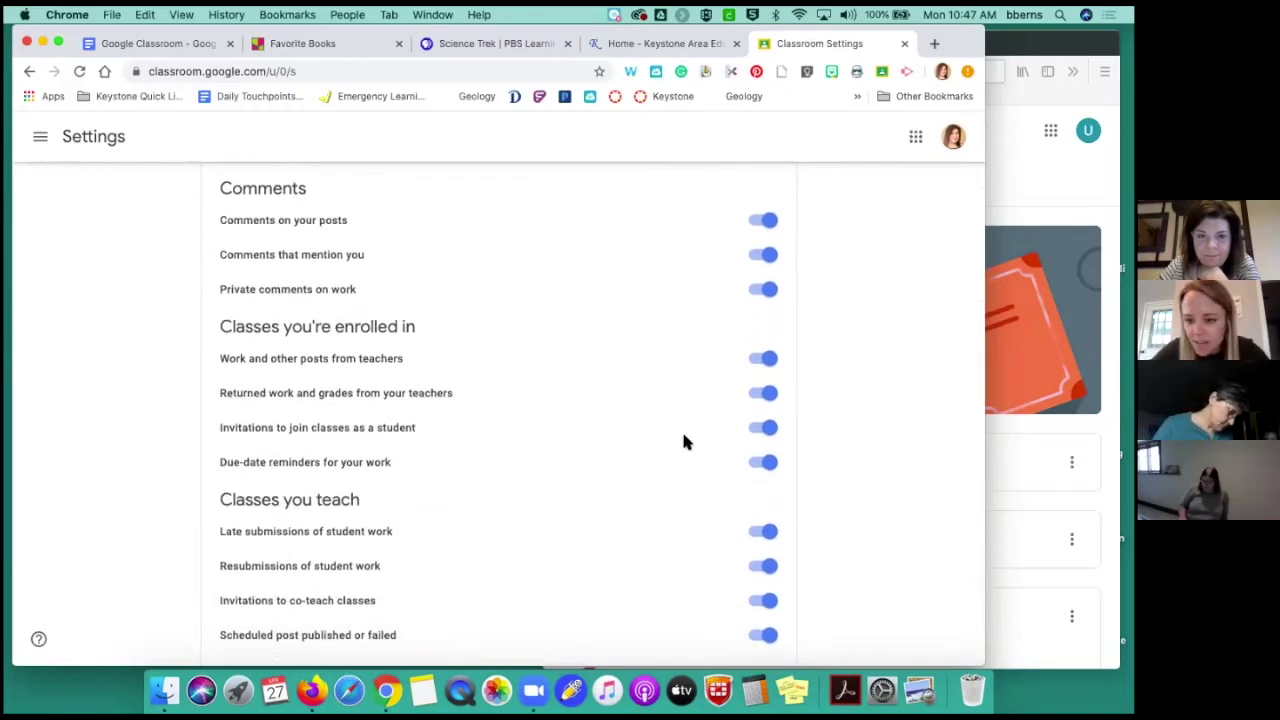
{"action": "scroll", "coordinate": [684, 442], "scroll_direction": "down", "scroll_amount": 2}
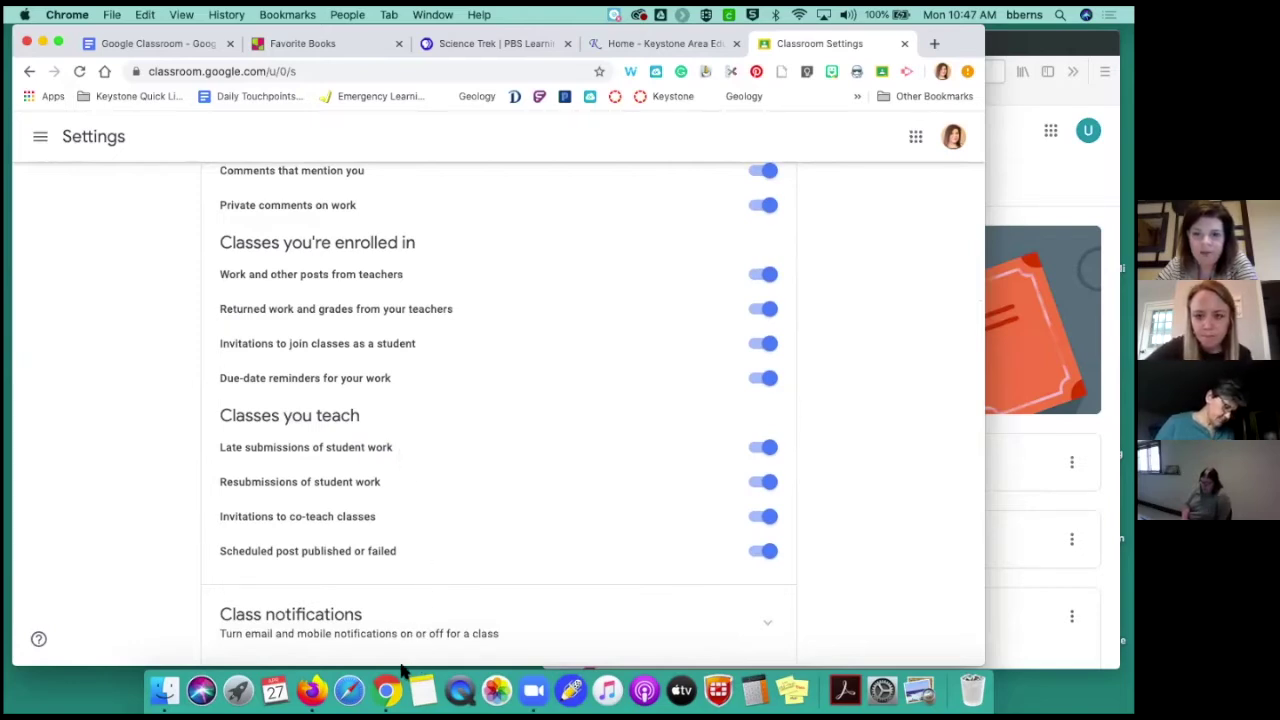
{"action": "scroll", "coordinate": [476, 345], "scroll_direction": "up", "scroll_amount": 9}
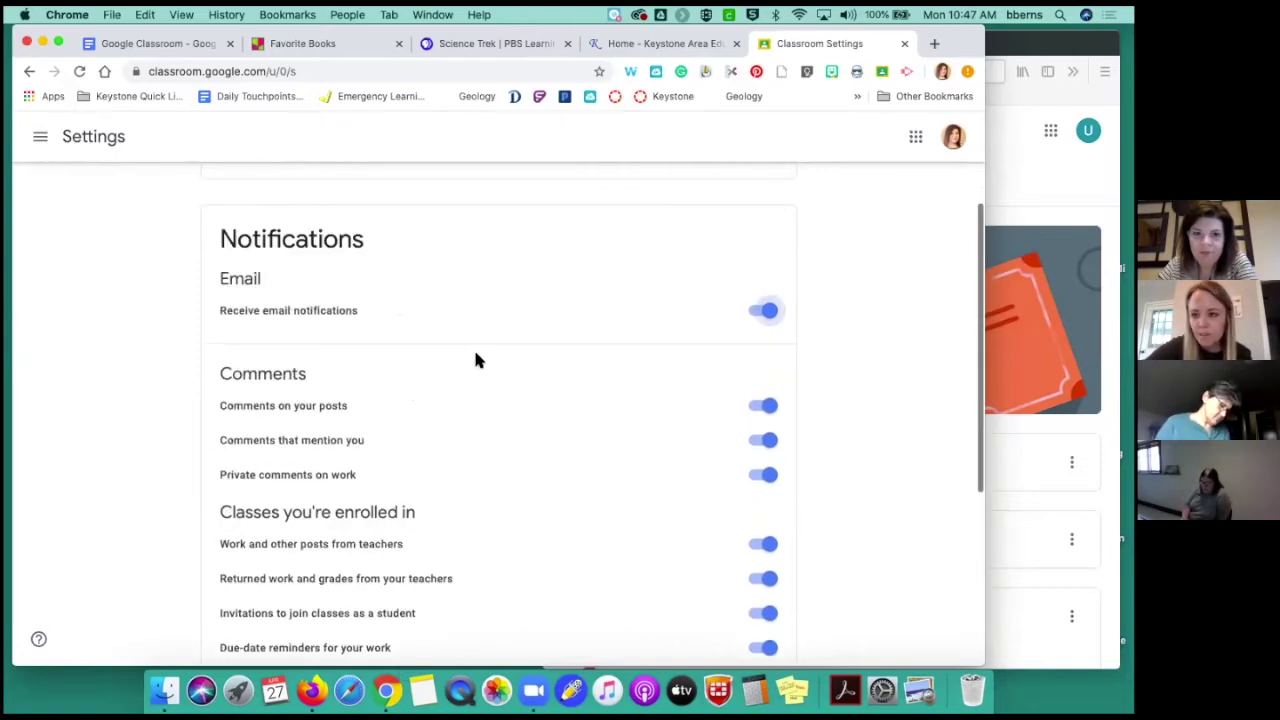
{"action": "scroll", "coordinate": [476, 358], "scroll_direction": "down", "scroll_amount": 10}
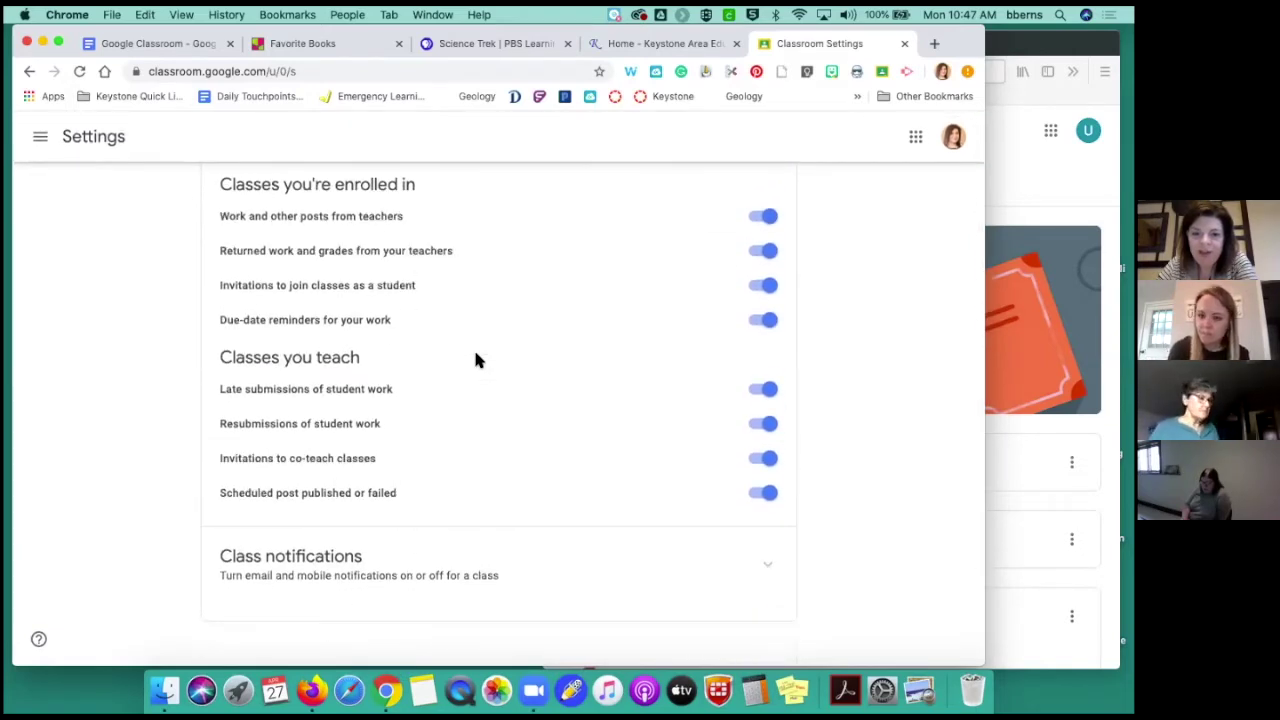
Expand and collapse the Class notifications section to check its options
{"action": "left_click", "coordinate": [769, 568]}
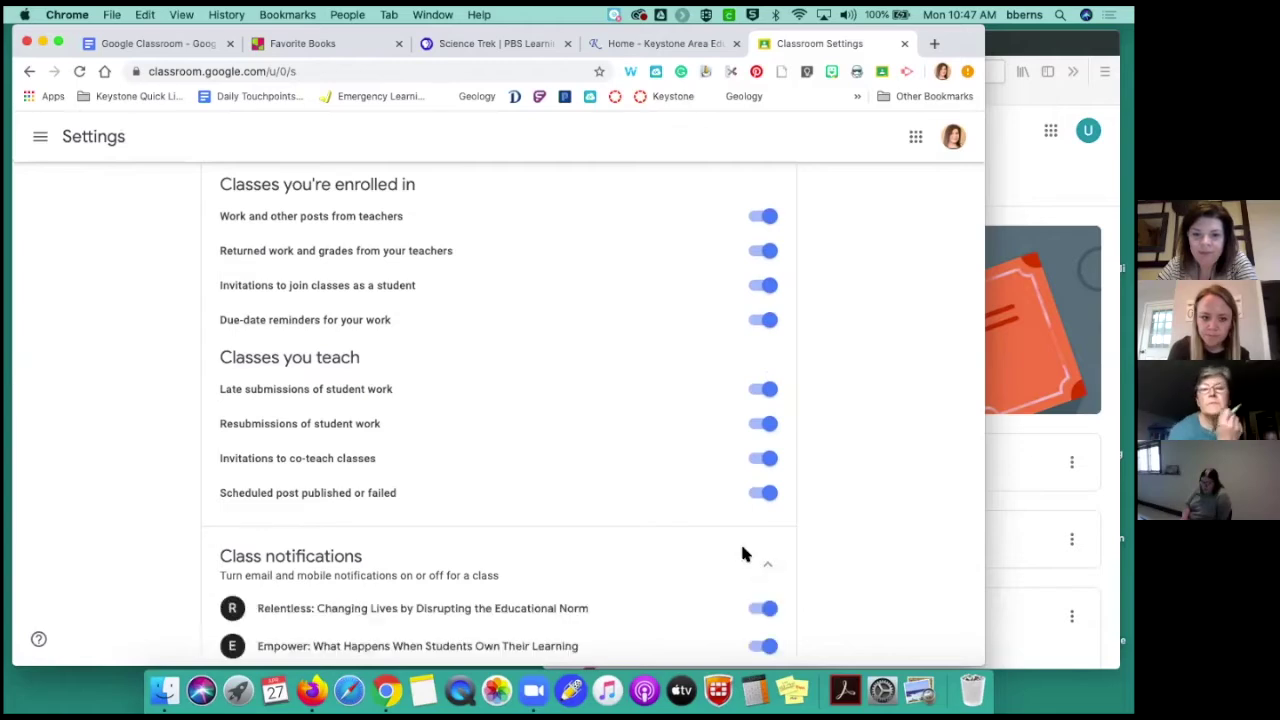
{"action": "scroll", "coordinate": [740, 545], "scroll_direction": "up", "scroll_amount": 1}
{"action": "left_click", "coordinate": [768, 586]}
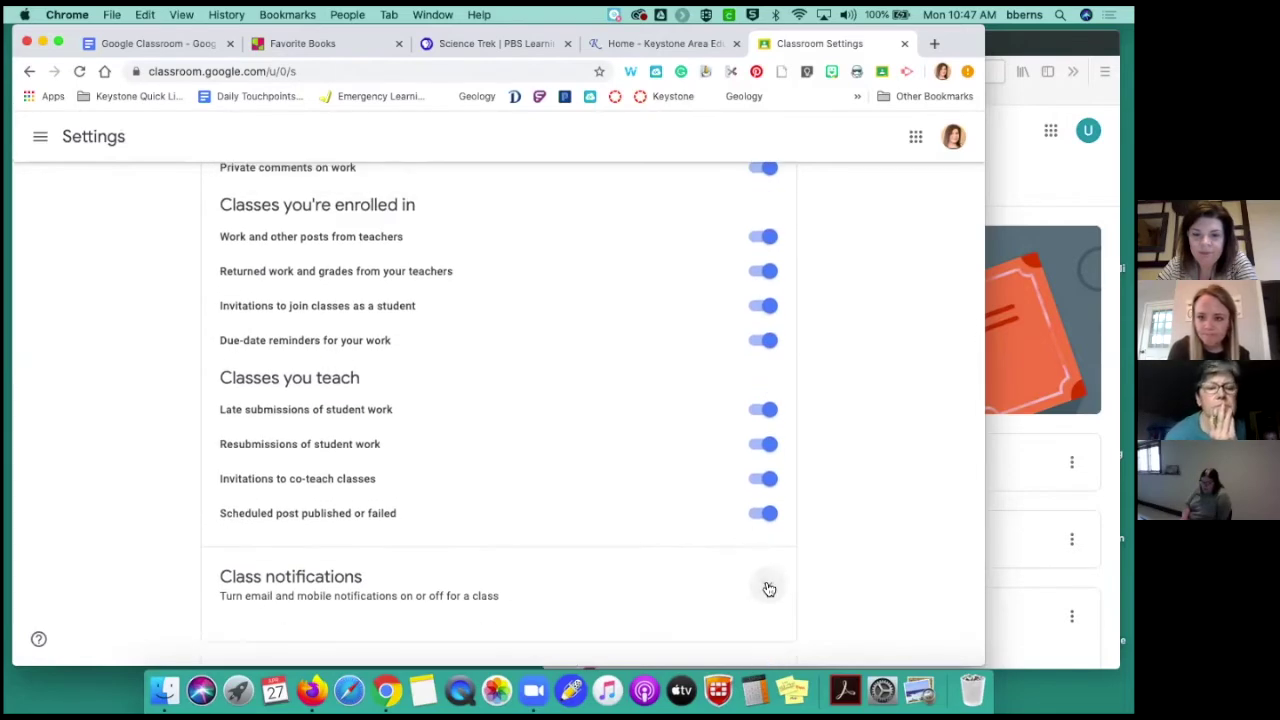
{"action": "scroll", "coordinate": [769, 588], "scroll_direction": "up", "scroll_amount": 6}
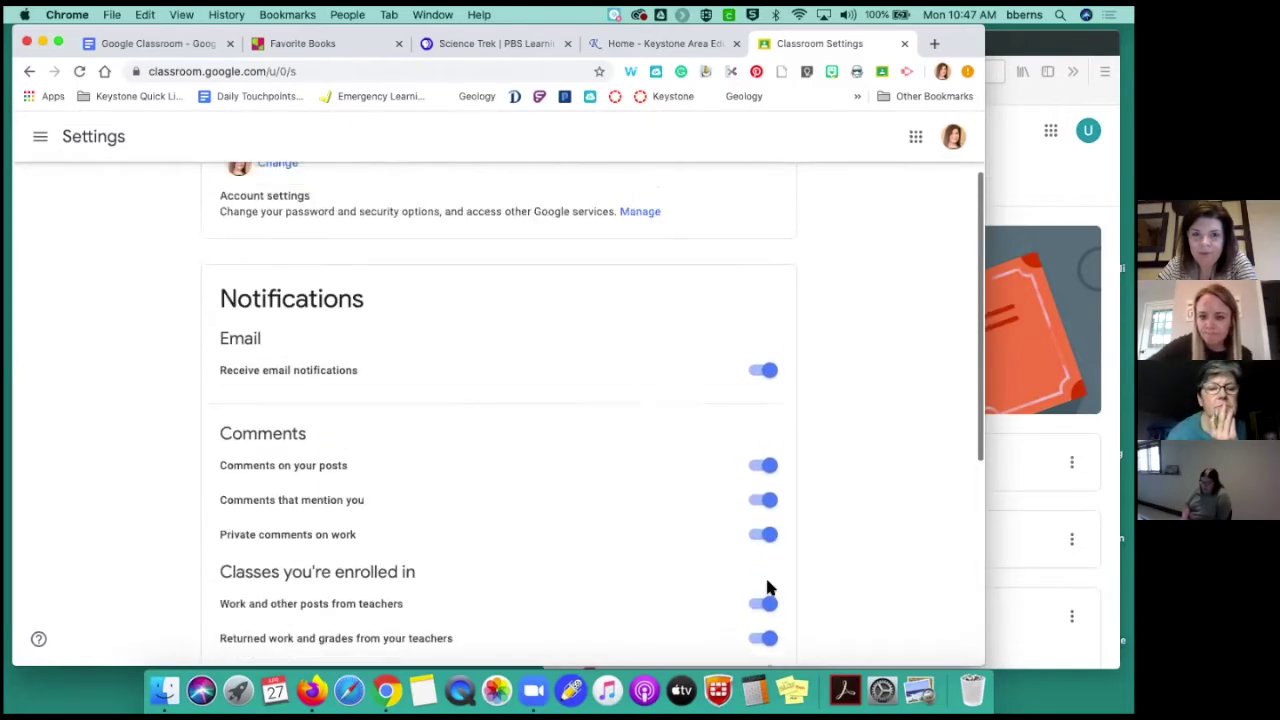
{"action": "scroll", "coordinate": [768, 588], "scroll_direction": "up", "scroll_amount": 2}
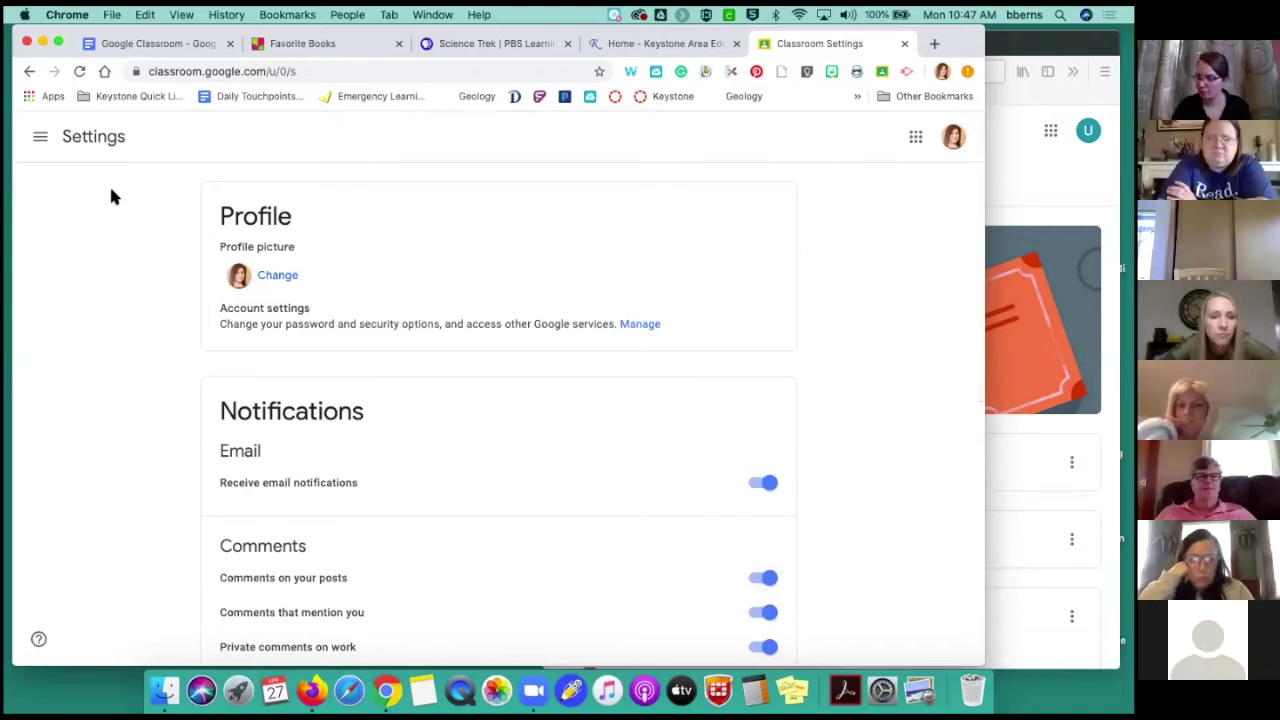
Open the Google Classroom PD class from the class menu and browse its Stream
{"action": "left_click", "coordinate": [40, 136]}
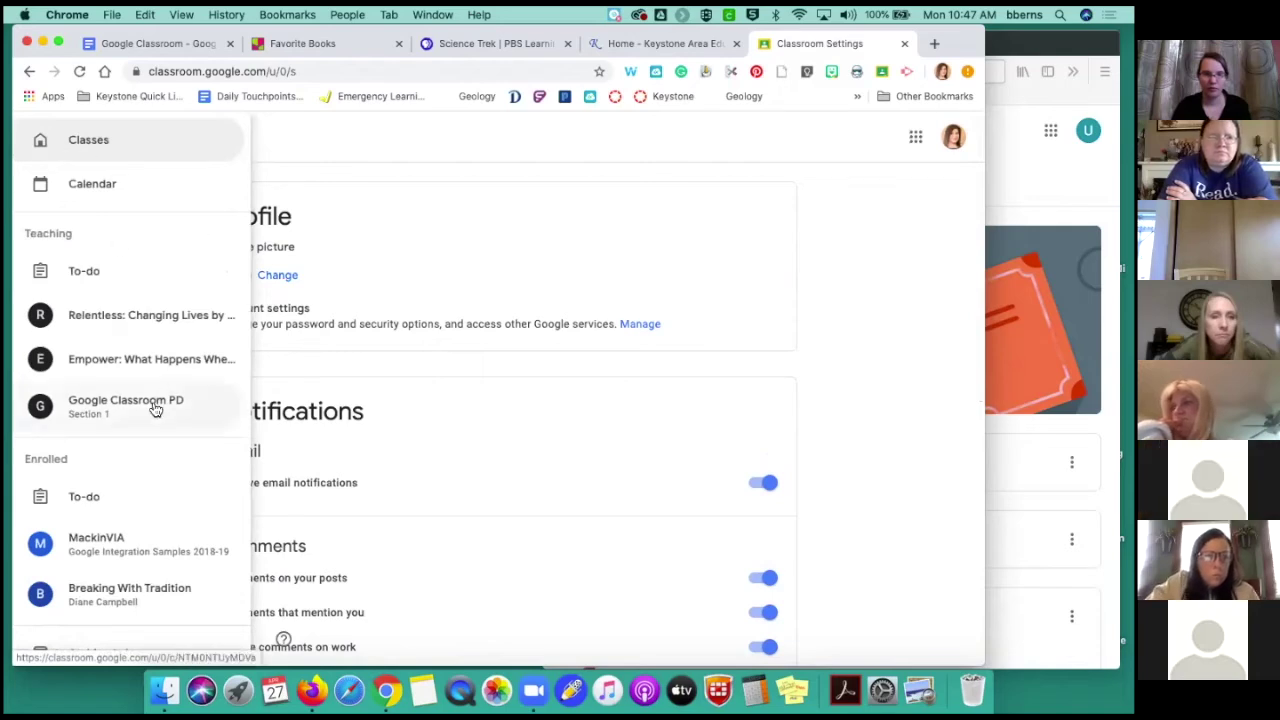
{"action": "left_click", "coordinate": [151, 411]}
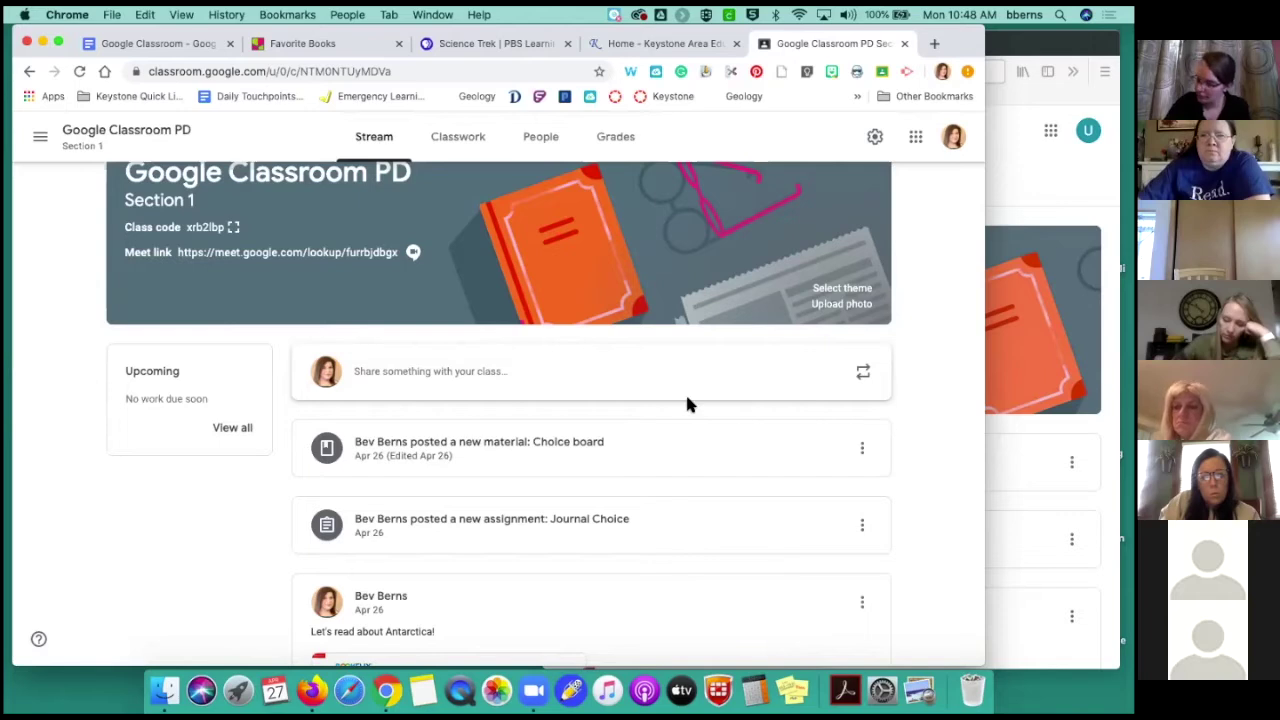
{"action": "scroll", "coordinate": [498, 374], "scroll_direction": "down", "scroll_amount": 2}
{"action": "scroll", "coordinate": [498, 374], "scroll_direction": "up", "scroll_amount": 2}
{"action": "scroll", "coordinate": [498, 376], "scroll_direction": "up", "scroll_amount": 2}
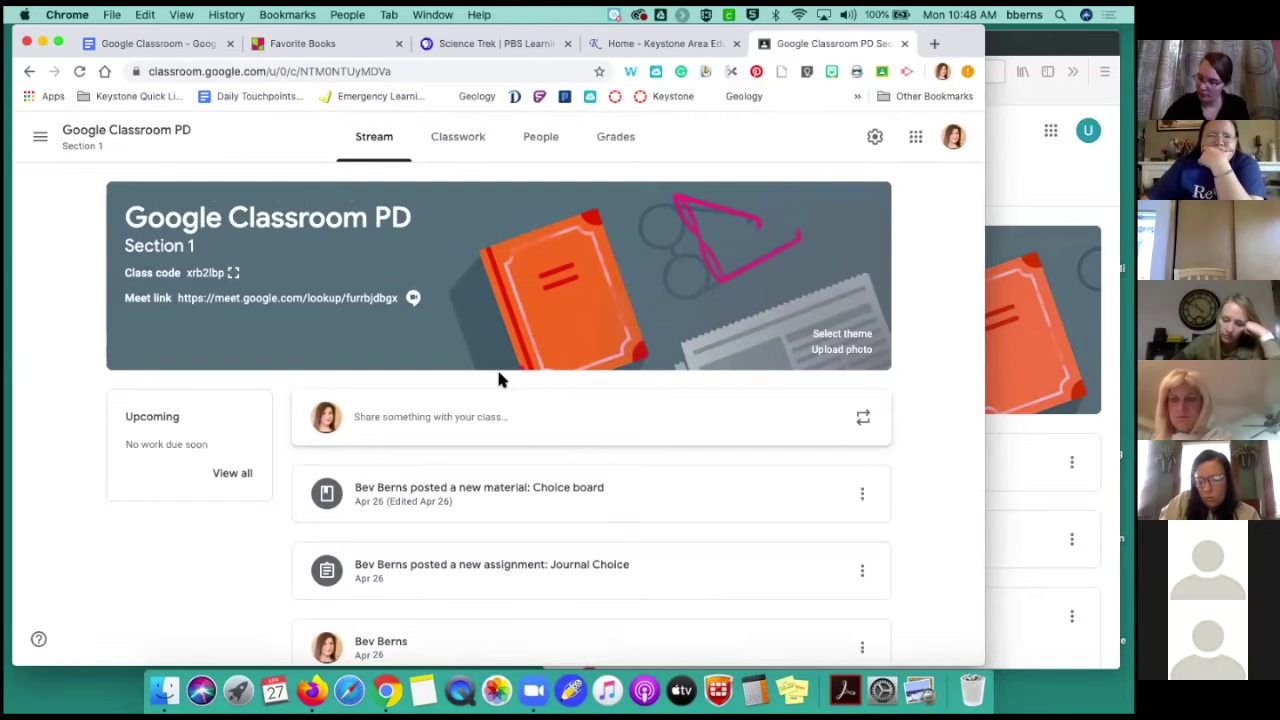
{"action": "scroll", "coordinate": [500, 378], "scroll_direction": "down", "scroll_amount": 5}
{"action": "scroll", "coordinate": [500, 378], "scroll_direction": "up", "scroll_amount": 1}
{"action": "scroll", "coordinate": [500, 390], "scroll_direction": "down", "scroll_amount": 8}
Show the Classwork page with the Writing and How has the Earth changed? topics
{"action": "scroll", "coordinate": [500, 390], "scroll_direction": "down", "scroll_amount": 5}
{"action": "scroll", "coordinate": [500, 388], "scroll_direction": "up", "scroll_amount": 2}
{"action": "scroll", "coordinate": [500, 388], "scroll_direction": "down", "scroll_amount": 2}
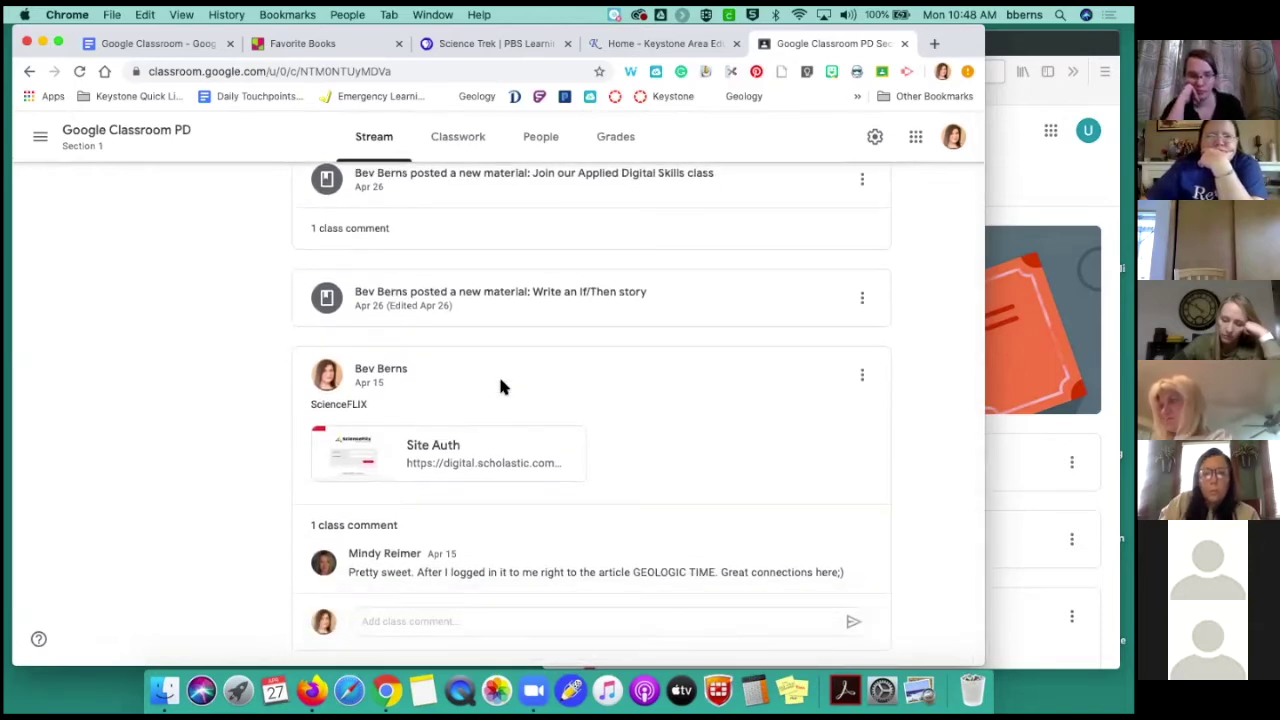
{"action": "scroll", "coordinate": [502, 387], "scroll_direction": "up", "scroll_amount": 2}
{"action": "scroll", "coordinate": [501, 386], "scroll_direction": "up", "scroll_amount": 10}
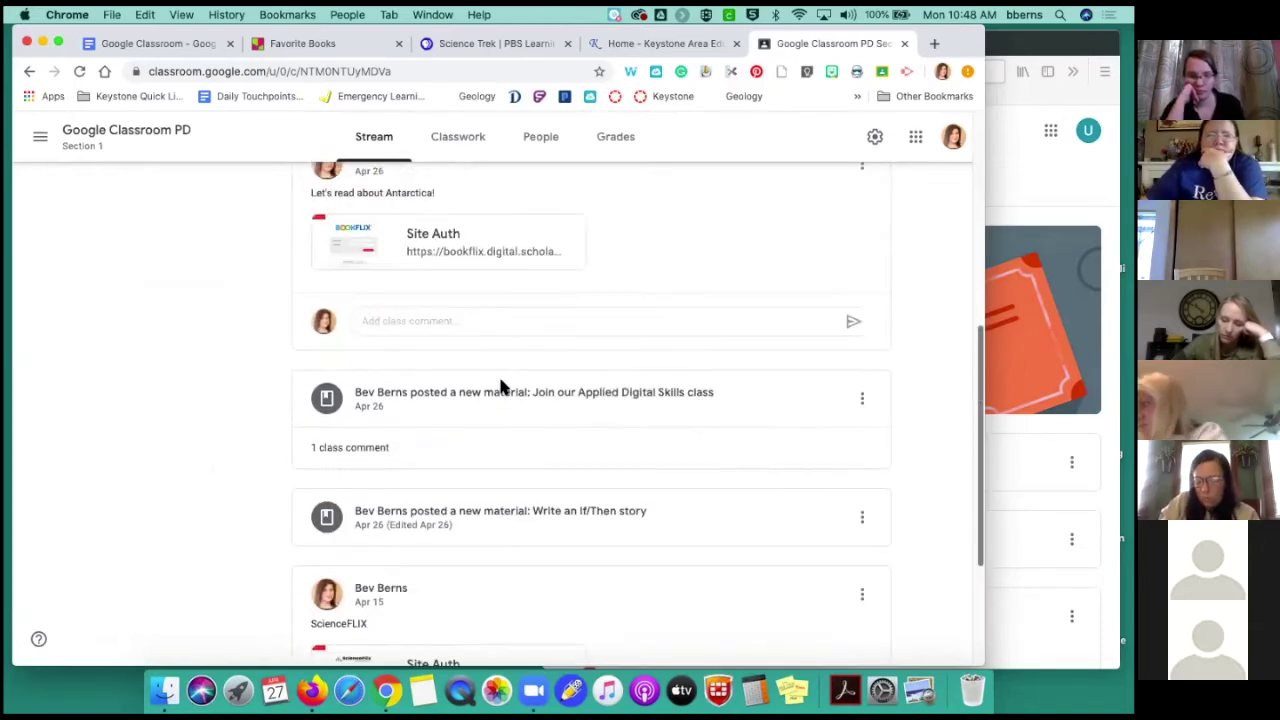
{"action": "scroll", "coordinate": [502, 387], "scroll_direction": "up", "scroll_amount": 2}
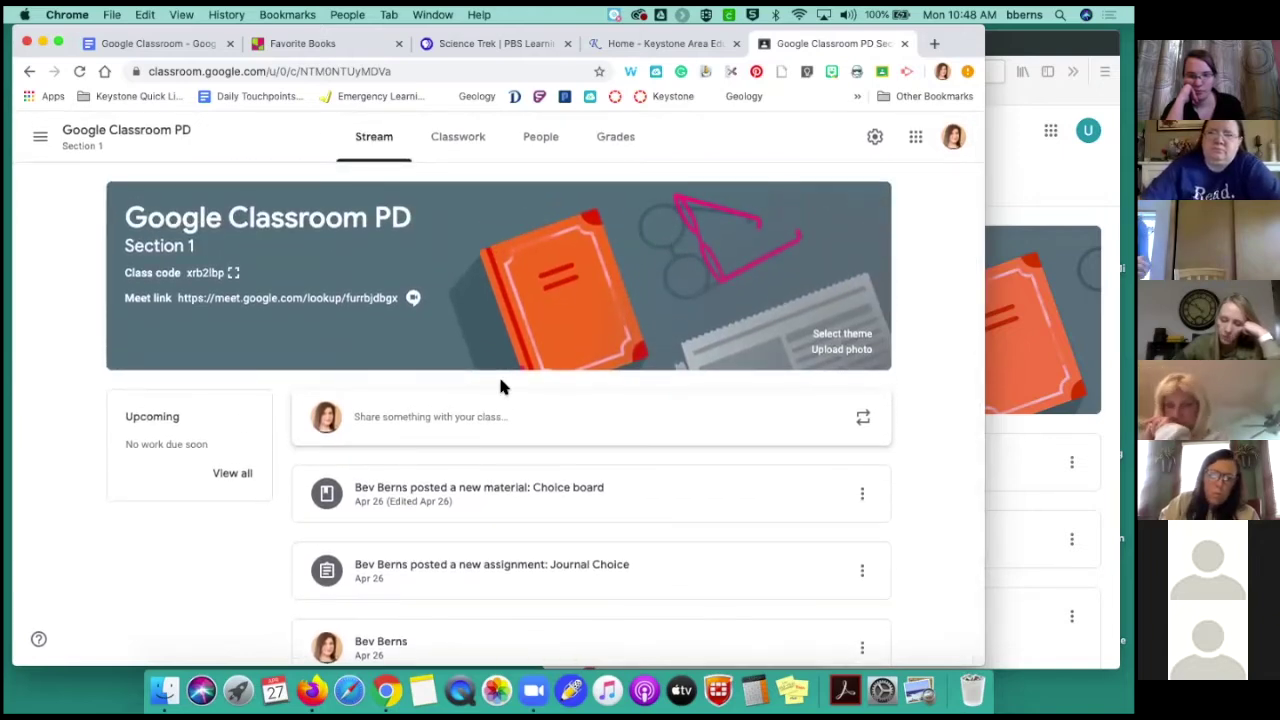
{"action": "left_click", "coordinate": [459, 143]}
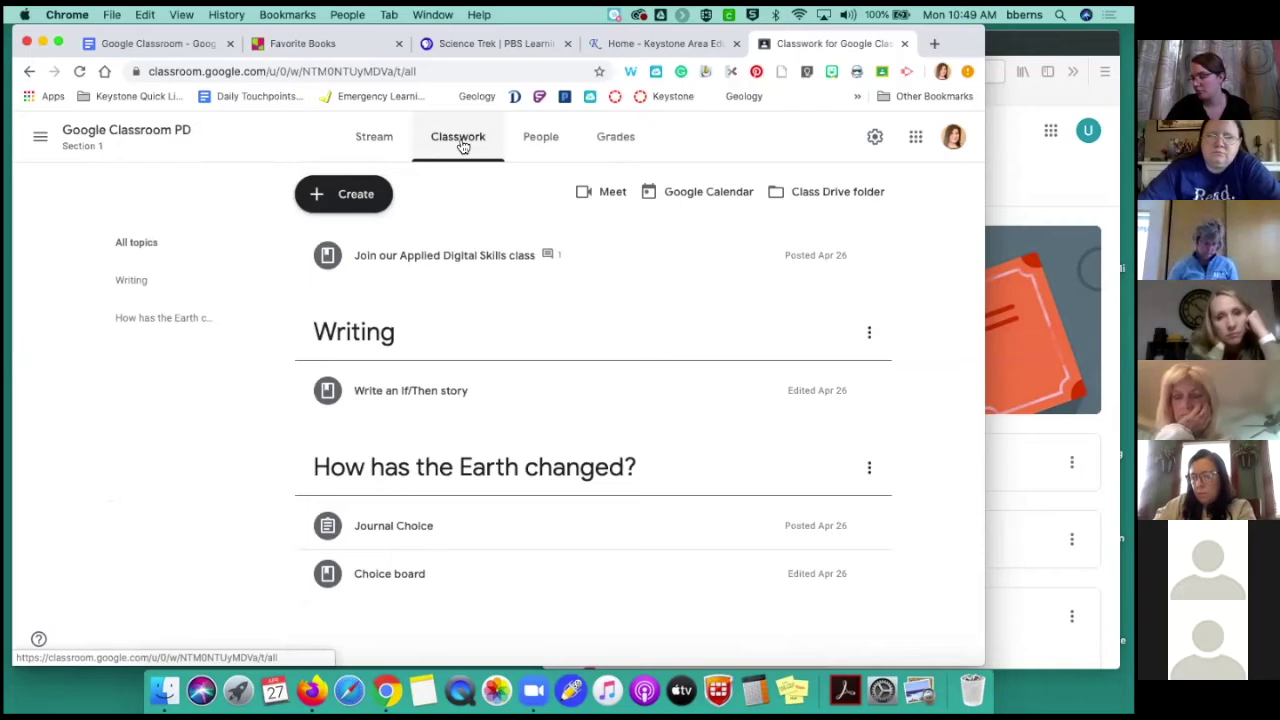
Add a 'Reading is FUN!' topic and move Journal Choice above 'How has the Earth changed?'
{"action": "left_click", "coordinate": [348, 194]}
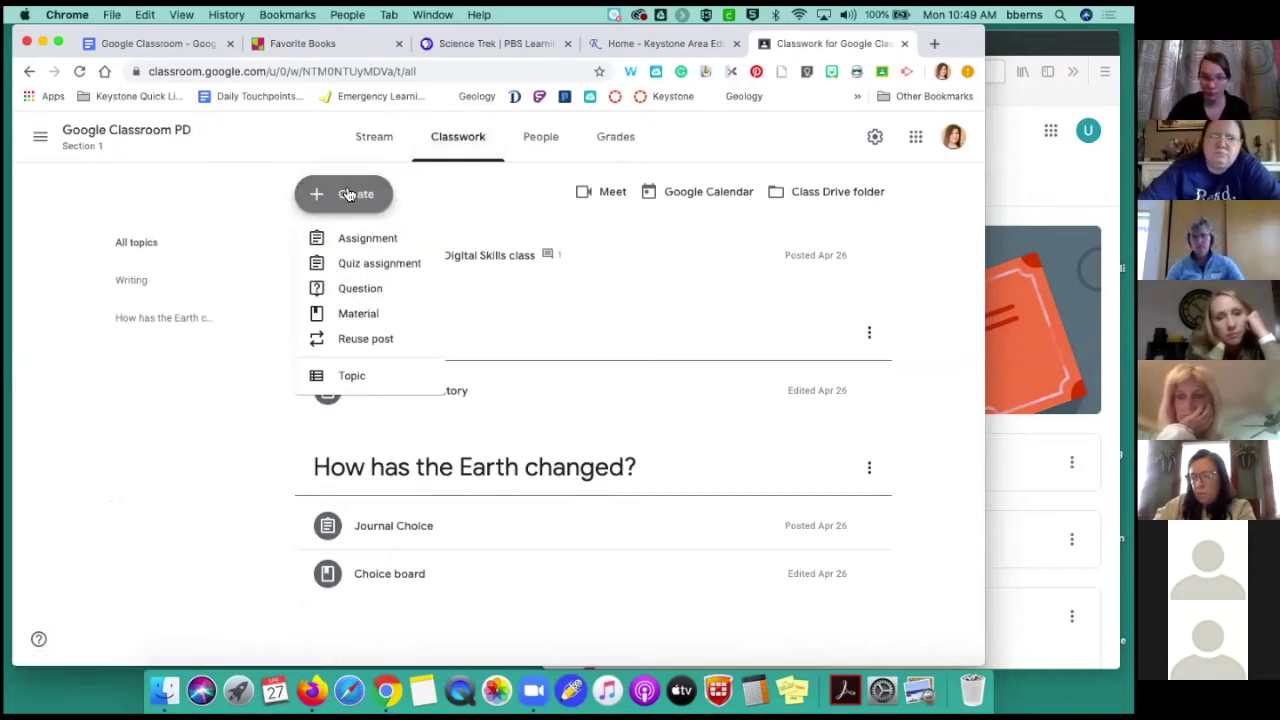
{"action": "left_click", "coordinate": [352, 378]}
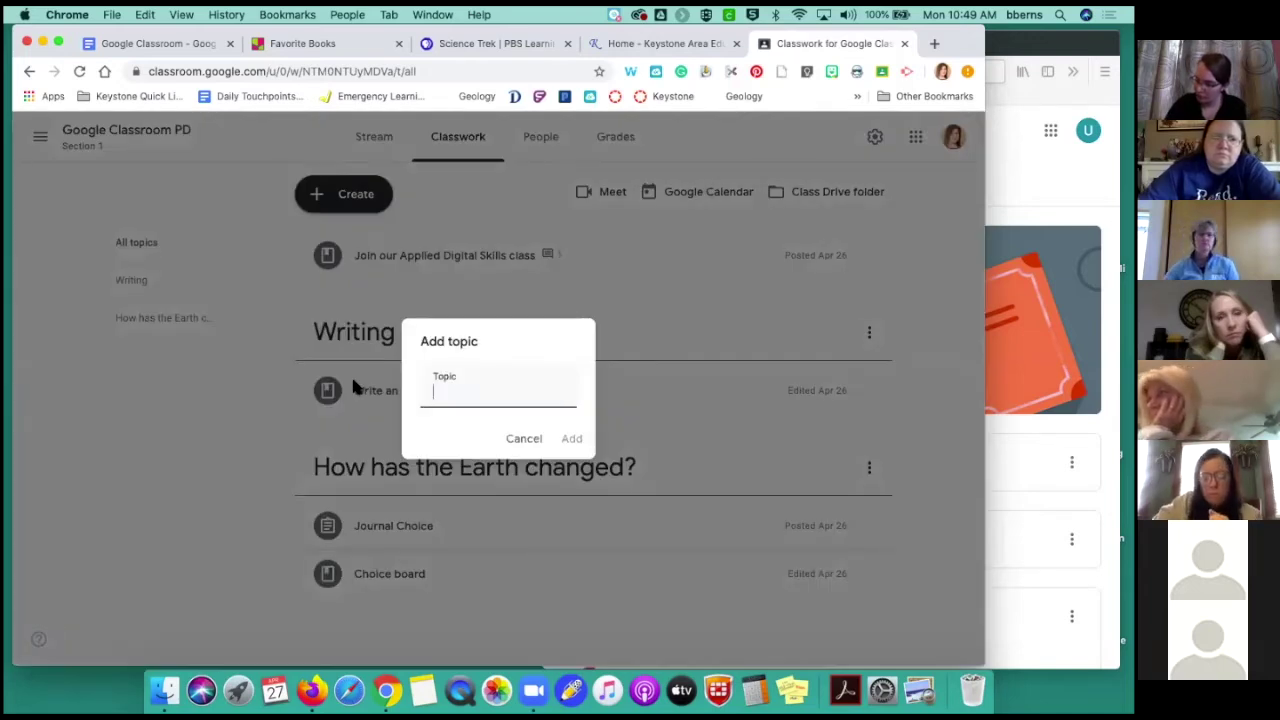
{"action": "type", "text": "Reading is FUN!"}
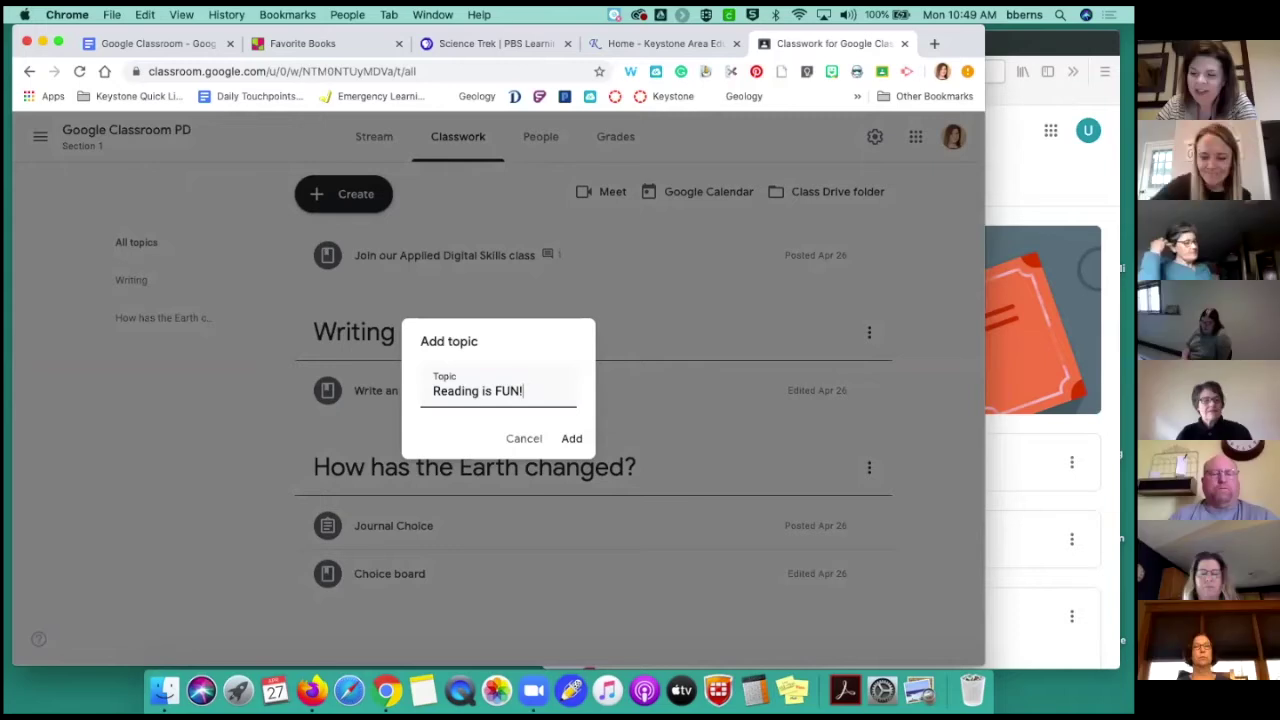
{"action": "left_click", "coordinate": [571, 440]}
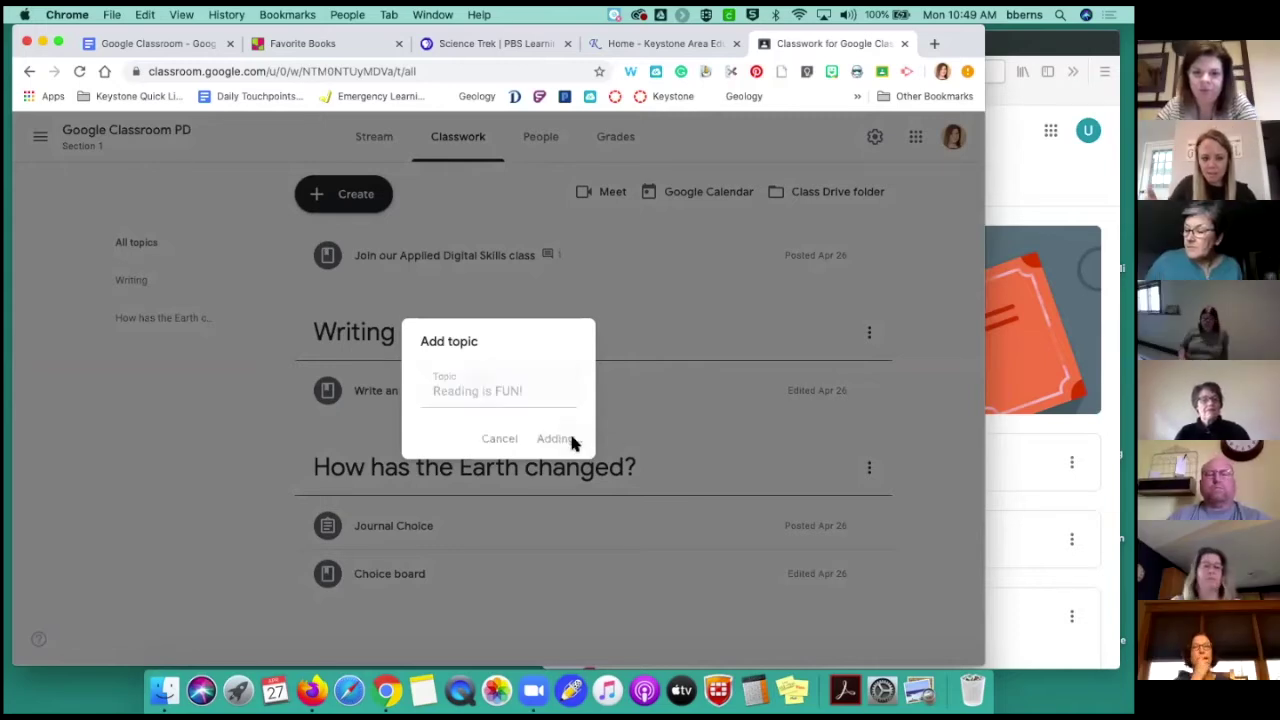
{"action": "scroll", "coordinate": [574, 446], "scroll_direction": "down", "scroll_amount": 2}
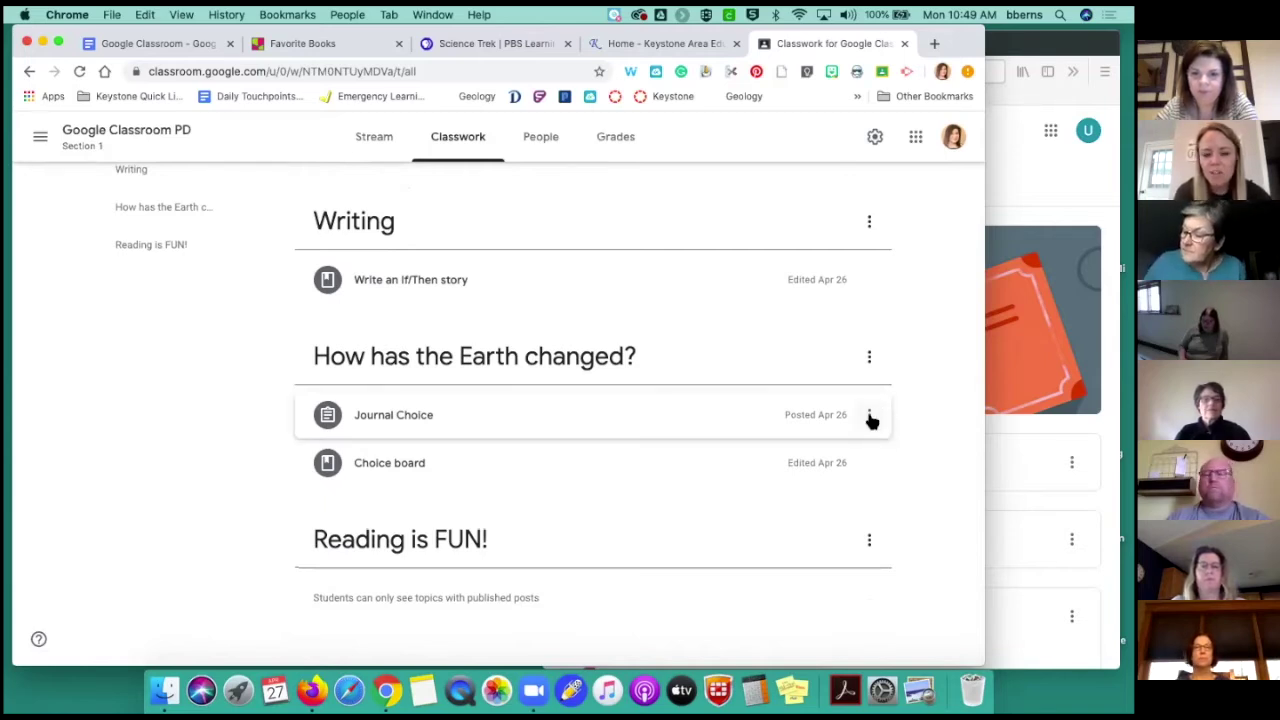
{"action": "left_click_drag", "start_coordinate": [871, 420], "coordinate": [865, 466]}
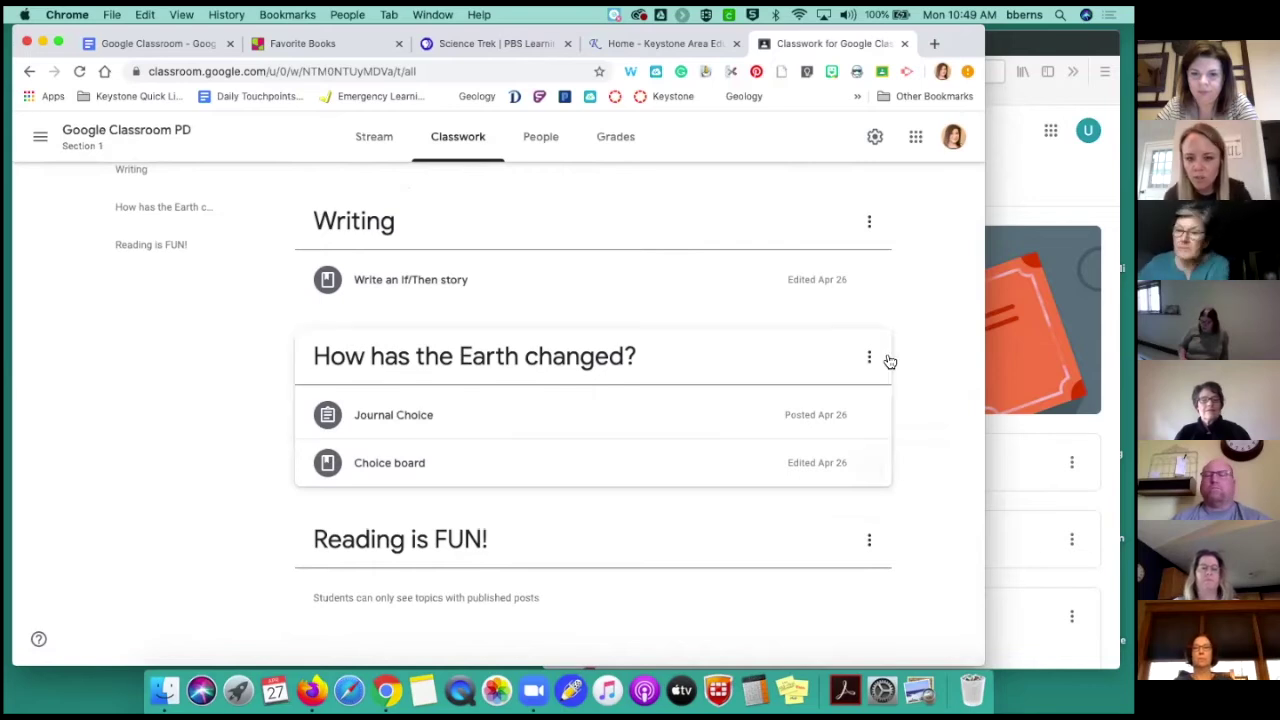
Check the If/Then story's options without changing anything, then bring up the Create menu's post types
{"action": "left_click", "coordinate": [869, 280]}
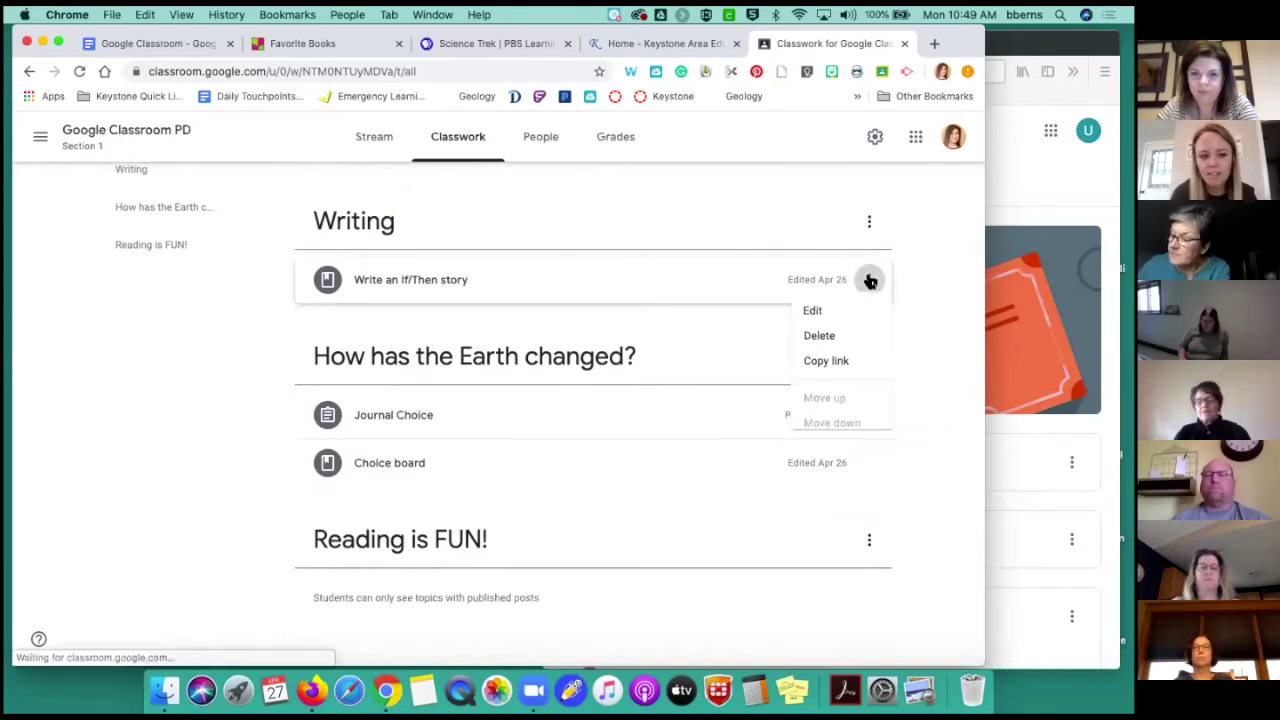
{"action": "left_click", "coordinate": [923, 322]}
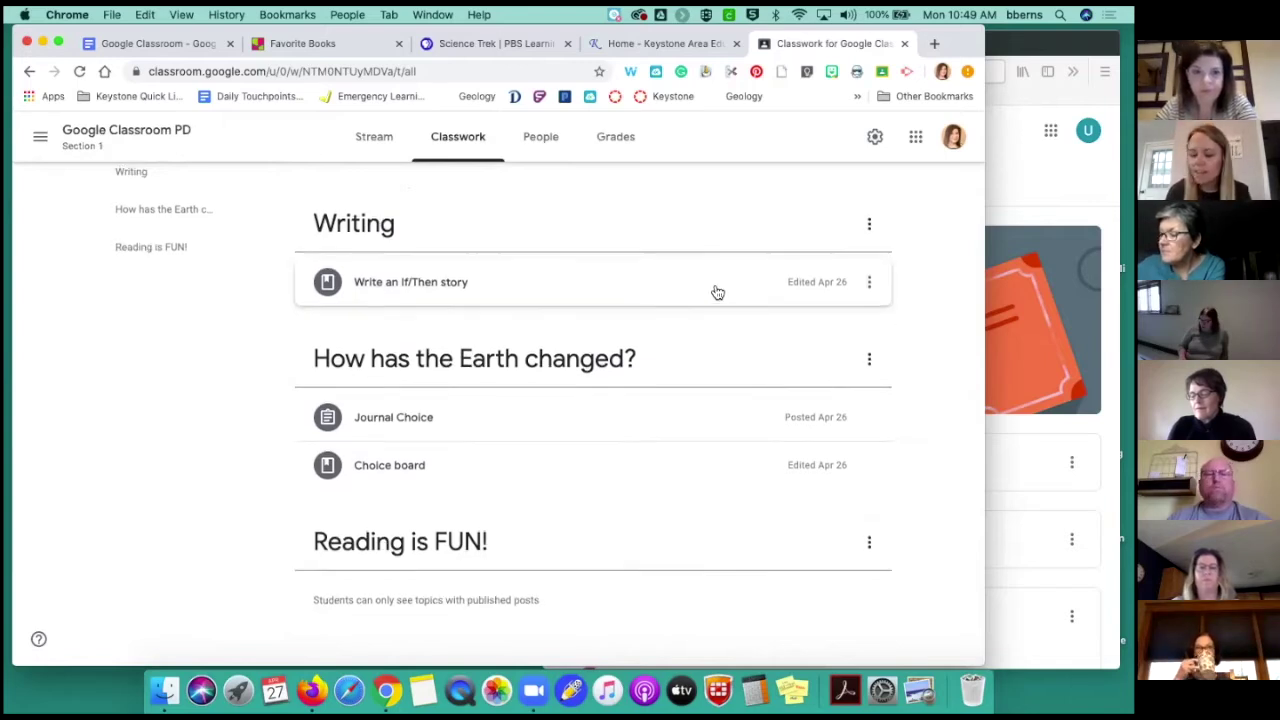
{"action": "scroll", "coordinate": [714, 290], "scroll_direction": "up", "scroll_amount": 3}
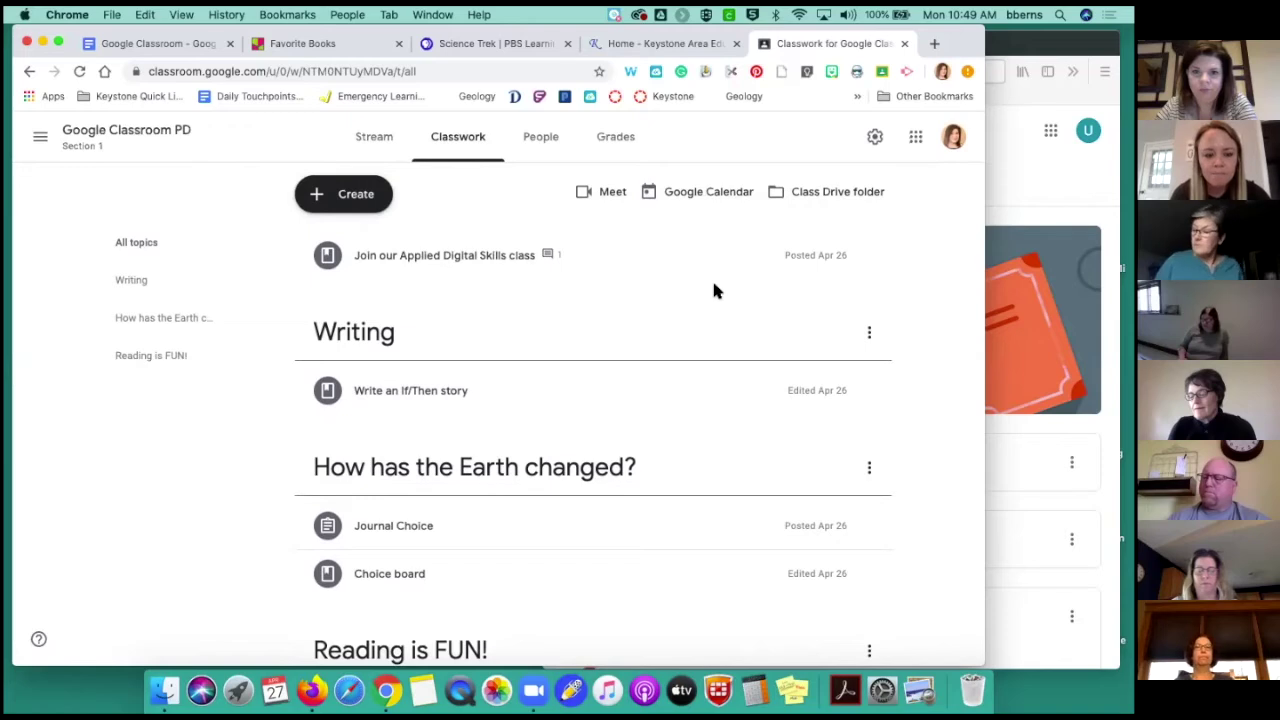
{"action": "left_click", "coordinate": [356, 199]}
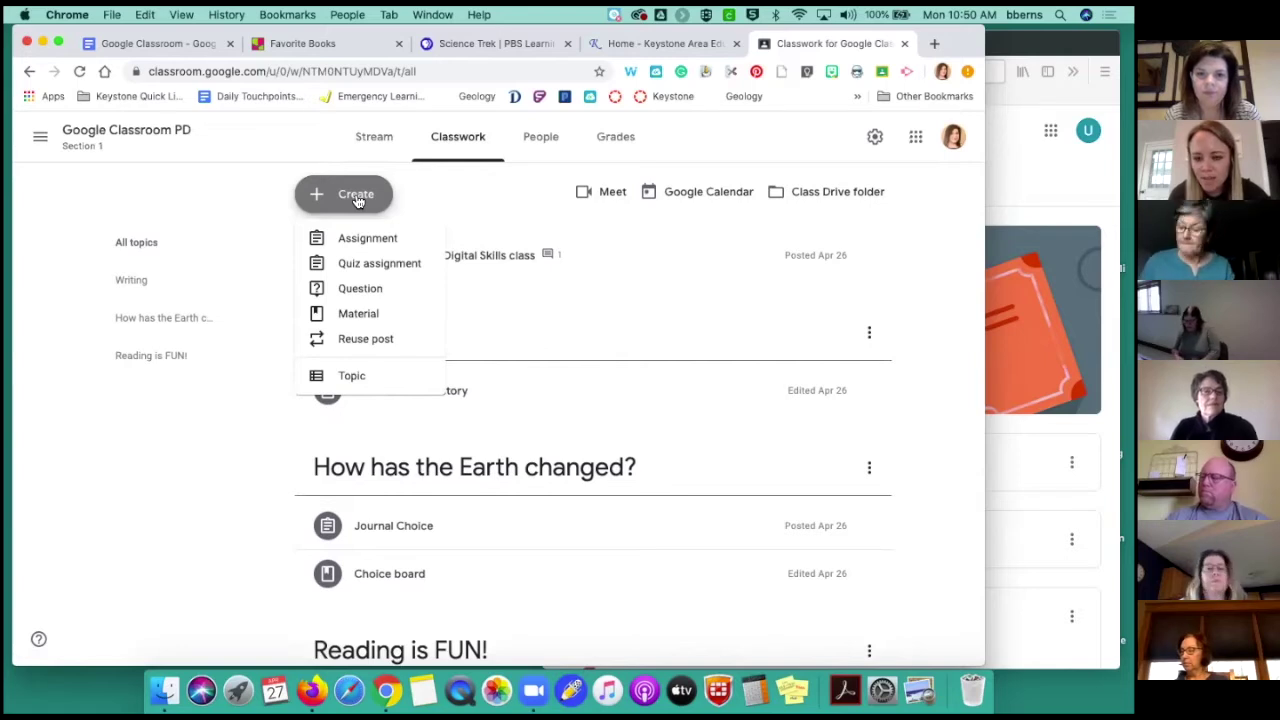
Start a new quiz assignment and open its attached Blank Quiz form in Google Forms
{"action": "left_click", "coordinate": [364, 266]}
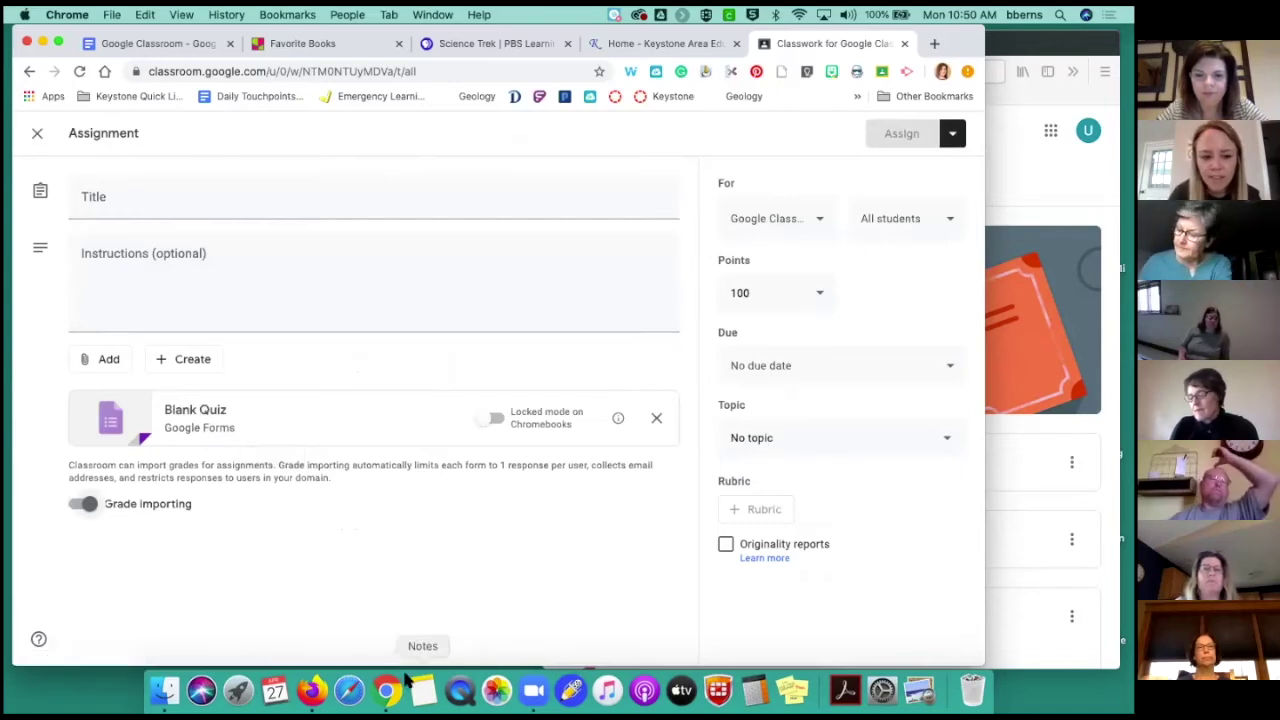
{"action": "left_click", "coordinate": [340, 421]}
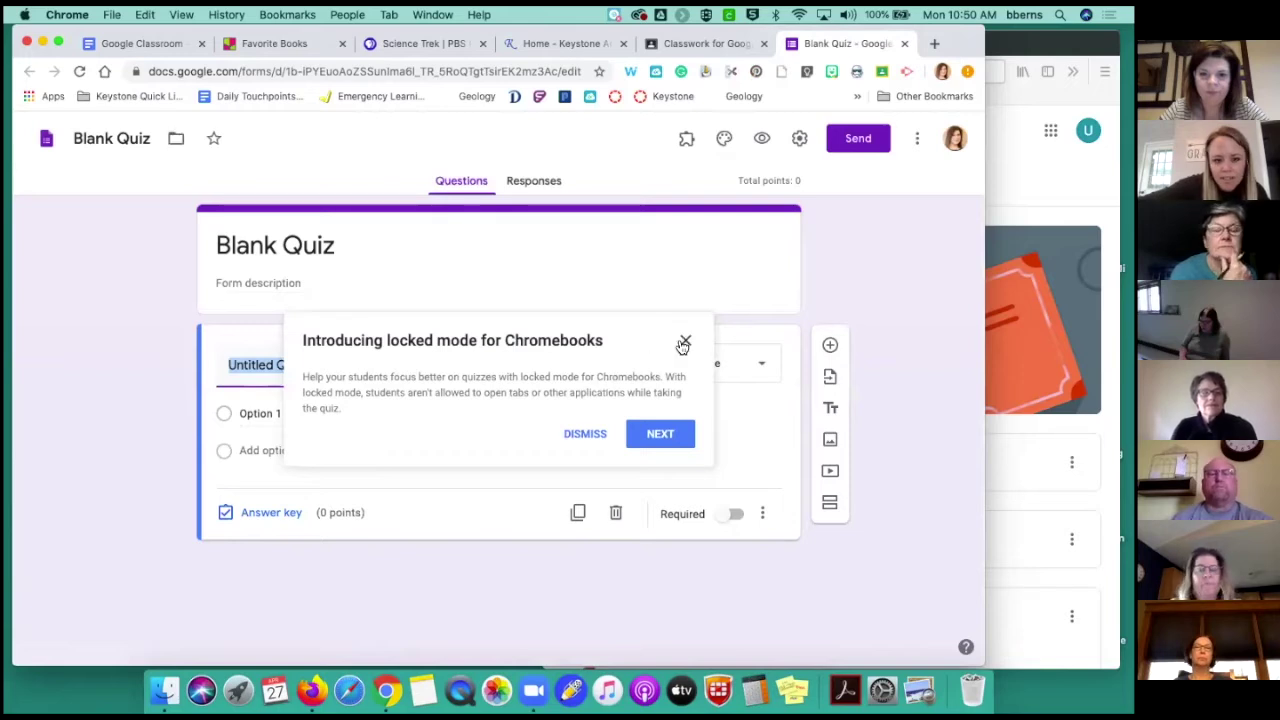
Ask 'what day is today?' as a Checkboxes question in the Blank Quiz
{"action": "left_click", "coordinate": [684, 343]}
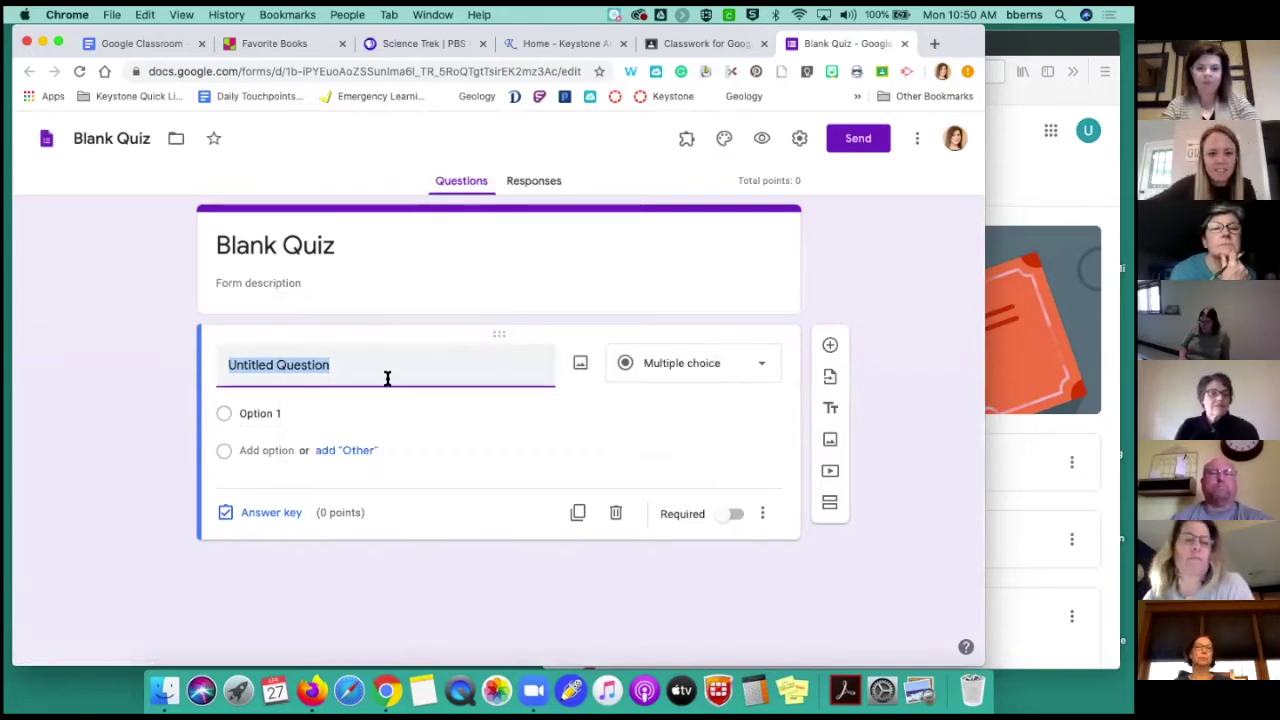
{"action": "type", "text": "what day is"}
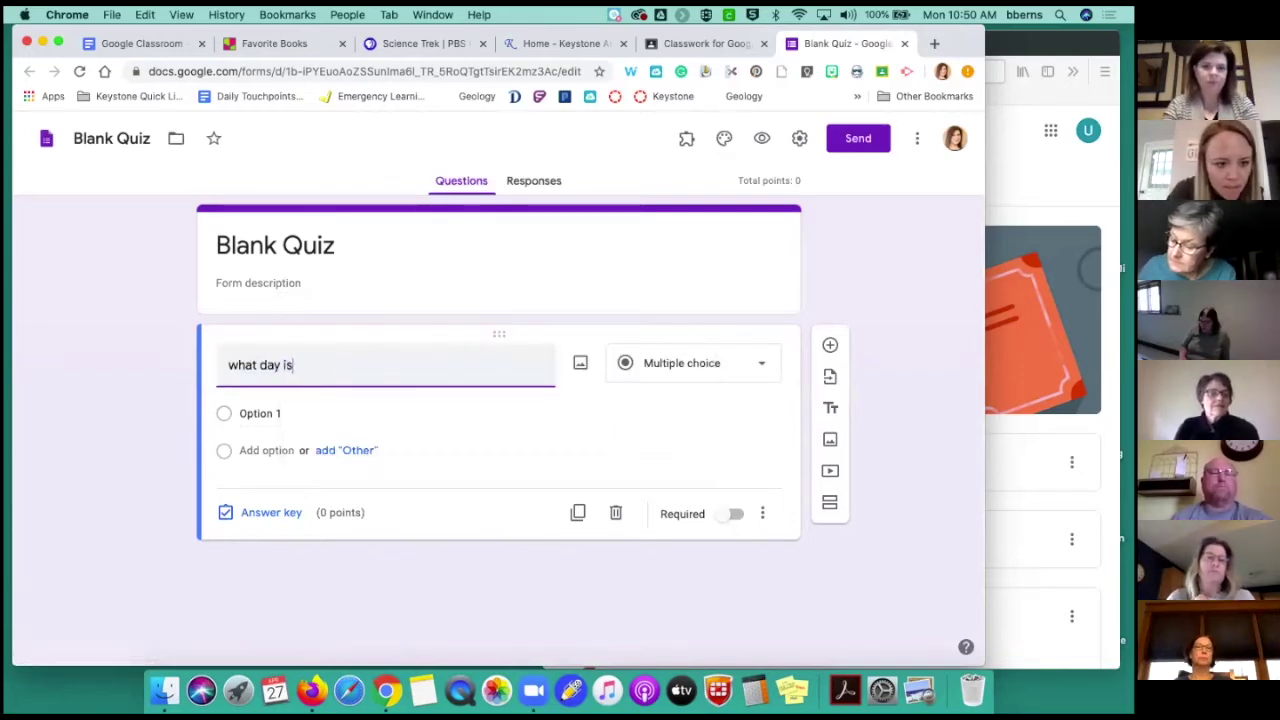
{"action": "type", "text": " today?"}
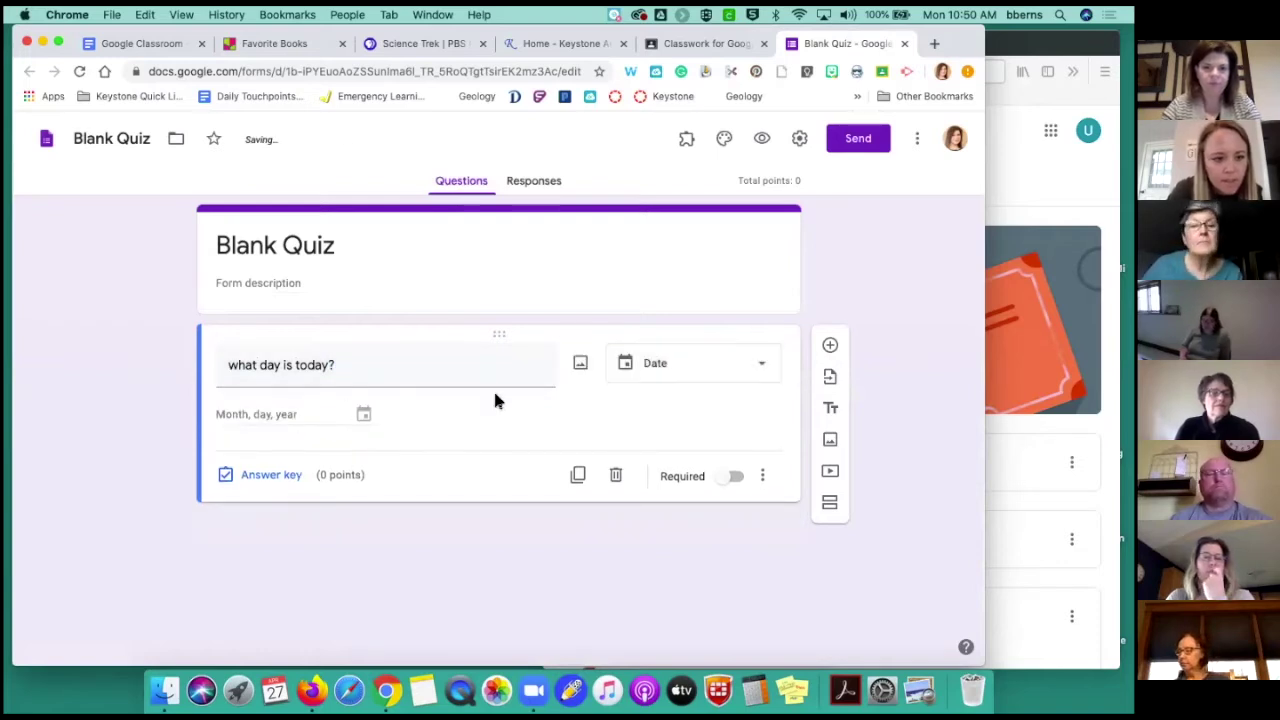
{"action": "left_click", "coordinate": [670, 368]}
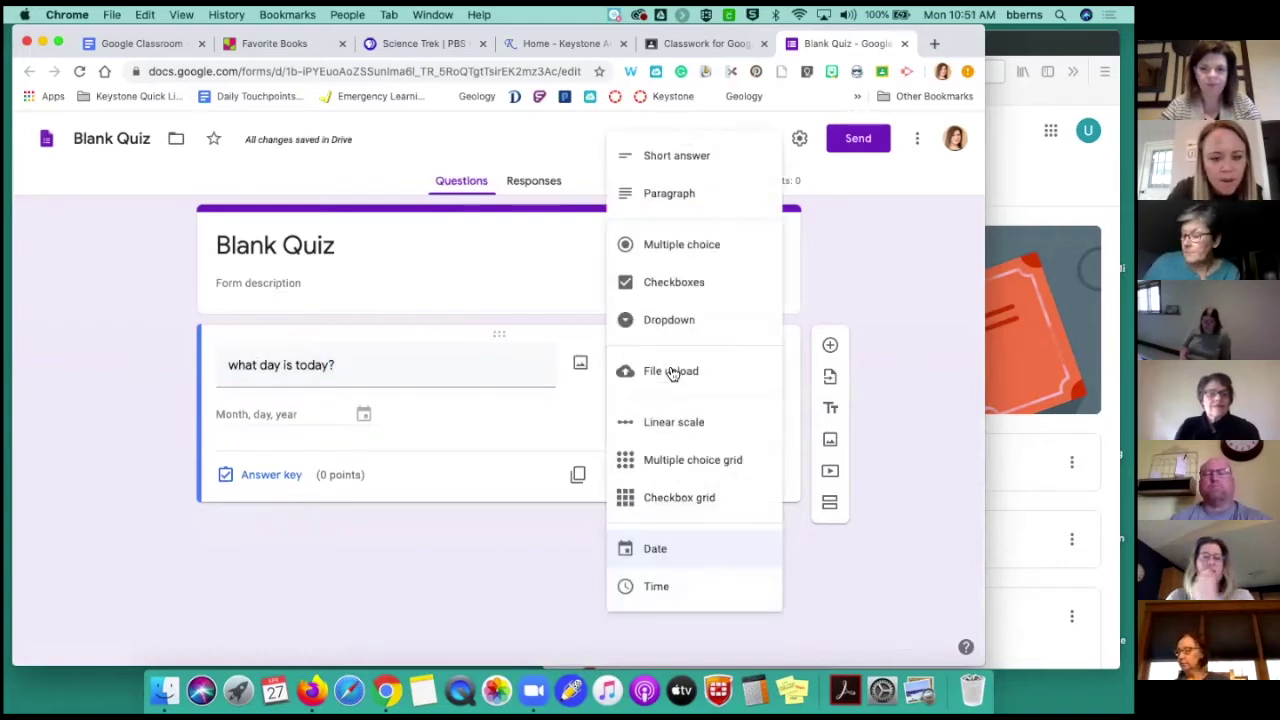
{"action": "left_click", "coordinate": [677, 281]}
Enter Monday and Tuesday as the question's answer options
{"action": "left_click", "coordinate": [294, 413]}
{"action": "type", "text": "<ondayTue"}
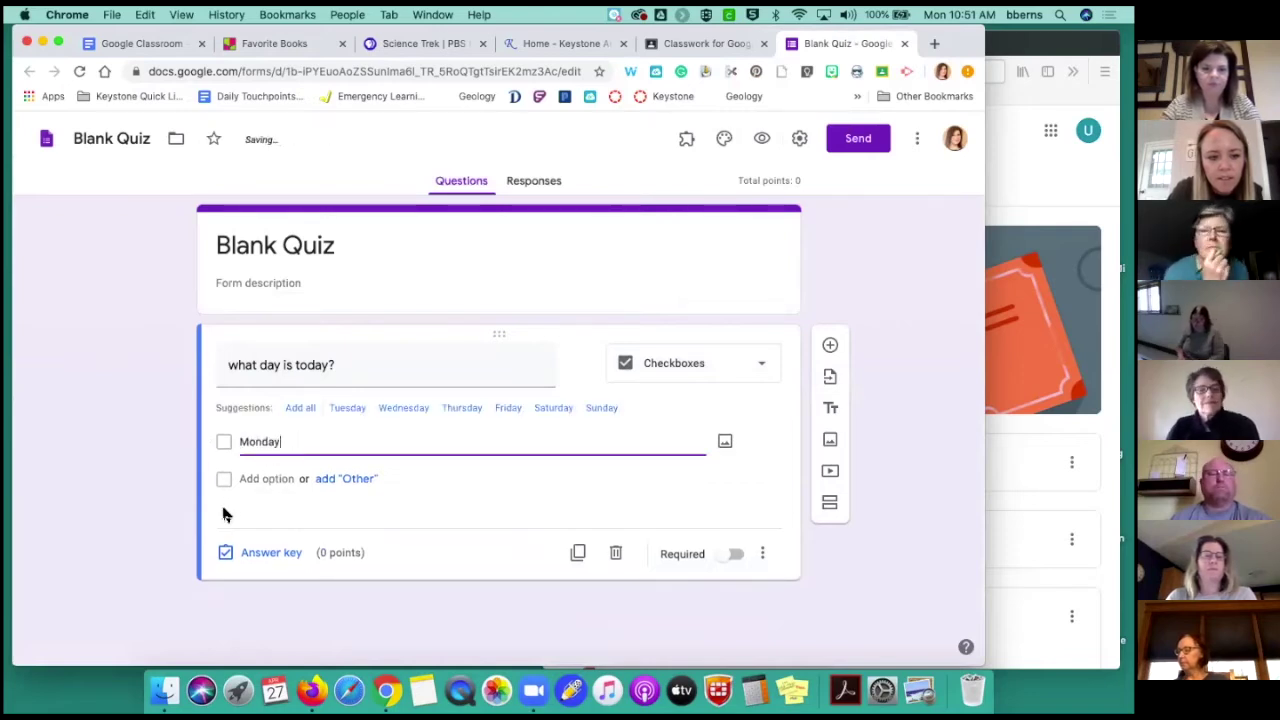
{"action": "left_click", "coordinate": [250, 478]}
{"action": "type", "text": "Tuesday"}
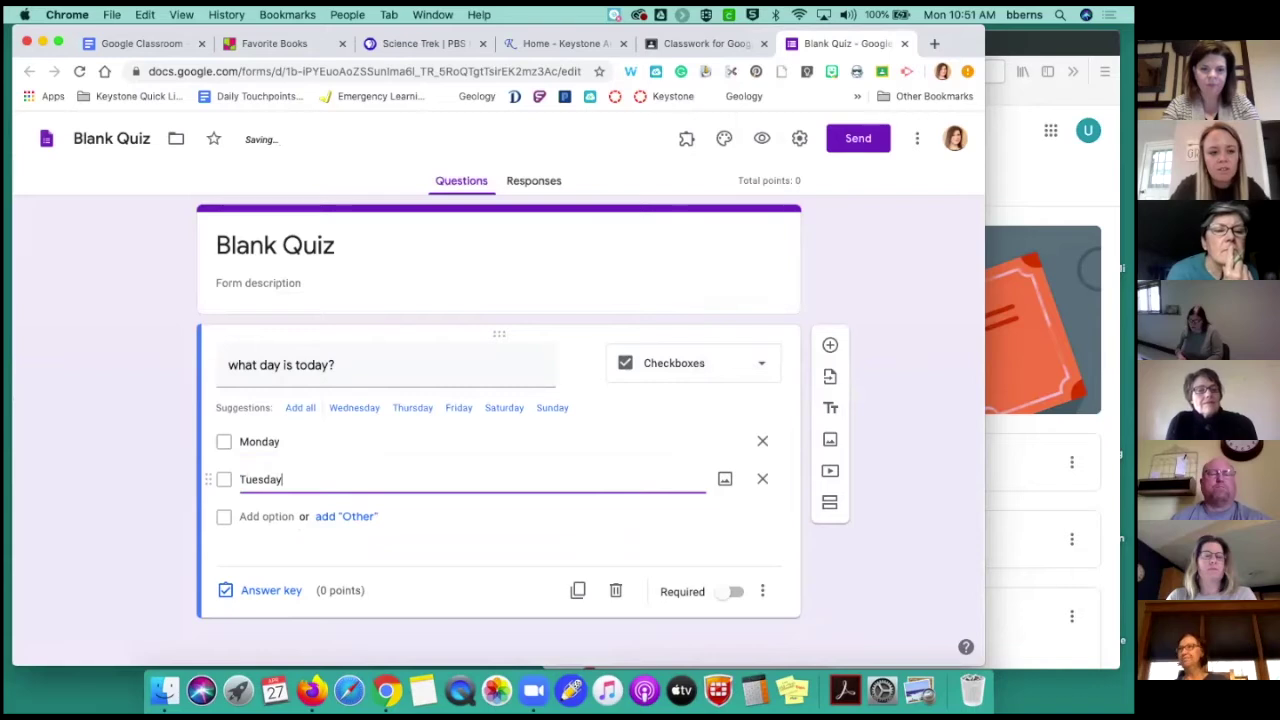
{"action": "left_click", "coordinate": [443, 531]}
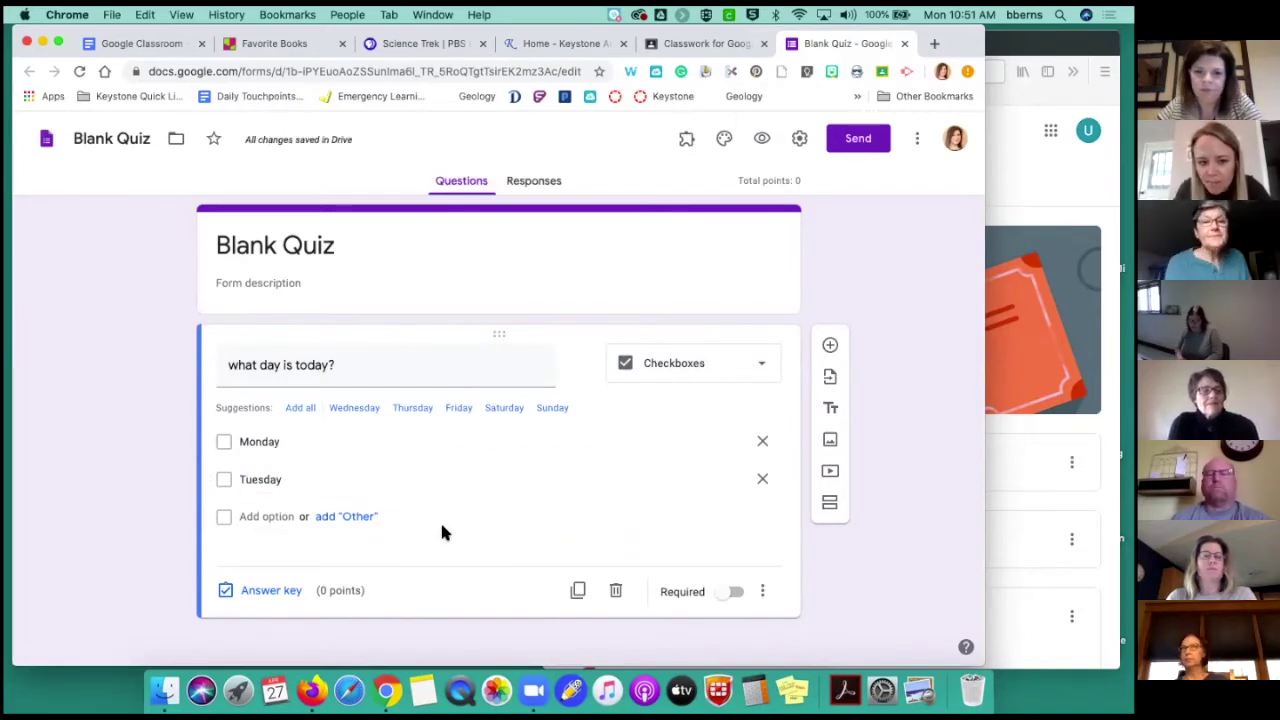
Make Monday the correct answer worth 1 point, then return to the Classroom assignment
{"action": "left_click", "coordinate": [272, 592]}
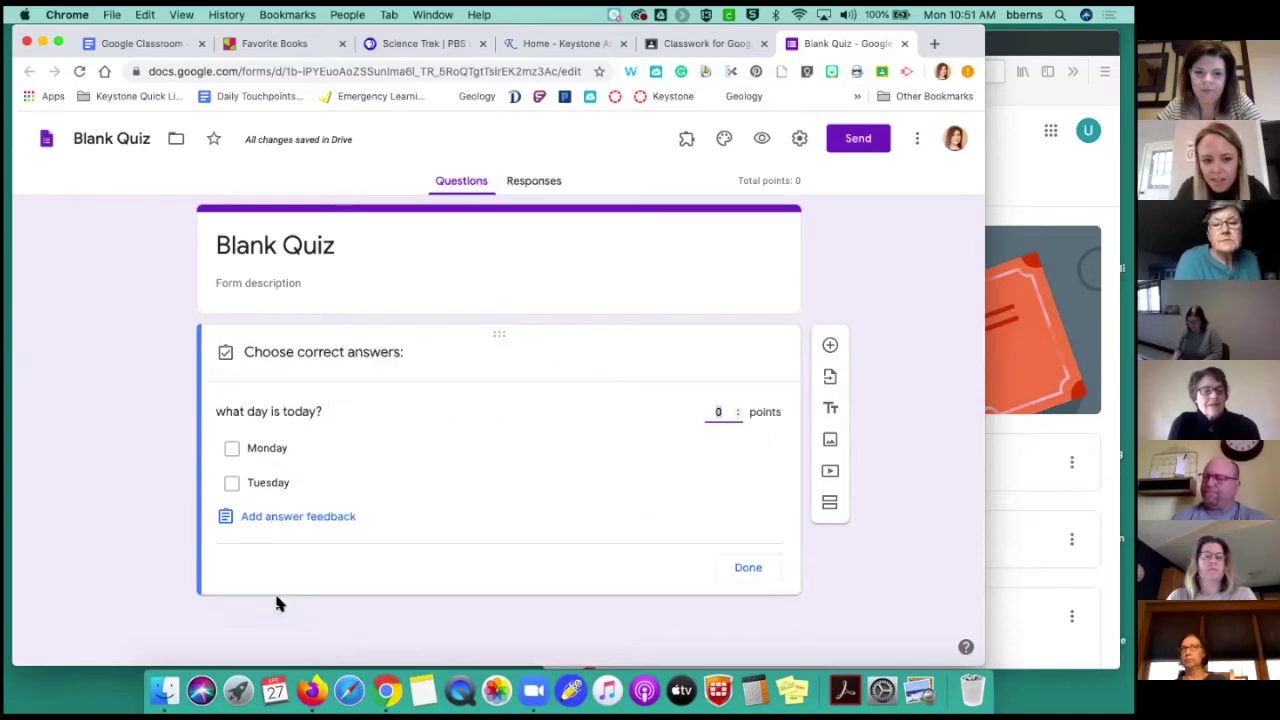
{"action": "left_click", "coordinate": [232, 452]}
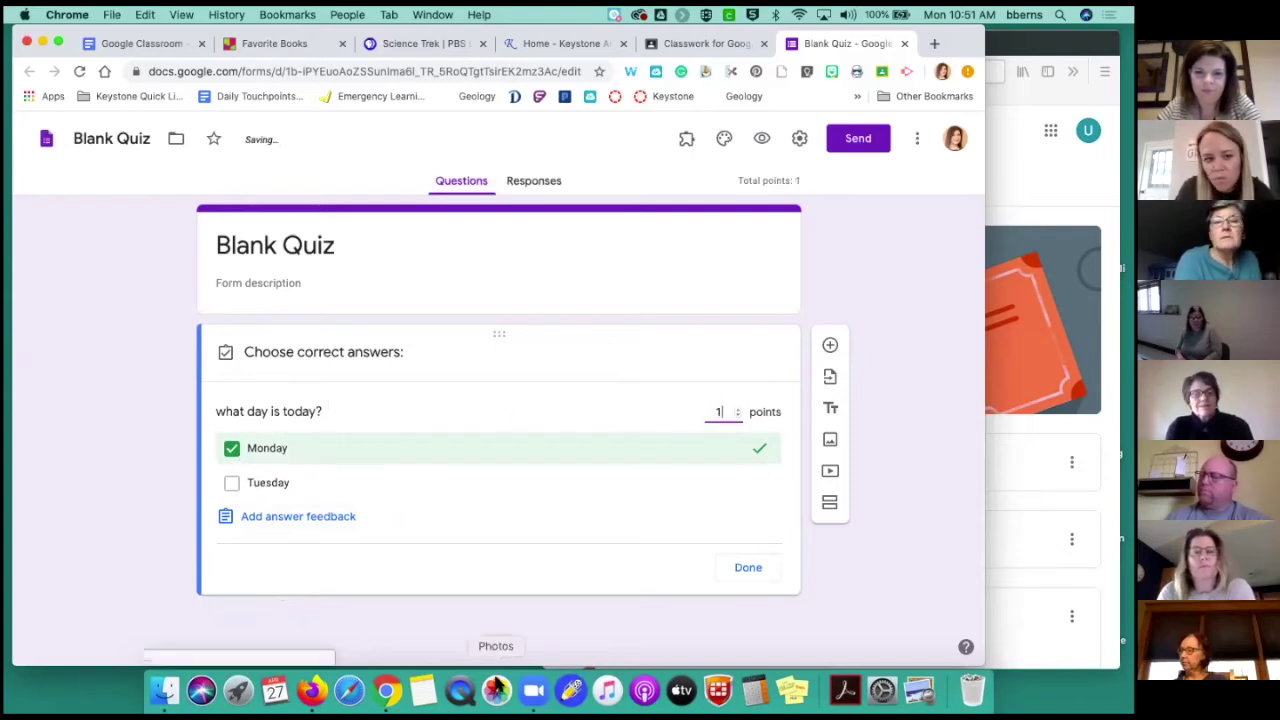
{"action": "left_click", "coordinate": [748, 569]}
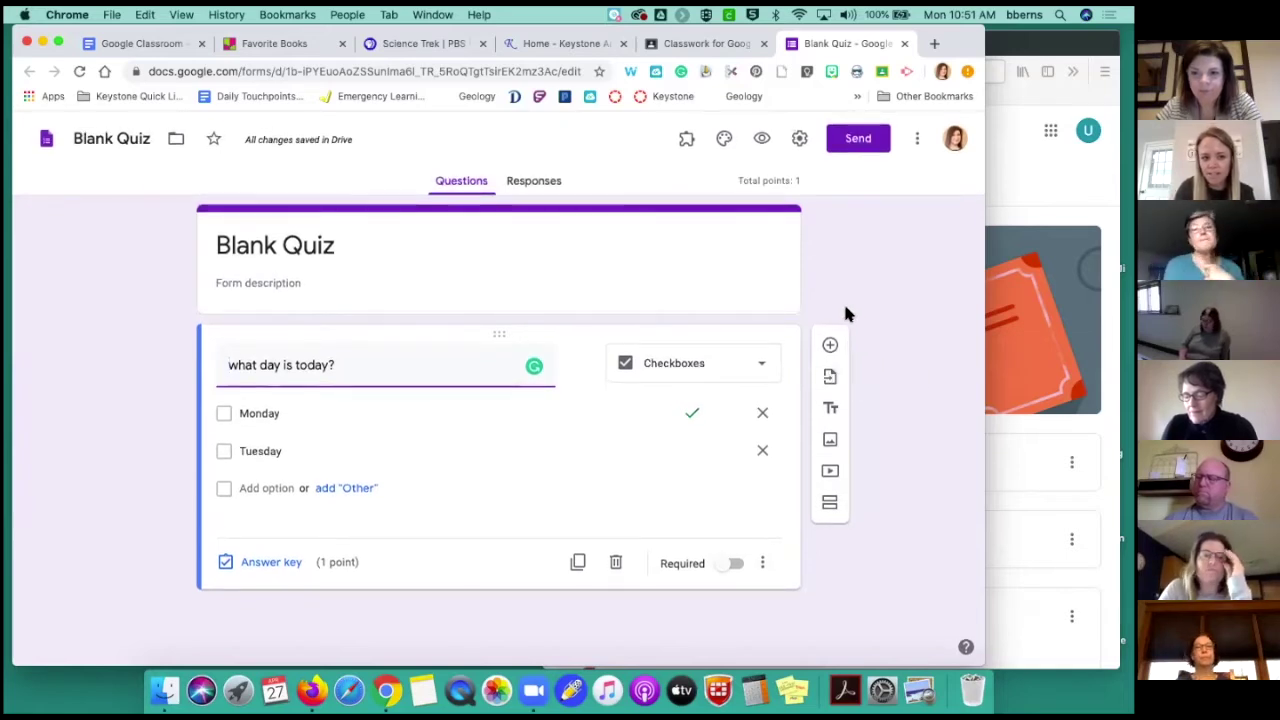
{"action": "left_click", "coordinate": [714, 44]}
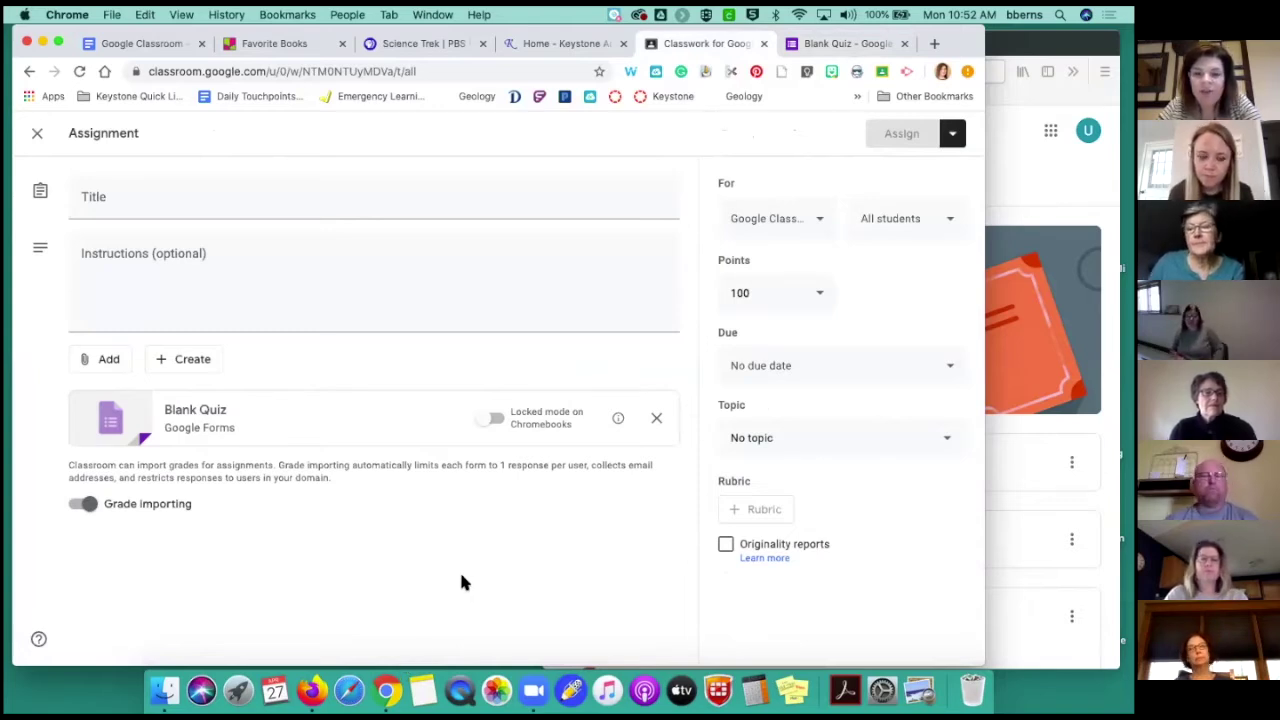
Toggle Chromebook locked mode on and back off, then close the quiz assignment editor
{"action": "left_click", "coordinate": [491, 420]}
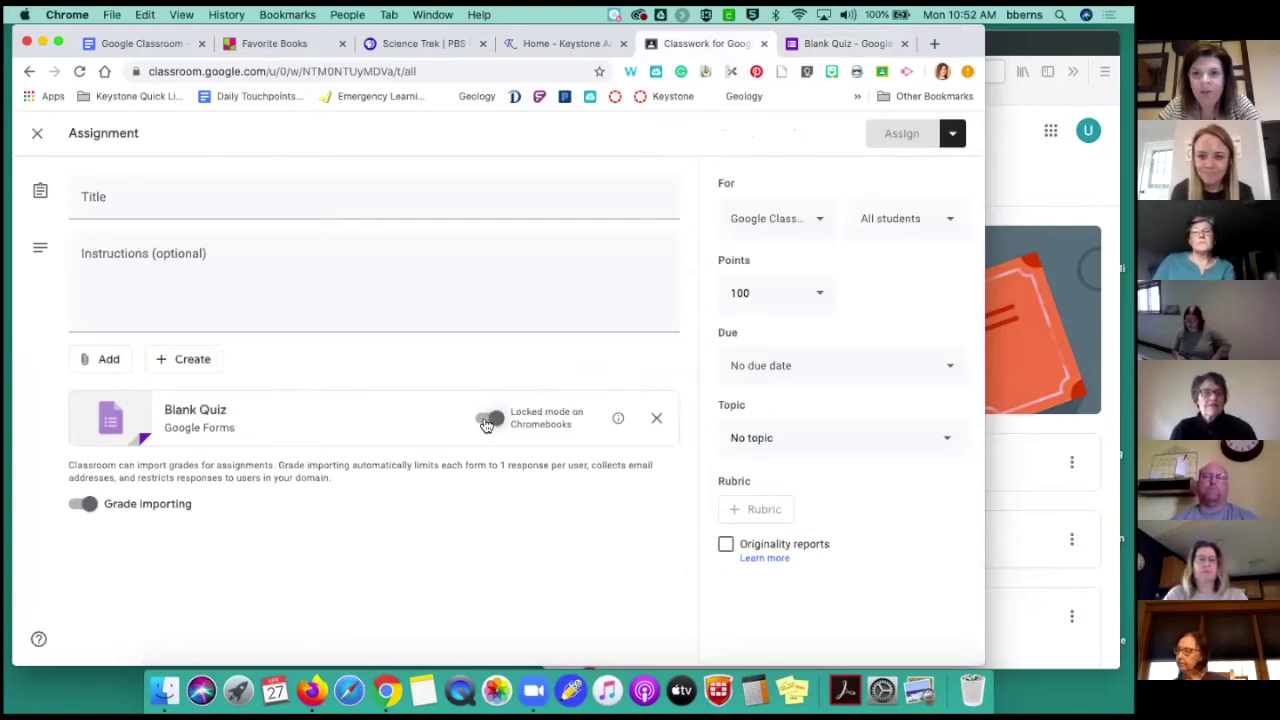
{"action": "left_click", "coordinate": [489, 419]}
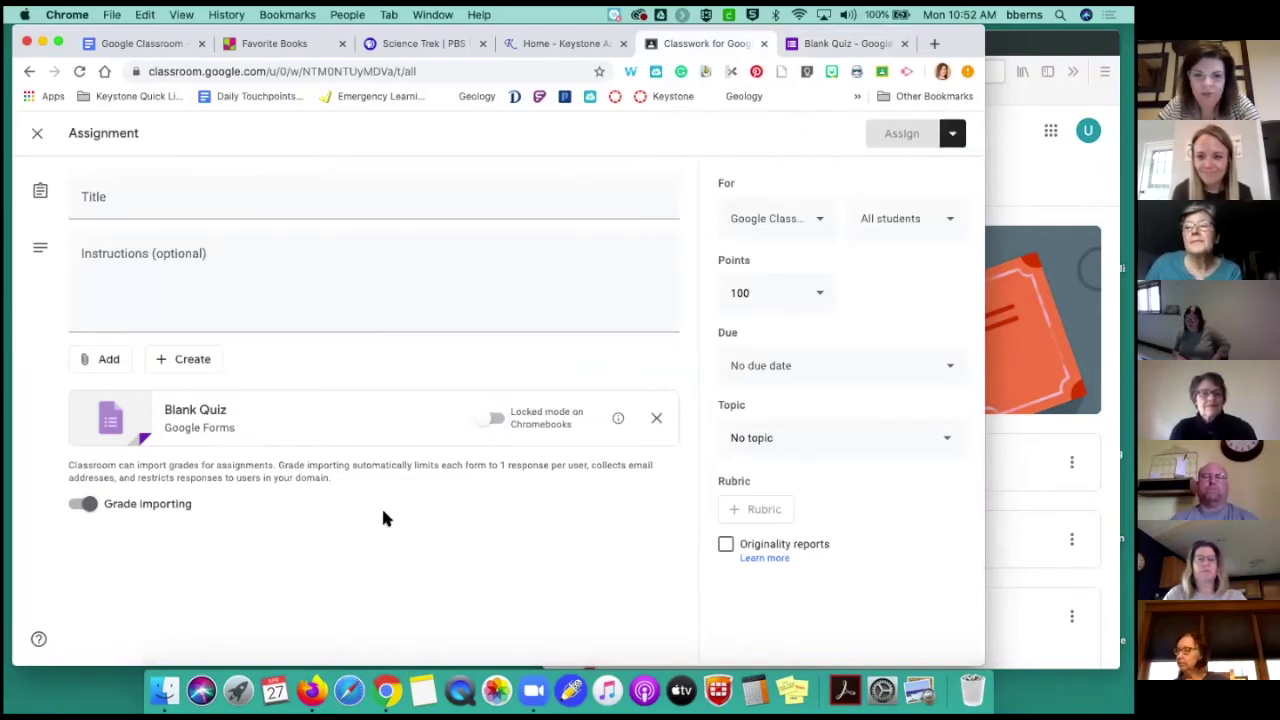
{"action": "left_click", "coordinate": [36, 138]}
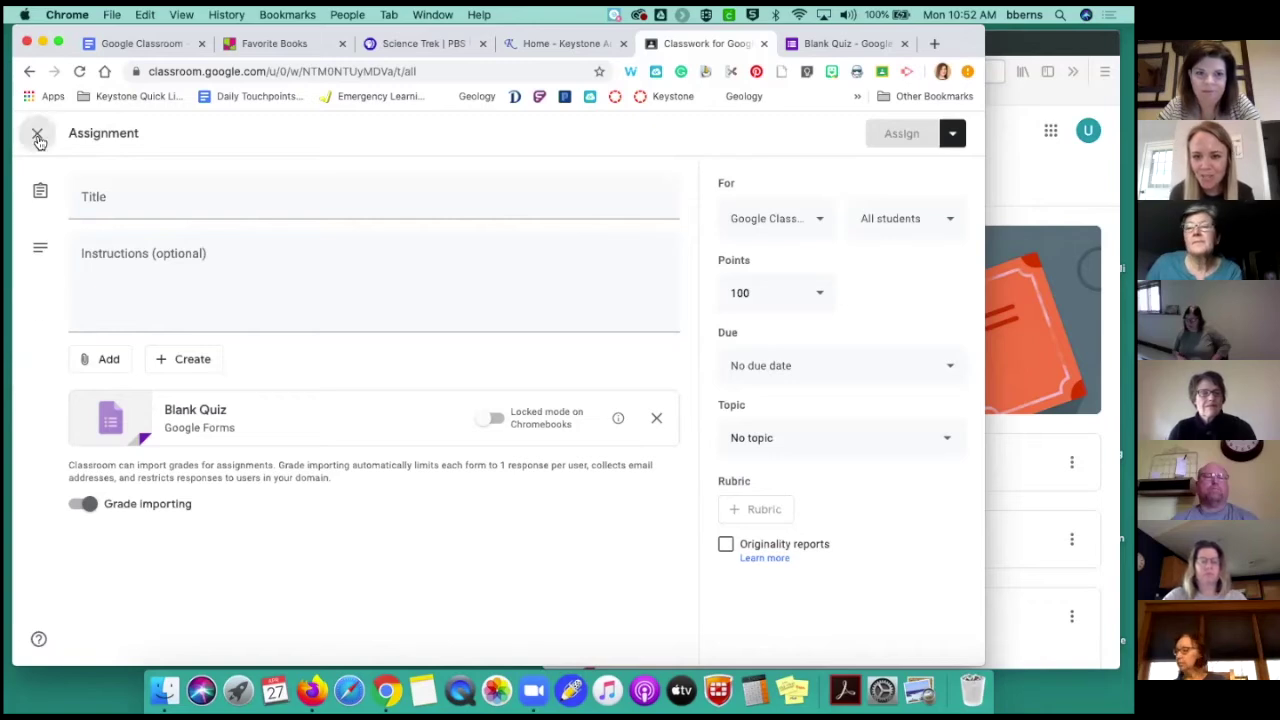
{"action": "scroll", "coordinate": [553, 358], "scroll_direction": "down", "scroll_amount": 2}
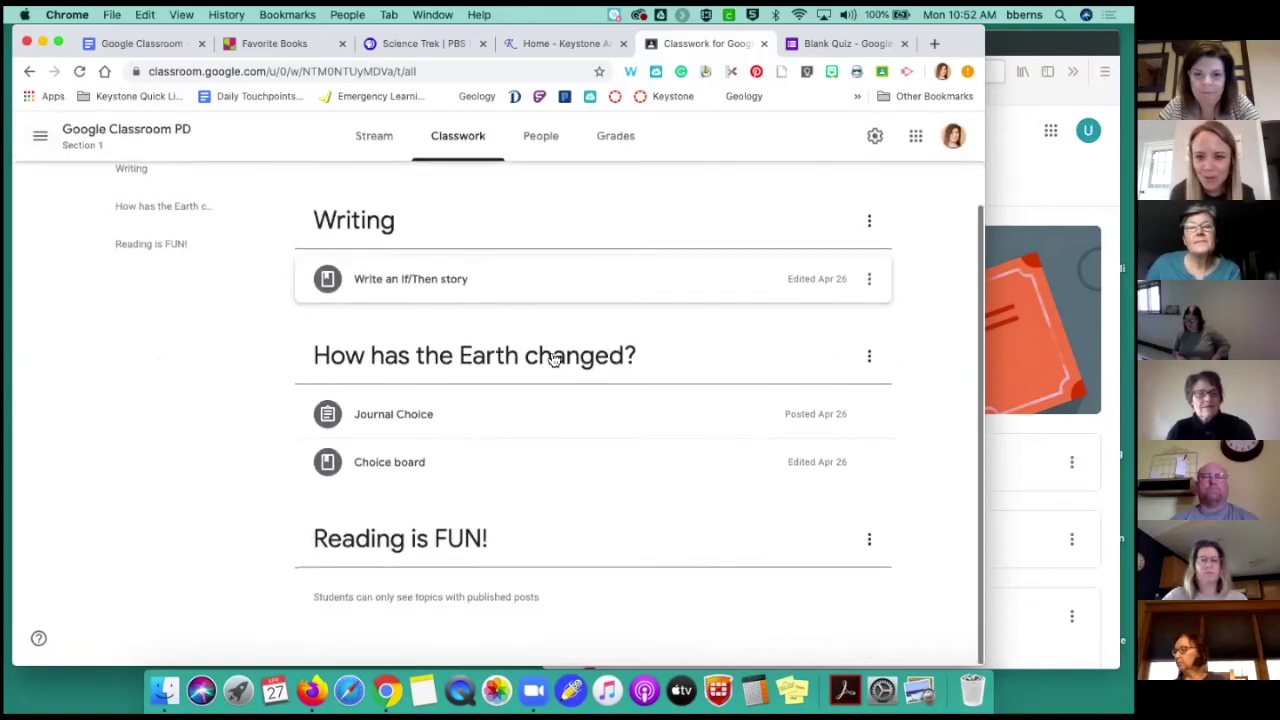
{"action": "scroll", "coordinate": [553, 358], "scroll_direction": "up", "scroll_amount": 1}
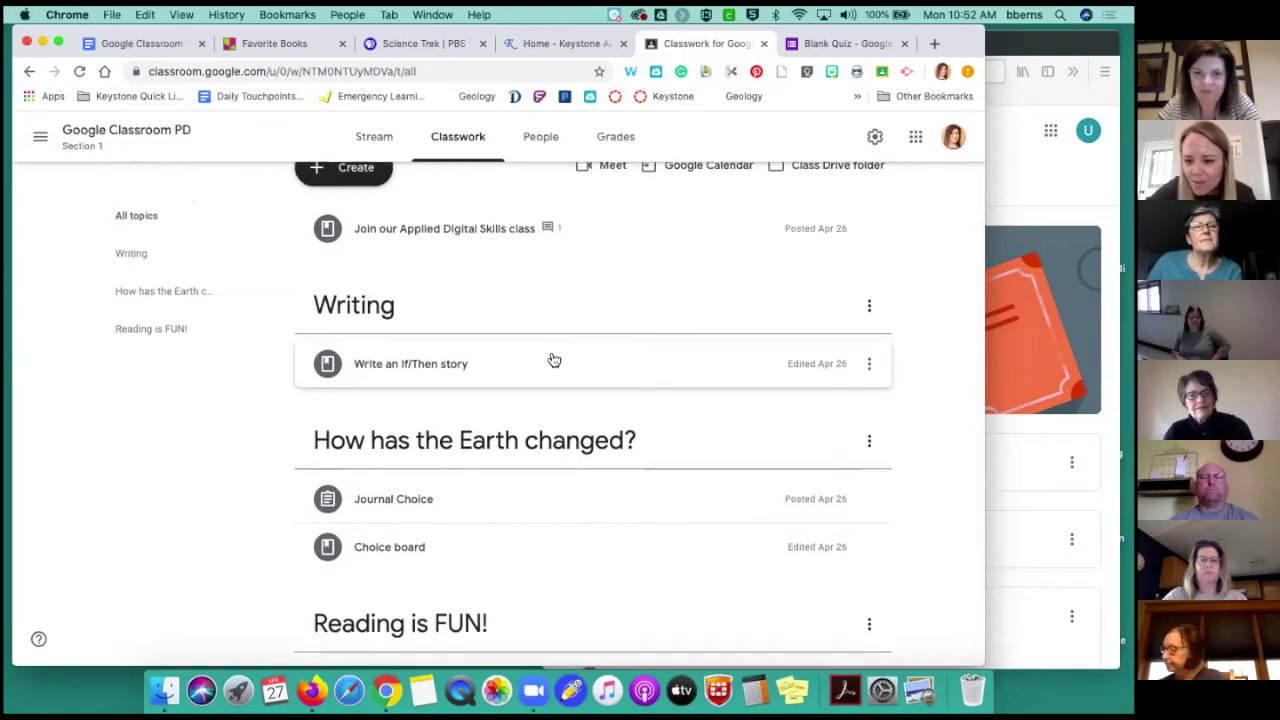
{"action": "scroll", "coordinate": [553, 358], "scroll_direction": "up", "scroll_amount": 1}
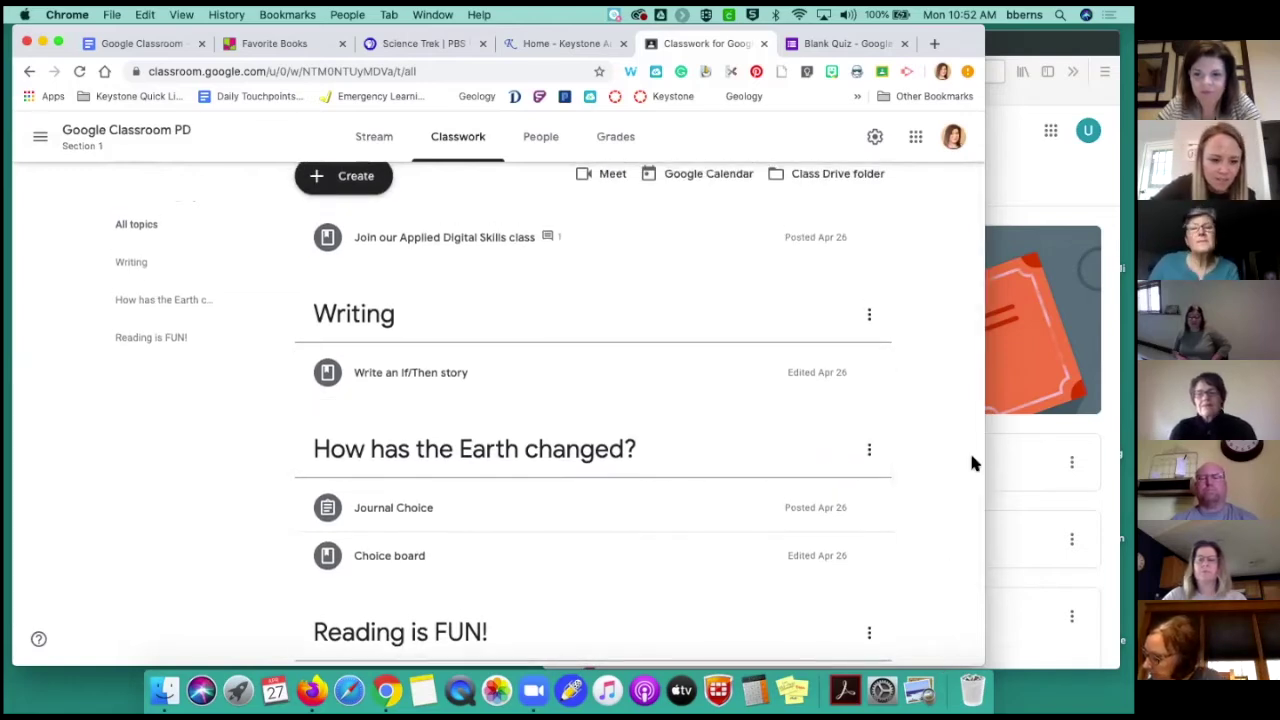
Start another quiz assignment and begin titling it 'Day of the'
{"action": "left_click", "coordinate": [786, 533]}
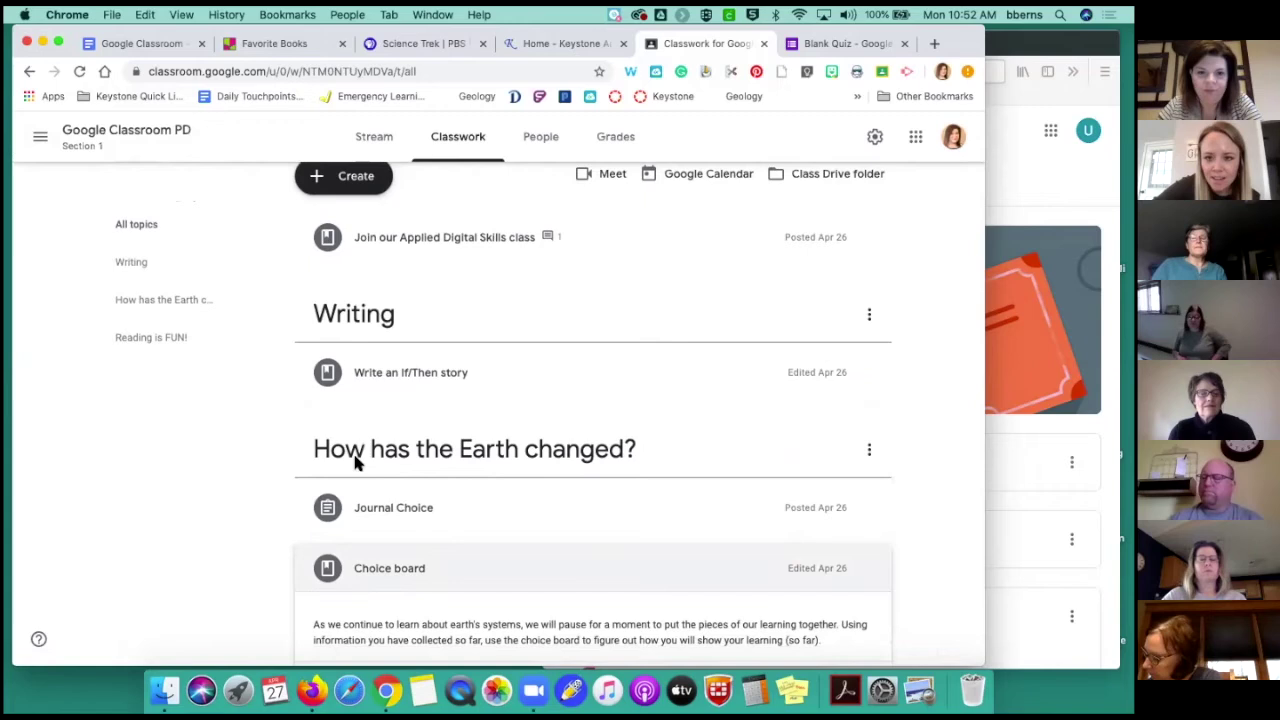
{"action": "left_click", "coordinate": [355, 186]}
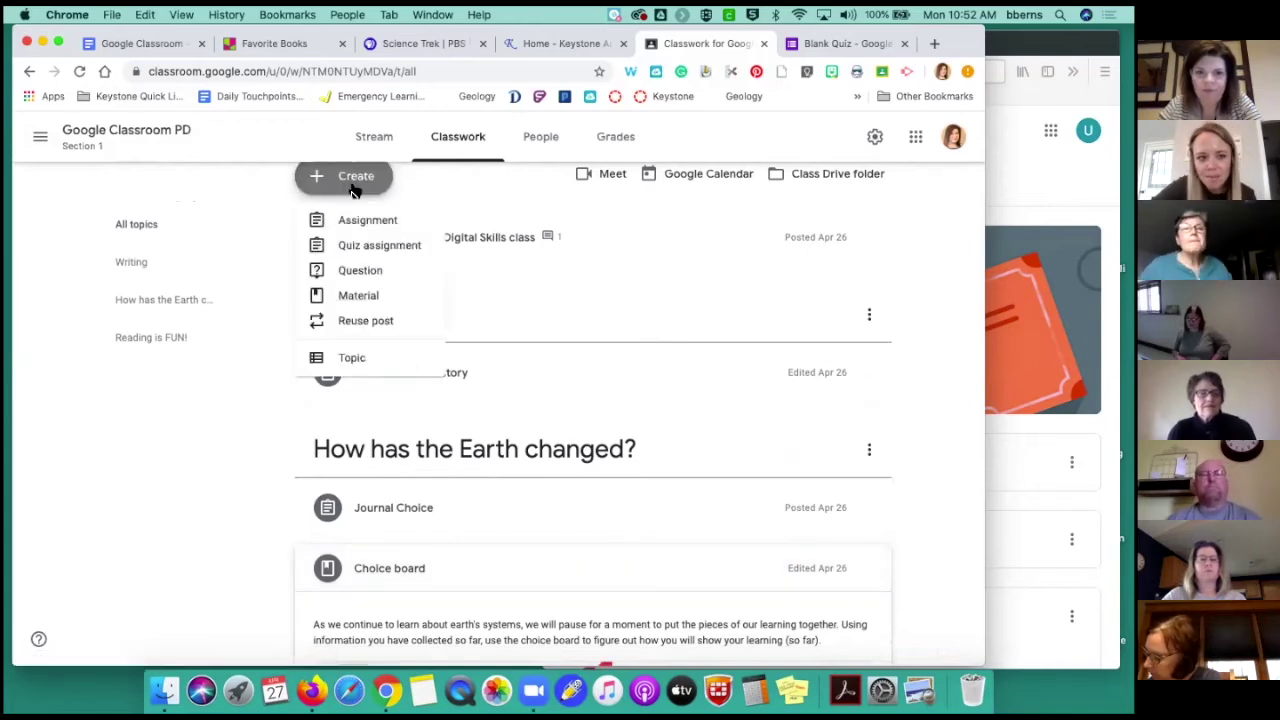
{"action": "scroll", "coordinate": [431, 222], "scroll_direction": "up", "scroll_amount": 1}
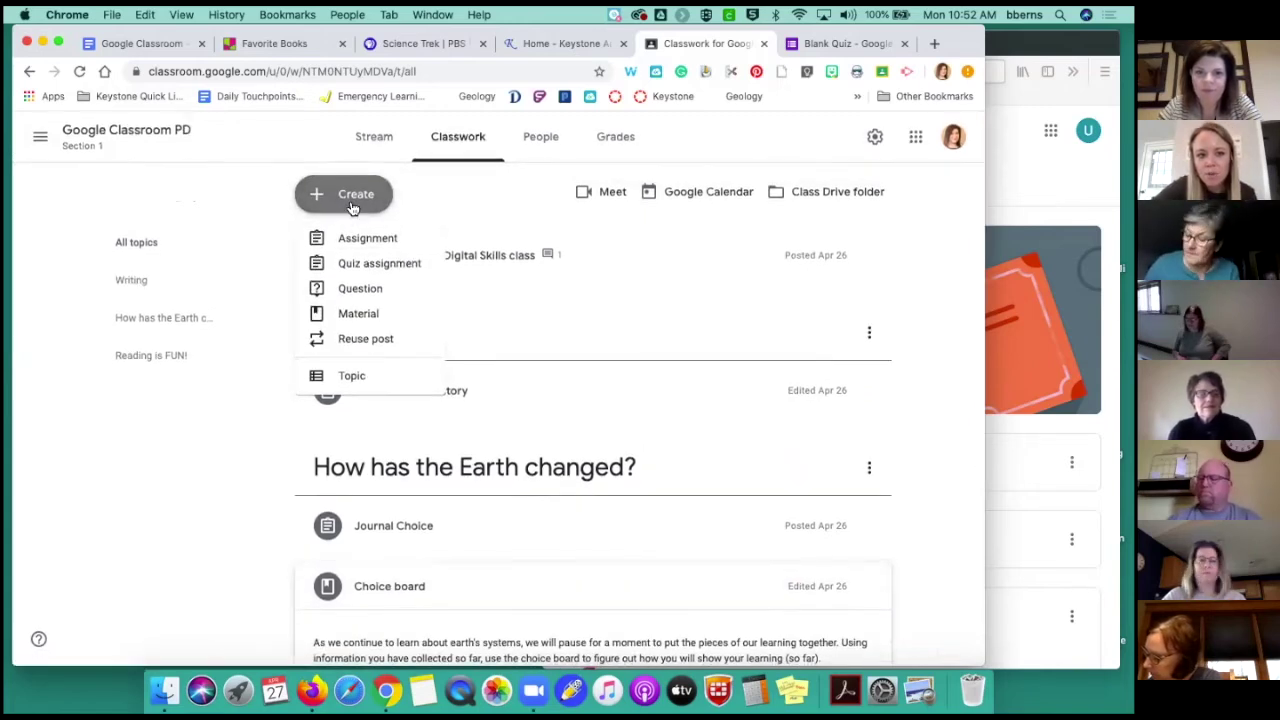
{"action": "left_click", "coordinate": [367, 268]}
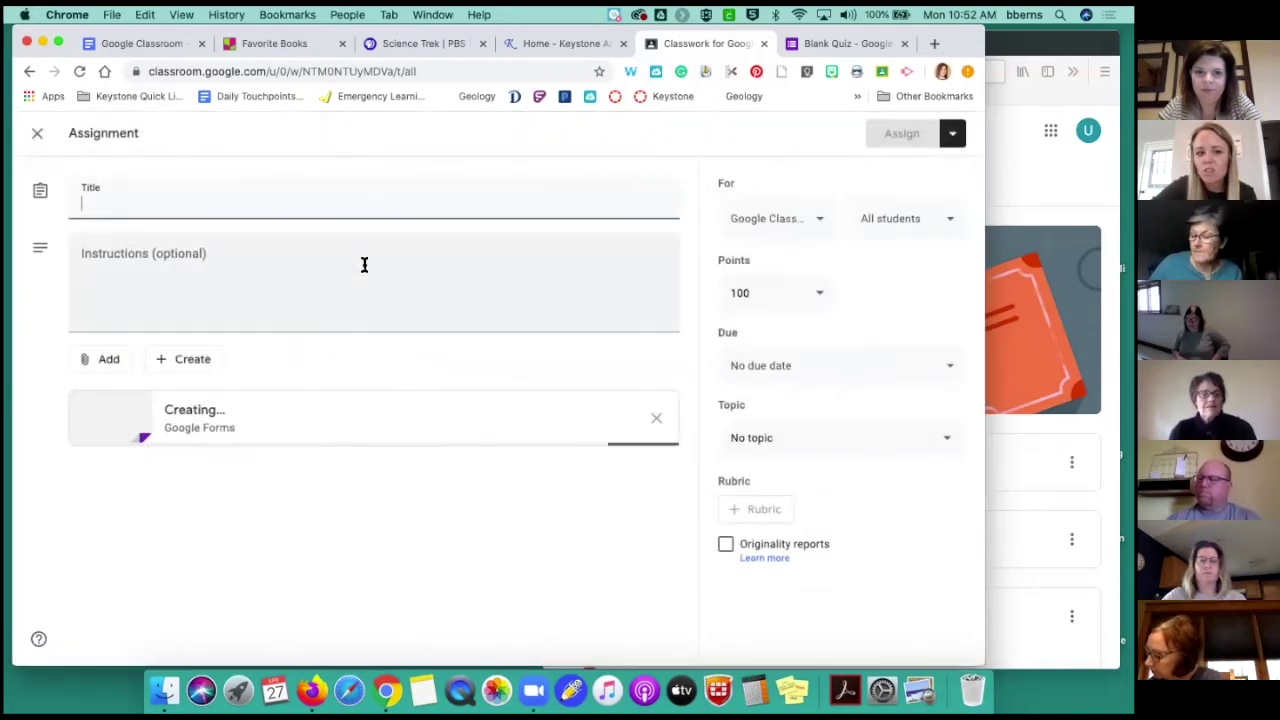
{"action": "left_click", "coordinate": [277, 197]}
{"action": "type", "text": "Day of the"}
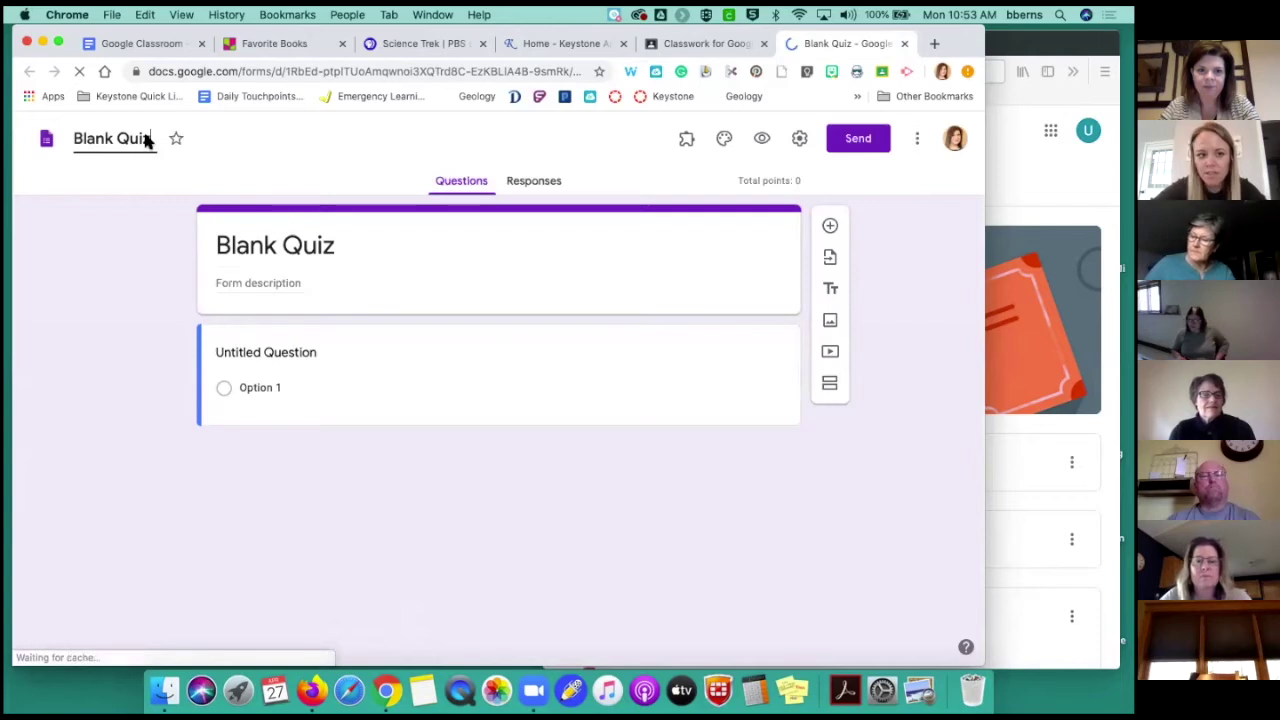
Rename the quiz form to 'Day of the Week' and close it, returning to Classroom
{"action": "left_click", "coordinate": [72, 140]}
{"action": "type", "text": "Day of the Week"}
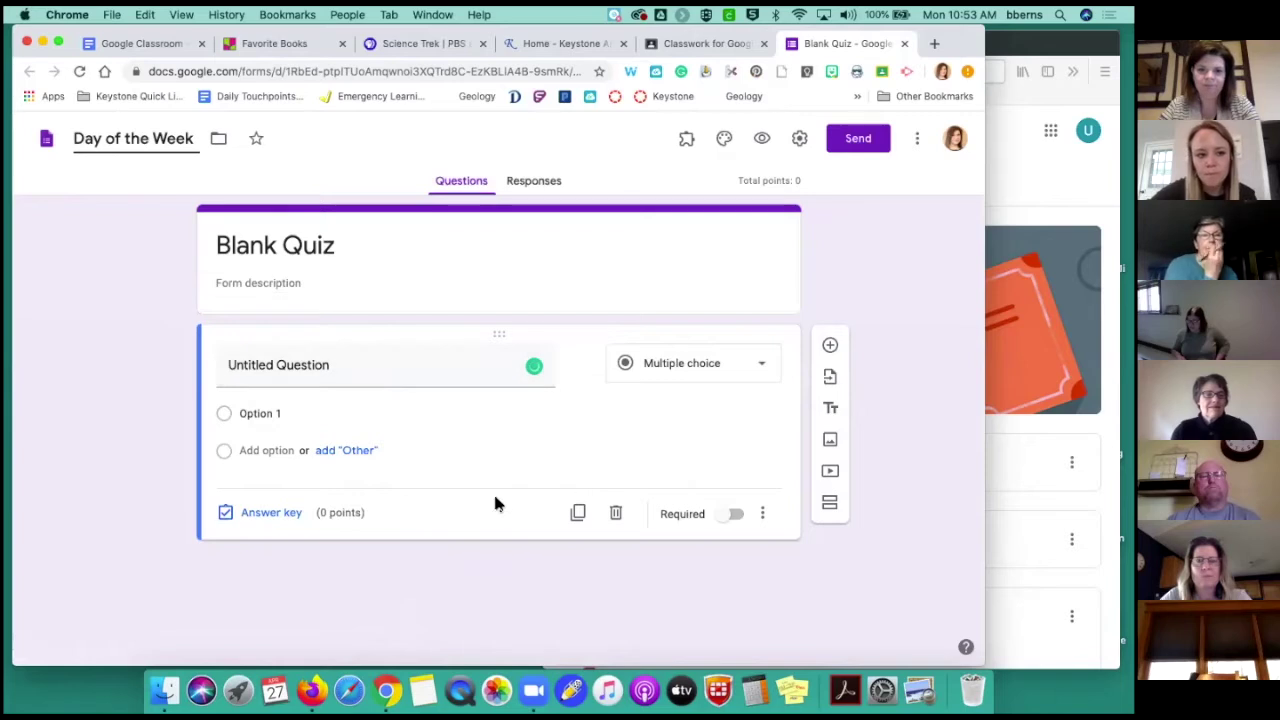
{"action": "left_click", "coordinate": [904, 45]}
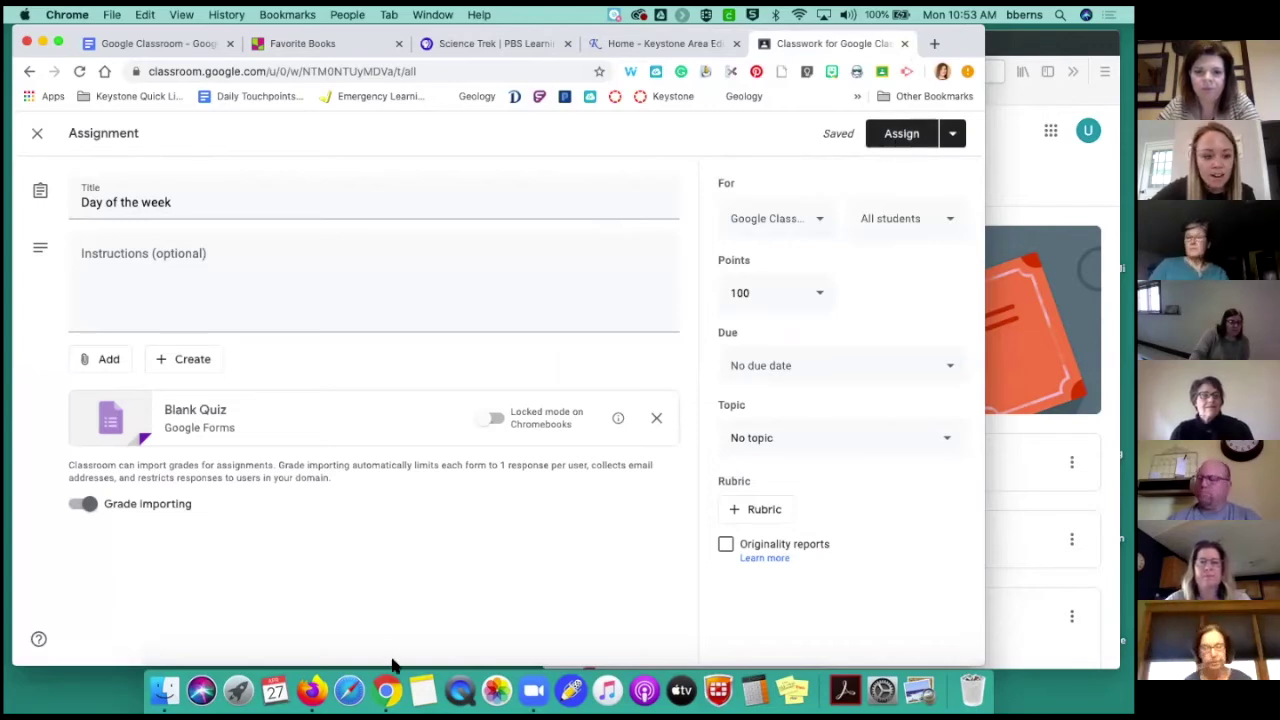
Choose to schedule the assignment and pick May 1, 2020 as the date
{"action": "left_click", "coordinate": [953, 138]}
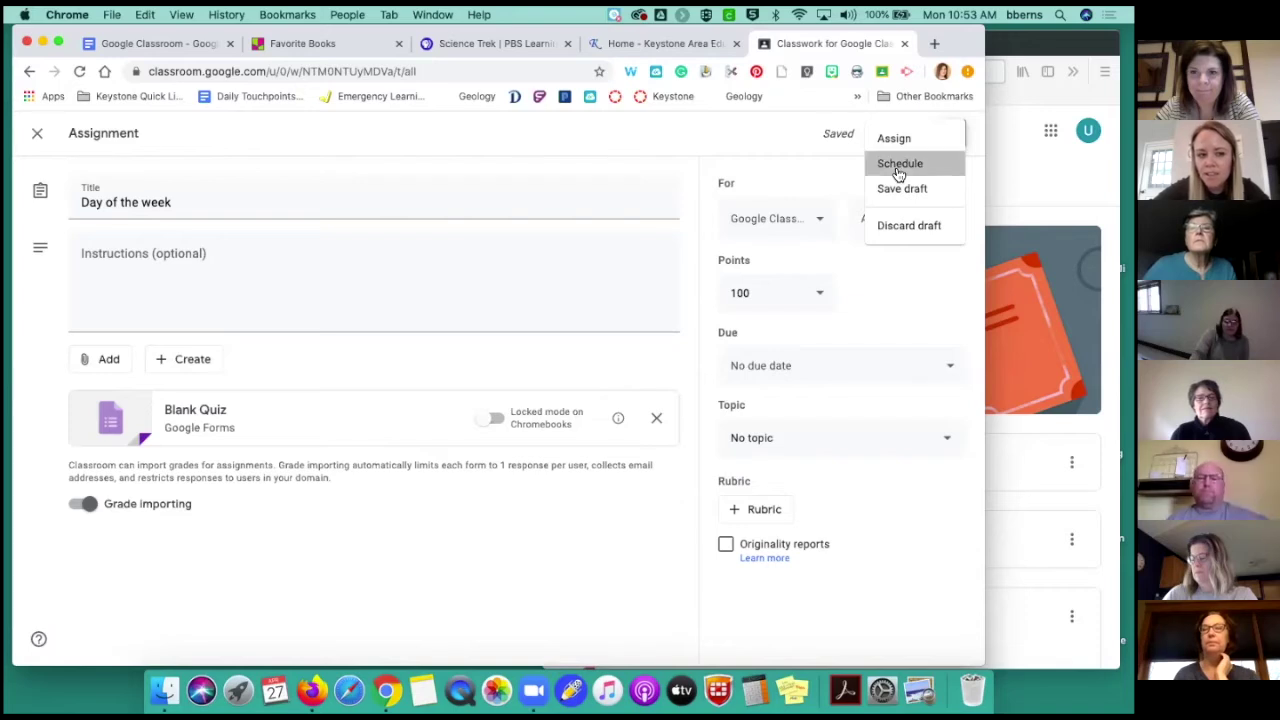
{"action": "left_click", "coordinate": [898, 165]}
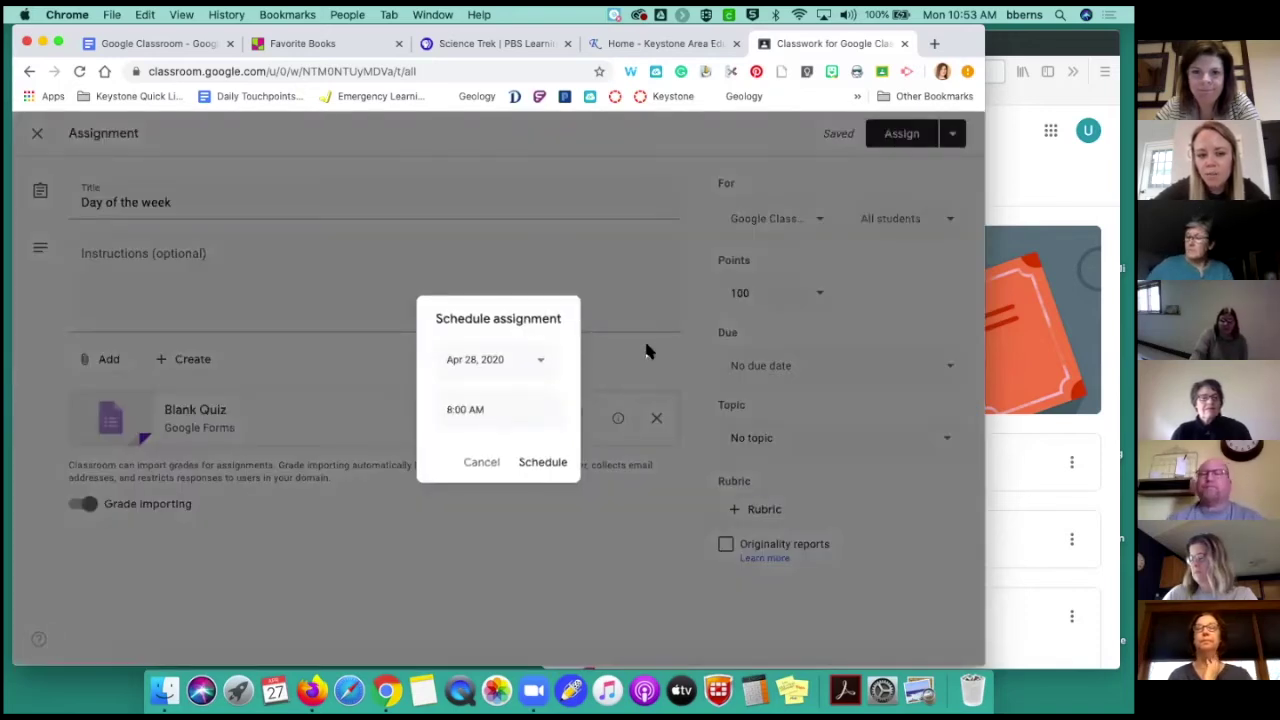
{"action": "left_click", "coordinate": [541, 364]}
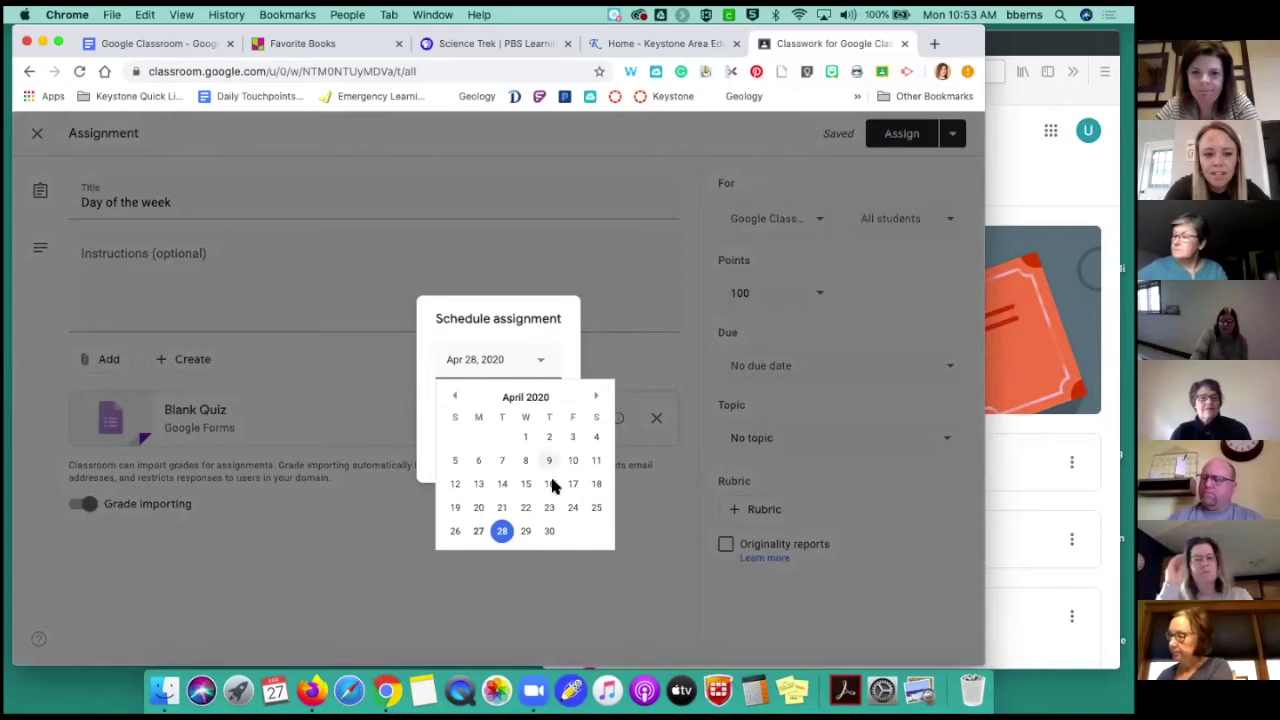
{"action": "left_click", "coordinate": [595, 400]}
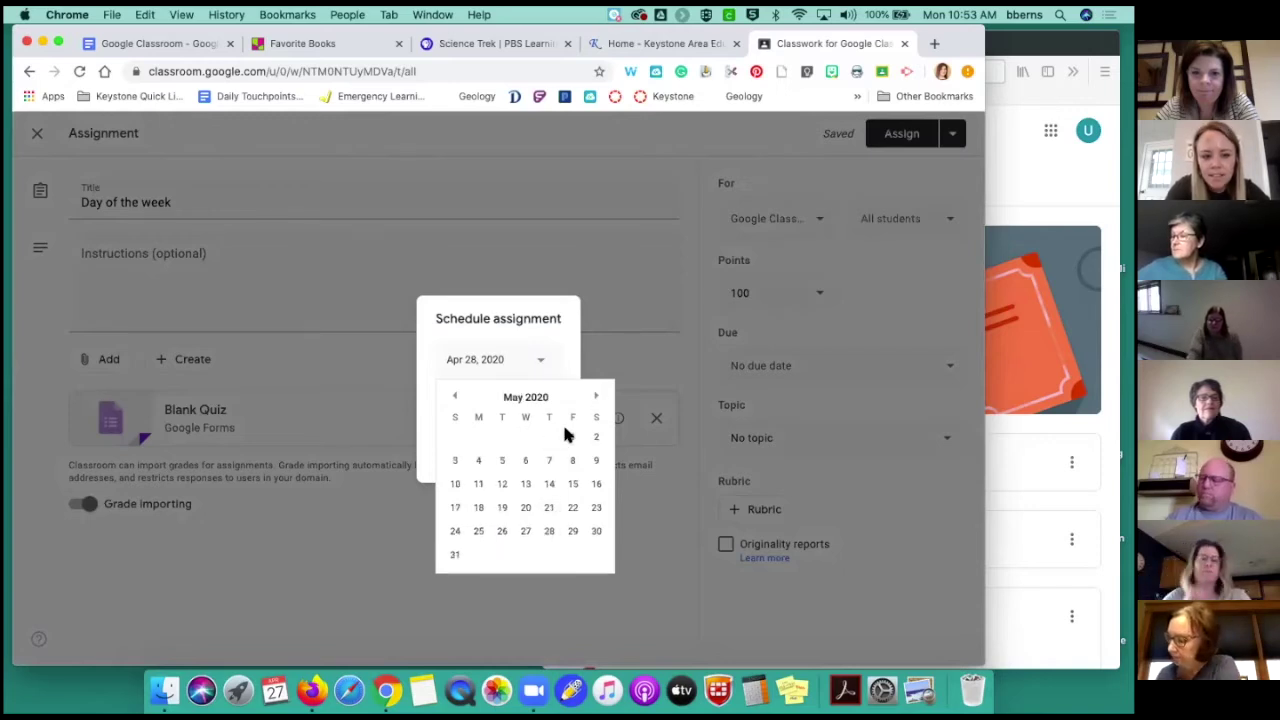
{"action": "left_click", "coordinate": [572, 436]}
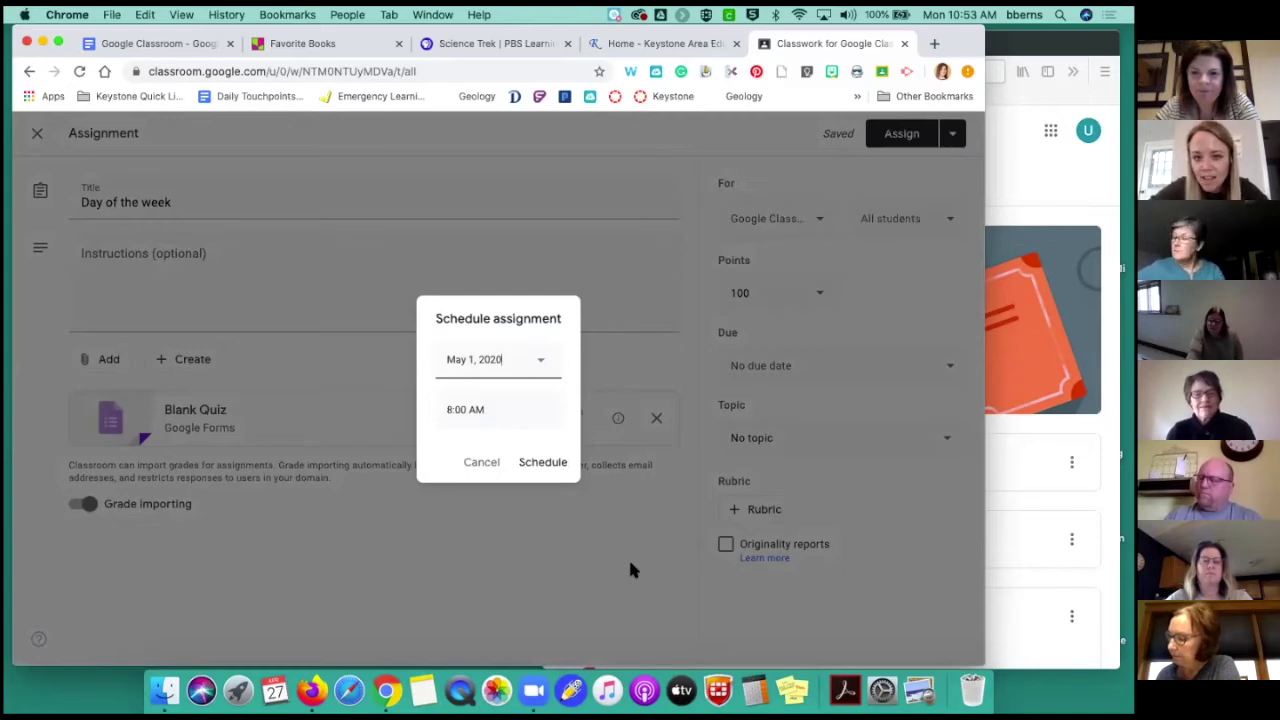
Set the scheduled time to 10:00 AM and confirm the schedule
{"action": "left_click", "coordinate": [462, 415]}
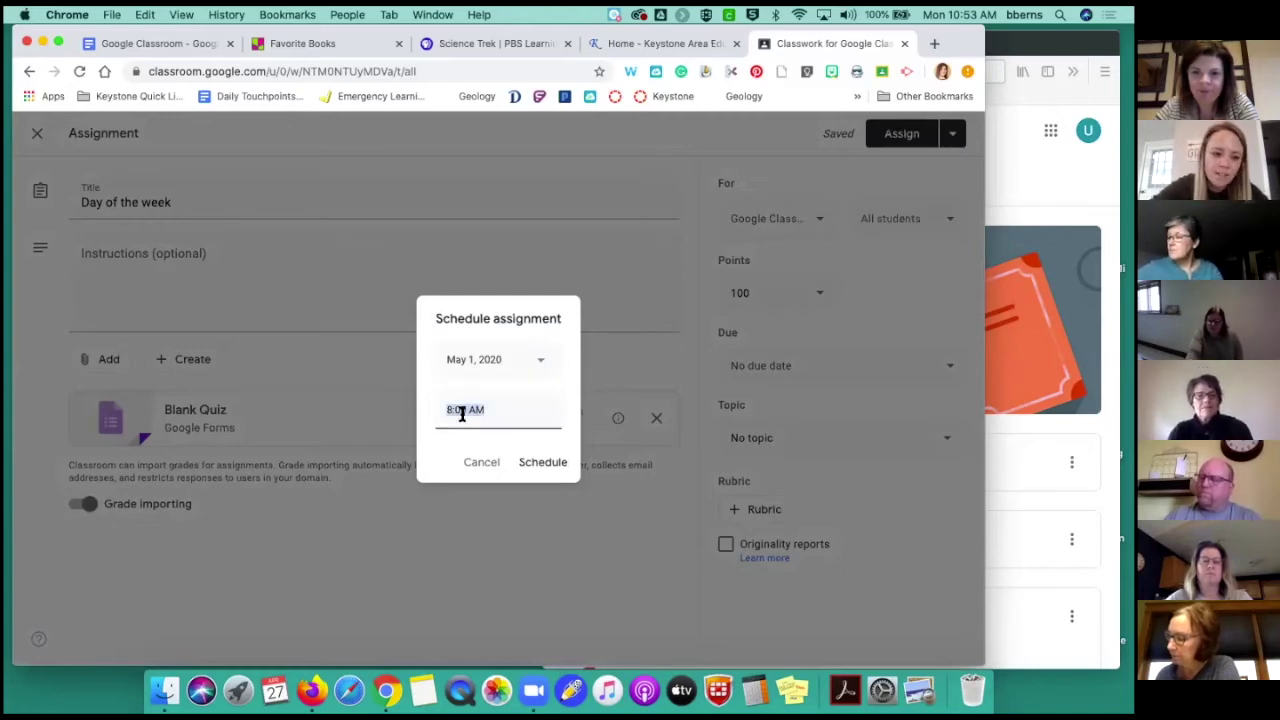
{"action": "type", "text": "1"}
{"action": "key", "text": "BackSpace"}
{"action": "type", "text": "10:0"}
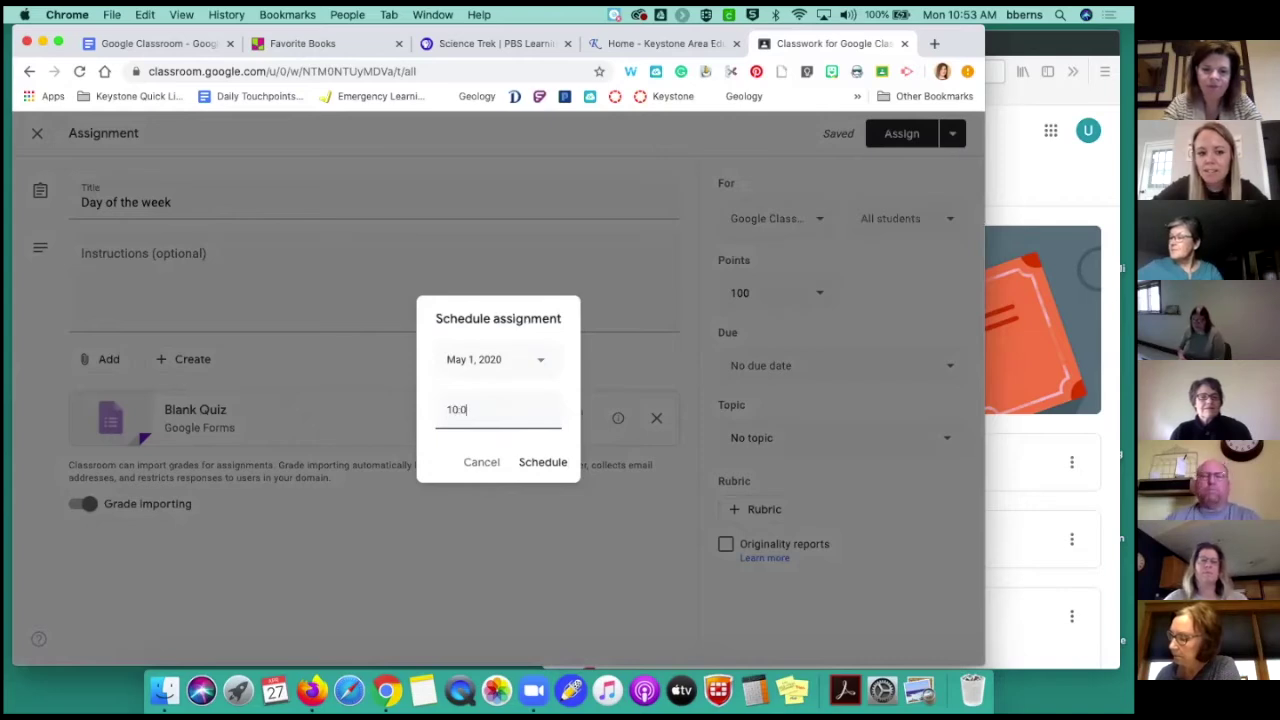
{"action": "type", "text": "0a m"}
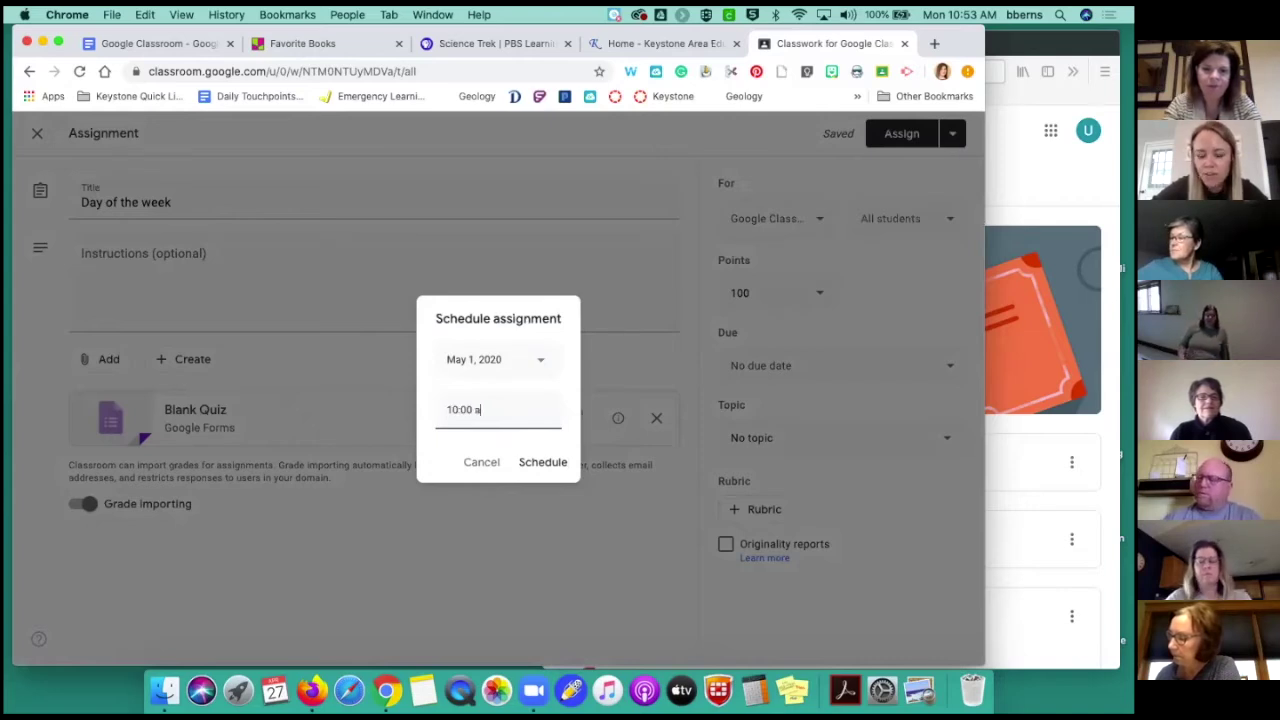
{"action": "left_click", "coordinate": [544, 464]}
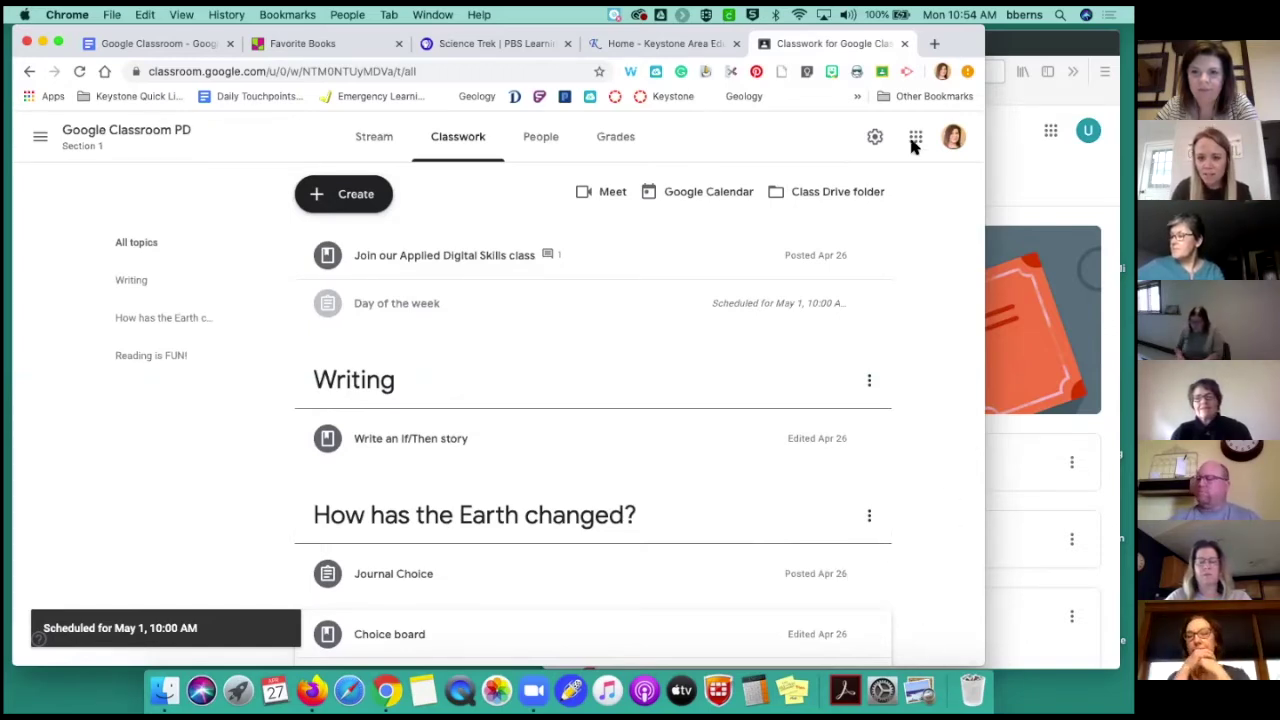
Expand the Day of the week post, open it for editing, and close the editor unchanged
{"action": "scroll", "coordinate": [400, 540], "scroll_direction": "down", "scroll_amount": 2}
{"action": "left_click", "coordinate": [397, 545]}
{"action": "scroll", "coordinate": [397, 549], "scroll_direction": "up", "scroll_amount": 5}
{"action": "scroll", "coordinate": [397, 549], "scroll_direction": "up", "scroll_amount": 2}
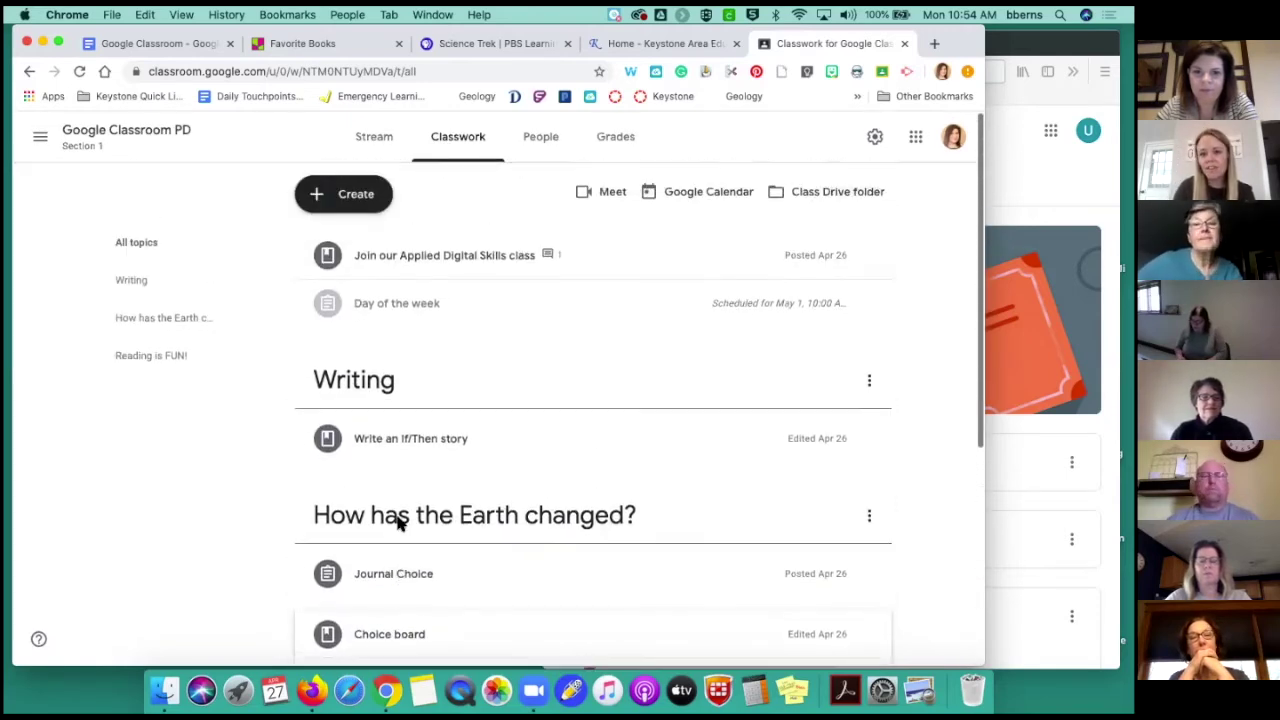
{"action": "left_click", "coordinate": [388, 312]}
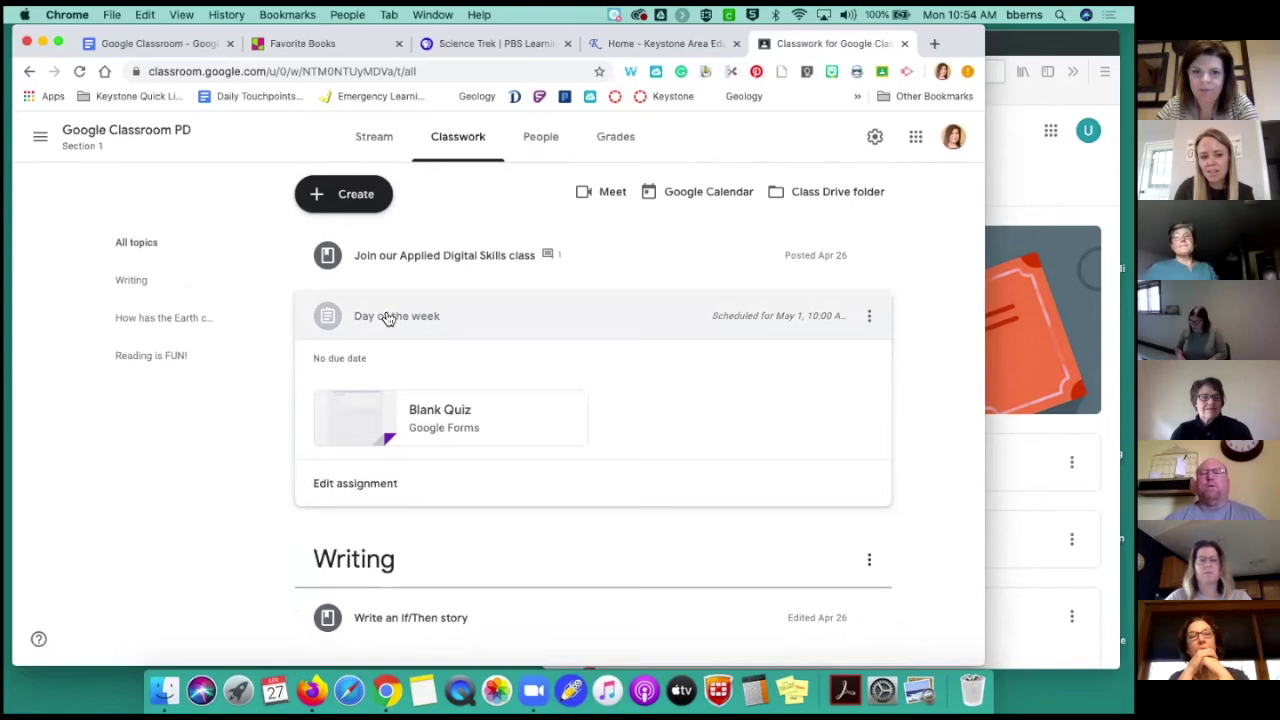
{"action": "left_click", "coordinate": [871, 316]}
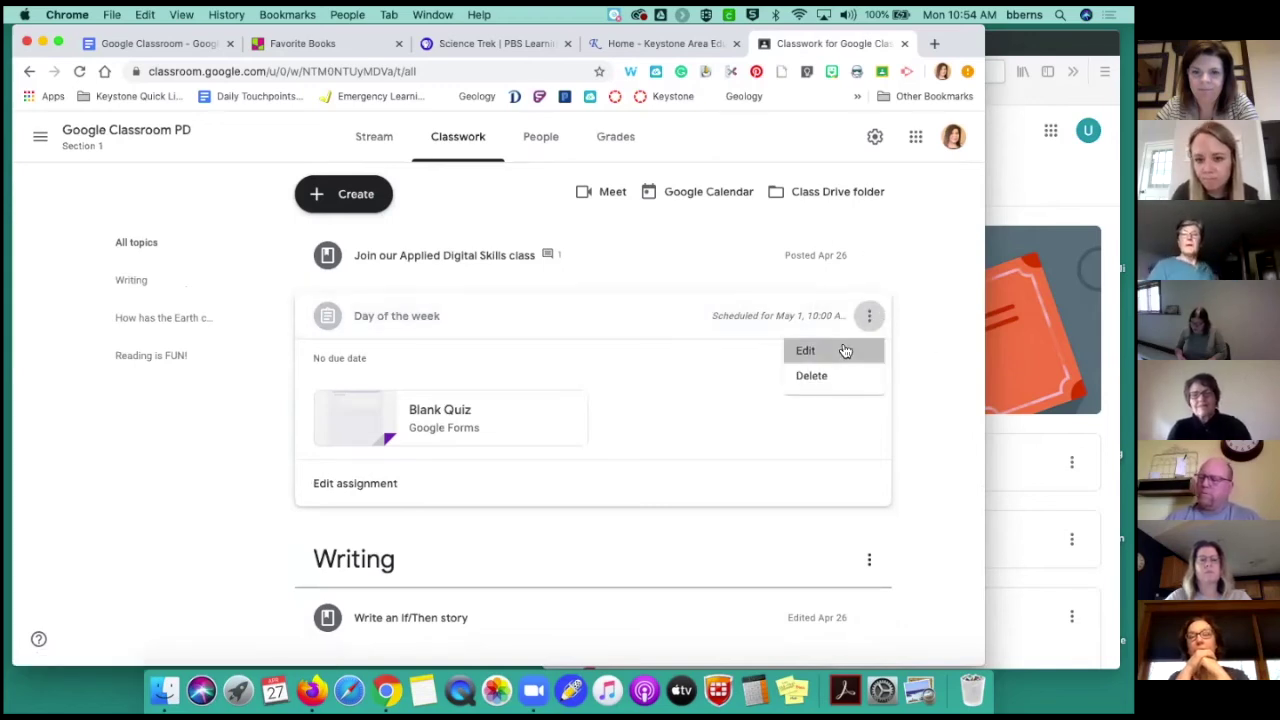
{"action": "left_click", "coordinate": [843, 349]}
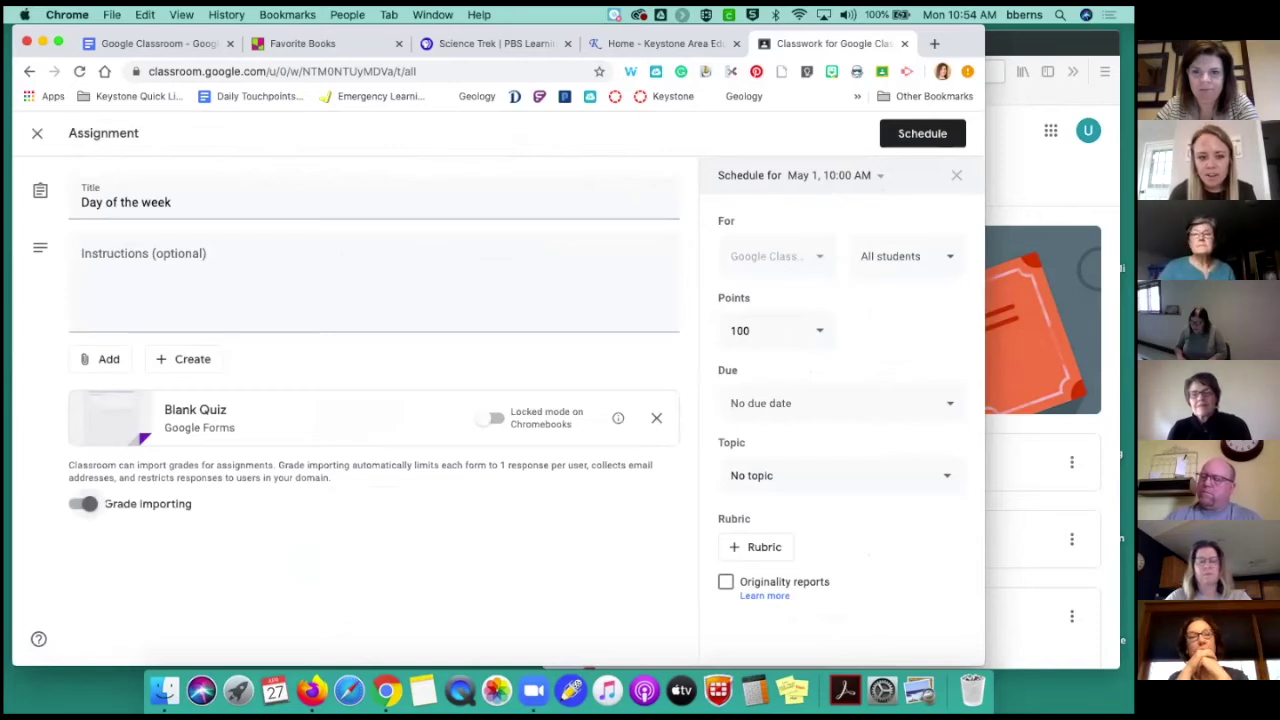
{"action": "left_click", "coordinate": [38, 135]}
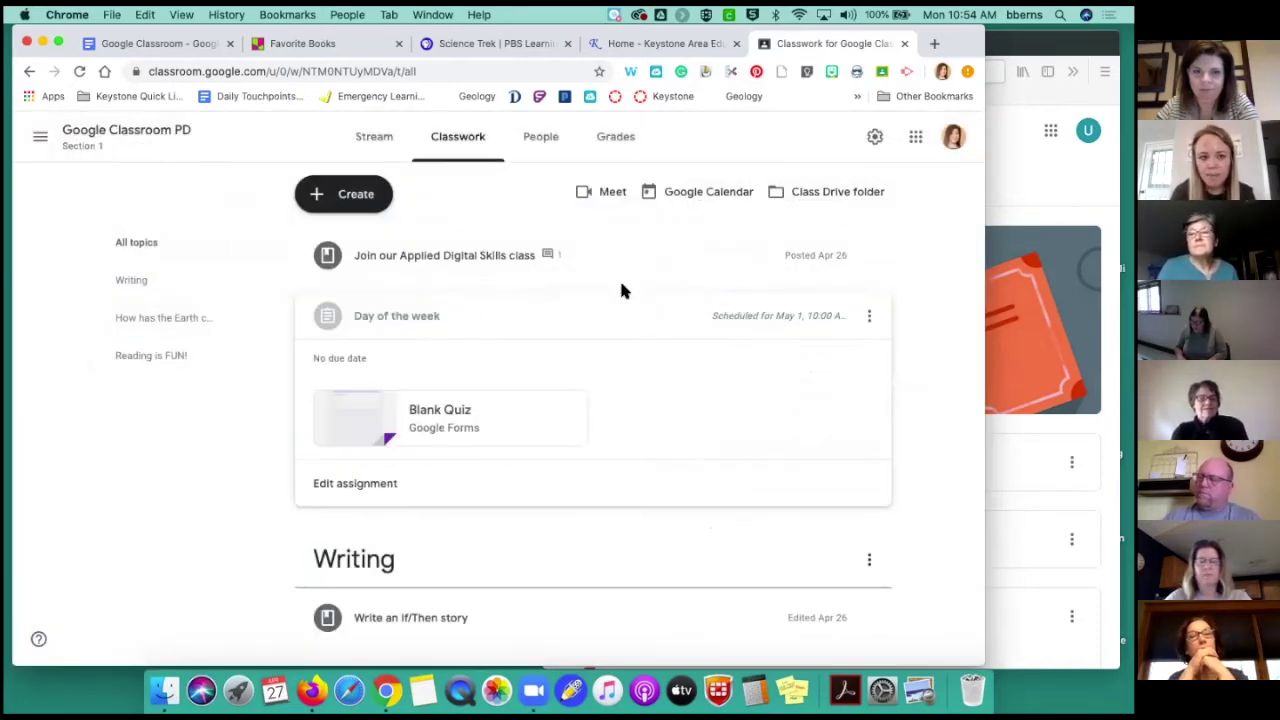
Start a new blank assignment from the Create menu
{"action": "left_click", "coordinate": [375, 206]}
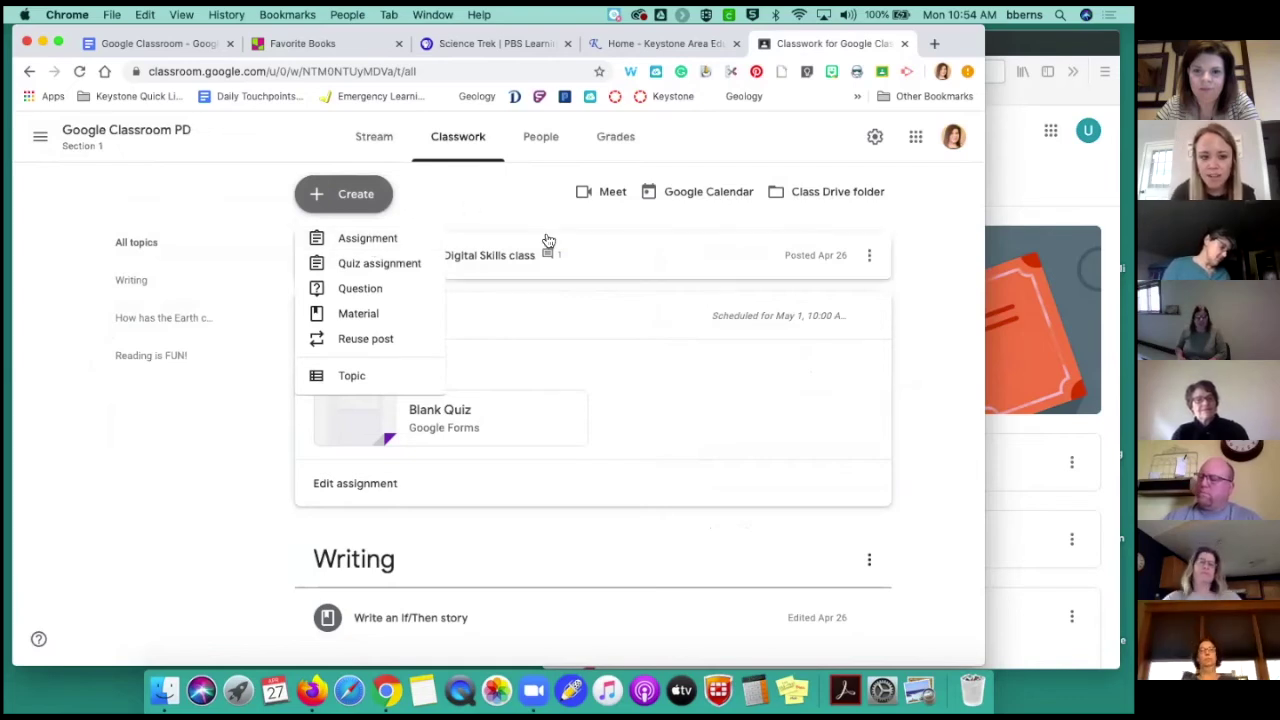
{"action": "left_click", "coordinate": [507, 204]}
{"action": "scroll", "coordinate": [507, 204], "scroll_direction": "down", "scroll_amount": 5}
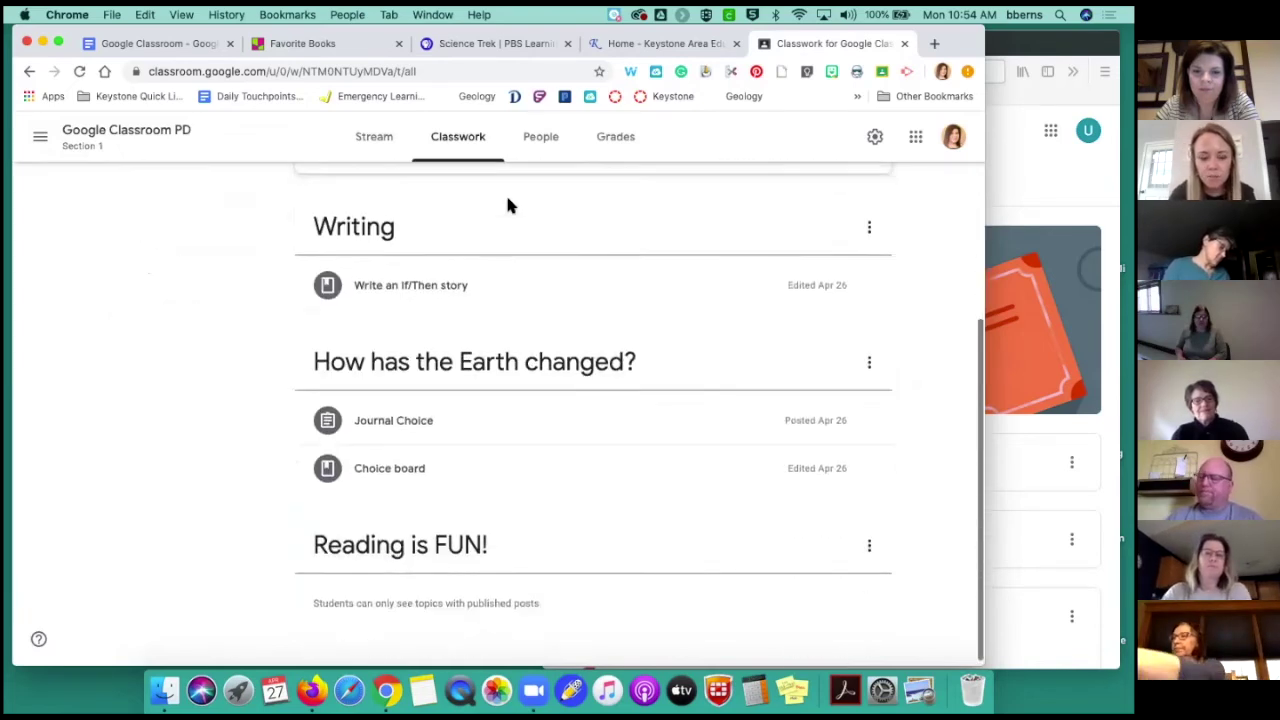
{"action": "scroll", "coordinate": [507, 204], "scroll_direction": "up", "scroll_amount": 5}
{"action": "left_click", "coordinate": [370, 205]}
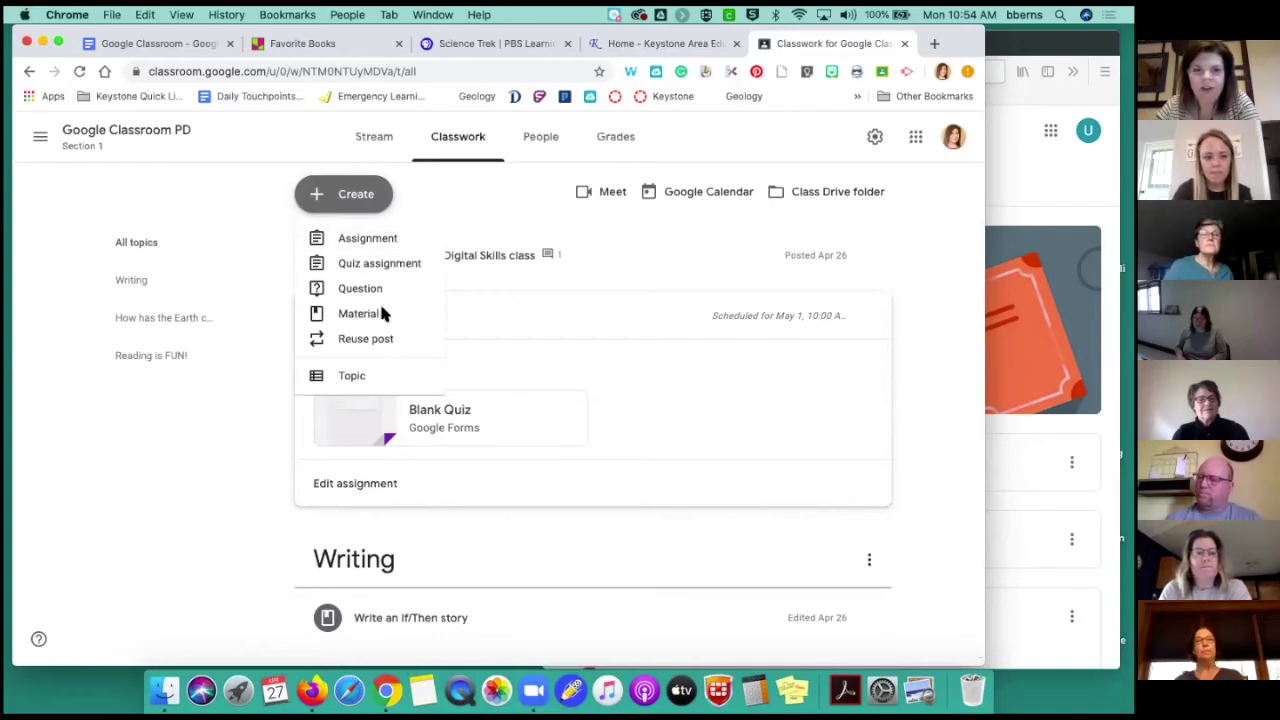
{"action": "left_click", "coordinate": [359, 239]}
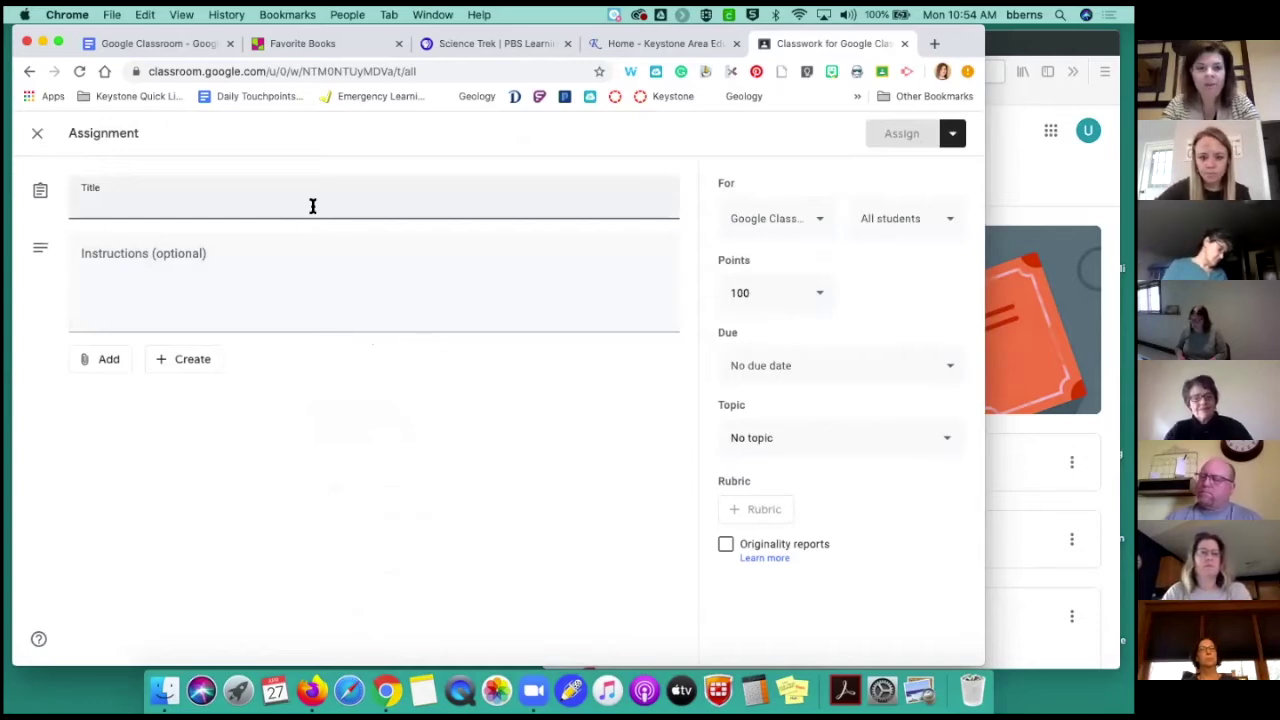
Title the assignment 'Choice Board', attach the Blank Quiz from Google Drive, and save it as a draft
{"action": "type", "text": "Choi"}
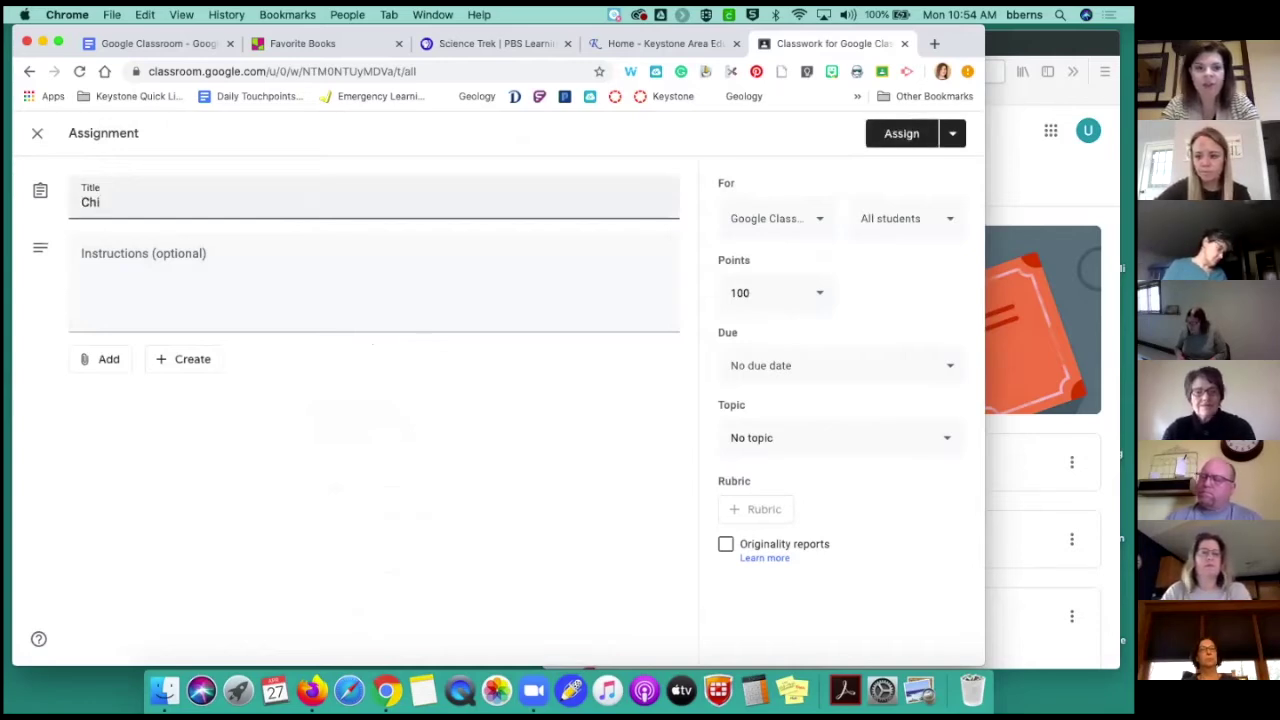
{"action": "type", "text": "ce Board"}
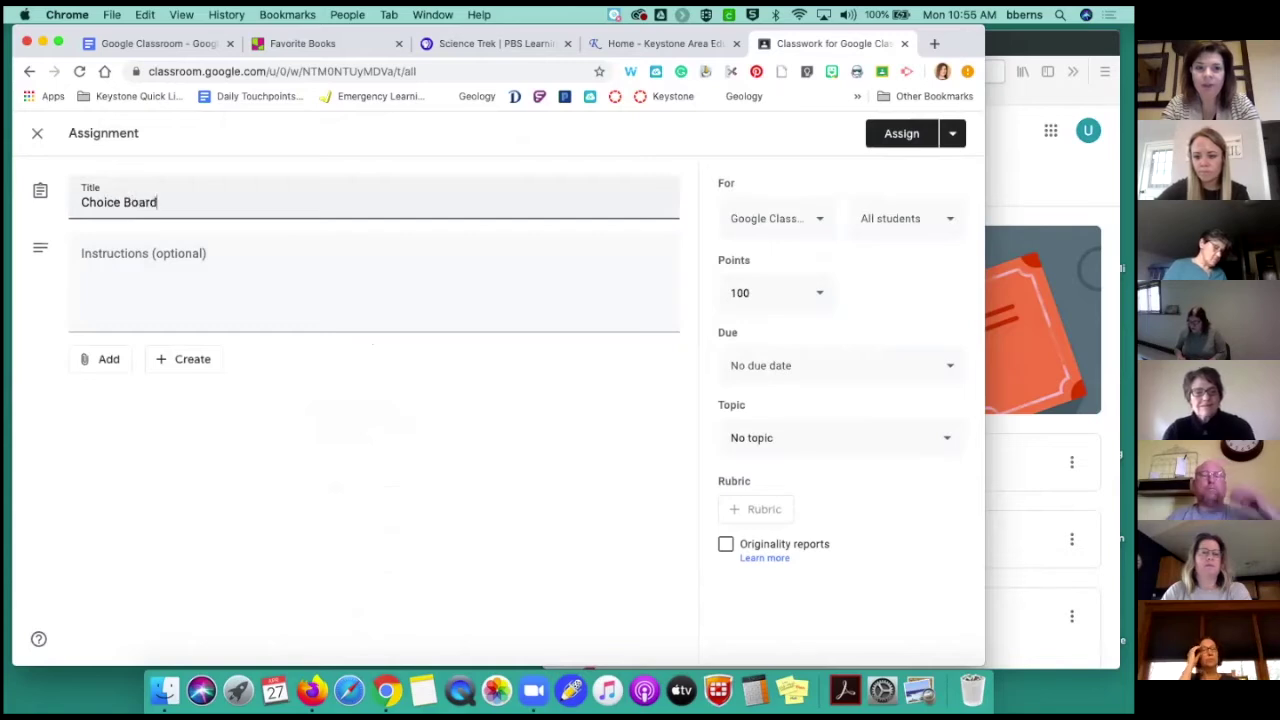
{"action": "left_click", "coordinate": [296, 272]}
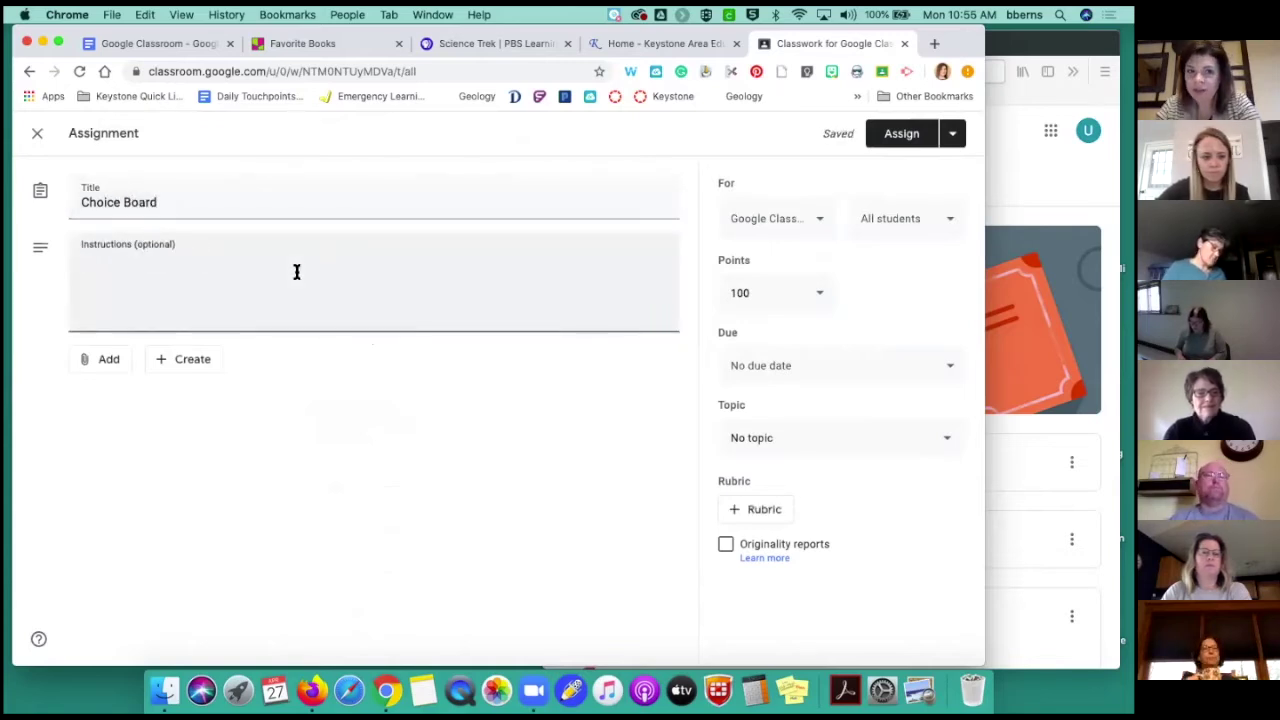
{"action": "left_click", "coordinate": [108, 366]}
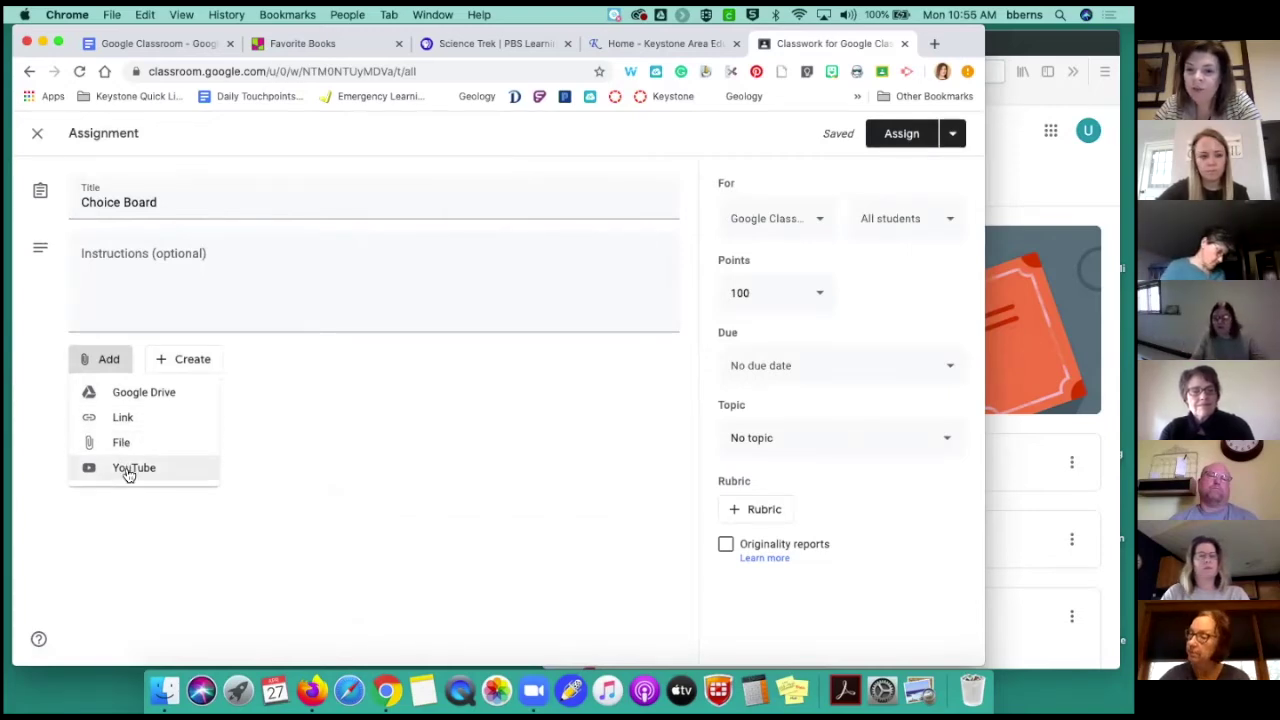
{"action": "left_click", "coordinate": [123, 396]}
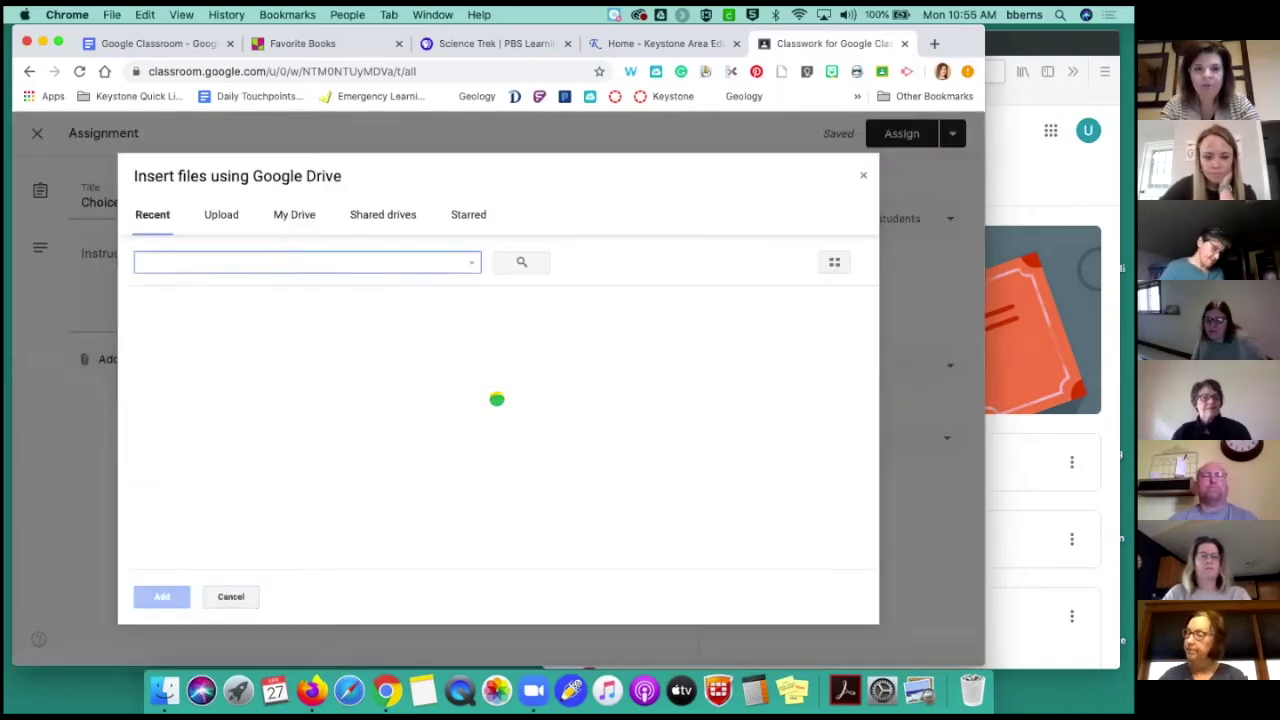
{"action": "double_click", "coordinate": [160, 371]}
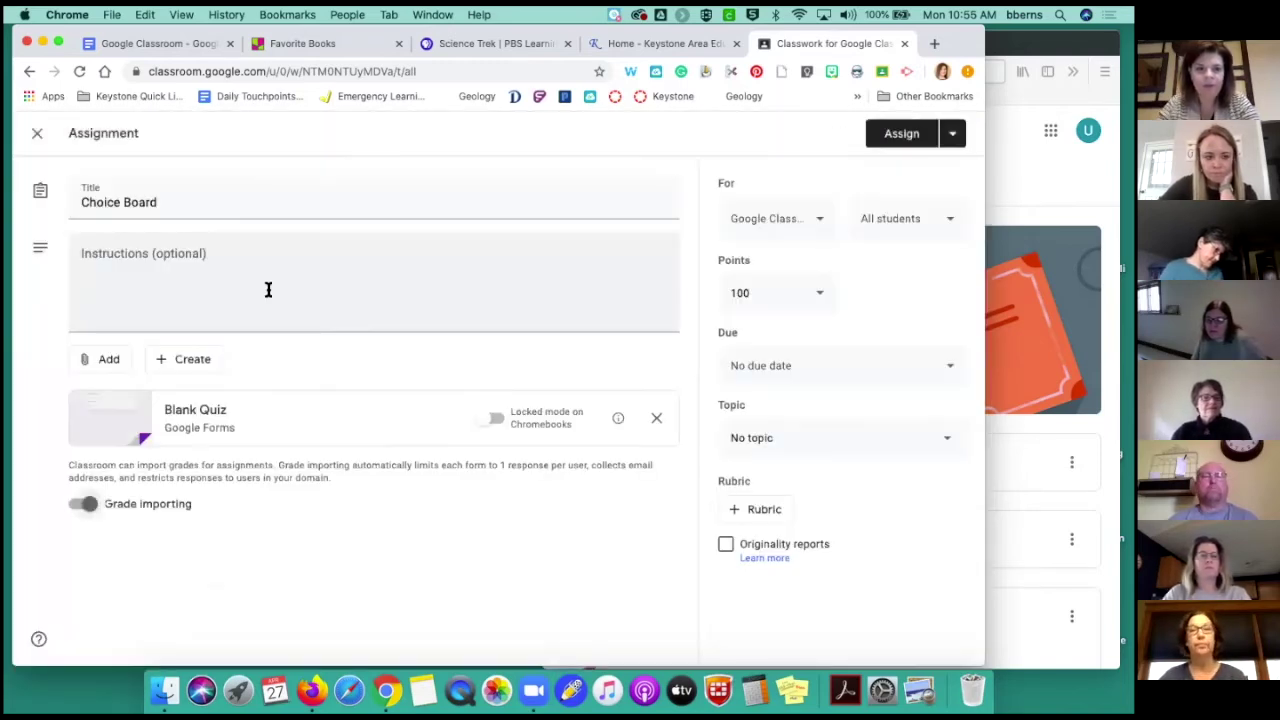
{"action": "left_click", "coordinate": [36, 136]}
{"action": "left_click", "coordinate": [358, 197]}
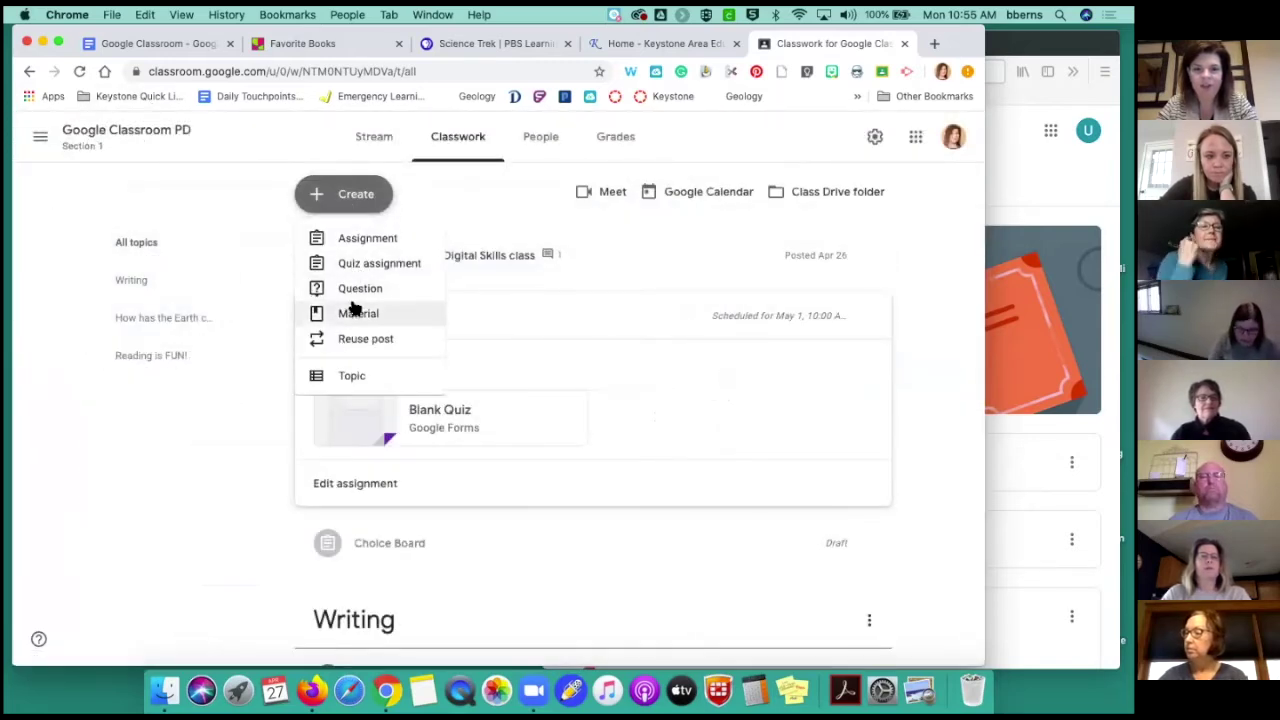
Create a 'Choice board' assignment and attach the Science Choice Board doc found by searching Drive for 'science'
{"action": "left_click", "coordinate": [347, 244]}
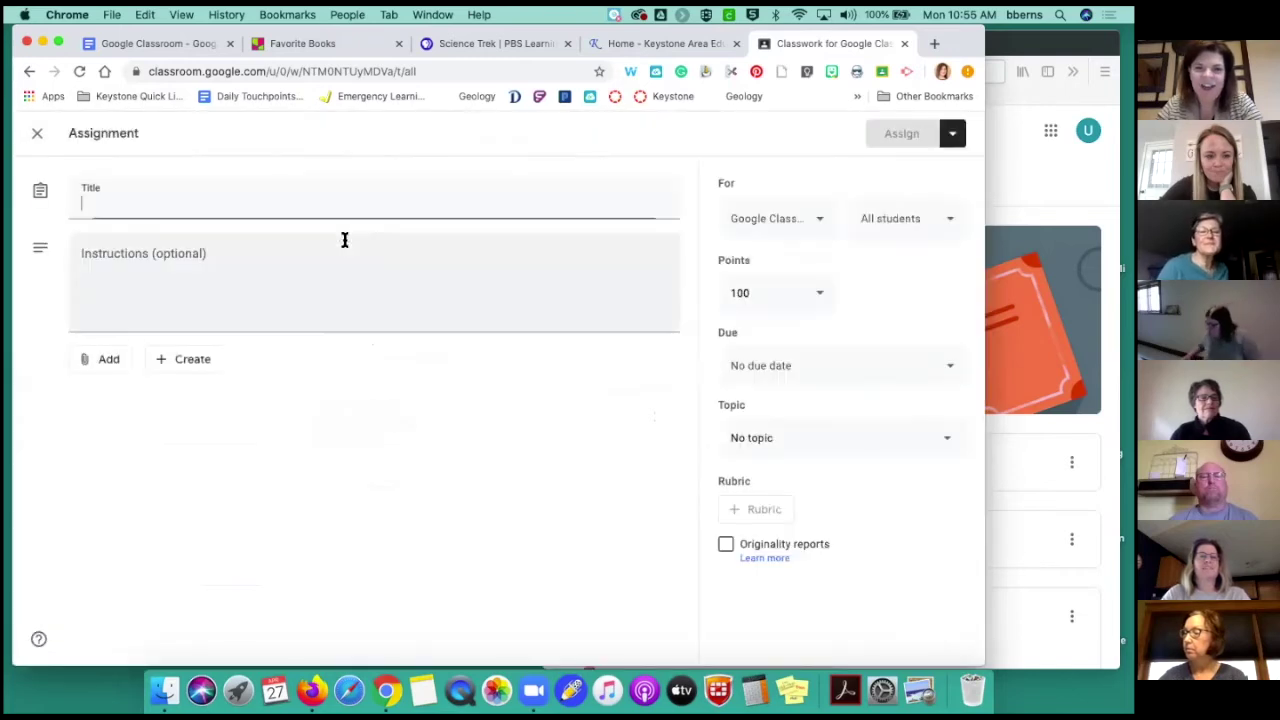
{"action": "type", "text": "Choice board"}
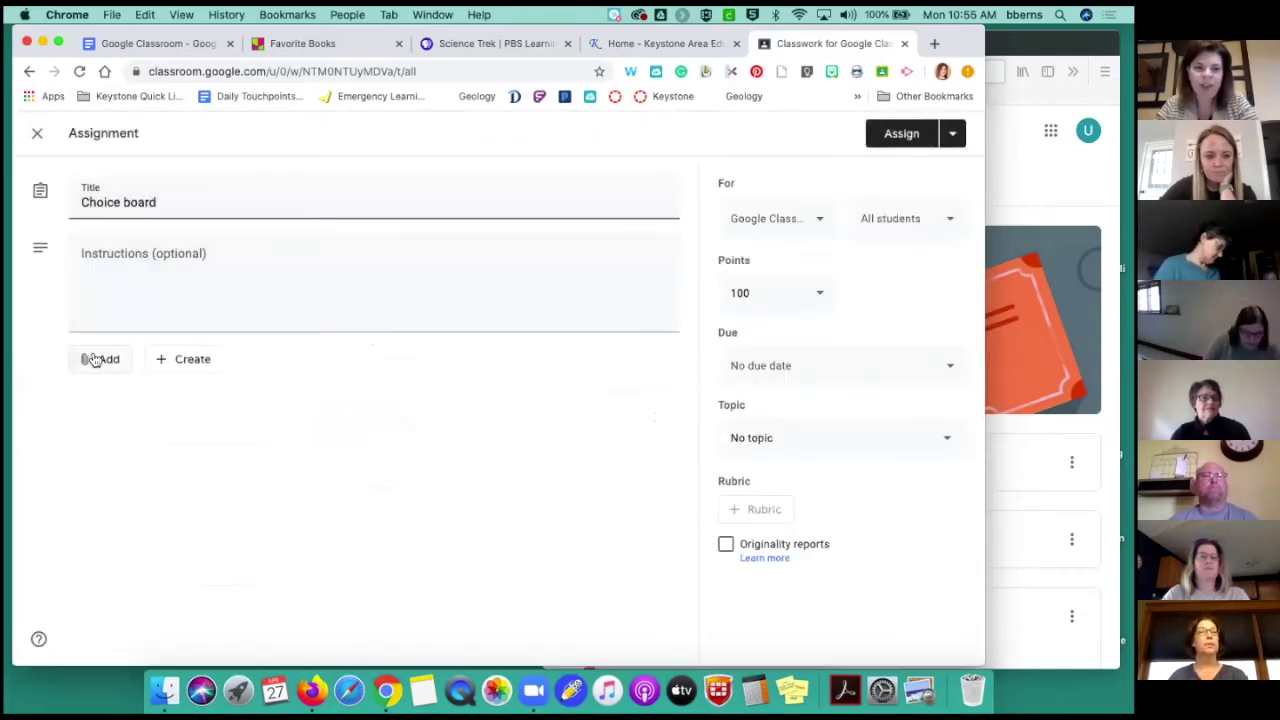
{"action": "left_click", "coordinate": [110, 360]}
{"action": "left_click", "coordinate": [118, 394]}
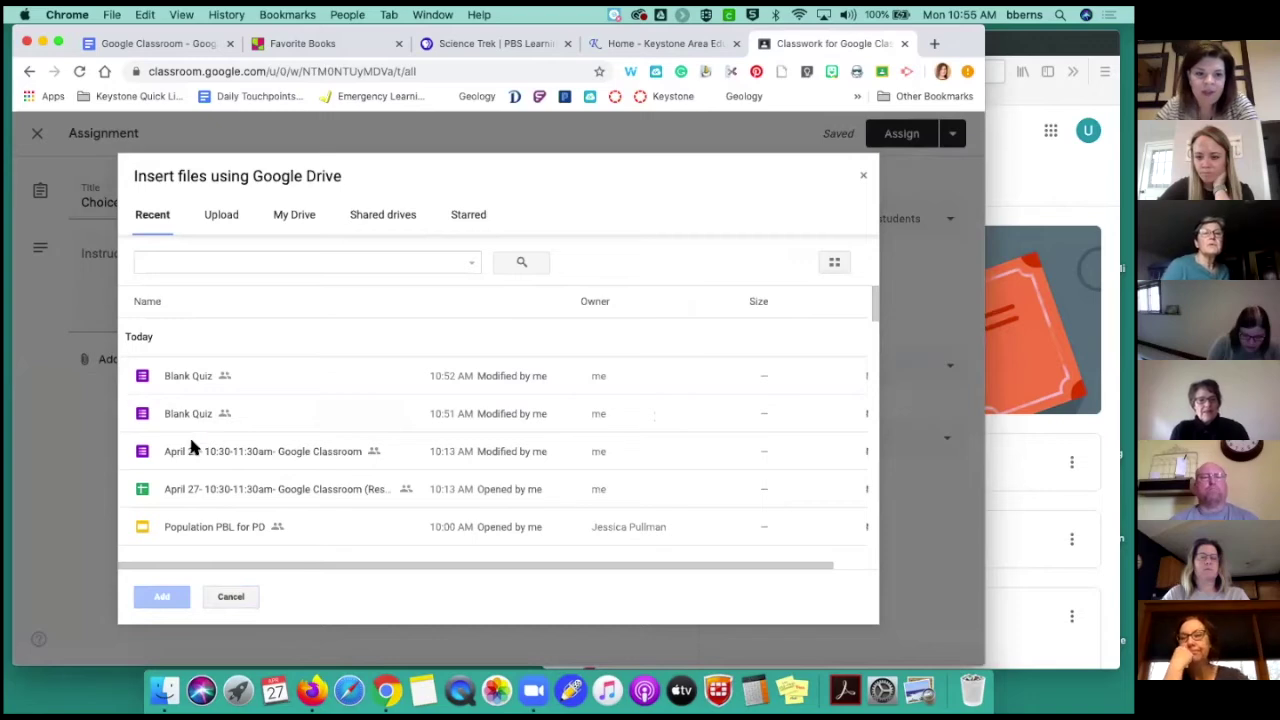
{"action": "left_click", "coordinate": [156, 264]}
{"action": "type", "text": "s"}
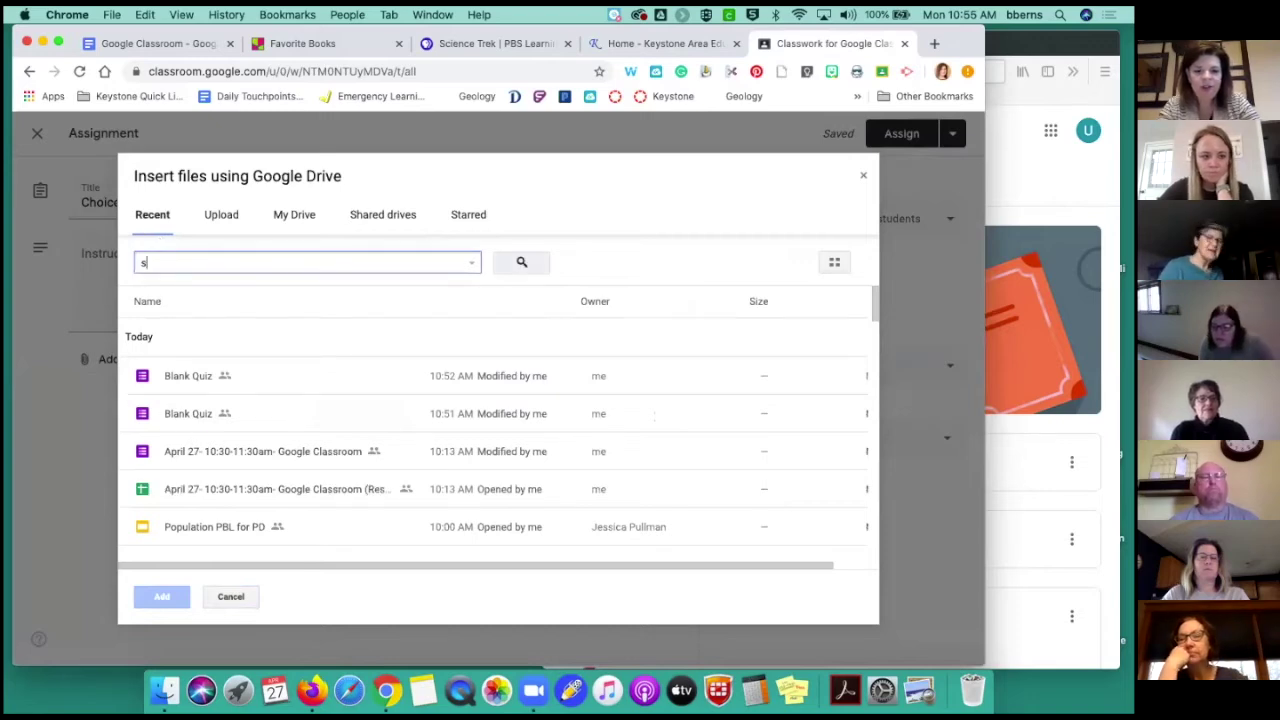
{"action": "type", "text": "cience"}
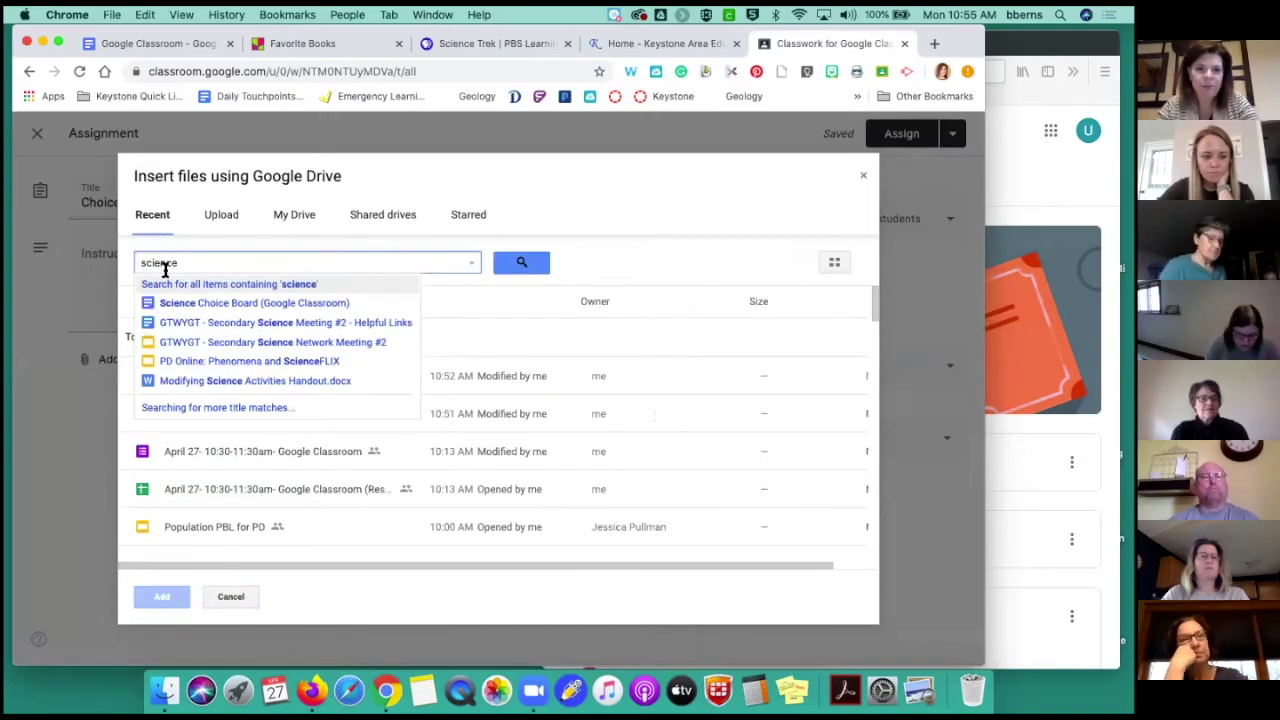
{"action": "left_click", "coordinate": [181, 302]}
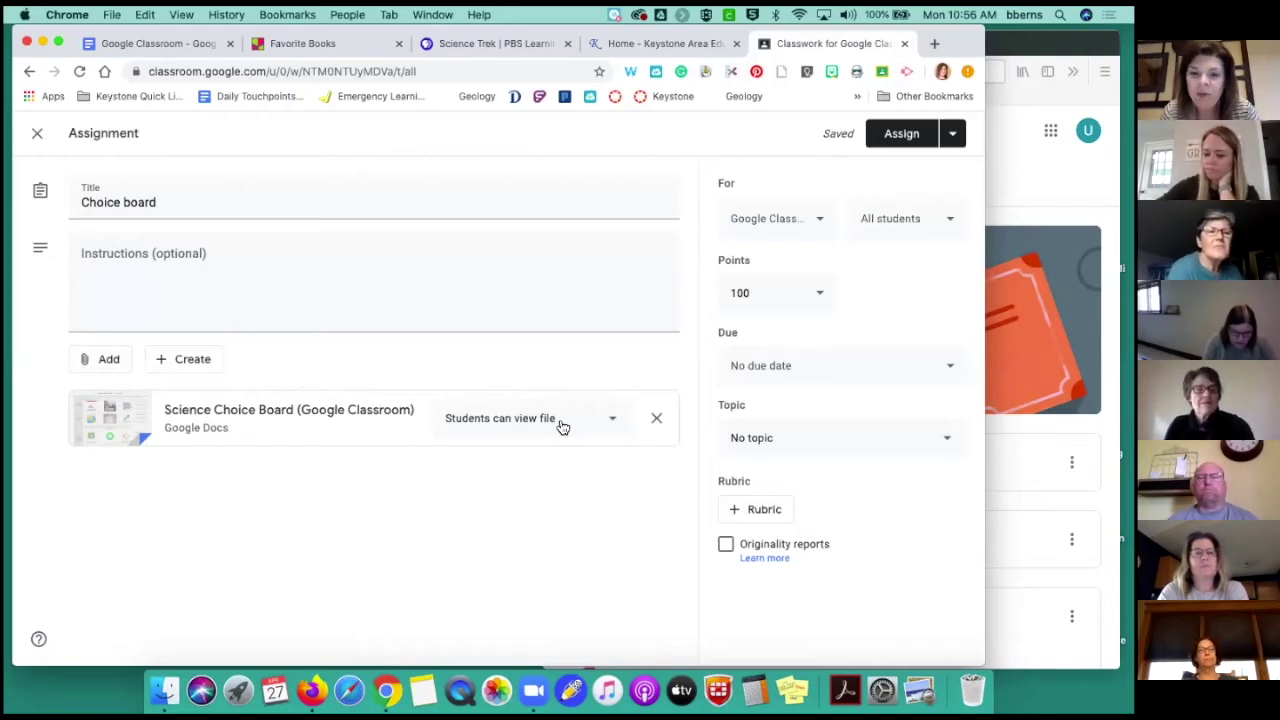
Change the Science Choice Board attachment to 'Make a copy for each student'
{"action": "left_click", "coordinate": [615, 423]}
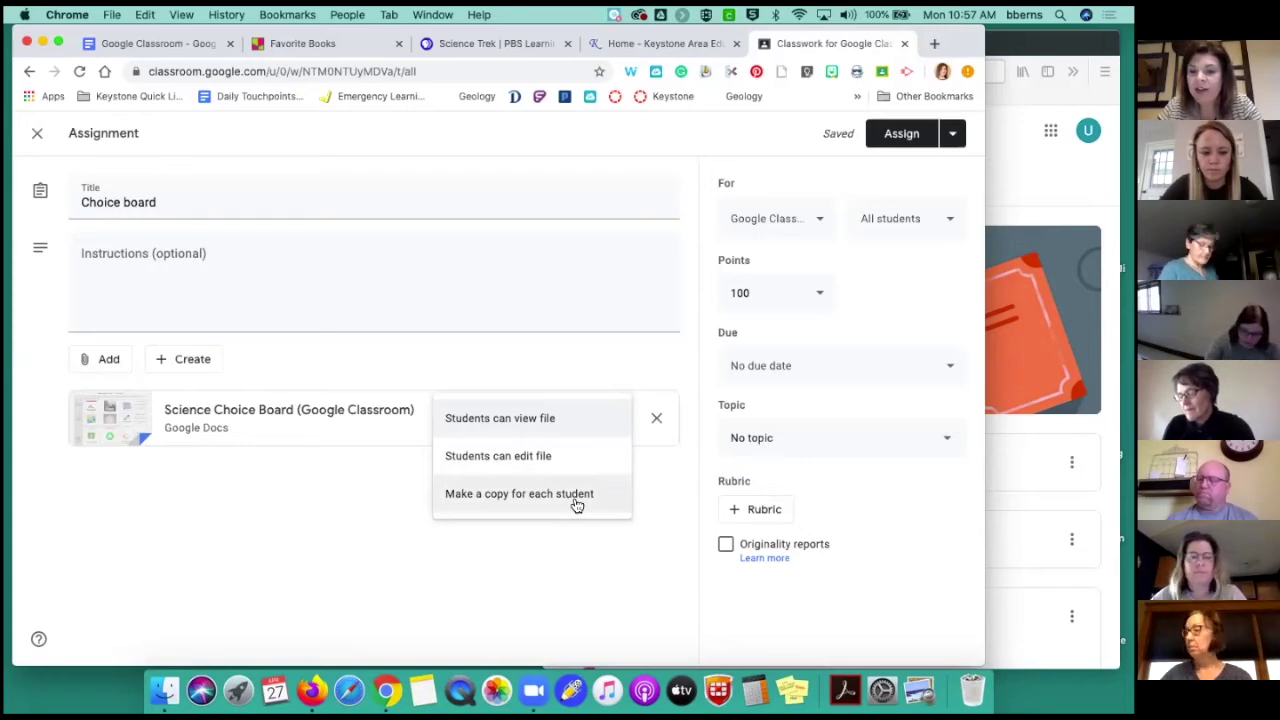
{"action": "left_click", "coordinate": [577, 500]}
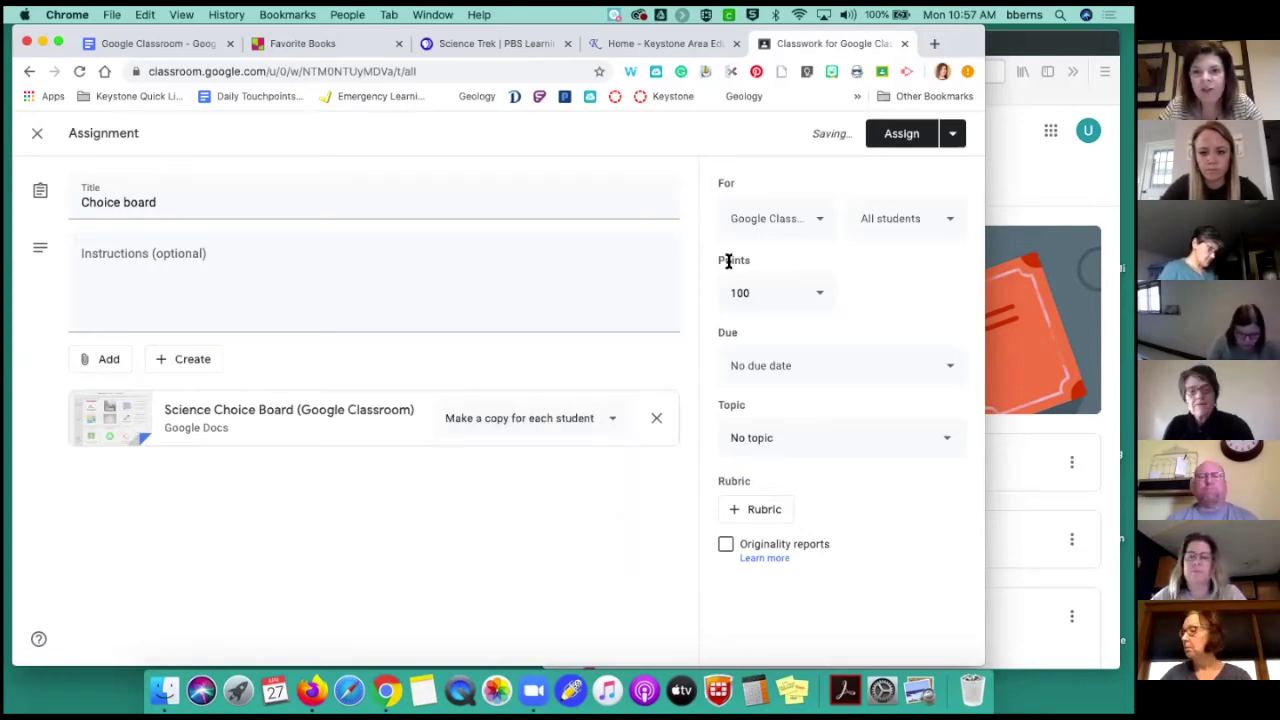
{"action": "left_click", "coordinate": [822, 229]}
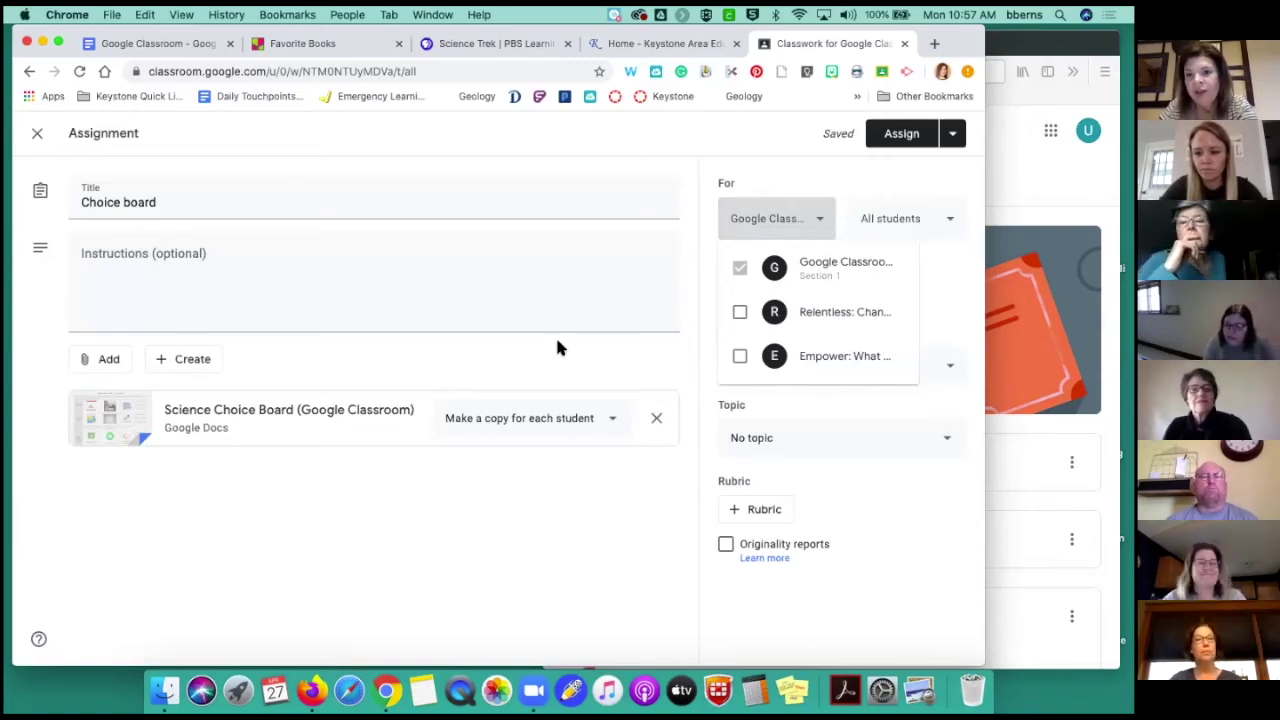
{"action": "left_click", "coordinate": [740, 314]}
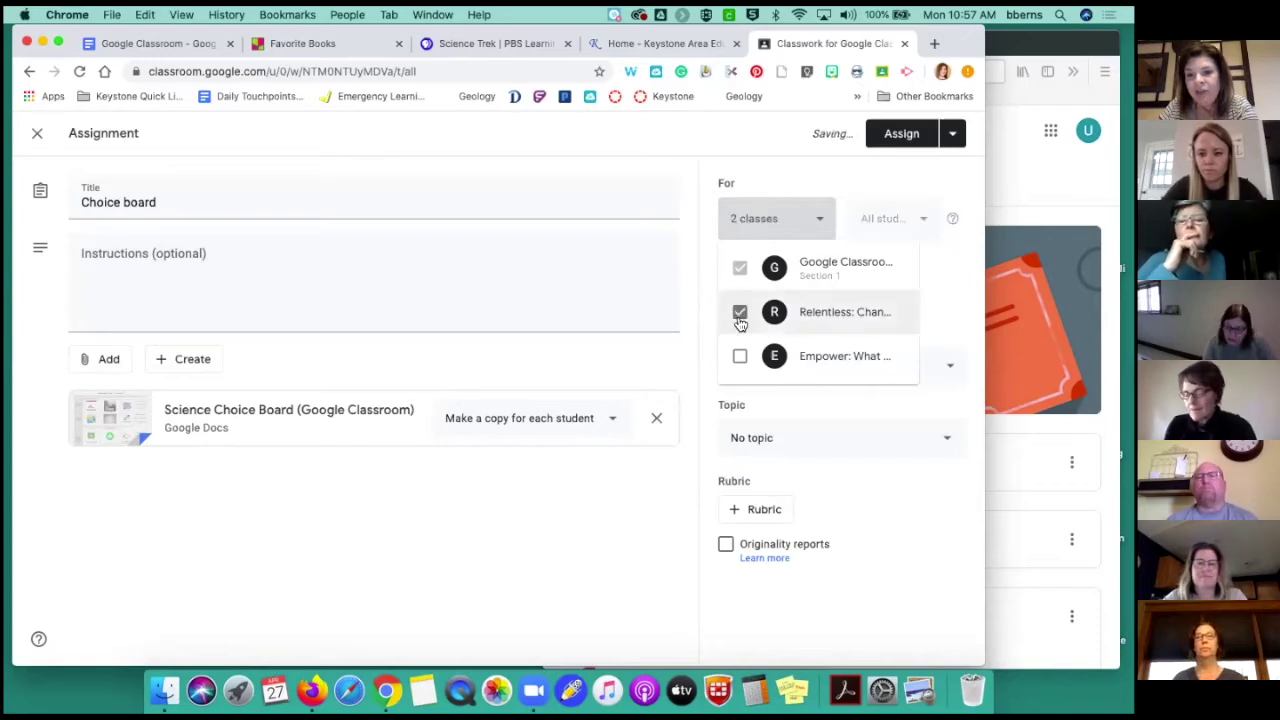
{"action": "left_click", "coordinate": [739, 357]}
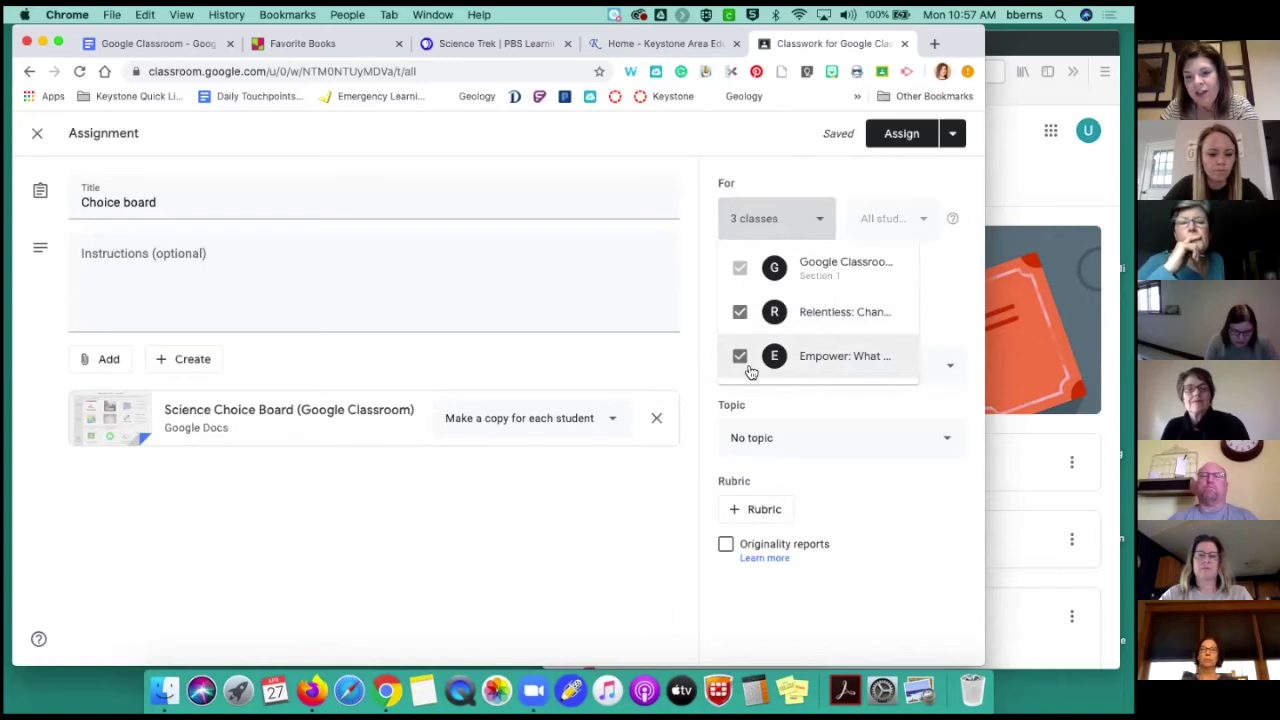
{"action": "left_click", "coordinate": [817, 224]}
{"action": "left_click", "coordinate": [817, 224]}
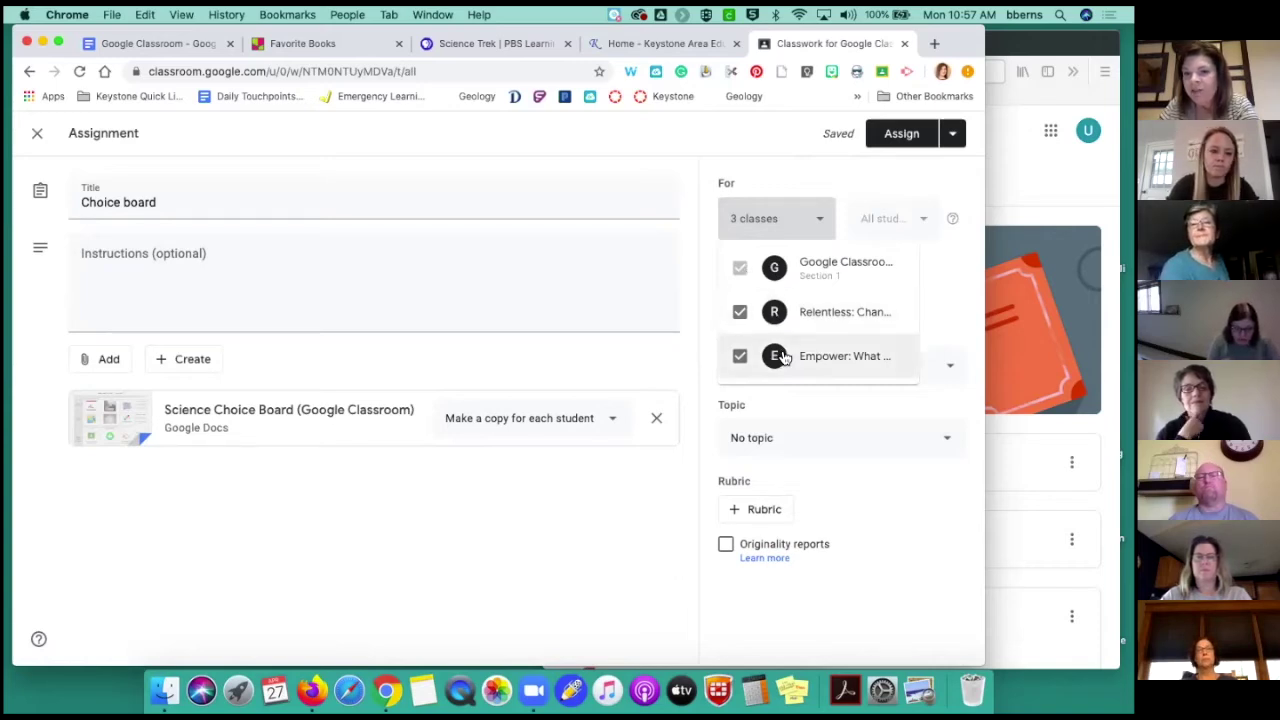
{"action": "left_click", "coordinate": [740, 313]}
{"action": "left_click", "coordinate": [740, 356]}
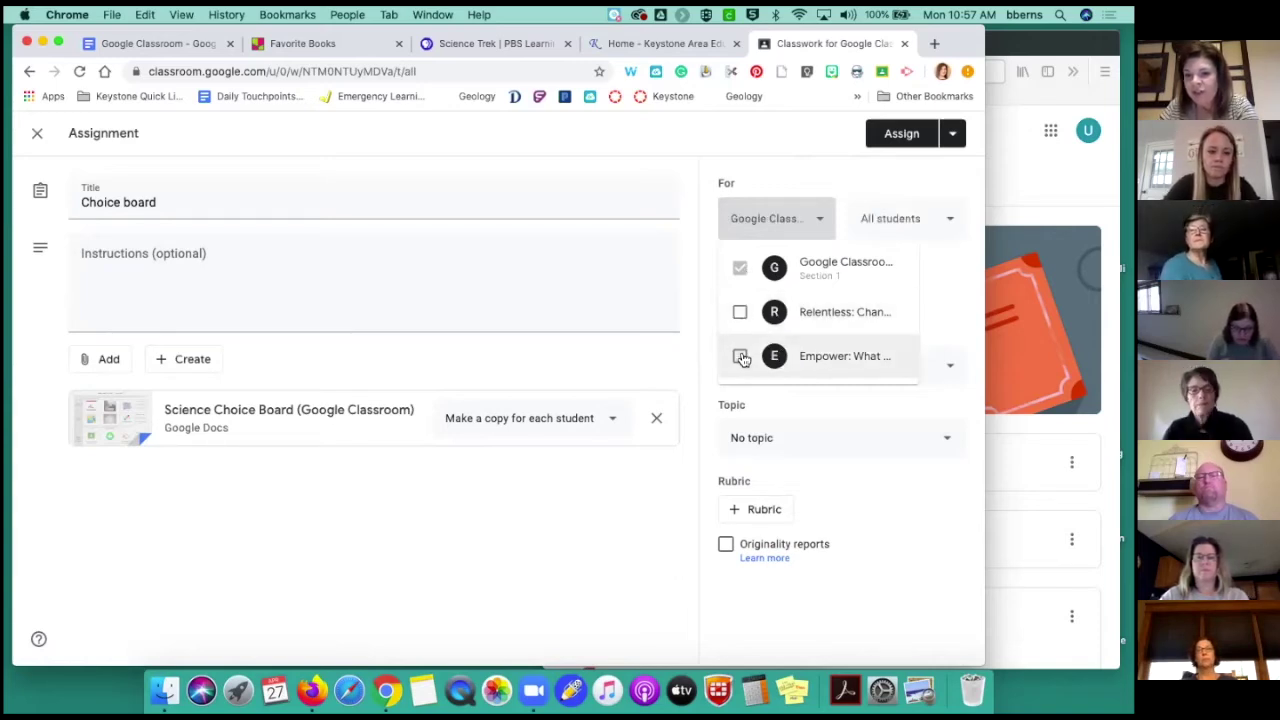
{"action": "left_click", "coordinate": [890, 222]}
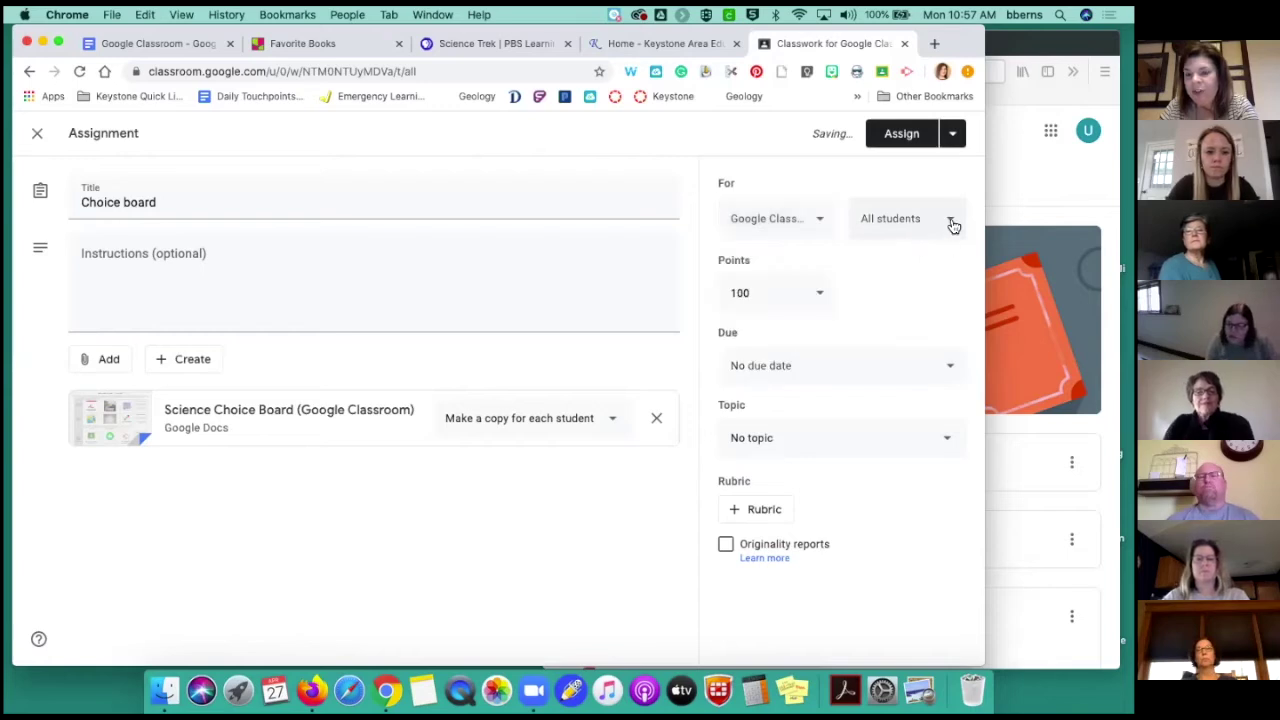
{"action": "left_click", "coordinate": [953, 225]}
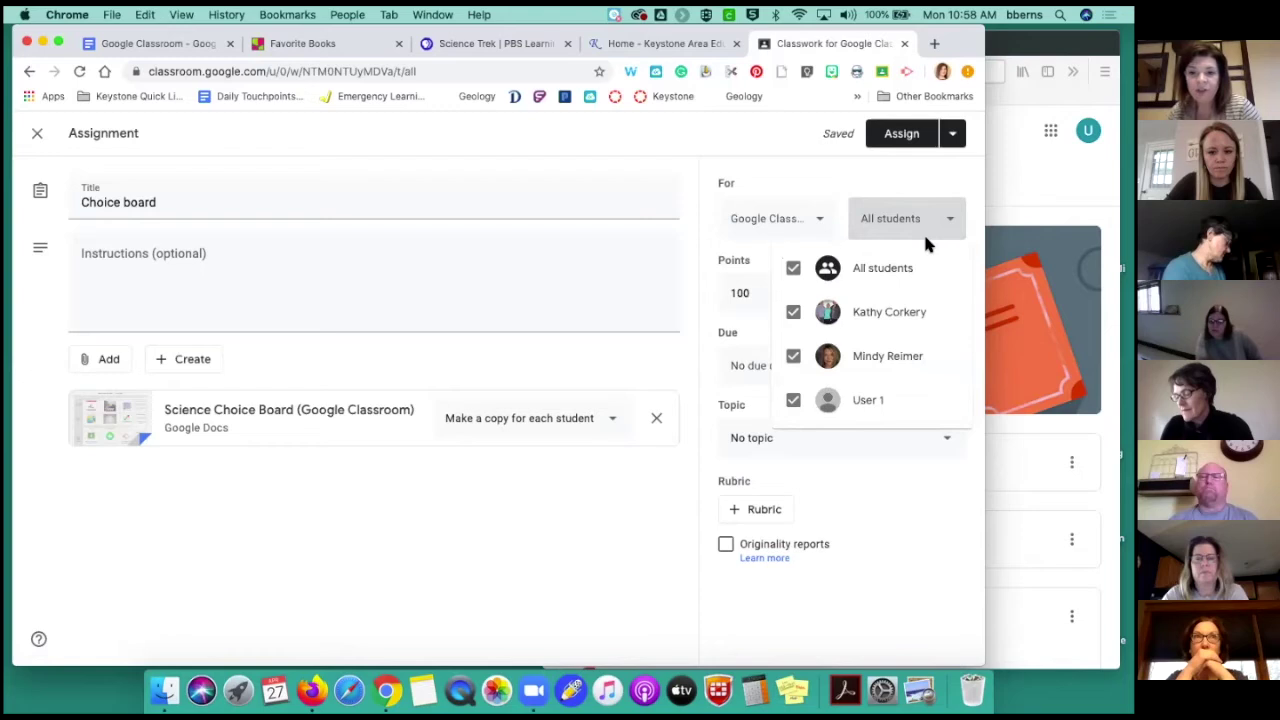
{"action": "left_click", "coordinate": [793, 268]}
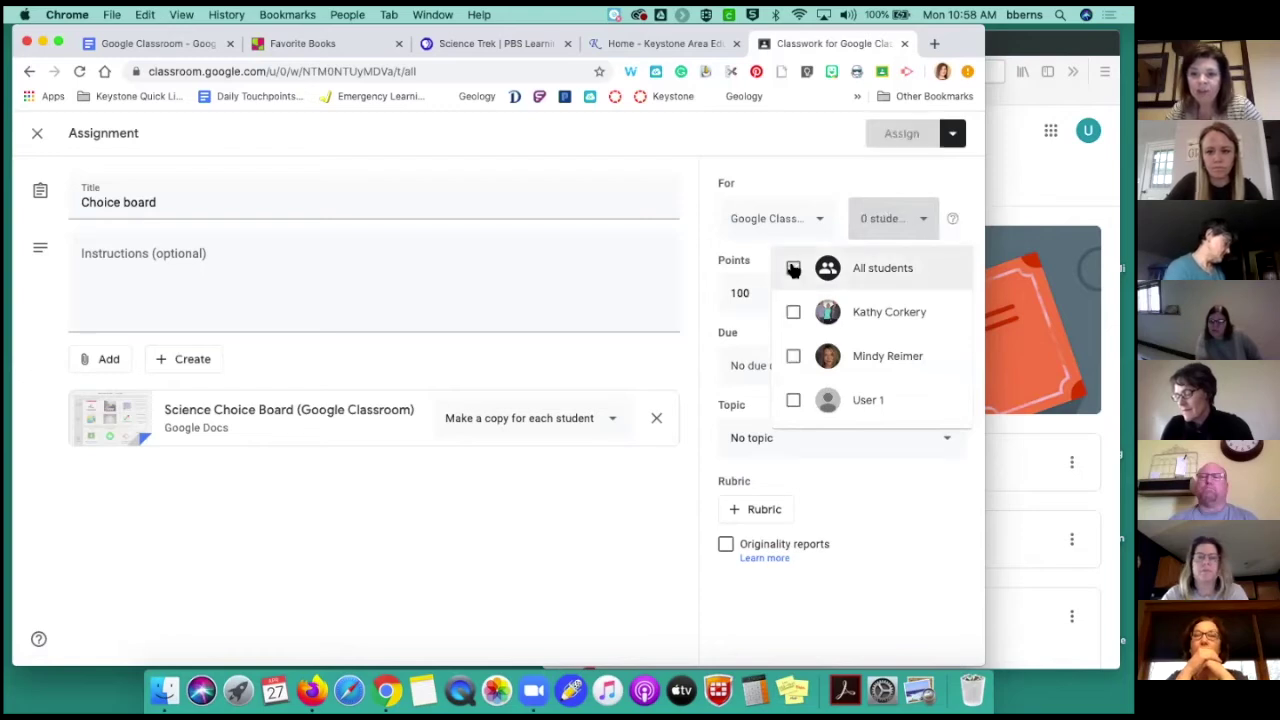
{"action": "left_click", "coordinate": [793, 401]}
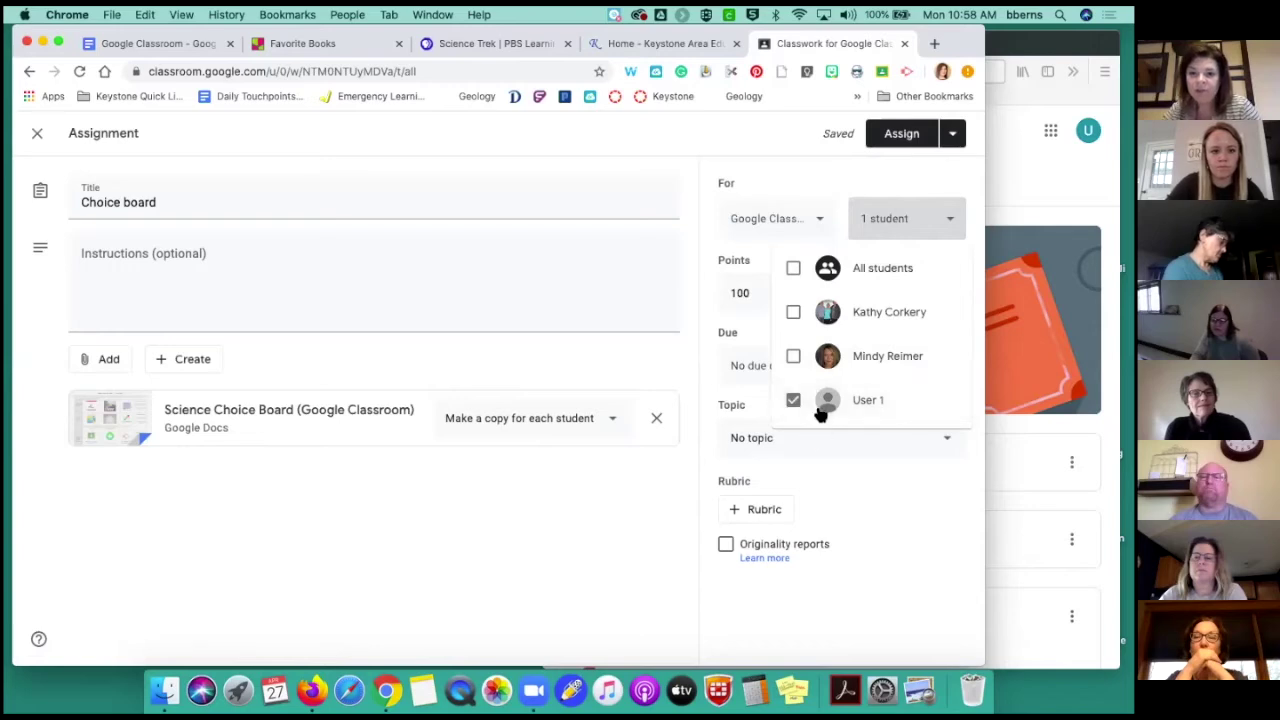
{"action": "left_click", "coordinate": [950, 231]}
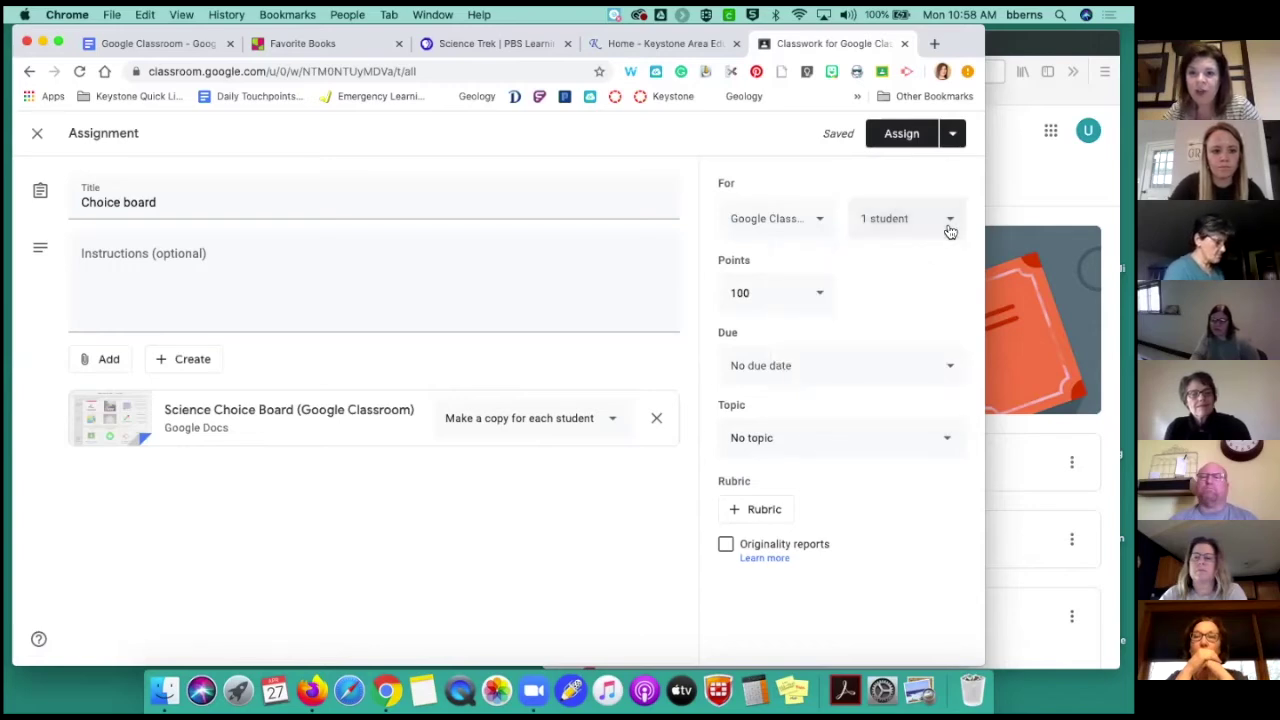
{"action": "left_click", "coordinate": [950, 228]}
{"action": "left_click", "coordinate": [793, 268]}
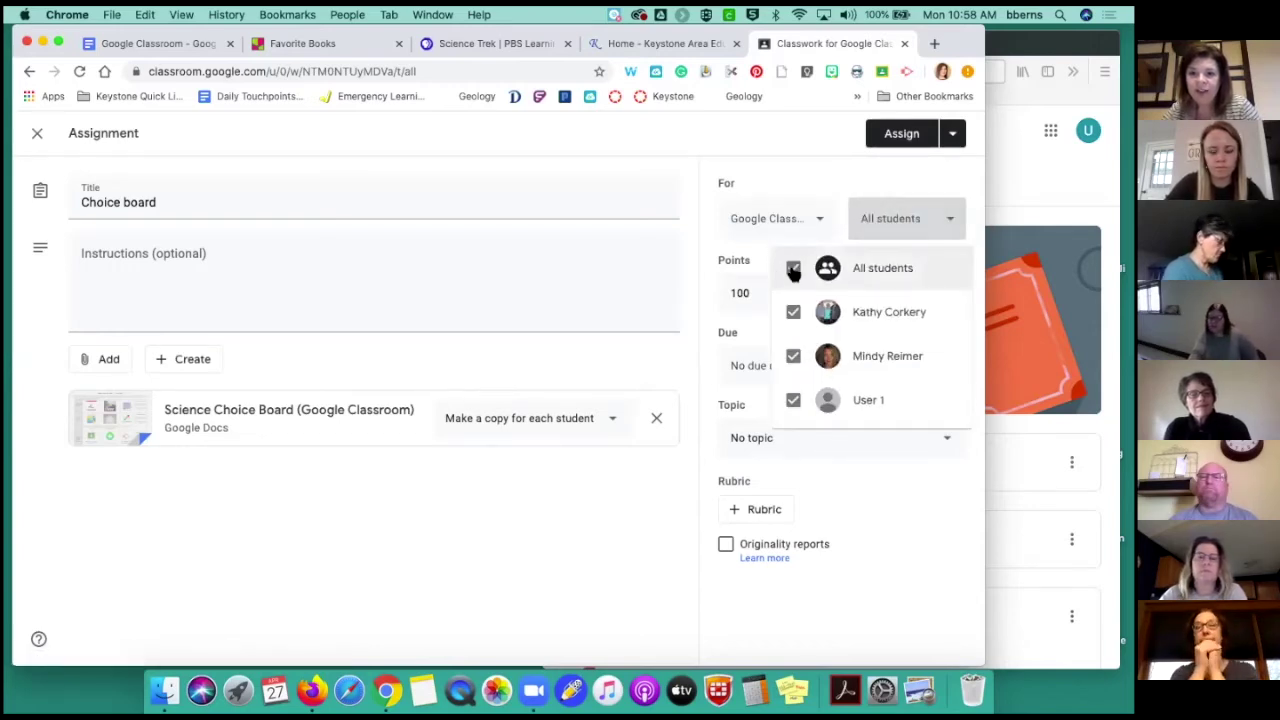
{"action": "left_click", "coordinate": [934, 189]}
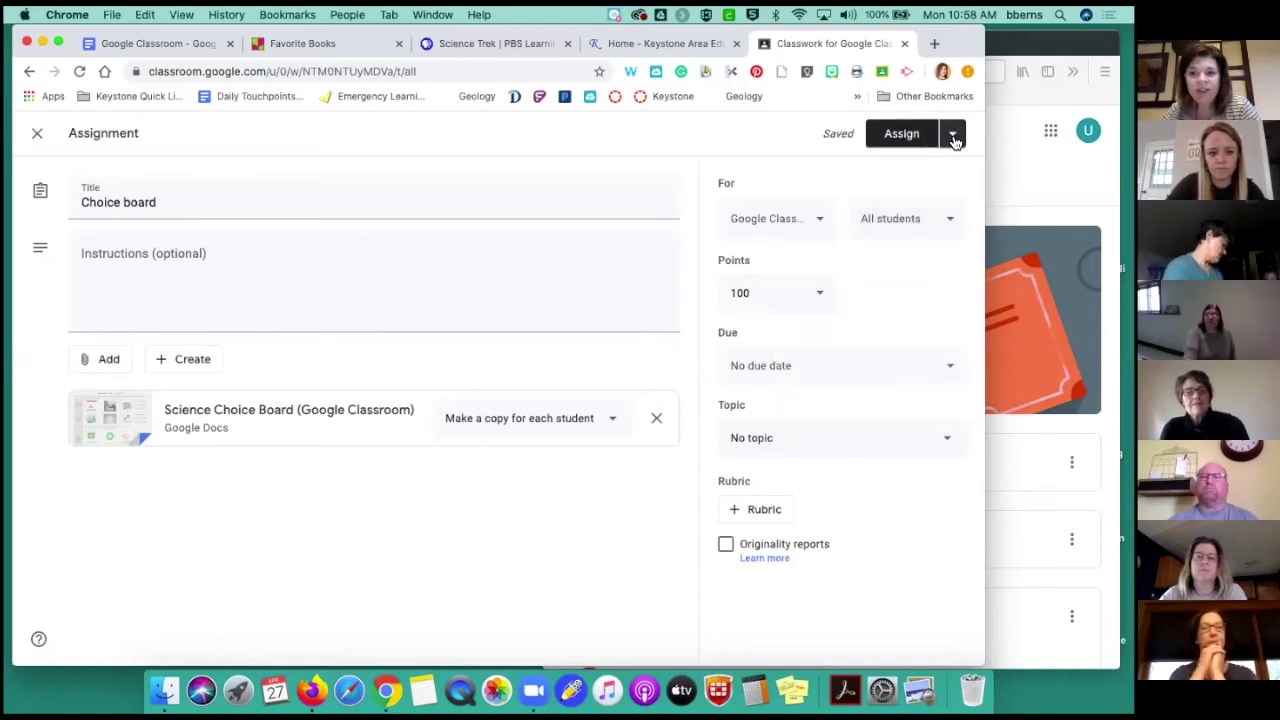
Post the Choice board assignment immediately with Assign
{"action": "left_click", "coordinate": [954, 139]}
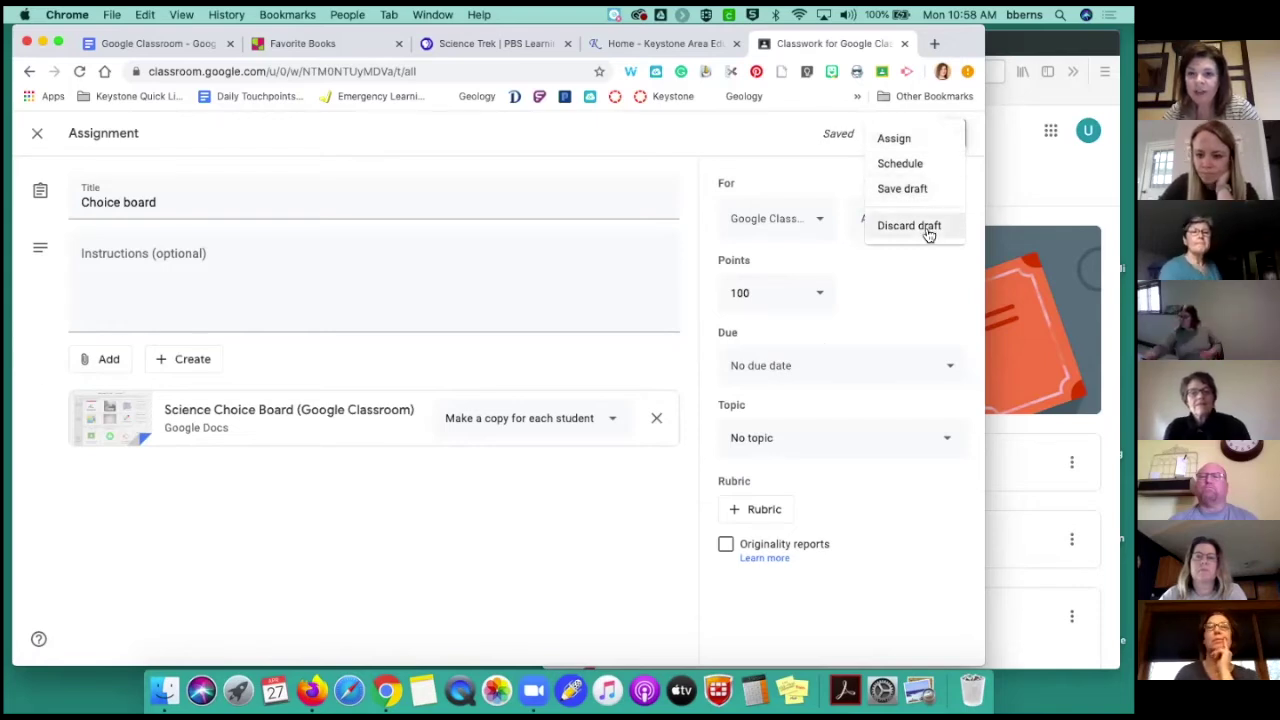
{"action": "left_click", "coordinate": [895, 139]}
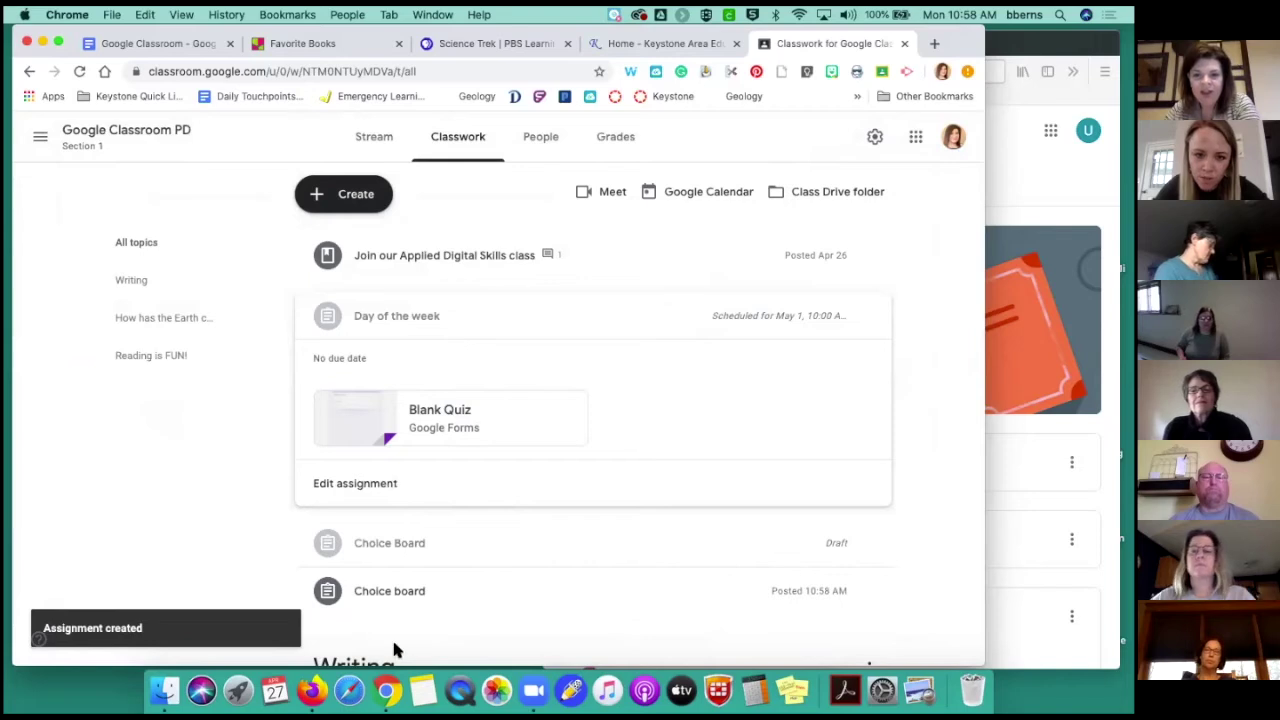
{"action": "left_click", "coordinate": [403, 310]}
{"action": "left_click", "coordinate": [407, 314]}
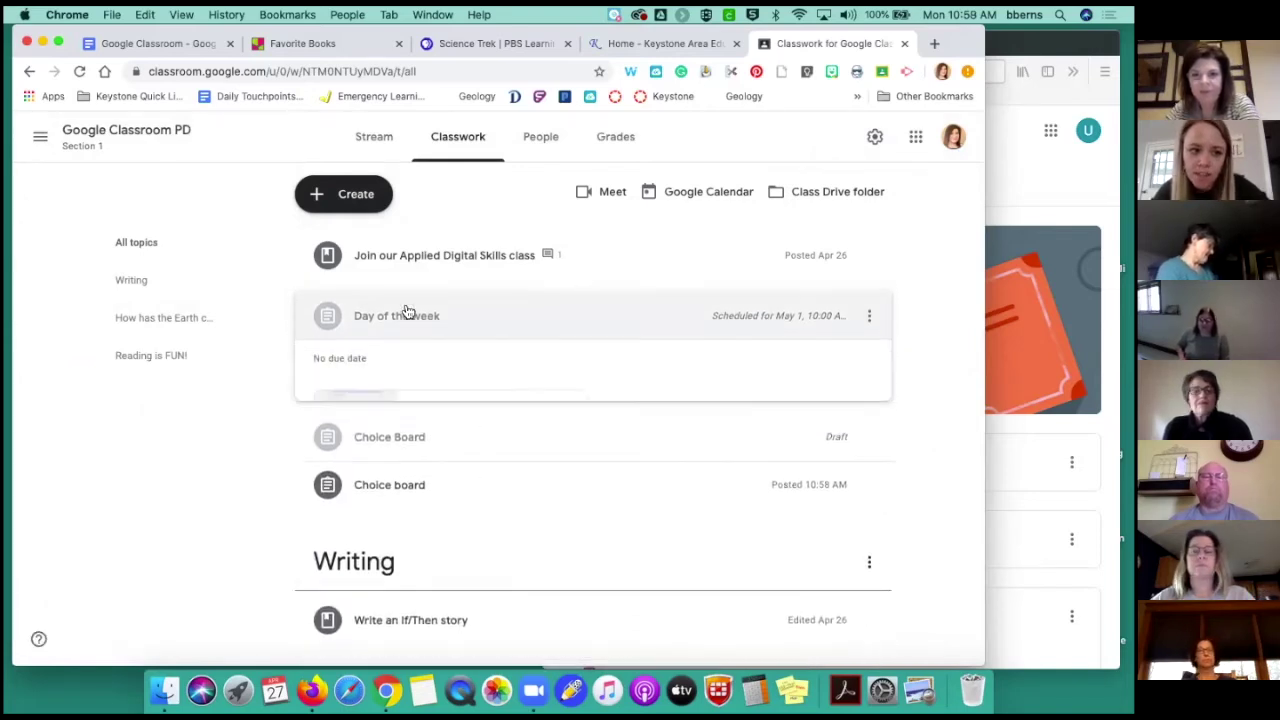
{"action": "left_click", "coordinate": [869, 320]}
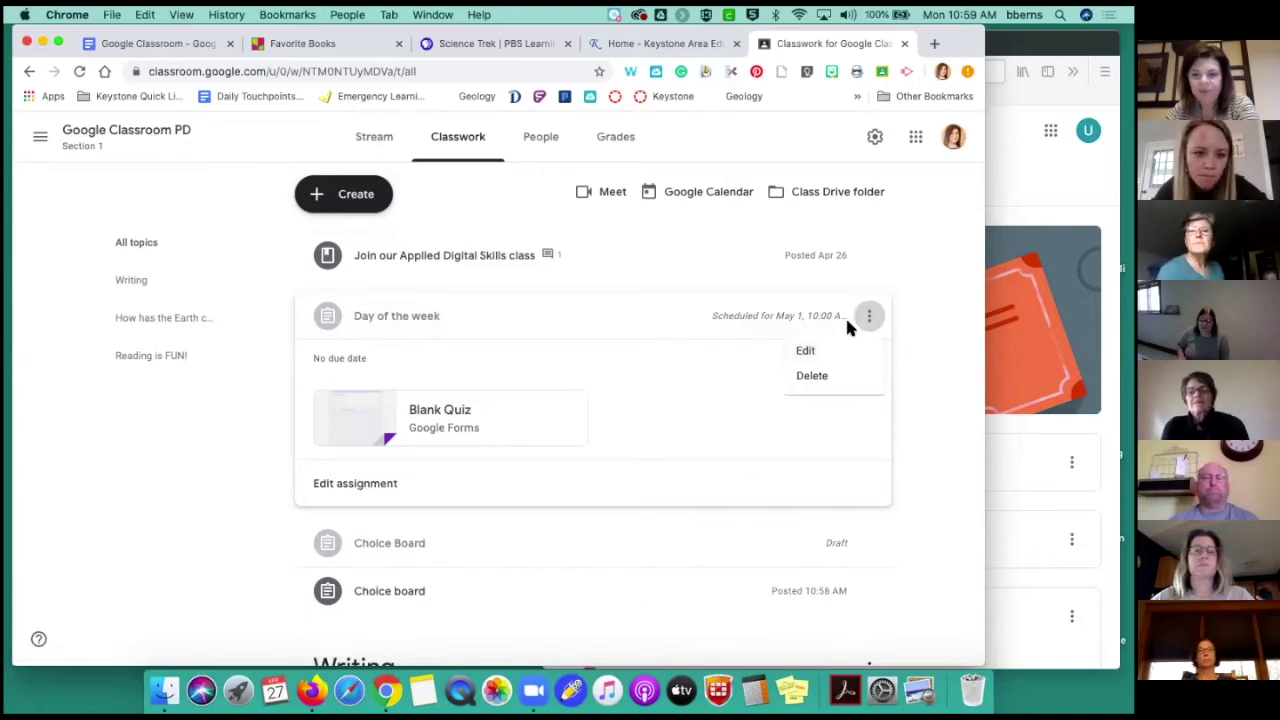
{"action": "left_click", "coordinate": [805, 352]}
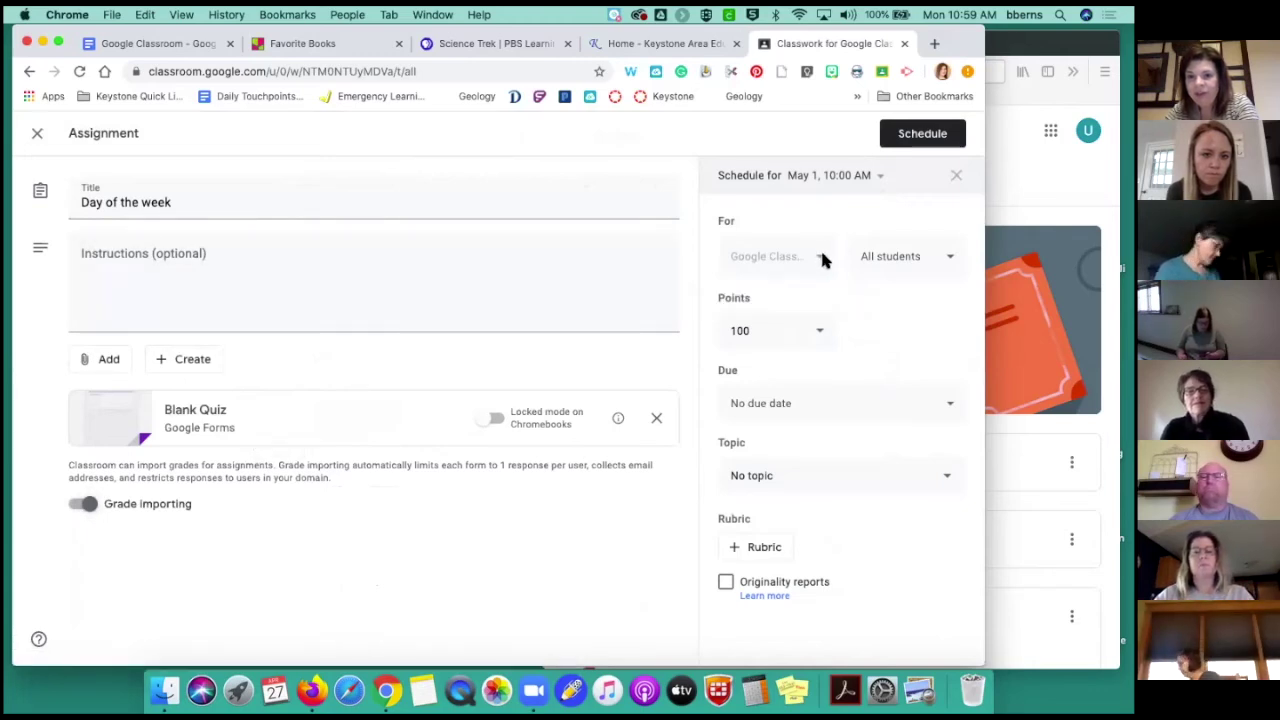
{"action": "left_click", "coordinate": [894, 258]}
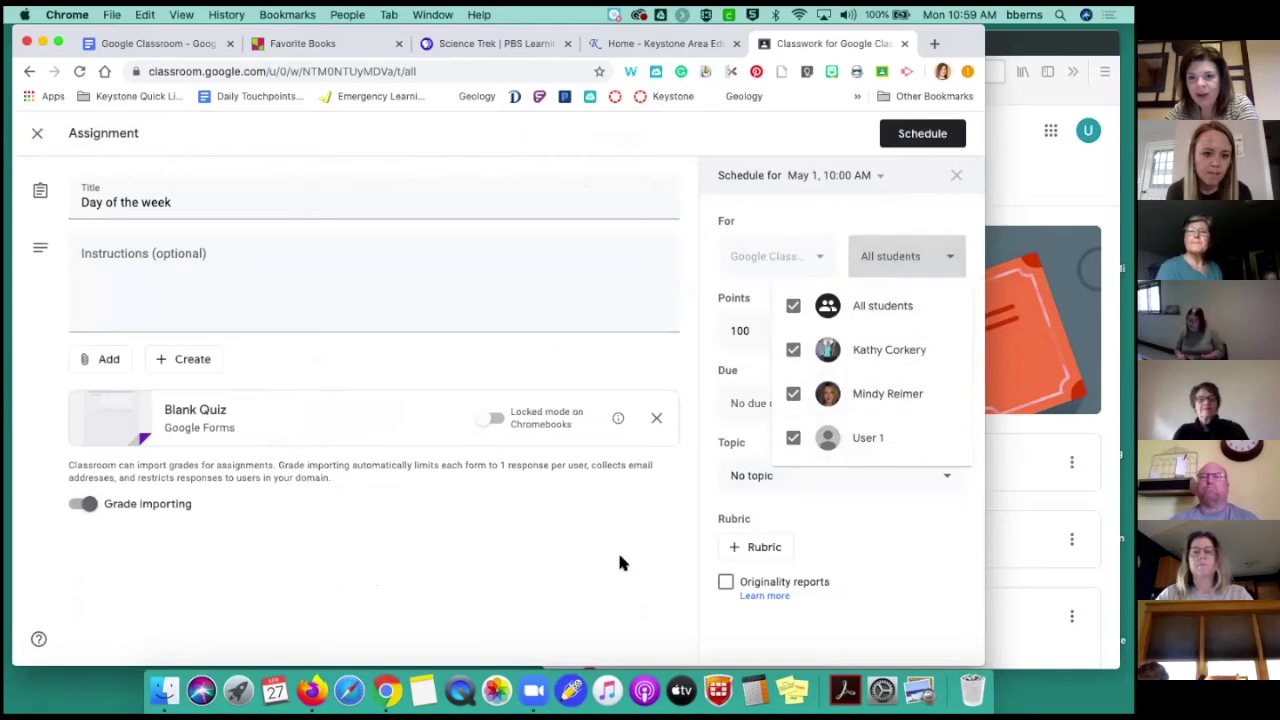
{"action": "left_click", "coordinate": [620, 562]}
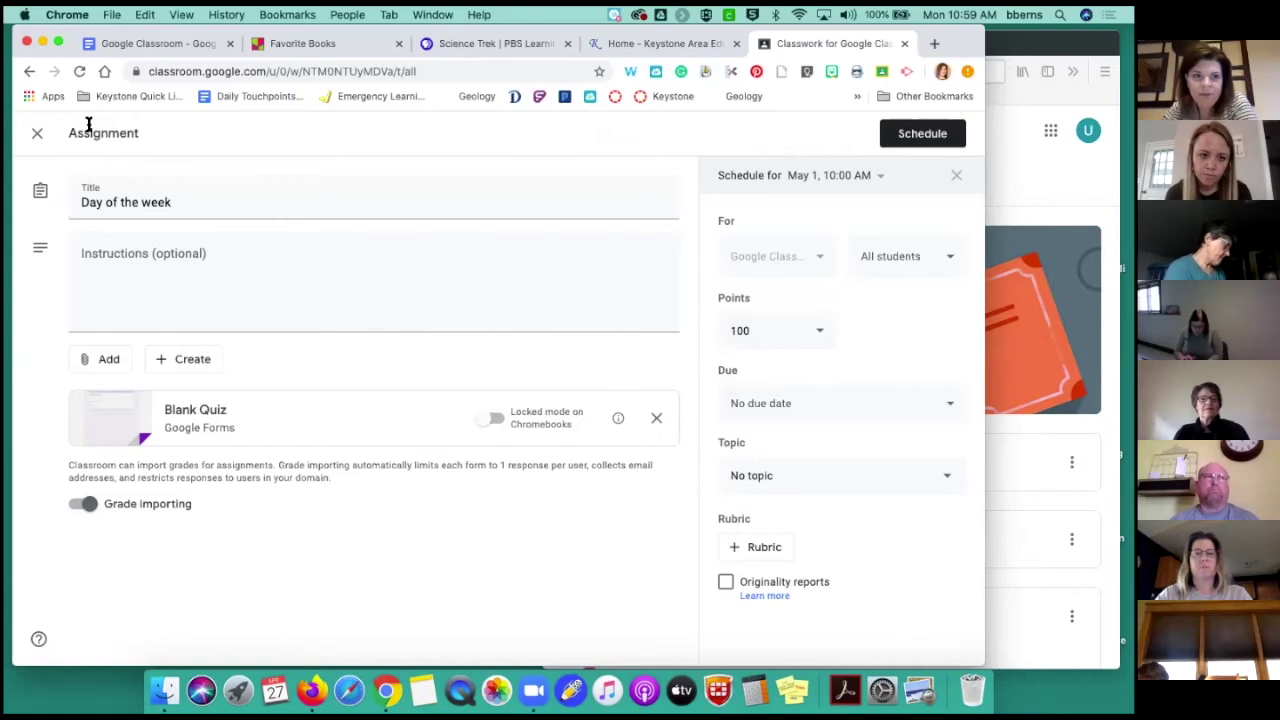
{"action": "left_click", "coordinate": [37, 133]}
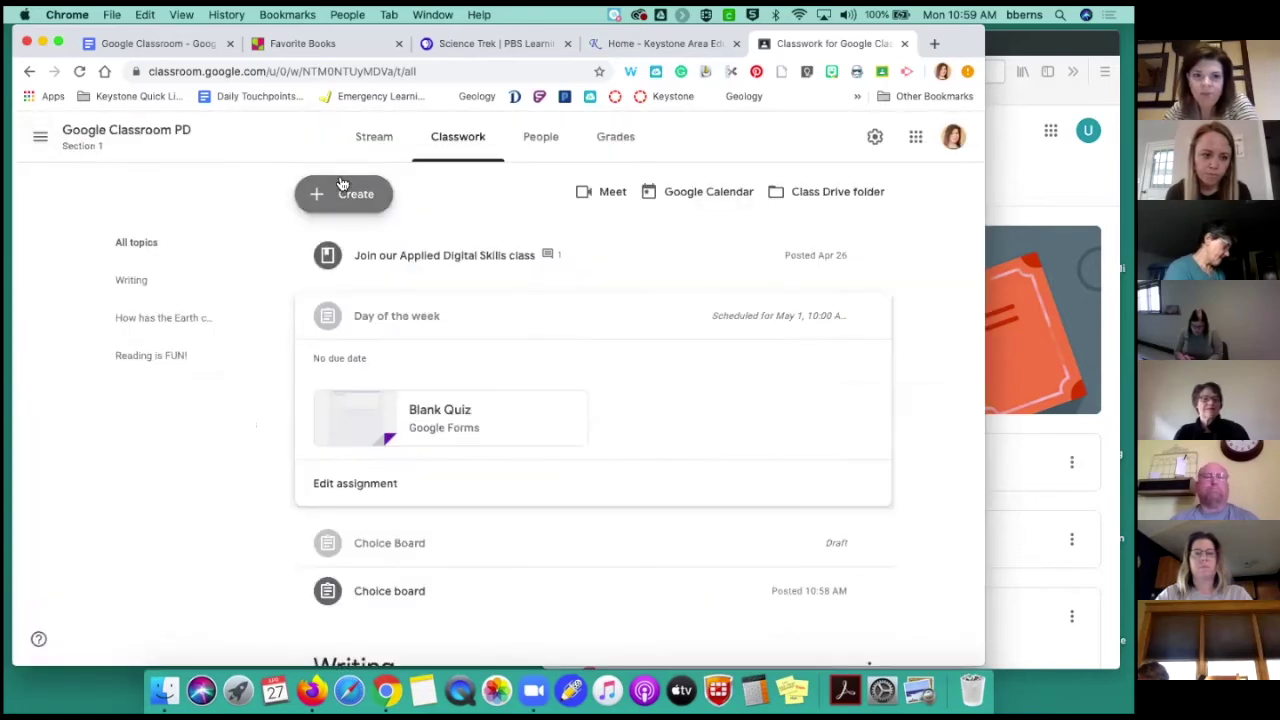
{"action": "left_click", "coordinate": [340, 185]}
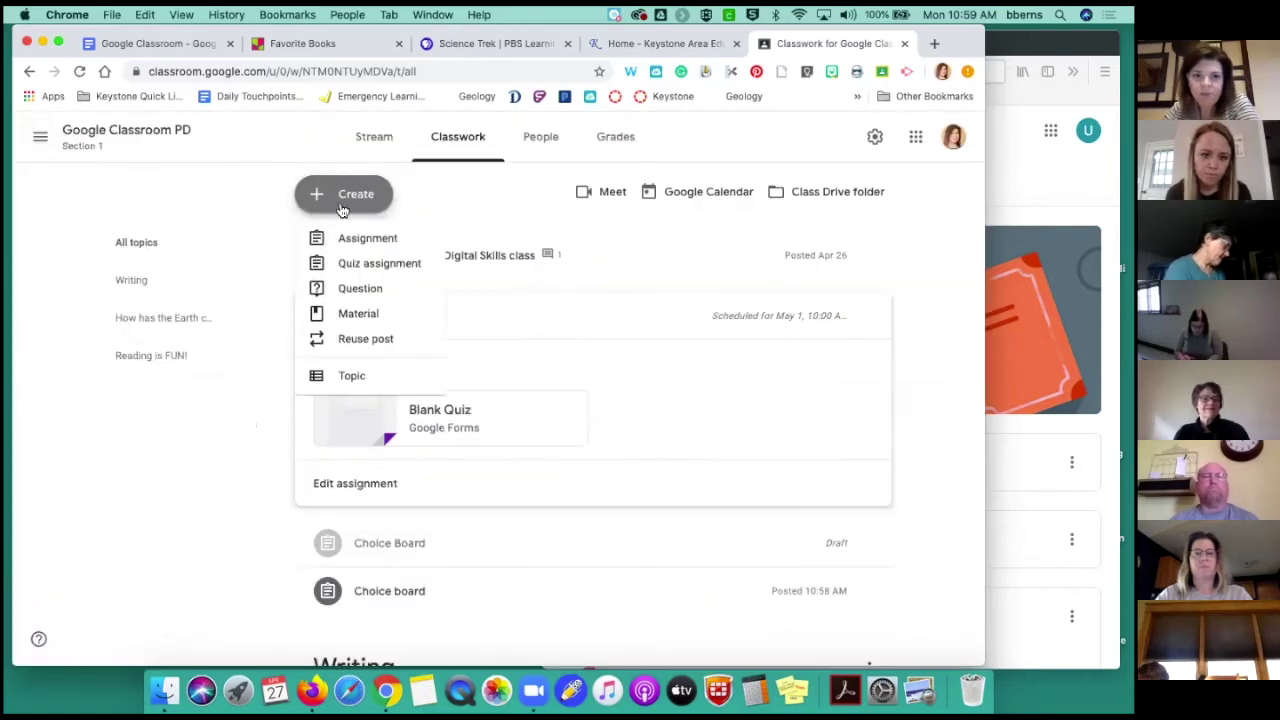
{"action": "left_click", "coordinate": [352, 262]}
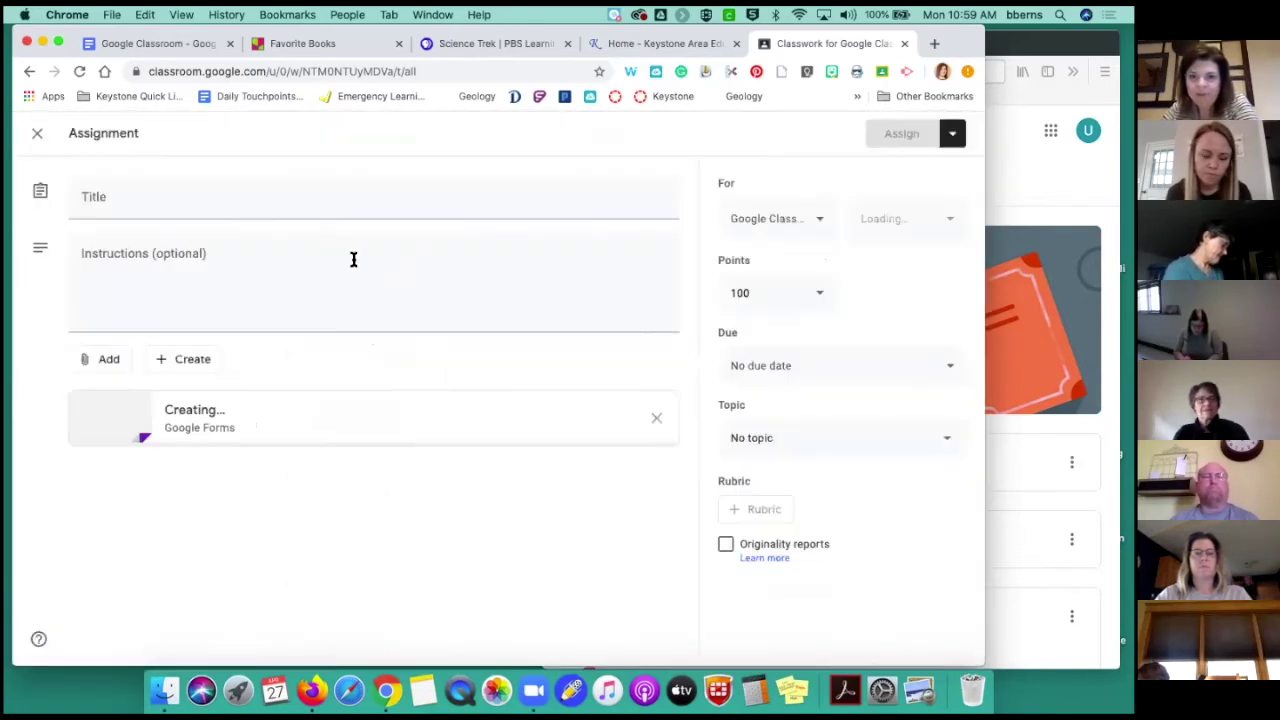
{"action": "left_click", "coordinate": [821, 222]}
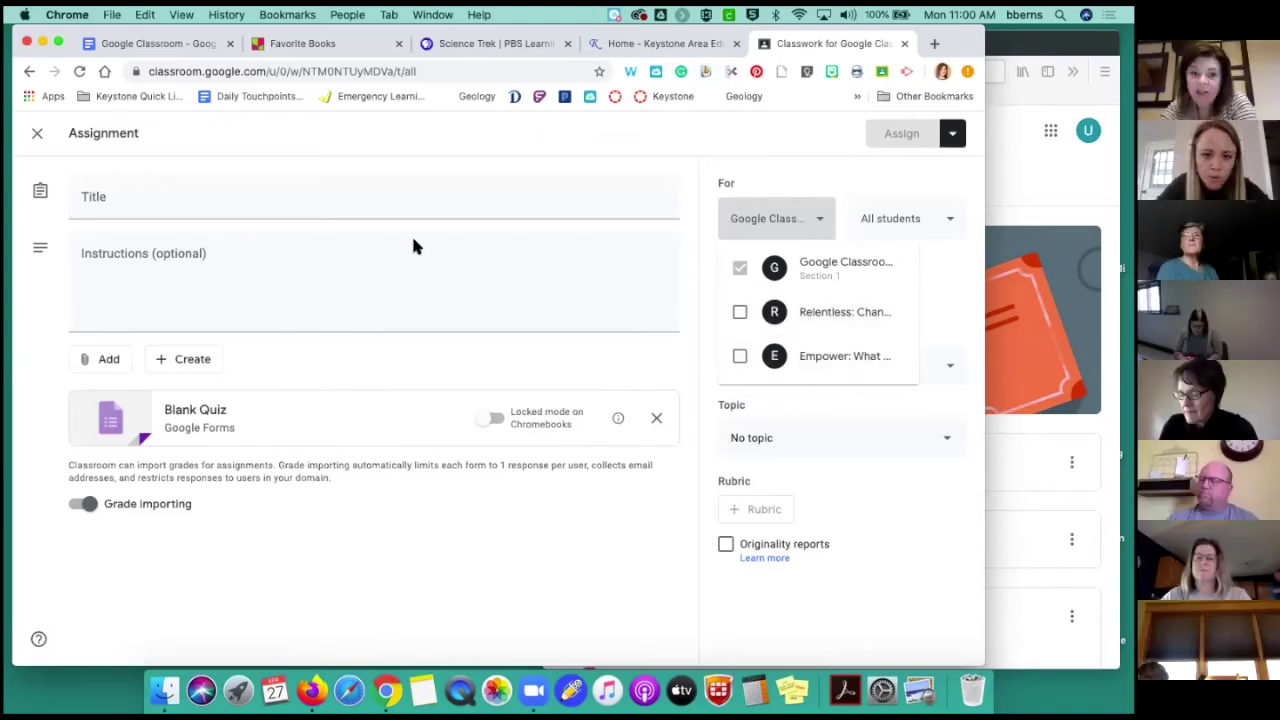
{"action": "left_click", "coordinate": [38, 140]}
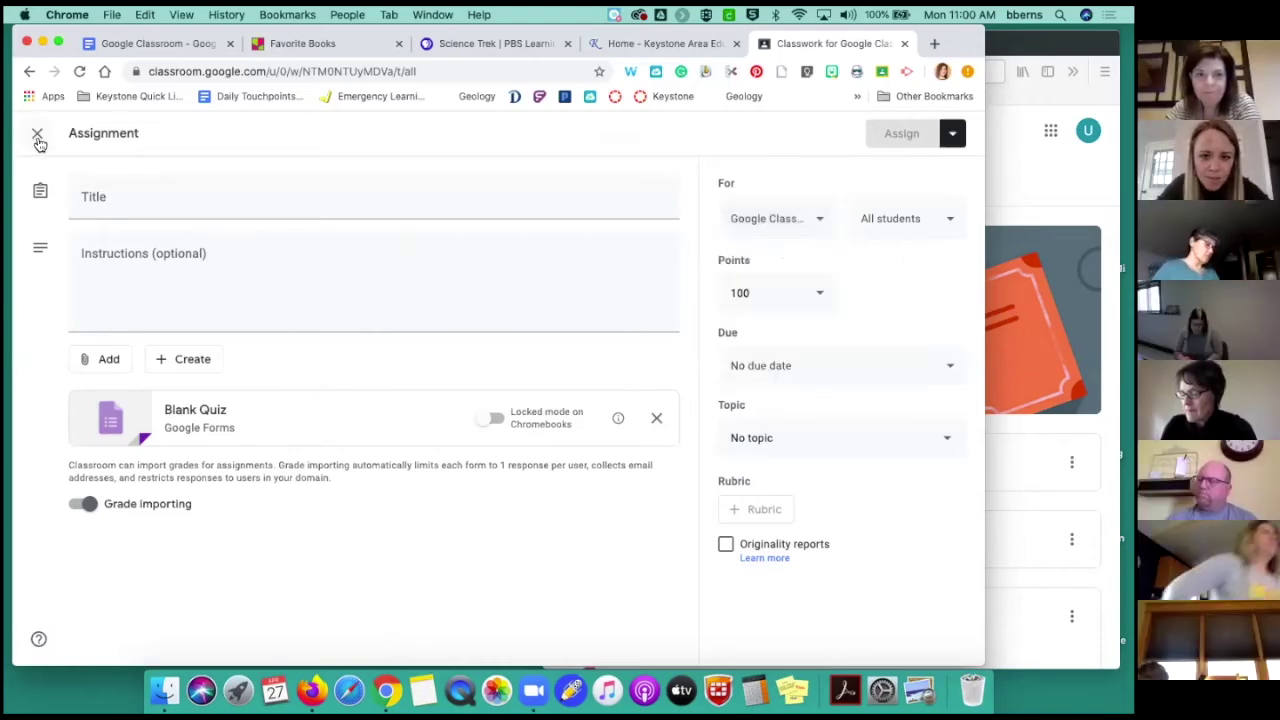
{"action": "left_click", "coordinate": [37, 138]}
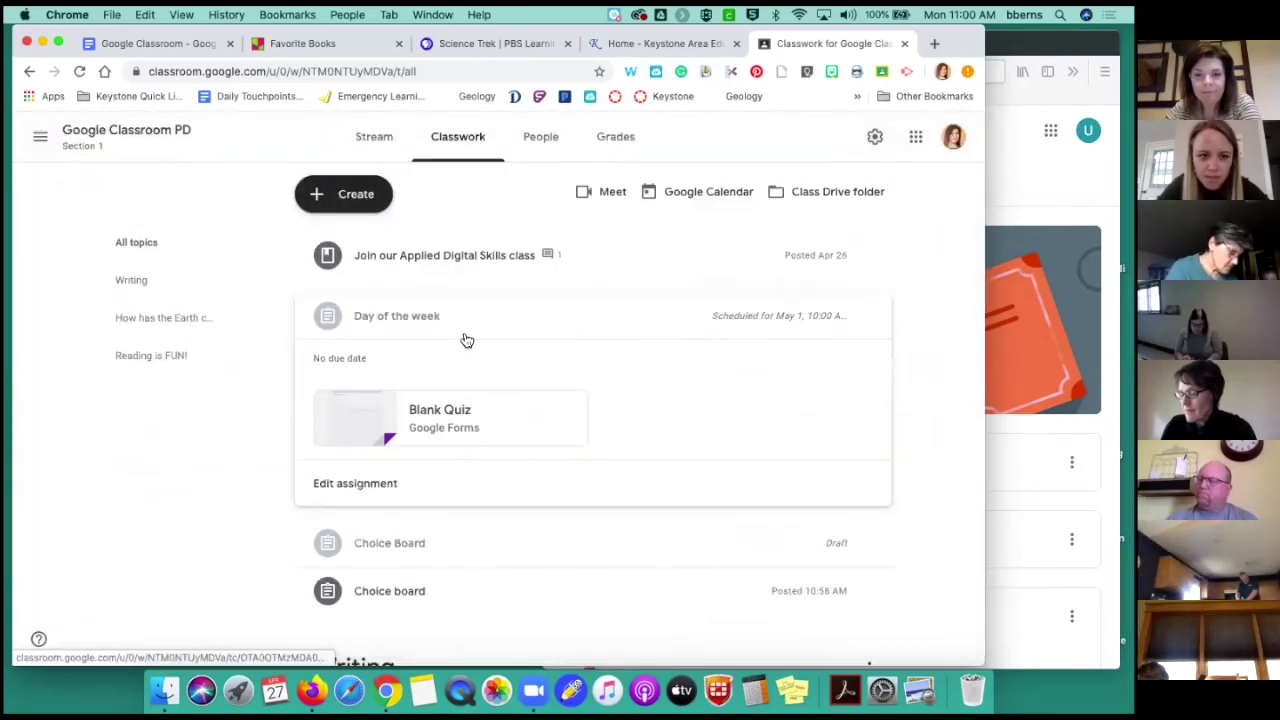
{"action": "scroll", "coordinate": [452, 494], "scroll_direction": "down", "scroll_amount": 1}
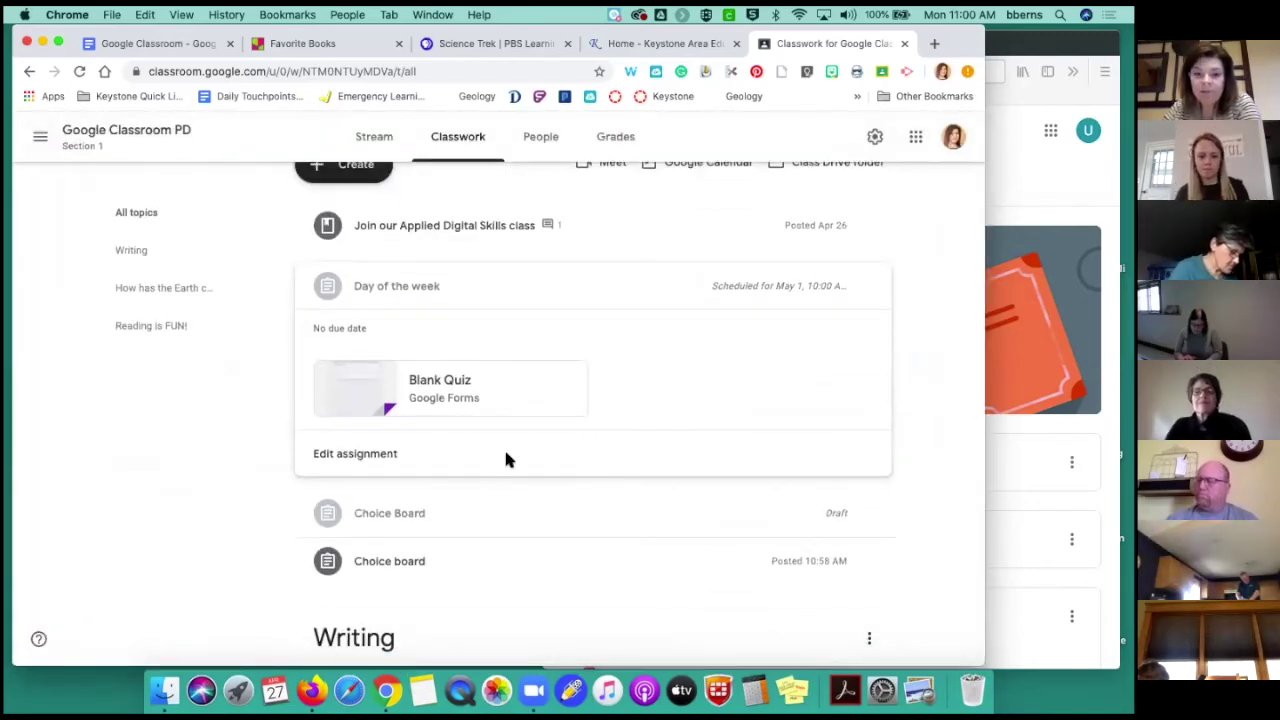
{"action": "scroll", "coordinate": [505, 458], "scroll_direction": "up", "scroll_amount": 1}
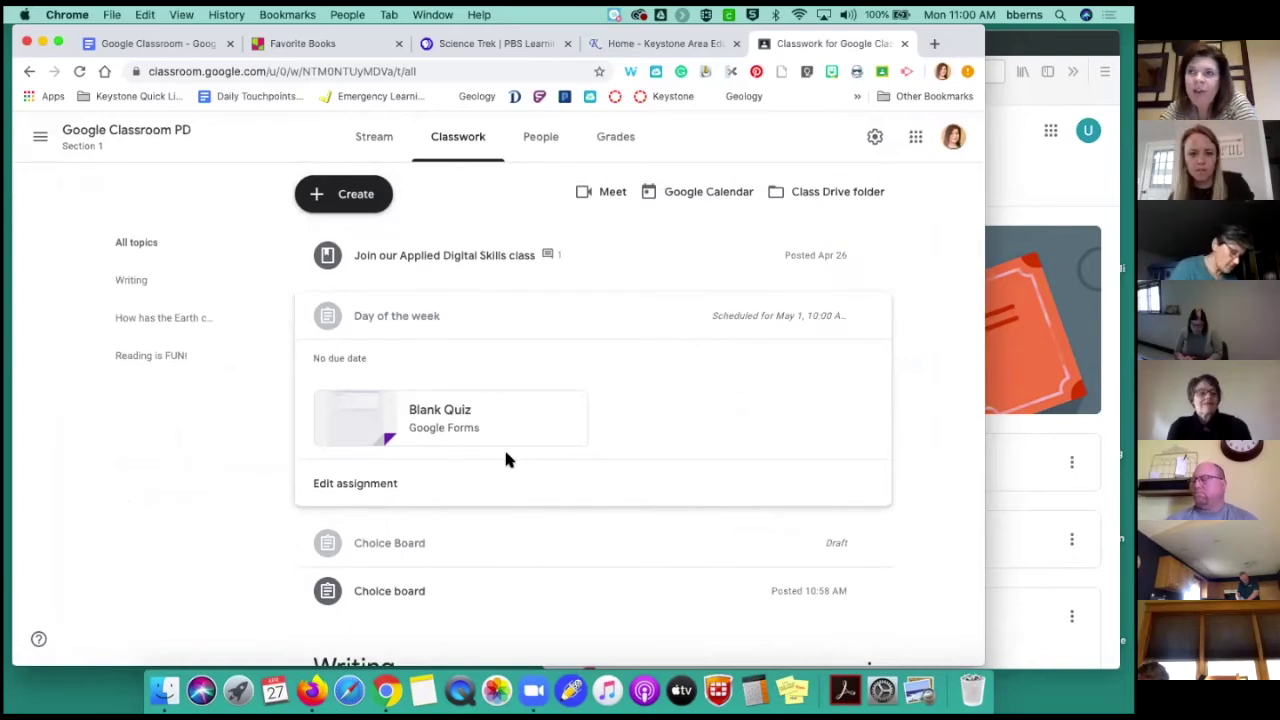
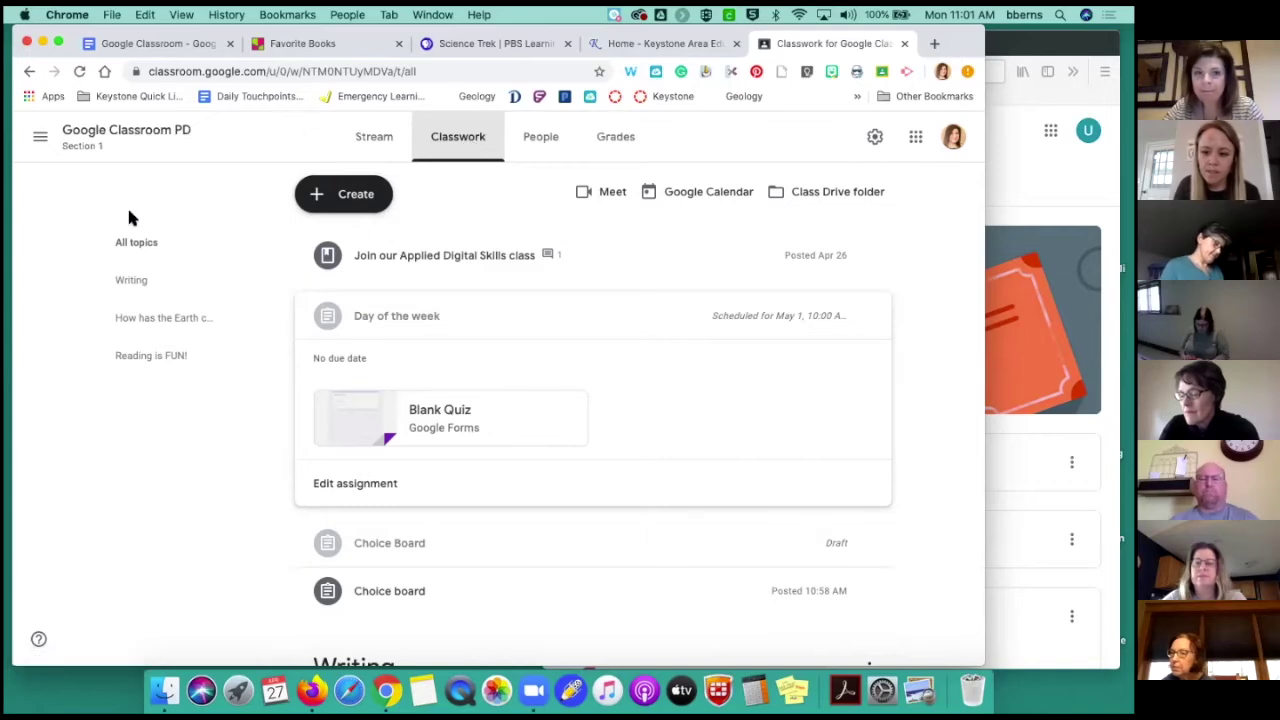
From the PD class's Classwork page, open the class Drive folder PD 1
{"action": "left_click", "coordinate": [380, 143]}
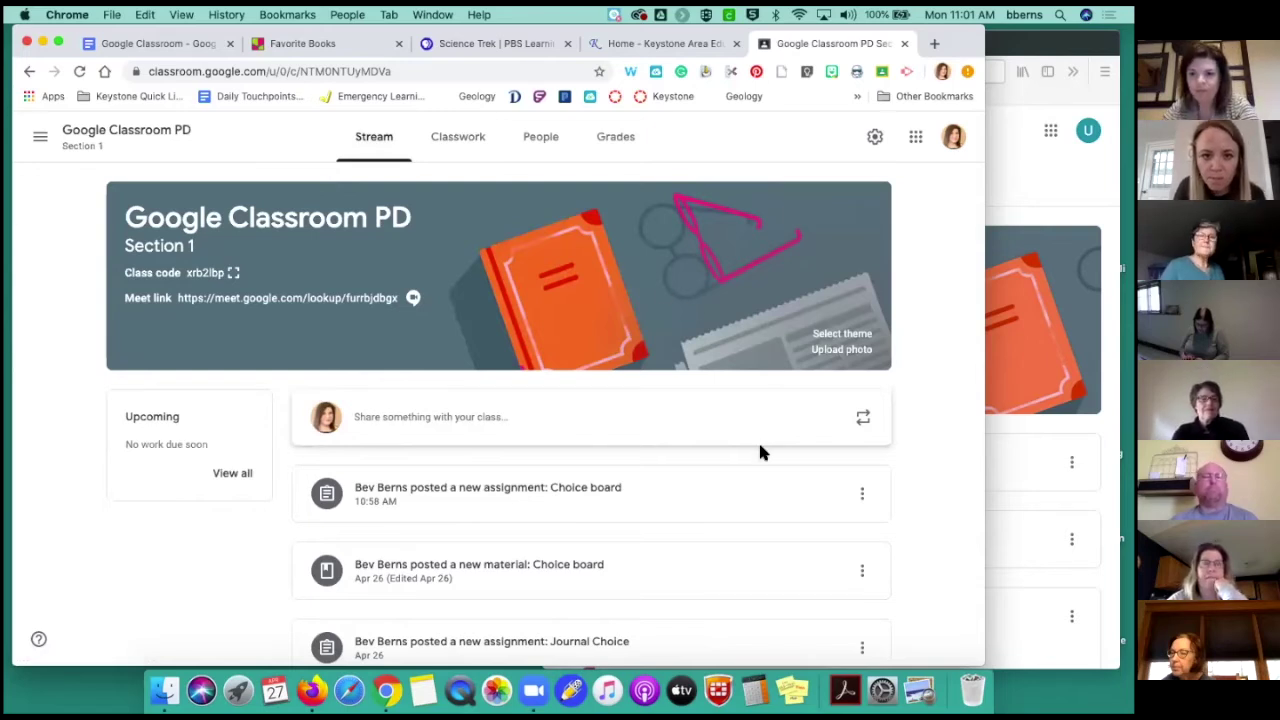
{"action": "scroll", "coordinate": [760, 452], "scroll_direction": "down", "scroll_amount": 1}
{"action": "scroll", "coordinate": [760, 452], "scroll_direction": "down", "scroll_amount": 1}
{"action": "scroll", "coordinate": [803, 500], "scroll_direction": "up", "scroll_amount": 2}
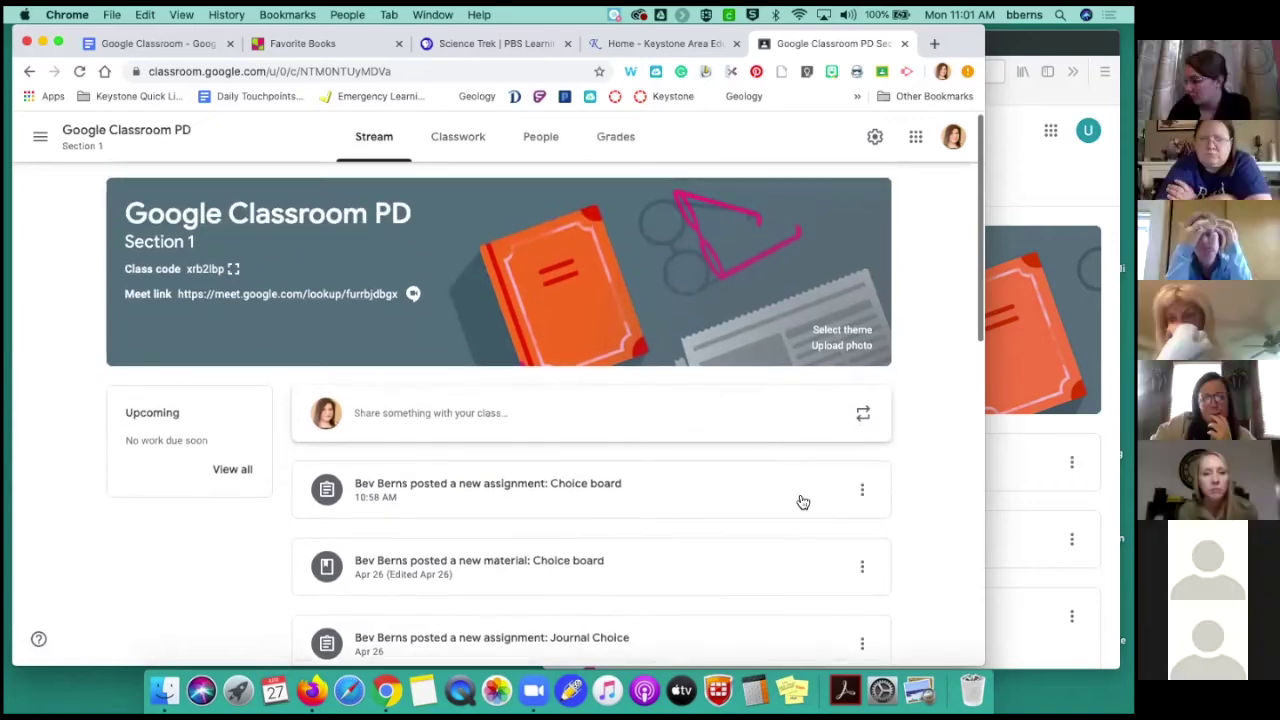
{"action": "scroll", "coordinate": [806, 522], "scroll_direction": "up", "scroll_amount": 1}
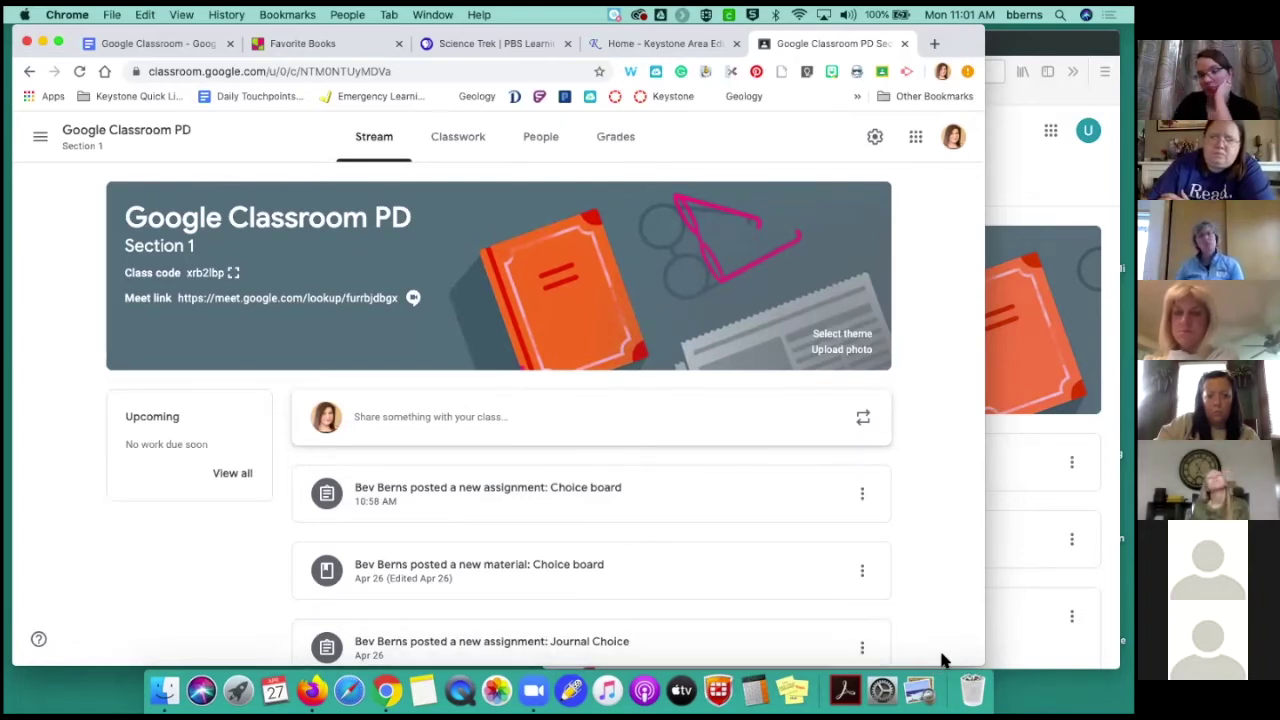
{"action": "left_click", "coordinate": [455, 137]}
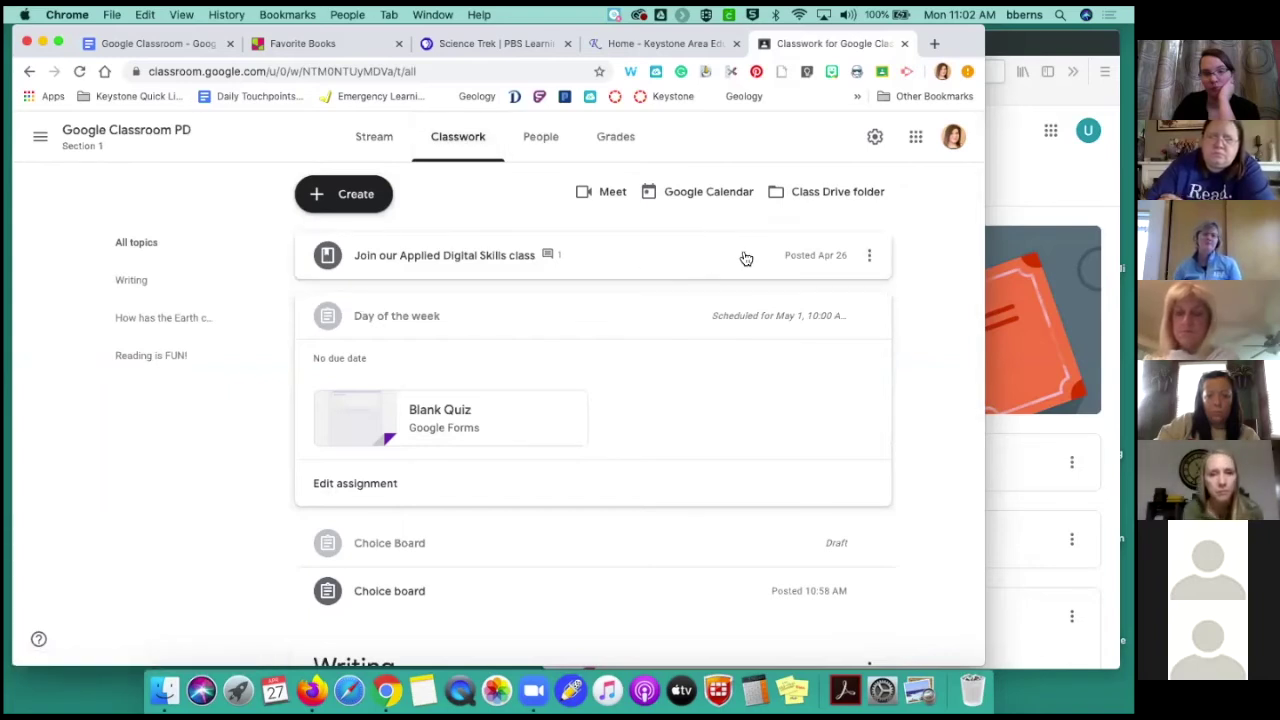
{"action": "left_click", "coordinate": [820, 191]}
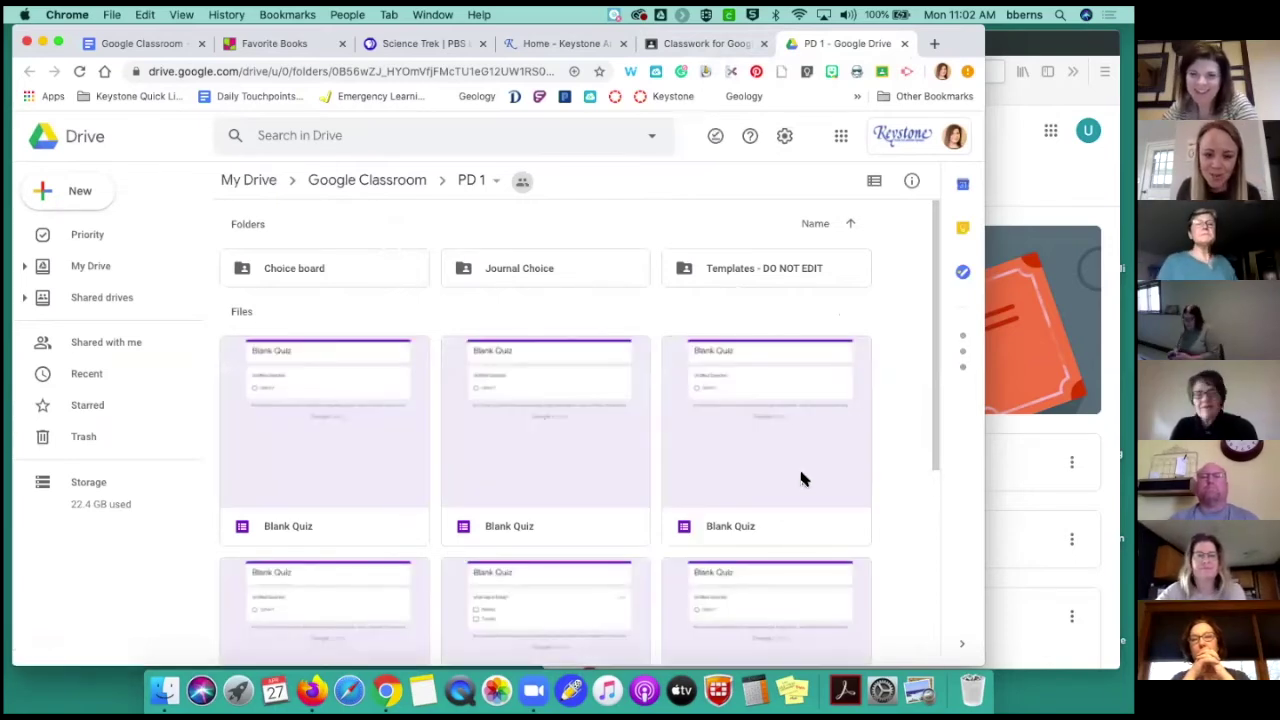
Look through PD 1 and open the Choice board folder holding four Science Choice Board copies
{"action": "scroll", "coordinate": [800, 478], "scroll_direction": "down", "scroll_amount": 3}
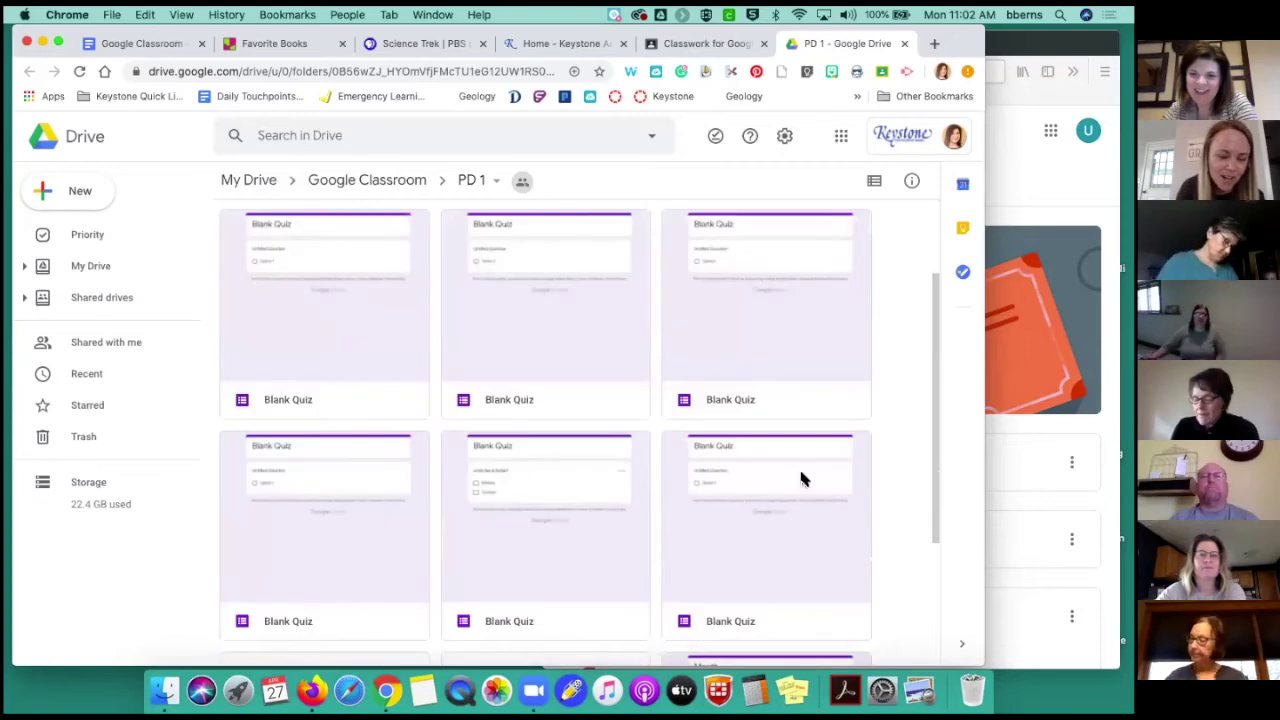
{"action": "scroll", "coordinate": [801, 474], "scroll_direction": "down", "scroll_amount": 4}
{"action": "scroll", "coordinate": [801, 474], "scroll_direction": "up", "scroll_amount": 6}
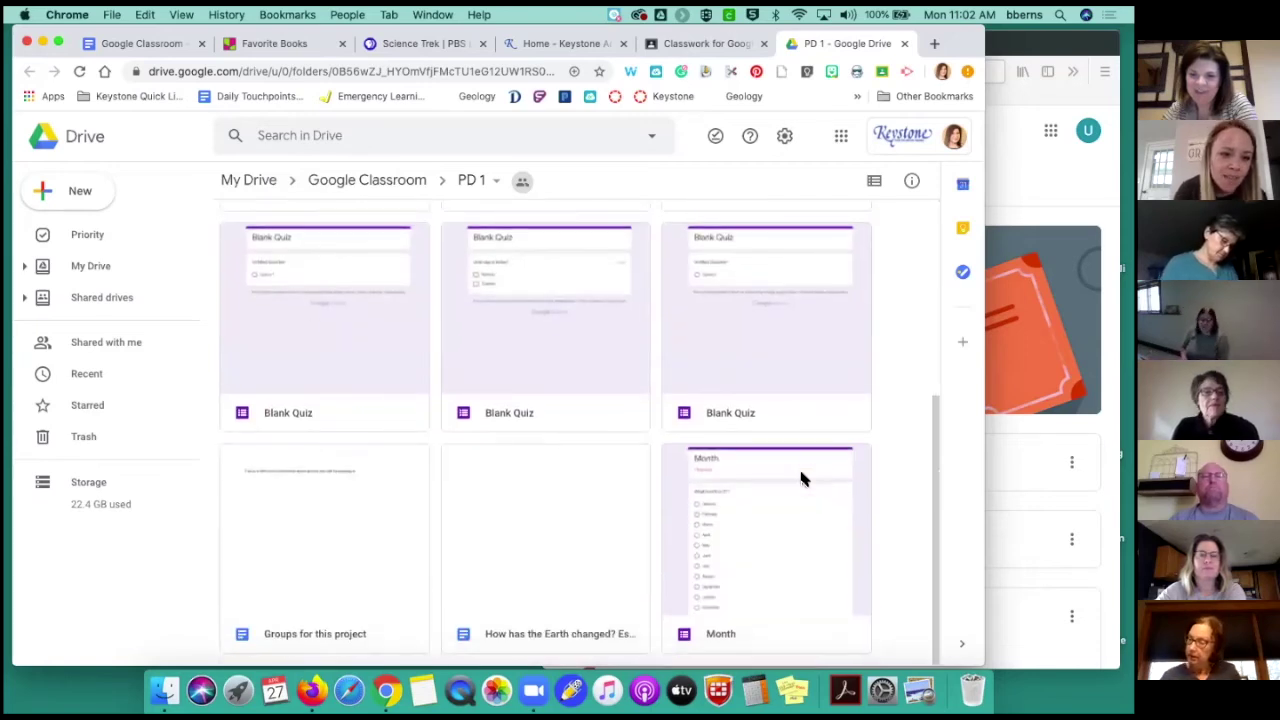
{"action": "scroll", "coordinate": [800, 478], "scroll_direction": "down", "scroll_amount": 6}
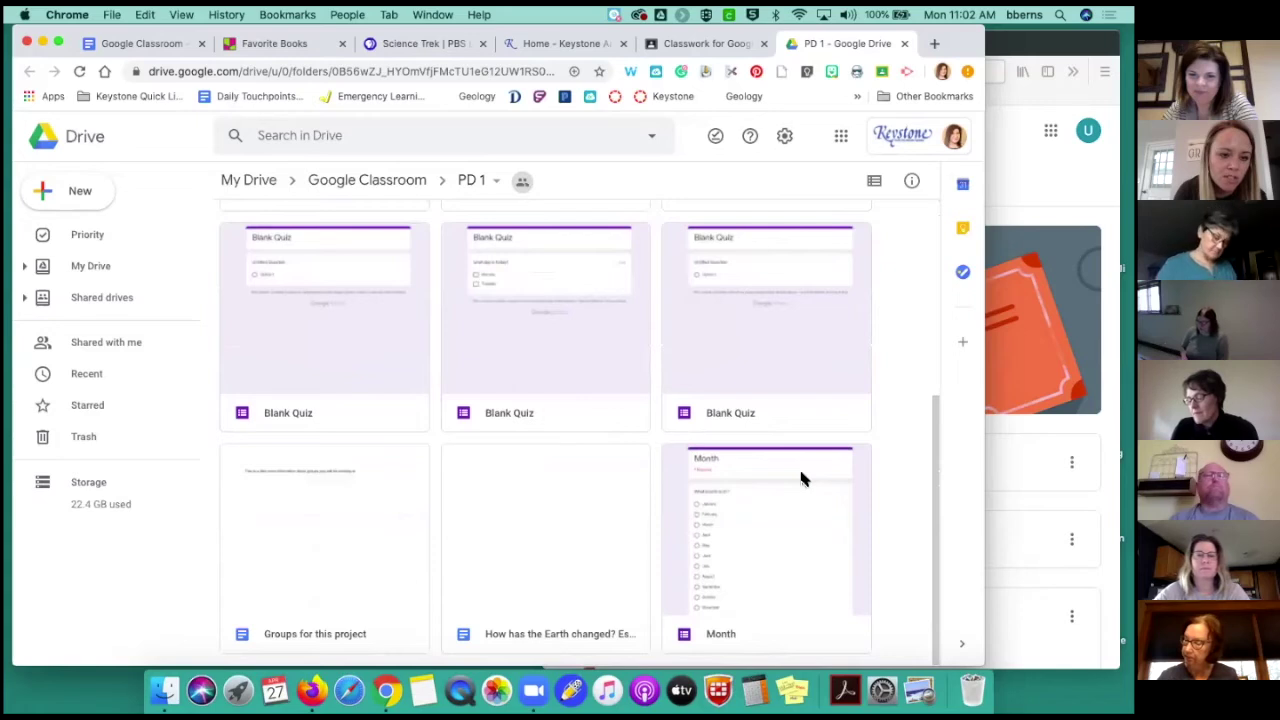
{"action": "scroll", "coordinate": [800, 478], "scroll_direction": "up", "scroll_amount": 7}
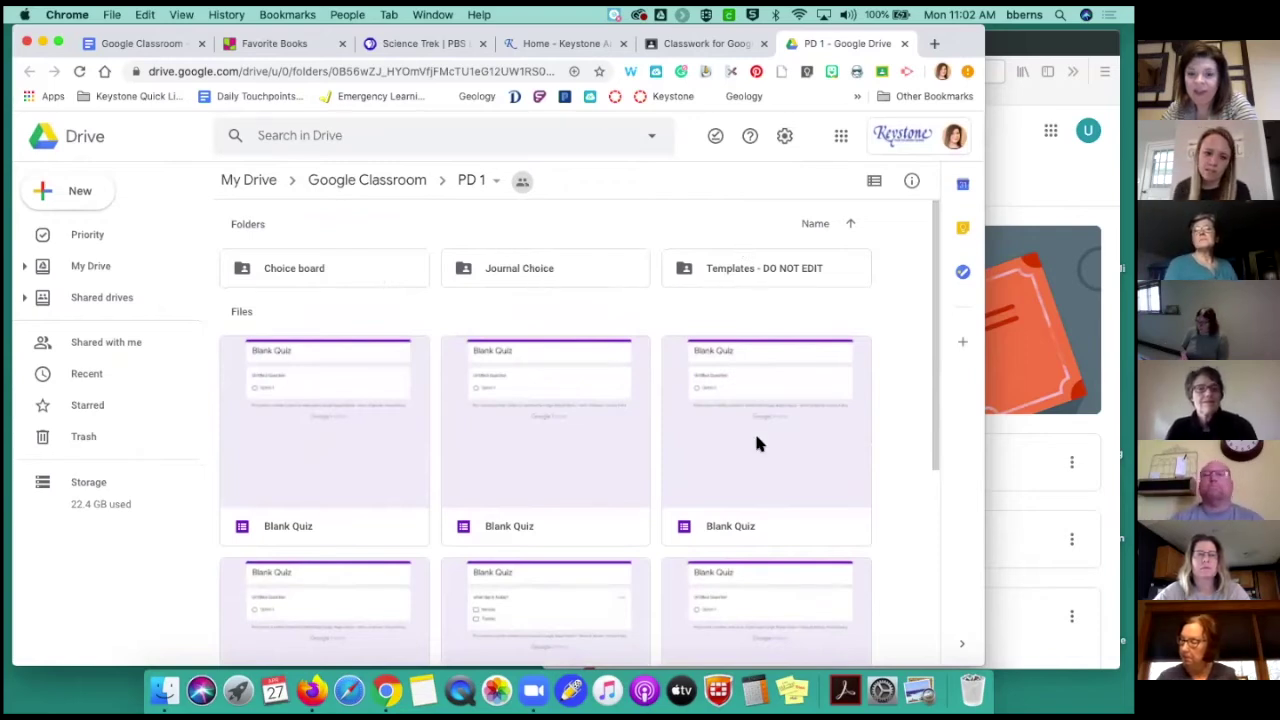
{"action": "double_click", "coordinate": [320, 275]}
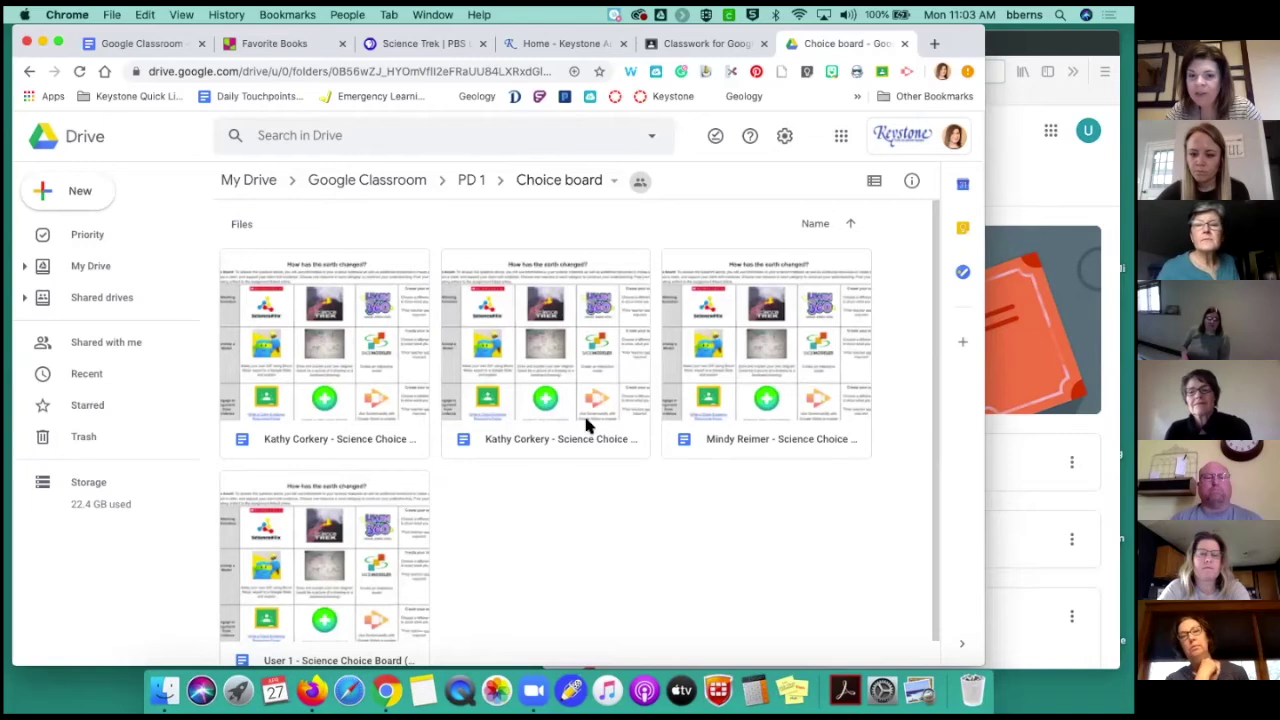
Open one student's Science Choice Board copy, 'How has the earth changed?', in Google Docs
{"action": "double_click", "coordinate": [712, 432]}
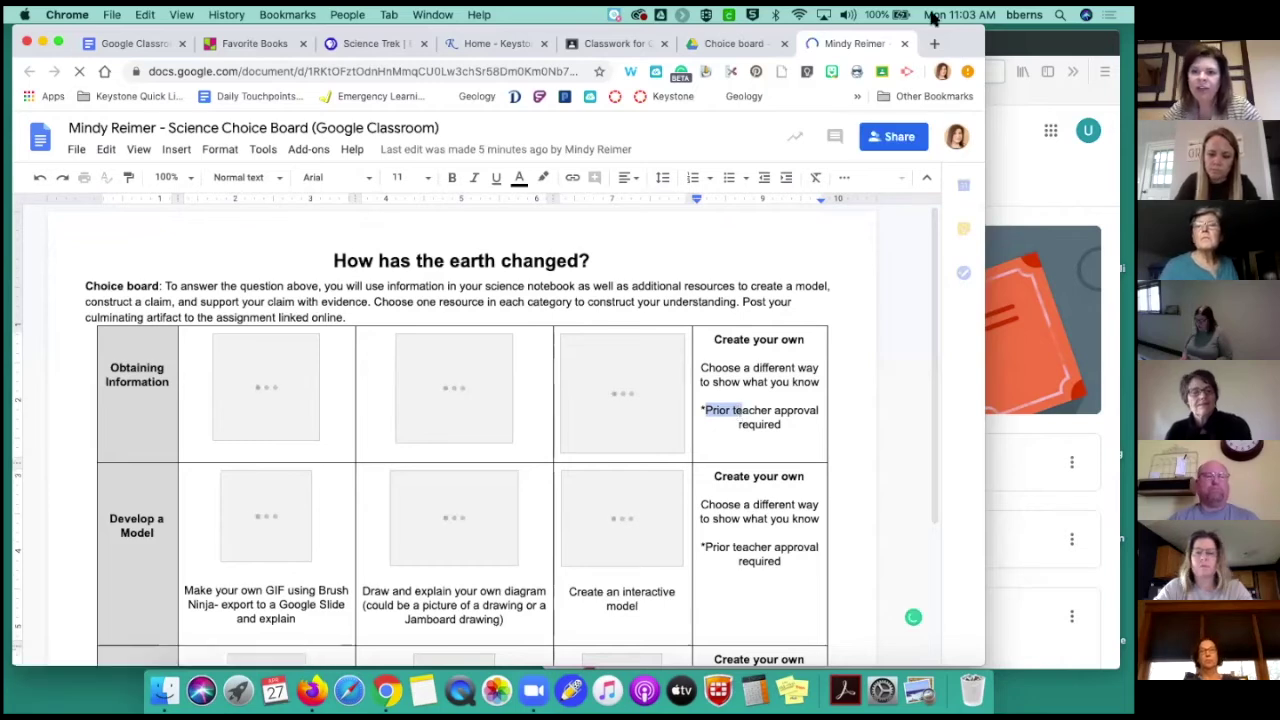
Widen the student-view Classroom window and open the Journal Choice assignment
{"action": "left_click", "coordinate": [1024, 130]}
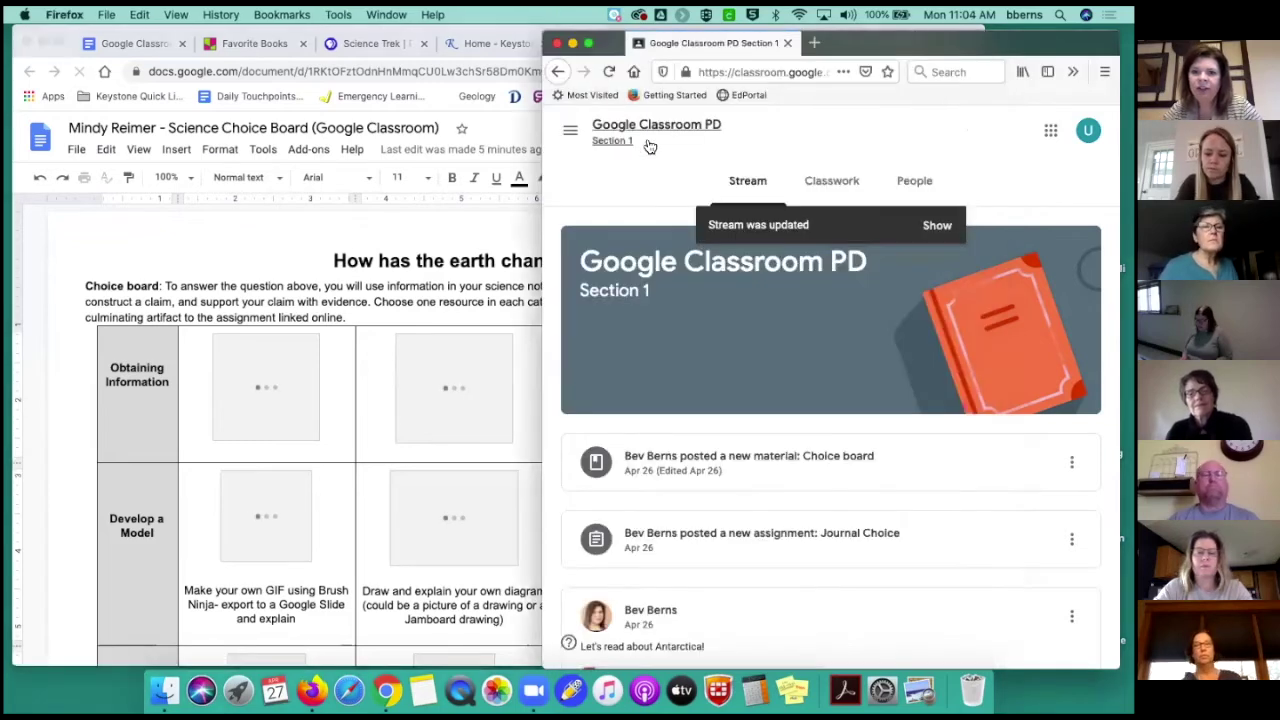
{"action": "left_click_drag", "start_coordinate": [540, 195], "coordinate": [115, 228]}
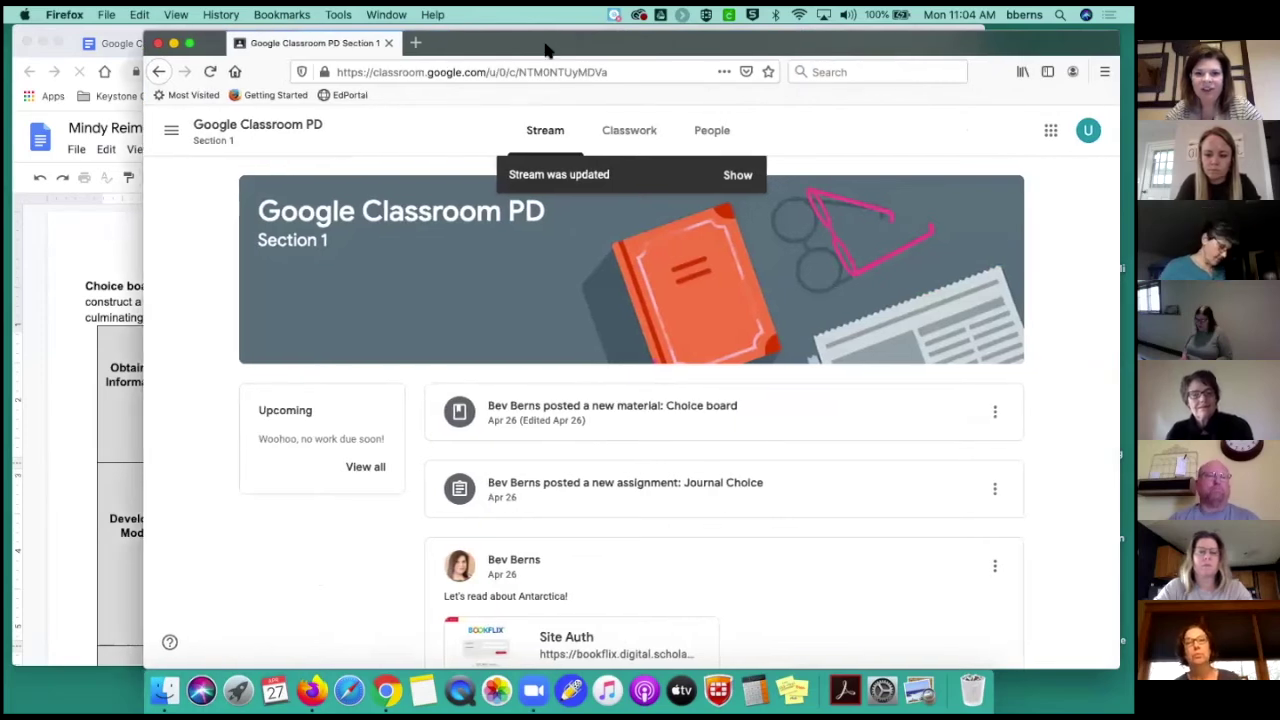
{"action": "scroll", "coordinate": [583, 383], "scroll_direction": "down", "scroll_amount": 2}
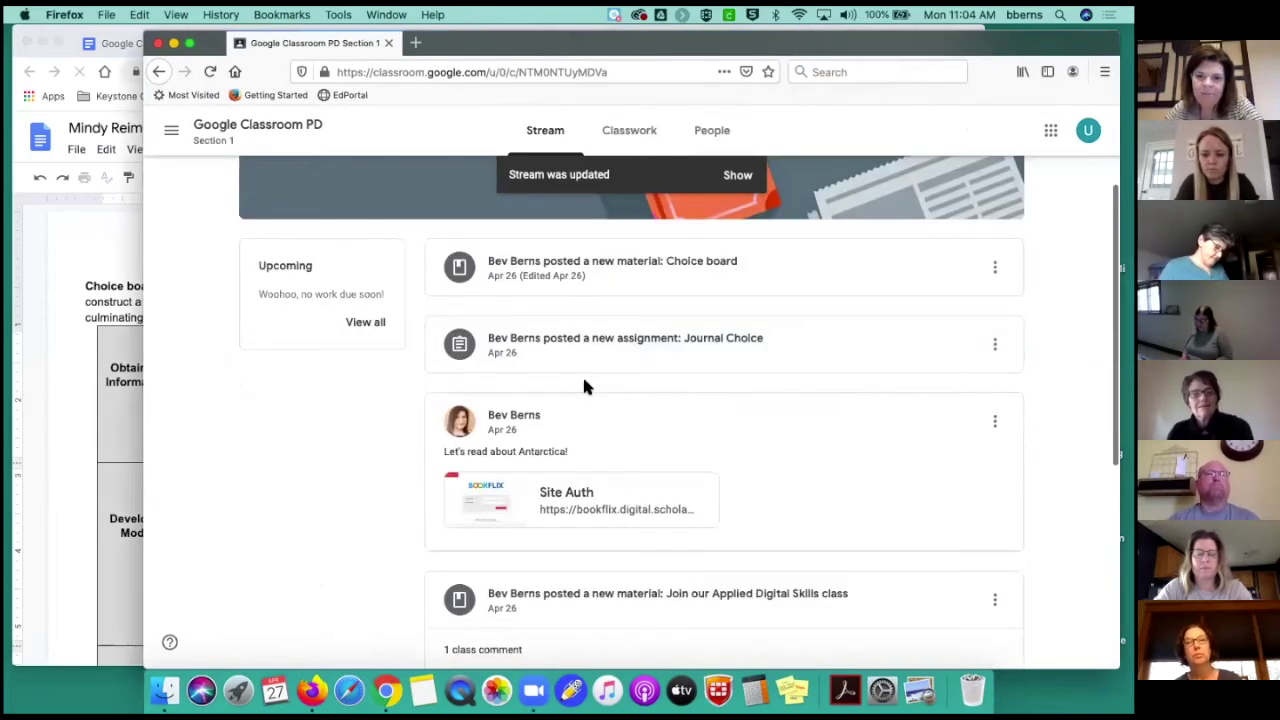
{"action": "scroll", "coordinate": [583, 383], "scroll_direction": "down", "scroll_amount": 2}
{"action": "scroll", "coordinate": [588, 388], "scroll_direction": "down", "scroll_amount": 3}
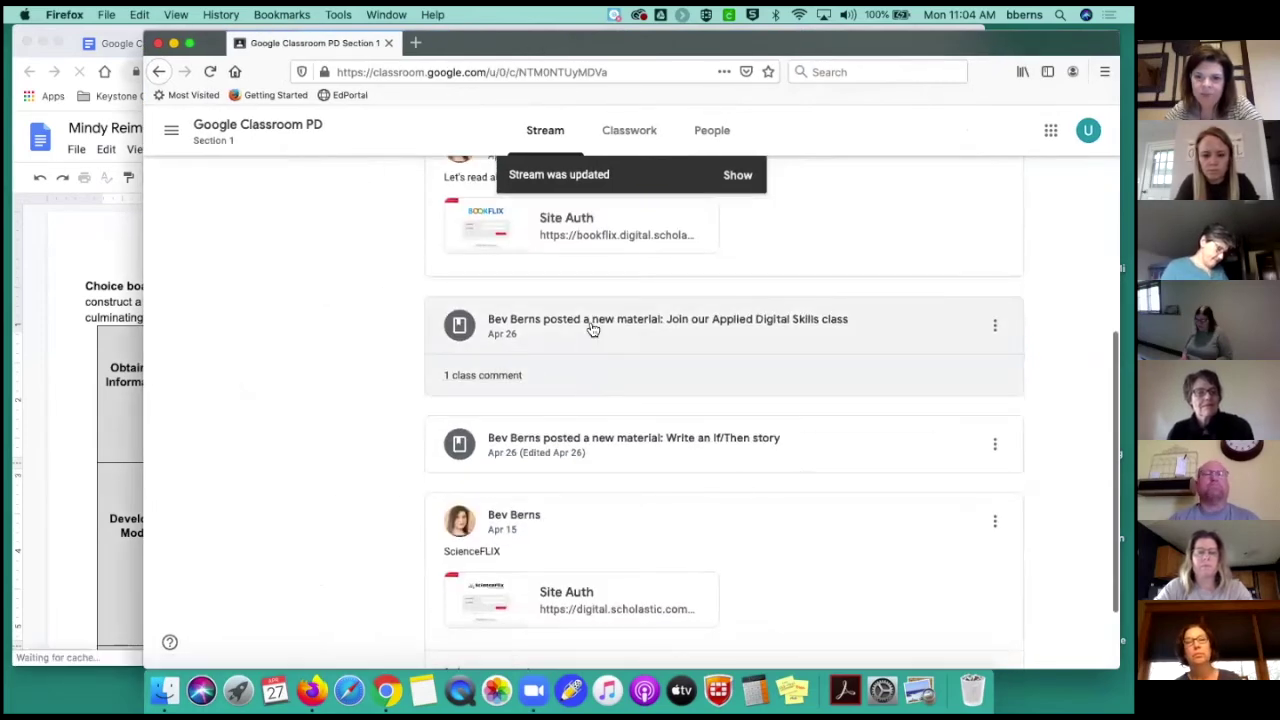
{"action": "scroll", "coordinate": [593, 330], "scroll_direction": "down", "scroll_amount": 1}
{"action": "scroll", "coordinate": [593, 330], "scroll_direction": "up", "scroll_amount": 3}
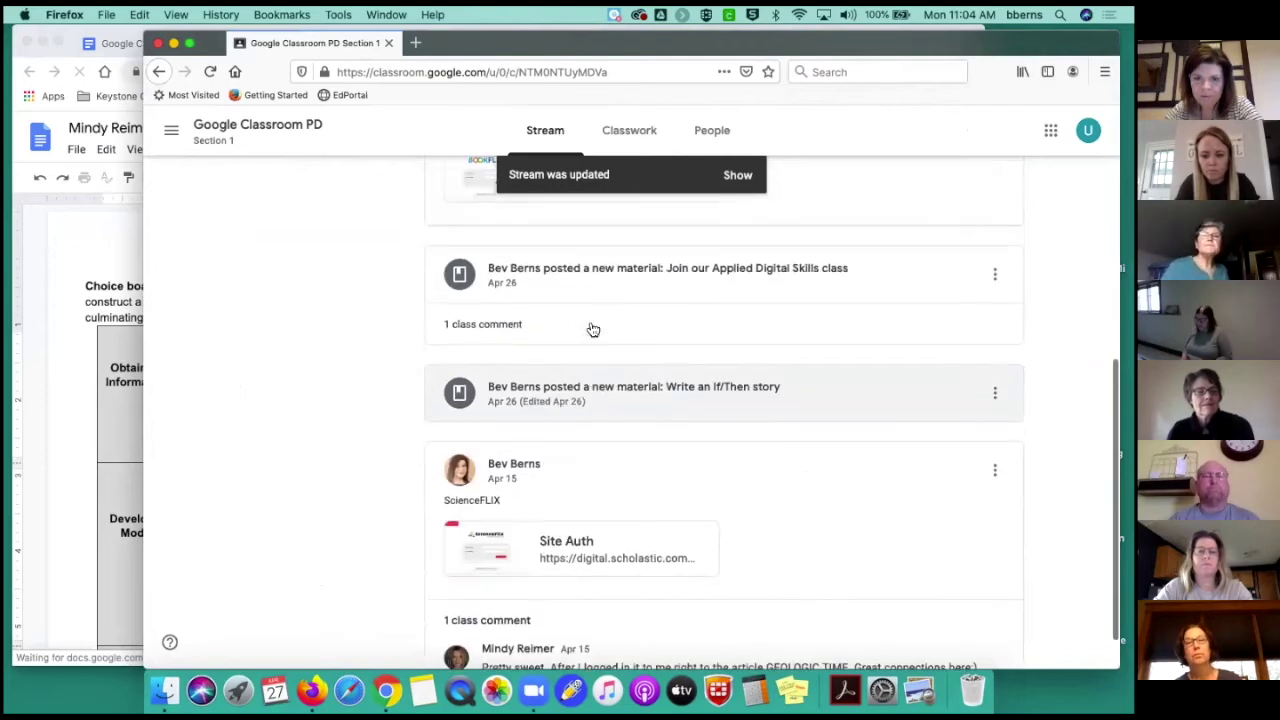
{"action": "scroll", "coordinate": [592, 328], "scroll_direction": "up", "scroll_amount": 3}
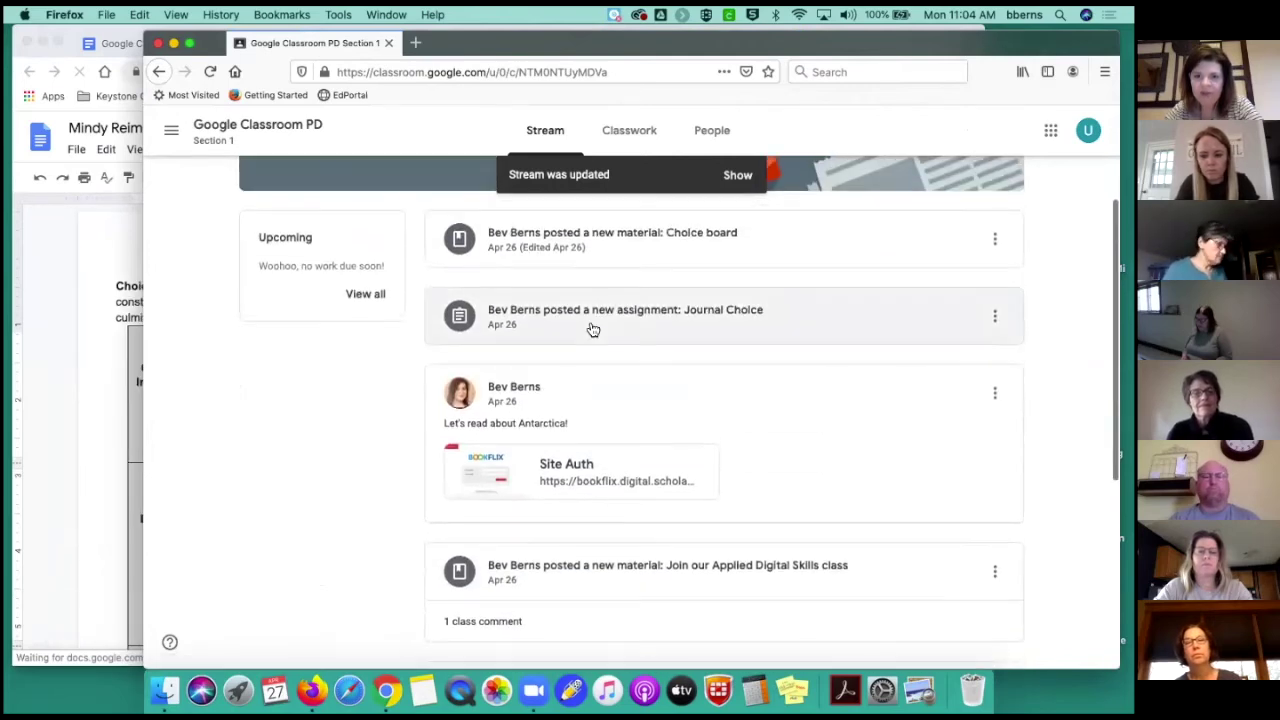
{"action": "left_click", "coordinate": [591, 318]}
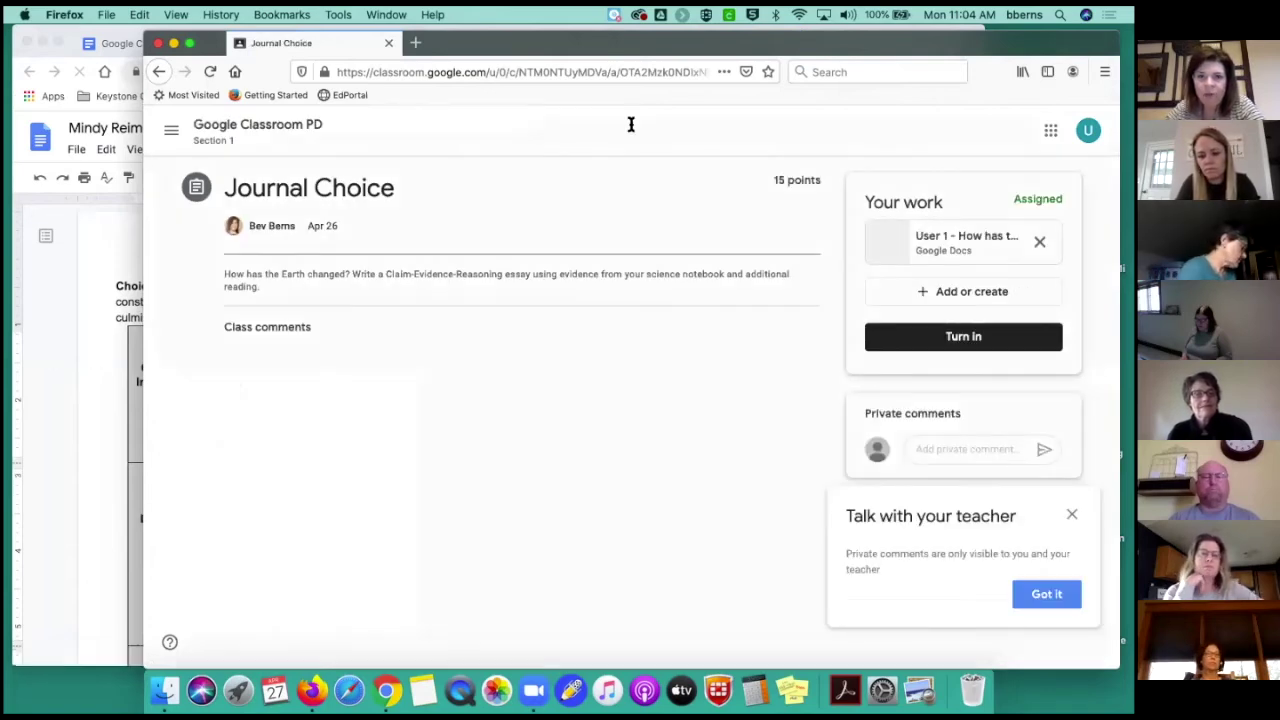
Close the choice board document tab and widen the Classroom window further
{"action": "left_click", "coordinate": [89, 345]}
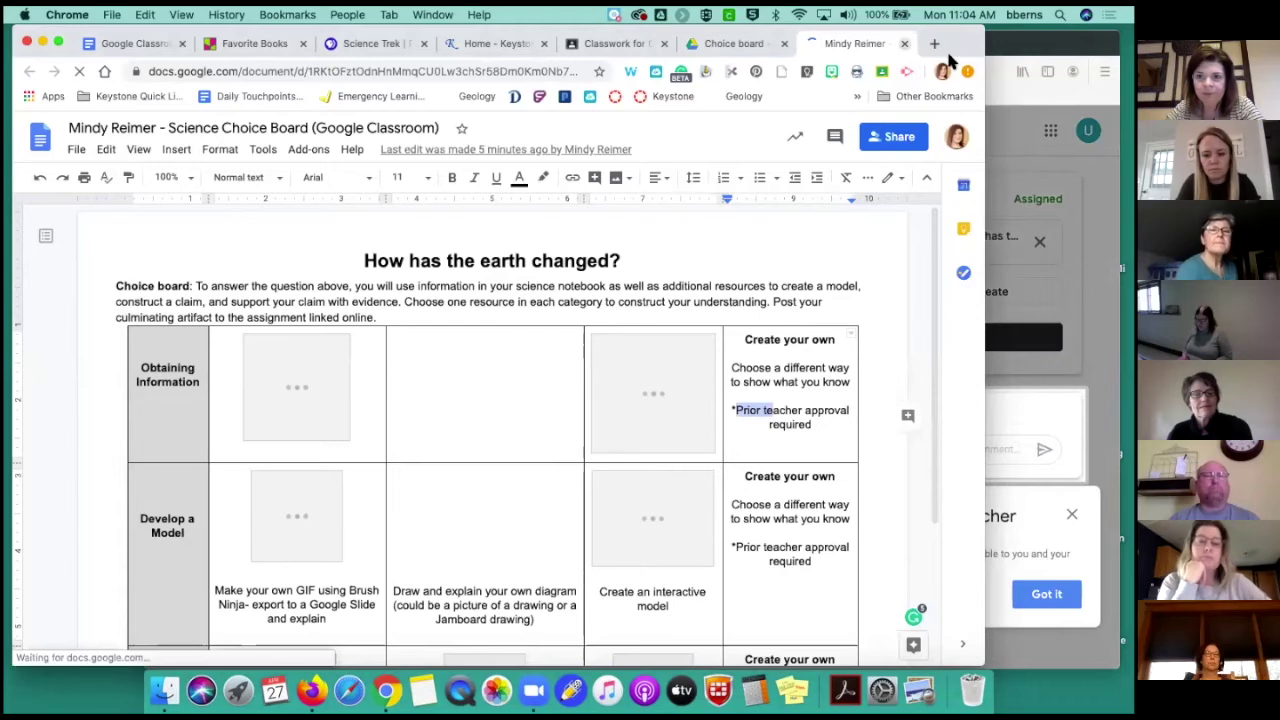
{"action": "left_click", "coordinate": [904, 43]}
{"action": "left_click", "coordinate": [1050, 43]}
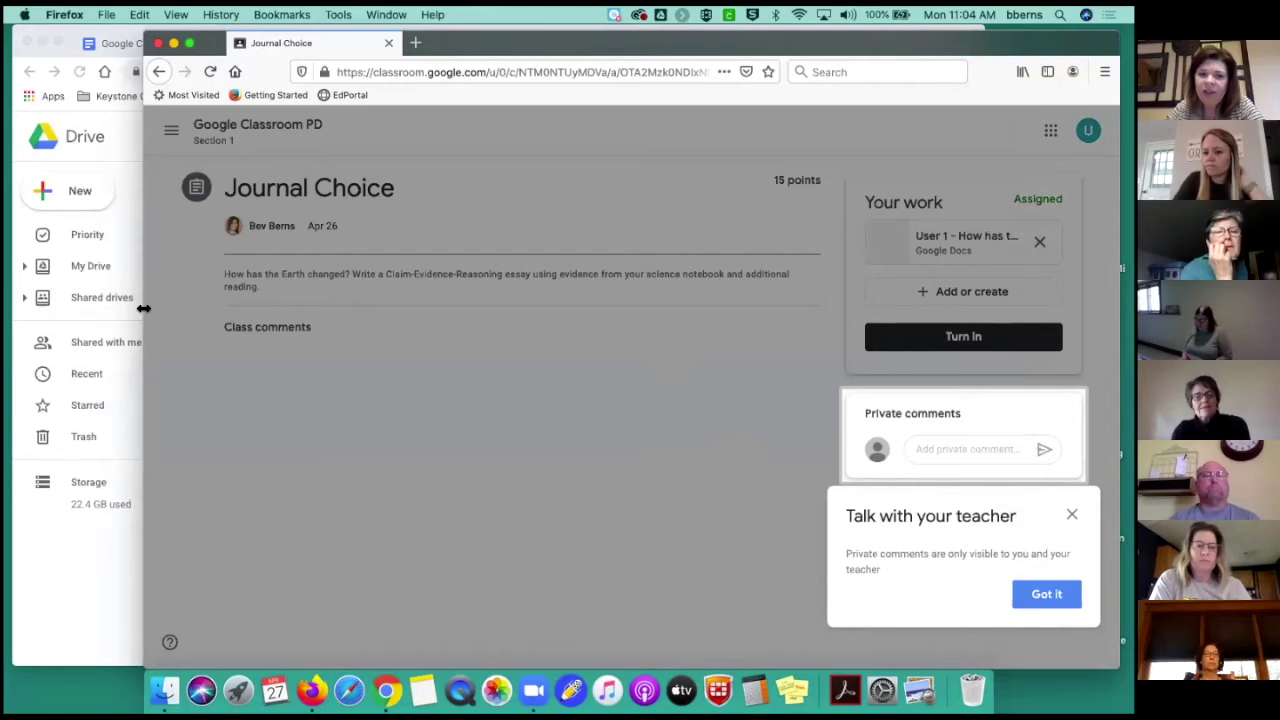
{"action": "left_click_drag", "start_coordinate": [144, 309], "coordinate": [80, 309]}
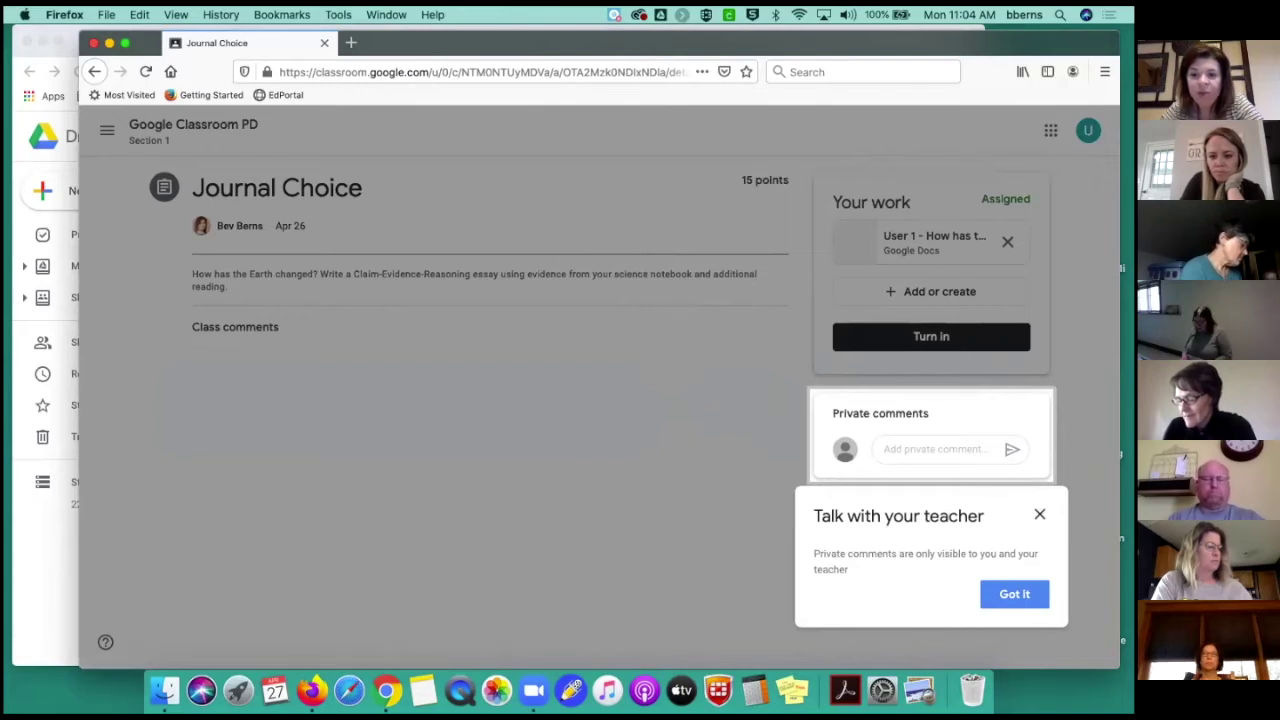
Post the private comment 'HELP I don't understand!' on Journal Choice and open the attached essay
{"action": "left_click", "coordinate": [1014, 594]}
{"action": "left_click", "coordinate": [913, 450]}
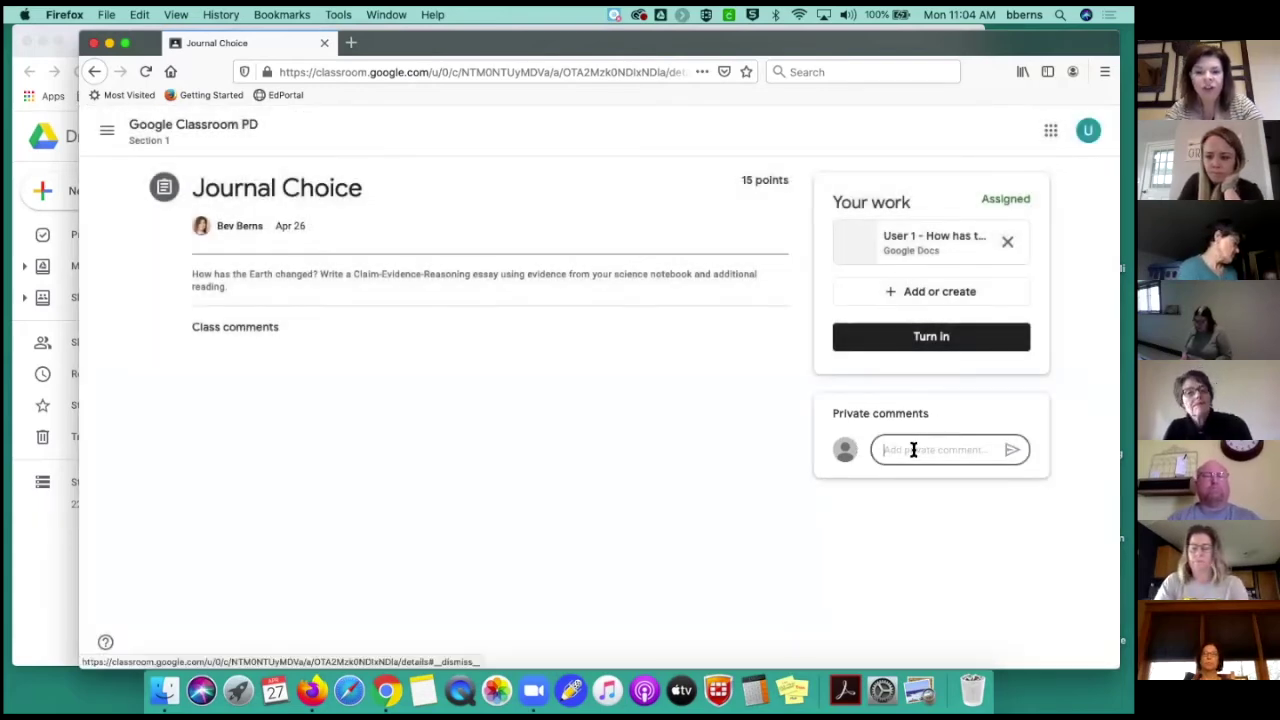
{"action": "type", "text": "HELP"}
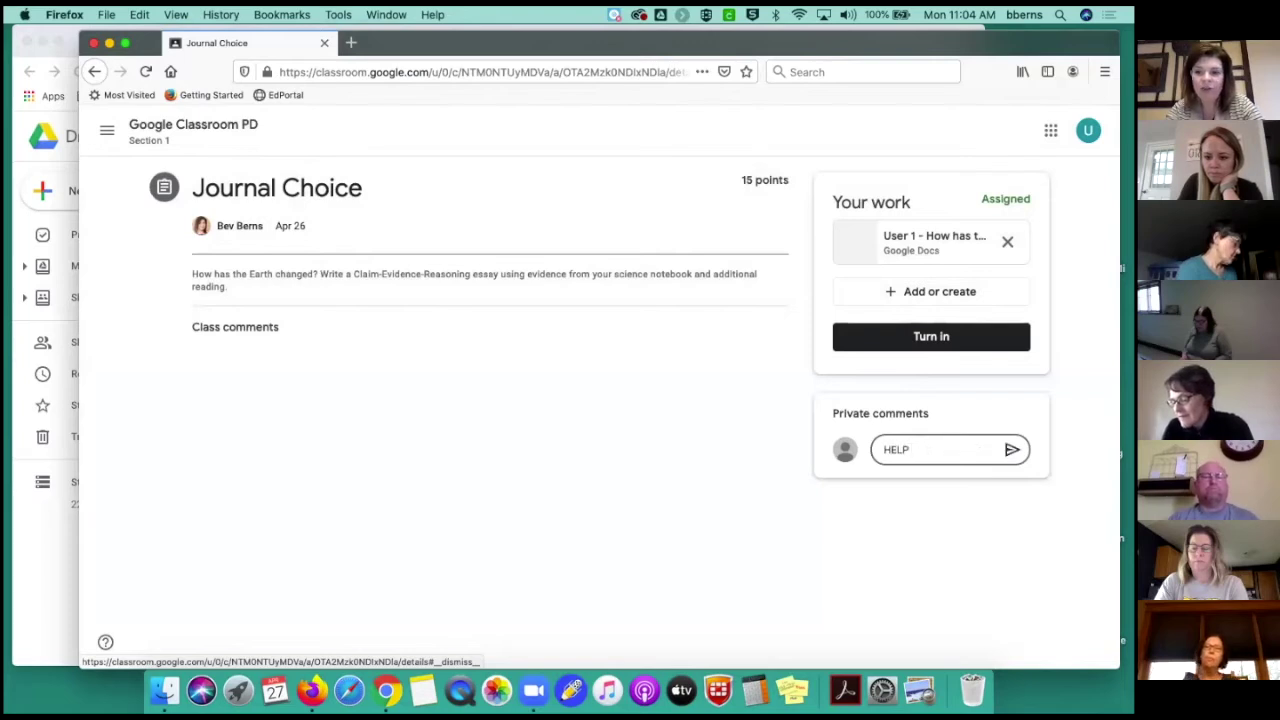
{"action": "type", "text": " I don't u"}
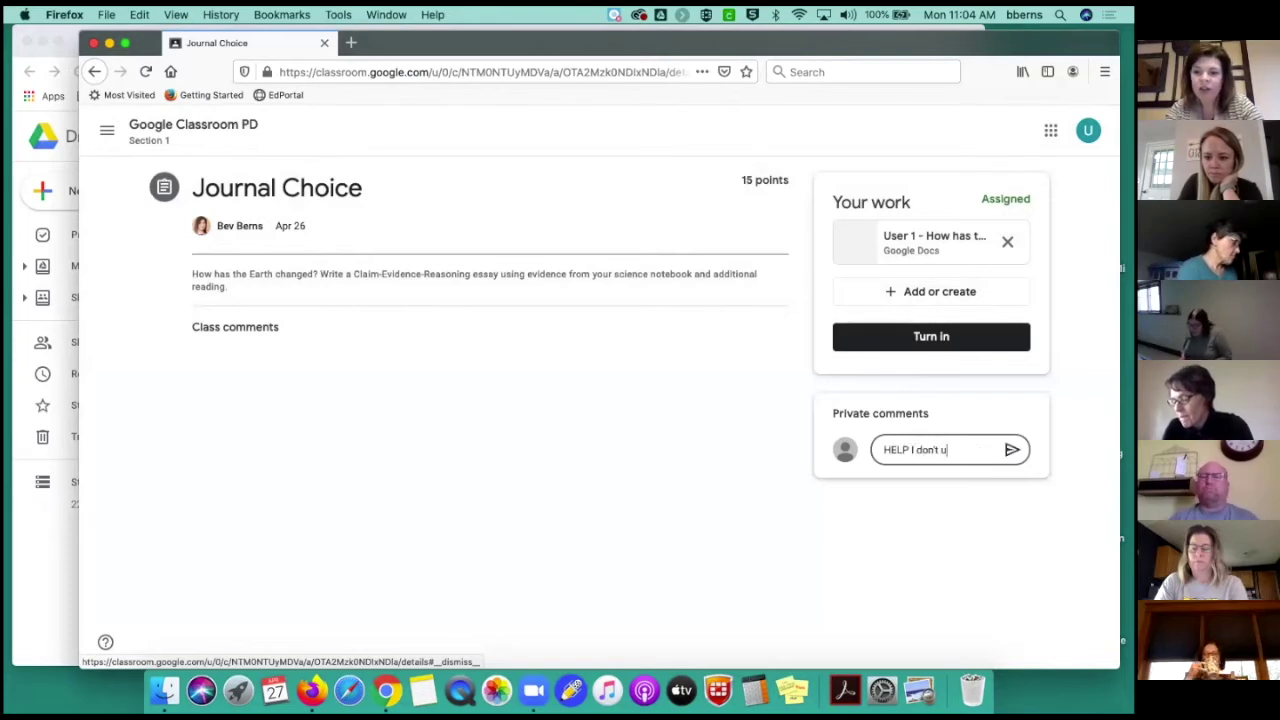
{"action": "type", "text": "nderstand!"}
{"action": "key", "text": "Return"}
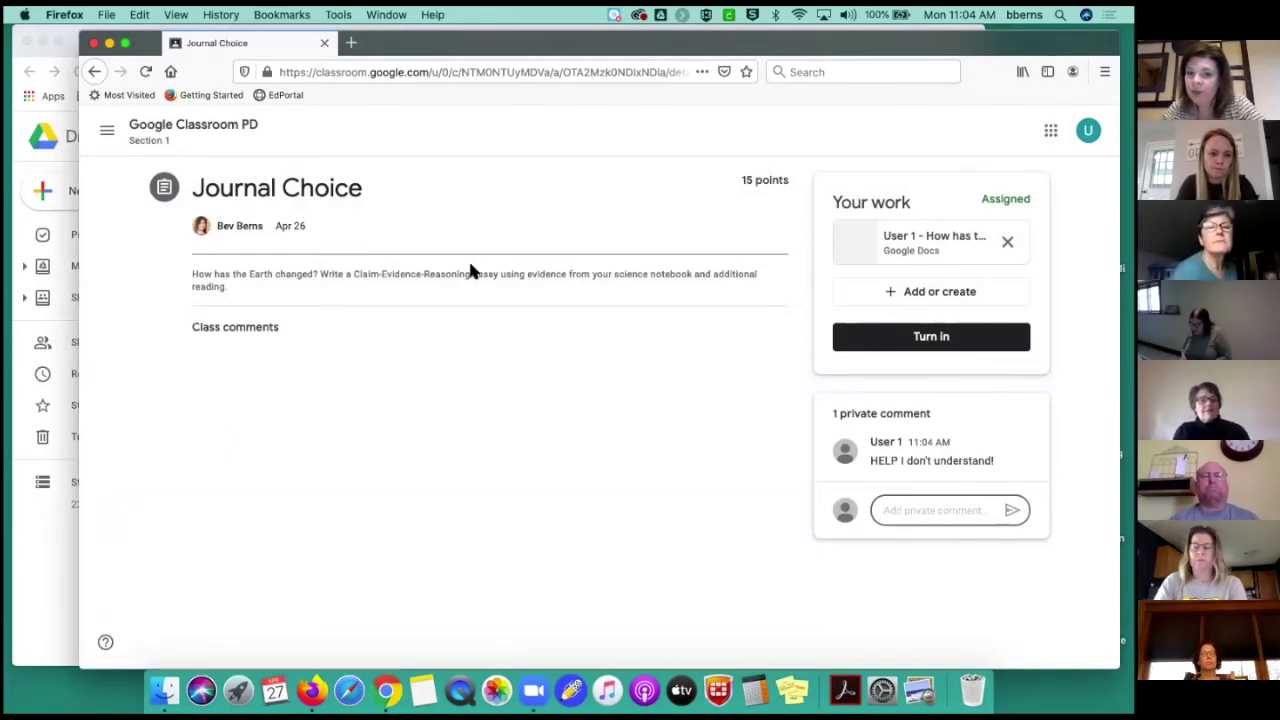
{"action": "left_click", "coordinate": [935, 245]}
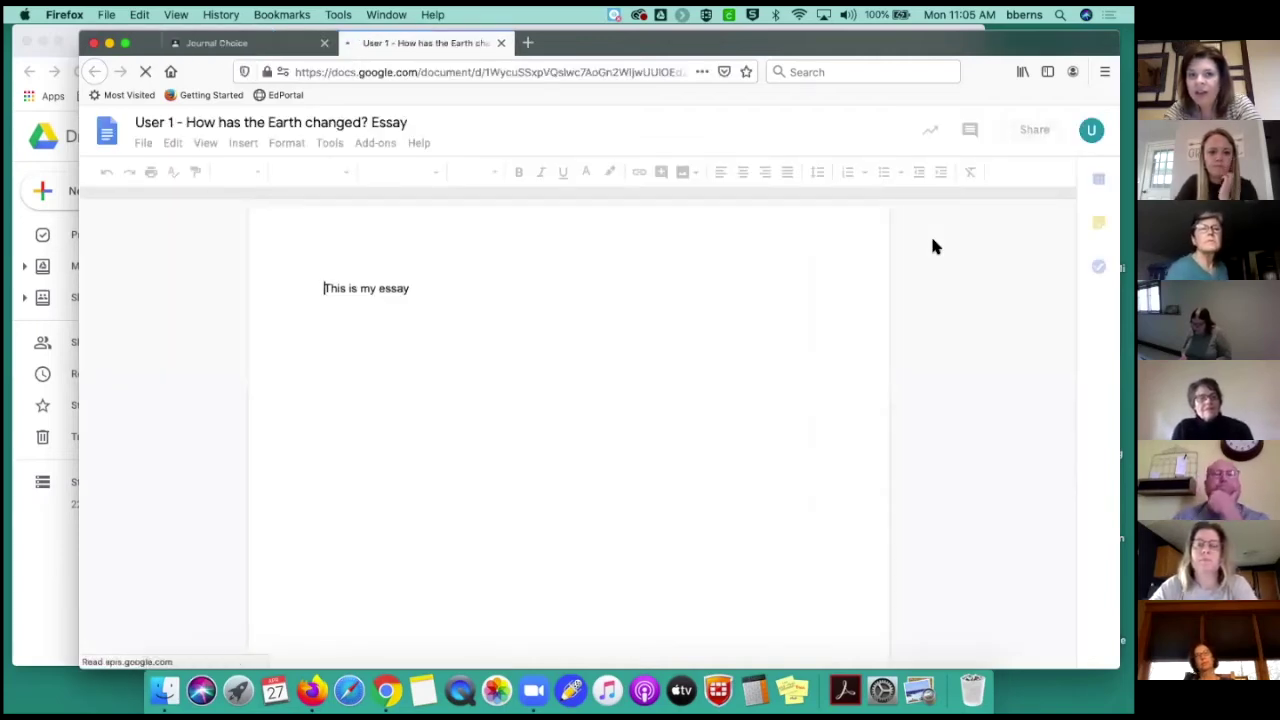
Add a closing period to 'This is my essay' and start turning in the essay
{"action": "left_click", "coordinate": [249, 42]}
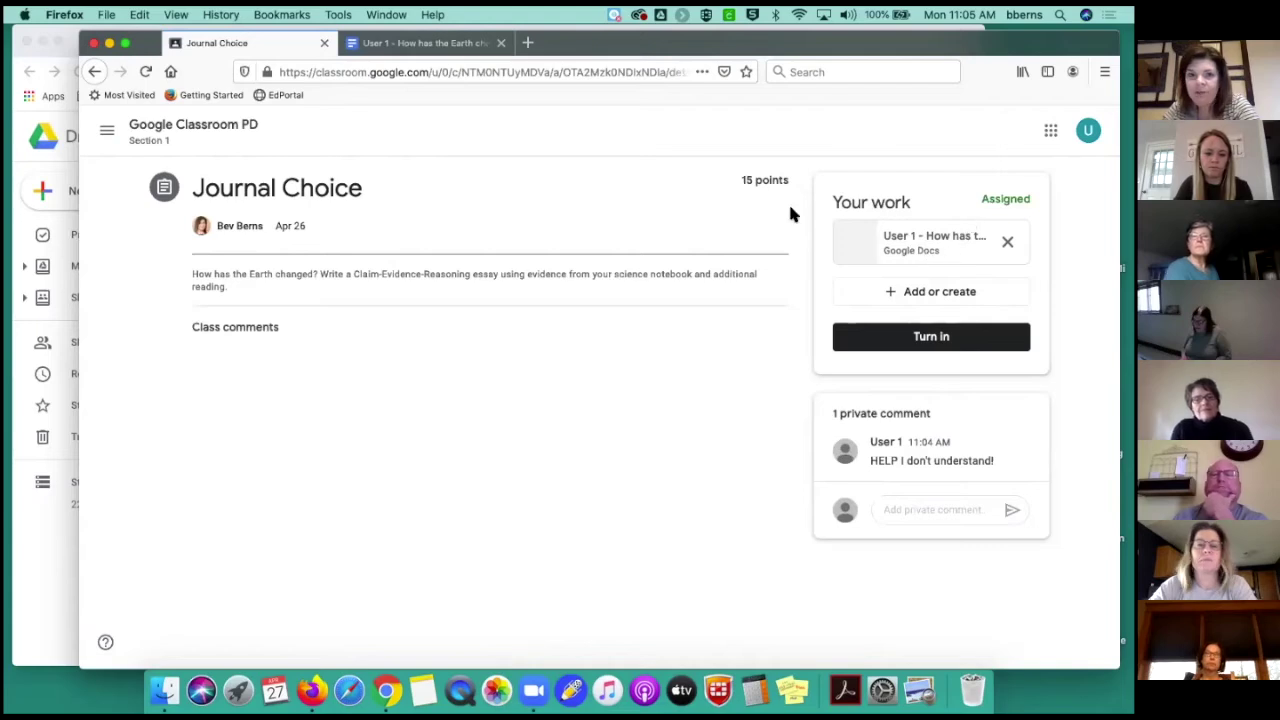
{"action": "left_click", "coordinate": [452, 44]}
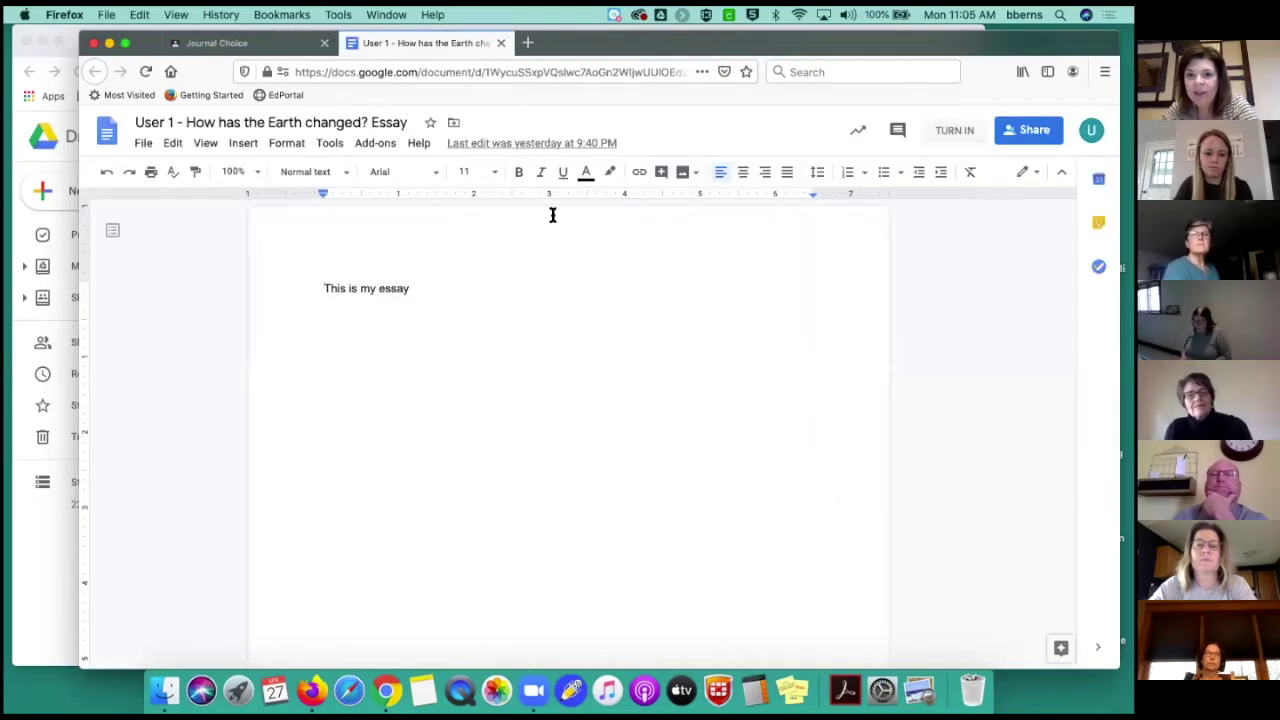
{"action": "left_click", "coordinate": [428, 288]}
{"action": "type", "text": "."}
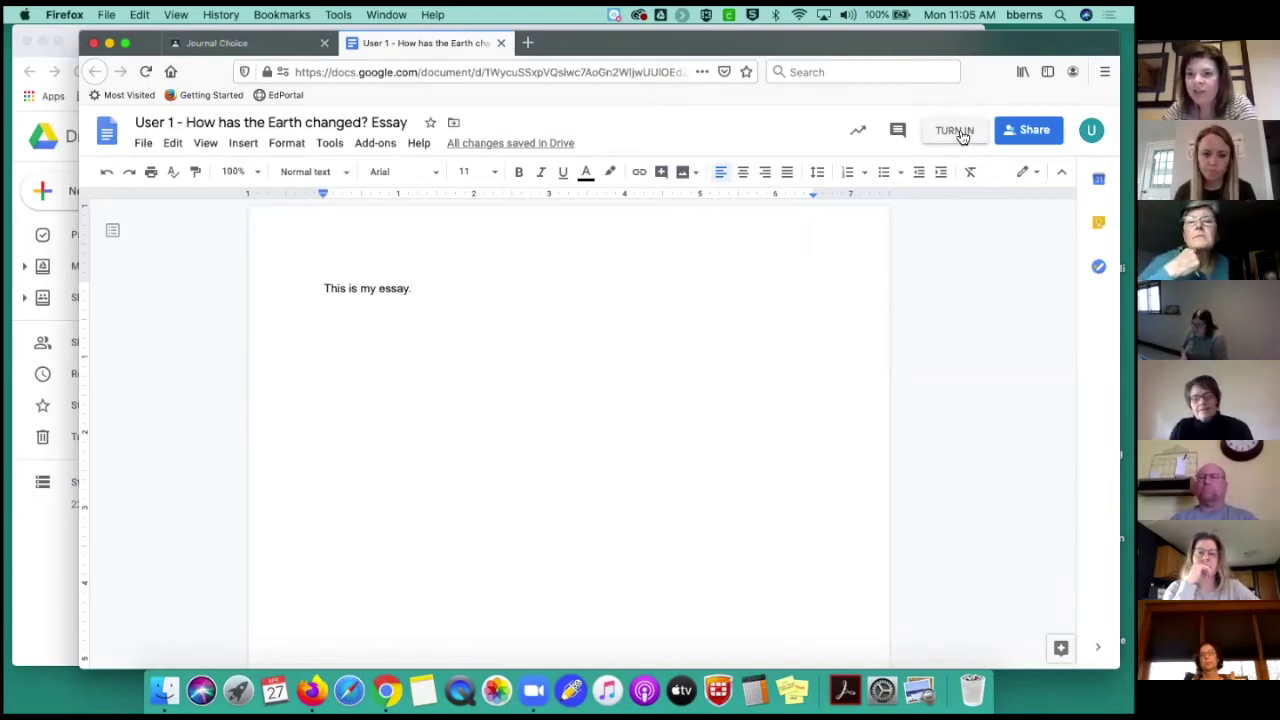
{"action": "left_click", "coordinate": [956, 132]}
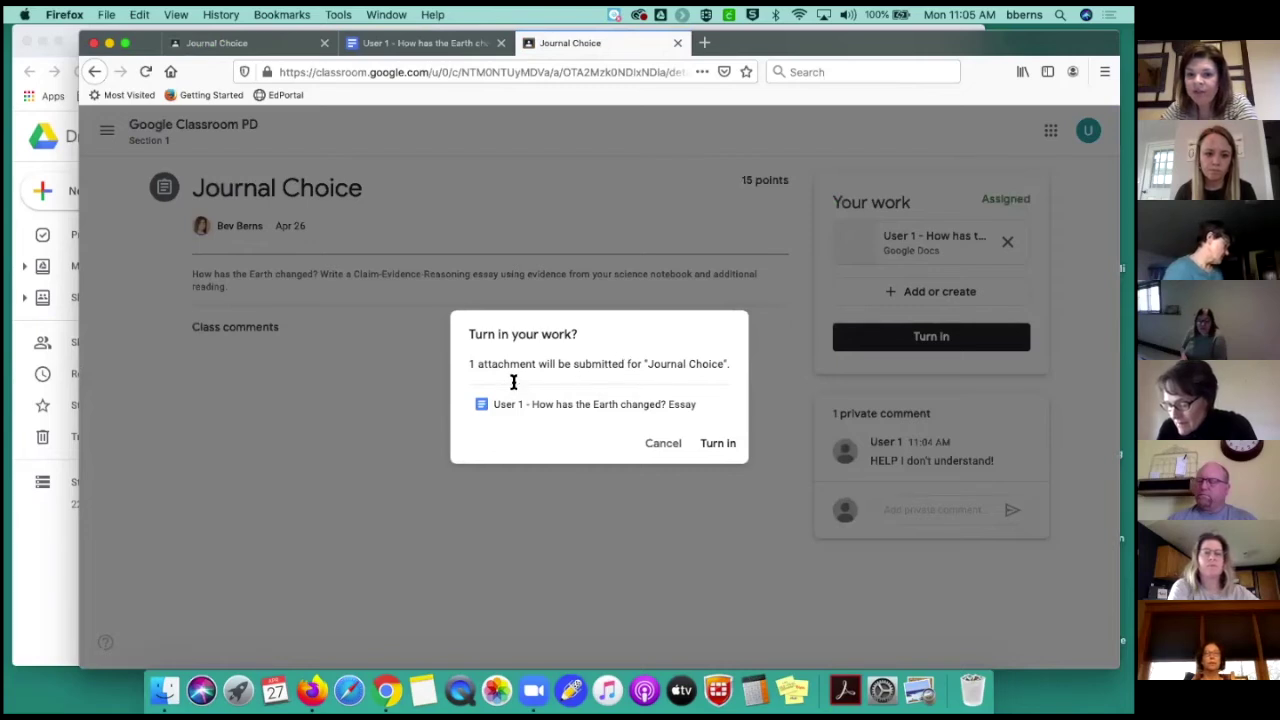
Confirm turning in the Journal Choice essay with its 1 attachment
{"action": "left_click", "coordinate": [717, 444]}
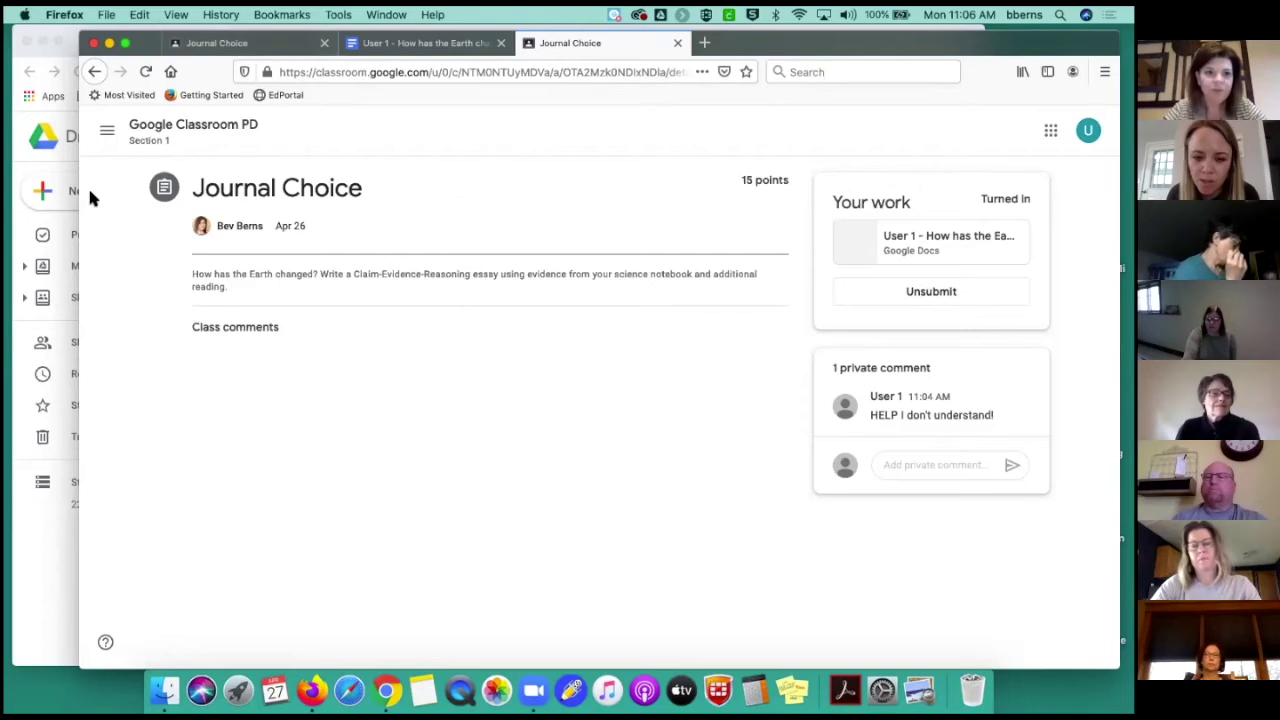
As teacher, open the Grades page and User 1's Journal Choice submission options
{"action": "left_click", "coordinate": [57, 127]}
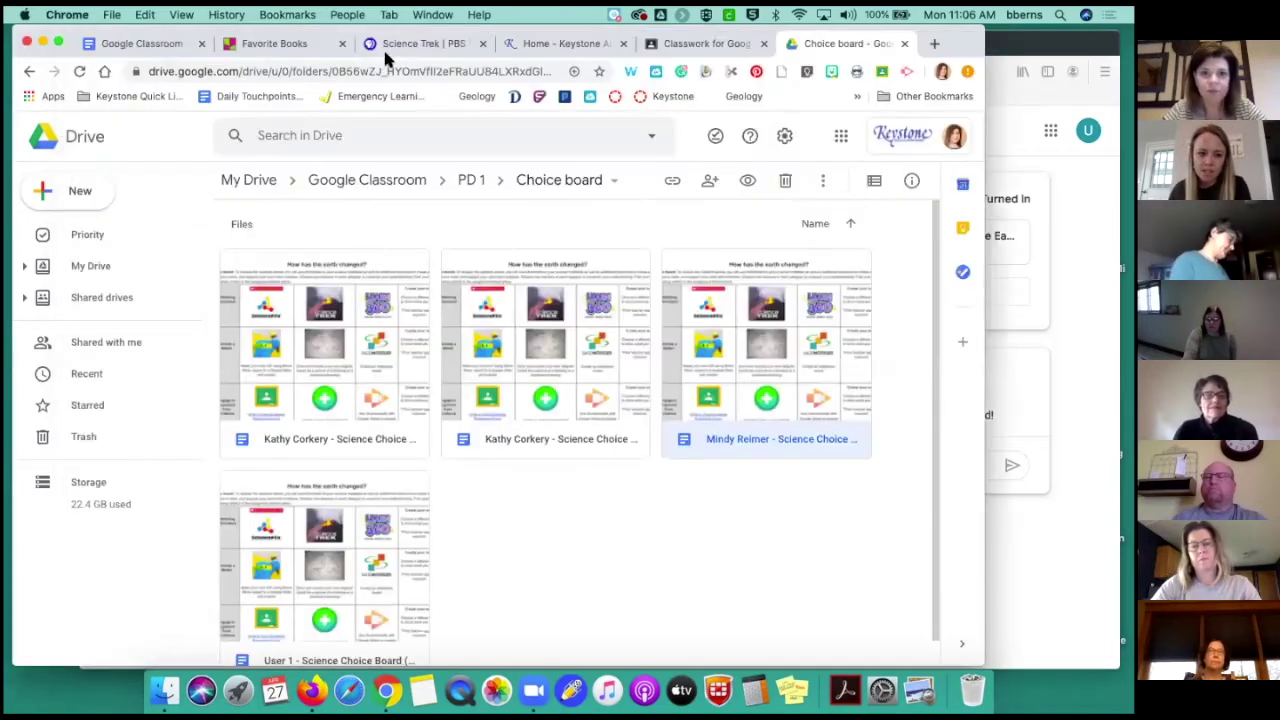
{"action": "left_click", "coordinate": [733, 44]}
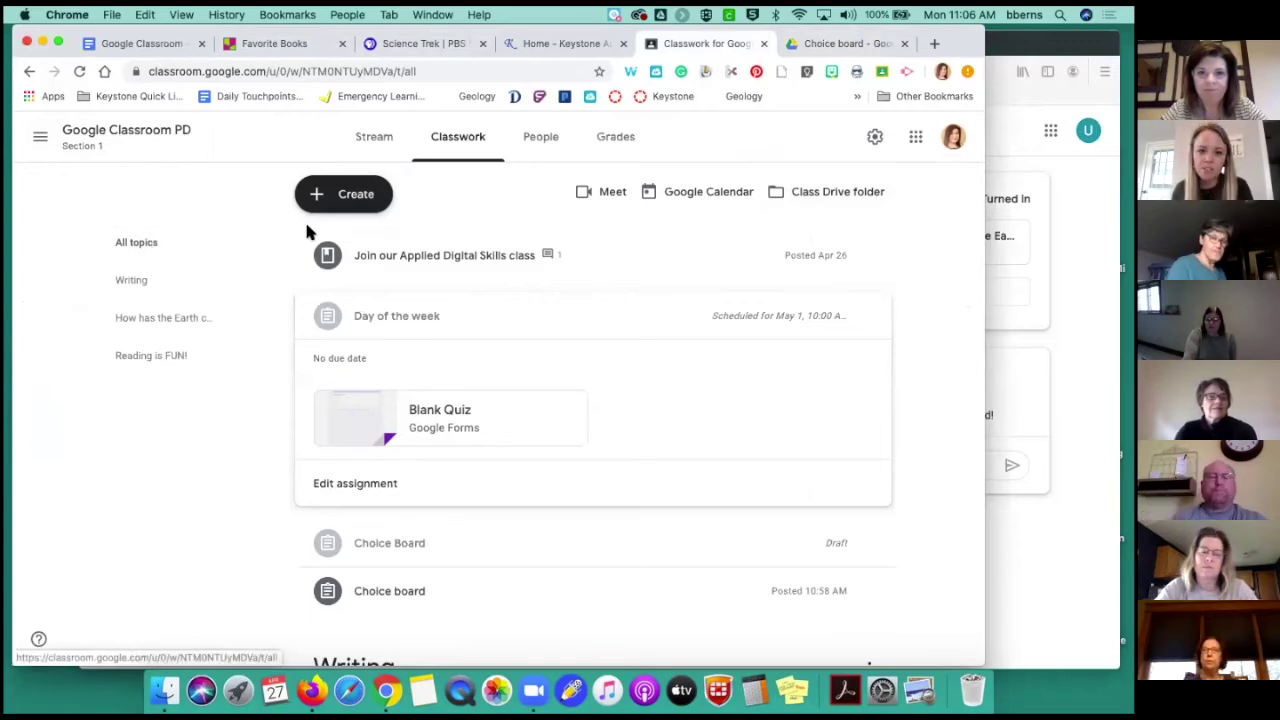
{"action": "left_click", "coordinate": [600, 142]}
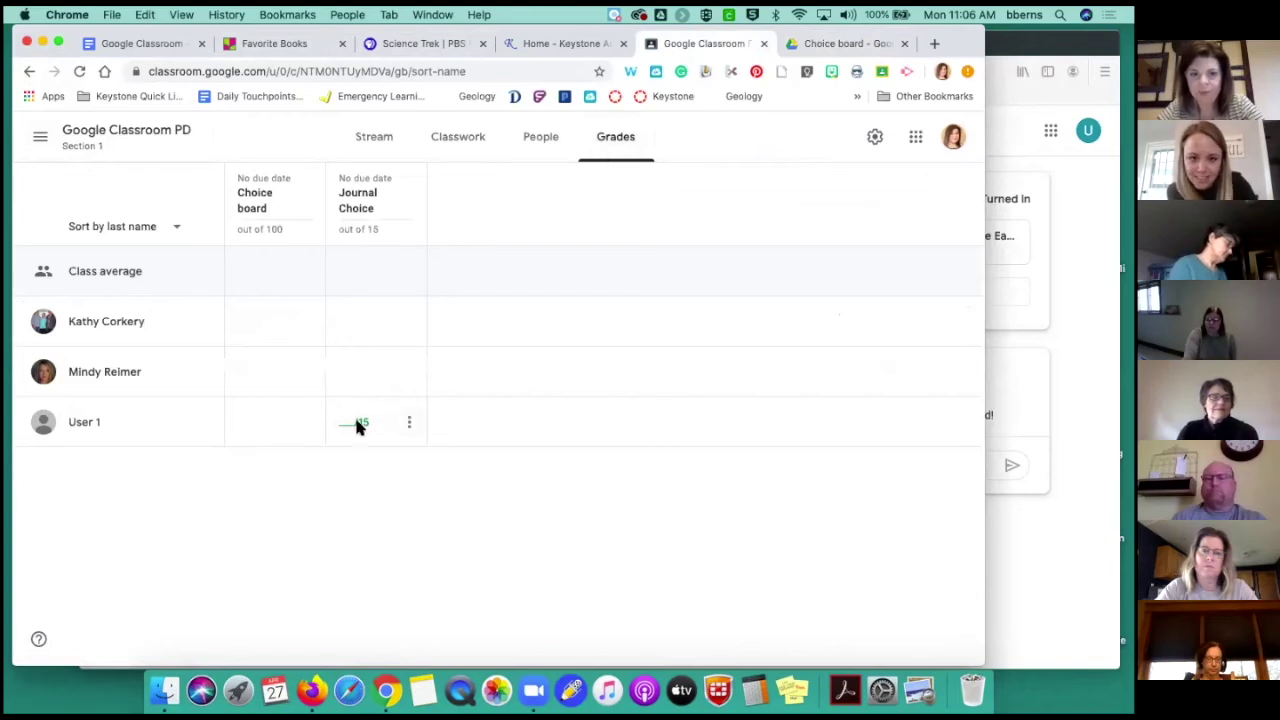
{"action": "left_click", "coordinate": [408, 426]}
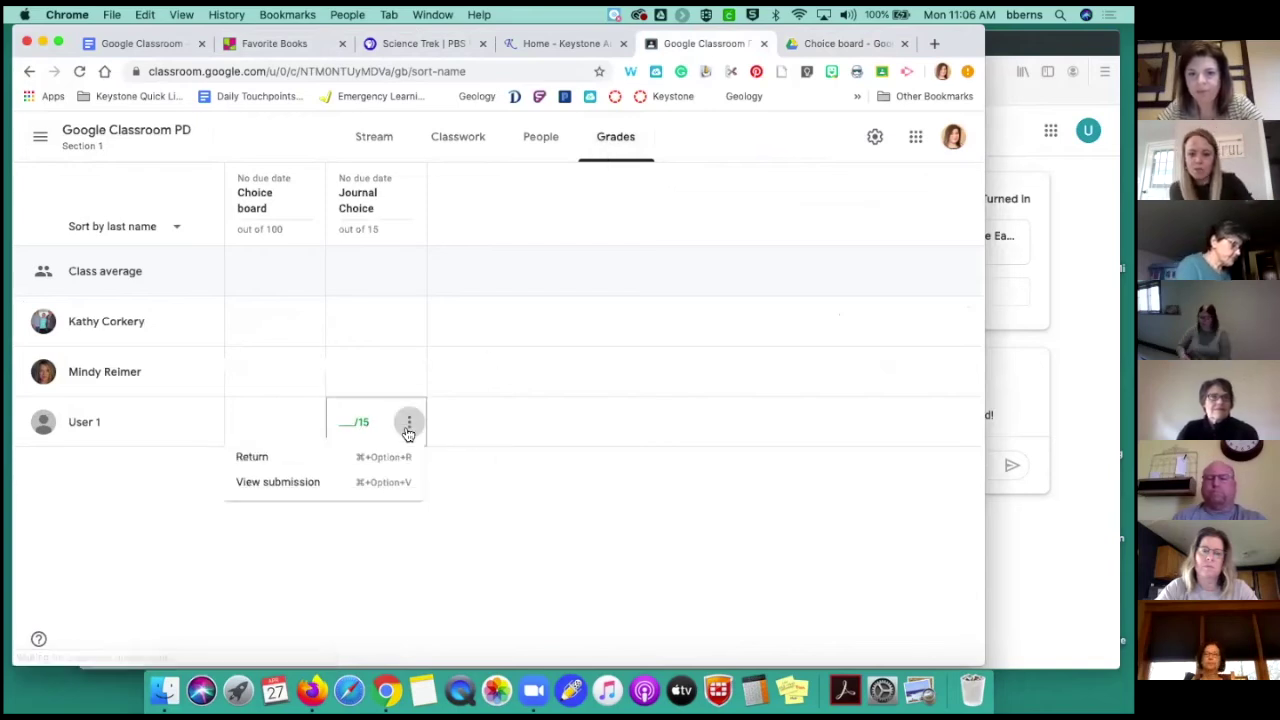
{"action": "left_click", "coordinate": [461, 445]}
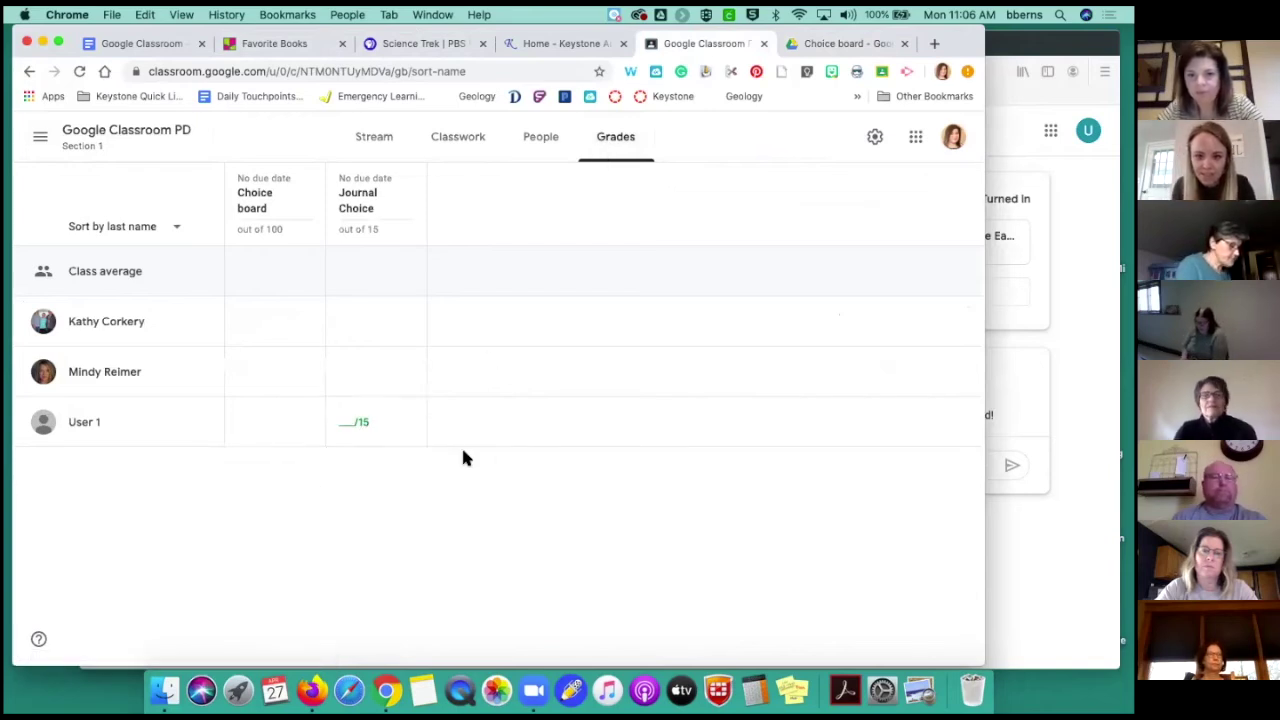
{"action": "left_click", "coordinate": [481, 148]}
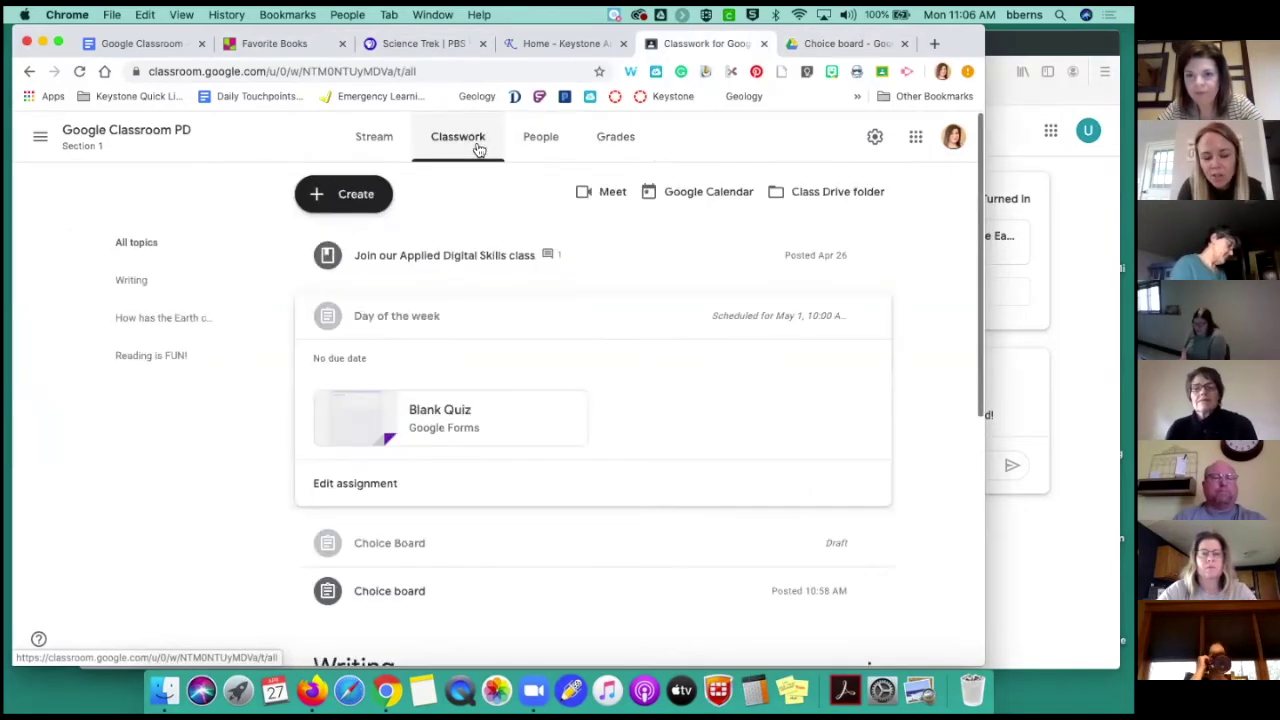
{"action": "left_click", "coordinate": [605, 142]}
{"action": "mouse_move", "coordinate": [363, 317]}
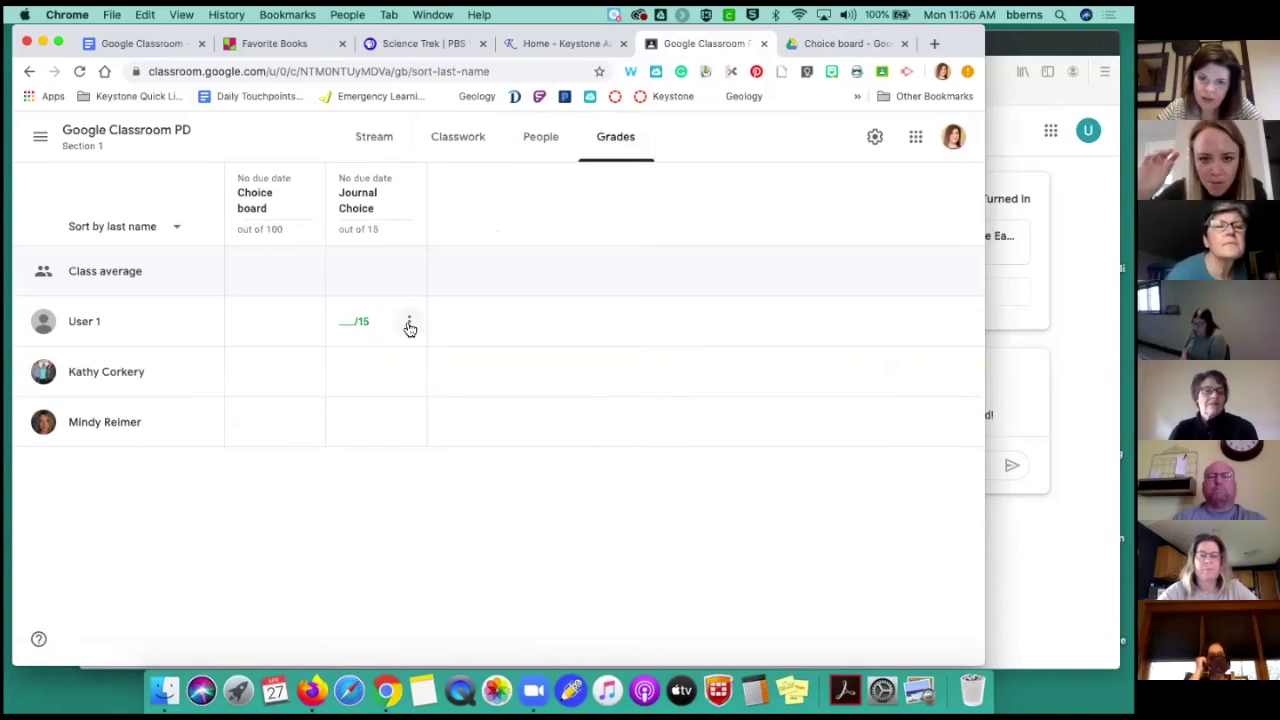
{"action": "left_click", "coordinate": [409, 323]}
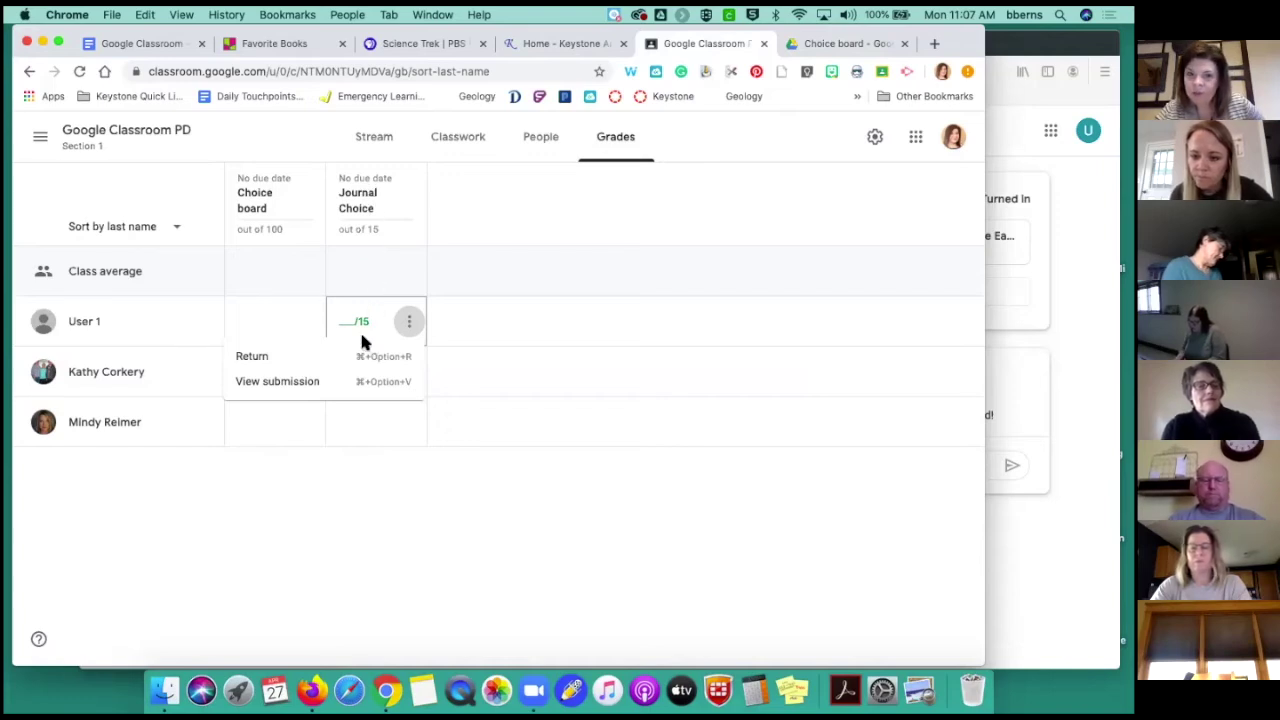
Open User 1's Journal Choice essay for grading and enter a draft grade of 15/15
{"action": "left_click", "coordinate": [287, 382]}
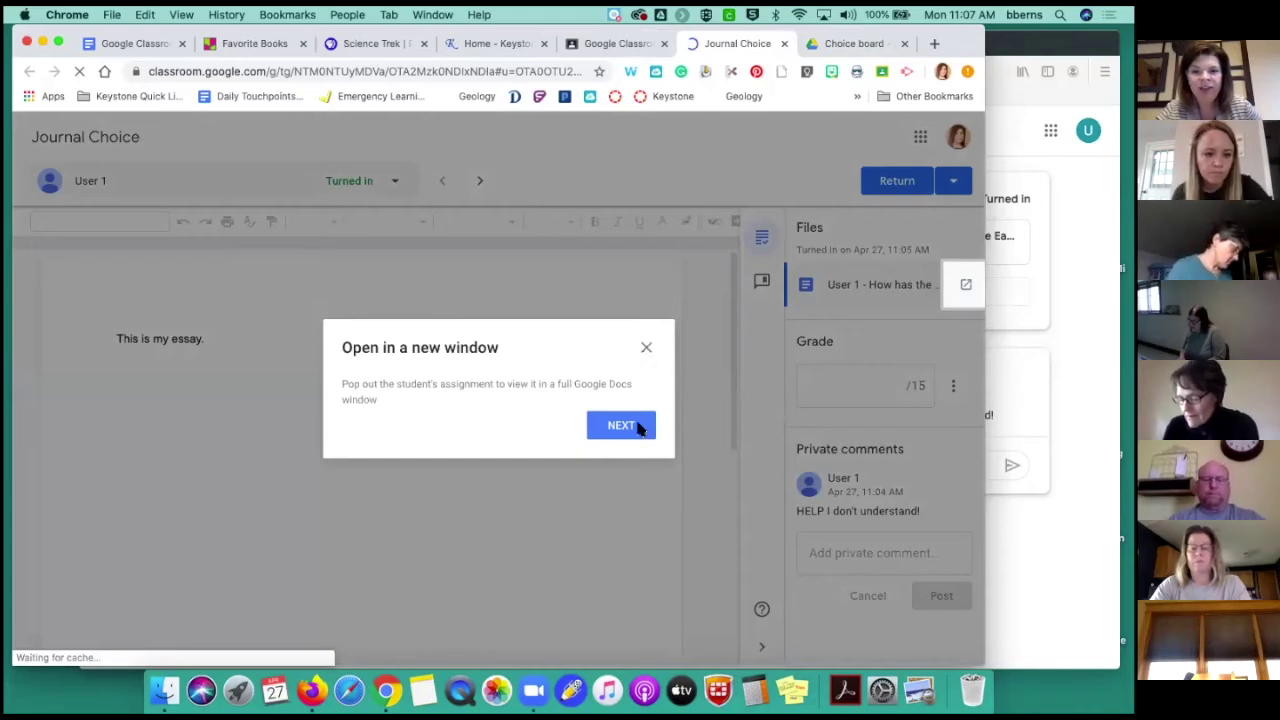
{"action": "left_click", "coordinate": [645, 344]}
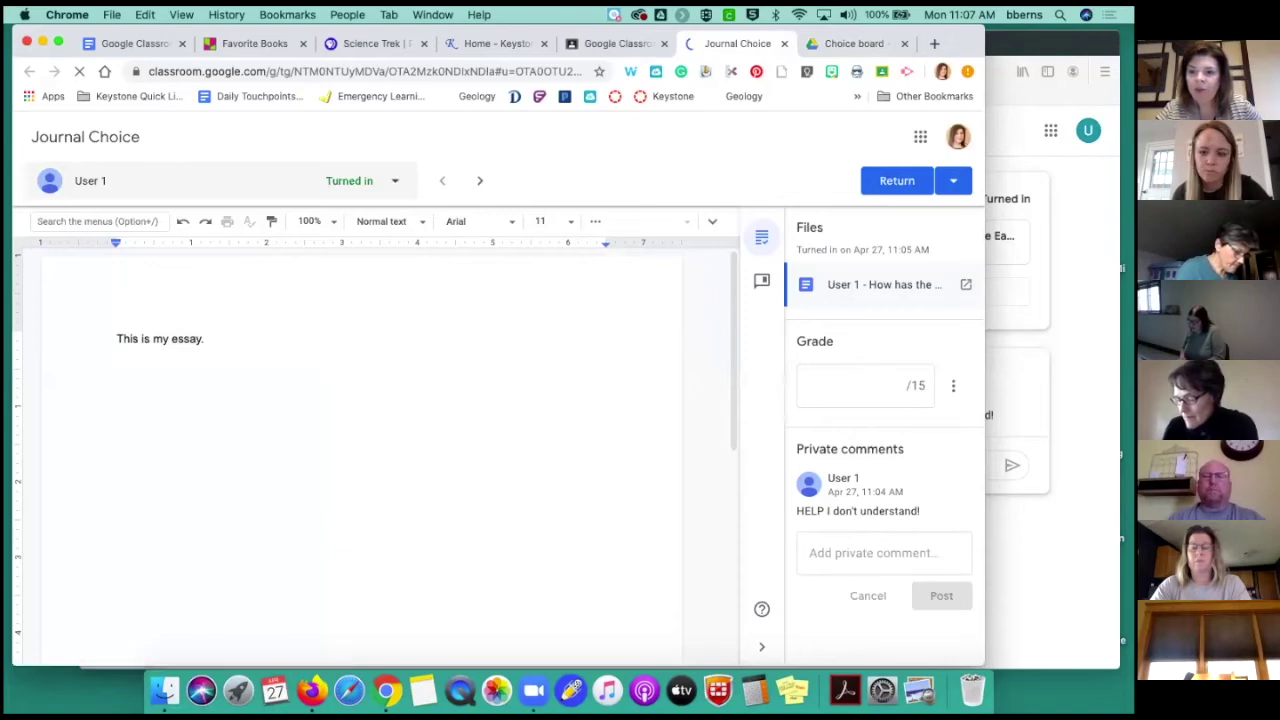
{"action": "left_click", "coordinate": [892, 389]}
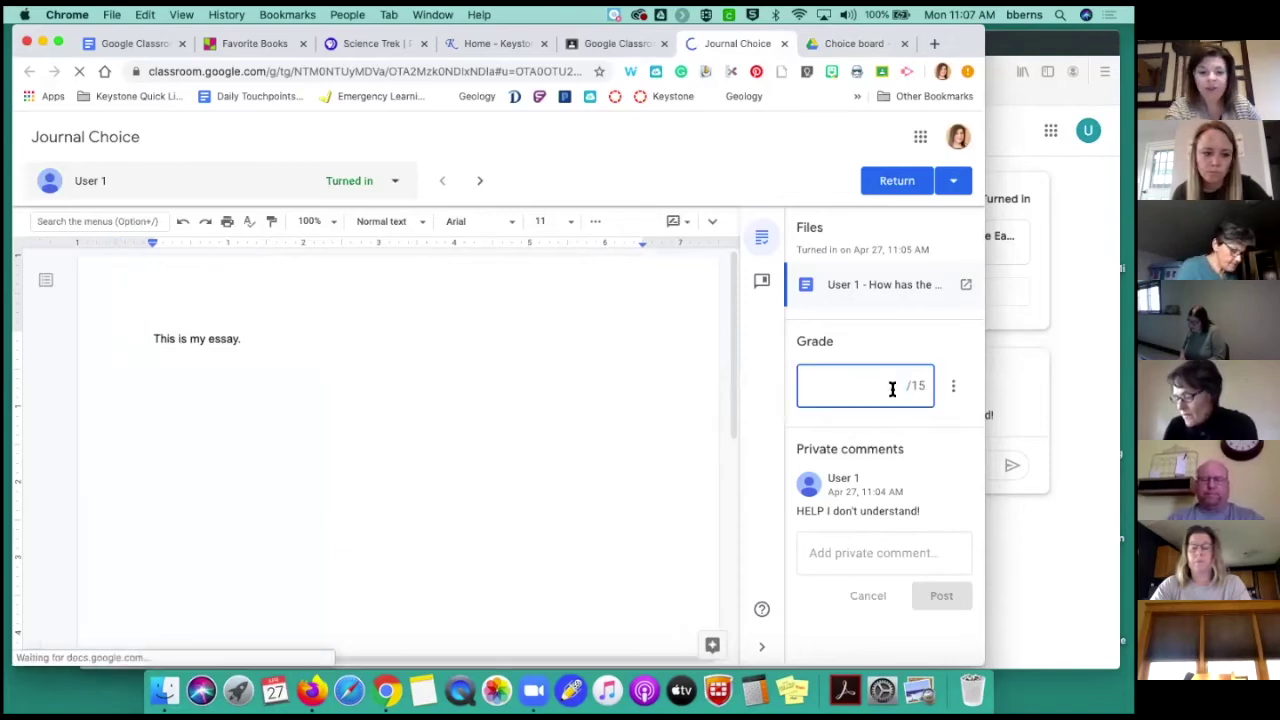
{"action": "type", "text": "15"}
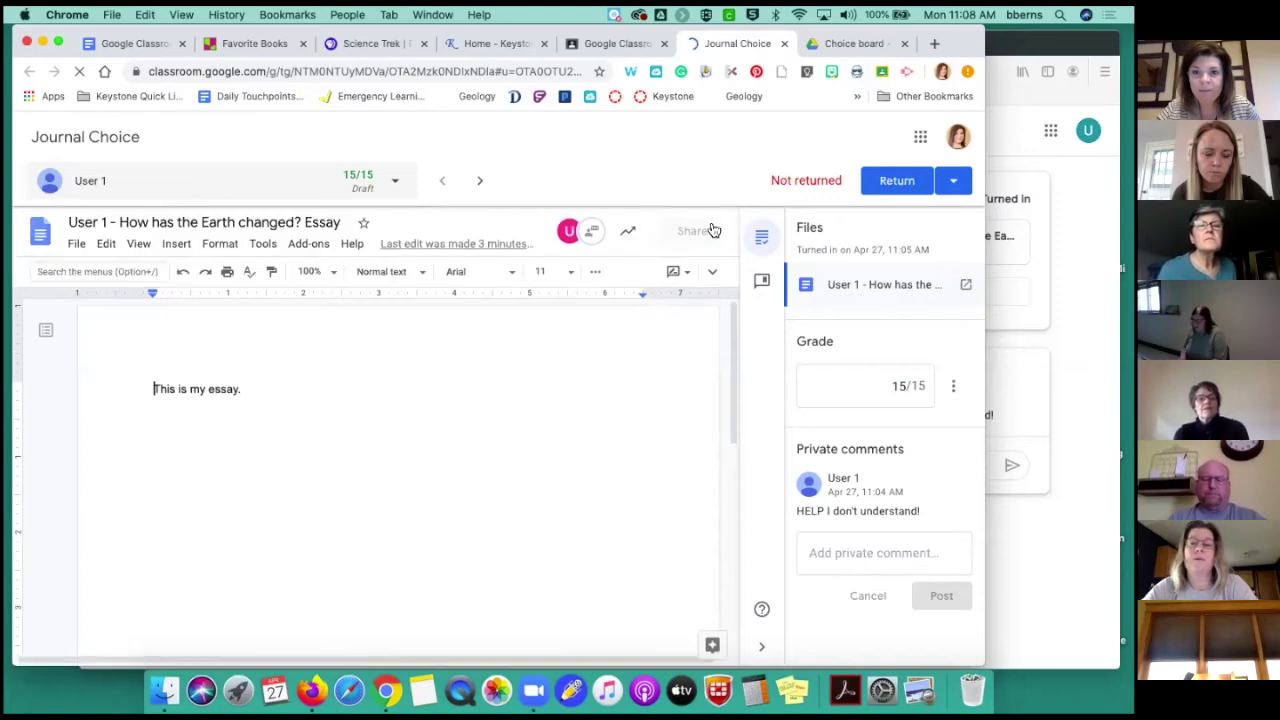
{"action": "left_click", "coordinate": [712, 224]}
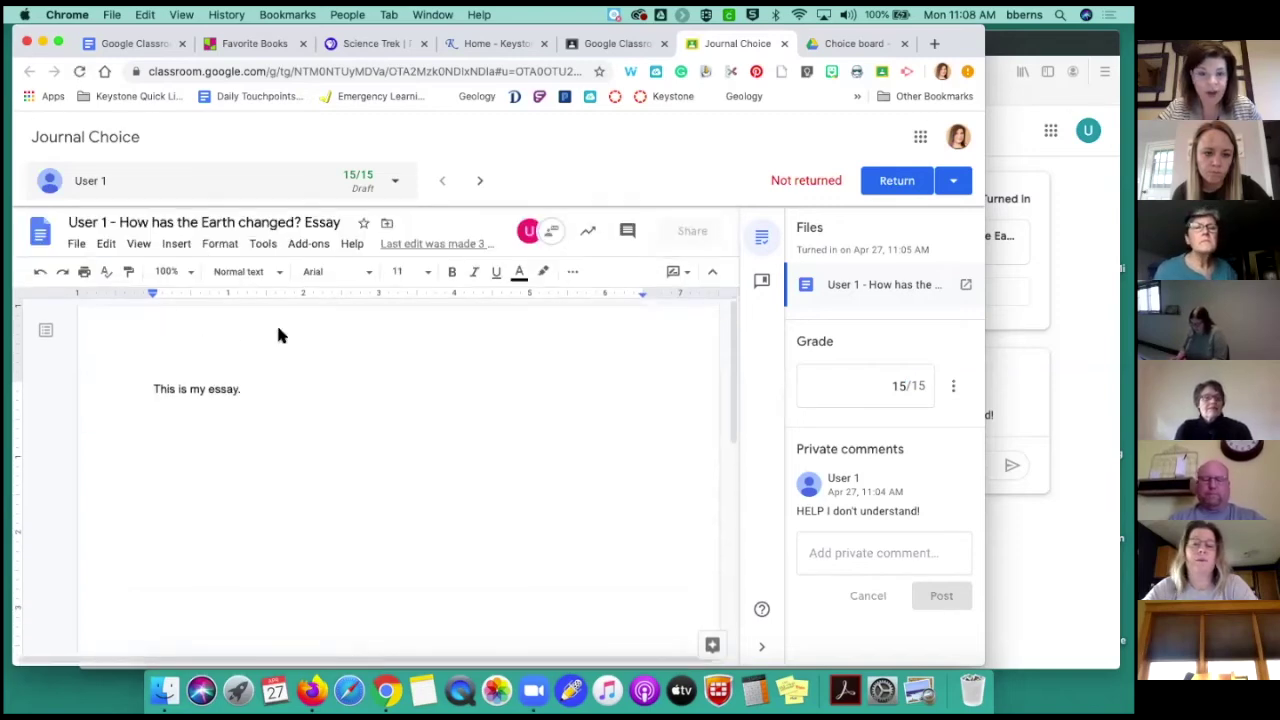
{"action": "left_click", "coordinate": [687, 272]}
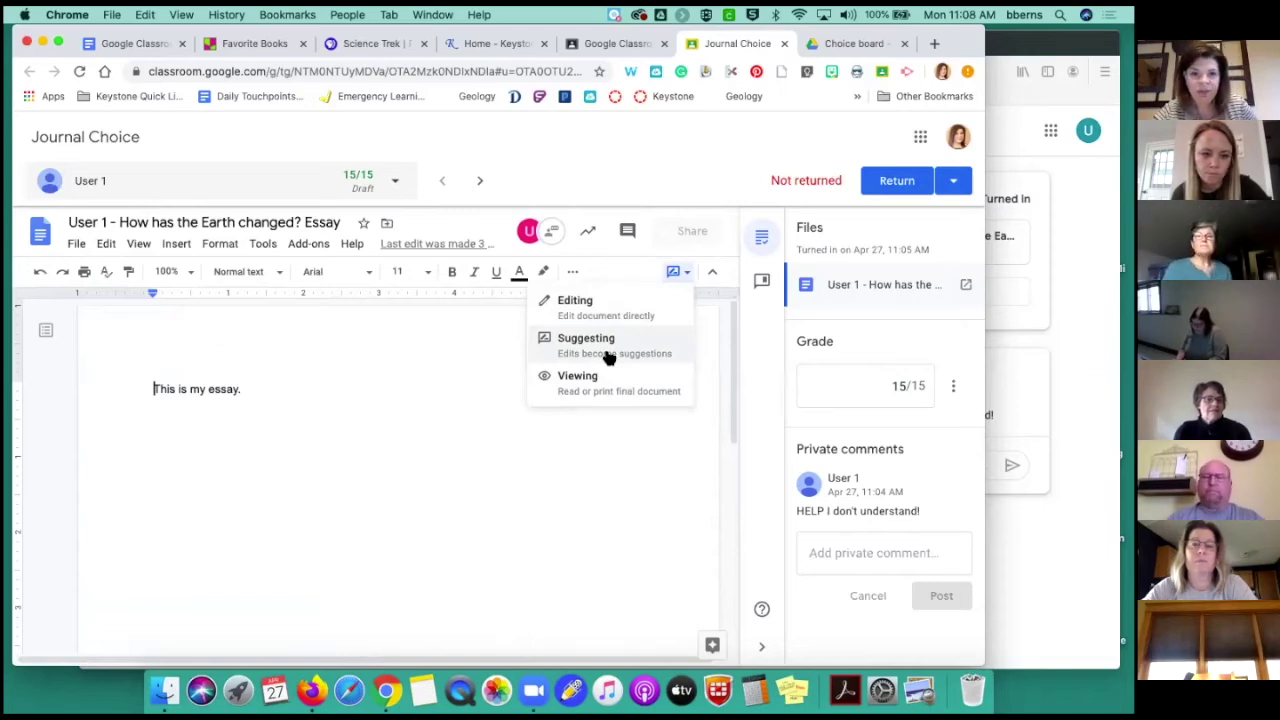
Add 'This is wonderful!' to the comment bank
{"action": "left_click", "coordinate": [718, 416]}
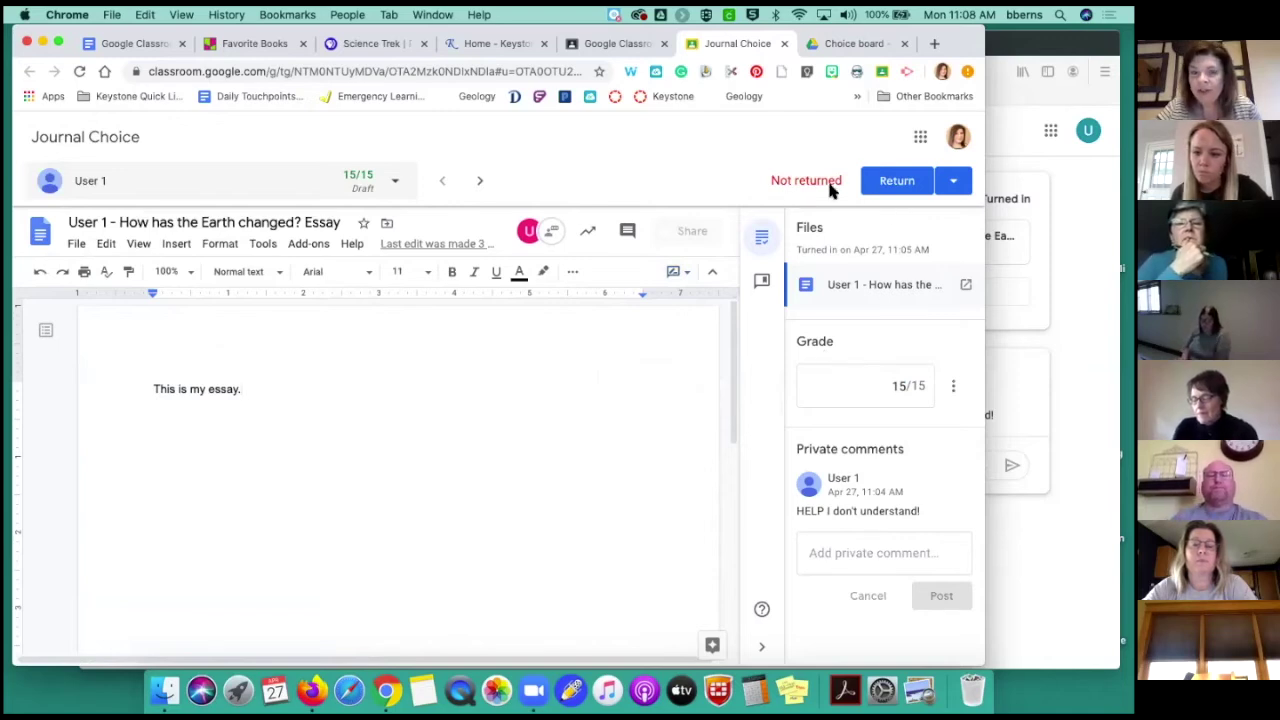
{"action": "left_click", "coordinate": [761, 285]}
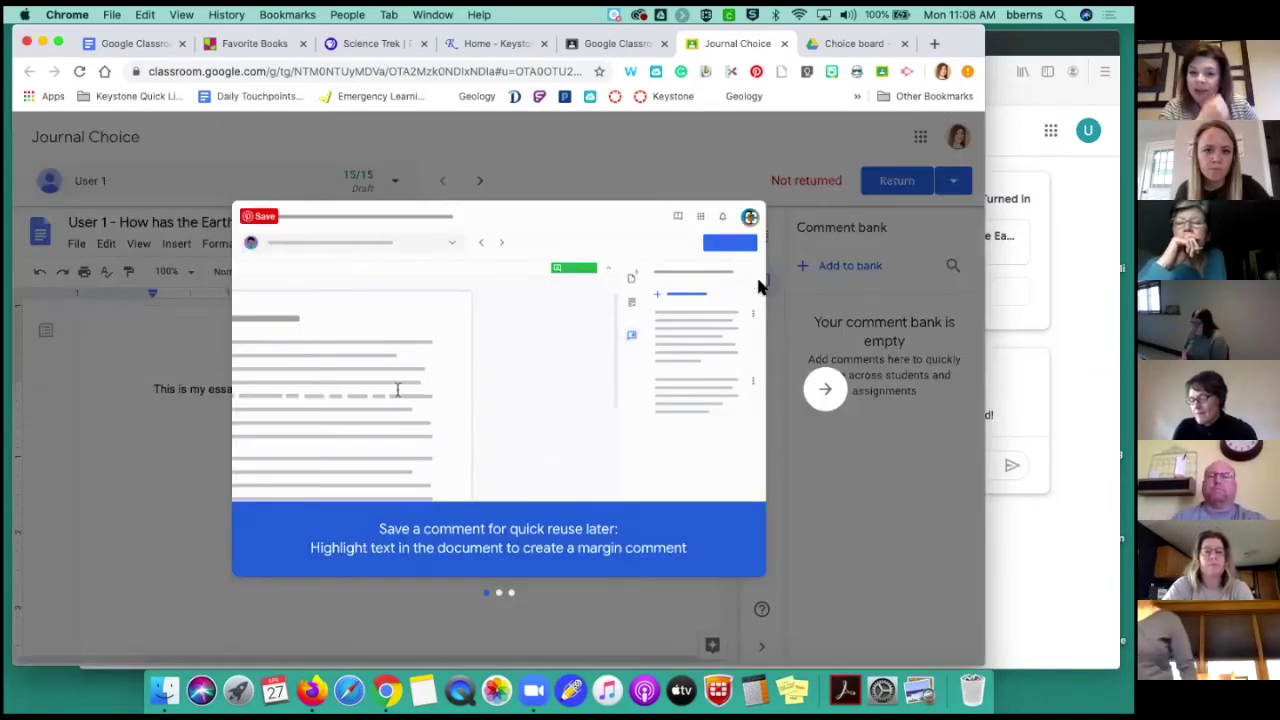
{"action": "left_click", "coordinate": [555, 189]}
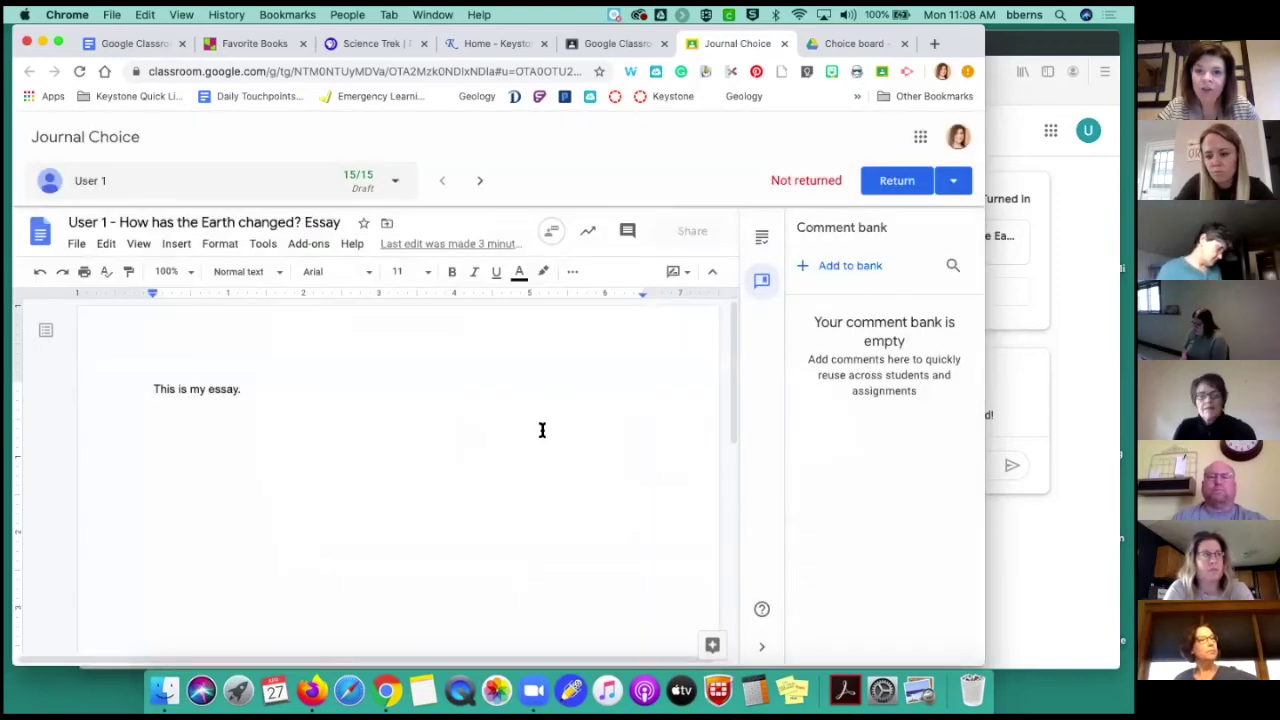
{"action": "left_click", "coordinate": [840, 265]}
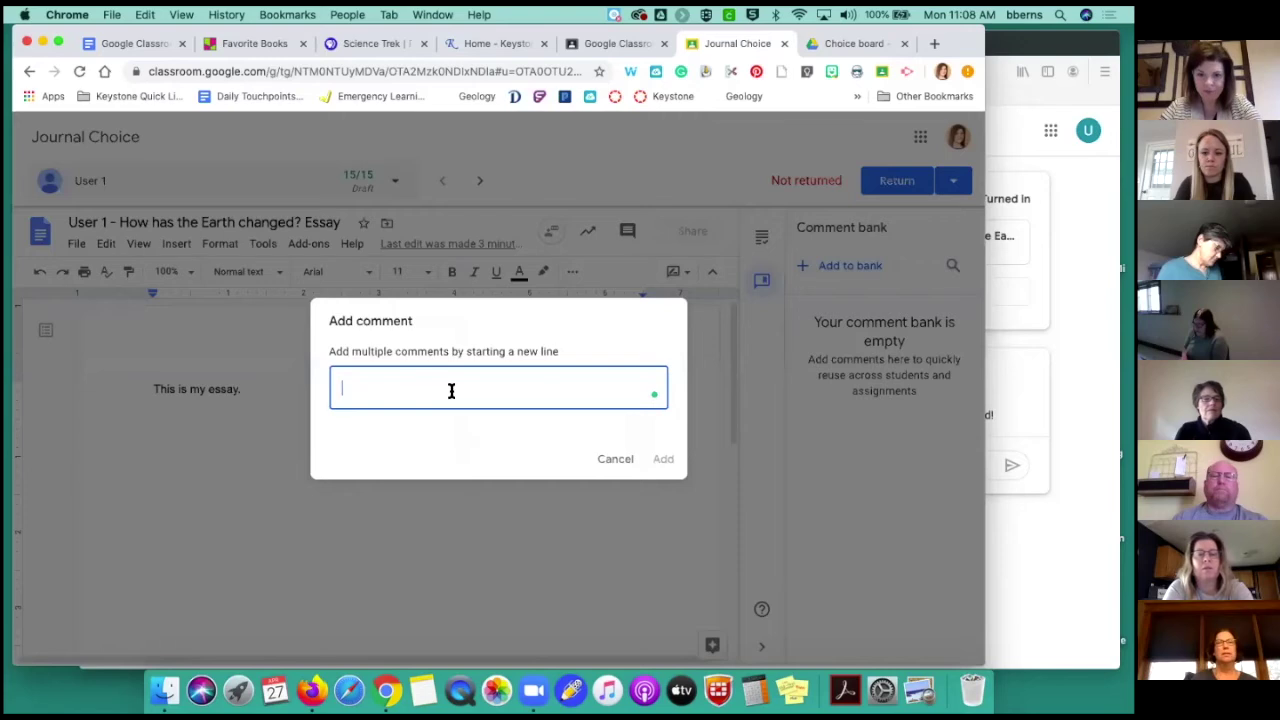
{"action": "type", "text": "This is"}
{"action": "type", "text": "an"}
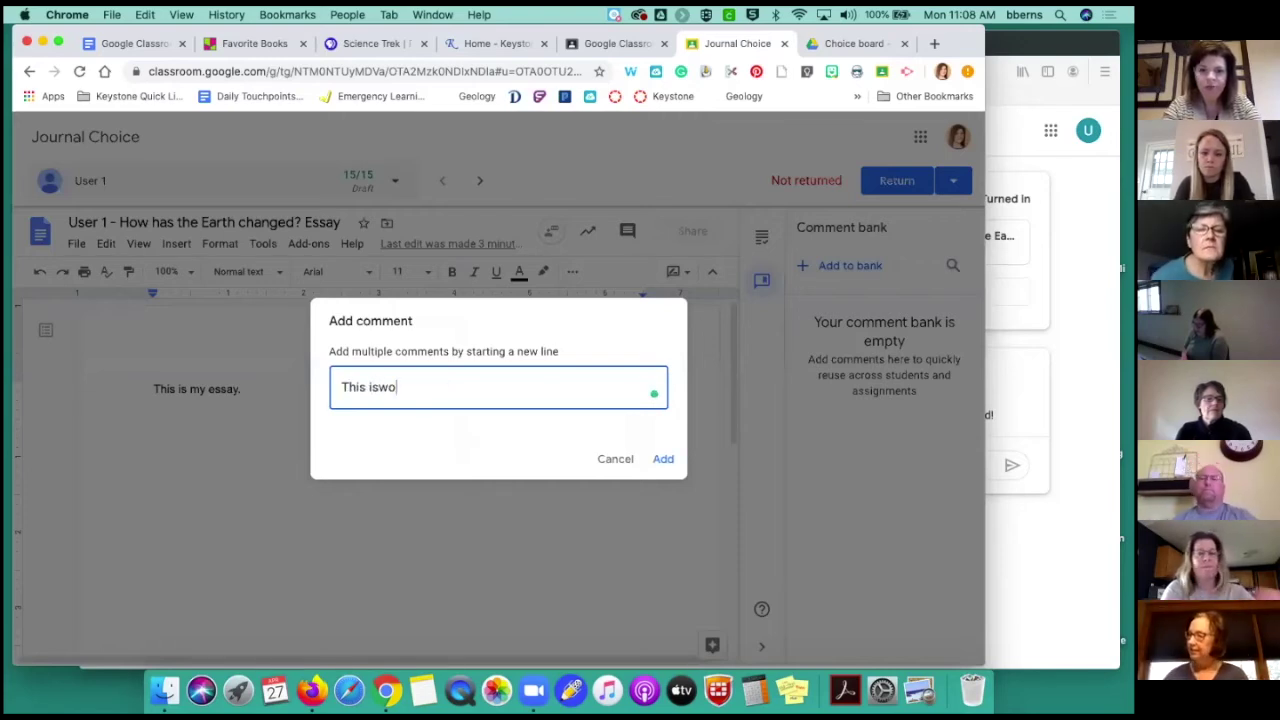
{"action": "key", "text": "BackSpace"}
{"action": "key", "text": "BackSpace"}
{"action": "type", "text": "wonder"}
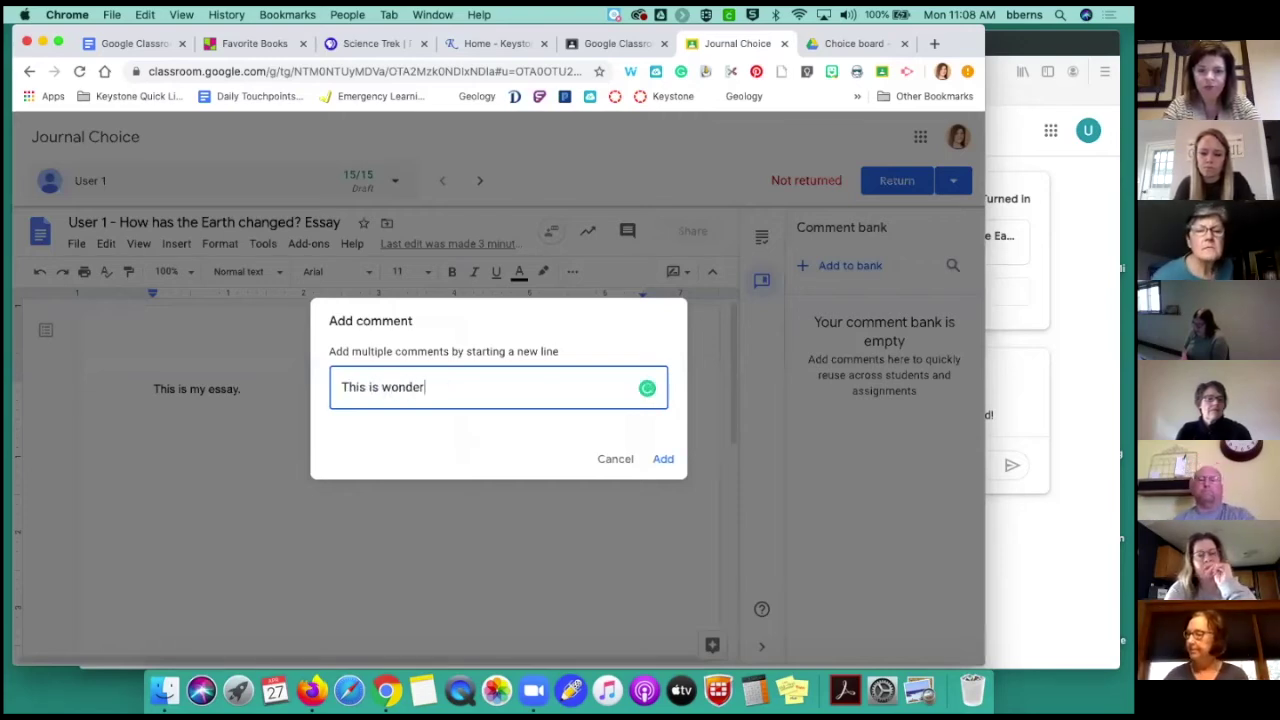
{"action": "type", "text": "ful!"}
{"action": "left_click", "coordinate": [657, 459]}
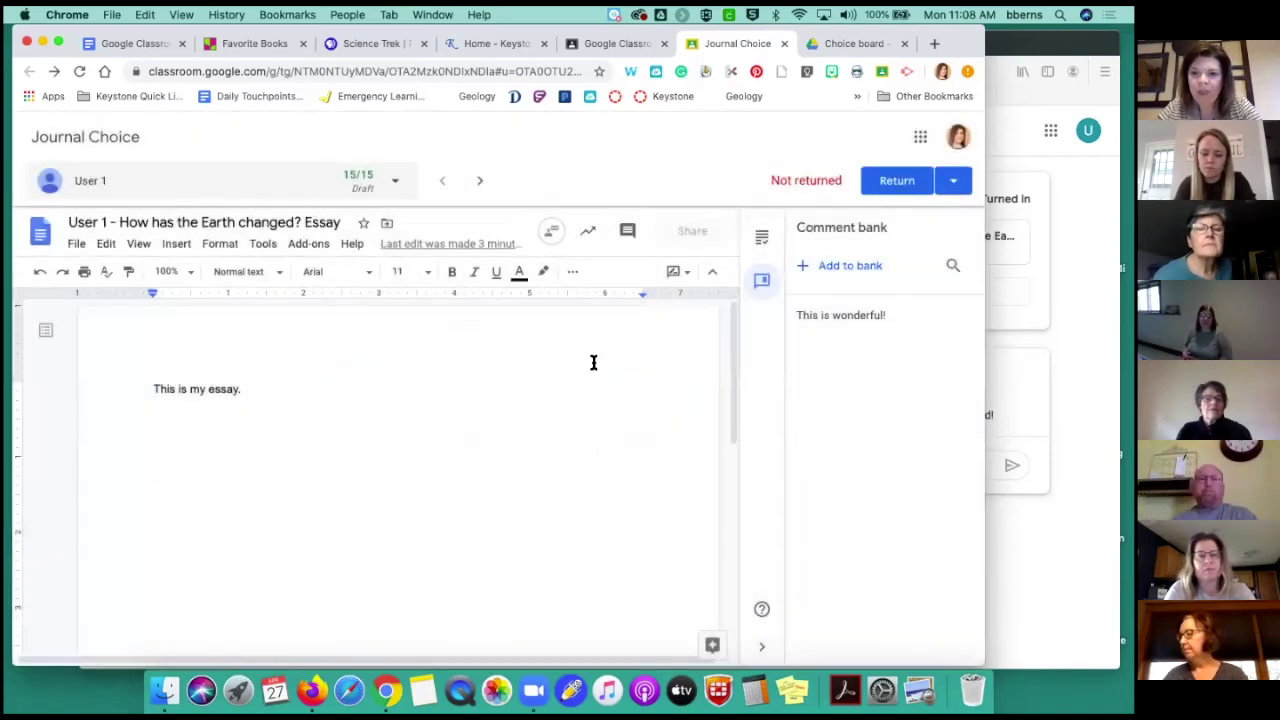
Add 'NEw comment' to the comment bank, then show the submission's files and grade
{"action": "left_click_drag", "start_coordinate": [152, 389], "coordinate": [240, 390]}
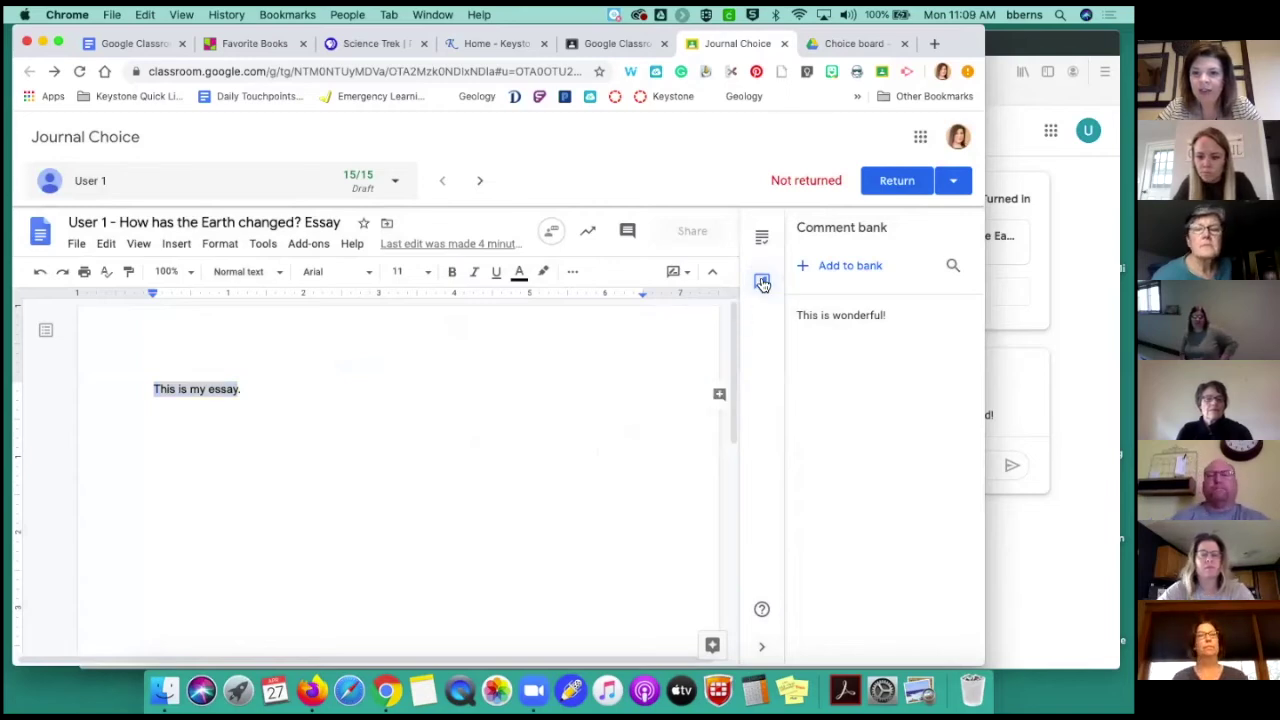
{"action": "left_click", "coordinate": [829, 268]}
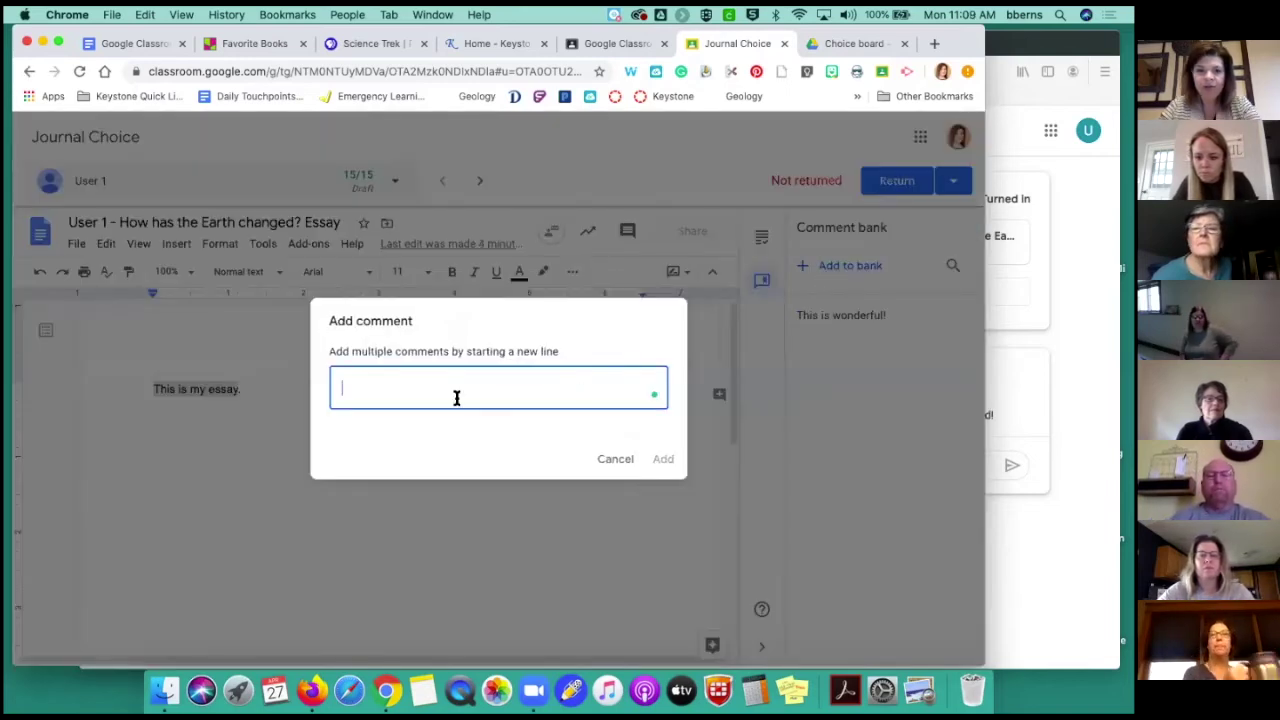
{"action": "type", "text": "NEw c"}
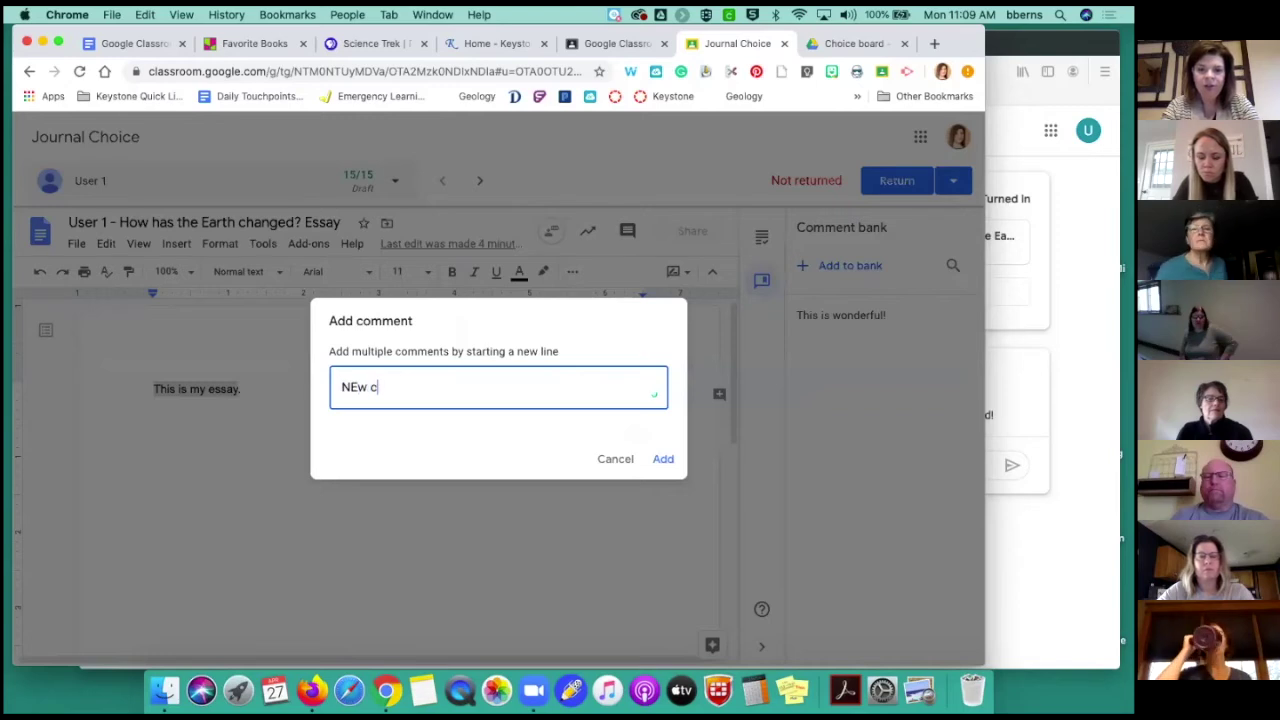
{"action": "type", "text": "oo"}
{"action": "type", "text": "mment"}
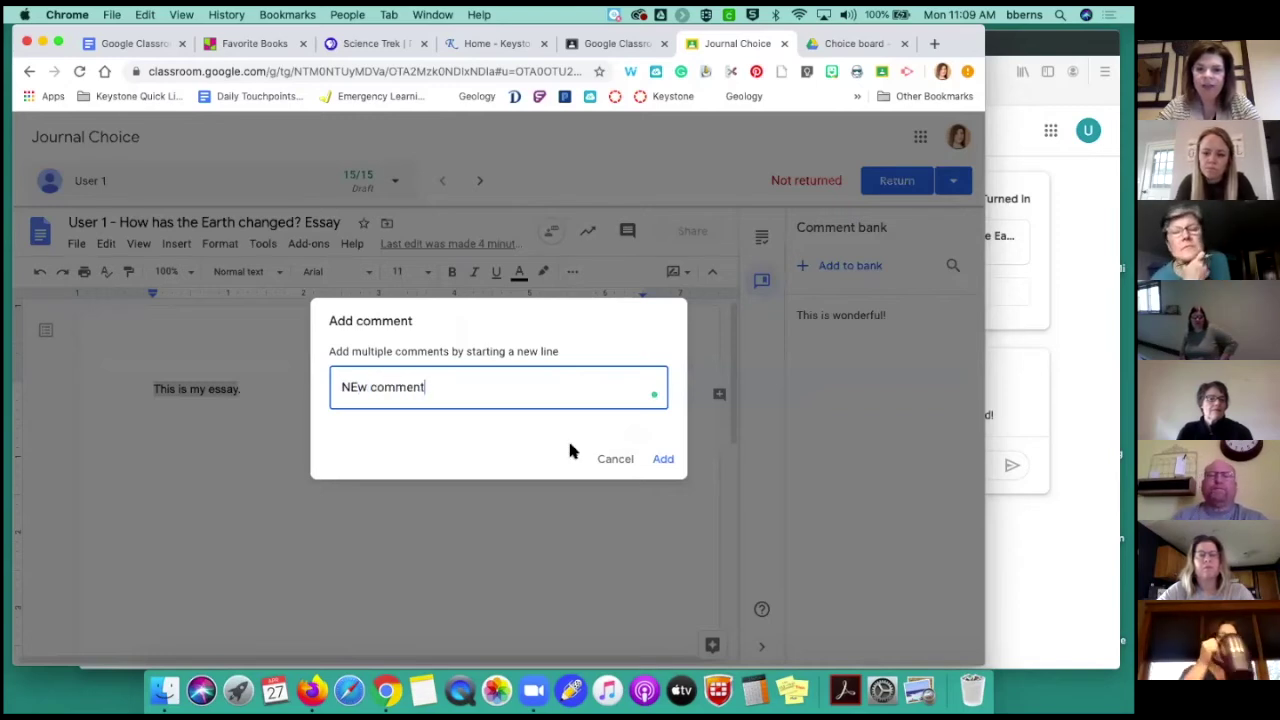
{"action": "left_click", "coordinate": [662, 458]}
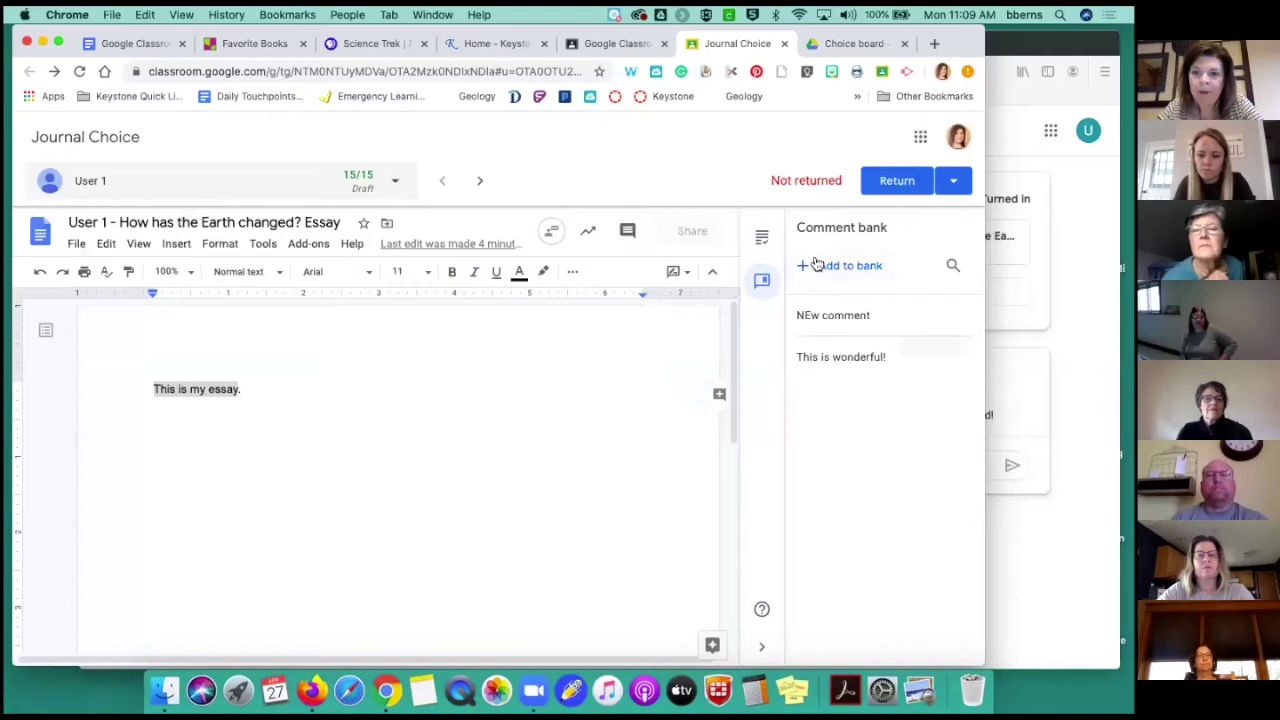
{"action": "left_click", "coordinate": [762, 244]}
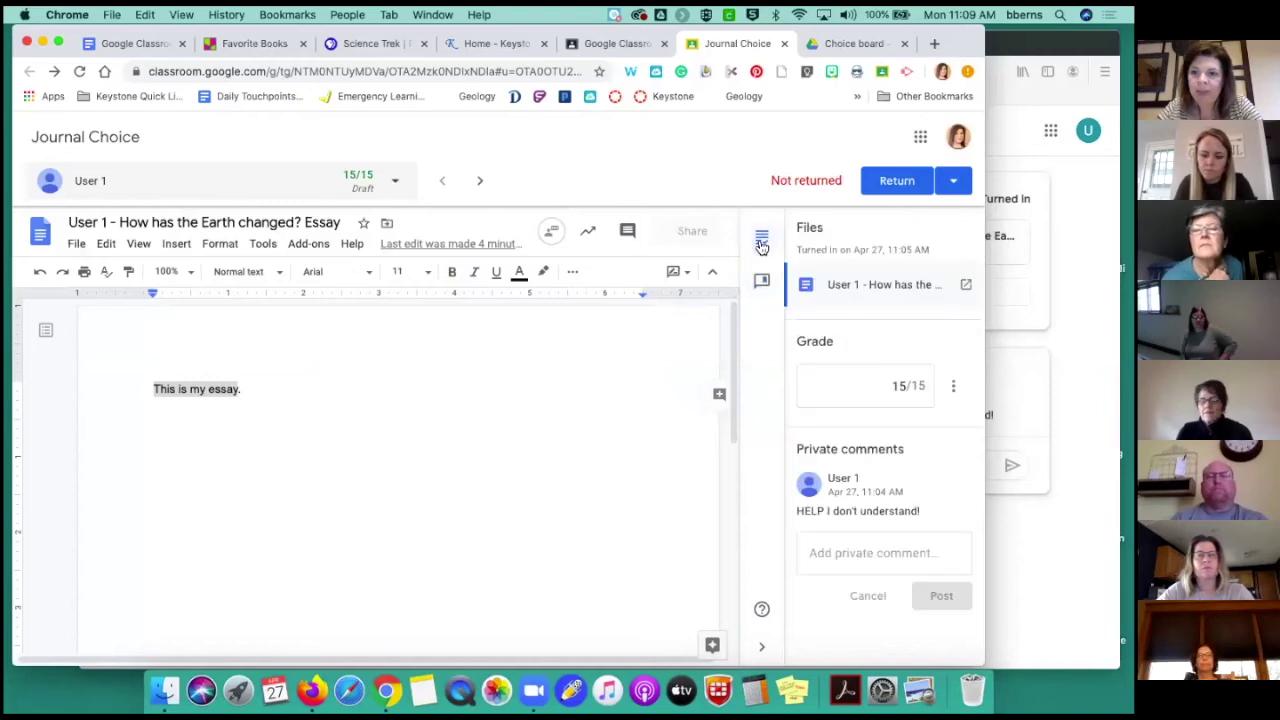
Return only this student's graded Journal Choice essay (15/15)
{"action": "left_click", "coordinate": [764, 289]}
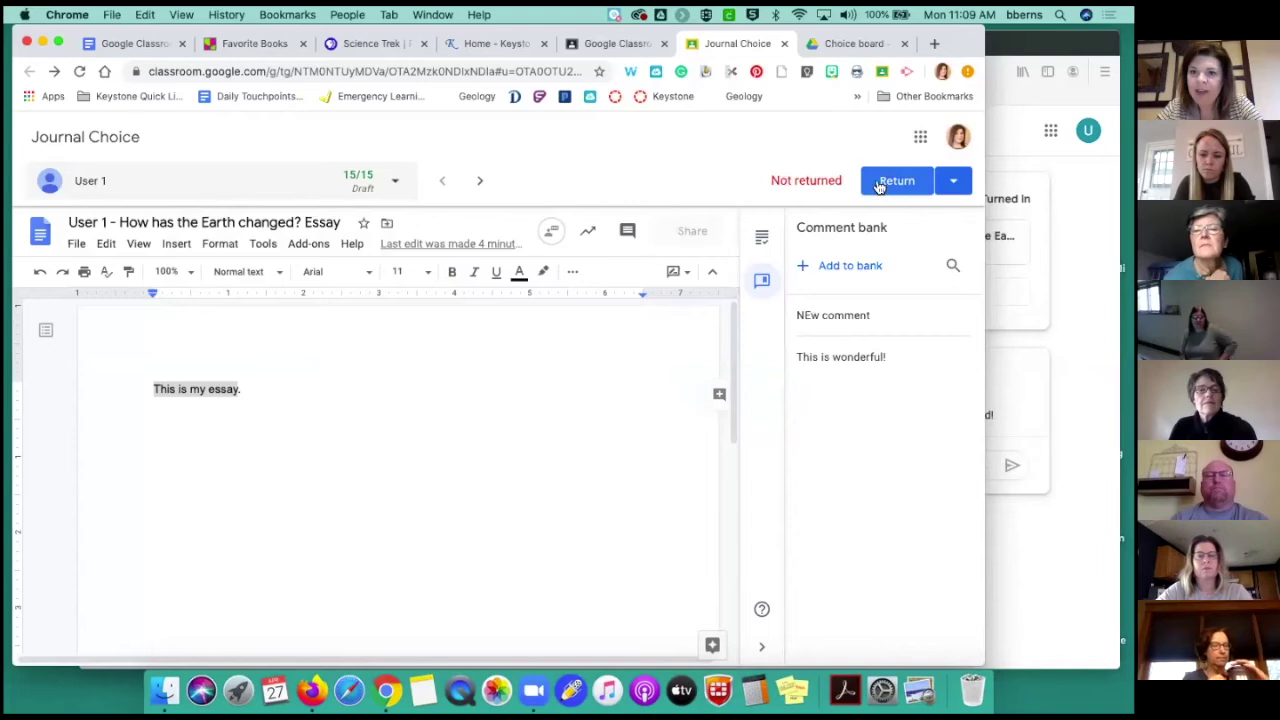
{"action": "left_click", "coordinate": [950, 185]}
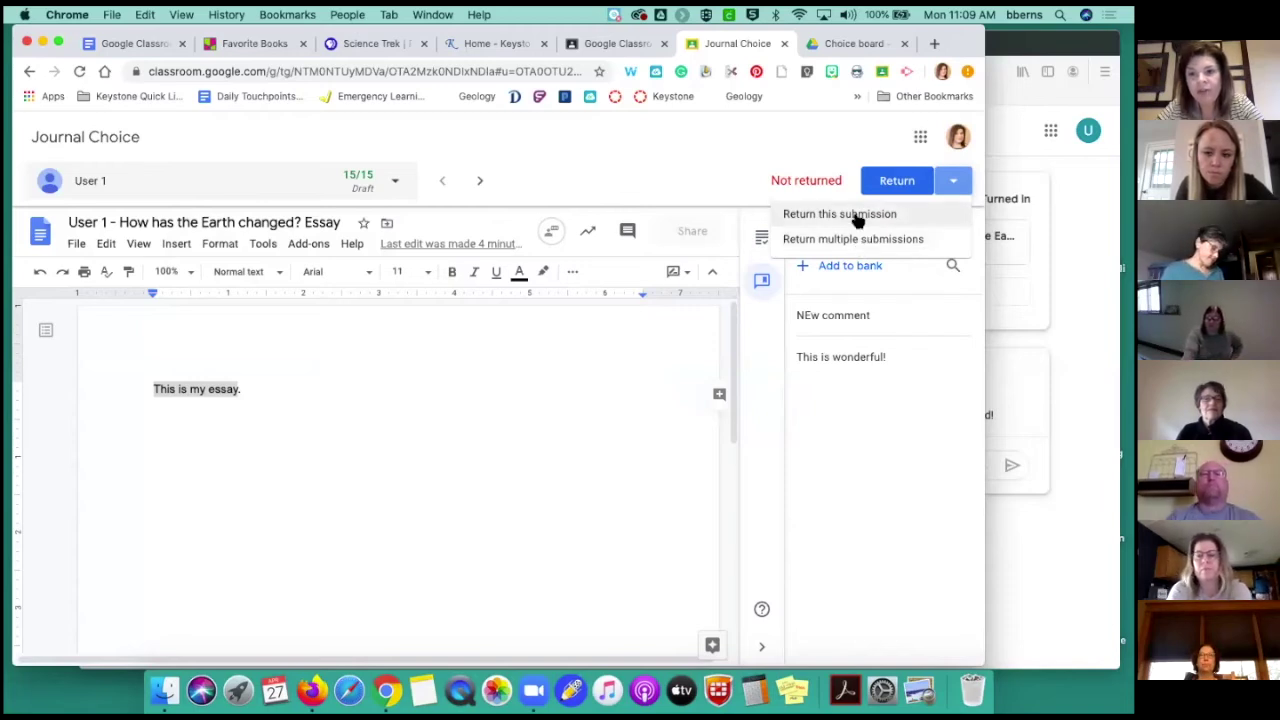
{"action": "left_click", "coordinate": [855, 216]}
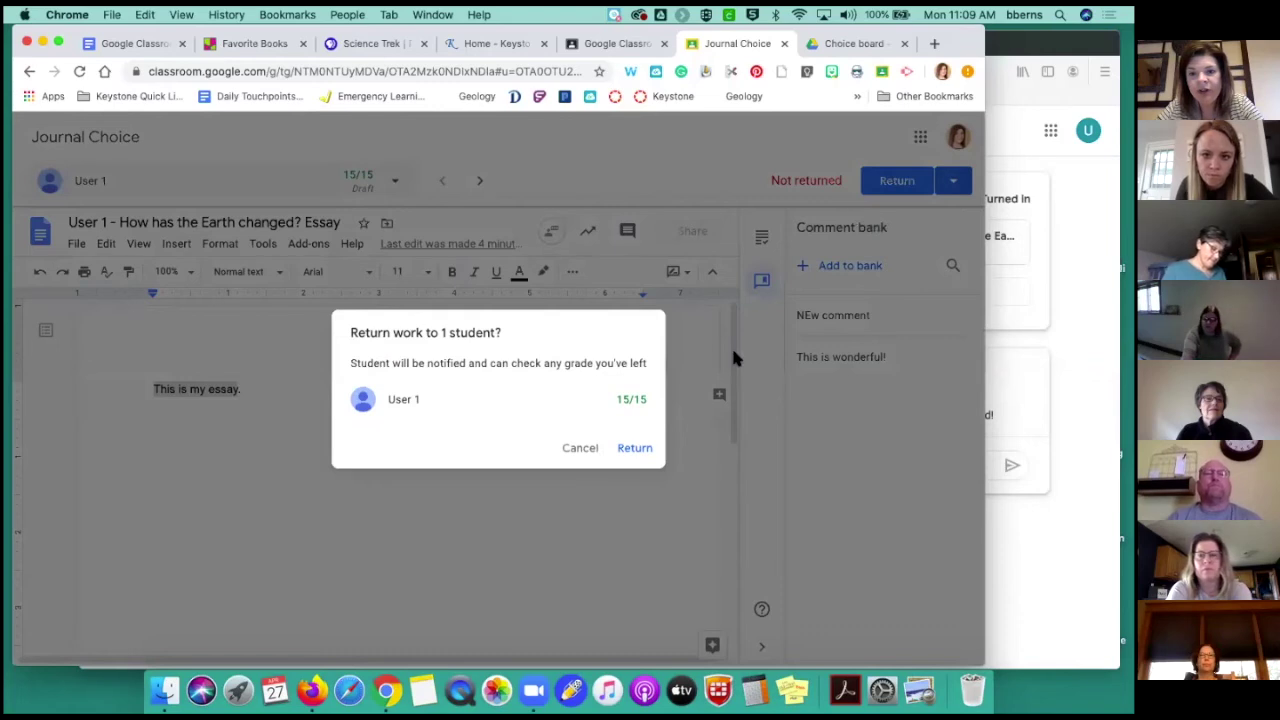
{"action": "left_click", "coordinate": [634, 448]}
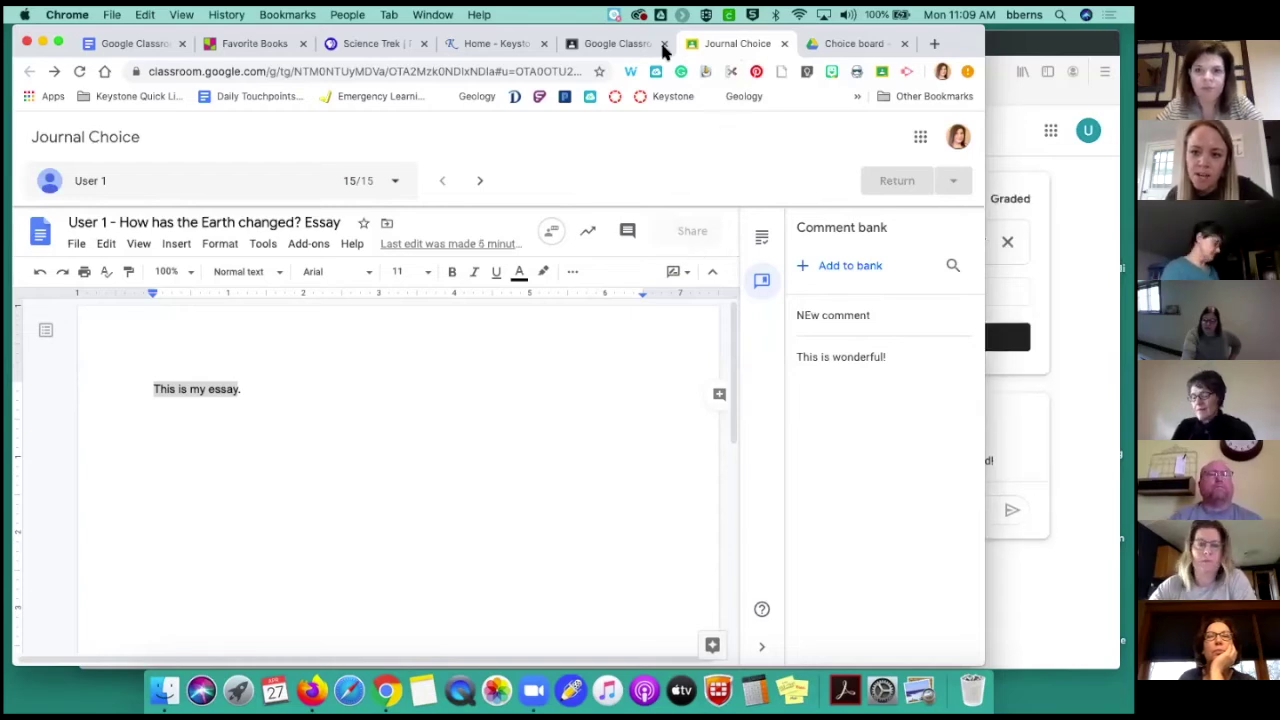
Check the updated gradebook, then open the student's work summary from the class People list
{"action": "left_click", "coordinate": [596, 44]}
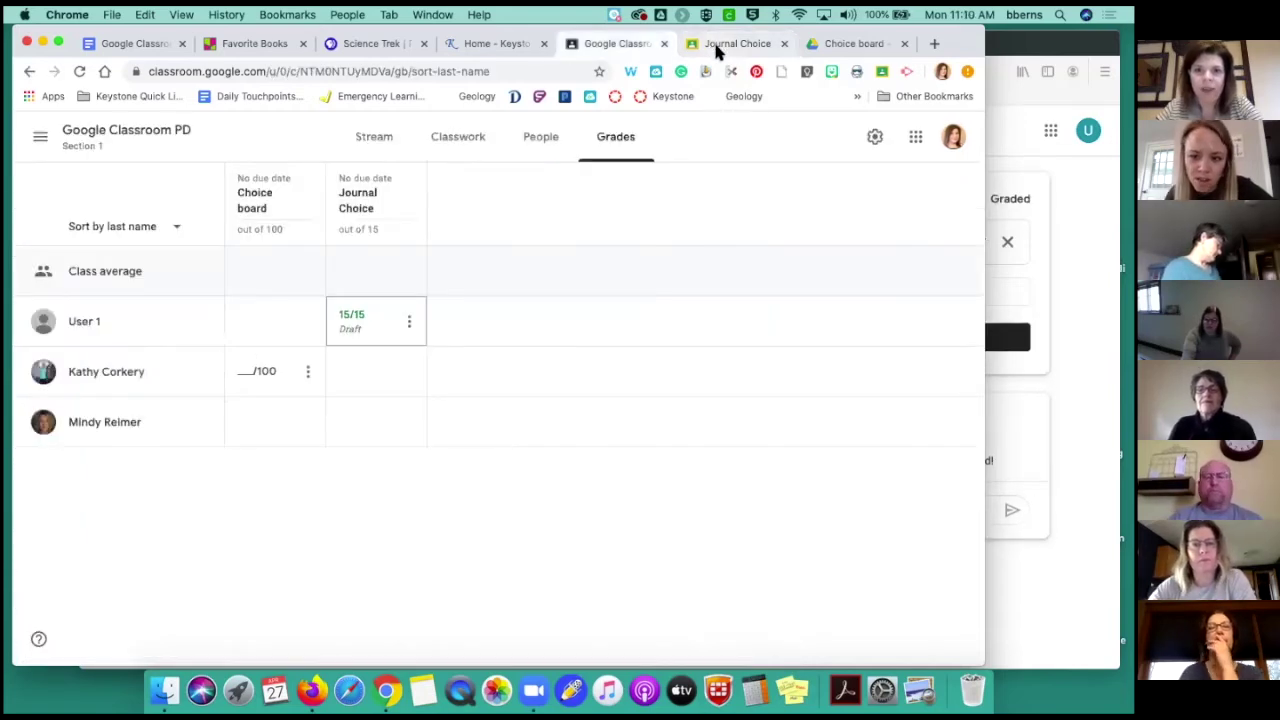
{"action": "left_click", "coordinate": [715, 46]}
{"action": "left_click", "coordinate": [609, 45]}
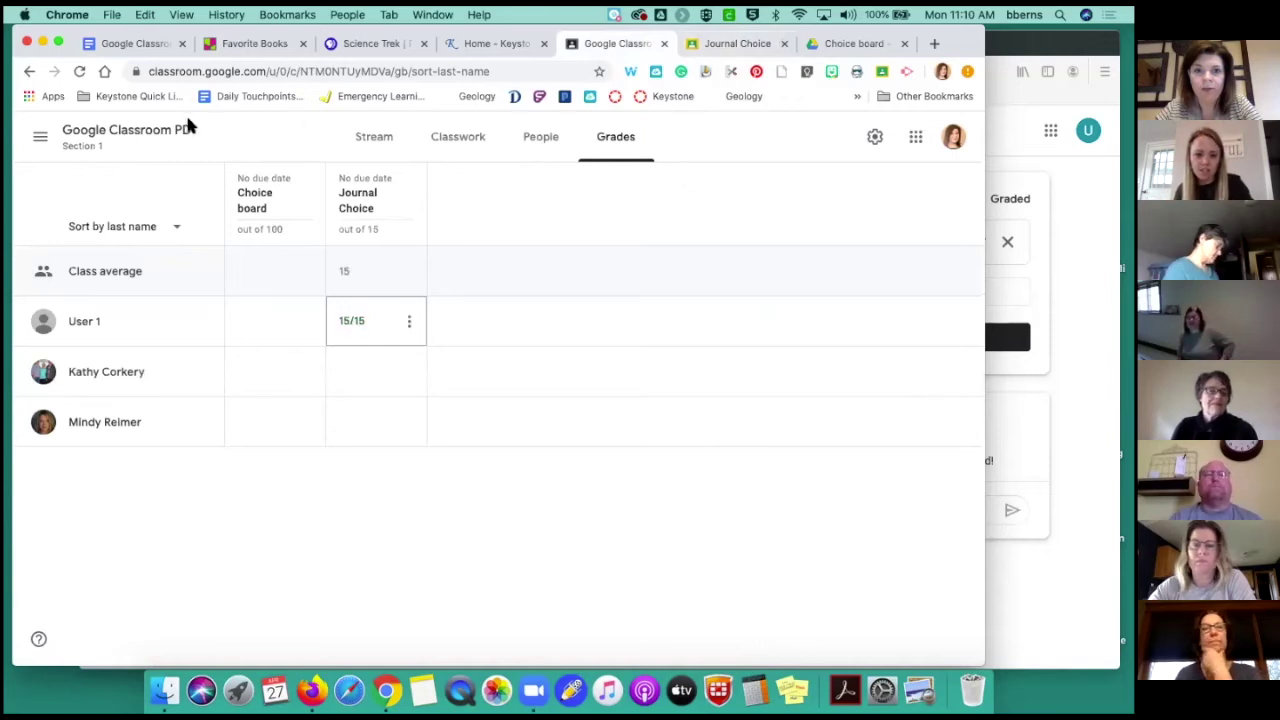
{"action": "left_click", "coordinate": [98, 142]}
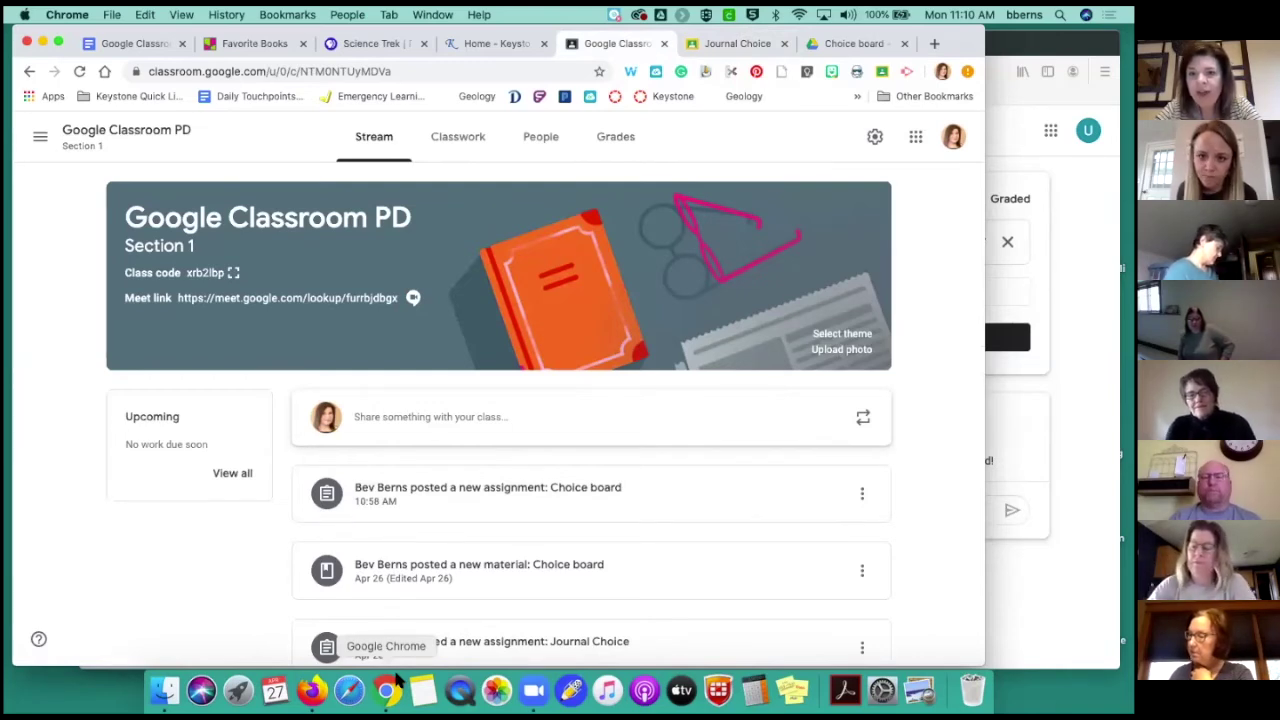
{"action": "left_click", "coordinate": [546, 145]}
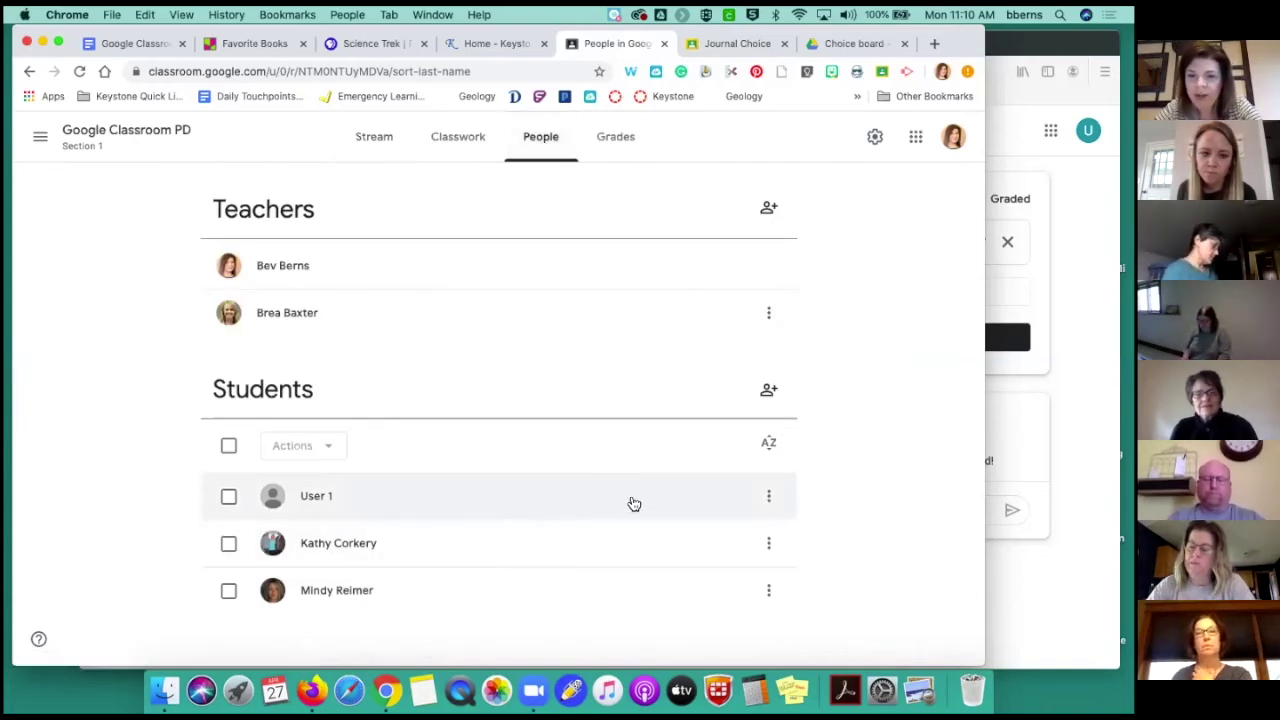
{"action": "left_click", "coordinate": [568, 508]}
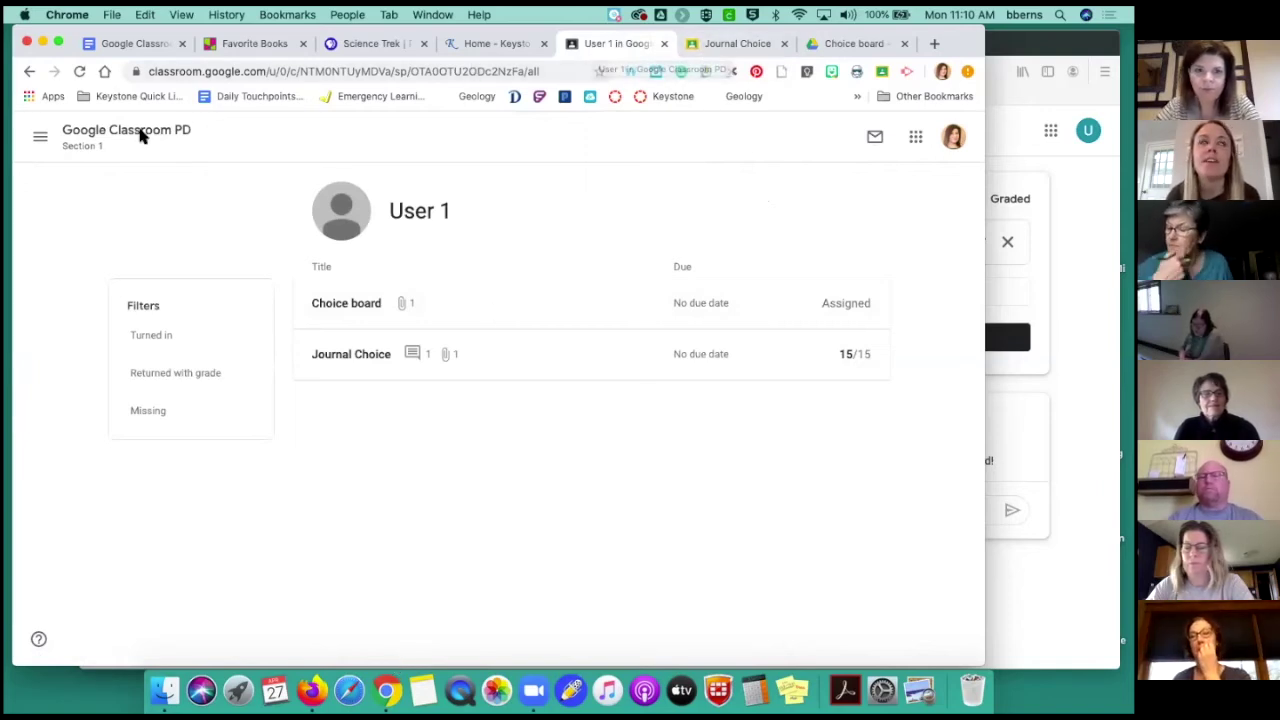
Go to the Google Classroom PD class through Classes, browse its stream, and open Classwork
{"action": "left_click", "coordinate": [38, 139]}
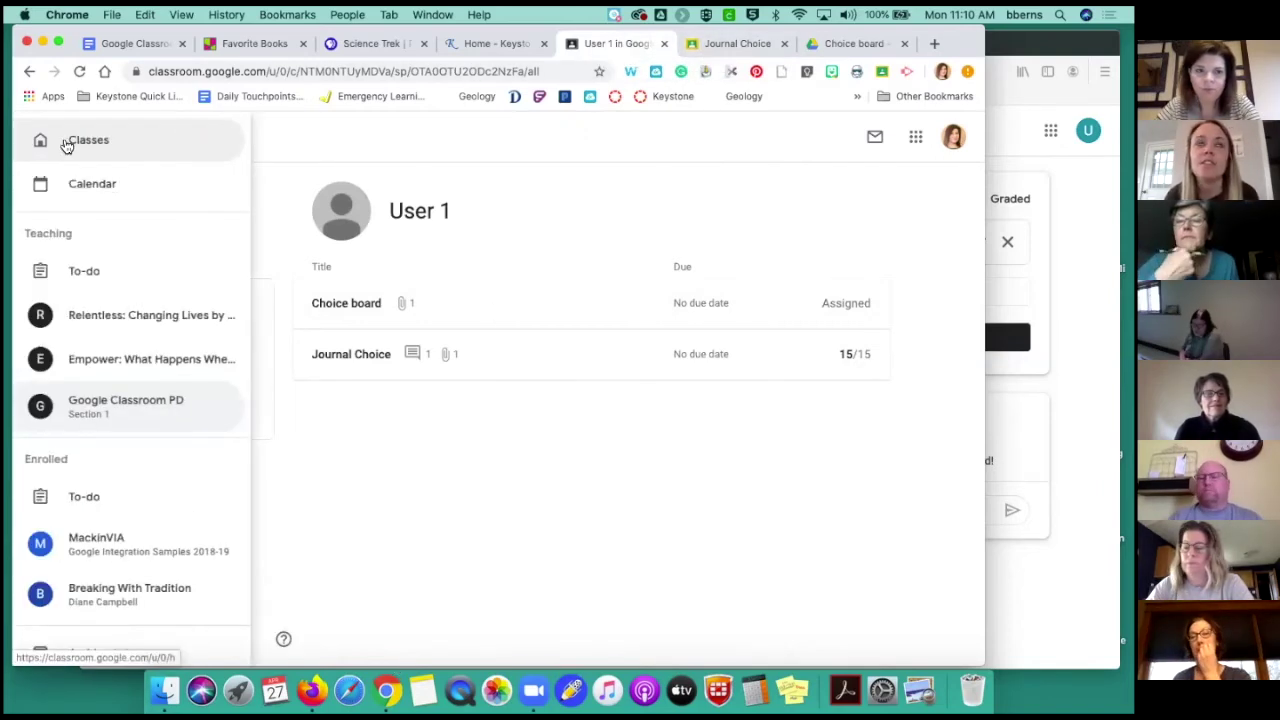
{"action": "left_click", "coordinate": [172, 149]}
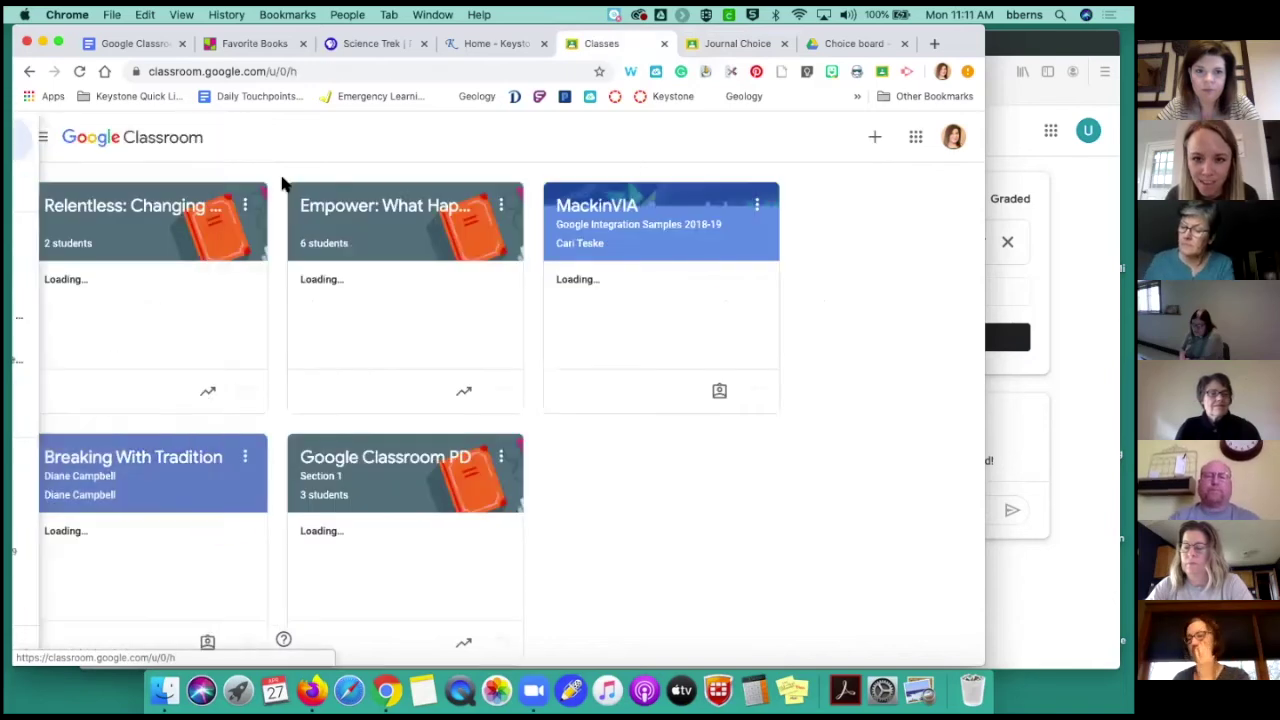
{"action": "left_click", "coordinate": [343, 477]}
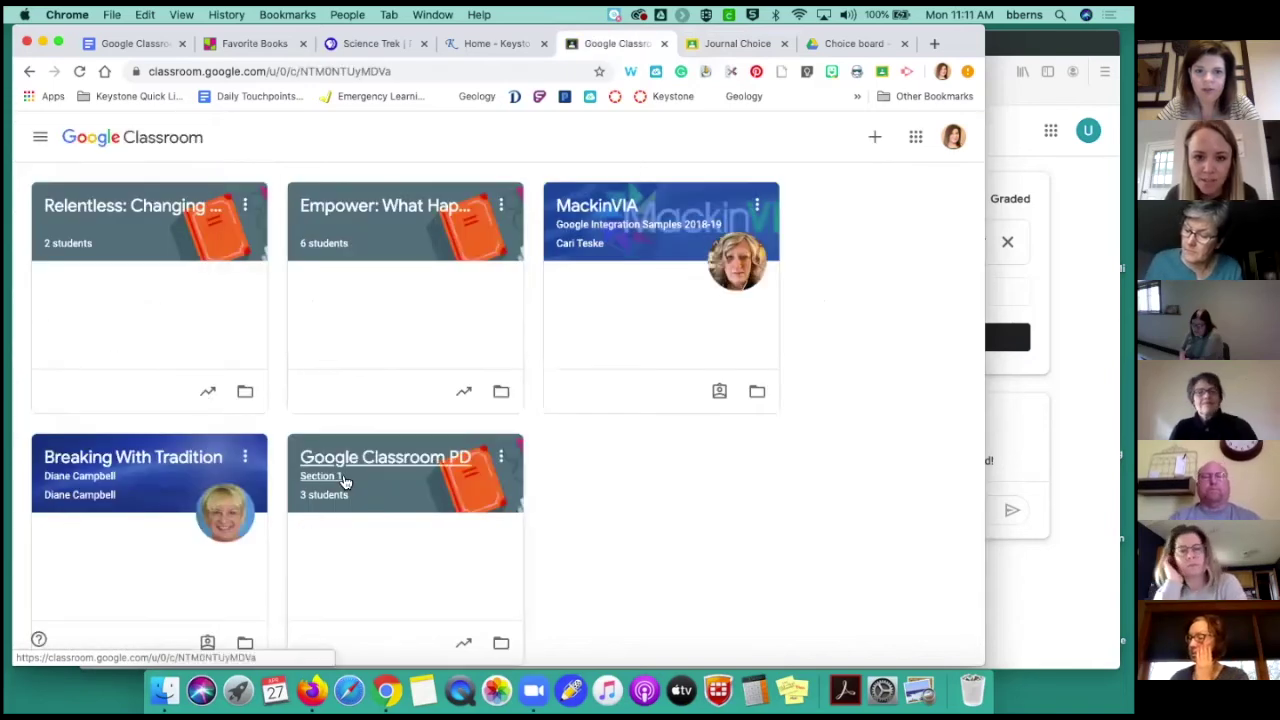
{"action": "scroll", "coordinate": [459, 451], "scroll_direction": "down", "scroll_amount": 4}
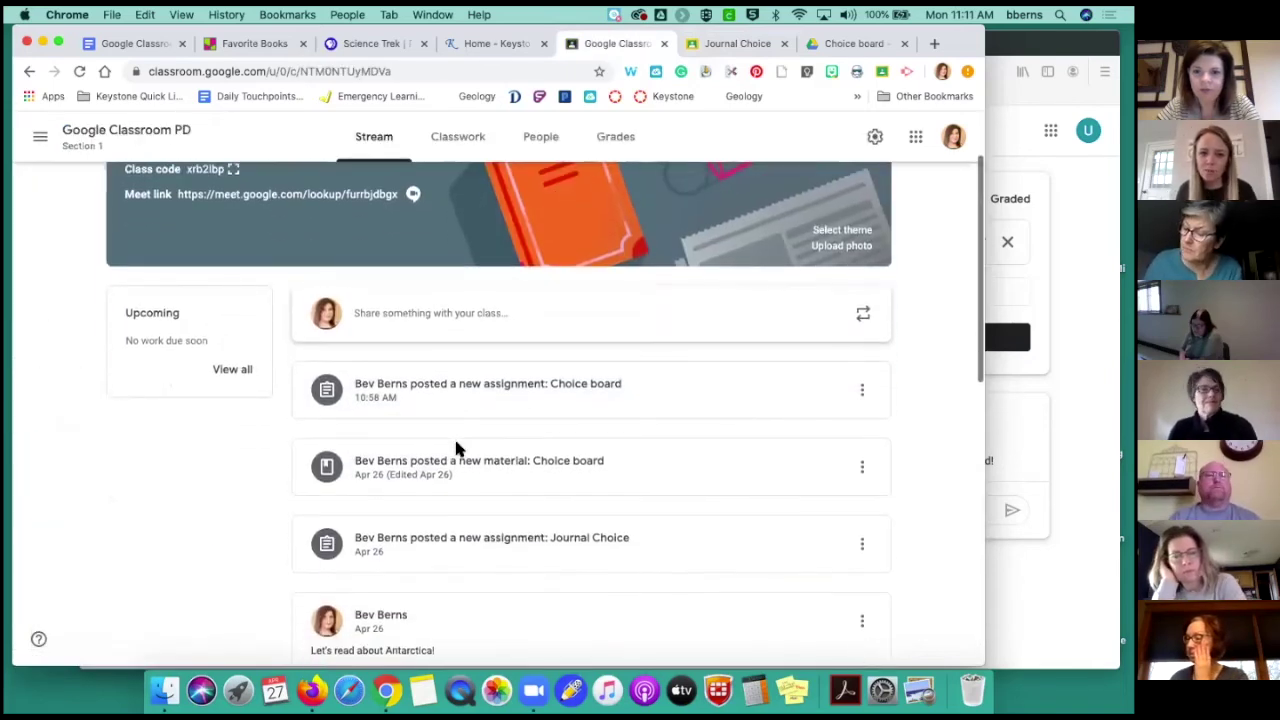
{"action": "scroll", "coordinate": [459, 451], "scroll_direction": "down", "scroll_amount": 1}
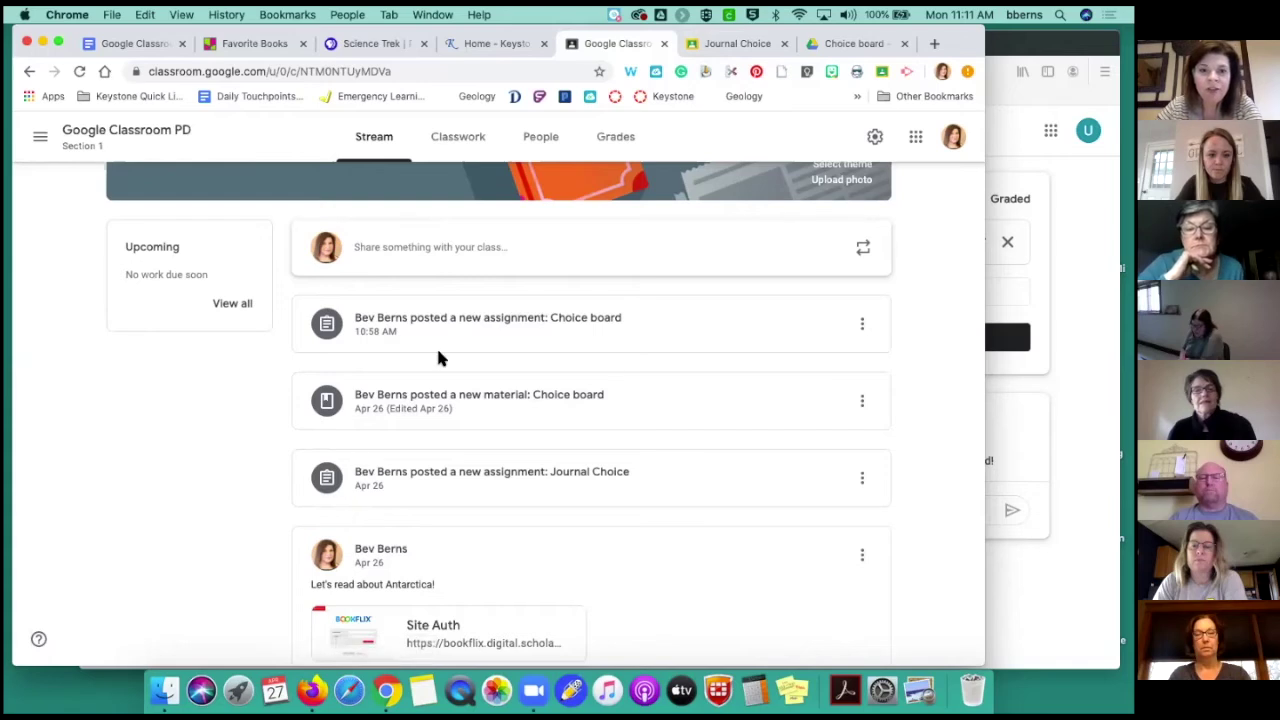
{"action": "scroll", "coordinate": [436, 360], "scroll_direction": "down", "scroll_amount": 5}
{"action": "scroll", "coordinate": [437, 373], "scroll_direction": "down", "scroll_amount": 4}
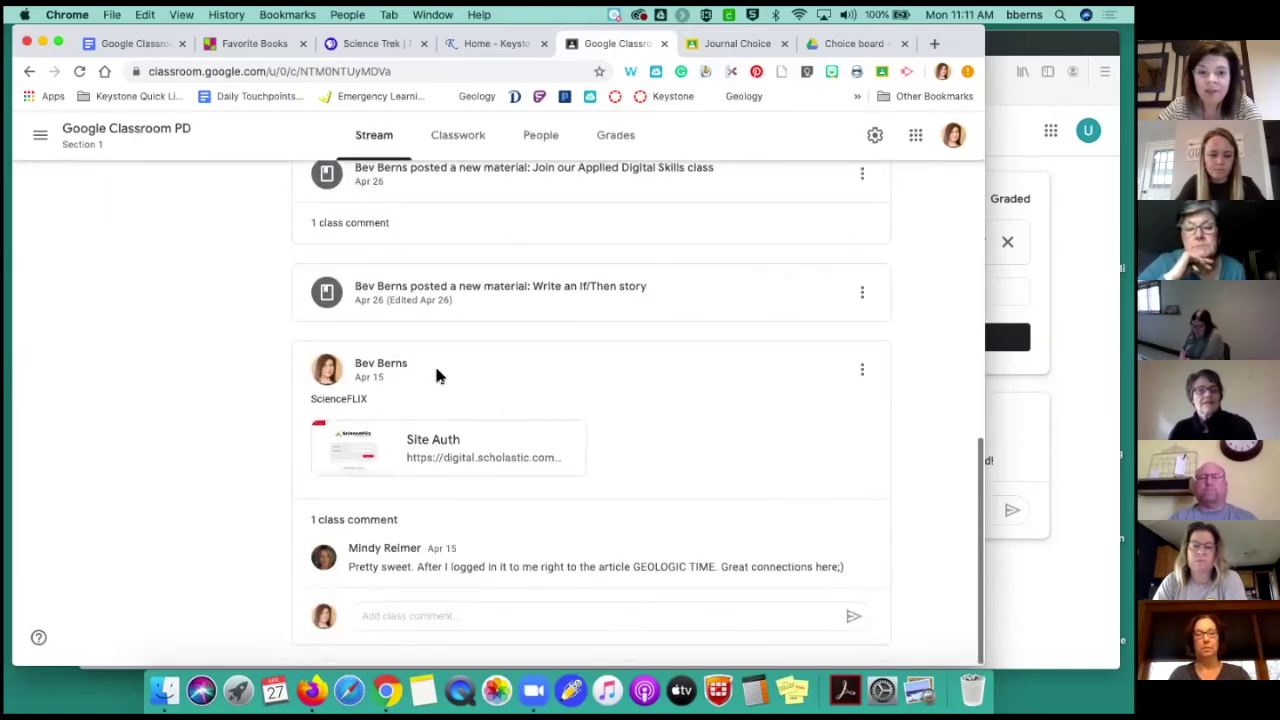
{"action": "scroll", "coordinate": [437, 373], "scroll_direction": "up", "scroll_amount": 3}
{"action": "scroll", "coordinate": [435, 366], "scroll_direction": "up", "scroll_amount": 10}
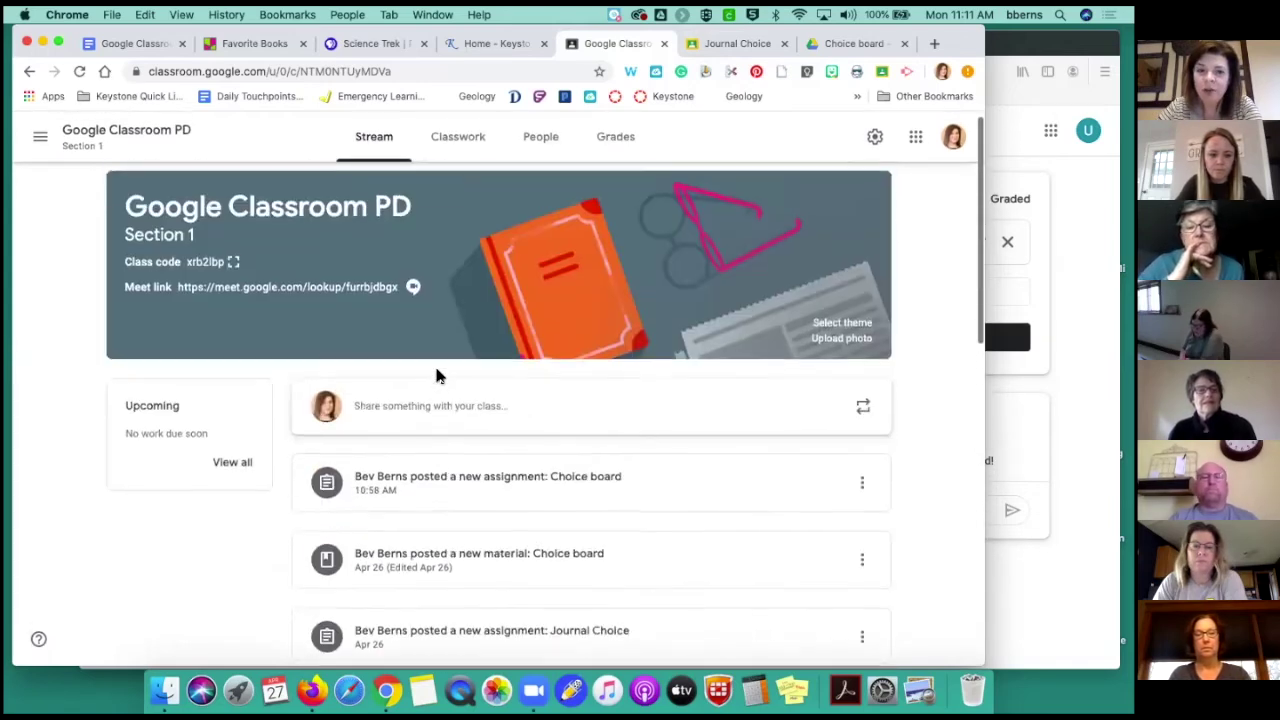
{"action": "left_click", "coordinate": [465, 144]}
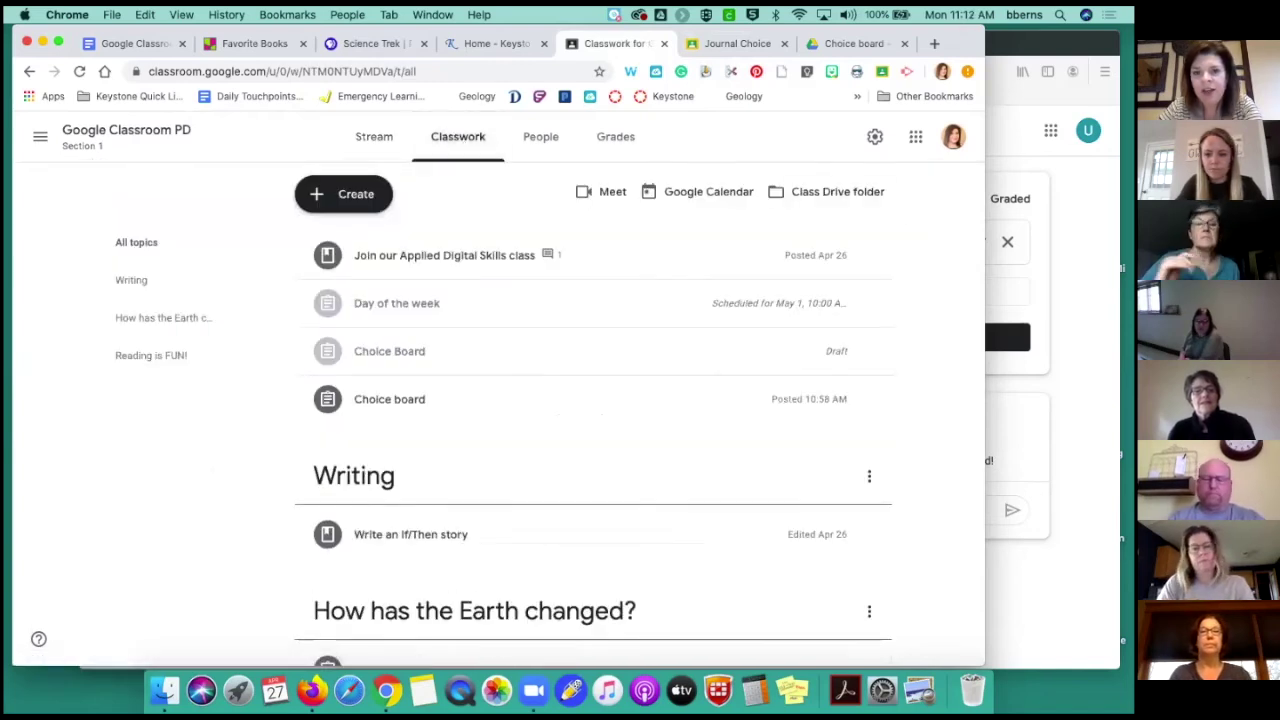
In the student's Firefox view, go from Journal Choice to the Google Classroom PD Classwork page
{"action": "left_click", "coordinate": [992, 185]}
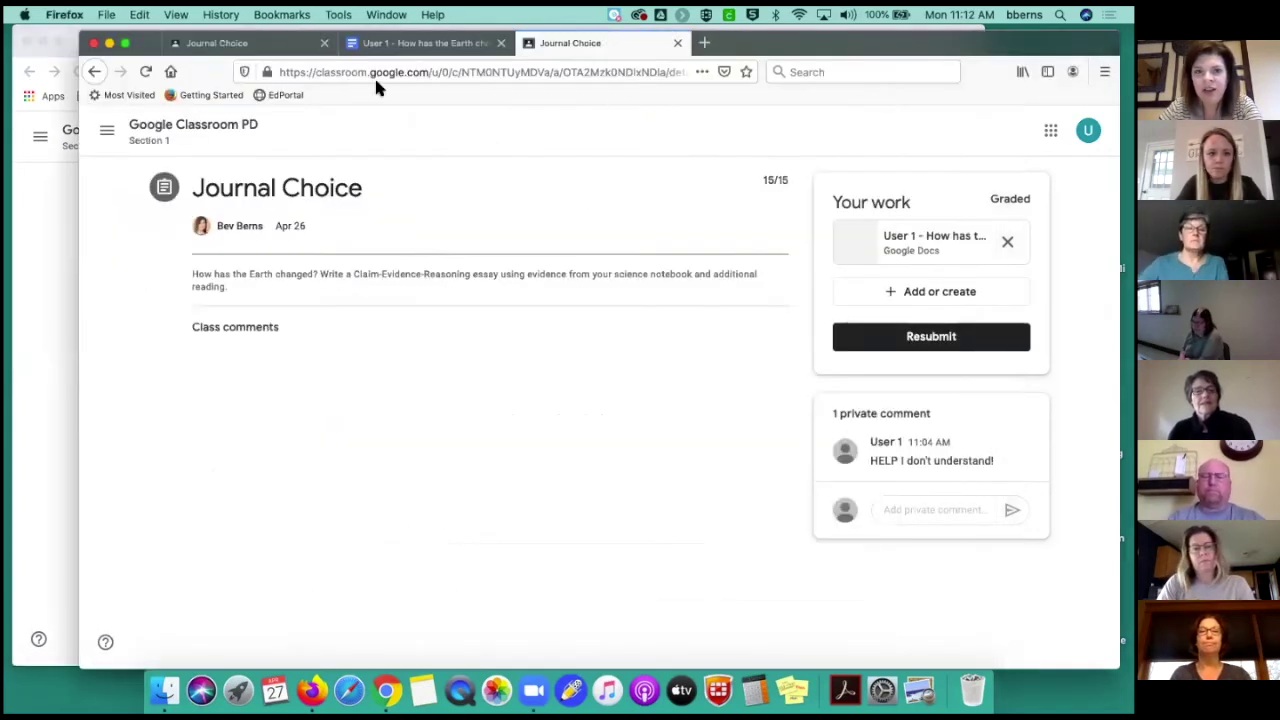
{"action": "left_click", "coordinate": [151, 126]}
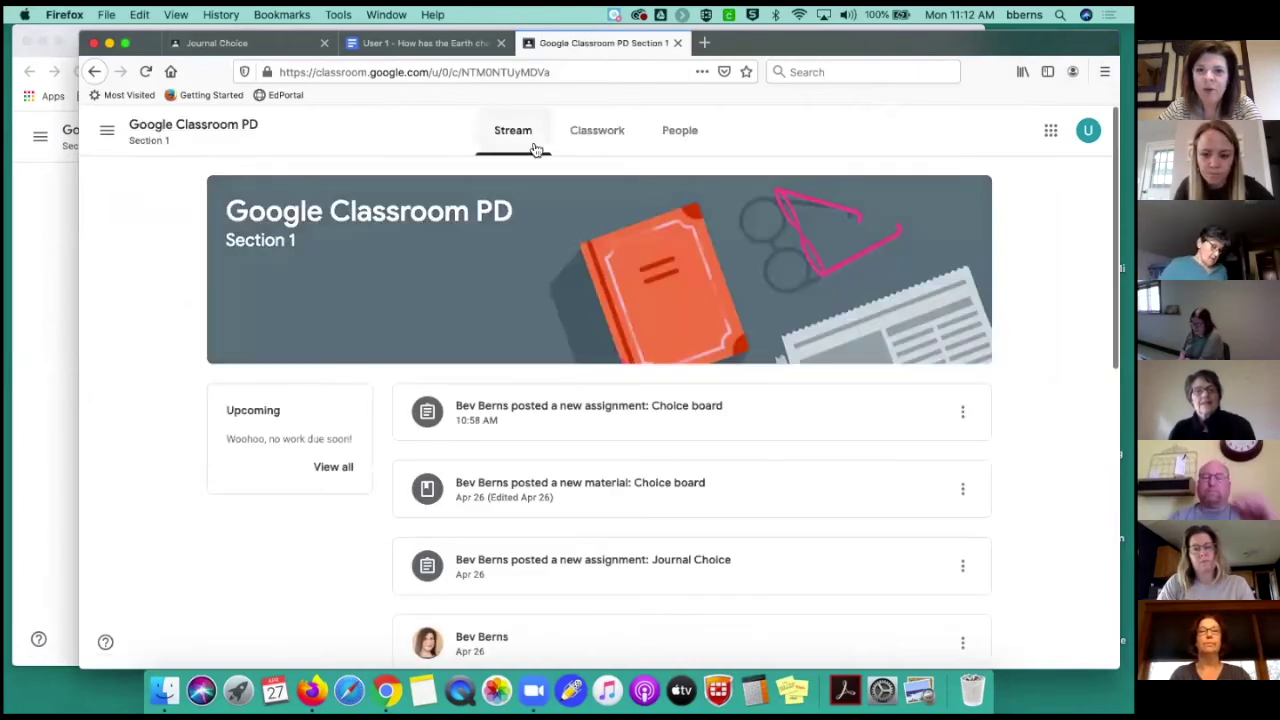
{"action": "left_click", "coordinate": [584, 140]}
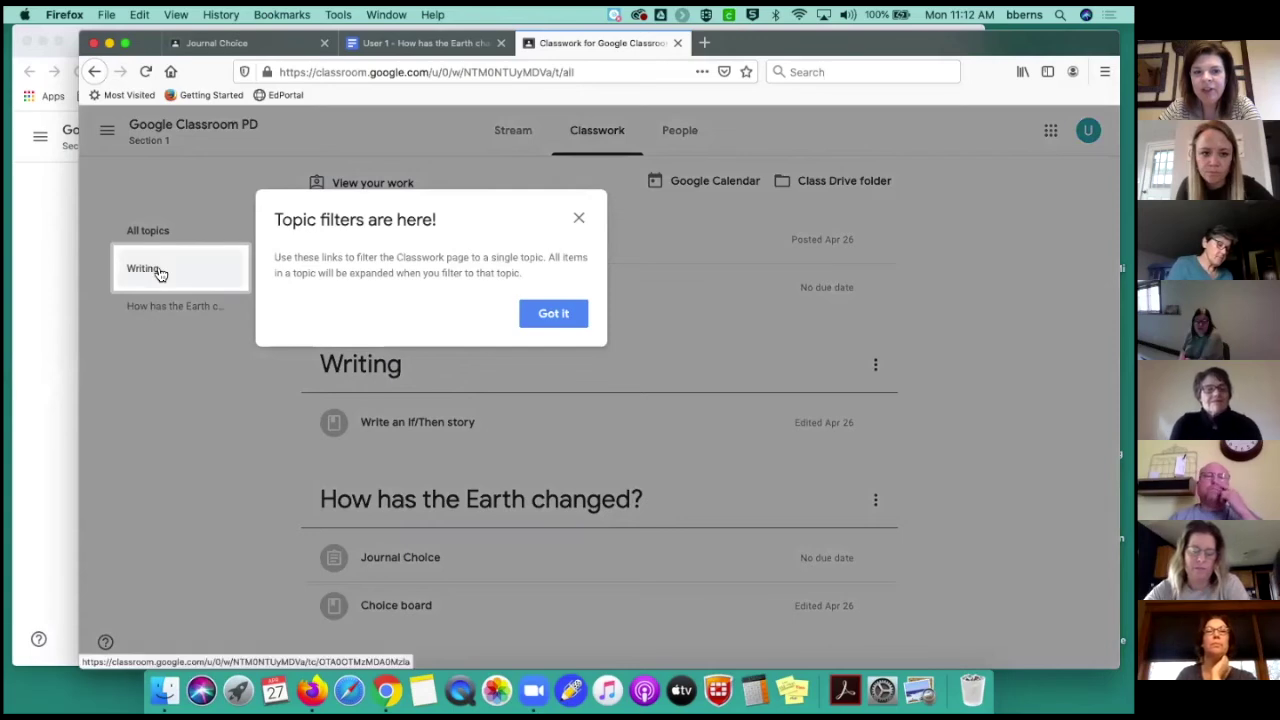
Dismiss the topic filters tip and filter student Classwork by Writing, then How has the Earth changed?
{"action": "left_click", "coordinate": [578, 219]}
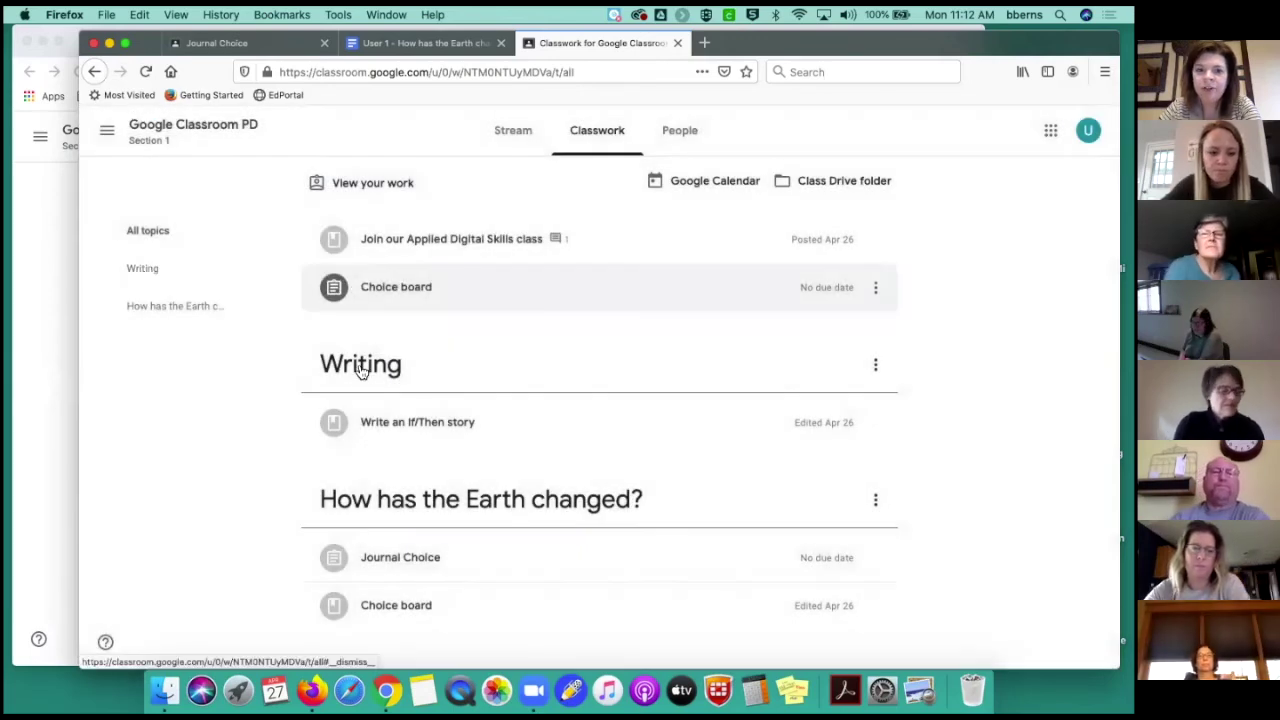
{"action": "left_click", "coordinate": [143, 275]}
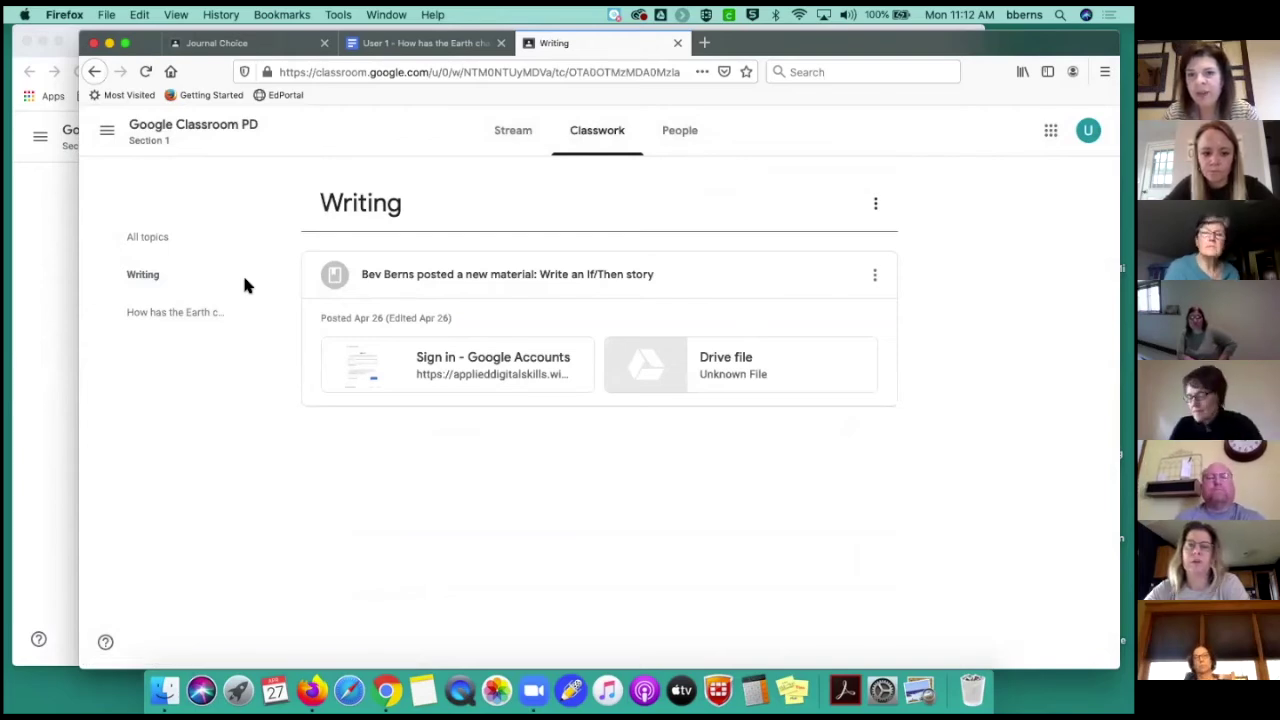
{"action": "left_click", "coordinate": [197, 314]}
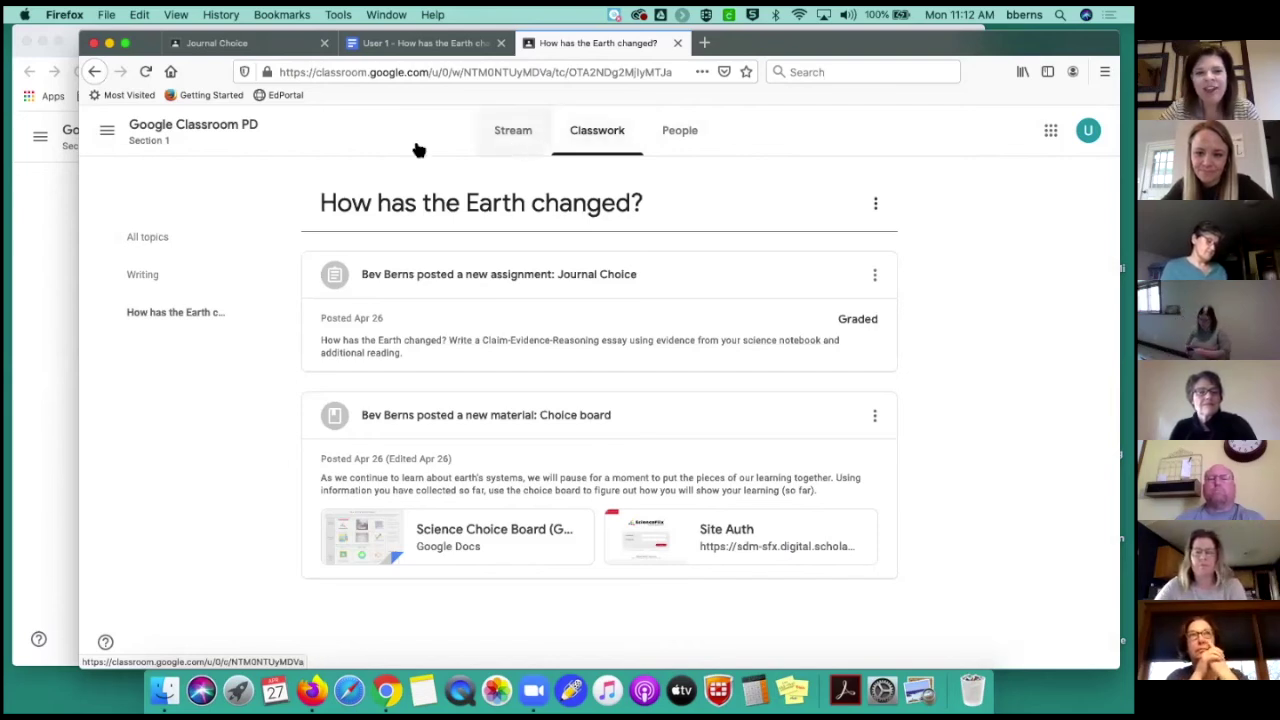
{"action": "left_click", "coordinate": [107, 134]}
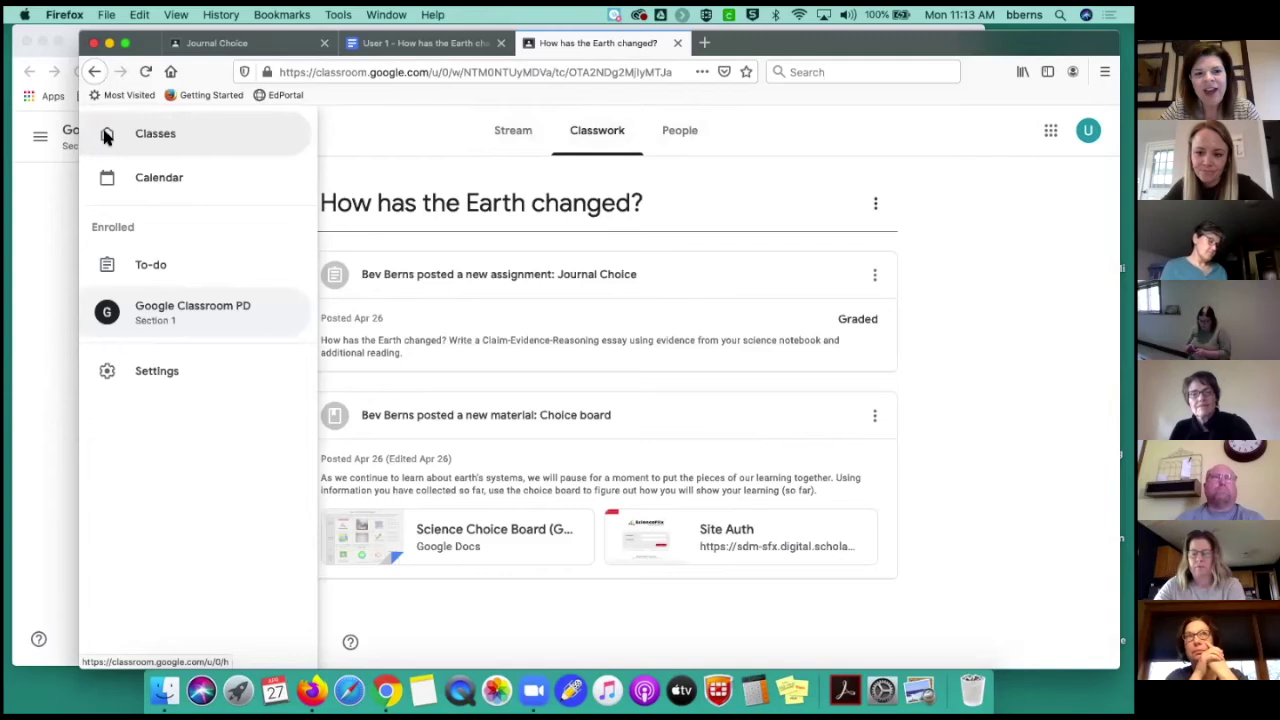
View the student's To-do list filtered to Google Classroom PD, then to all classes
{"action": "left_click", "coordinate": [152, 268]}
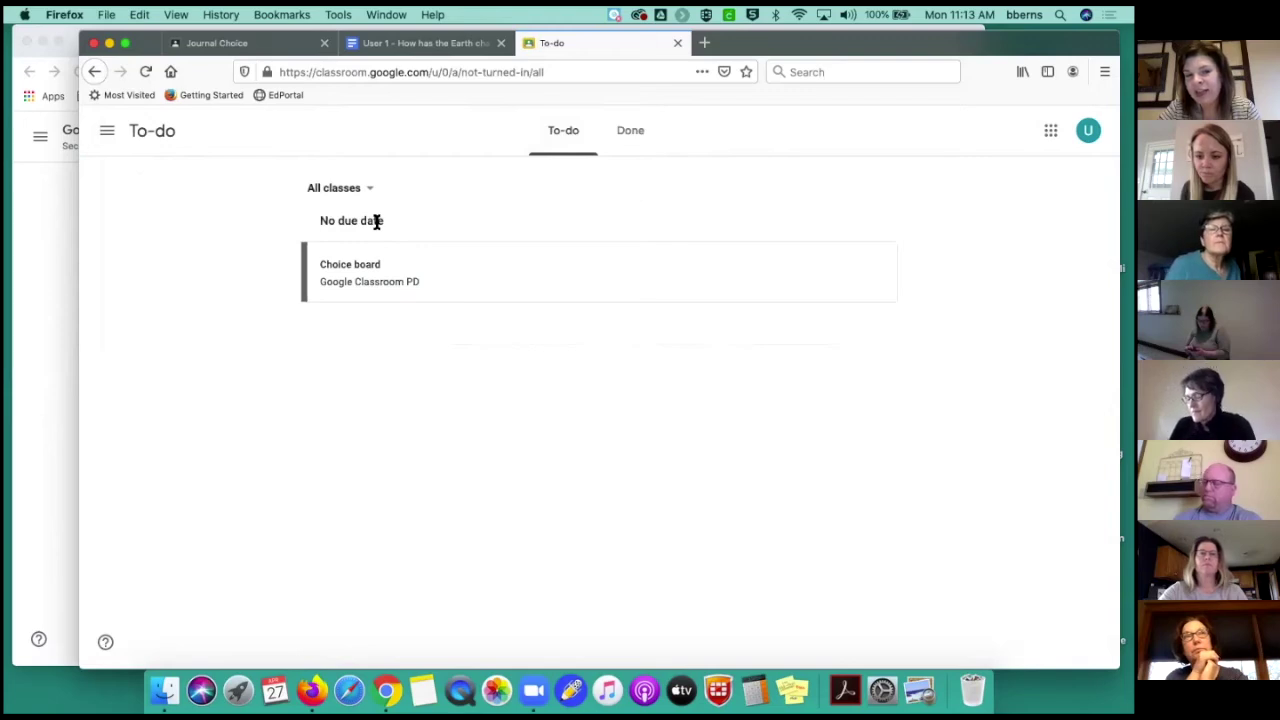
{"action": "left_click", "coordinate": [369, 190]}
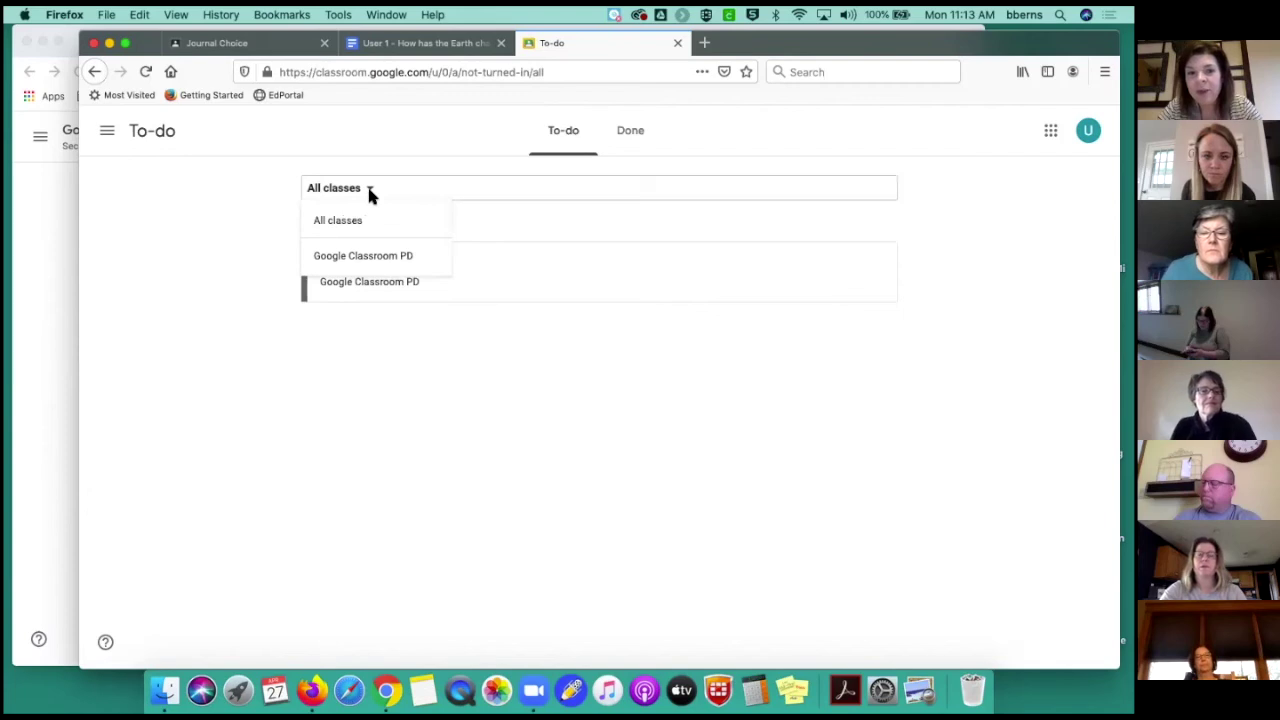
{"action": "left_click", "coordinate": [365, 257]}
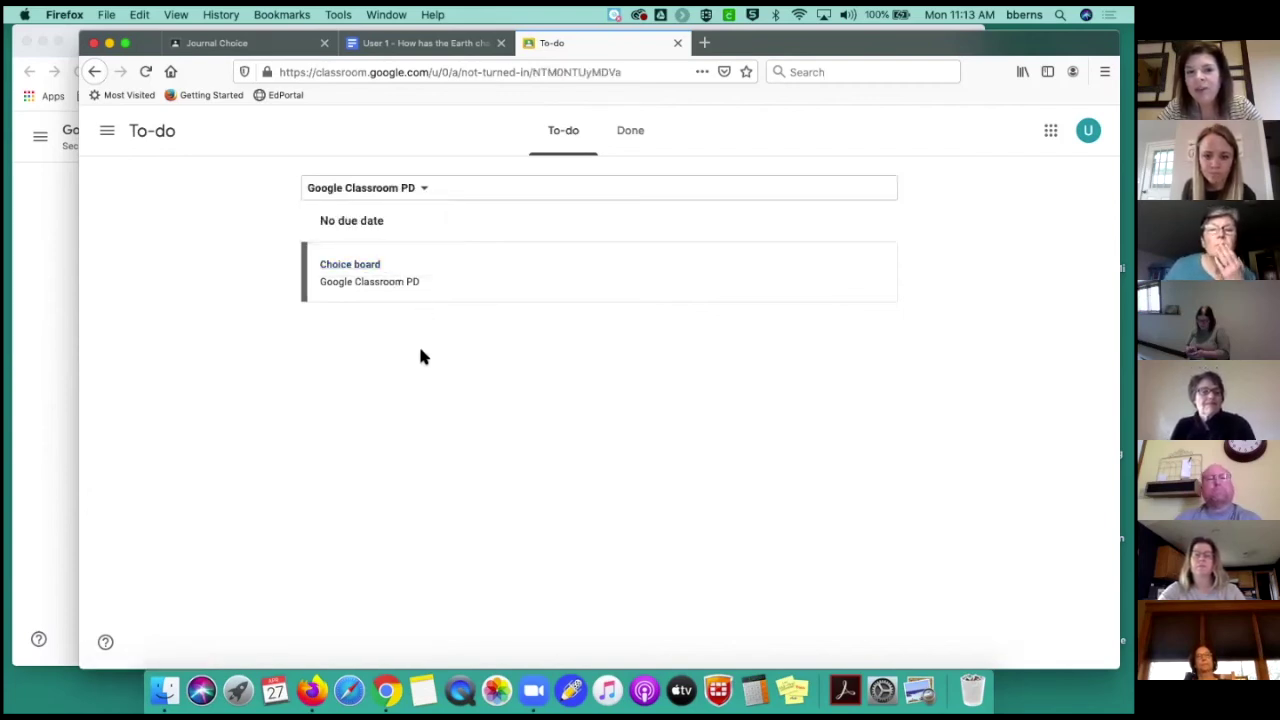
{"action": "left_click", "coordinate": [420, 188]}
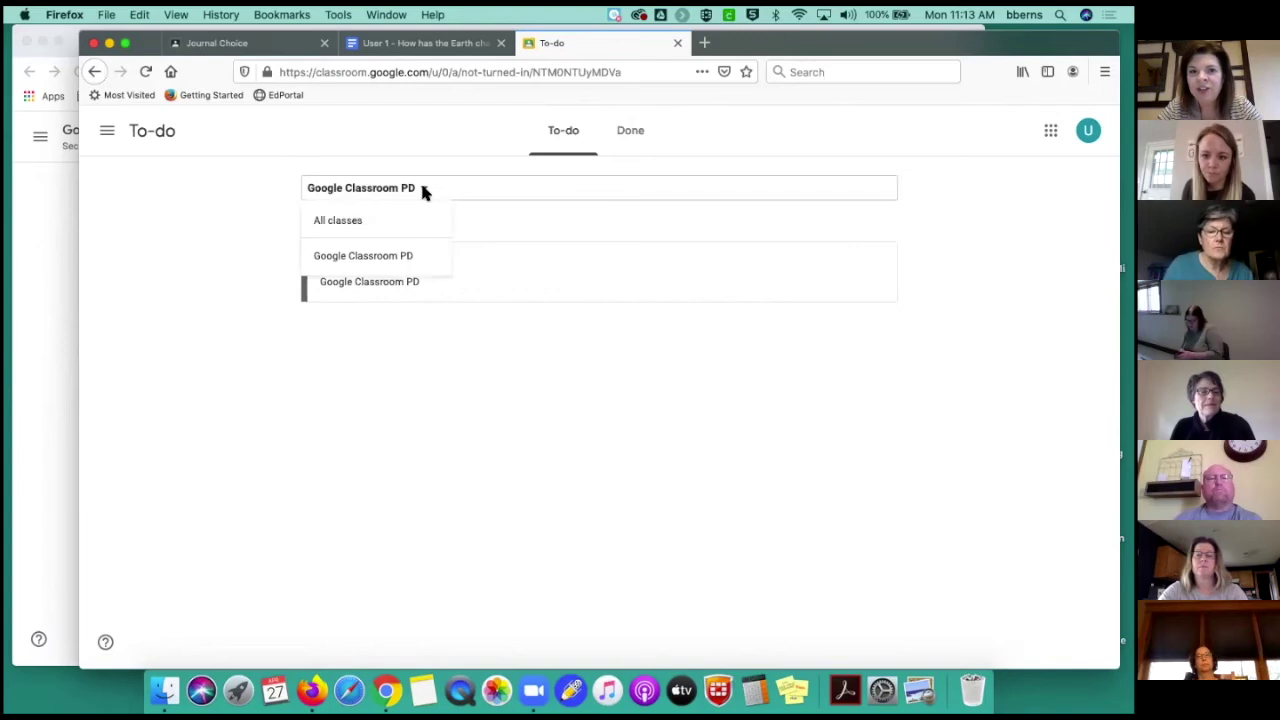
{"action": "left_click", "coordinate": [359, 222]}
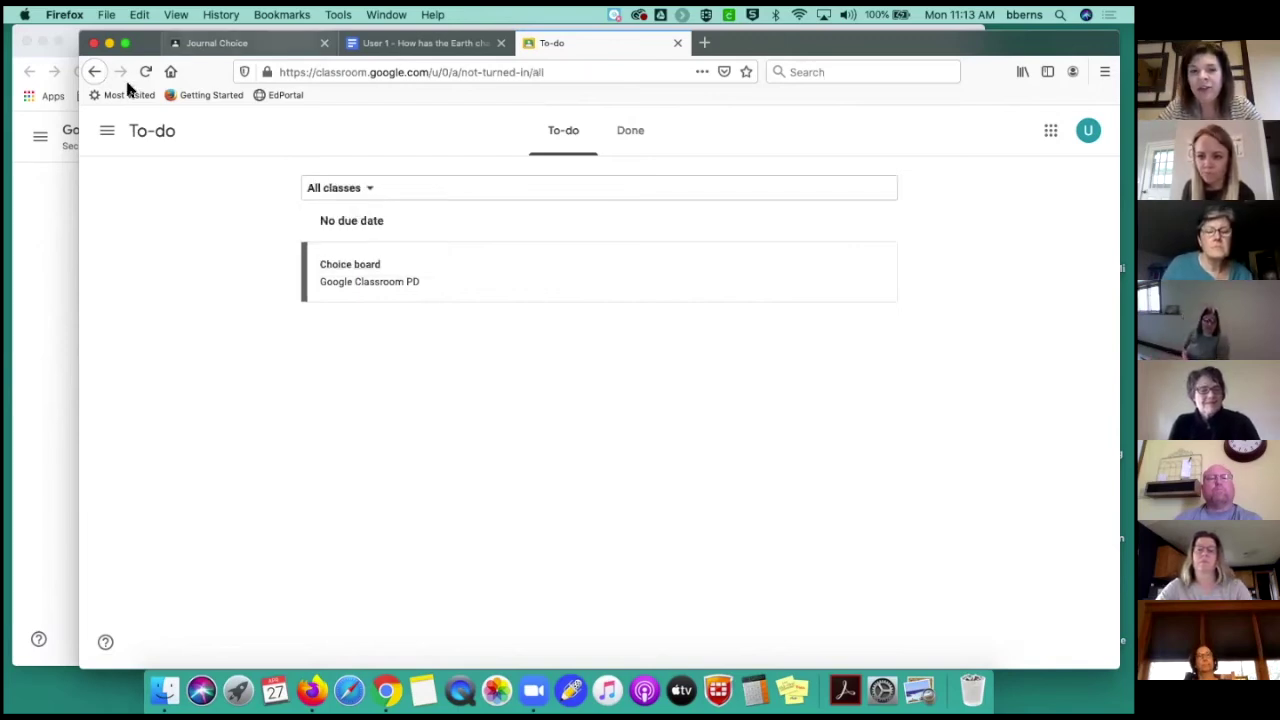
Open Google Classroom PD from the navigation menu, then return to the teacher's Classwork view
{"action": "left_click", "coordinate": [107, 131]}
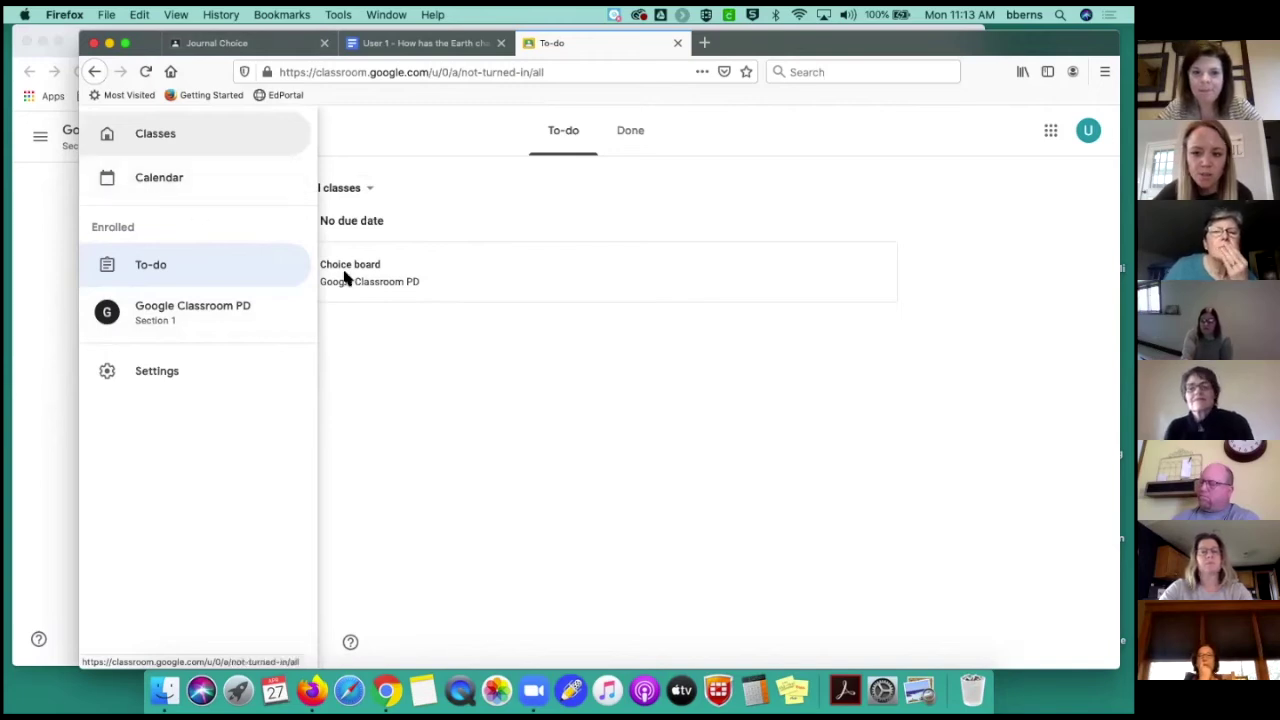
{"action": "left_click", "coordinate": [392, 335]}
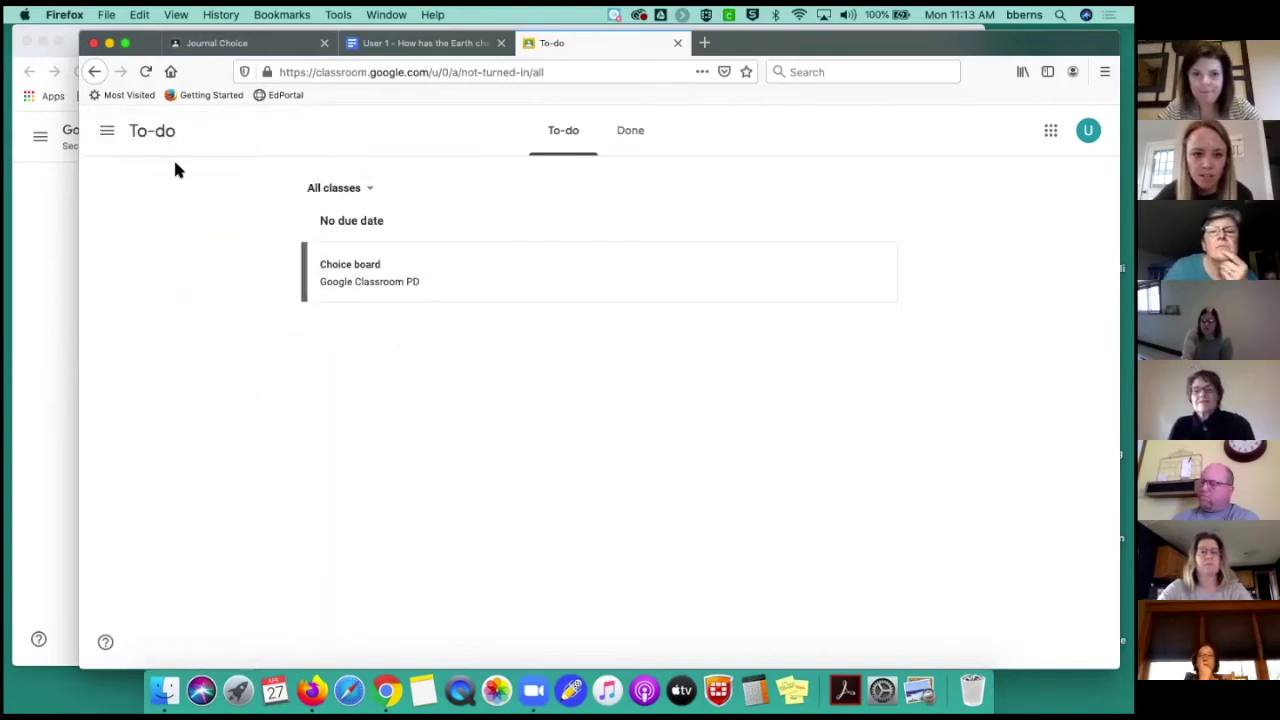
{"action": "left_click", "coordinate": [107, 136]}
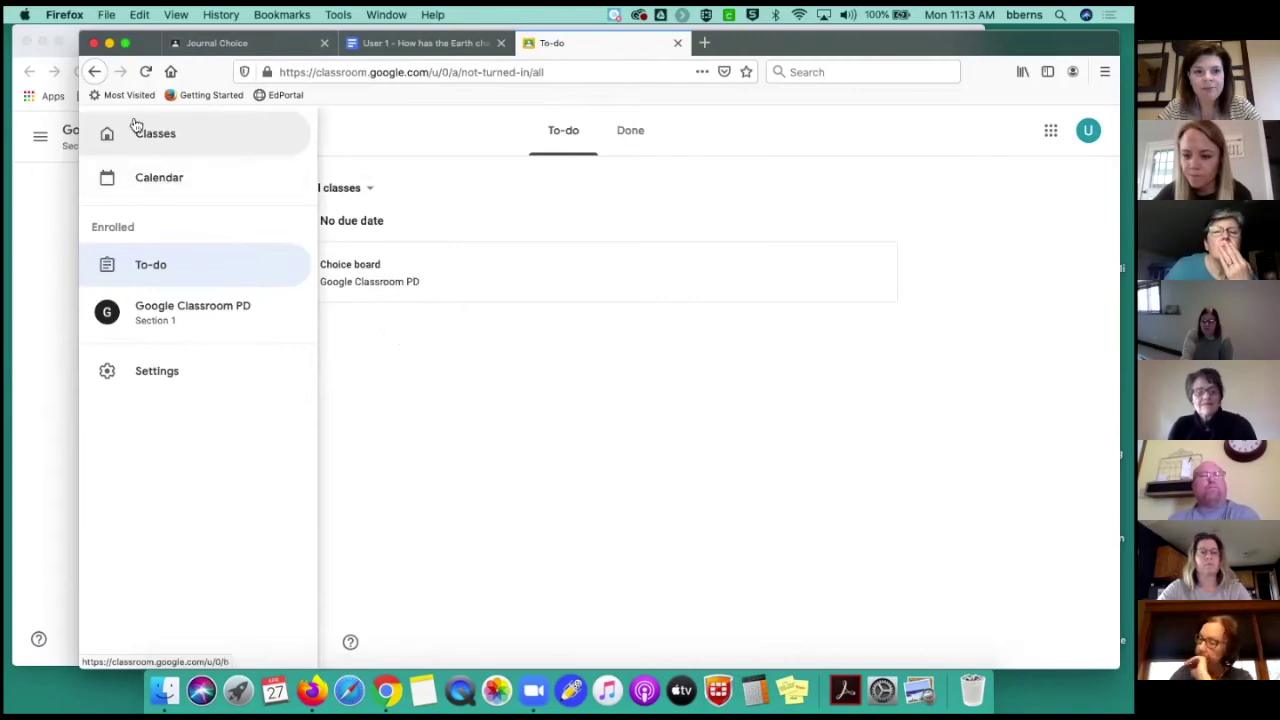
{"action": "left_click", "coordinate": [446, 124]}
{"action": "left_click", "coordinate": [107, 131]}
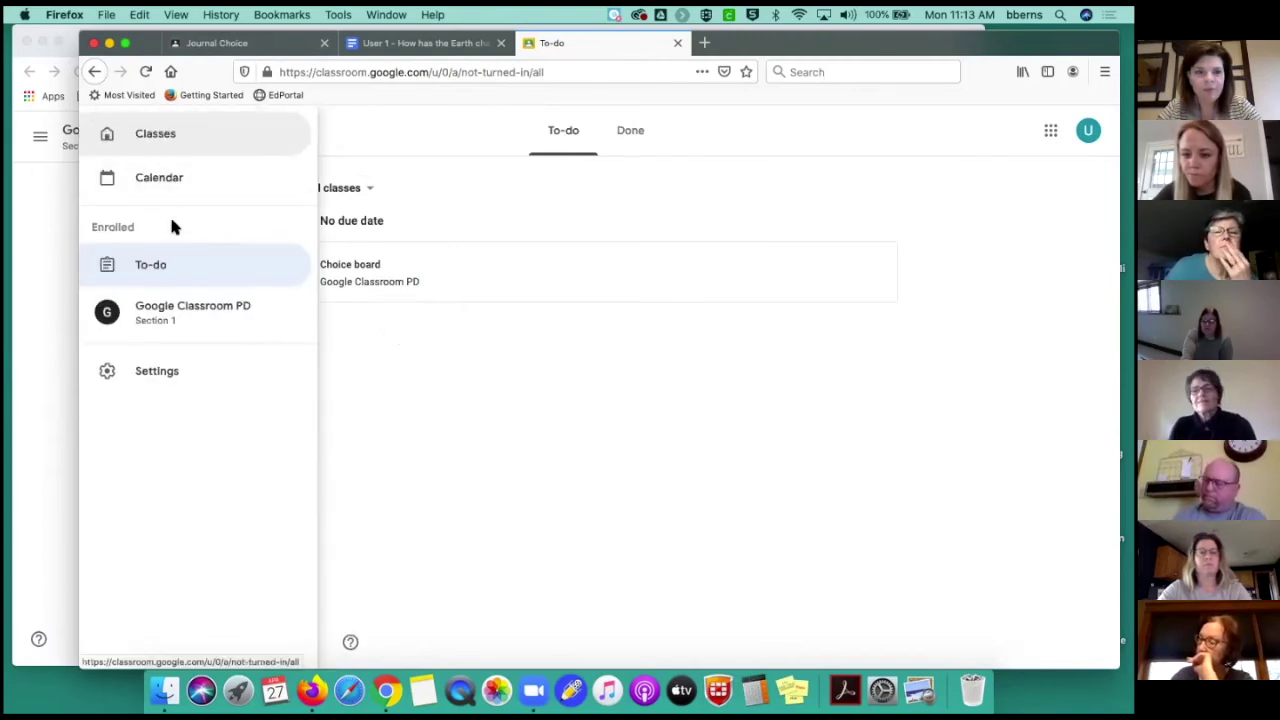
{"action": "left_click", "coordinate": [178, 315]}
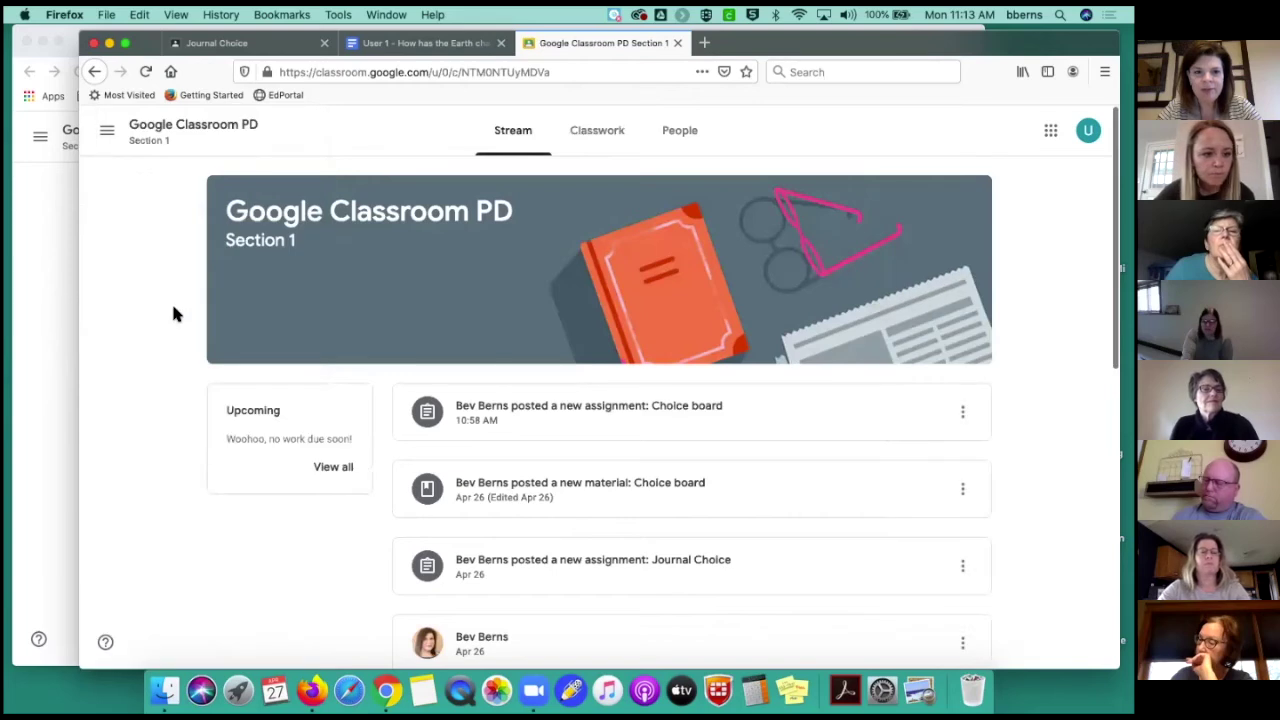
{"action": "left_click", "coordinate": [15, 318]}
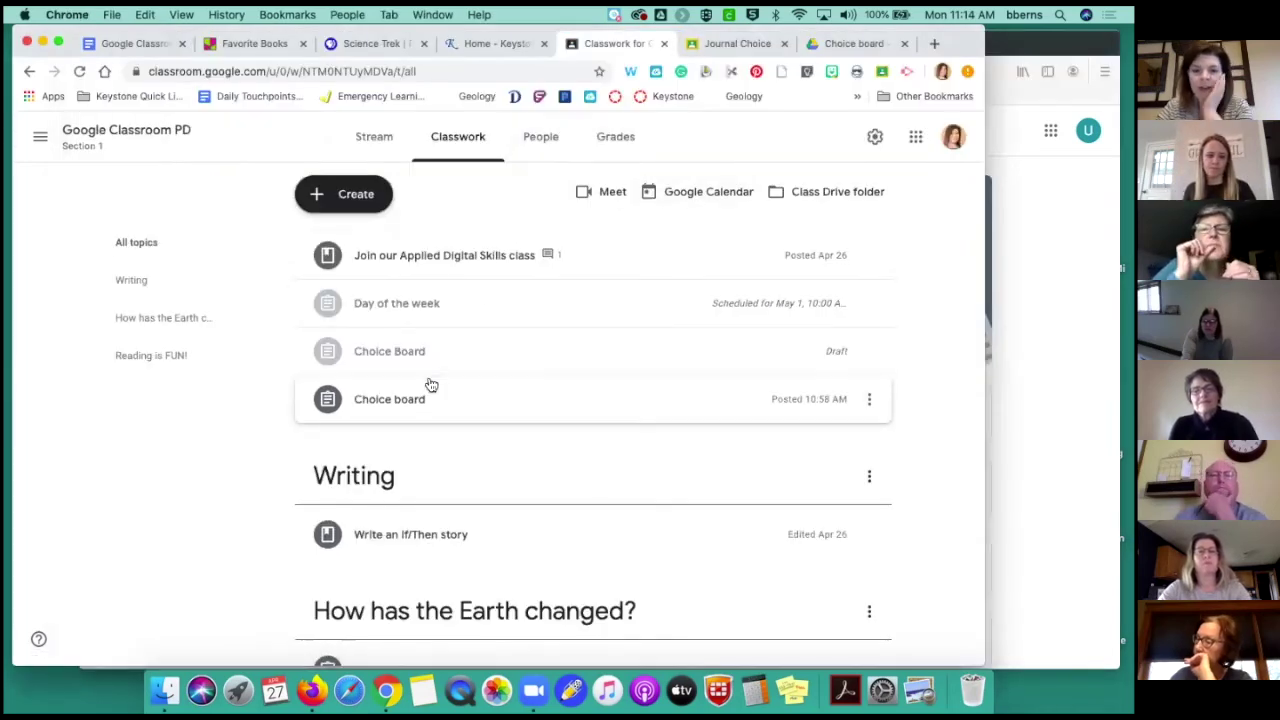
Edit the Choice board assignment and bring up the options for adding a rubric
{"action": "scroll", "coordinate": [420, 395], "scroll_direction": "down", "scroll_amount": 5}
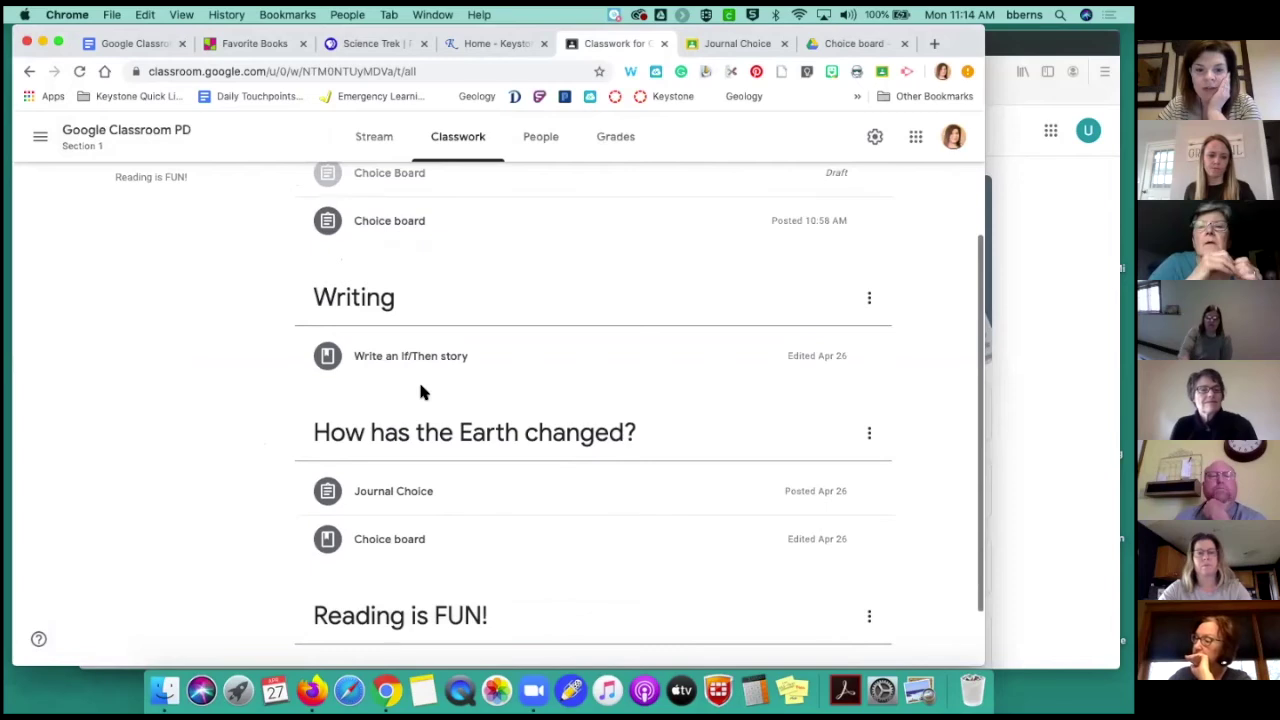
{"action": "scroll", "coordinate": [420, 391], "scroll_direction": "up", "scroll_amount": 4}
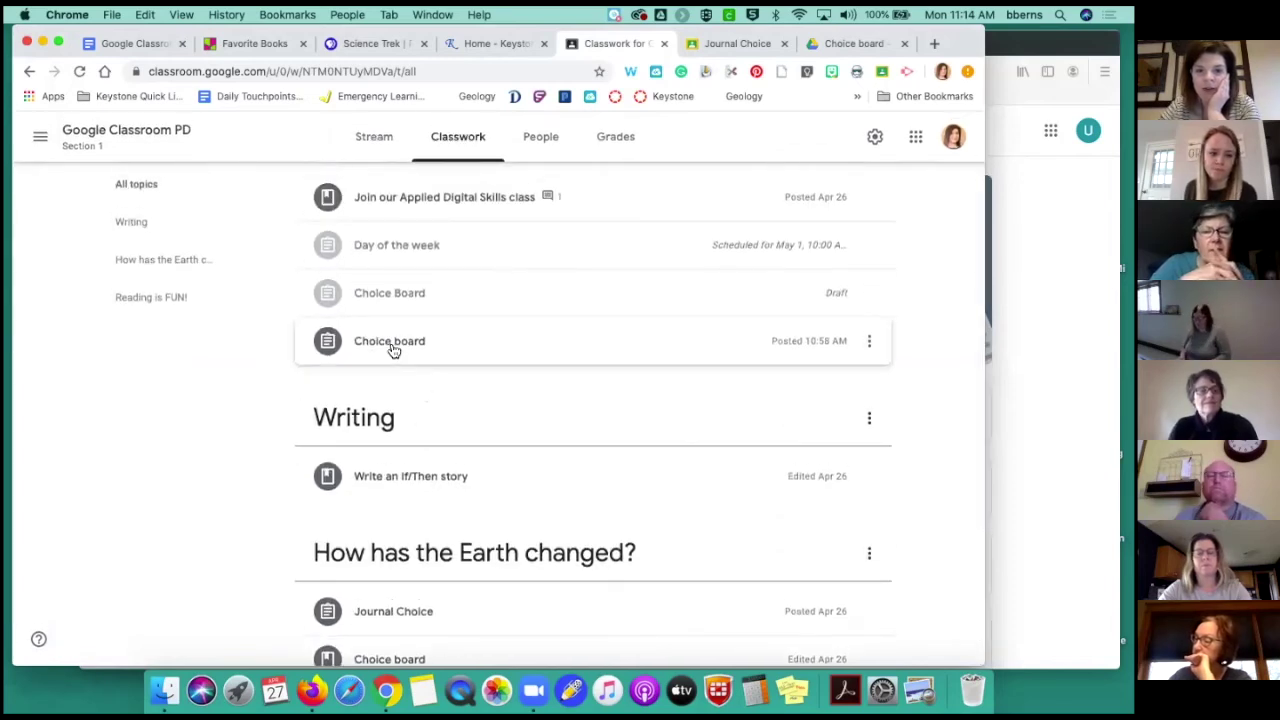
{"action": "left_click", "coordinate": [393, 343]}
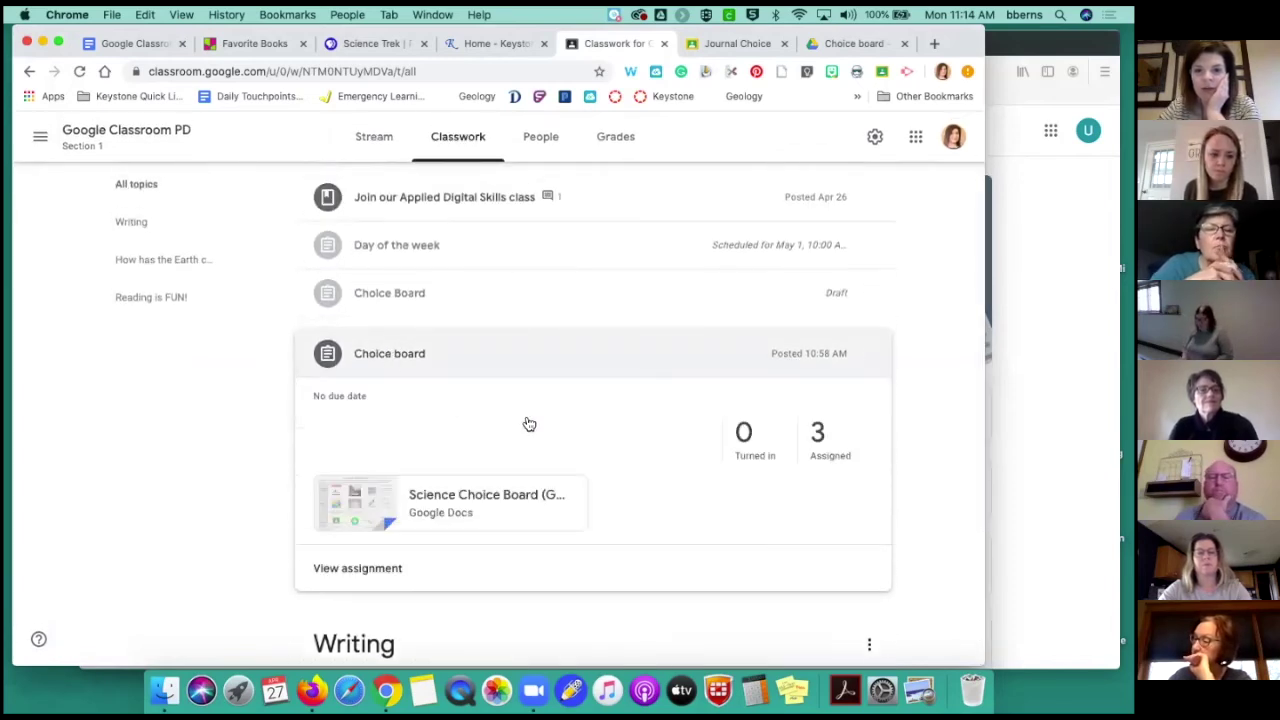
{"action": "left_click", "coordinate": [870, 356]}
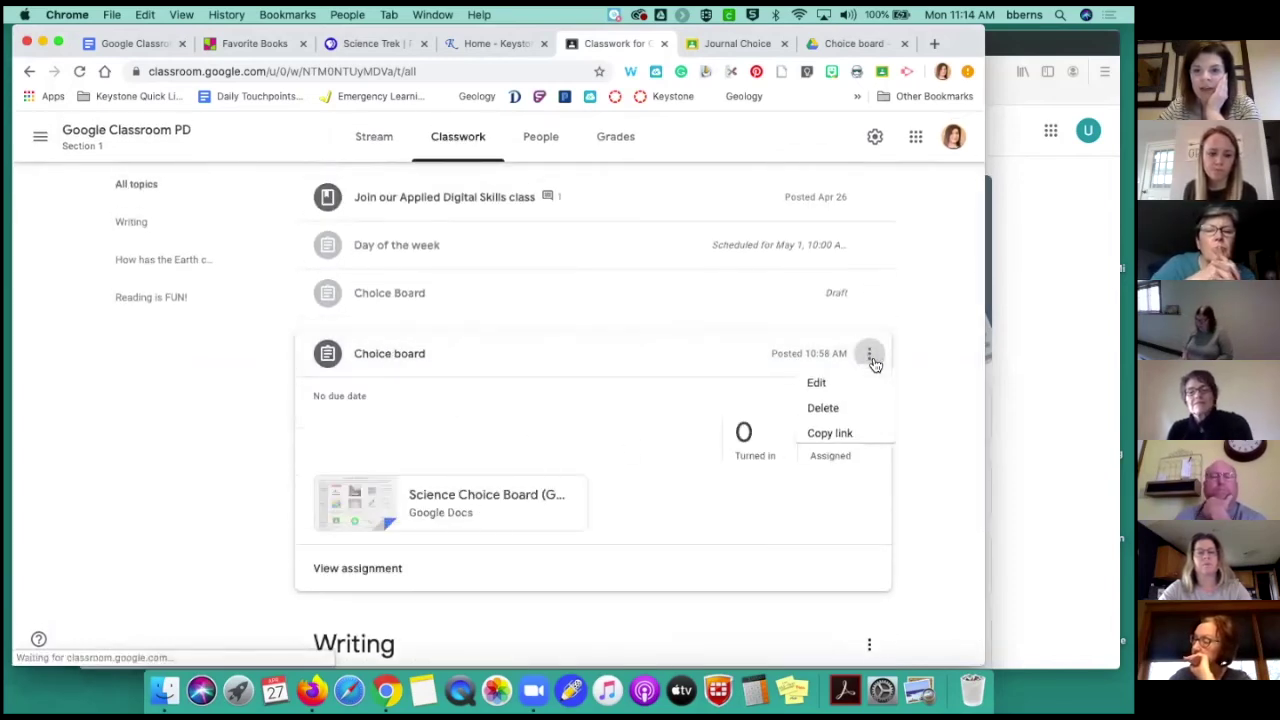
{"action": "left_click", "coordinate": [820, 397]}
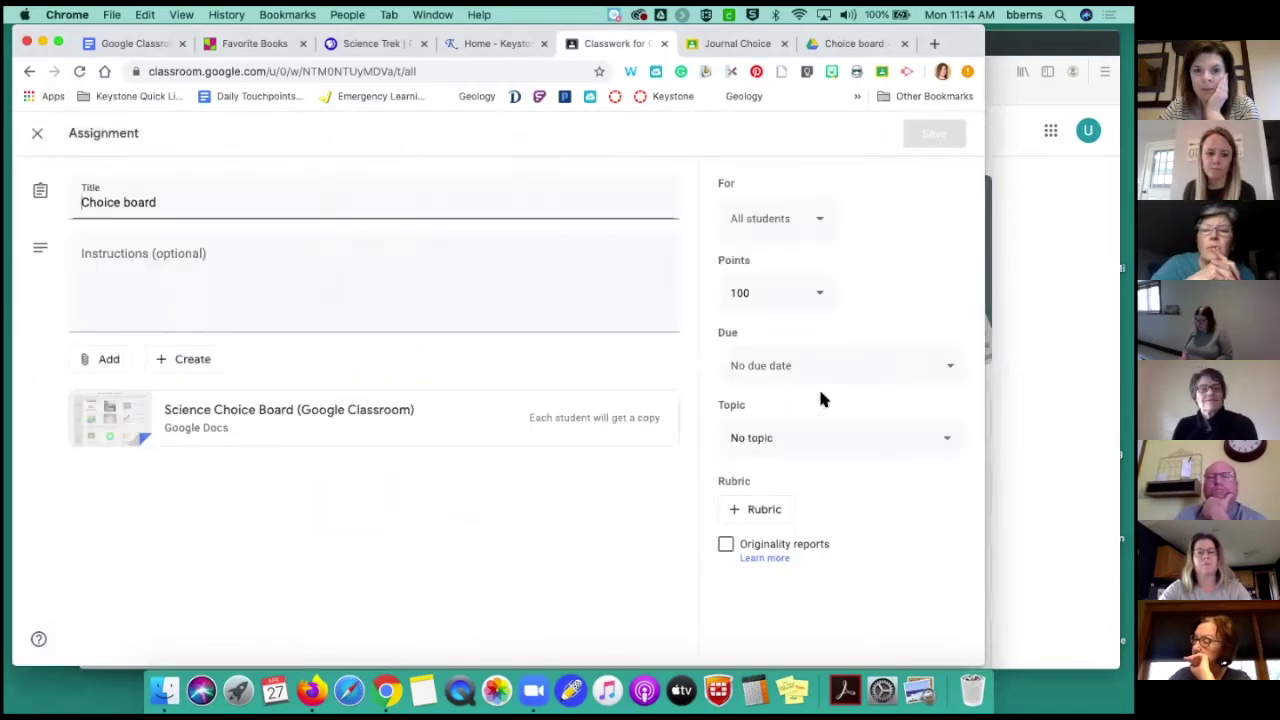
{"action": "left_click", "coordinate": [766, 511]}
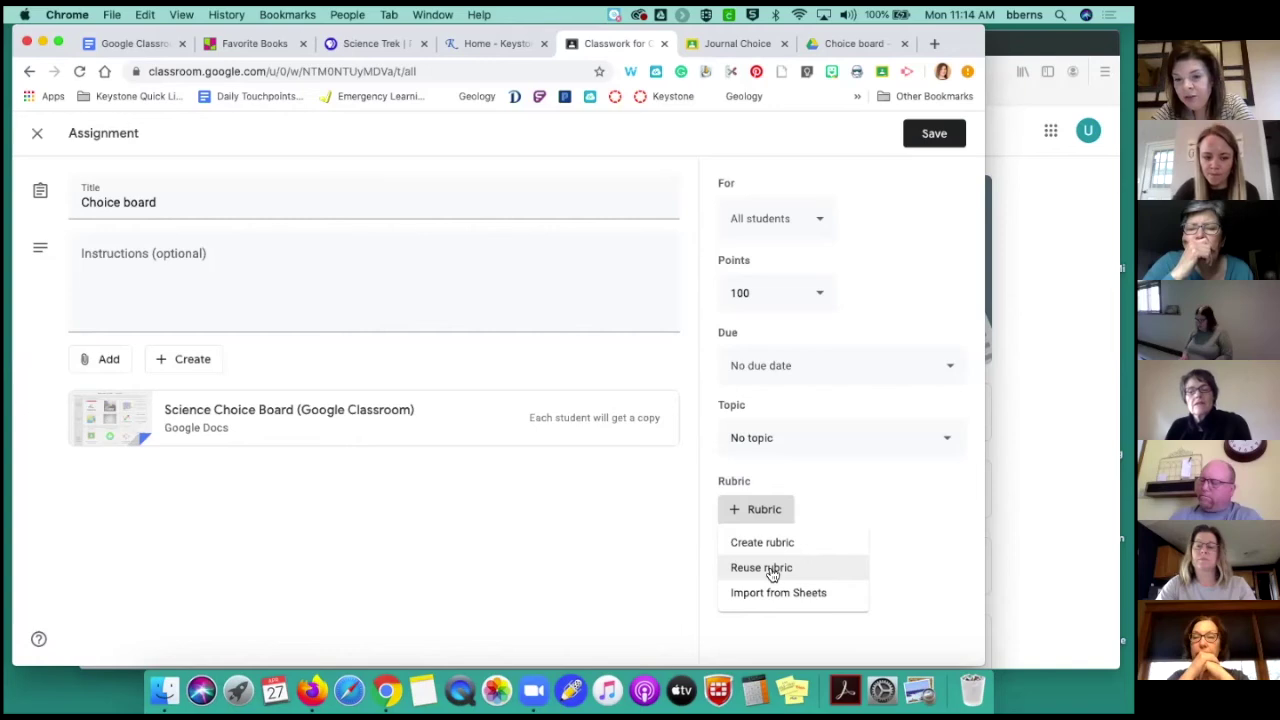
Start a new rubric for Choice board, keeping Use scoring turned on
{"action": "left_click", "coordinate": [782, 545]}
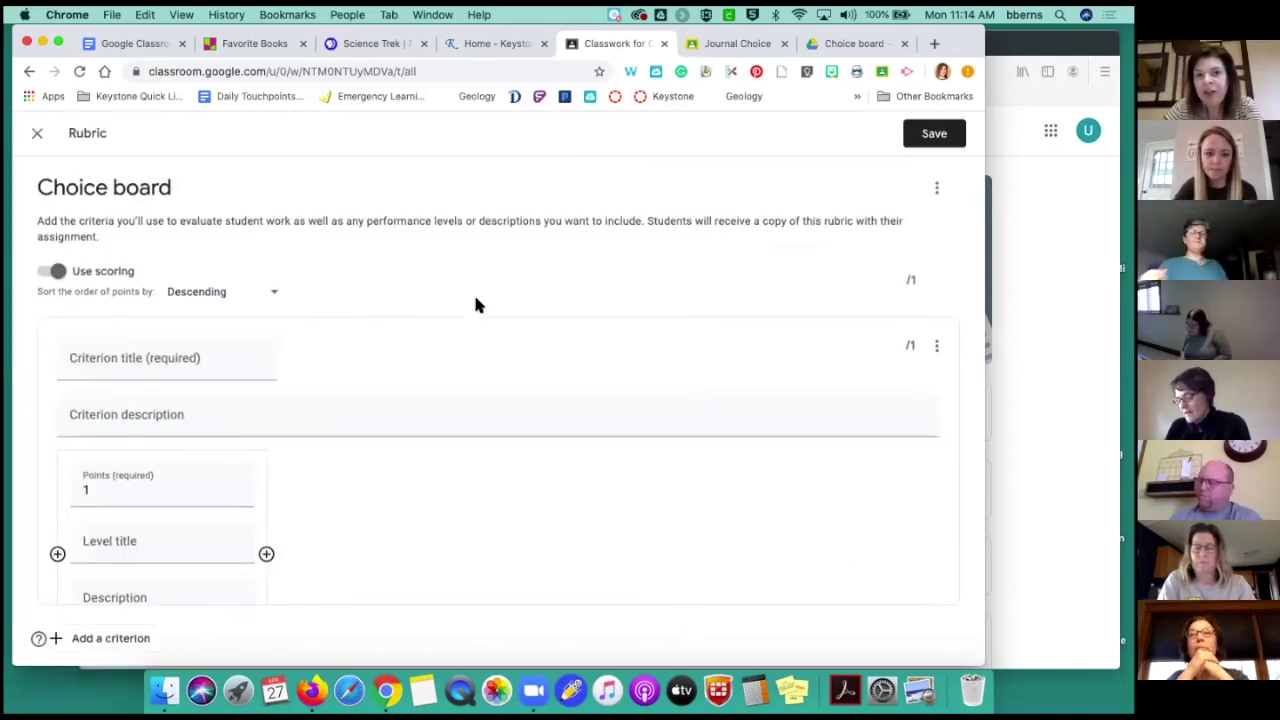
{"action": "left_click", "coordinate": [56, 271]}
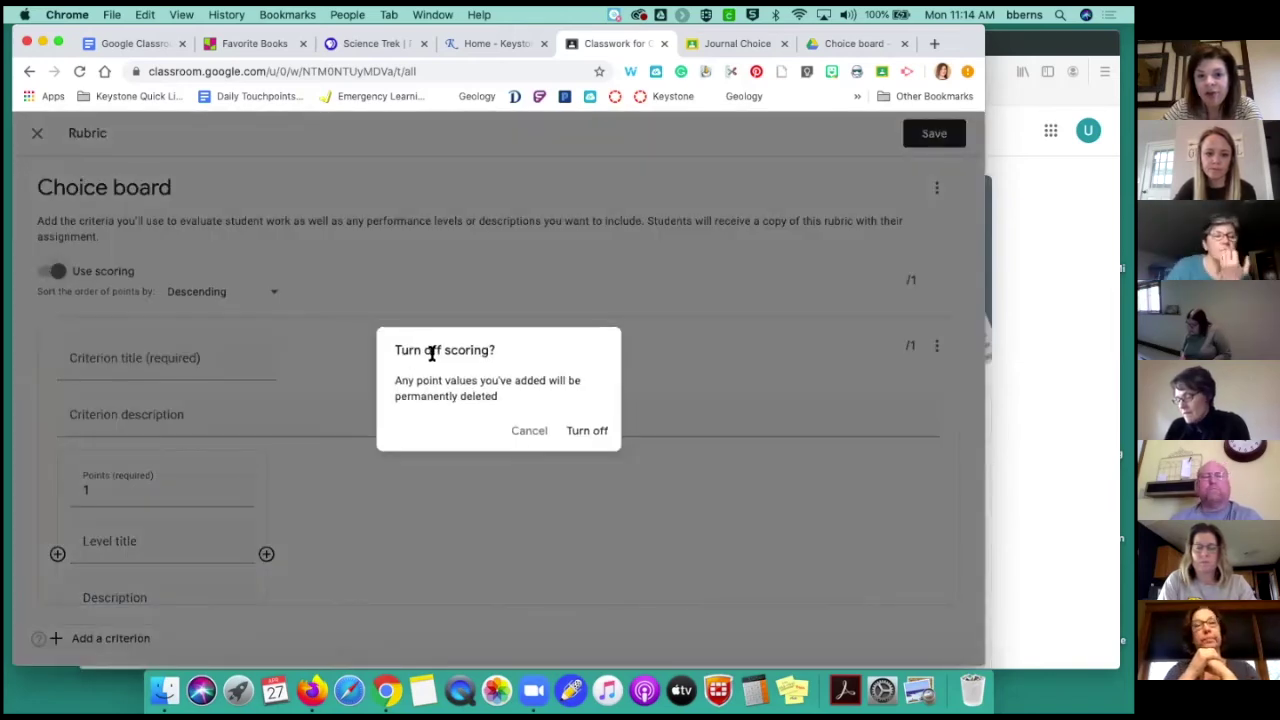
{"action": "left_click", "coordinate": [533, 432]}
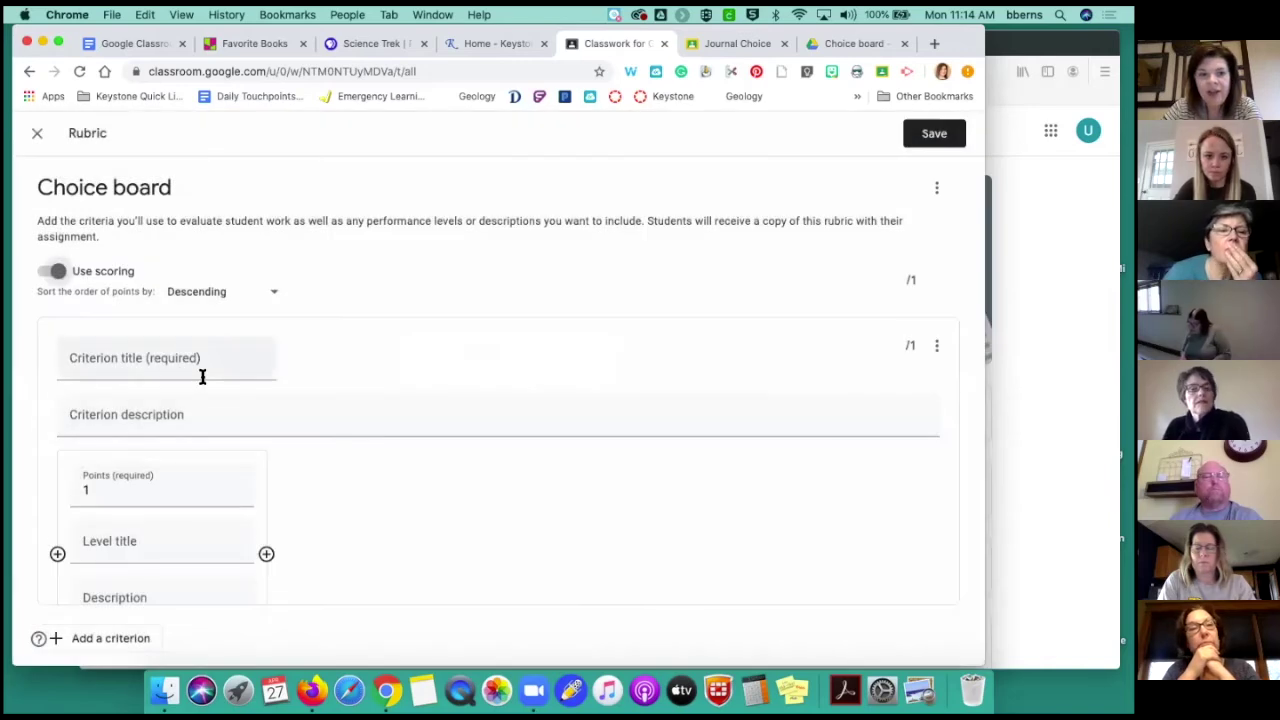
{"action": "scroll", "coordinate": [200, 370], "scroll_direction": "down", "scroll_amount": 2}
{"action": "scroll", "coordinate": [200, 370], "scroll_direction": "up", "scroll_amount": 2}
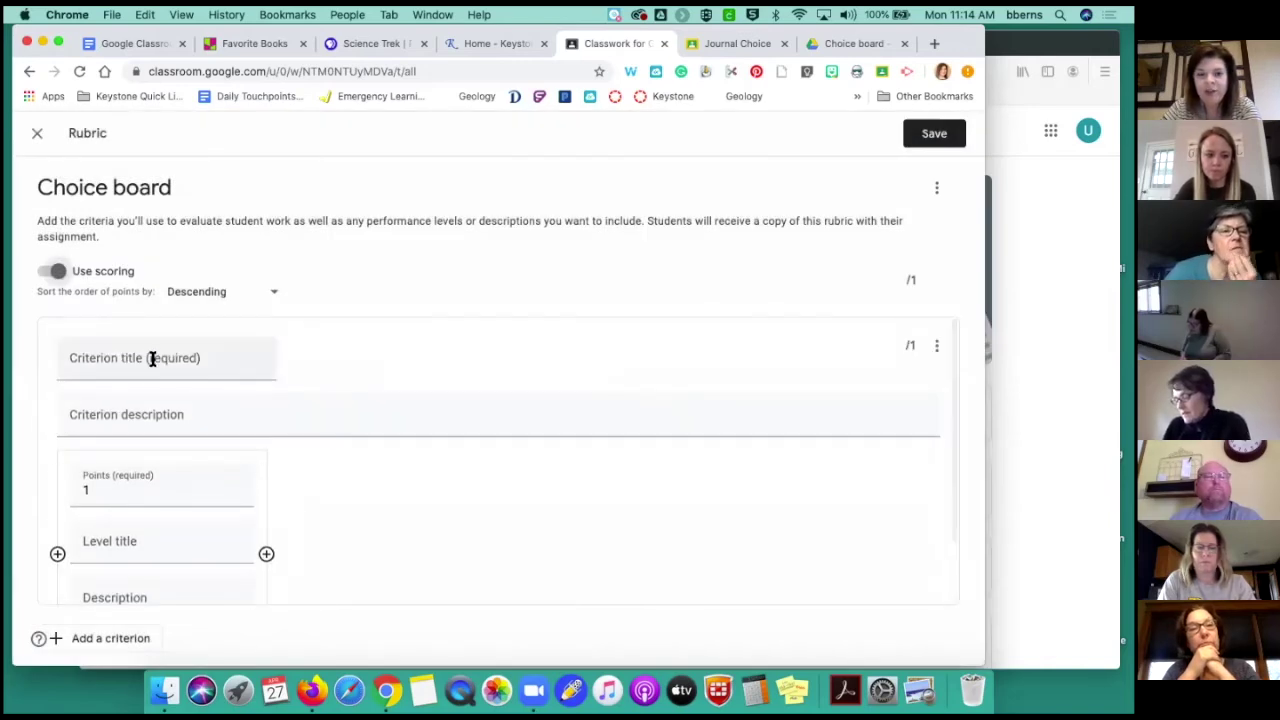
Title the first criterion 'Uses a wide variety of evidence to support claim.'
{"action": "left_click", "coordinate": [152, 358]}
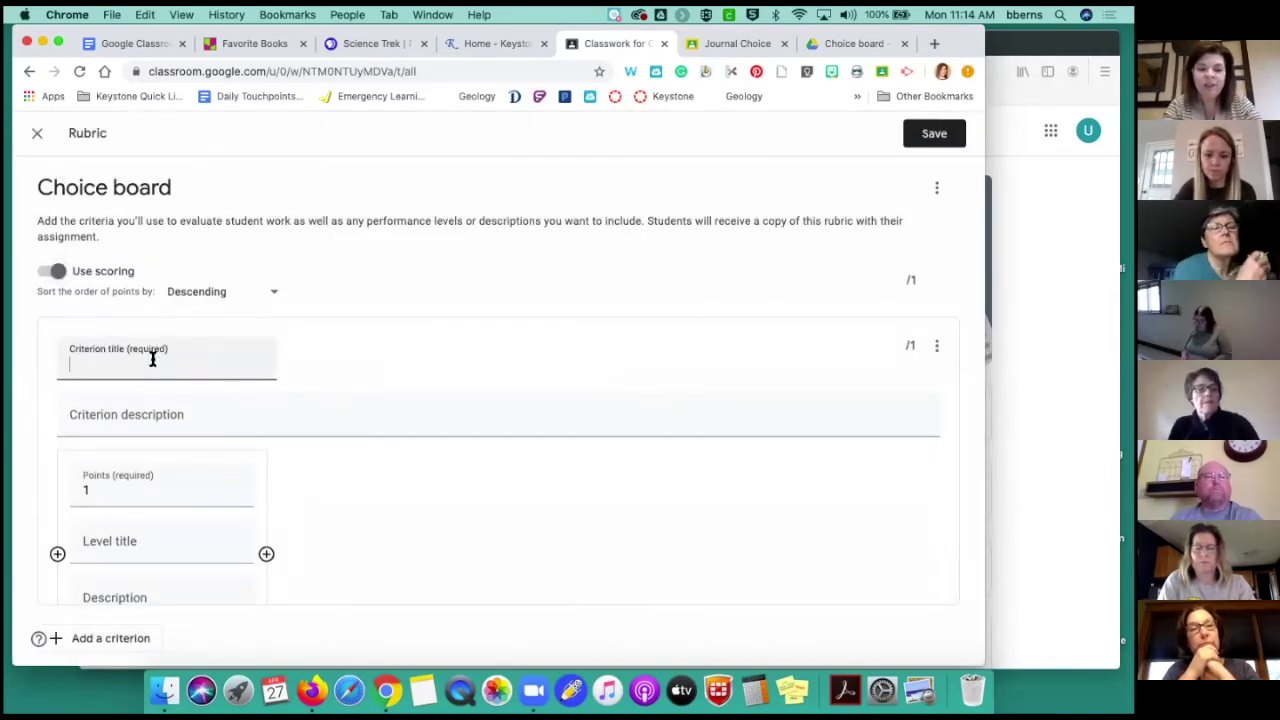
{"action": "type", "text": "USes"}
{"action": "key", "text": "BackSpace"}
{"action": "key", "text": "BackSpace"}
{"action": "key", "text": "BackSpace"}
{"action": "key", "text": "BackSpace"}
{"action": "type", "text": "ses a wod"}
{"action": "key", "text": "BackSpace"}
{"action": "key", "text": "BackSpace"}
{"action": "type", "text": "ide variety of "}
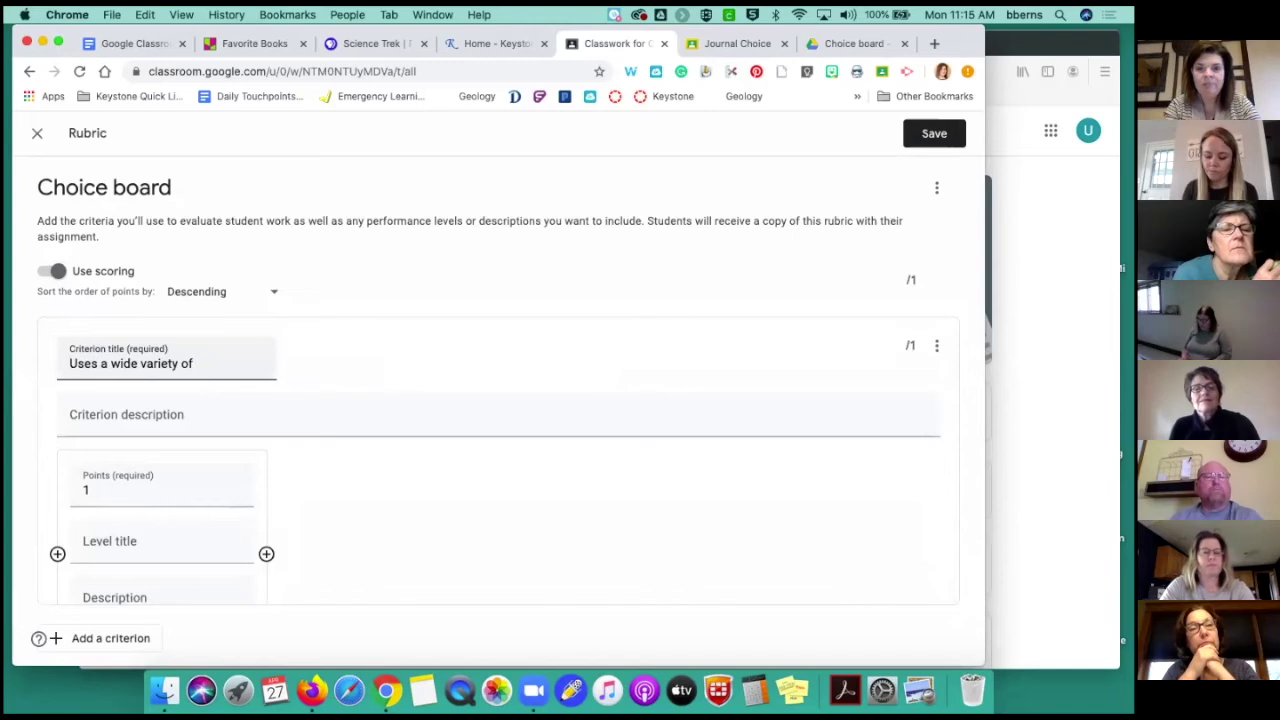
{"action": "type", "text": "evidence to support"}
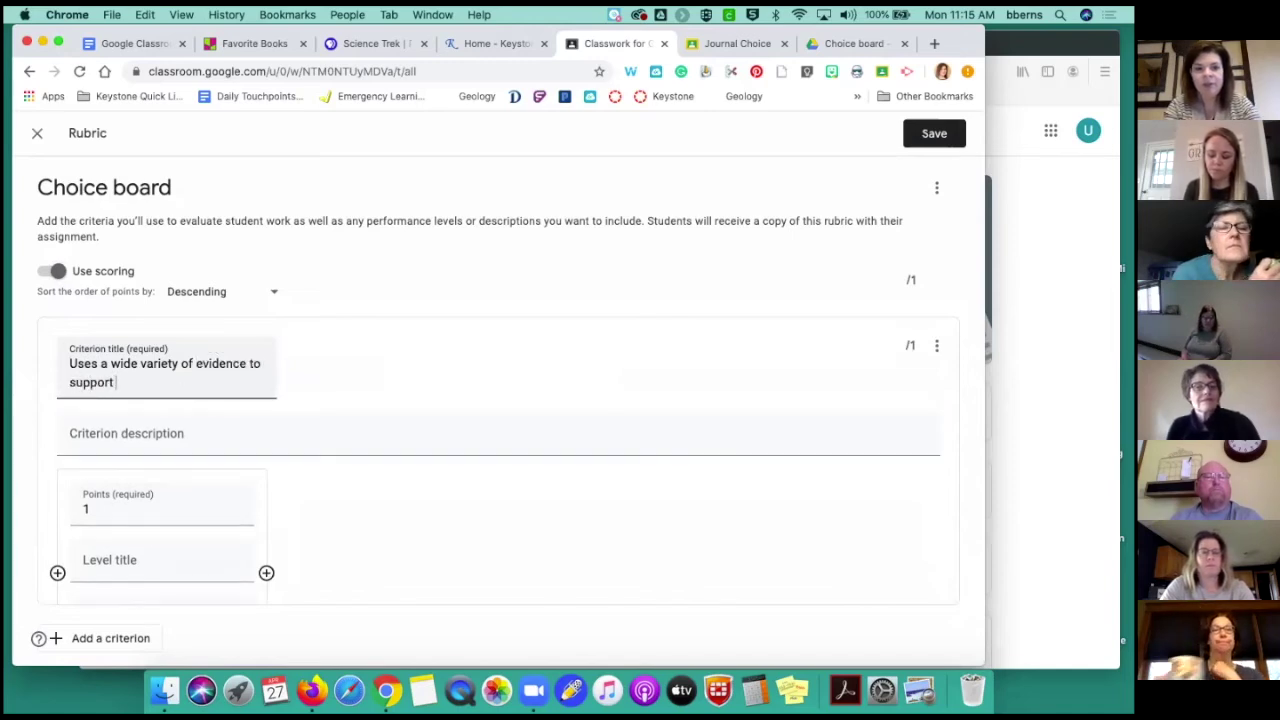
{"action": "type", "text": " claim."}
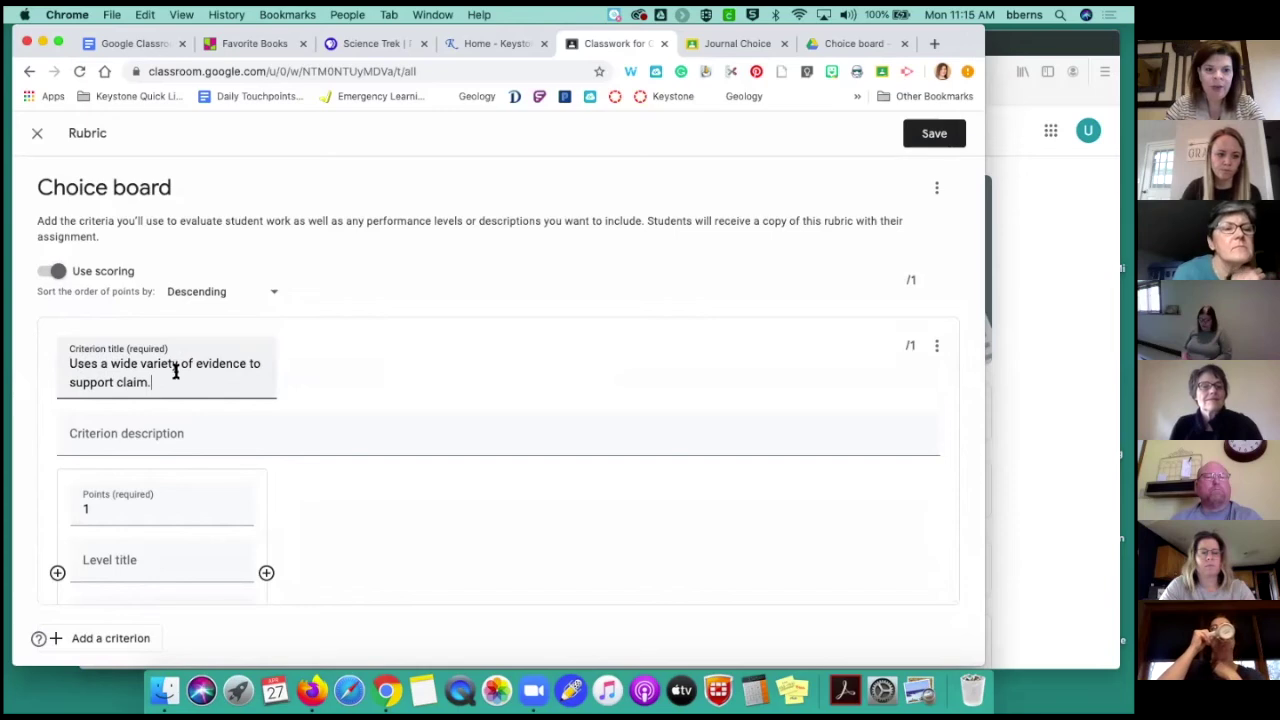
{"action": "left_click", "coordinate": [163, 436]}
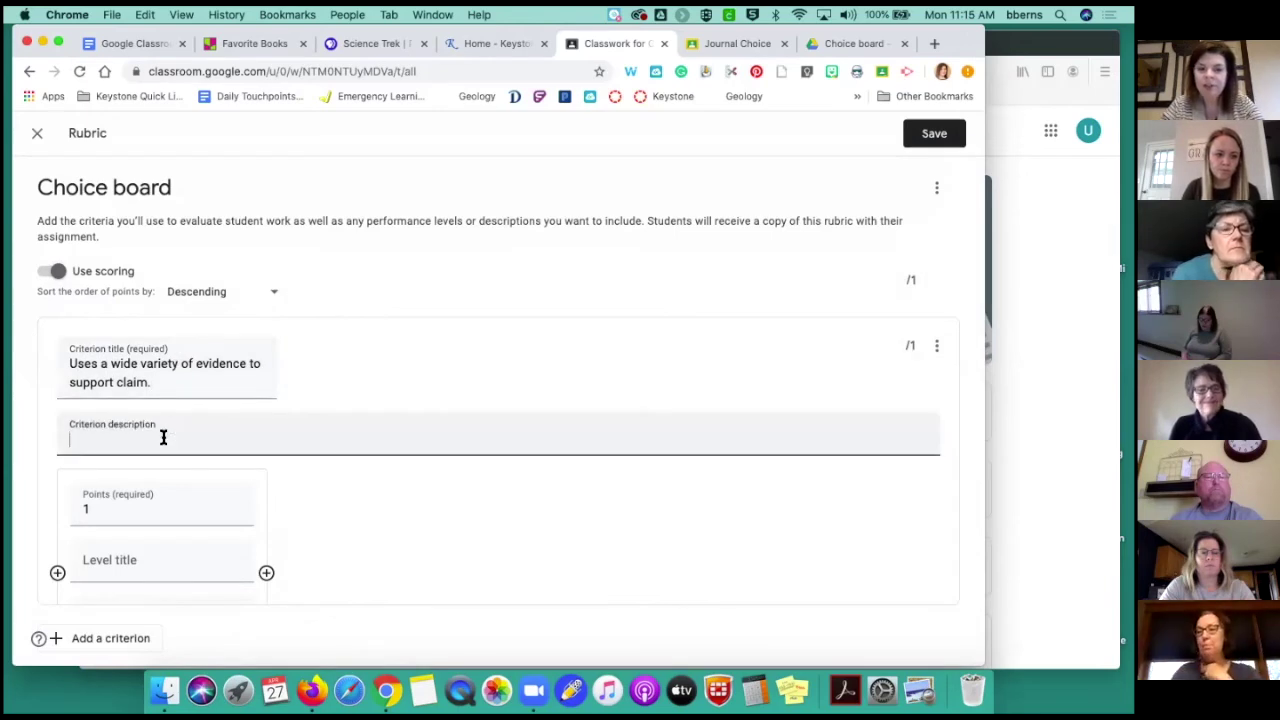
Set the first scoring level of the criterion to 5 points
{"action": "scroll", "coordinate": [163, 436], "scroll_direction": "down", "scroll_amount": 1}
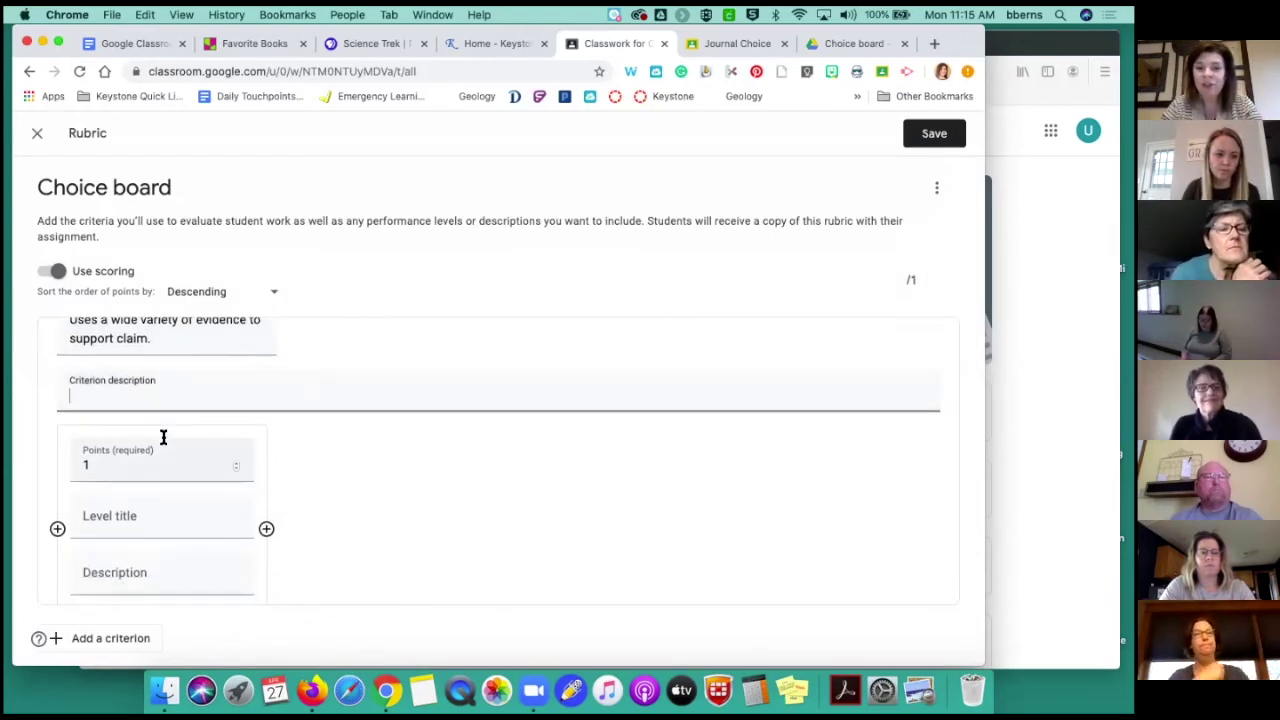
{"action": "left_click", "coordinate": [235, 461]}
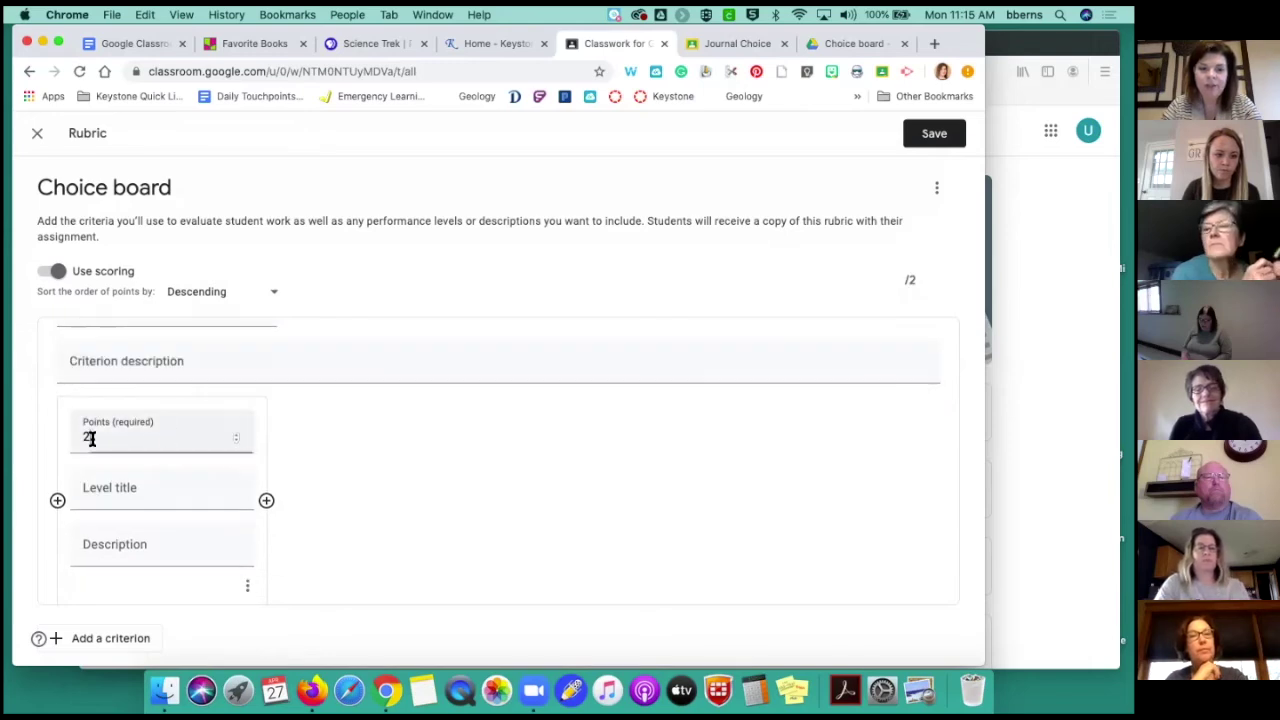
{"action": "key", "text": "BackSpace"}
{"action": "type", "text": "5"}
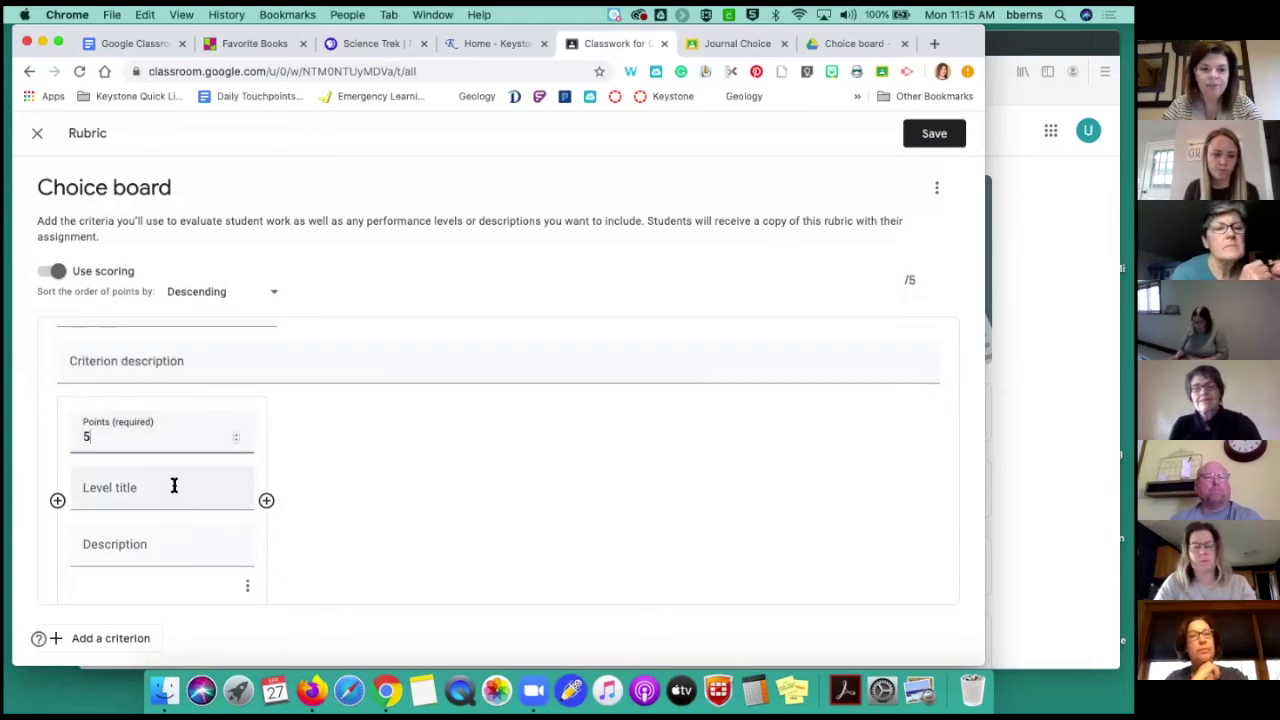
{"action": "scroll", "coordinate": [174, 485], "scroll_direction": "down", "scroll_amount": 1}
{"action": "left_click", "coordinate": [108, 470]}
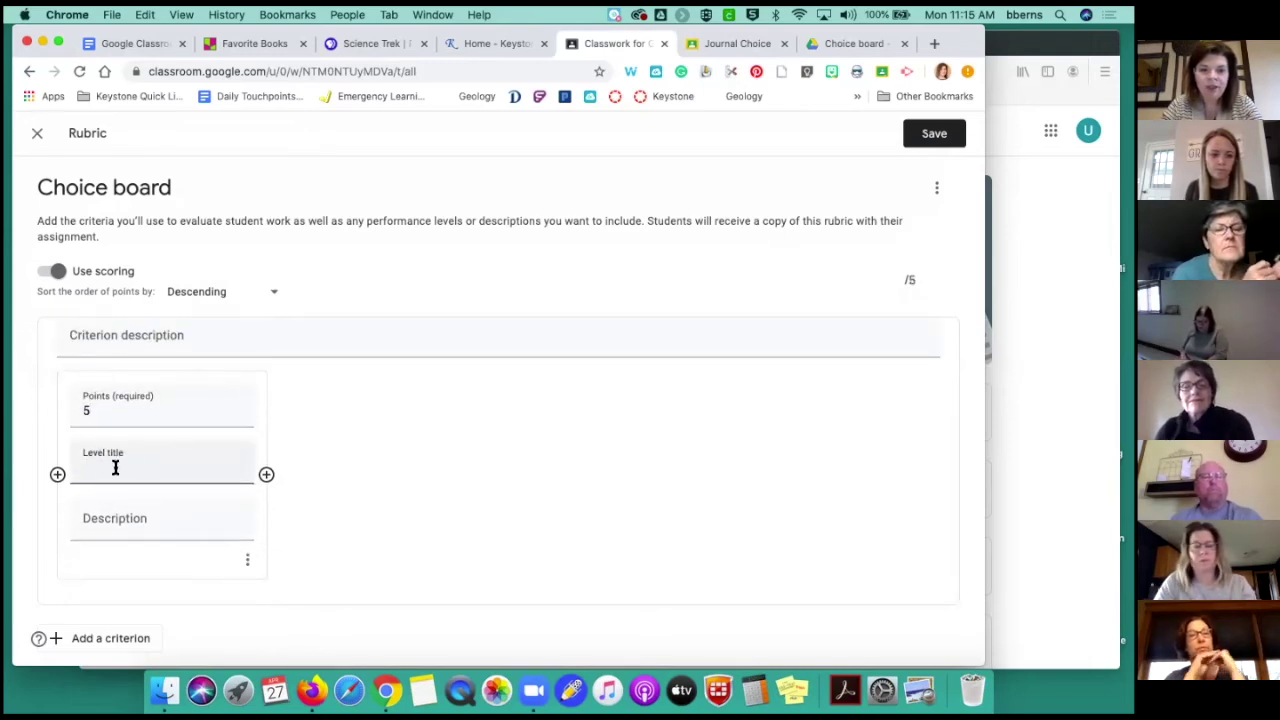
Add three more scoring levels worth 4, 3 and 2 points
{"action": "left_click", "coordinate": [266, 476]}
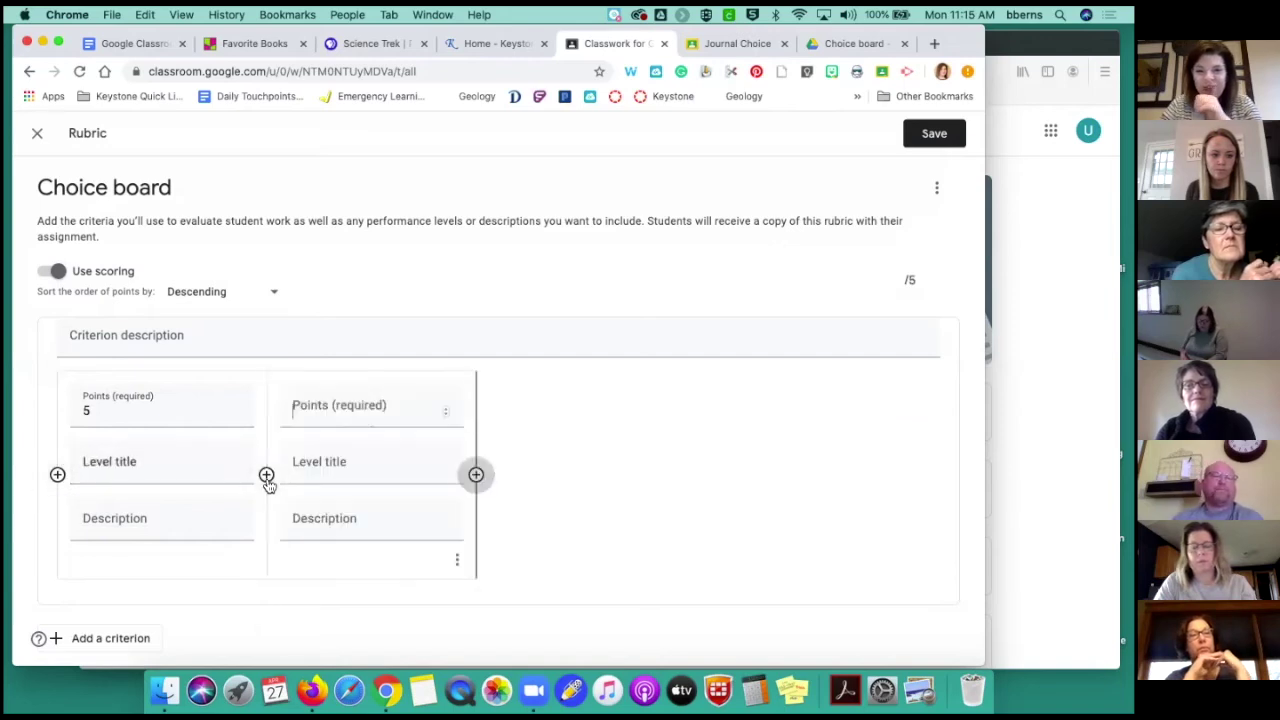
{"action": "left_click", "coordinate": [476, 476]}
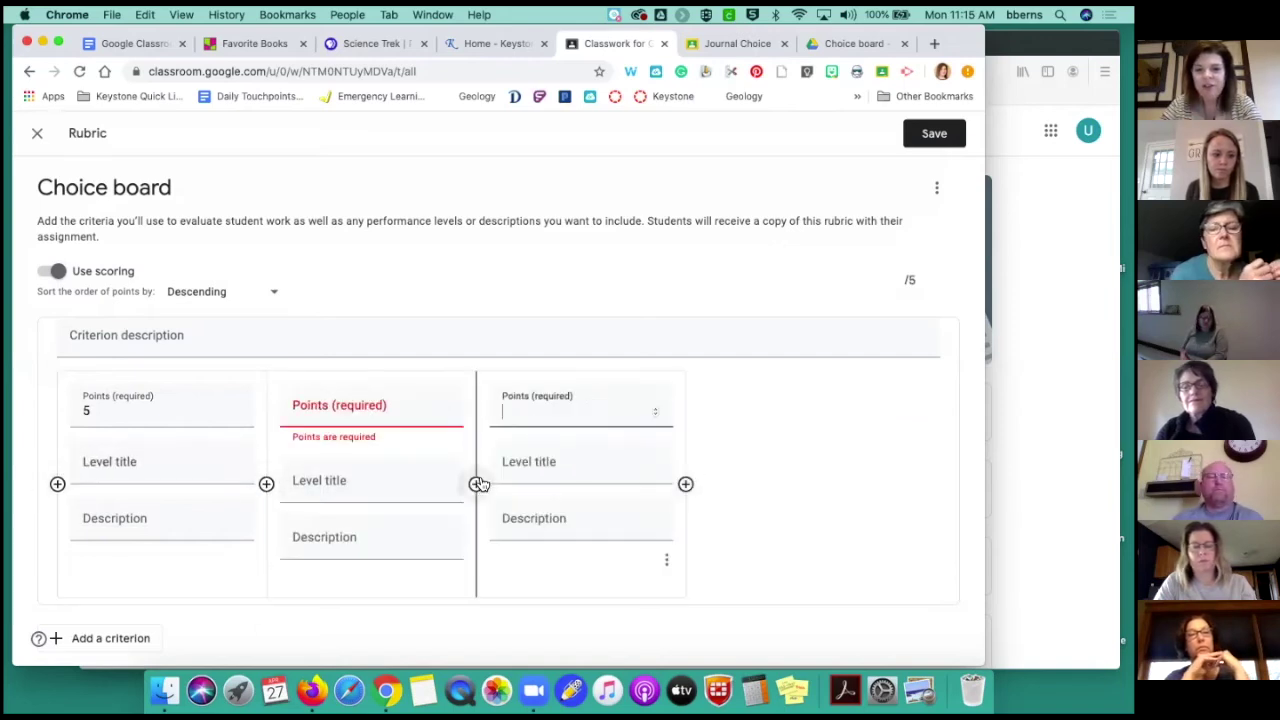
{"action": "left_click", "coordinate": [686, 484]}
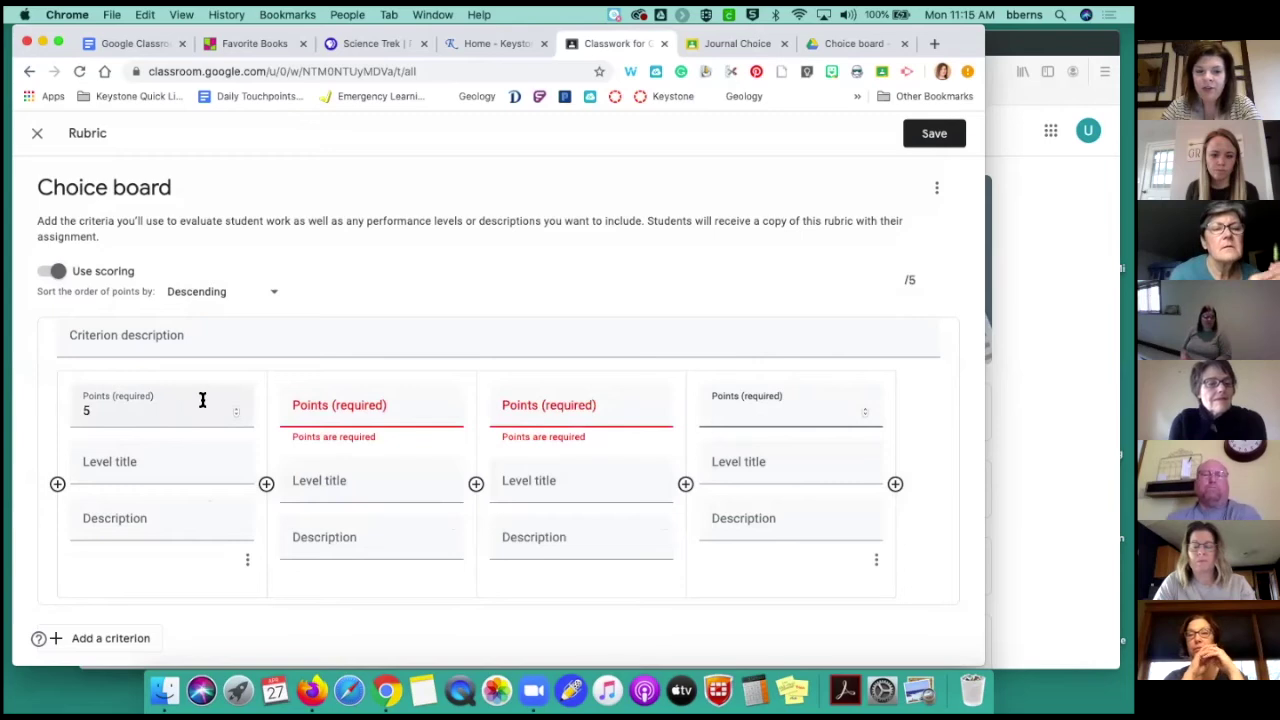
{"action": "left_click", "coordinate": [363, 403]}
{"action": "type", "text": "4"}
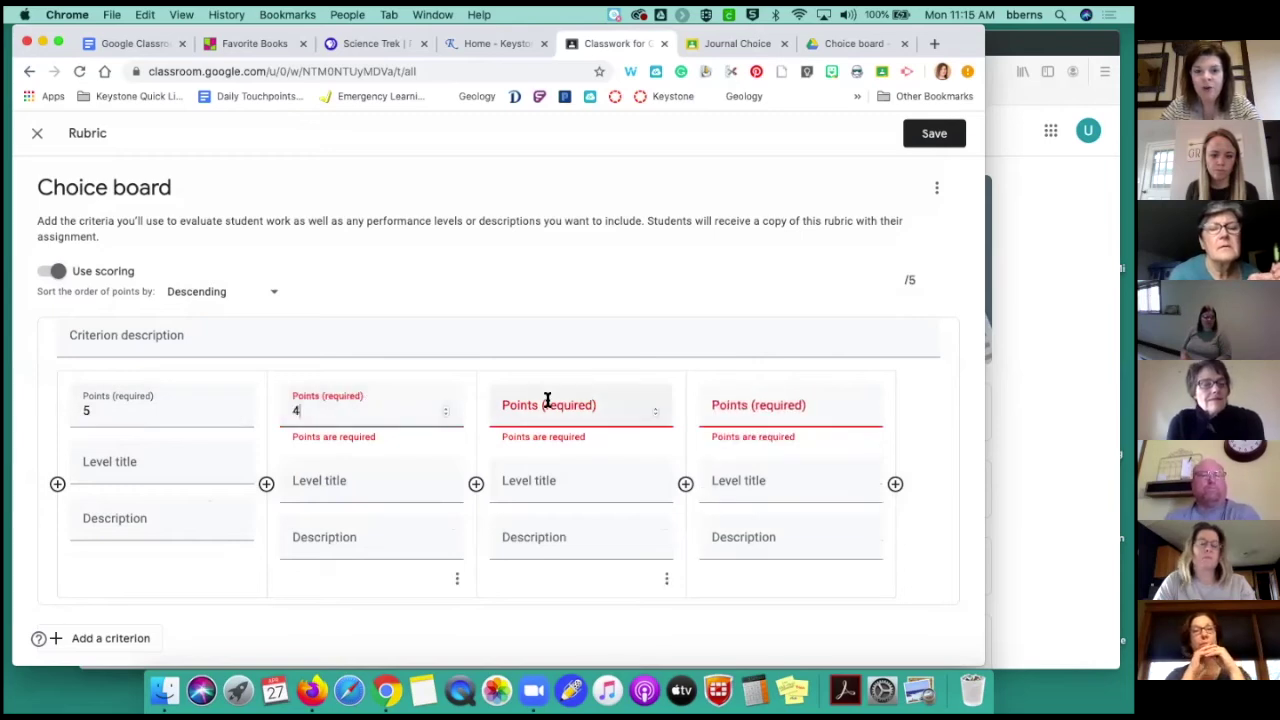
{"action": "left_click", "coordinate": [547, 401]}
{"action": "type", "text": "3"}
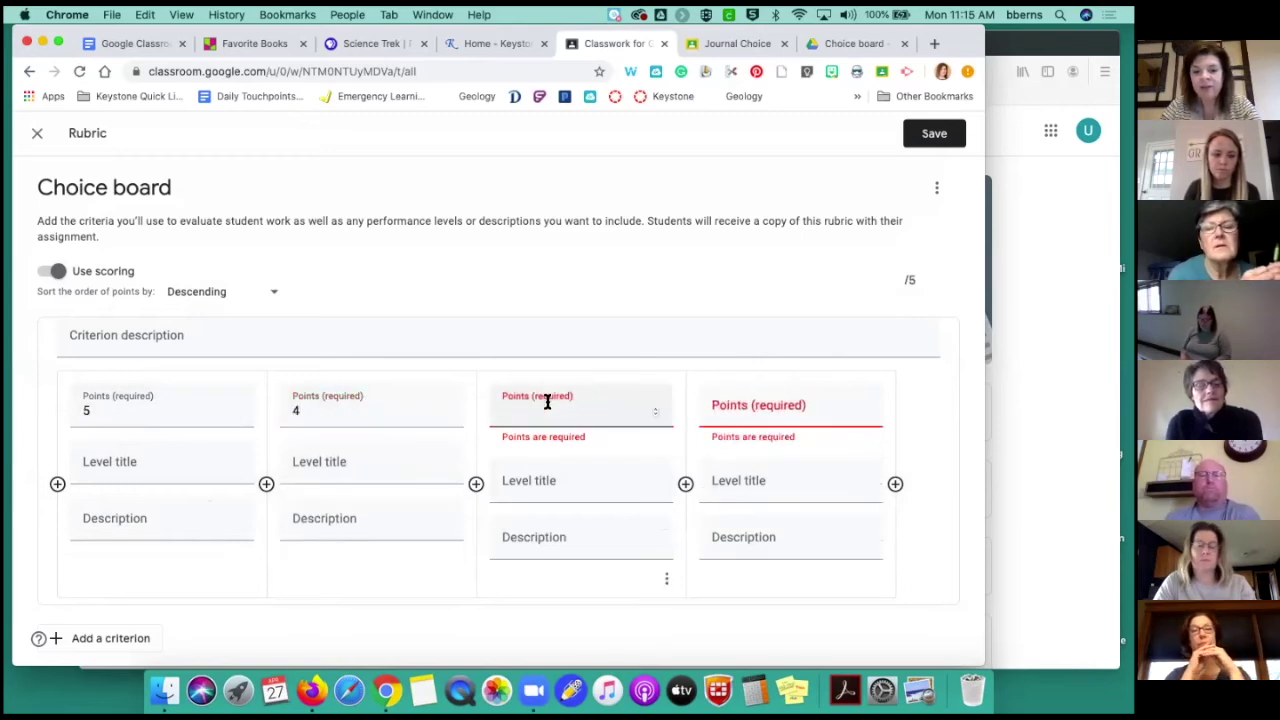
{"action": "left_click", "coordinate": [734, 398]}
{"action": "type", "text": "2"}
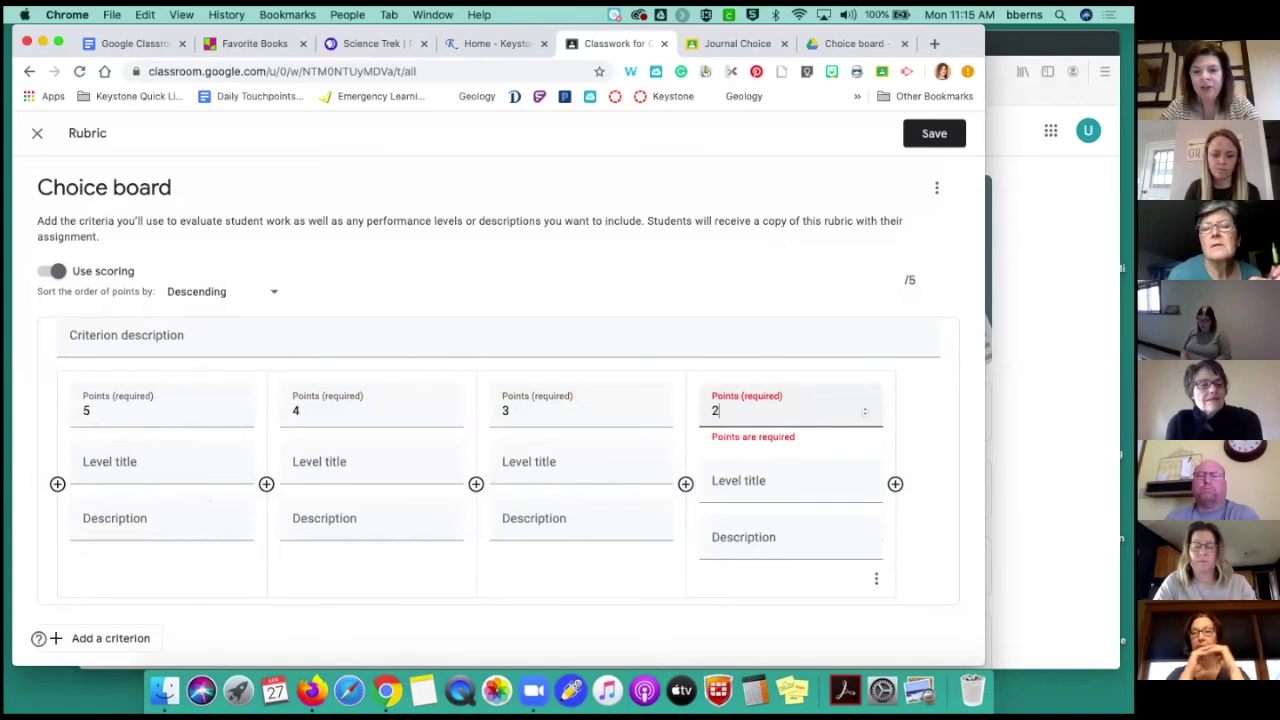
{"action": "left_click", "coordinate": [927, 426]}
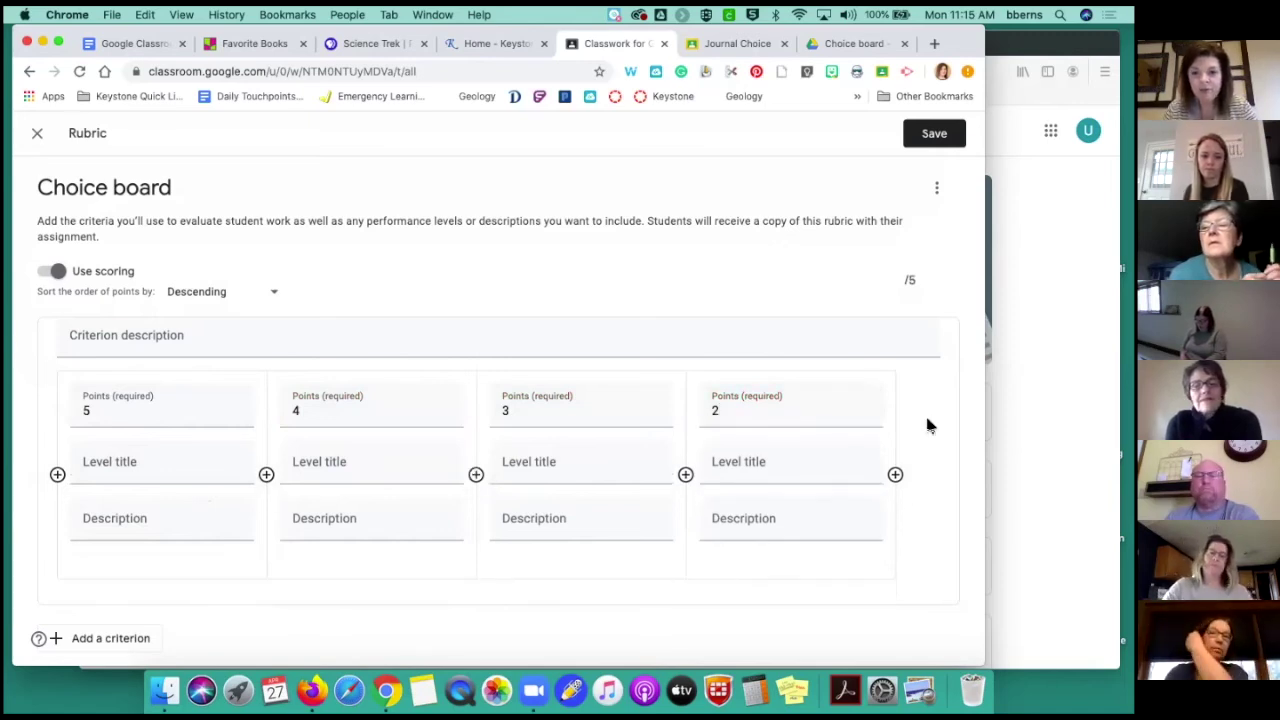
Try a 'High' level title, then paste the criterion title back into its field
{"action": "left_click", "coordinate": [123, 464]}
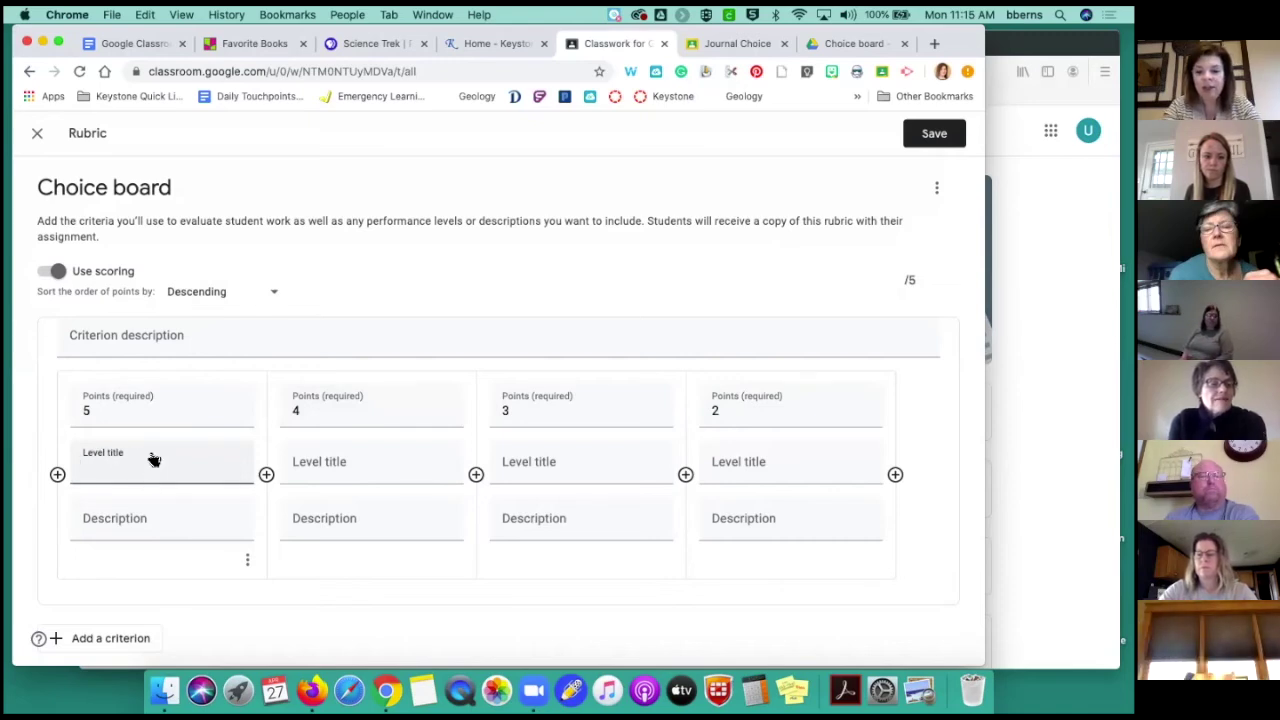
{"action": "type", "text": "High"}
{"action": "key", "text": "BackSpace"}
{"action": "key", "text": "BackSpace"}
{"action": "key", "text": "BackSpace"}
{"action": "key", "text": "BackSpace"}
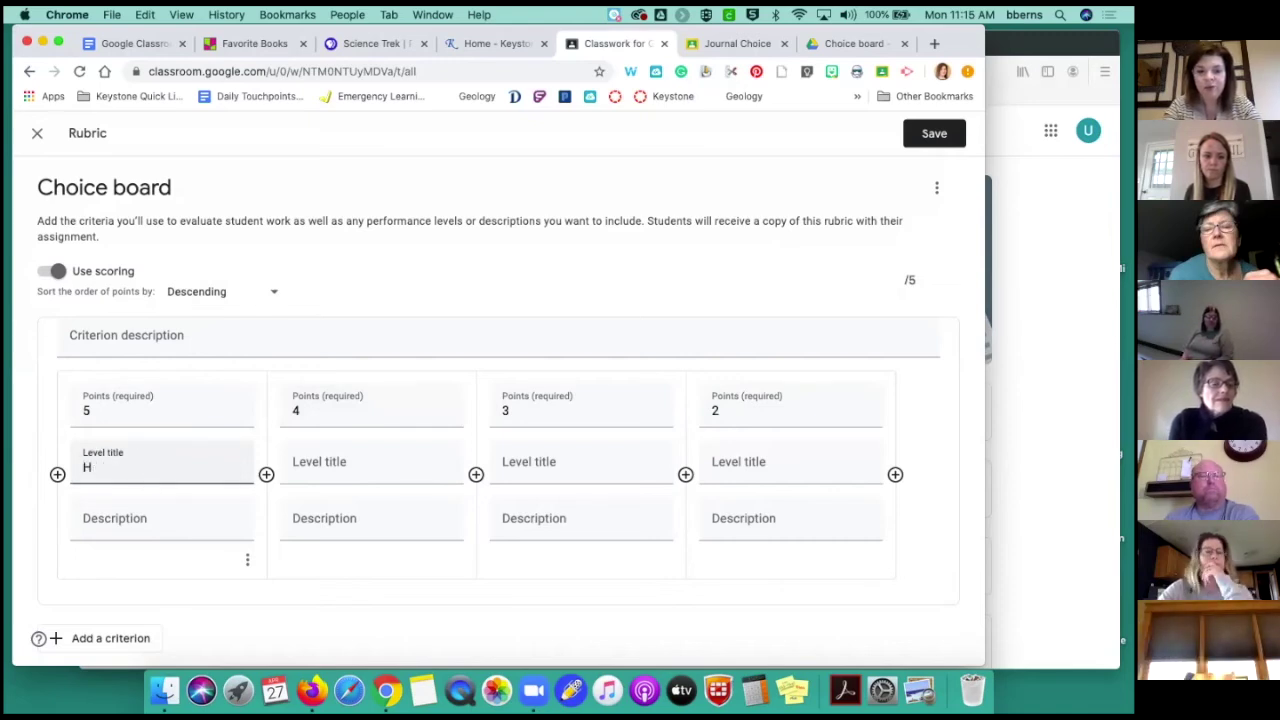
{"action": "left_click", "coordinate": [131, 522]}
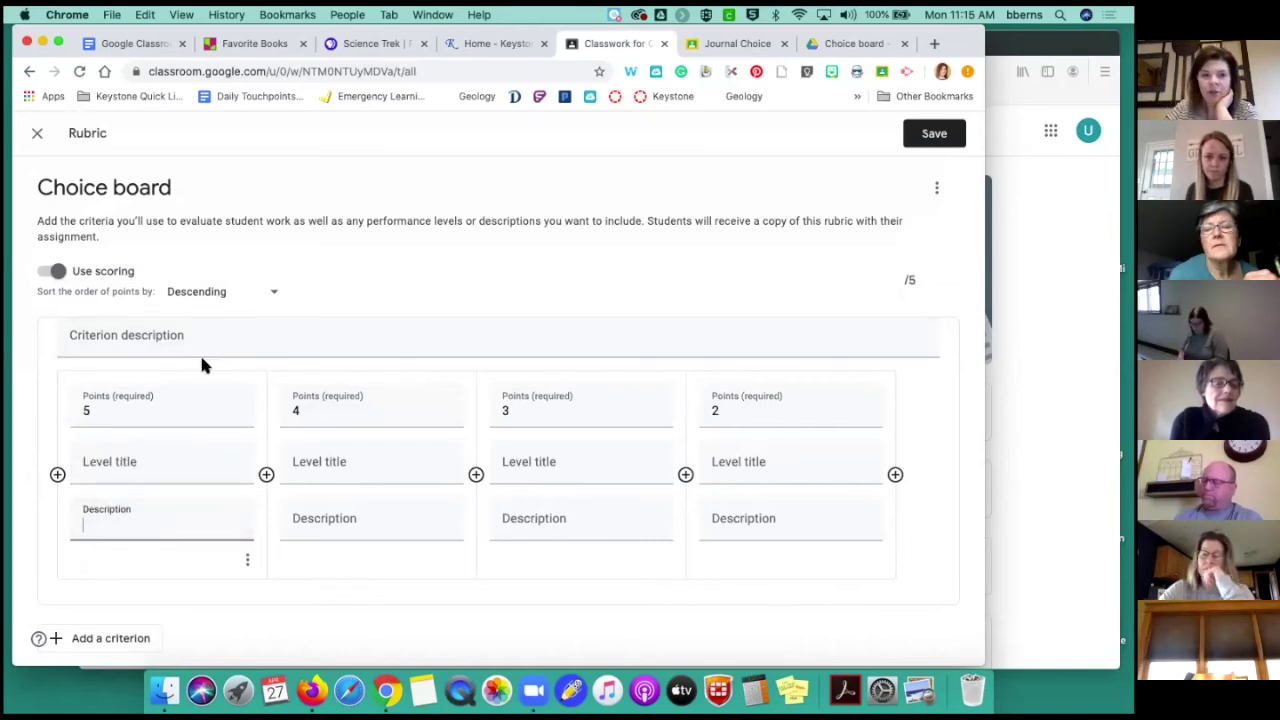
{"action": "left_click", "coordinate": [118, 340]}
{"action": "type", "text": "Uses a wide variety of evidence to support claim."}
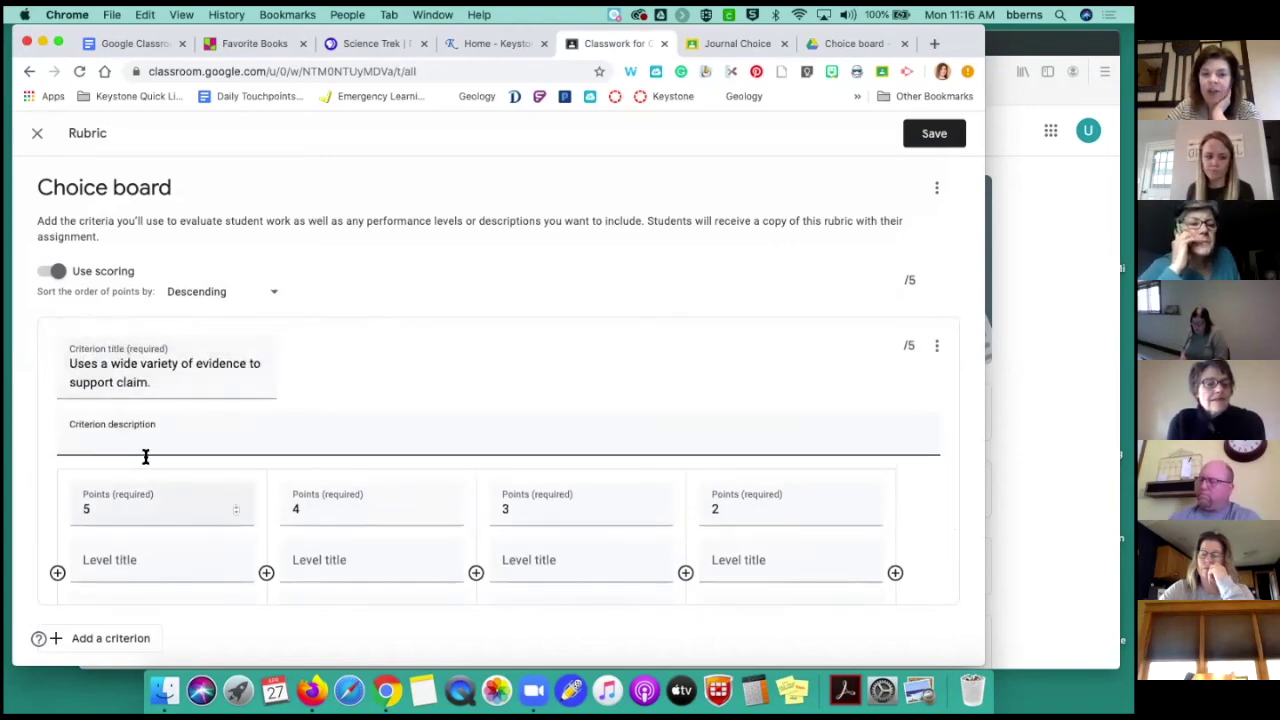
{"action": "scroll", "coordinate": [146, 455], "scroll_direction": "down", "scroll_amount": 1}
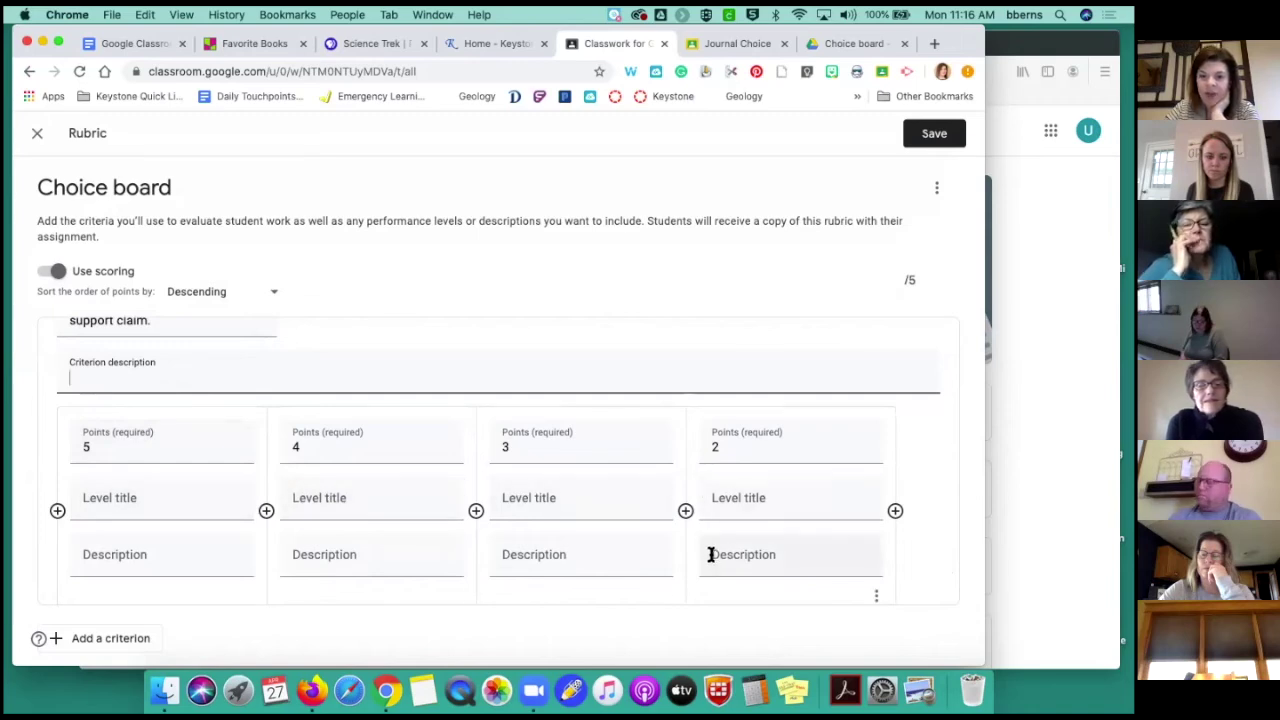
{"action": "scroll", "coordinate": [556, 548], "scroll_direction": "down", "scroll_amount": 1}
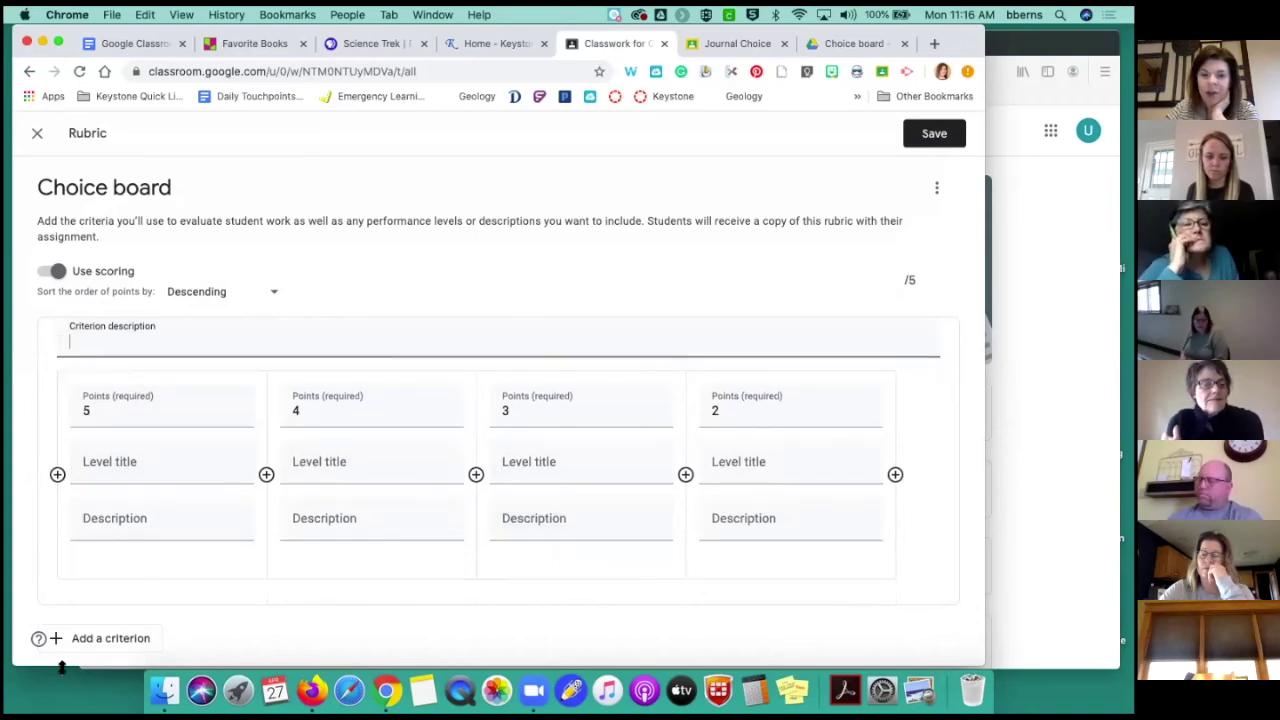
Add an empty second criterion, attempt to save the rubric, then exit the rubric editor
{"action": "left_click", "coordinate": [100, 638]}
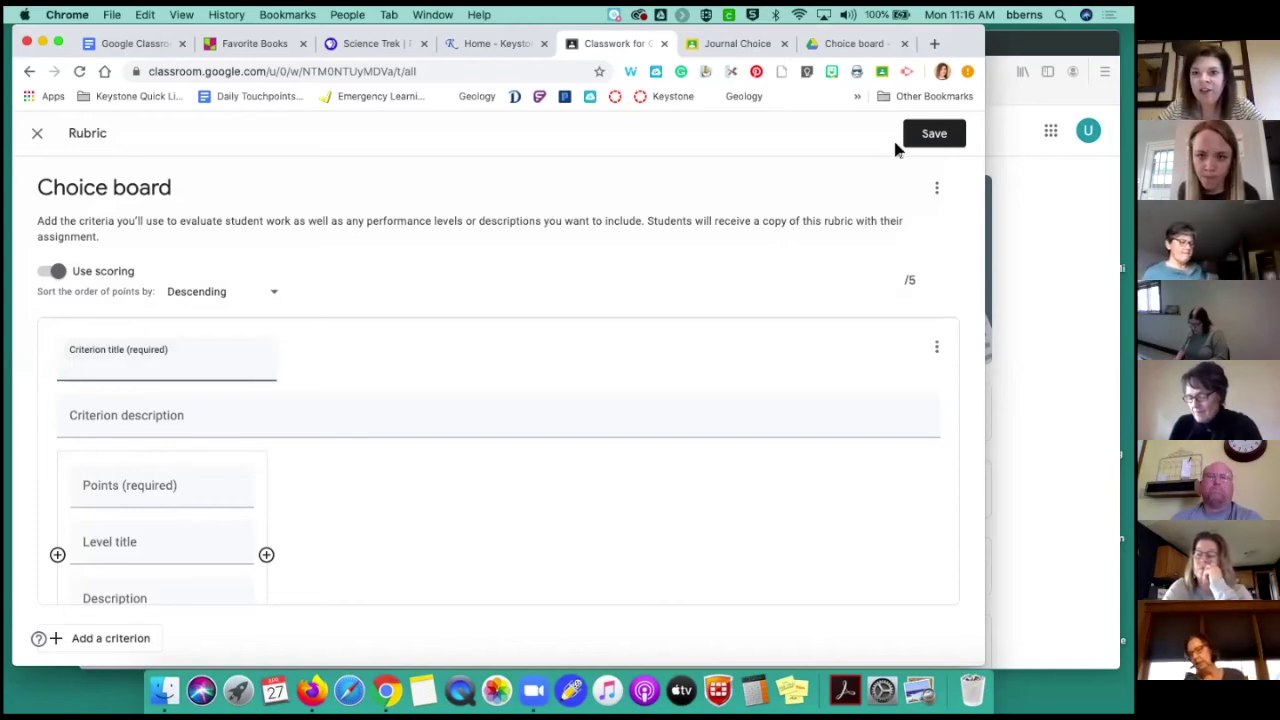
{"action": "left_click", "coordinate": [934, 136]}
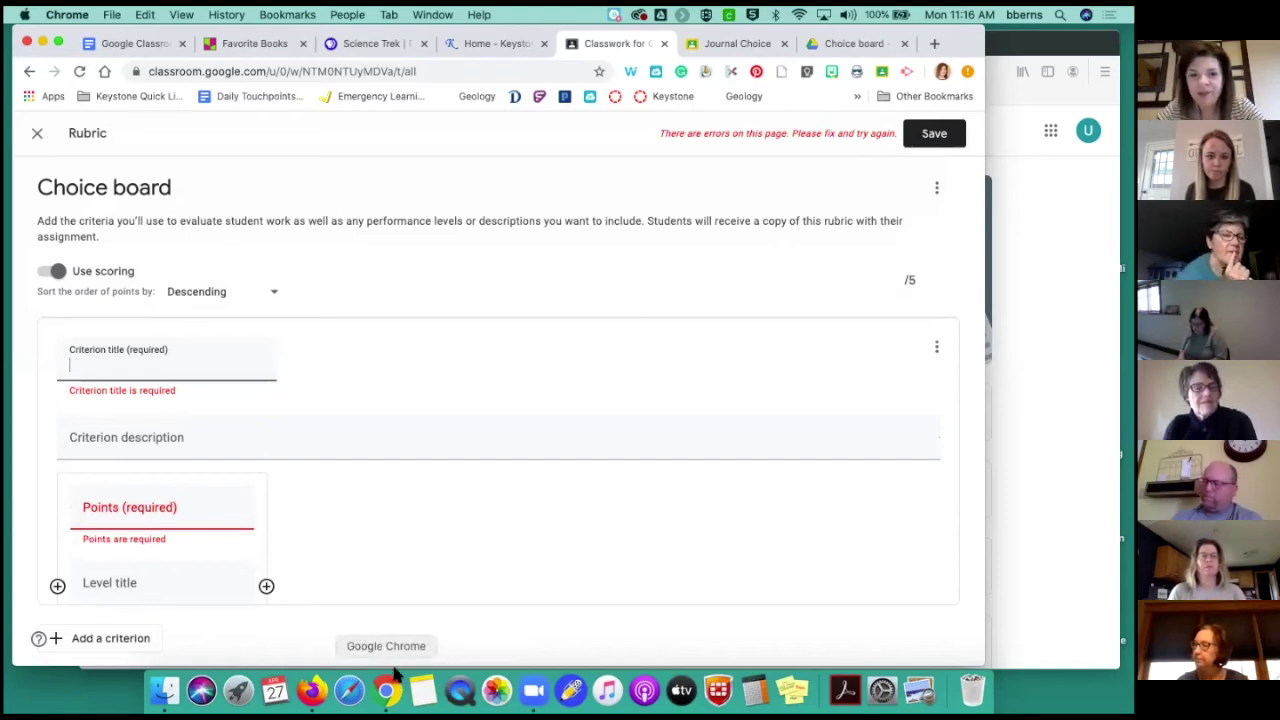
{"action": "left_click", "coordinate": [40, 134]}
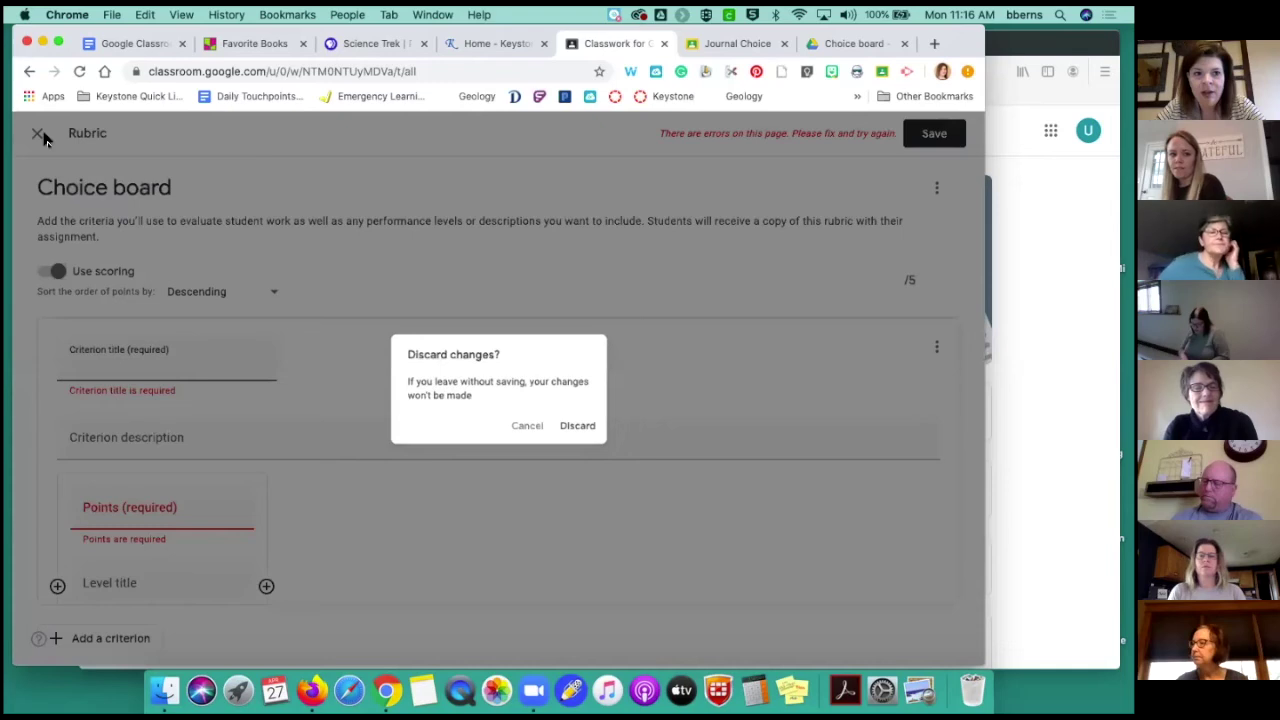
Discard the rubric edits, close the Choice board assignment, and start a new blank assignment
{"action": "left_click", "coordinate": [583, 432]}
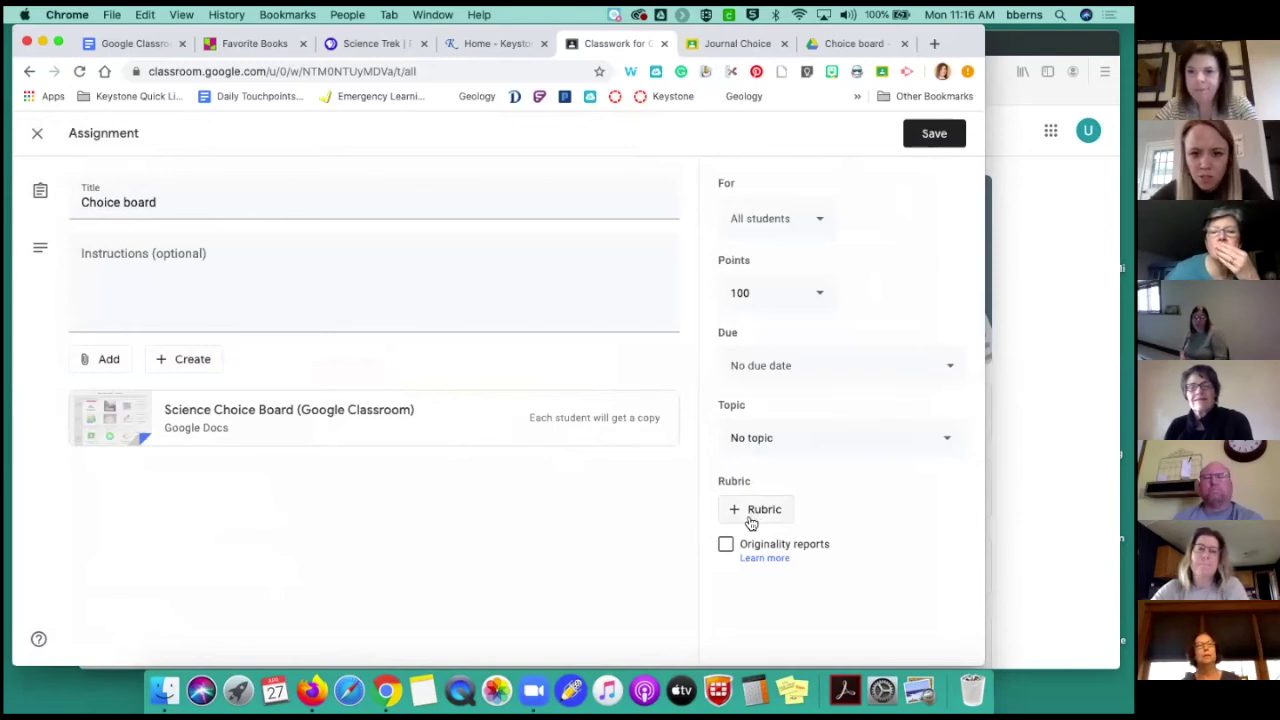
{"action": "left_click", "coordinate": [37, 136]}
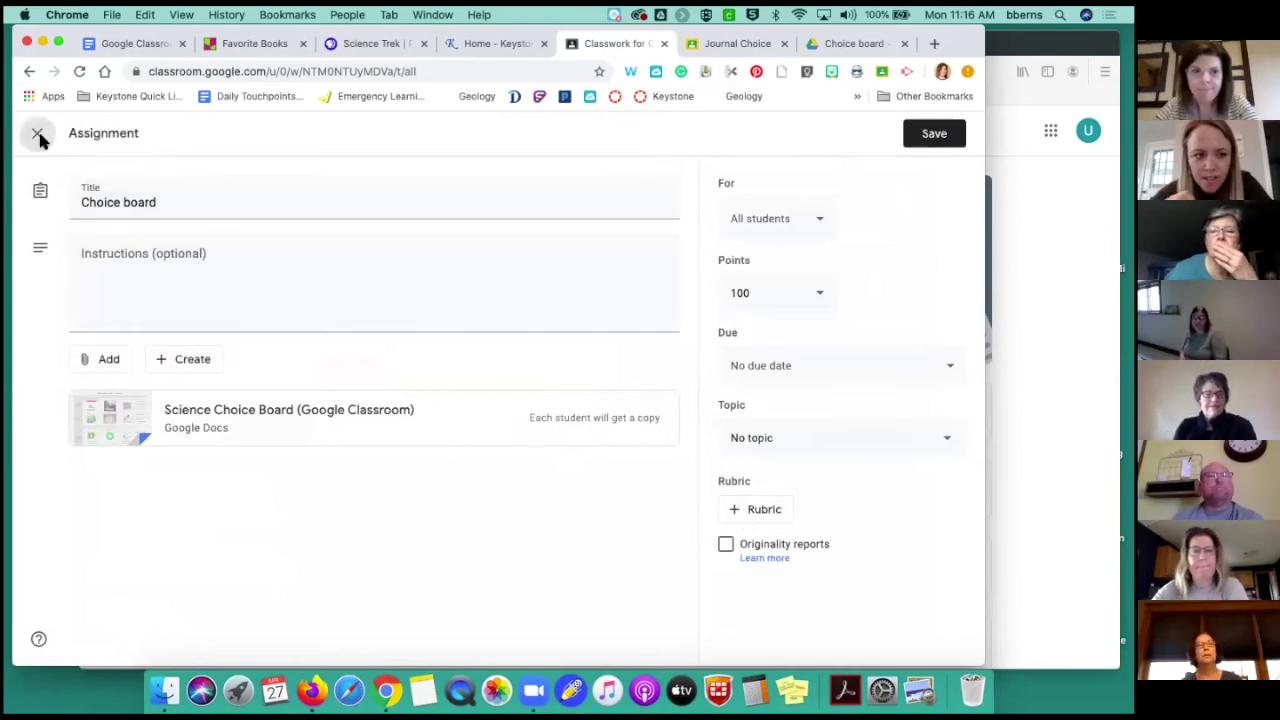
{"action": "left_click", "coordinate": [343, 197]}
{"action": "left_click", "coordinate": [353, 242]}
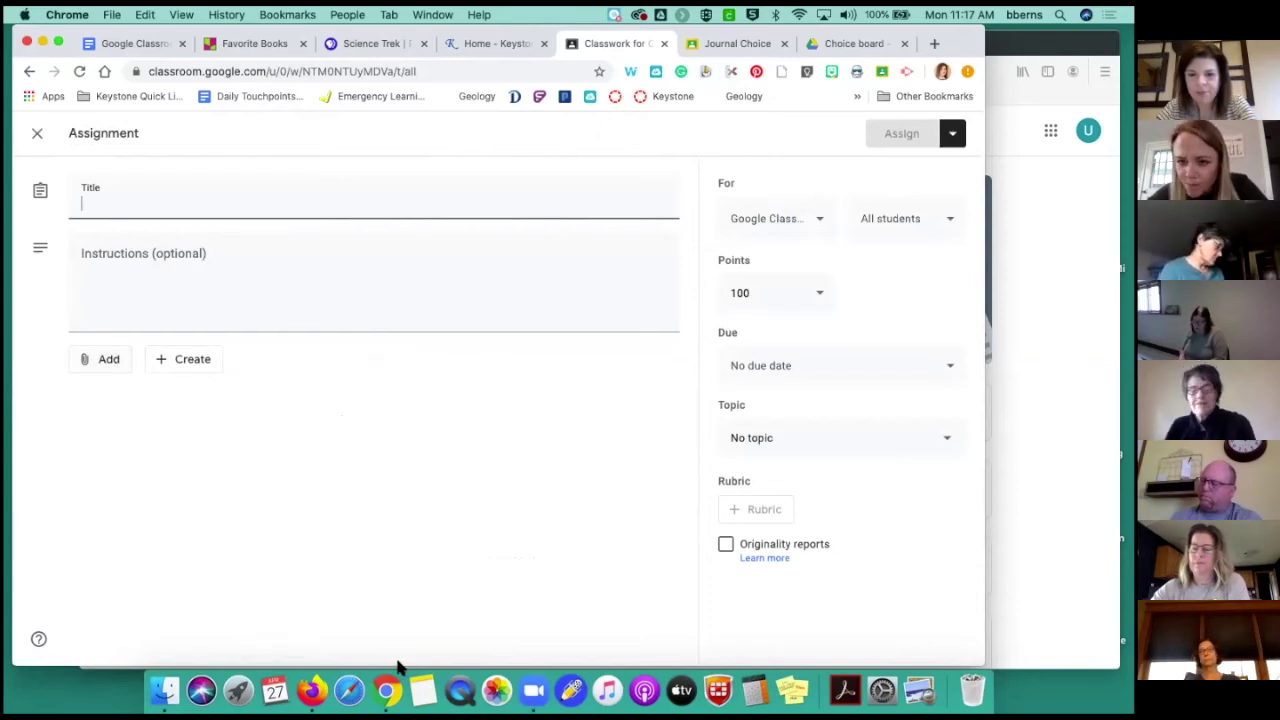
Close the blank assignment without posting and scroll down to the Writing, Earth and Reading topics
{"action": "left_click", "coordinate": [37, 134]}
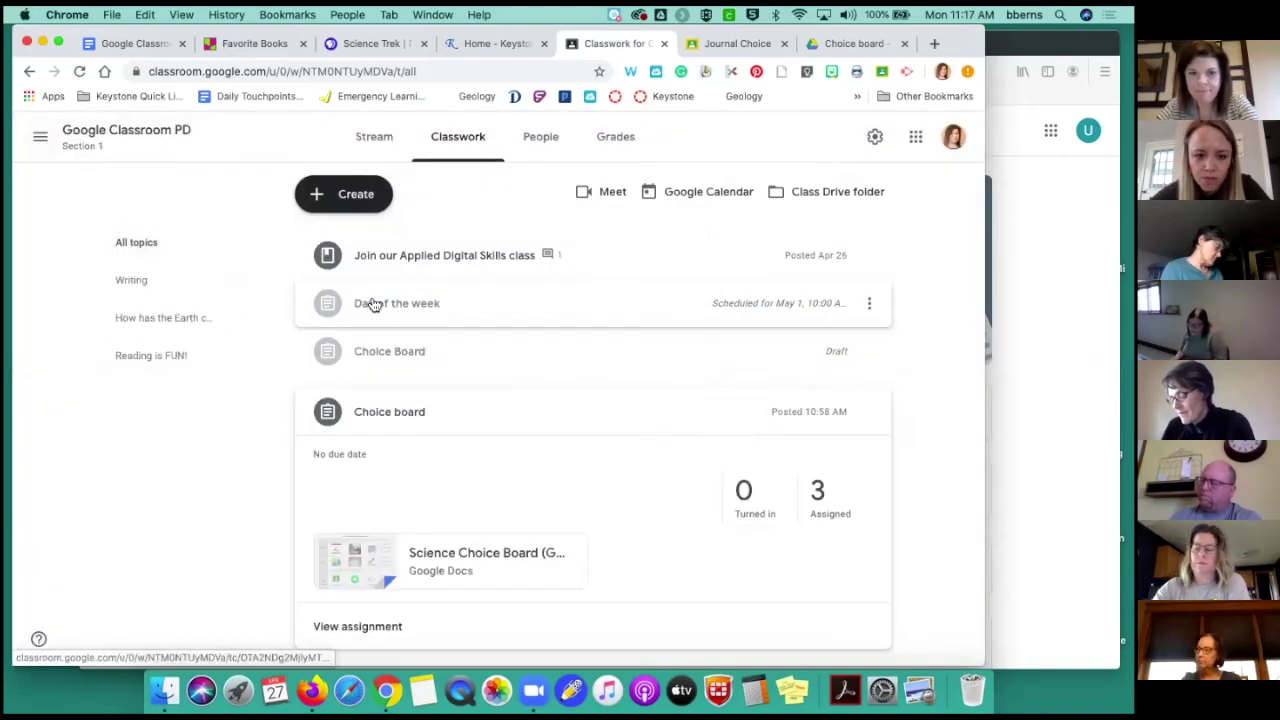
{"action": "scroll", "coordinate": [841, 258], "scroll_direction": "down", "scroll_amount": 2}
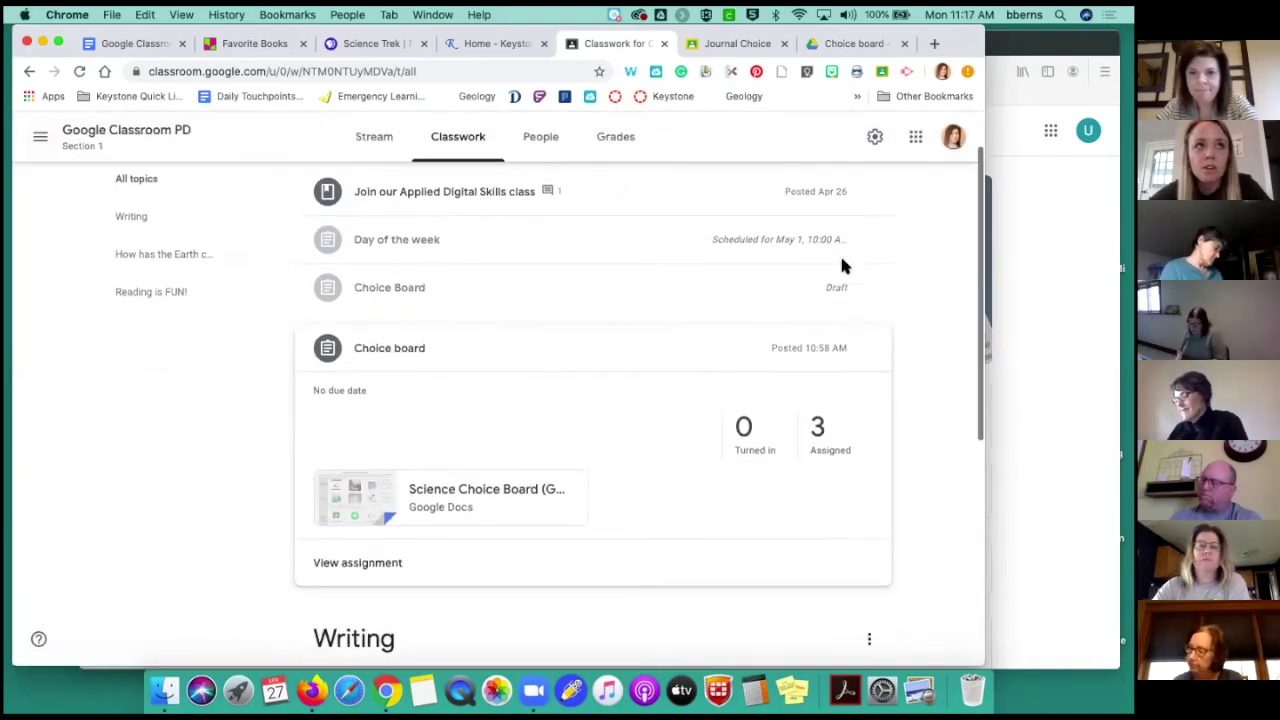
{"action": "scroll", "coordinate": [841, 265], "scroll_direction": "down", "scroll_amount": 5}
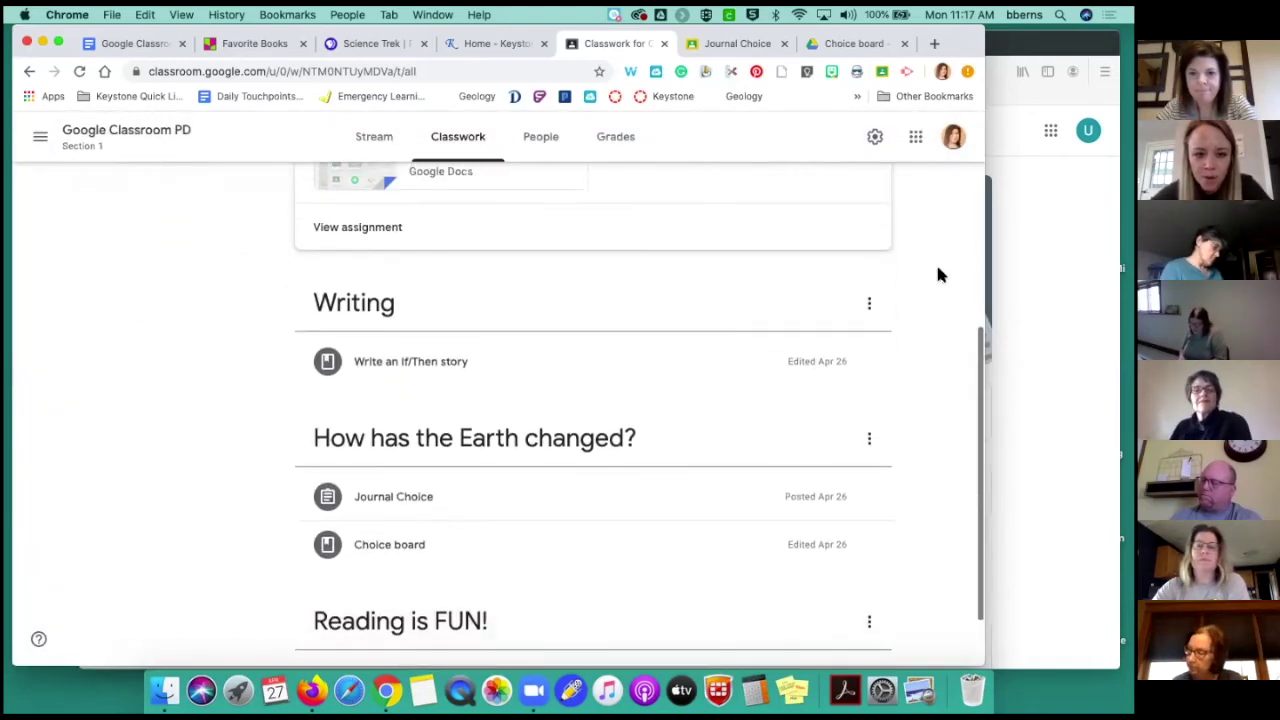
{"action": "scroll", "coordinate": [938, 275], "scroll_direction": "down", "scroll_amount": 1}
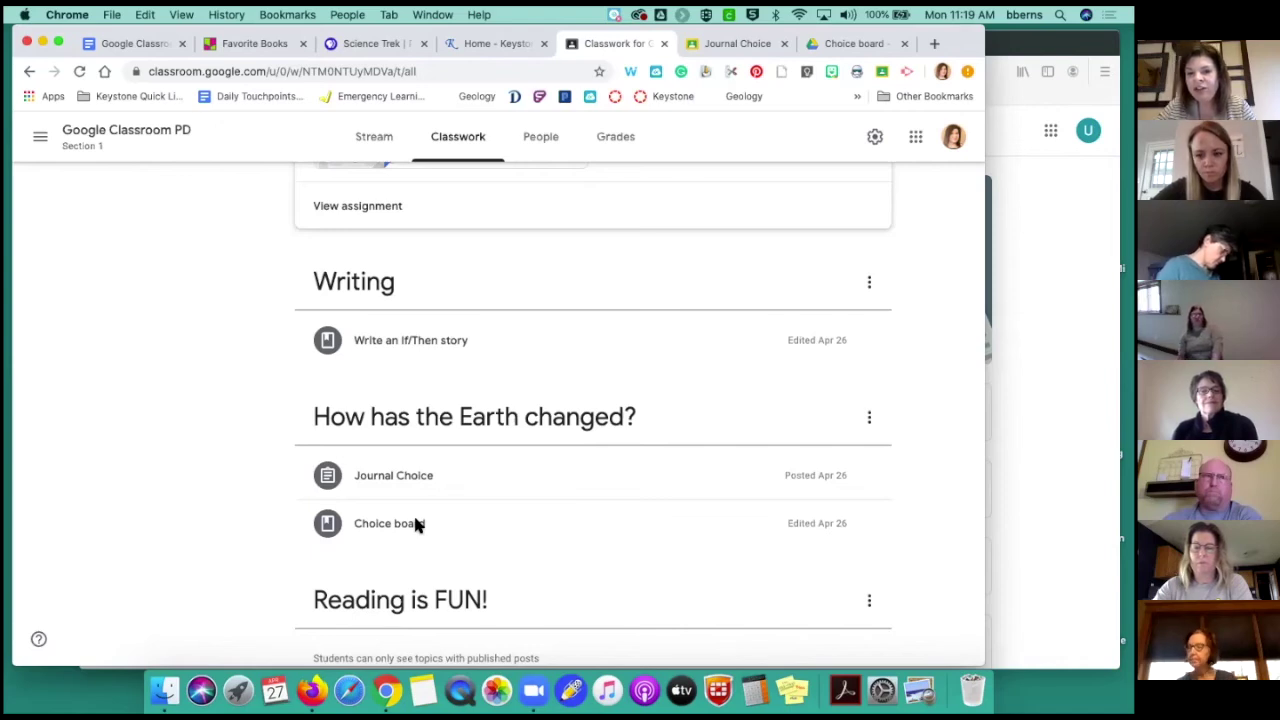
{"action": "scroll", "coordinate": [418, 527], "scroll_direction": "up", "scroll_amount": 2}
{"action": "scroll", "coordinate": [415, 513], "scroll_direction": "up", "scroll_amount": 3}
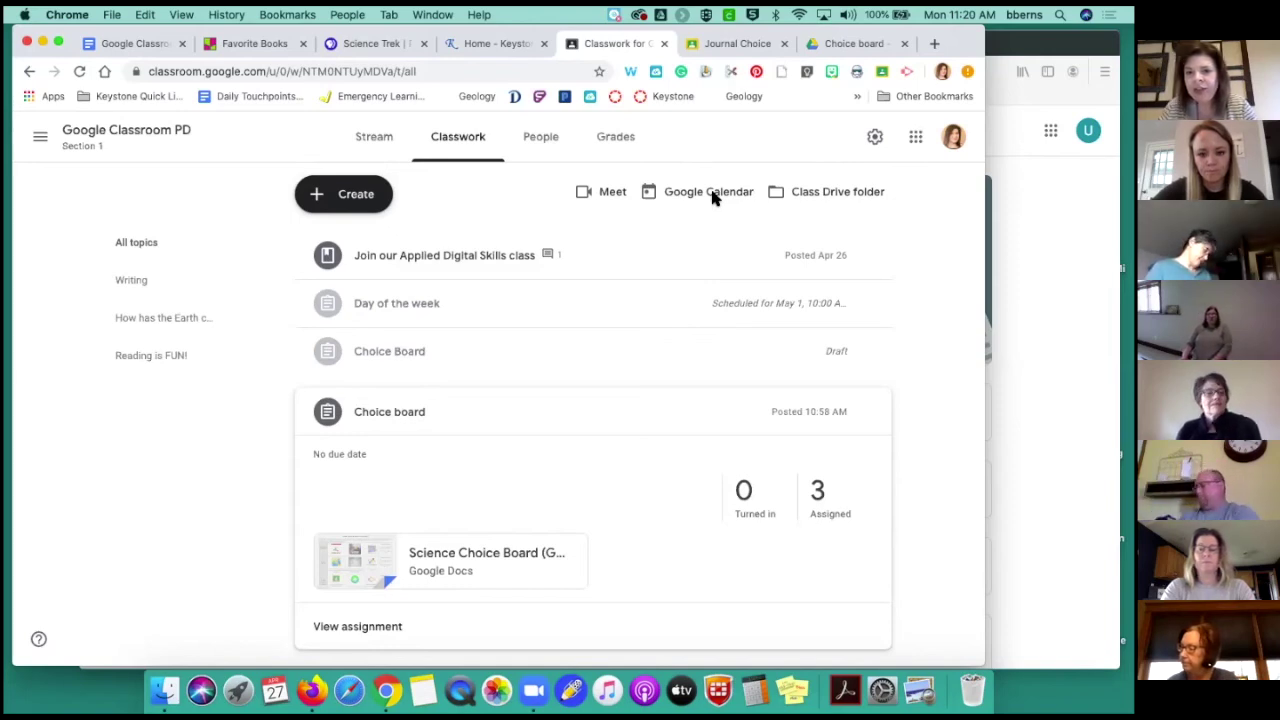
{"action": "left_click", "coordinate": [713, 197]}
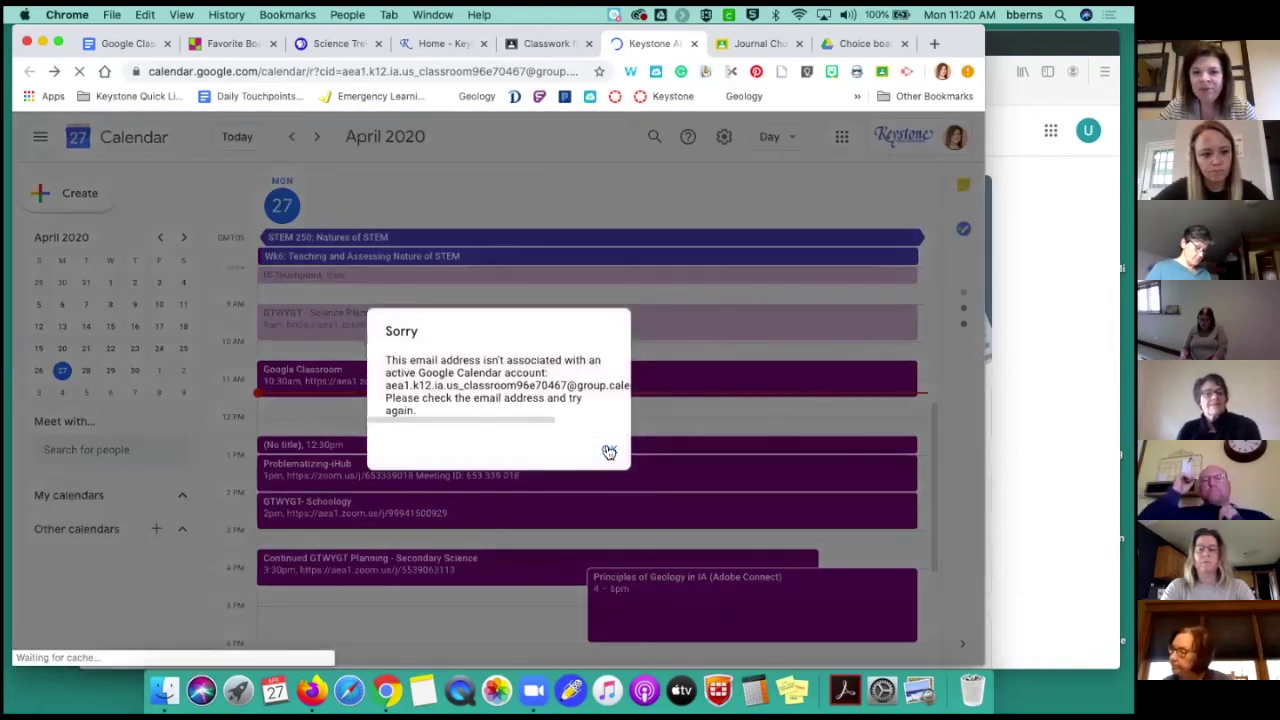
{"action": "left_click", "coordinate": [608, 450]}
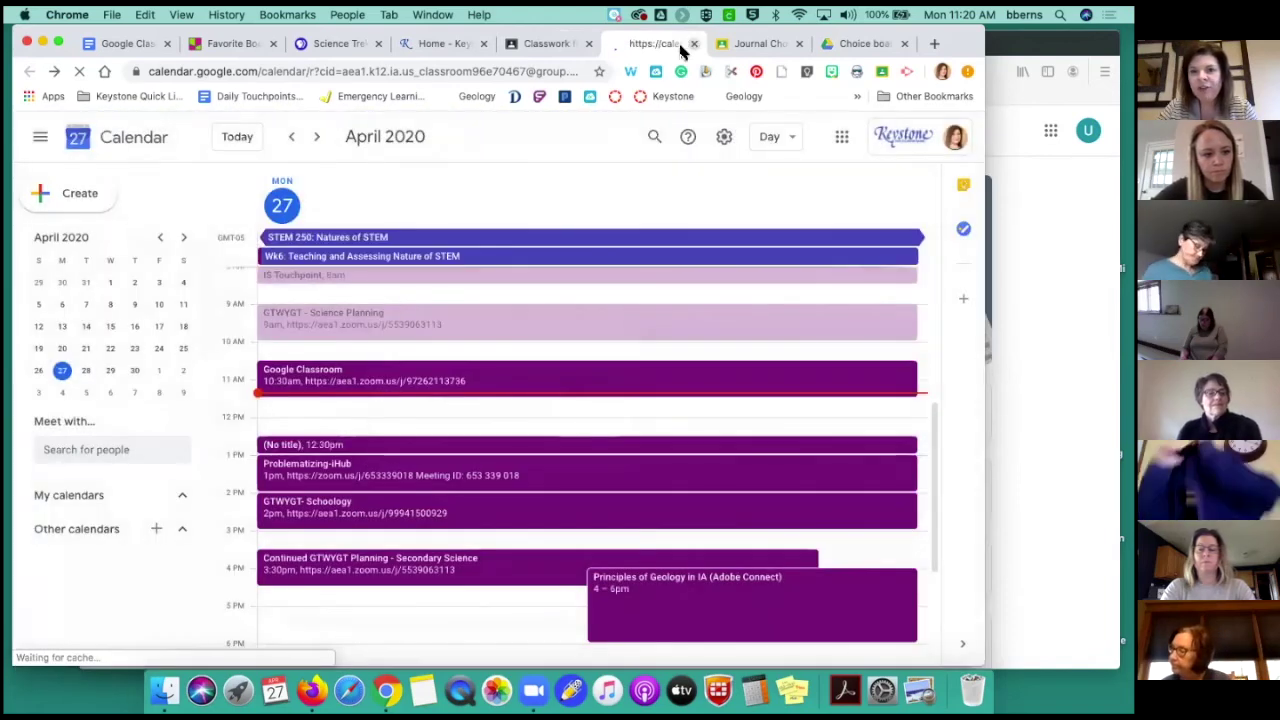
{"action": "left_click", "coordinate": [693, 44]}
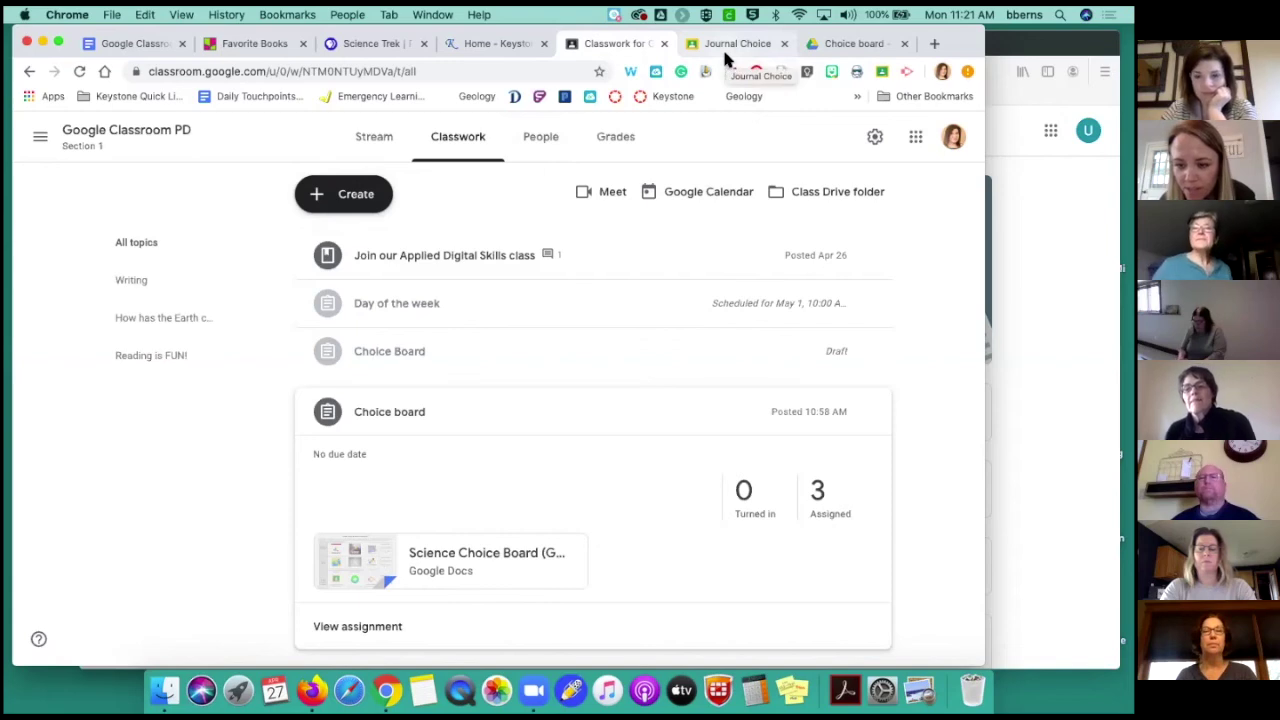
Open the Google Classroom PD gradebook showing Choice board and Journal Choice scores
{"action": "scroll", "coordinate": [752, 486], "scroll_direction": "down", "scroll_amount": 2}
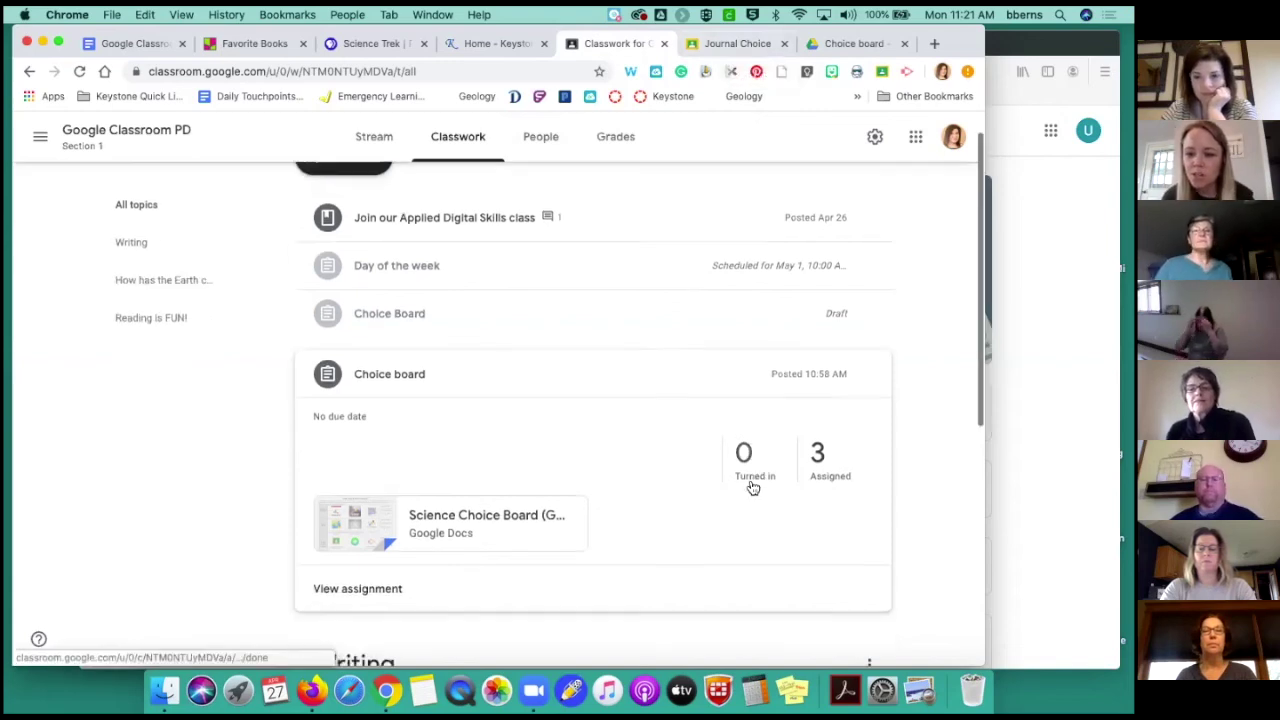
{"action": "scroll", "coordinate": [752, 486], "scroll_direction": "up", "scroll_amount": 2}
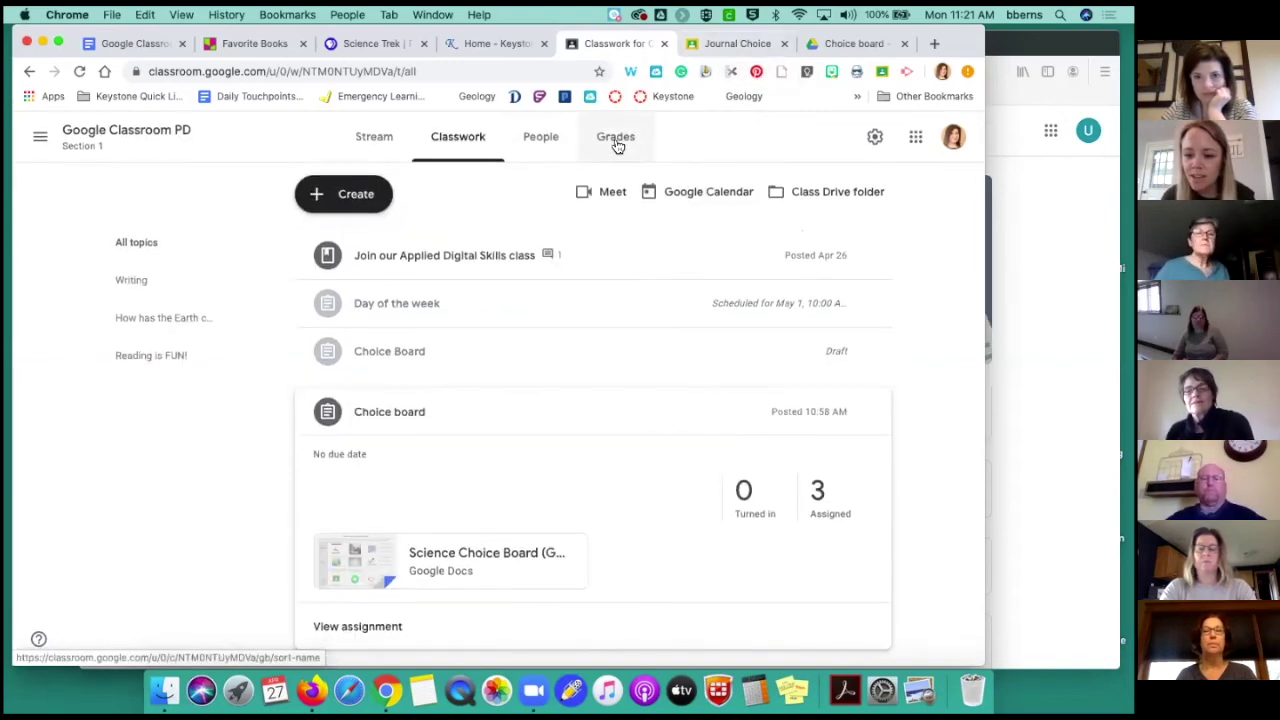
{"action": "left_click", "coordinate": [617, 140]}
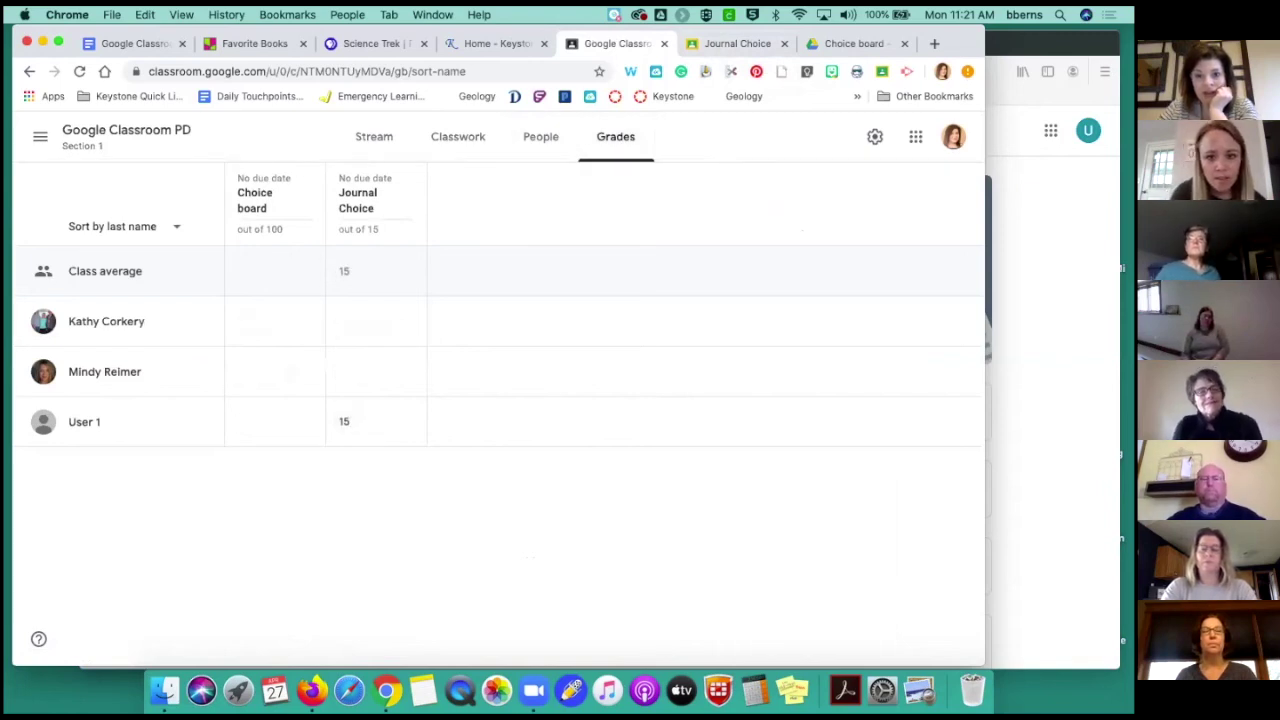
Narrow the student's Firefox window beside the gradebook, then switch to the Science Trek page
{"action": "key", "text": "super+Tab"}
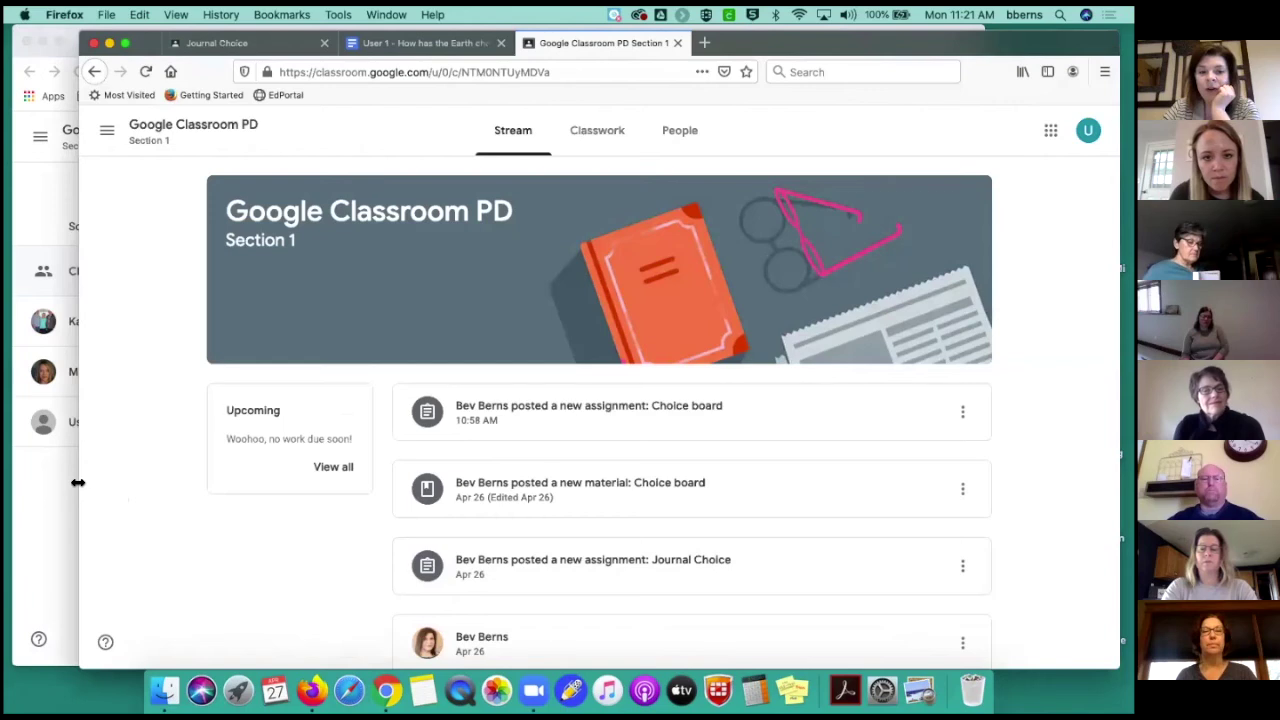
{"action": "left_click_drag", "start_coordinate": [78, 482], "coordinate": [580, 500]}
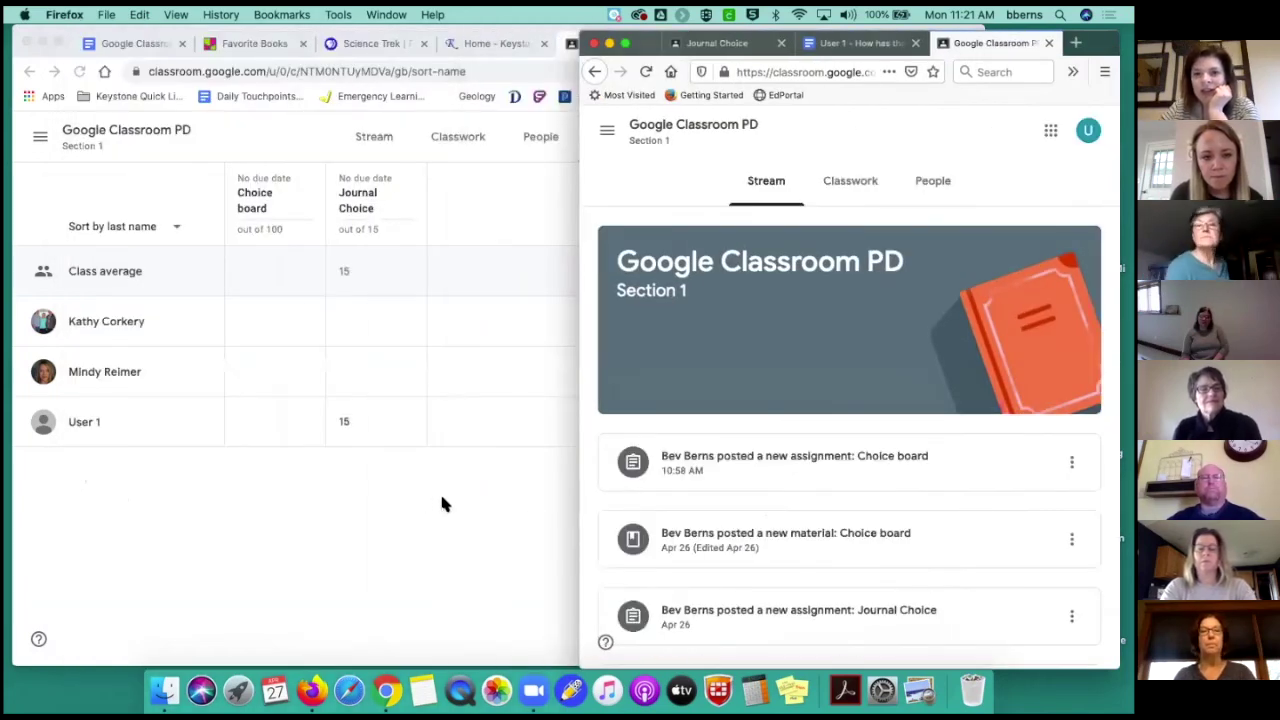
{"action": "left_click", "coordinate": [440, 491]}
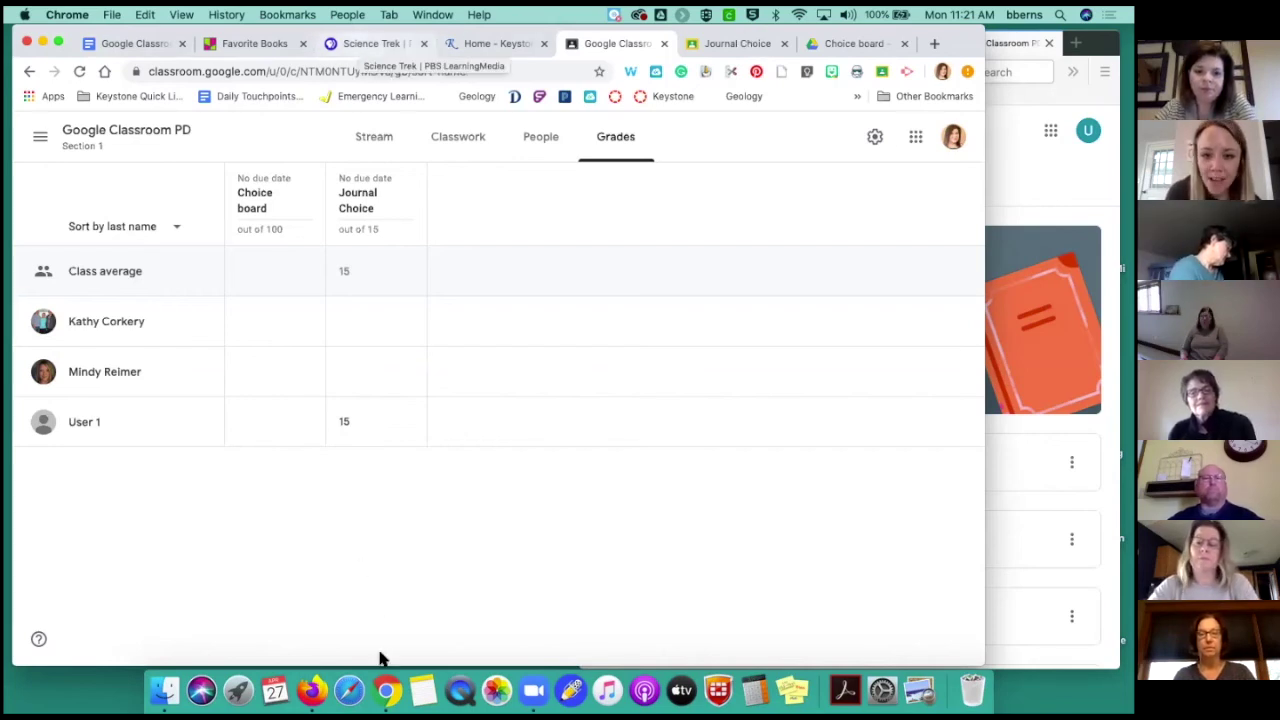
{"action": "left_click", "coordinate": [352, 47]}
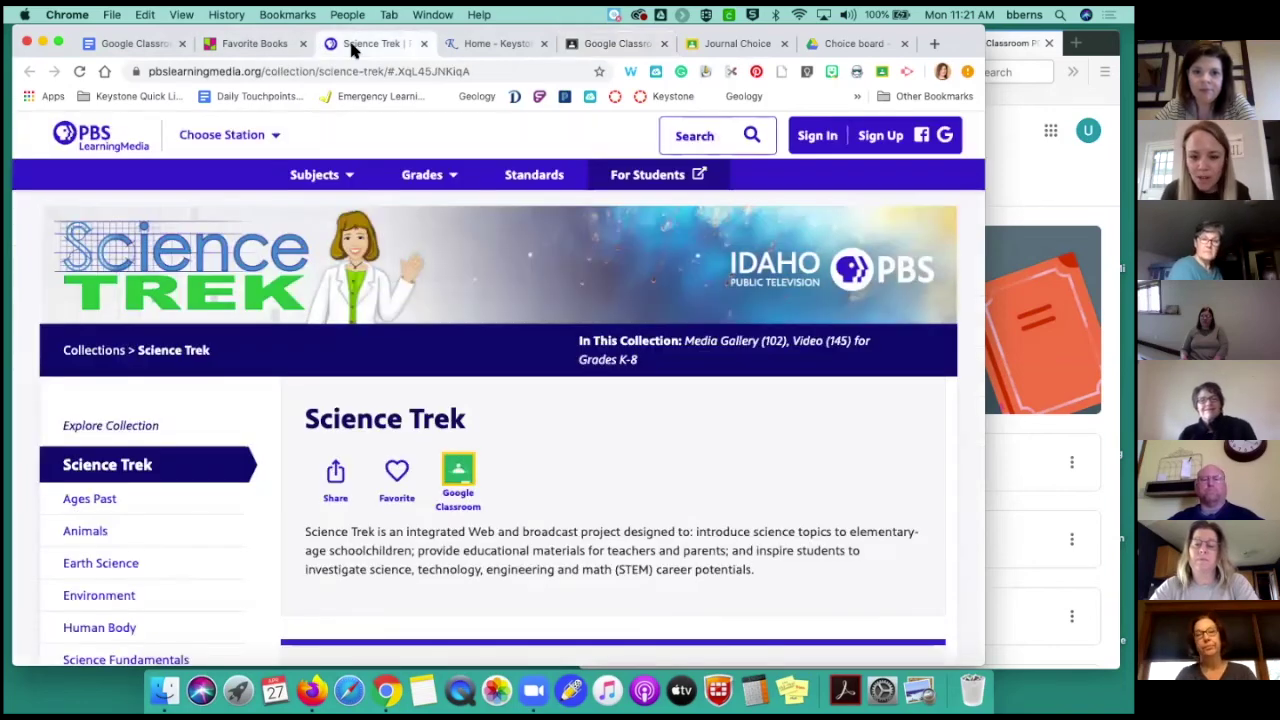
Scroll through the Science Trek collection page with its 102 media galleries and 145 videos
{"action": "scroll", "coordinate": [590, 378], "scroll_direction": "down", "scroll_amount": 2}
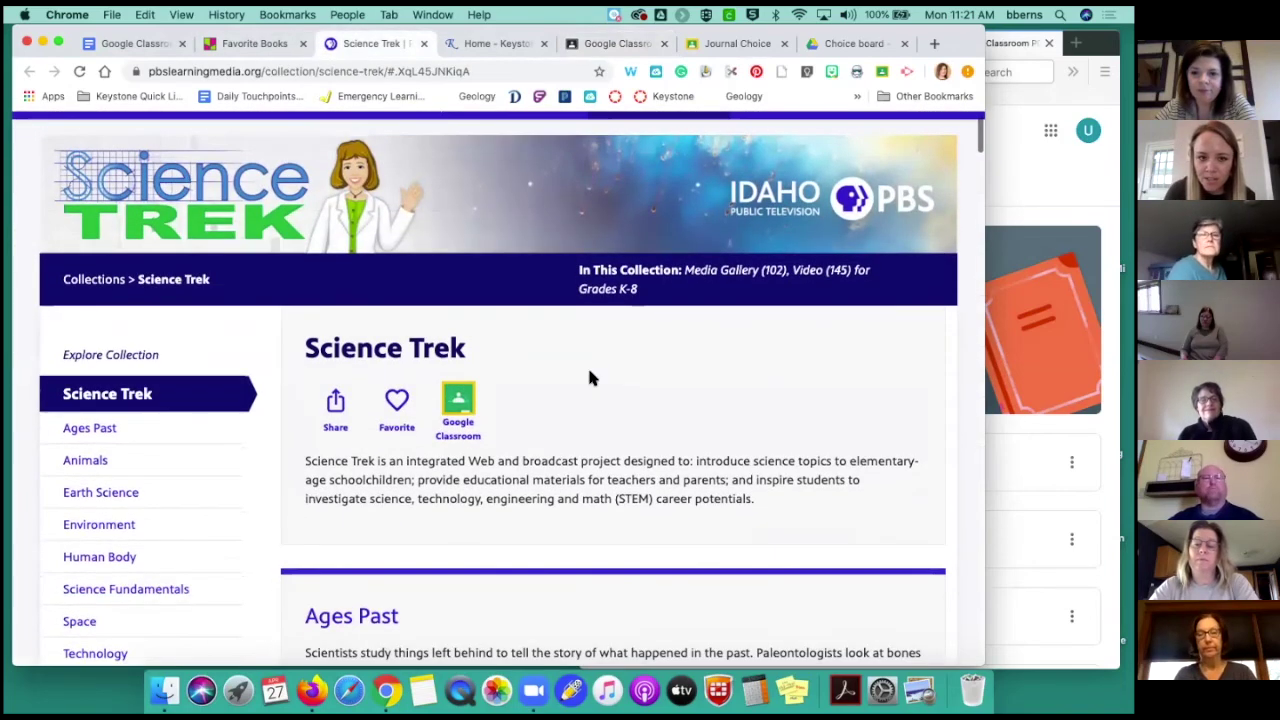
{"action": "scroll", "coordinate": [590, 378], "scroll_direction": "up", "scroll_amount": 2}
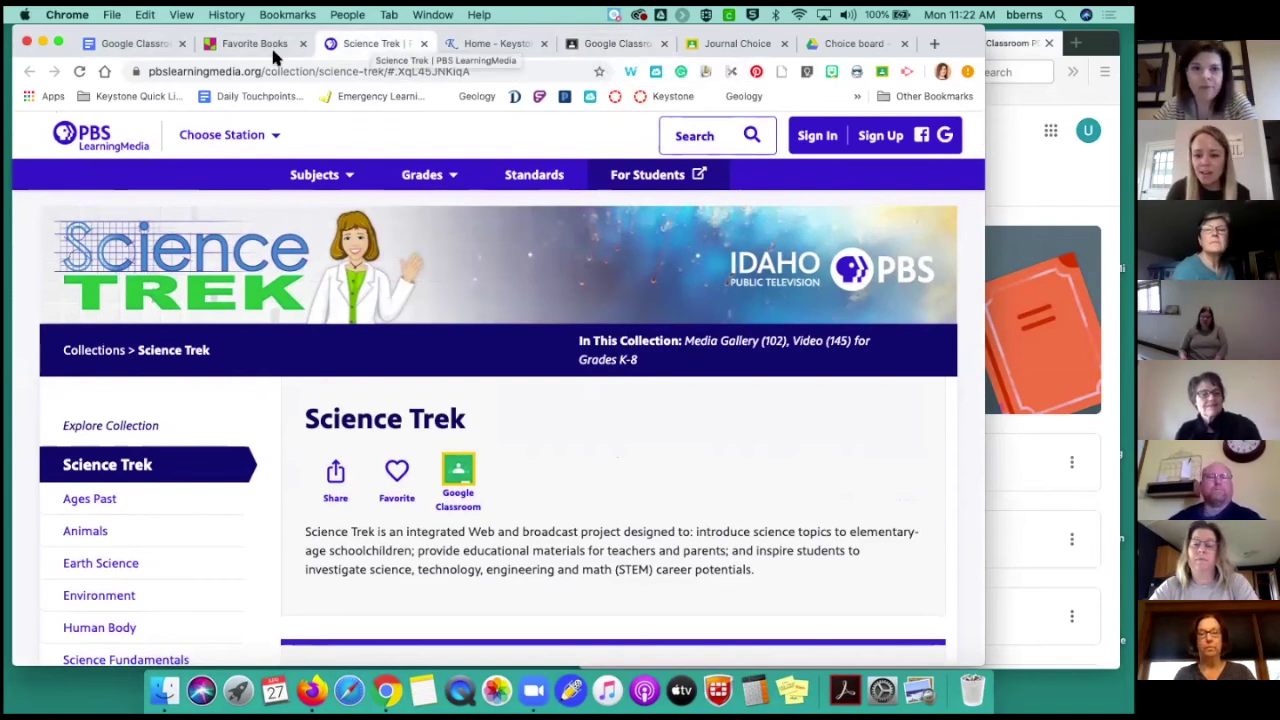
Show the Keystone AEA home page in a wider window with the Instructional Resources tiles visible
{"action": "left_click", "coordinate": [476, 45]}
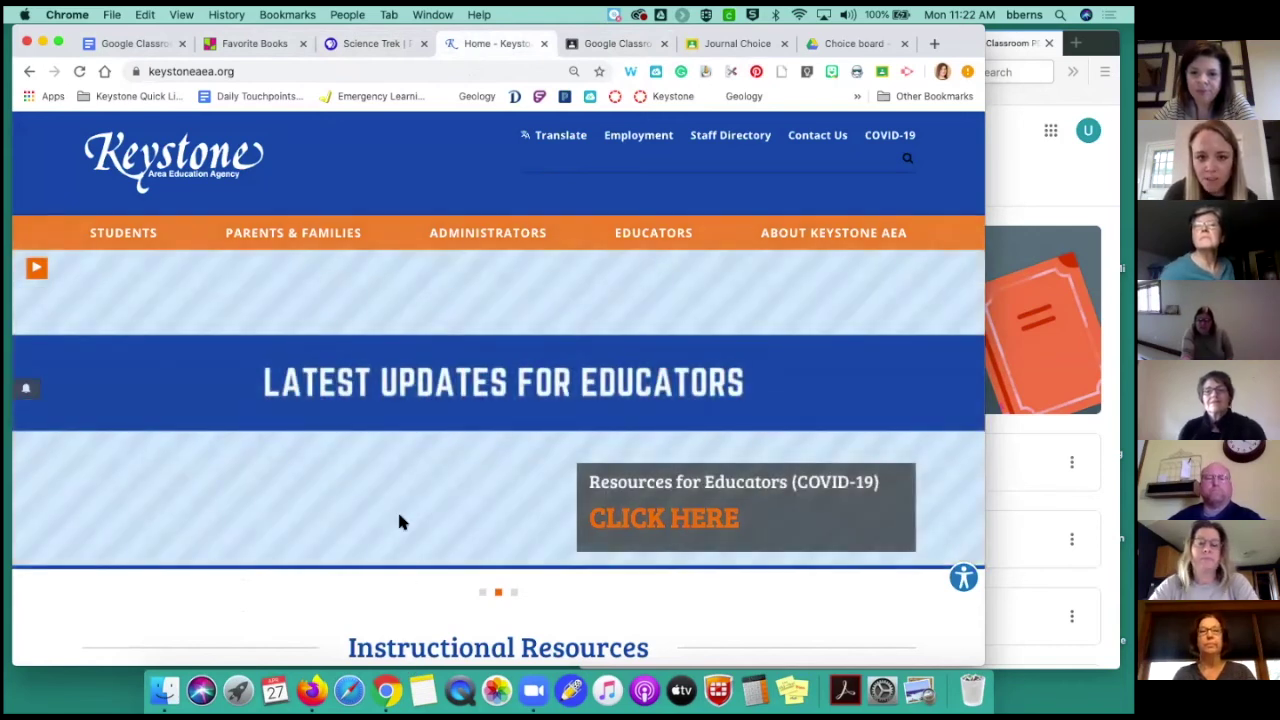
{"action": "scroll", "coordinate": [400, 518], "scroll_direction": "down", "scroll_amount": 5}
{"action": "scroll", "coordinate": [400, 505], "scroll_direction": "up", "scroll_amount": 1}
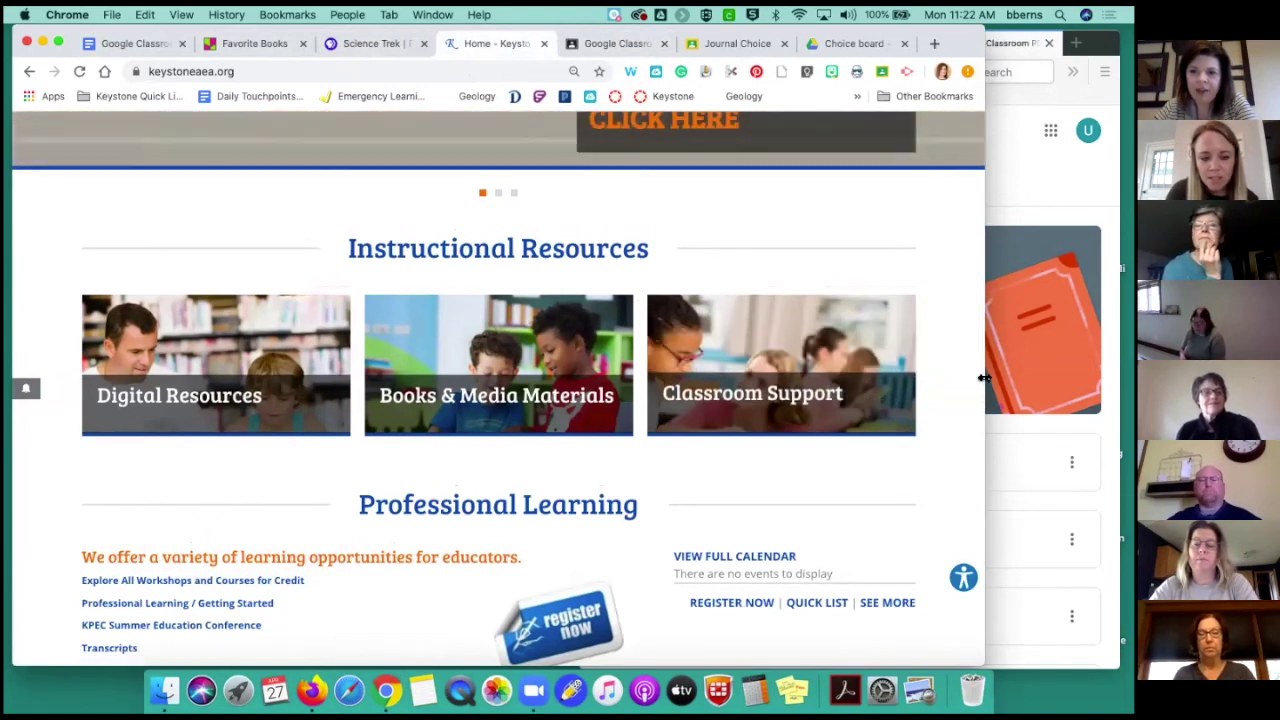
{"action": "left_click_drag", "start_coordinate": [985, 405], "coordinate": [1050, 408]}
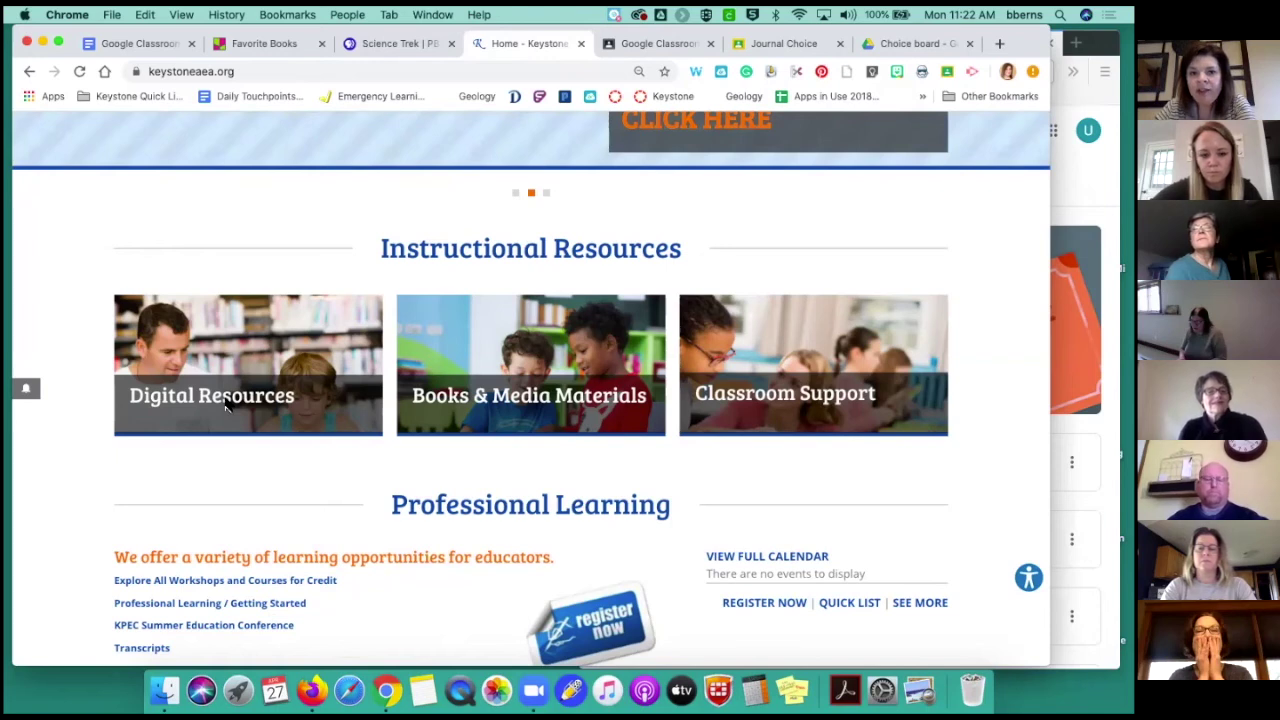
{"action": "left_click", "coordinate": [366, 45]}
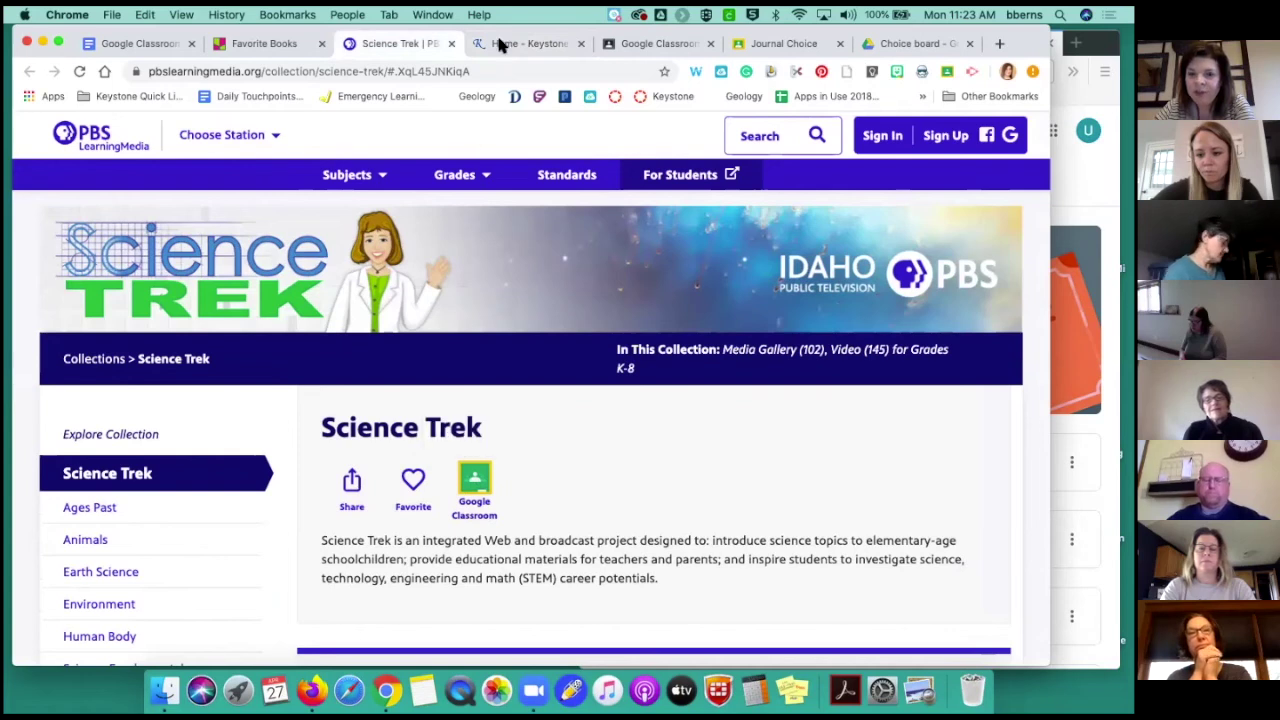
{"action": "left_click", "coordinate": [520, 44]}
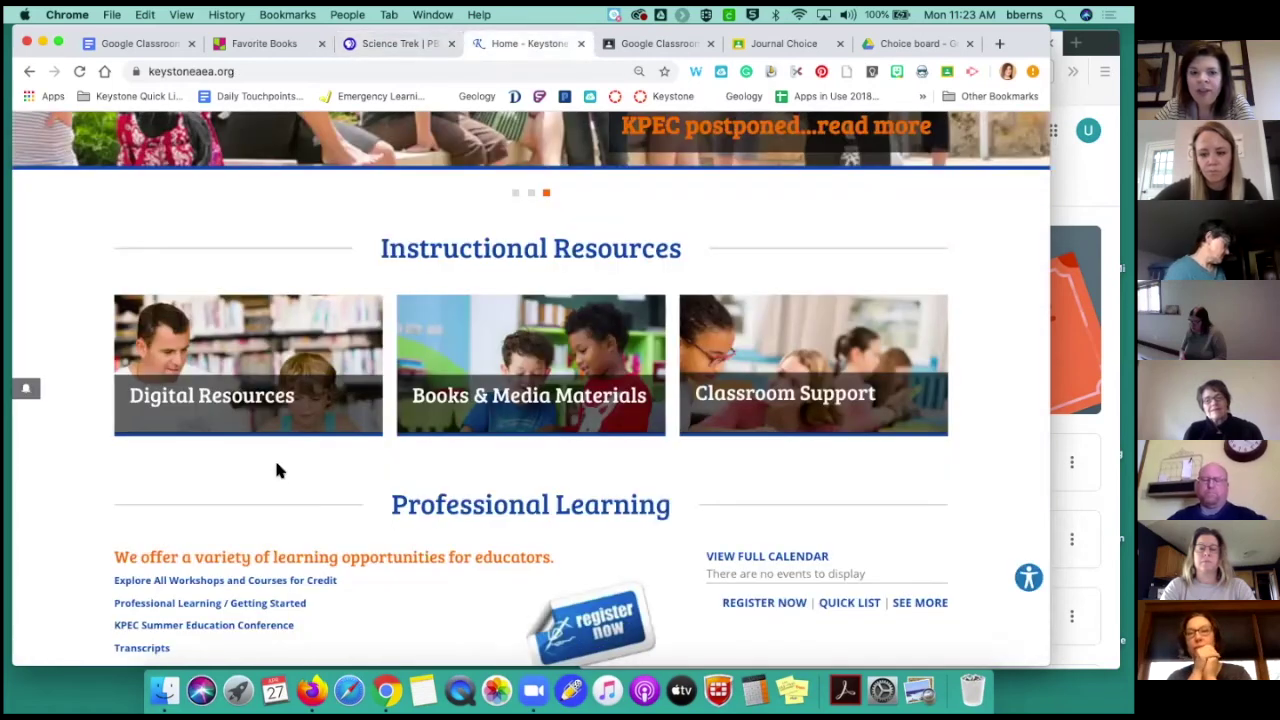
Open Keystone AEA's Digital Resources page and scroll to the BookFlix and ScienceFlix tiles
{"action": "left_click", "coordinate": [251, 403]}
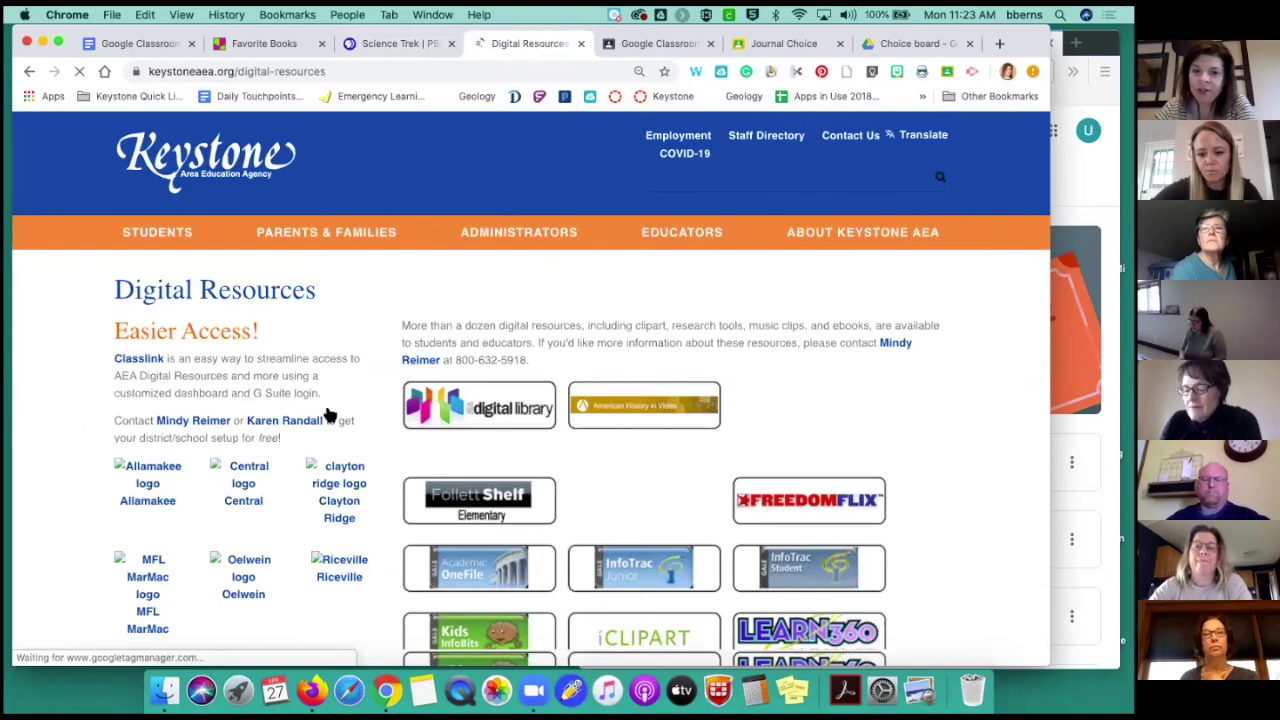
{"action": "scroll", "coordinate": [636, 525], "scroll_direction": "down", "scroll_amount": 5}
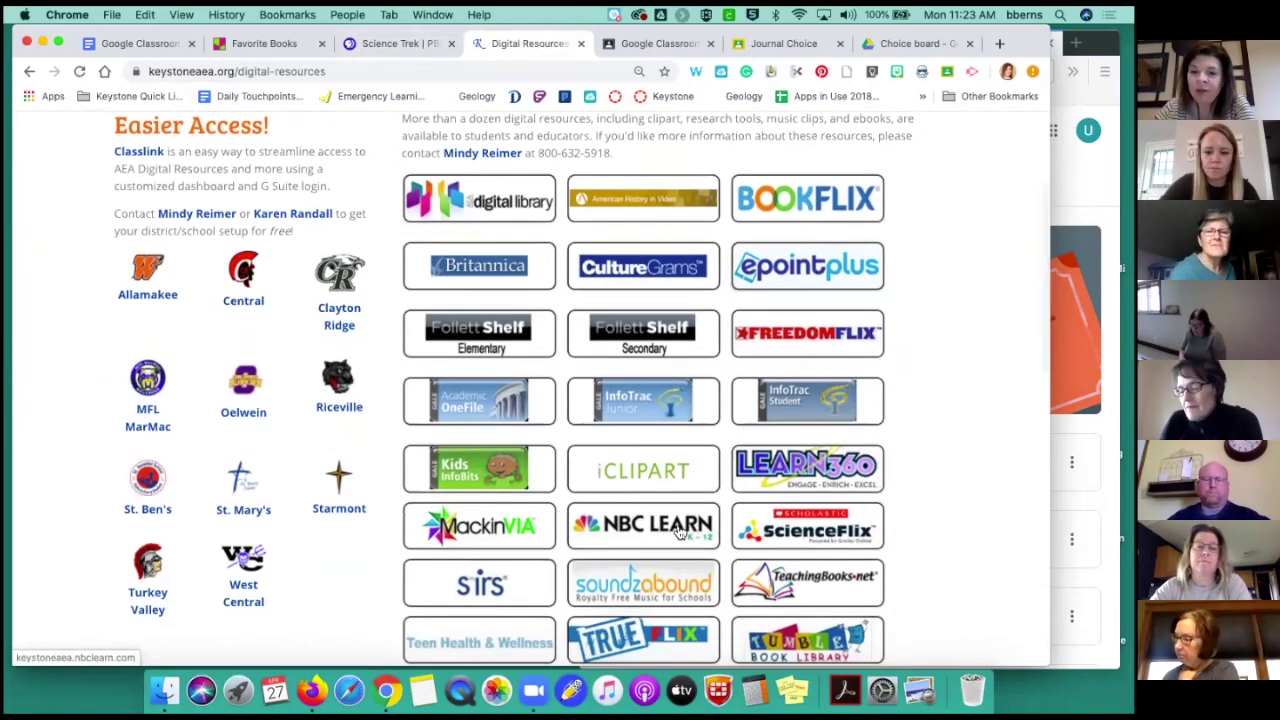
{"action": "left_click", "coordinate": [668, 532]}
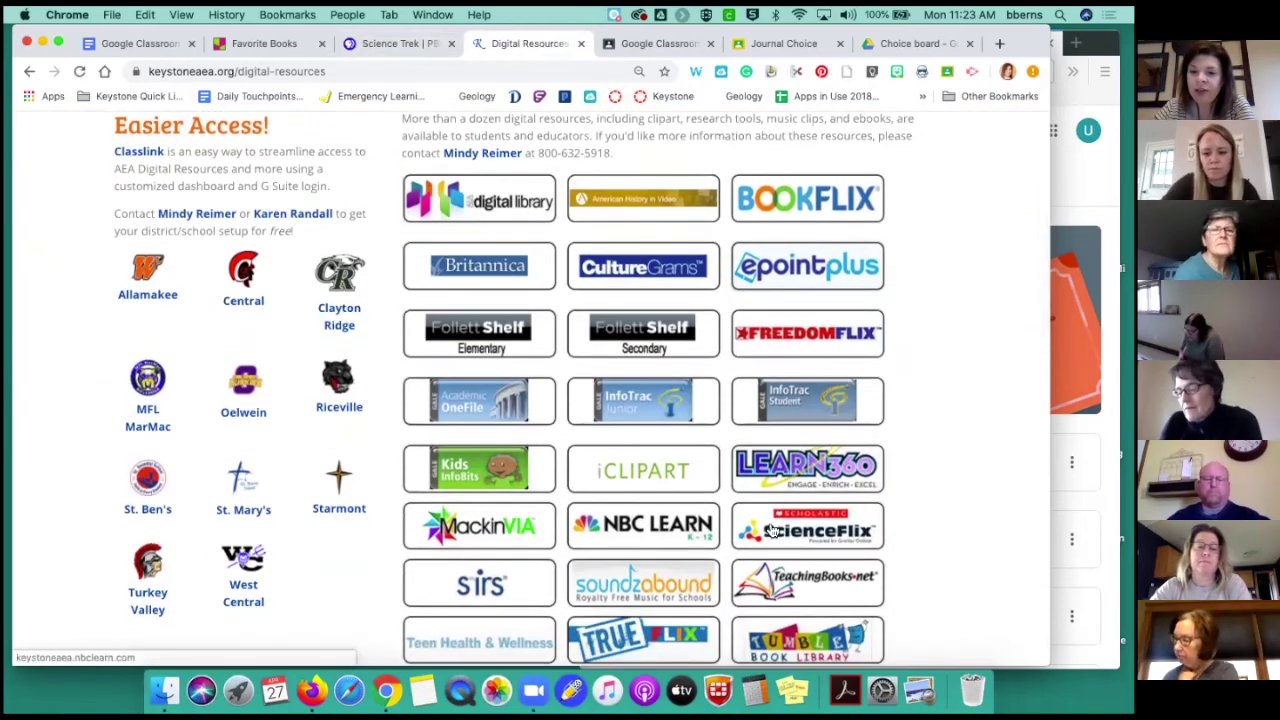
Open ScienceFlix in a new tab and go to the Earth Science Geologic Time topic
{"action": "left_click", "coordinate": [773, 531]}
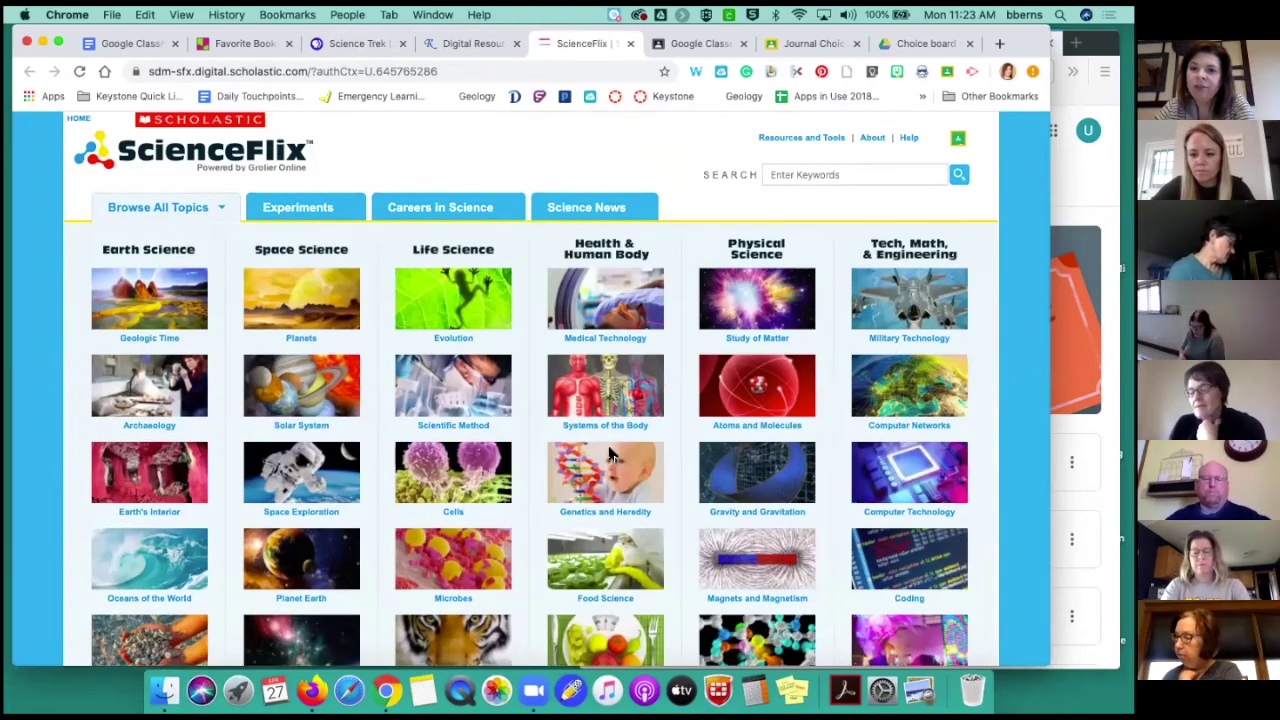
{"action": "left_click", "coordinate": [171, 326]}
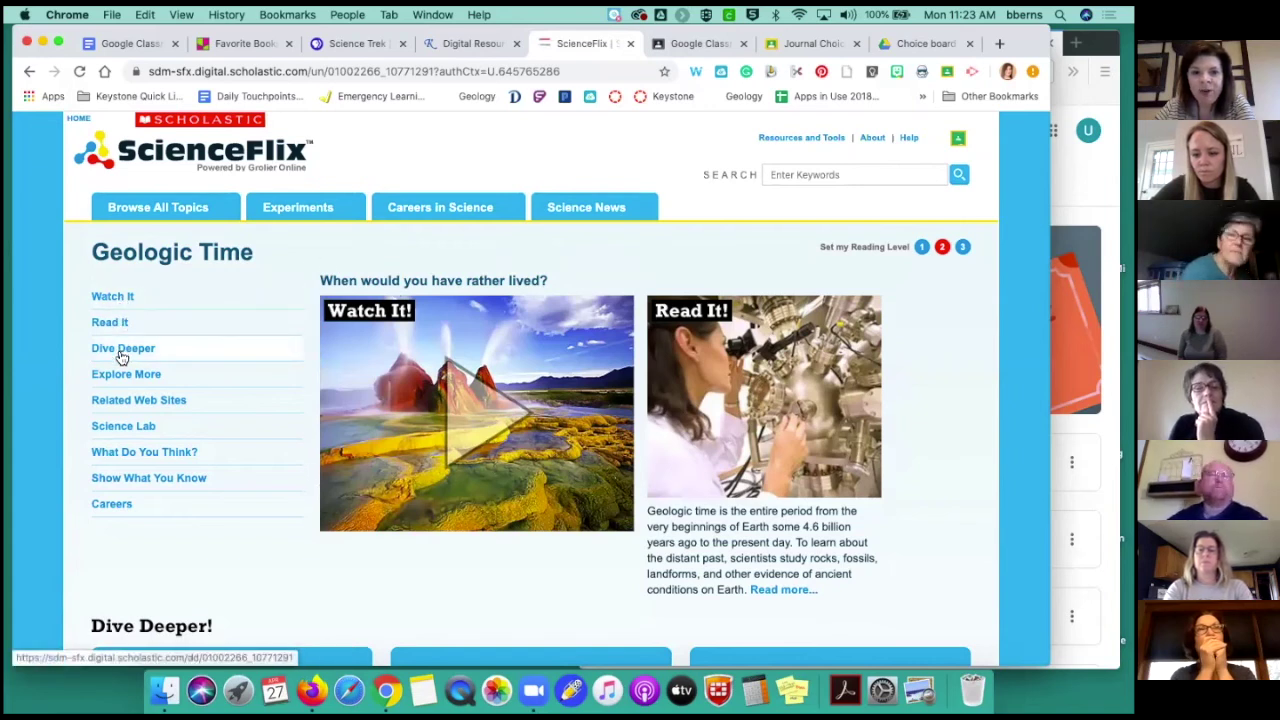
Open the Geologic Time Read It article at reading level 1 (Lexile 760) and scroll through it
{"action": "left_click", "coordinate": [120, 325]}
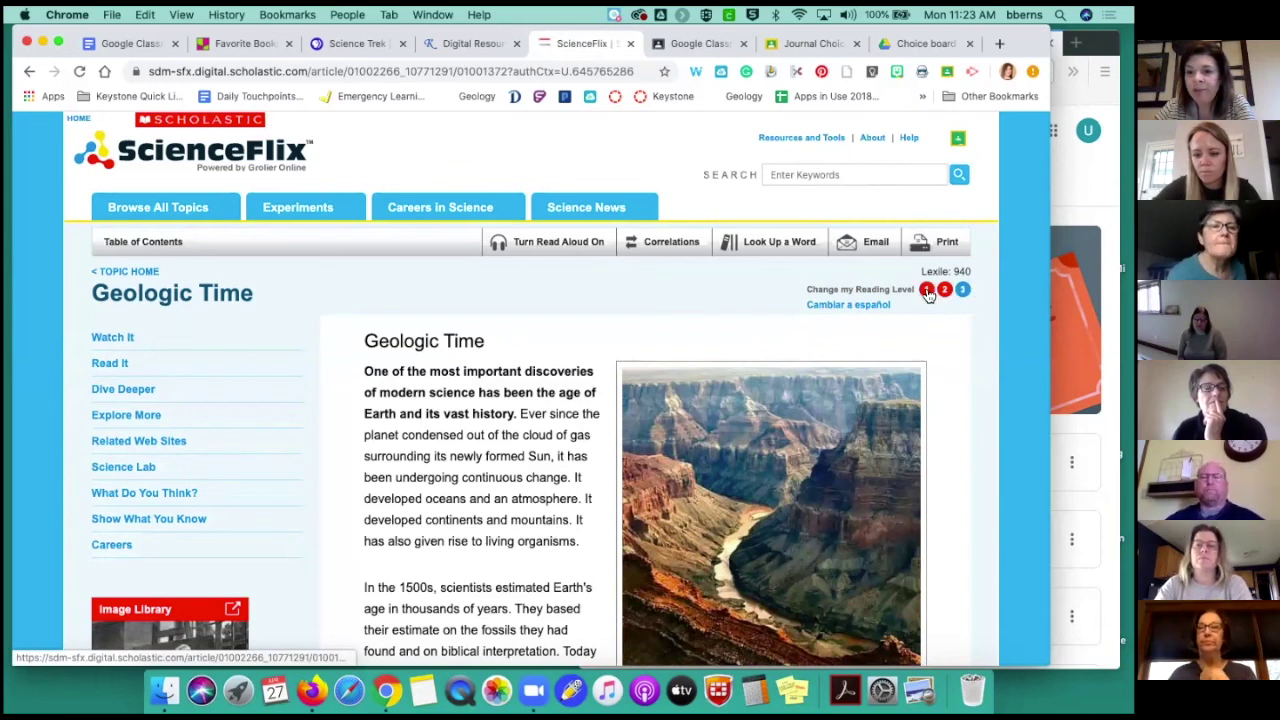
{"action": "left_click", "coordinate": [928, 291]}
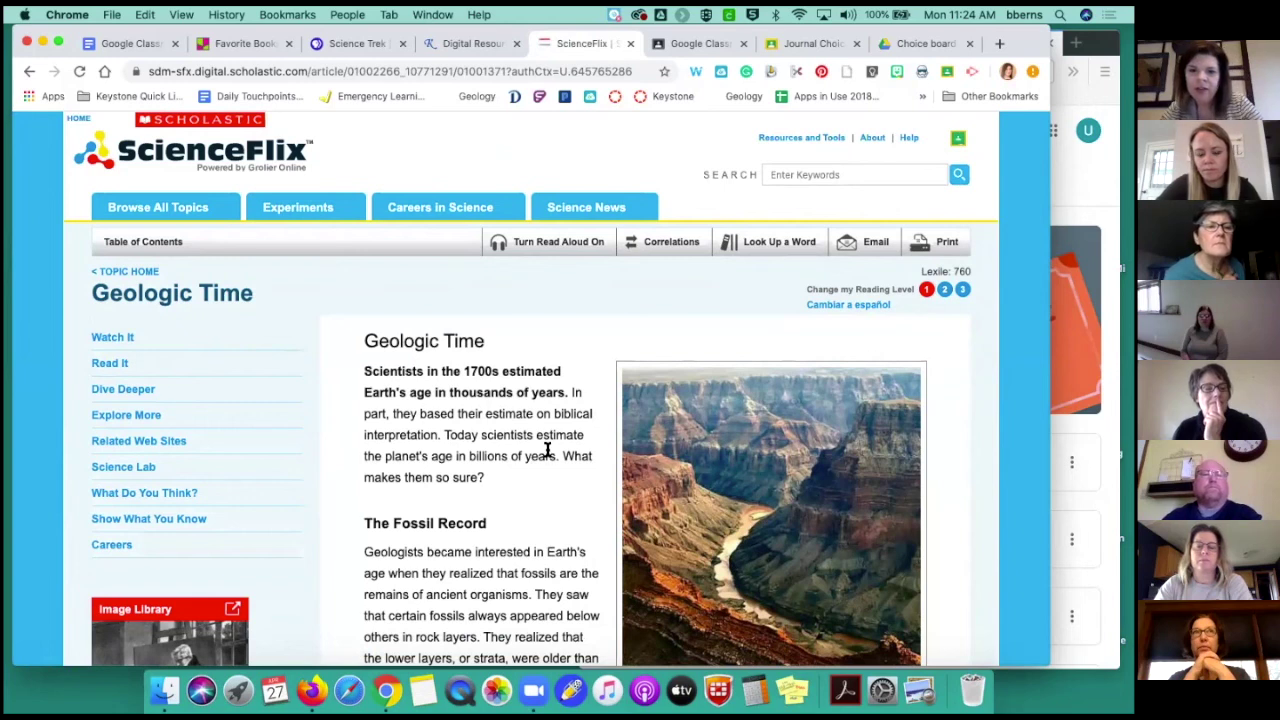
{"action": "scroll", "coordinate": [430, 512], "scroll_direction": "down", "scroll_amount": 3}
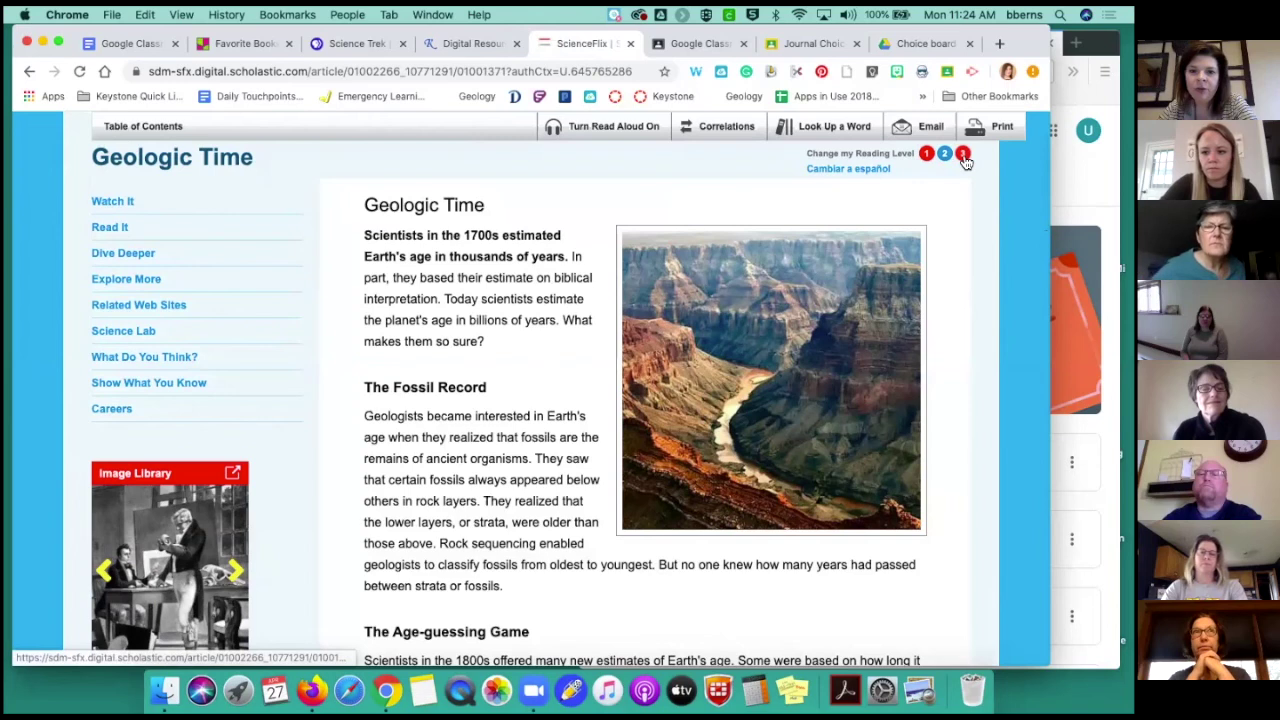
{"action": "scroll", "coordinate": [600, 284], "scroll_direction": "up", "scroll_amount": 2}
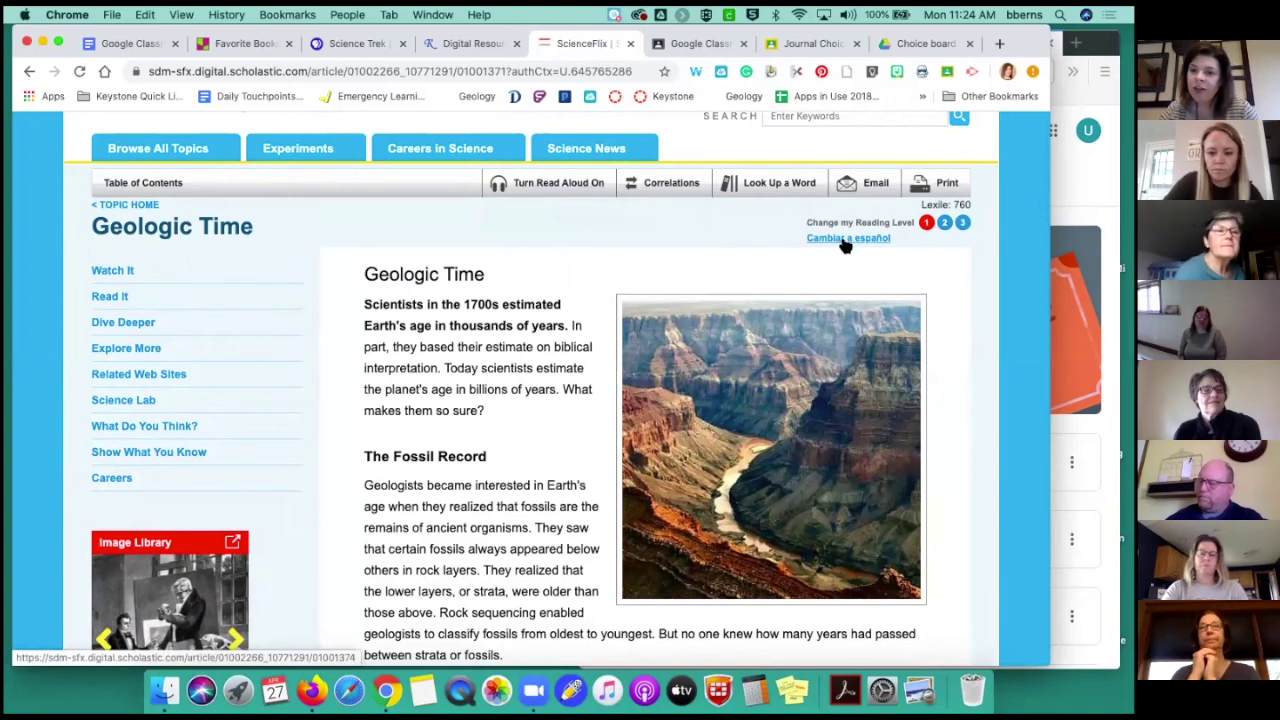
{"action": "scroll", "coordinate": [846, 246], "scroll_direction": "up", "scroll_amount": 2}
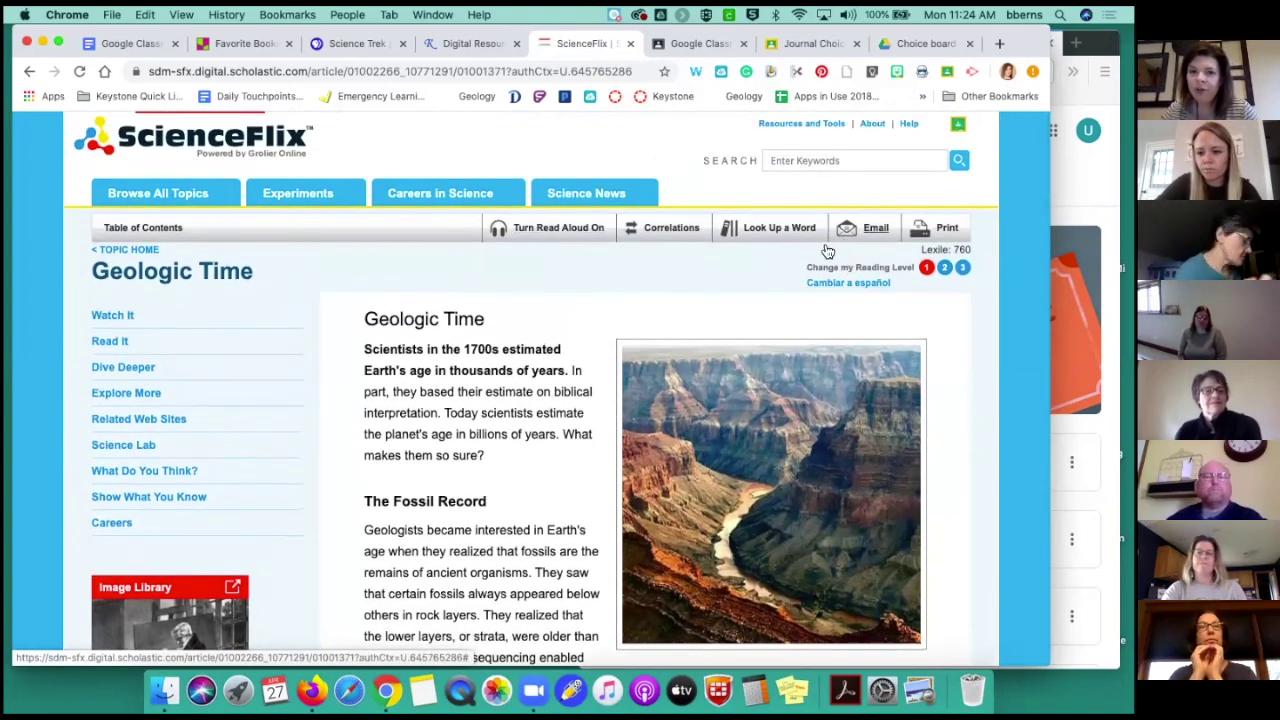
{"action": "scroll", "coordinate": [962, 133], "scroll_direction": "up", "scroll_amount": 1}
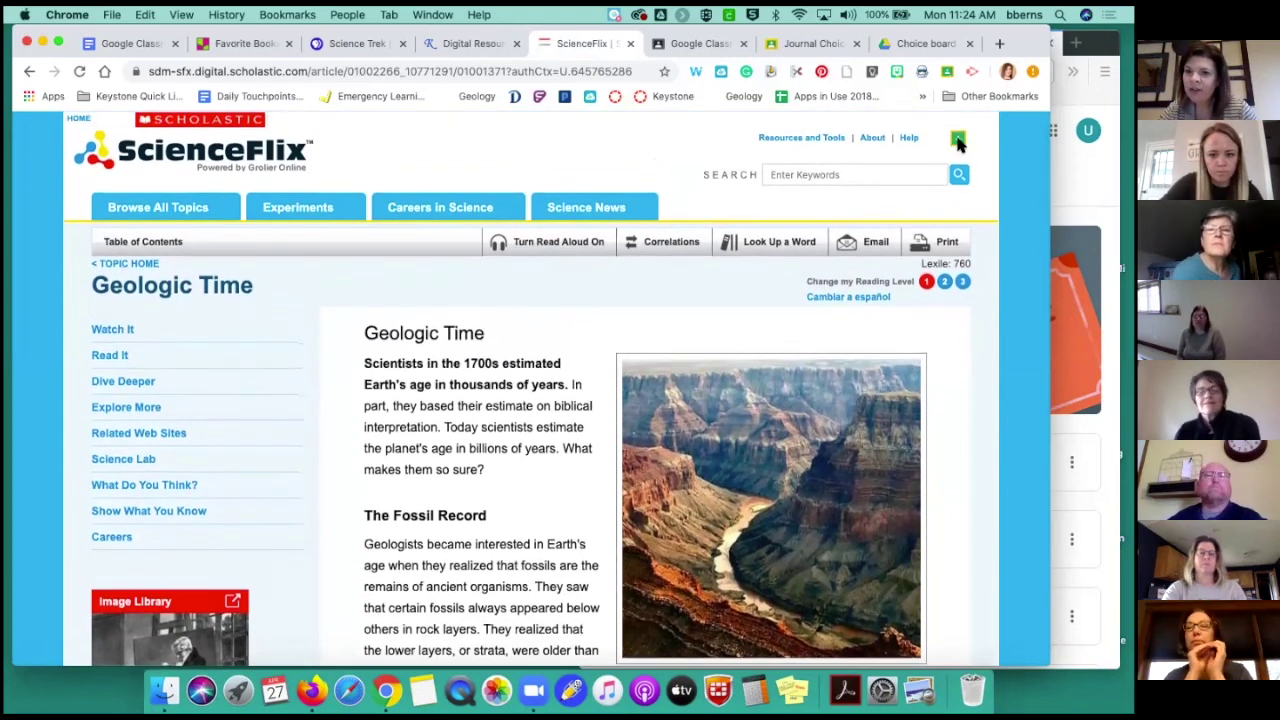
Share the Geologic Time article to the Google Classroom PD class as a new assignment
{"action": "left_click", "coordinate": [957, 140]}
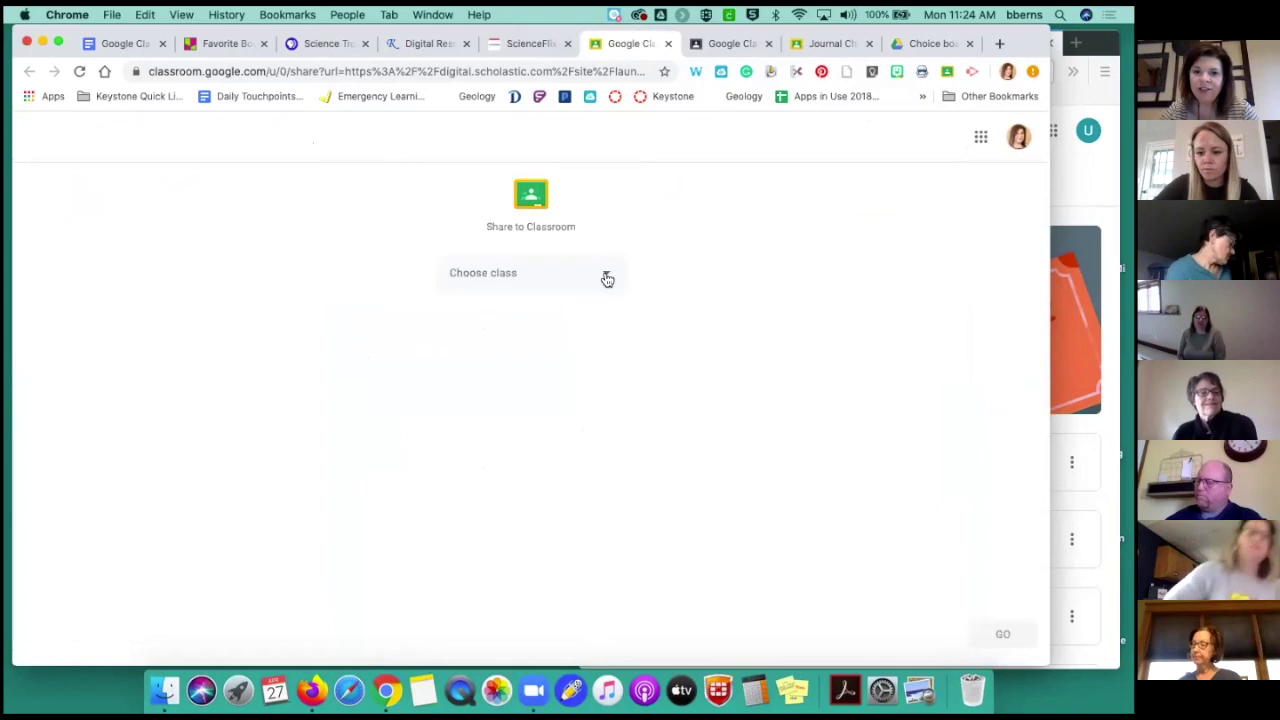
{"action": "left_click", "coordinate": [607, 279]}
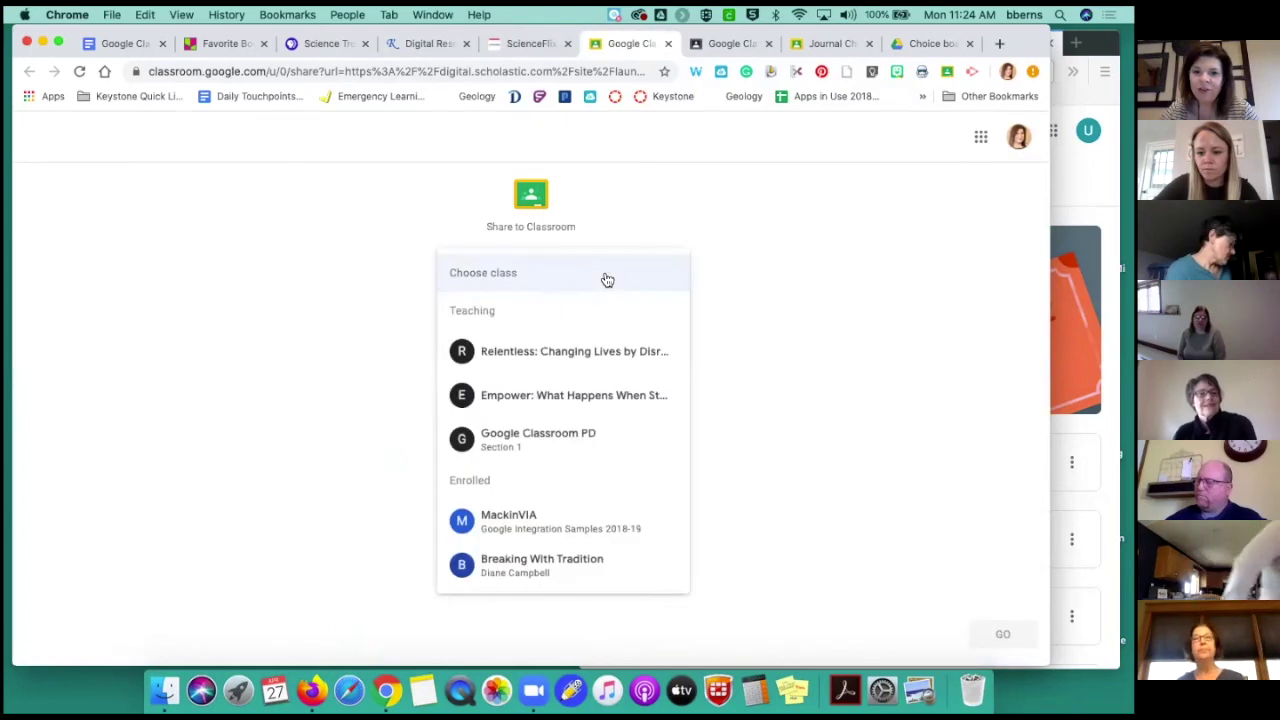
{"action": "left_click", "coordinate": [562, 443]}
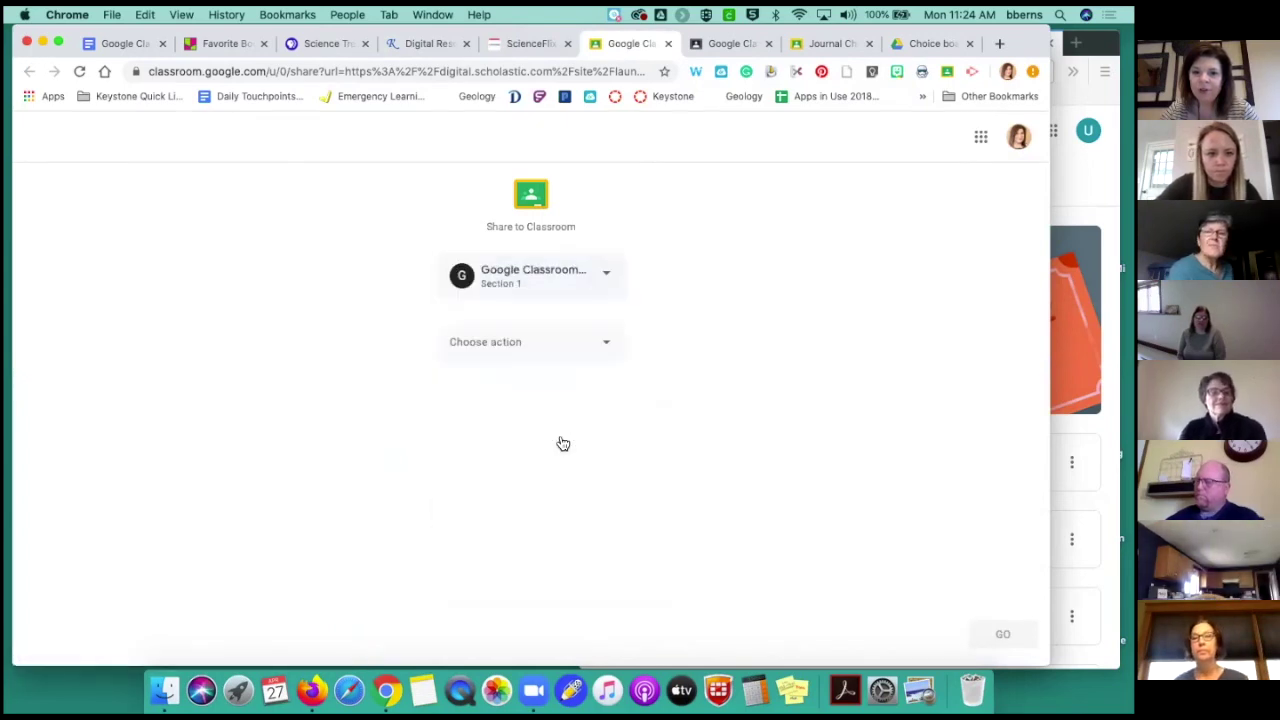
{"action": "left_click", "coordinate": [607, 348]}
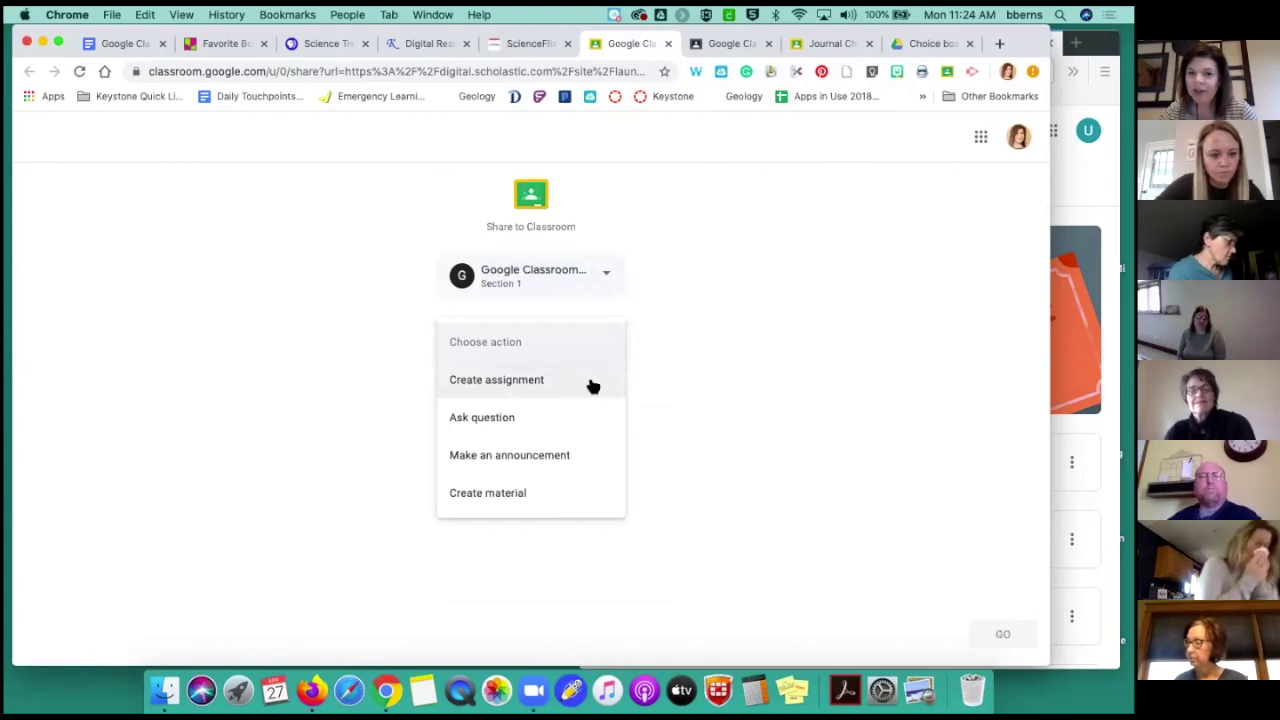
{"action": "left_click", "coordinate": [592, 386]}
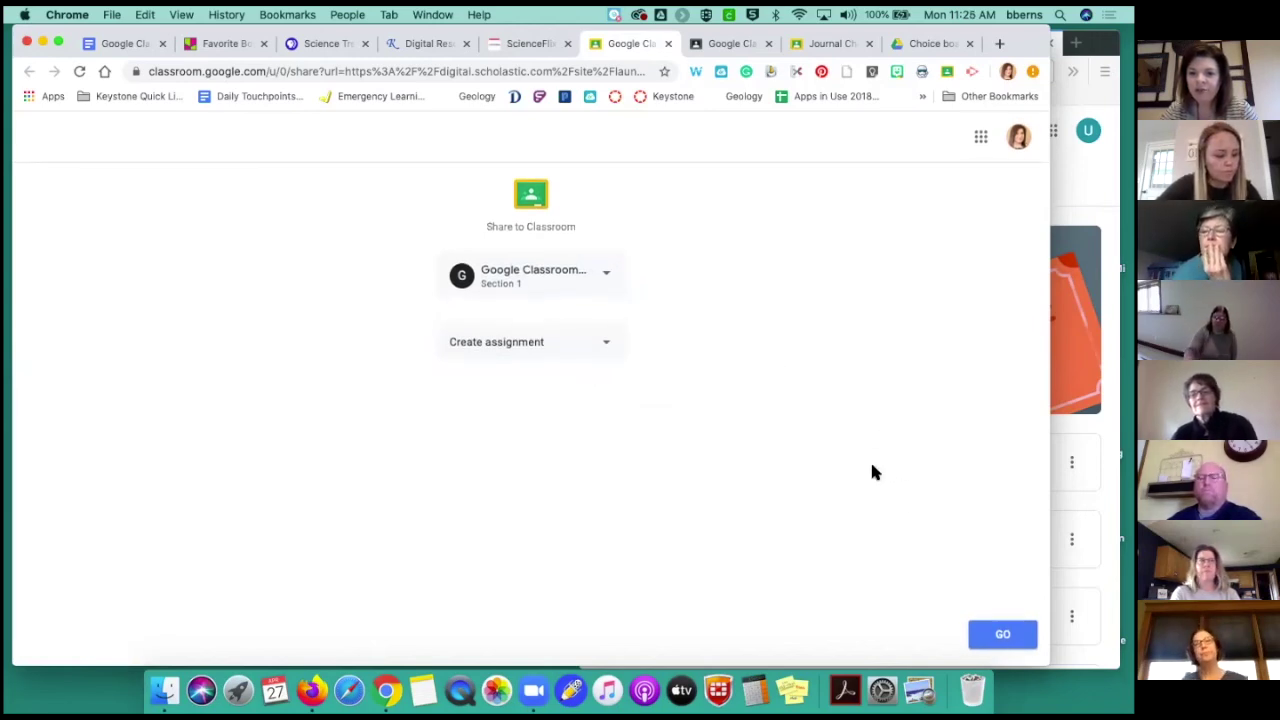
{"action": "left_click", "coordinate": [1003, 634]}
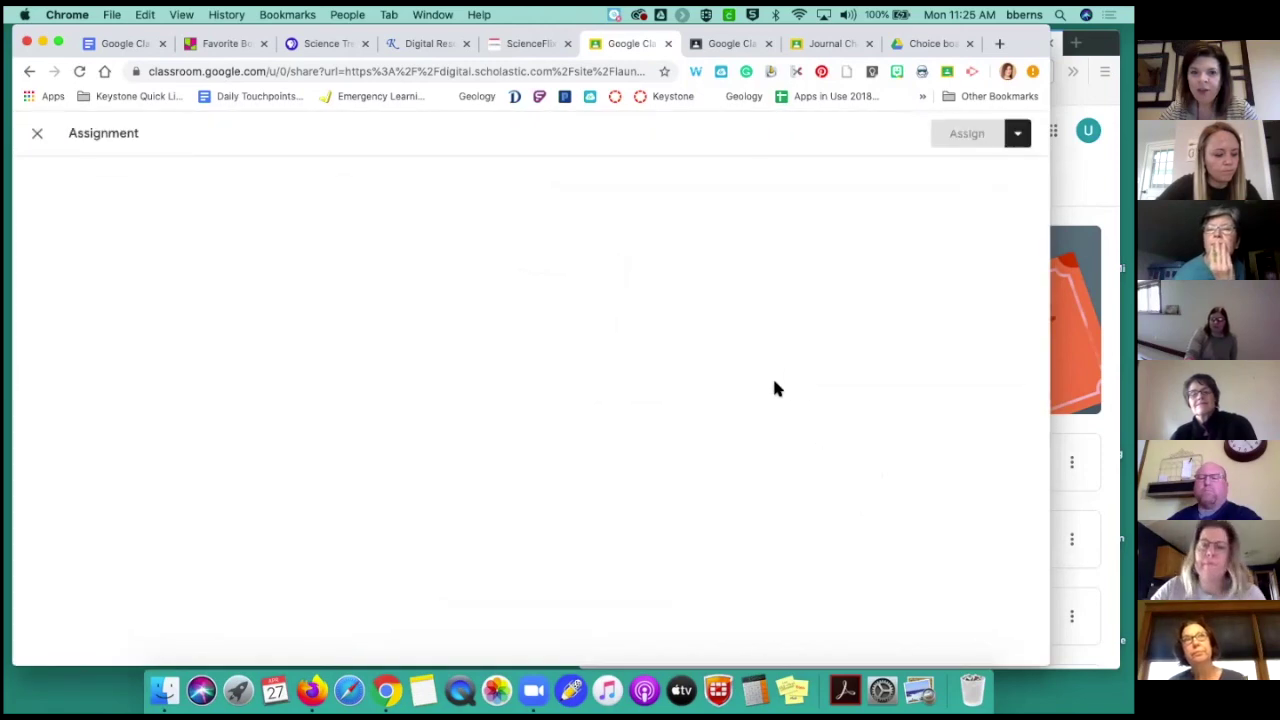
Title it 'Read through and answer questions', assign it to Google Classroom PD, and refresh the student stream
{"action": "type", "text": "Rea"}
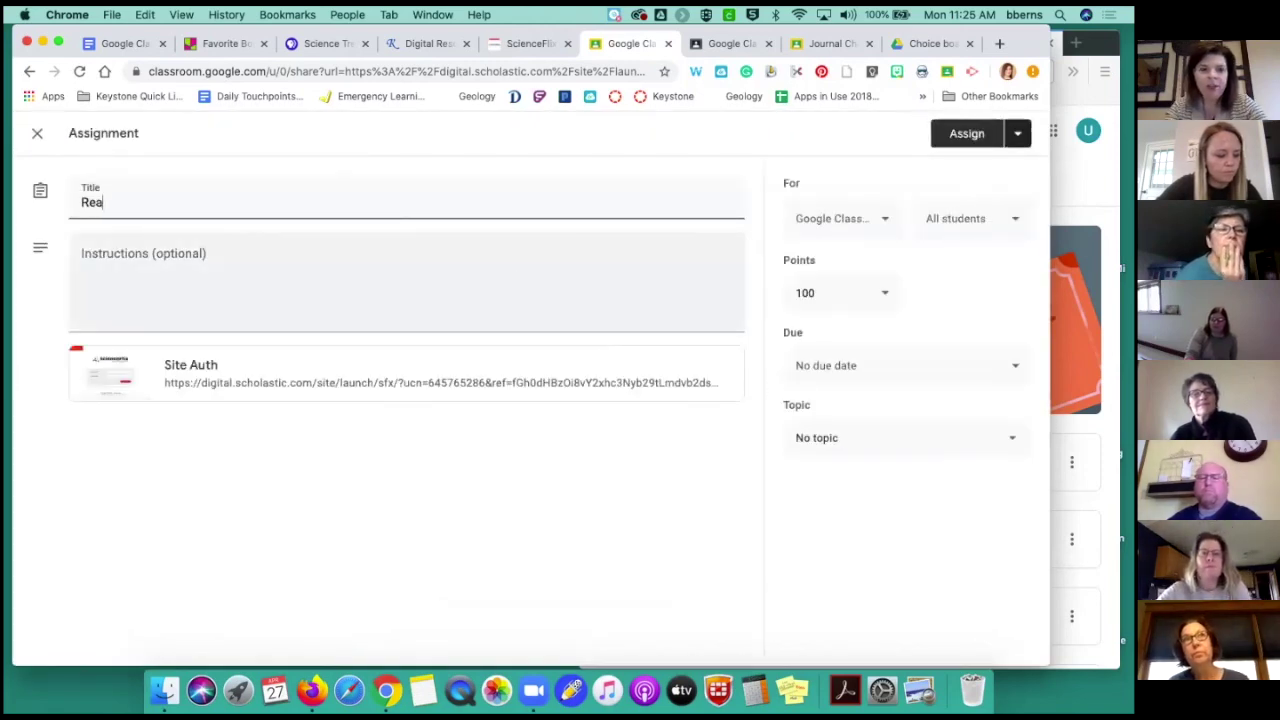
{"action": "type", "text": "d through and answer questions..."}
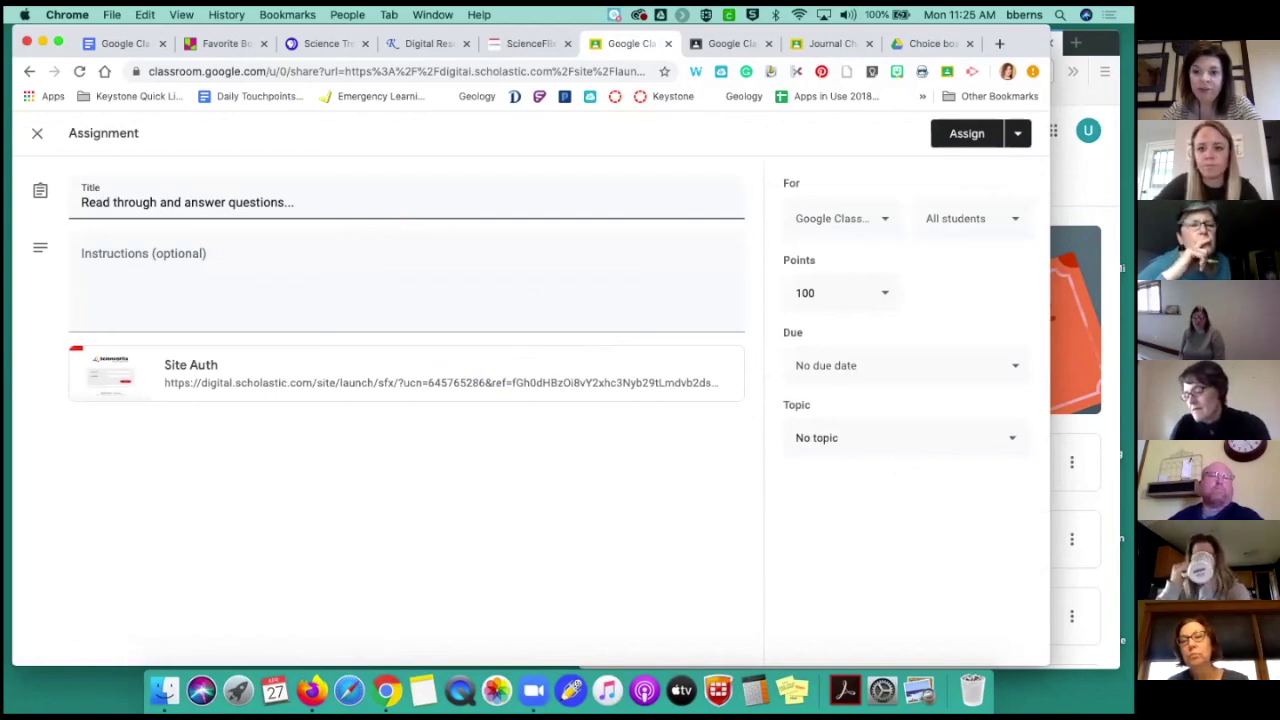
{"action": "left_click", "coordinate": [1000, 218]}
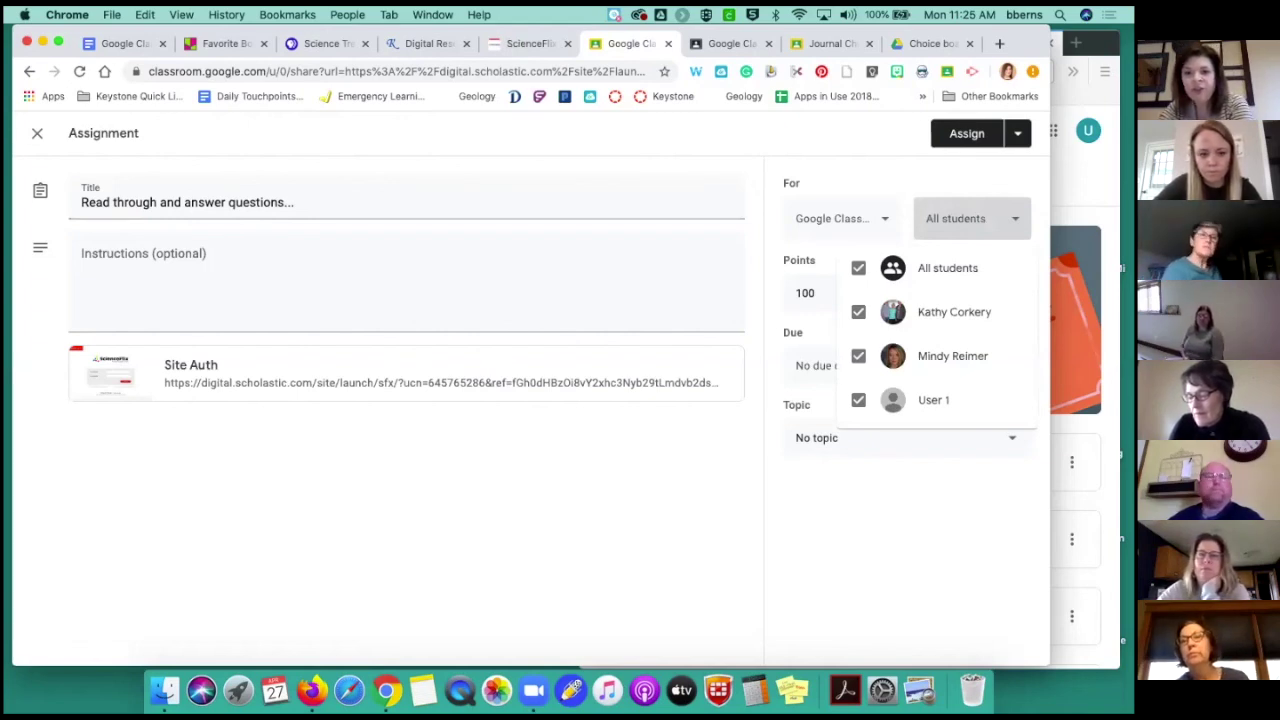
{"action": "left_click", "coordinate": [895, 178]}
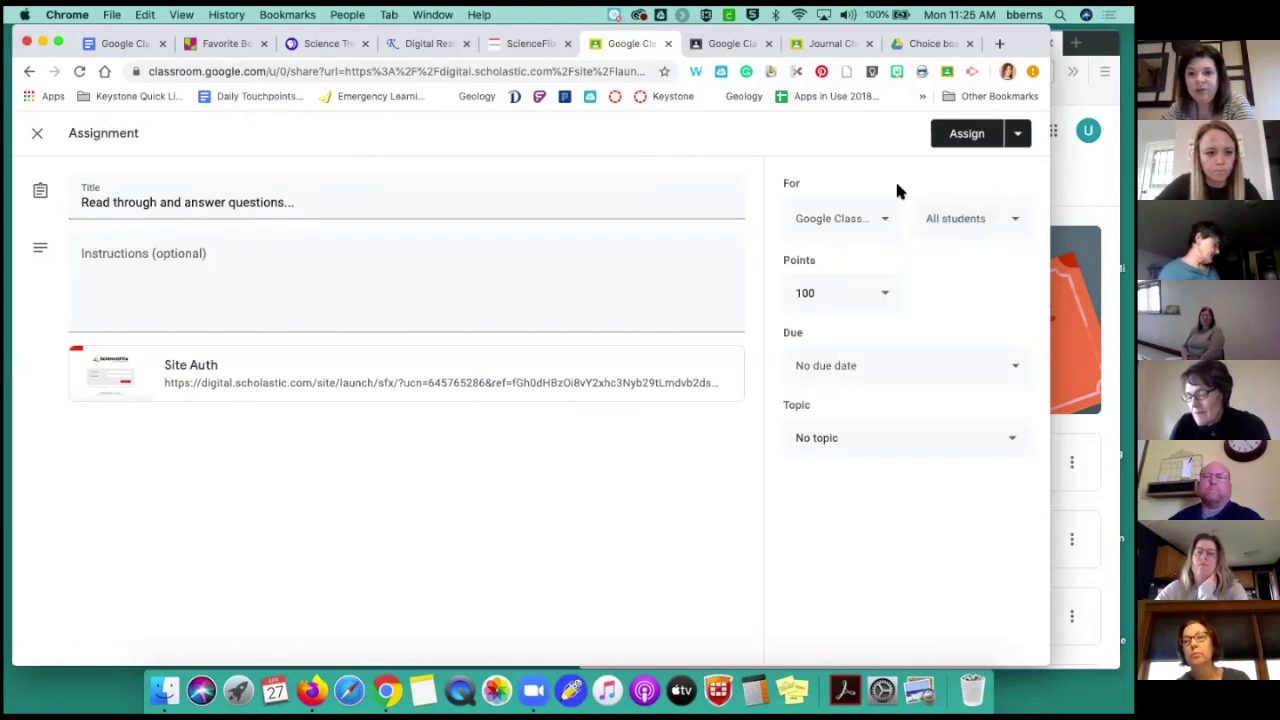
{"action": "left_click", "coordinate": [885, 228]}
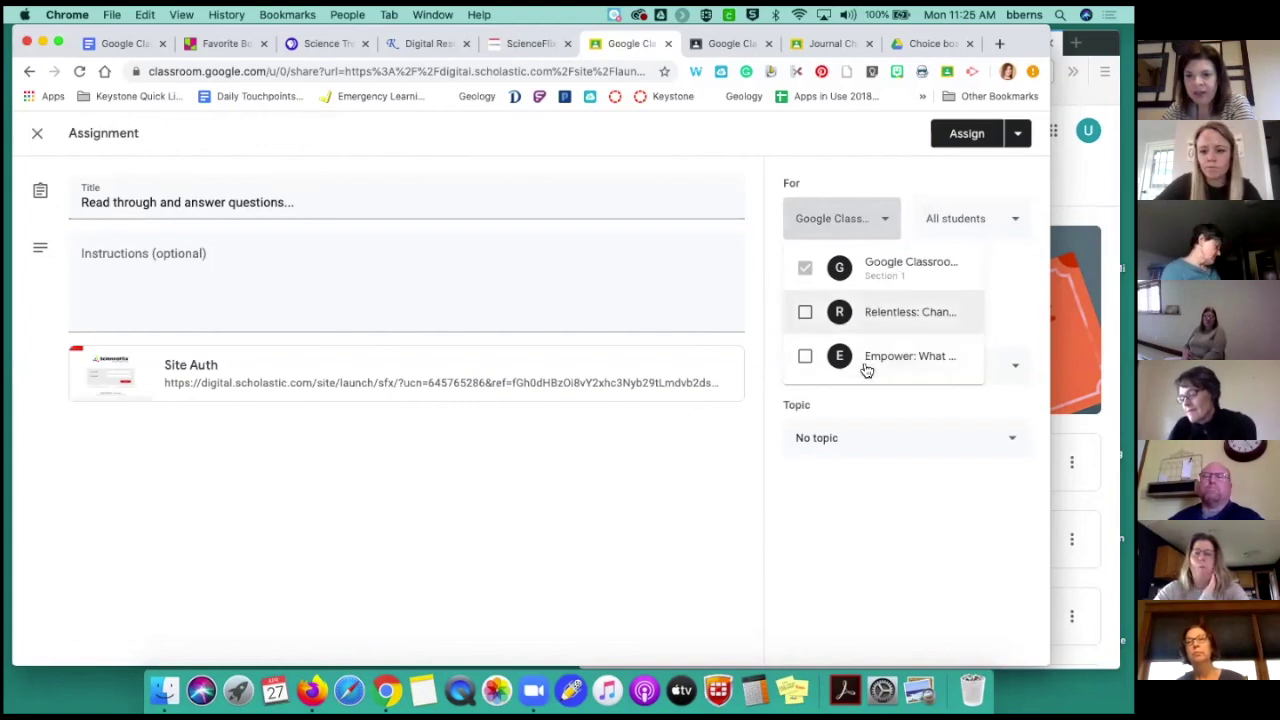
{"action": "left_click", "coordinate": [868, 178]}
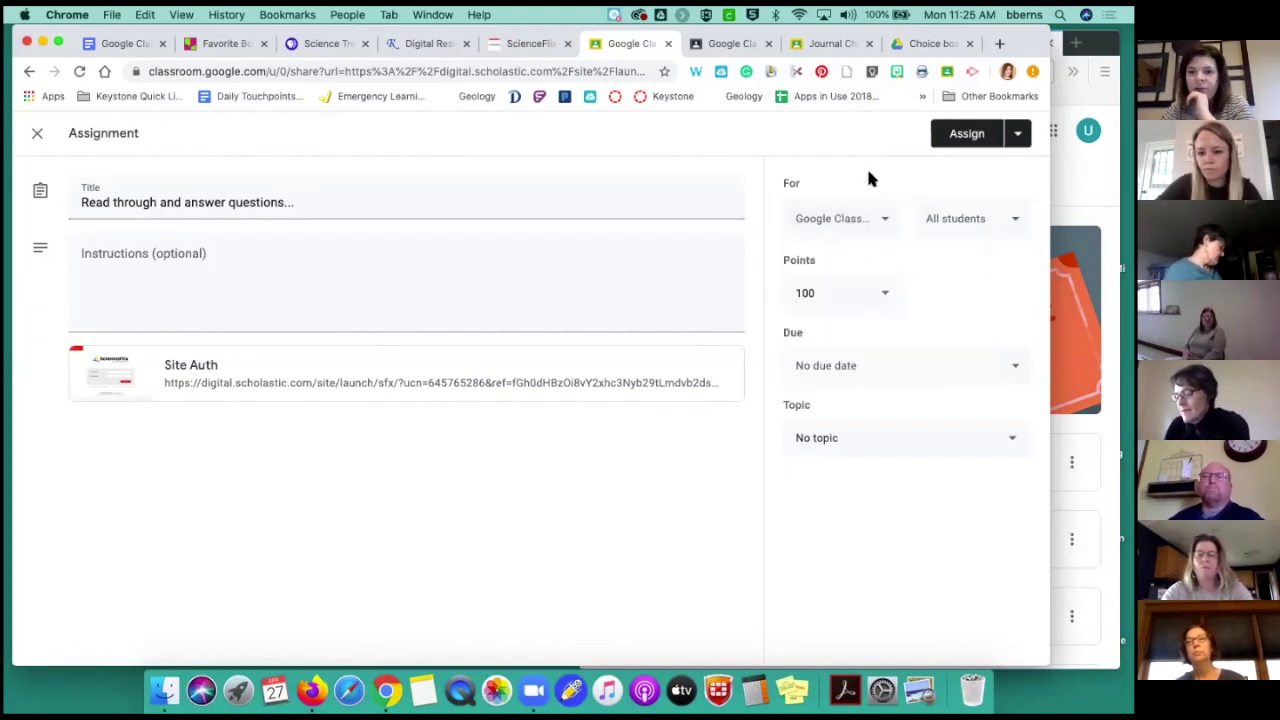
{"action": "left_click", "coordinate": [967, 134]}
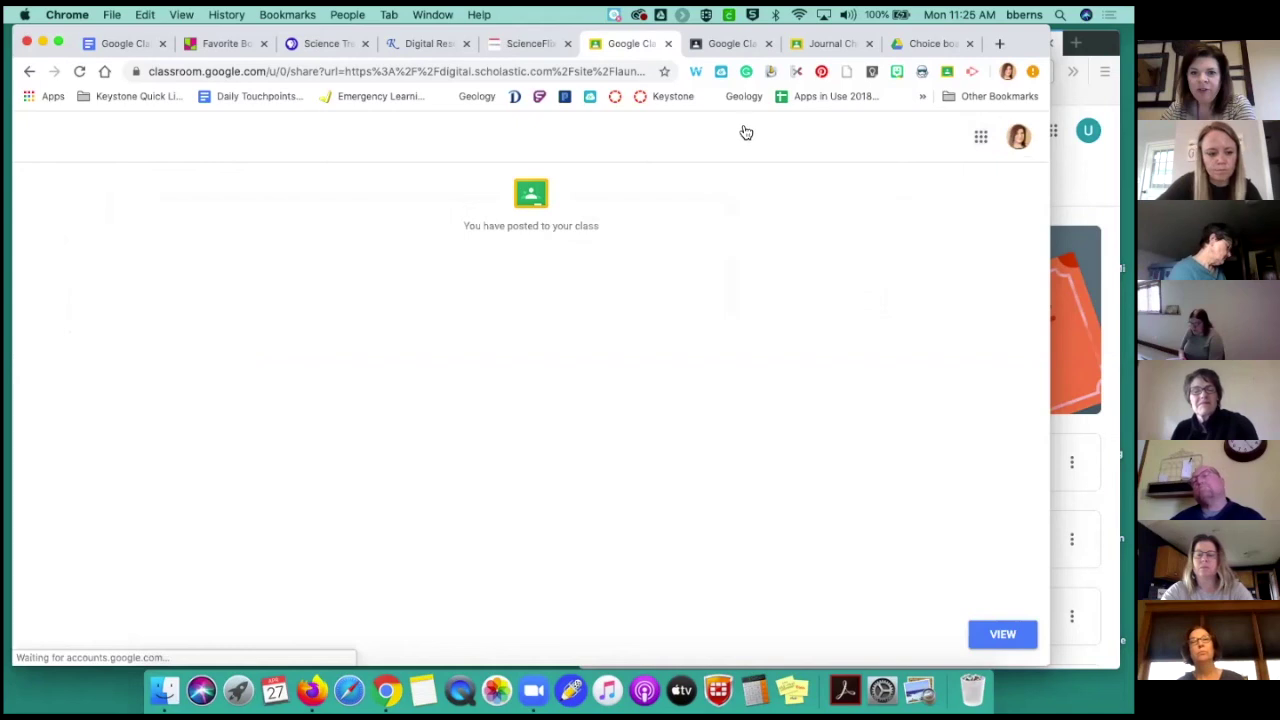
{"action": "key", "text": "super+Tab"}
{"action": "key", "text": "super+r"}
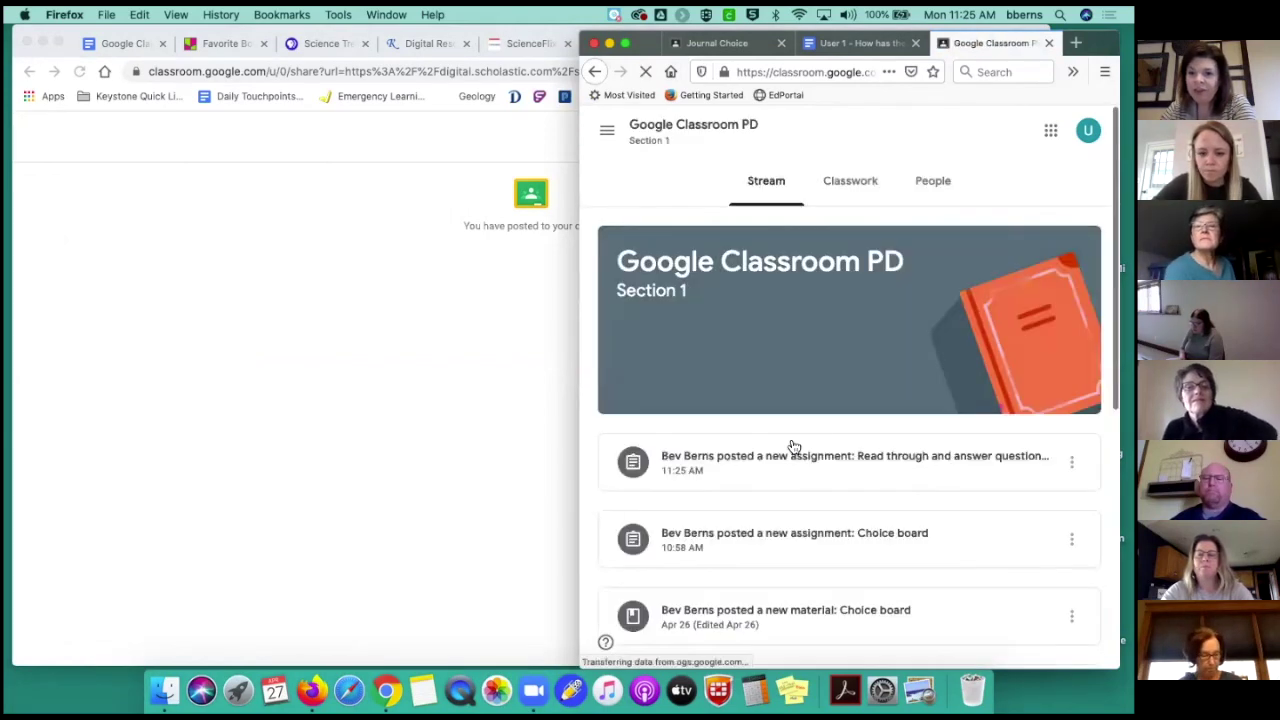
Open the newly posted assignment and create a new Google Doc as the student's work
{"action": "scroll", "coordinate": [792, 438], "scroll_direction": "down", "scroll_amount": 1}
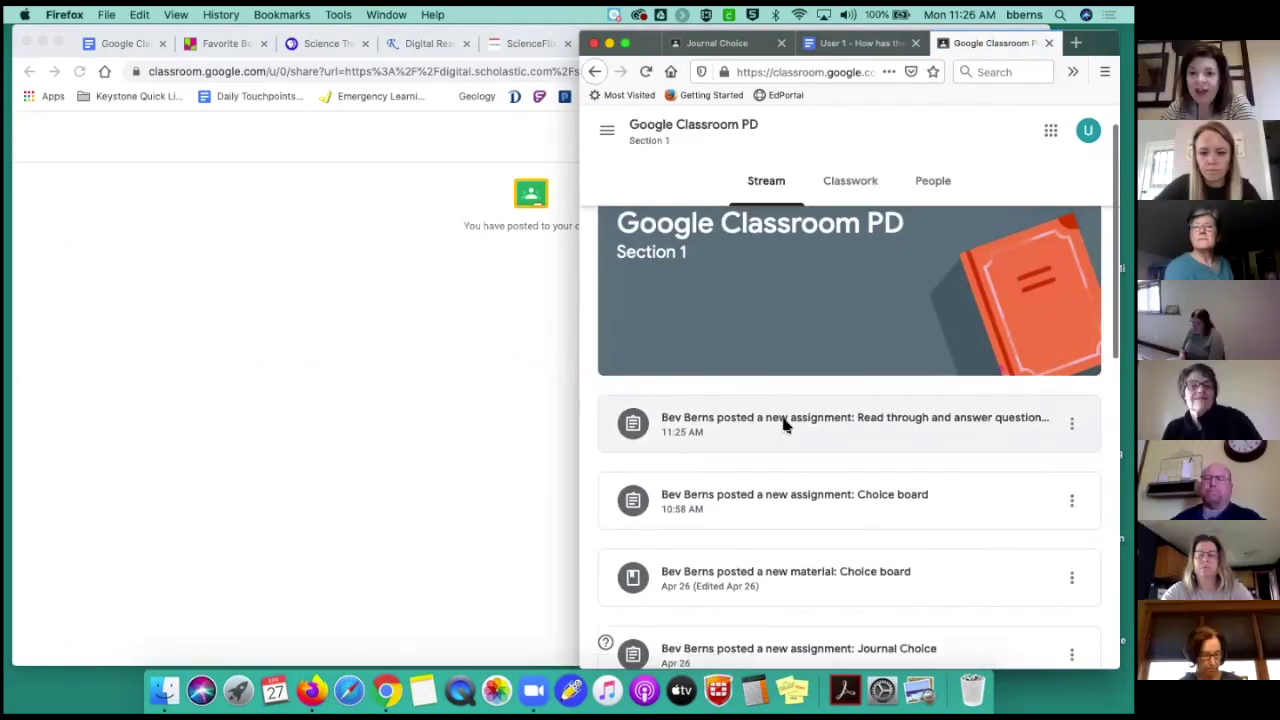
{"action": "left_click", "coordinate": [784, 421]}
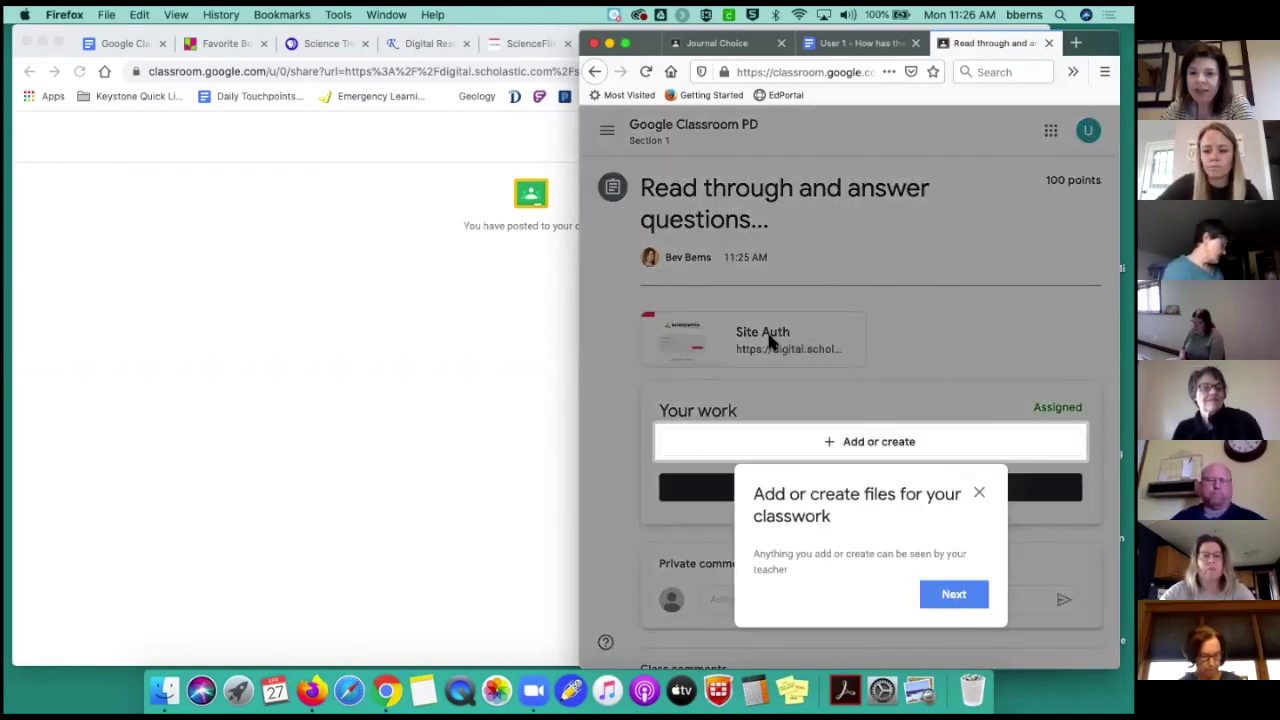
{"action": "scroll", "coordinate": [962, 326], "scroll_direction": "down", "scroll_amount": 1}
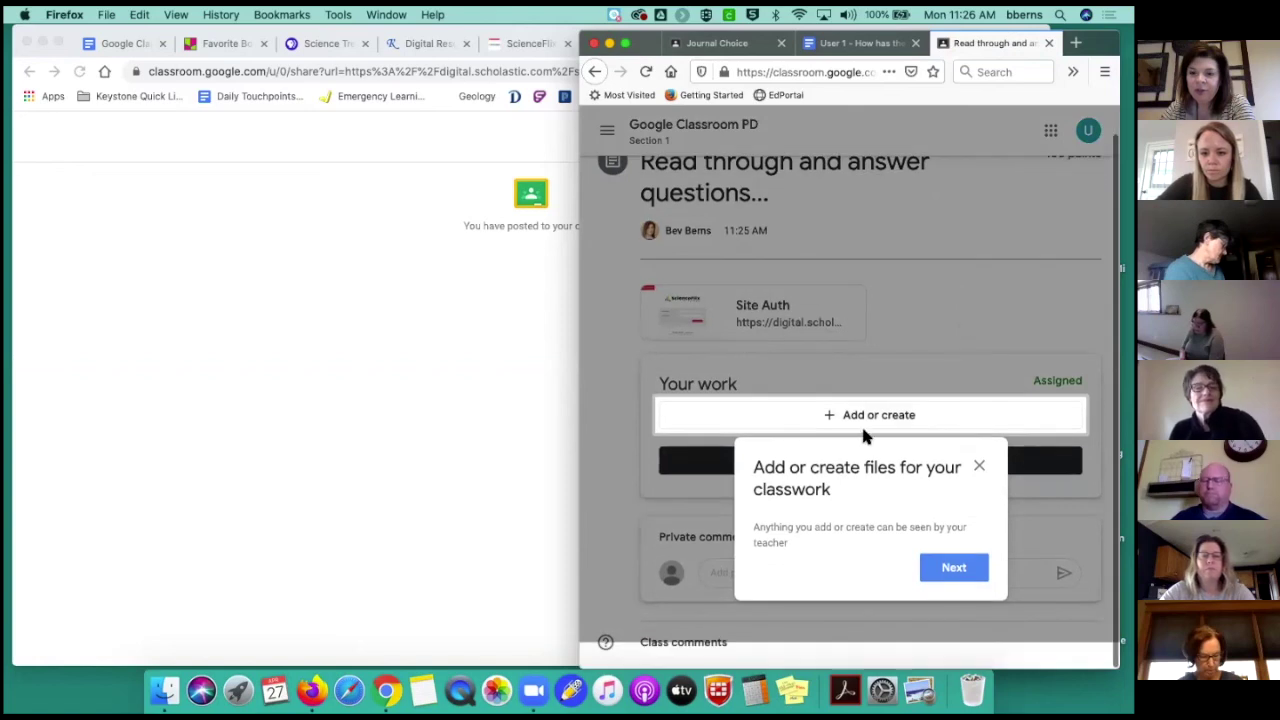
{"action": "left_click", "coordinate": [979, 466]}
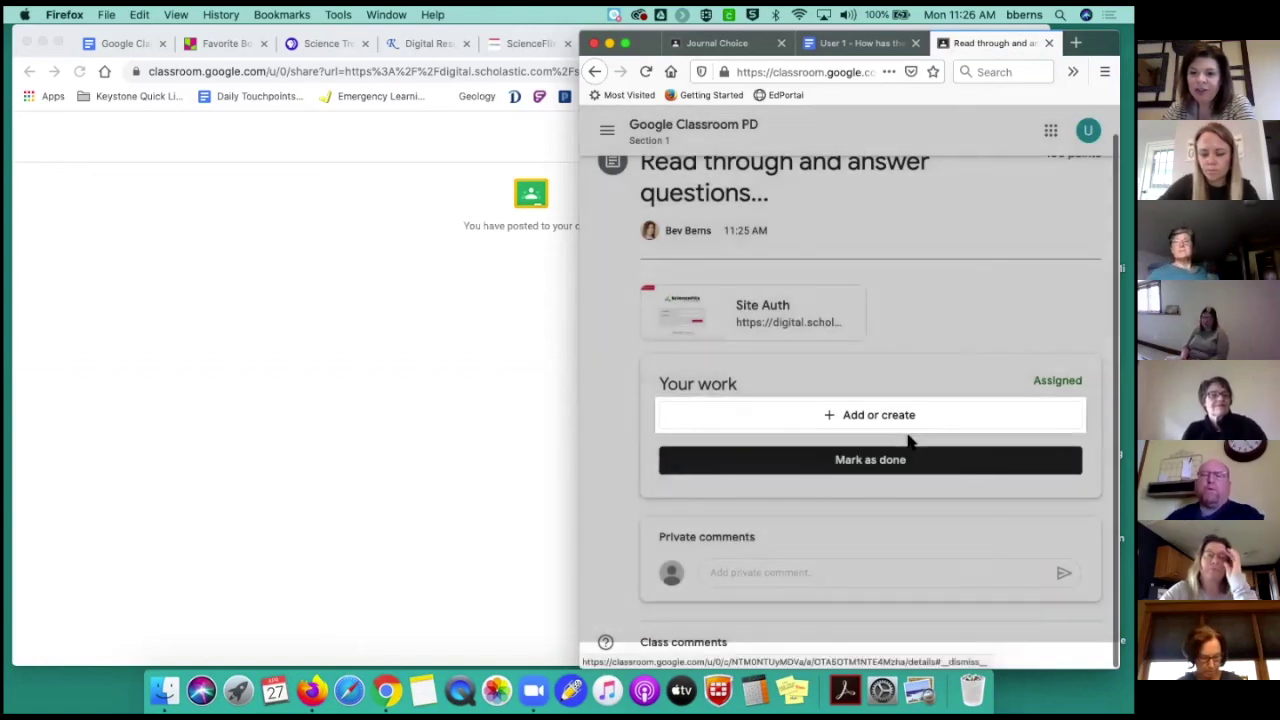
{"action": "left_click", "coordinate": [886, 420]}
{"action": "left_click", "coordinate": [722, 563]}
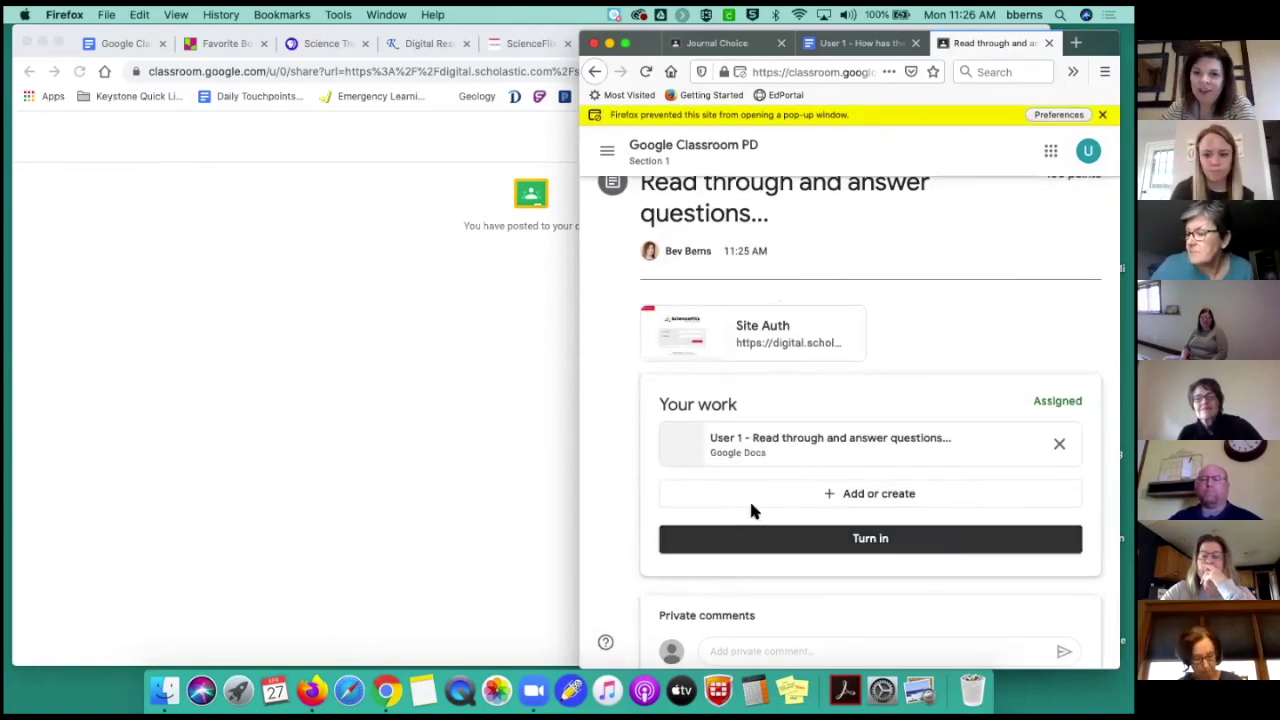
Close the finished sharing page and switch to the Favorite Books Padlet board
{"action": "left_click", "coordinate": [521, 332]}
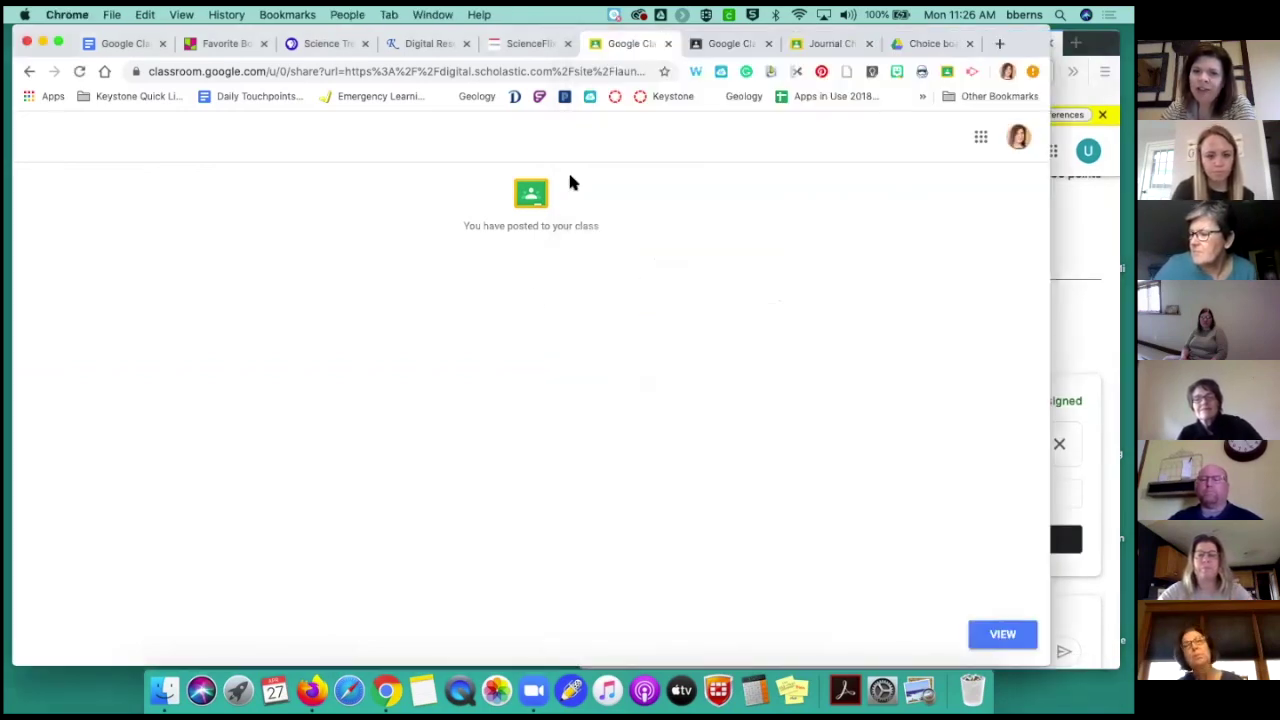
{"action": "left_click", "coordinate": [668, 44]}
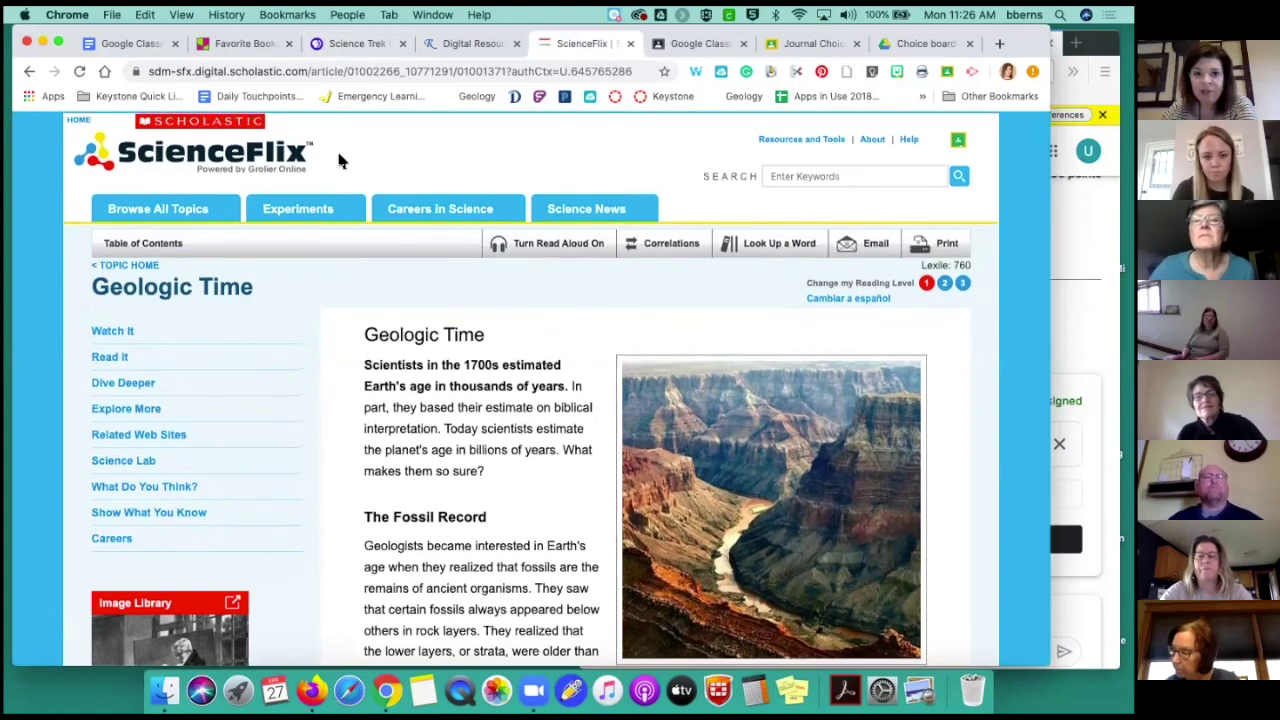
{"action": "left_click", "coordinate": [358, 43]}
{"action": "left_click", "coordinate": [240, 44]}
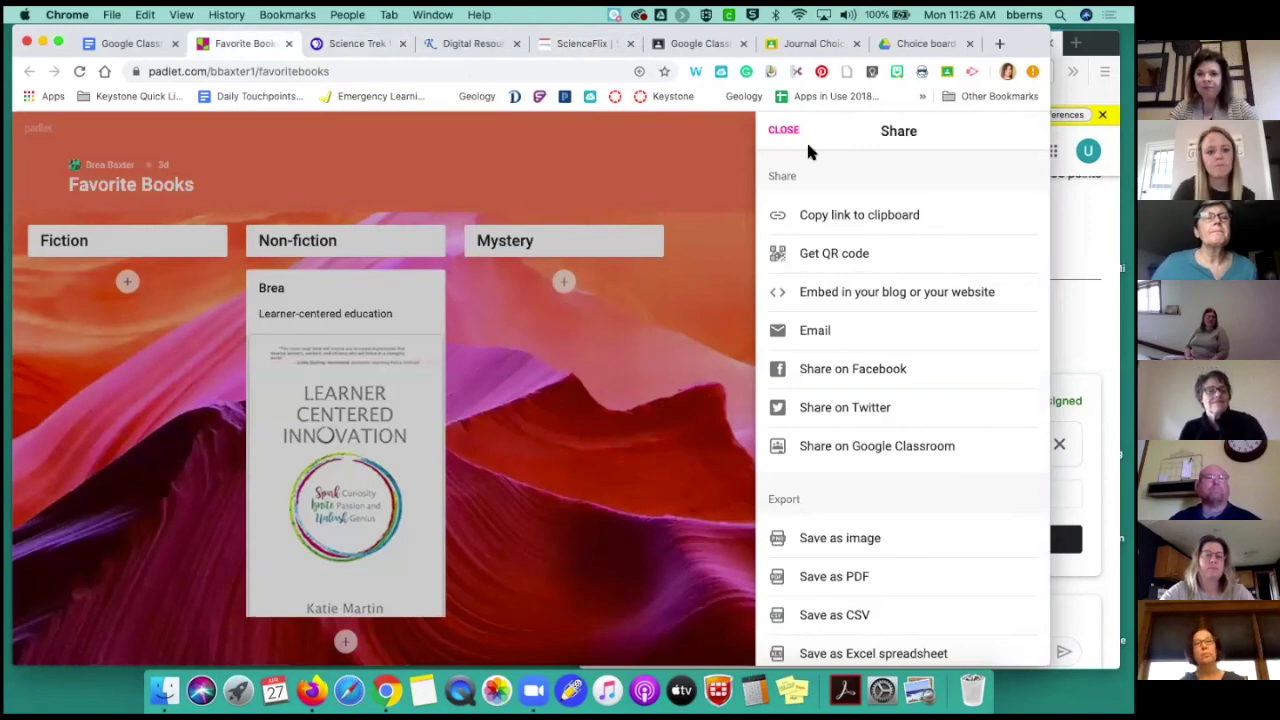
Choose Share on Google Classroom from the Favorite Books board's Share options
{"action": "left_click", "coordinate": [781, 130]}
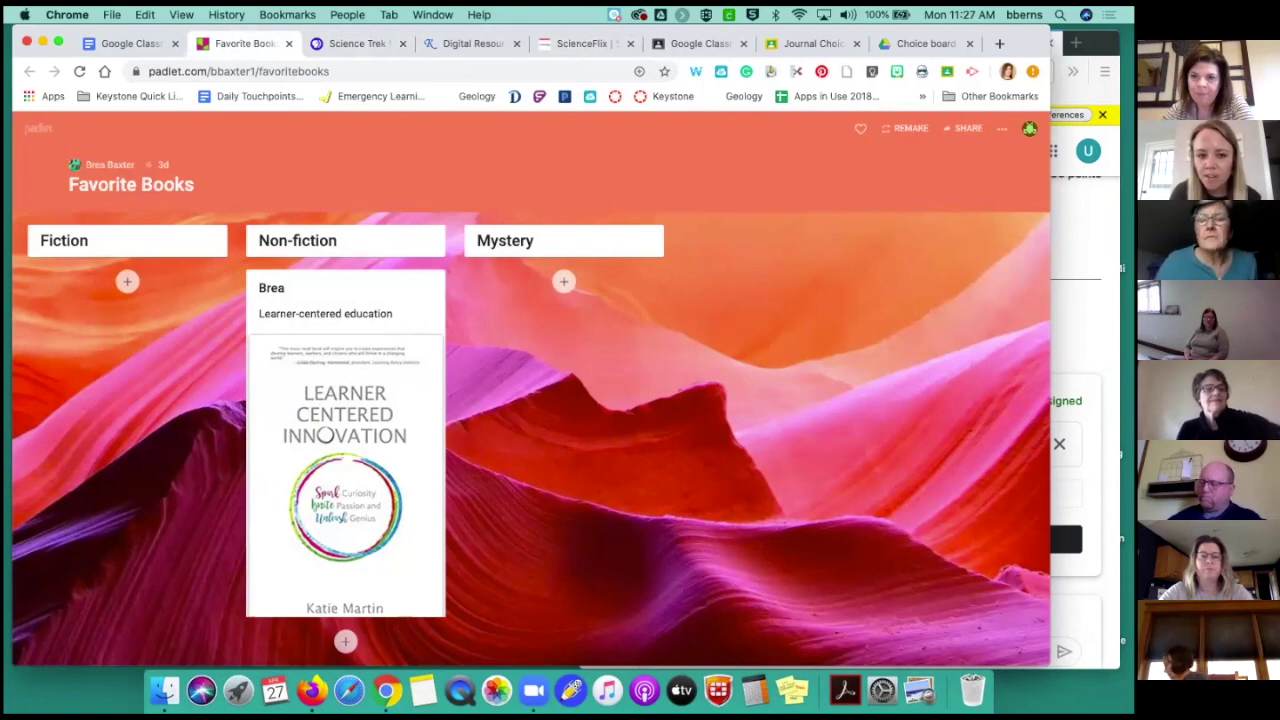
{"action": "left_click", "coordinate": [1001, 128]}
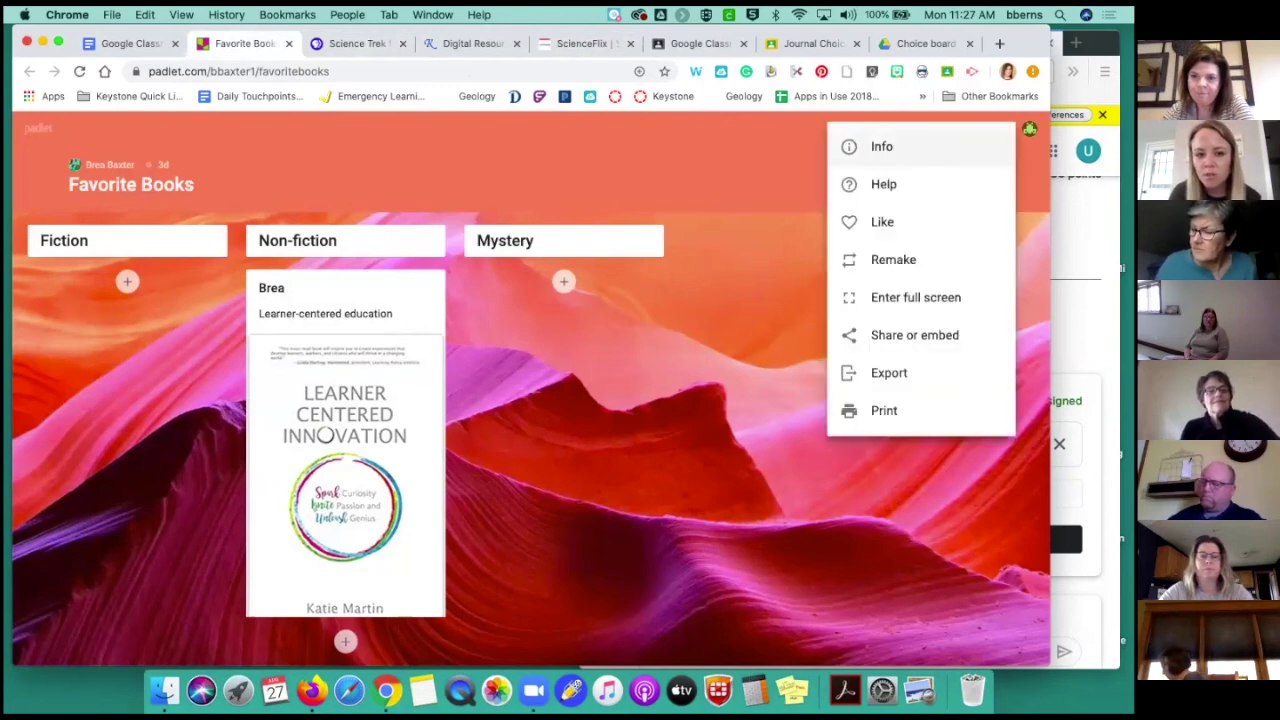
{"action": "left_click", "coordinate": [1001, 128]}
{"action": "left_click", "coordinate": [972, 130]}
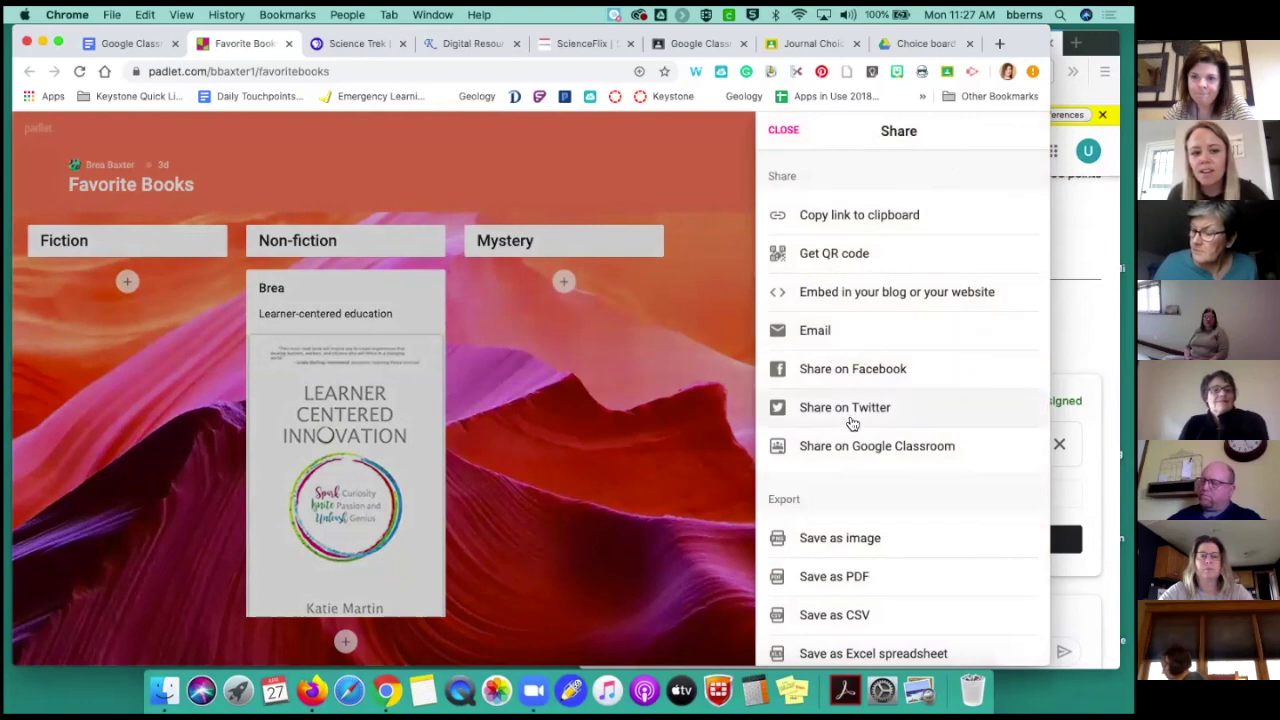
{"action": "left_click", "coordinate": [845, 451]}
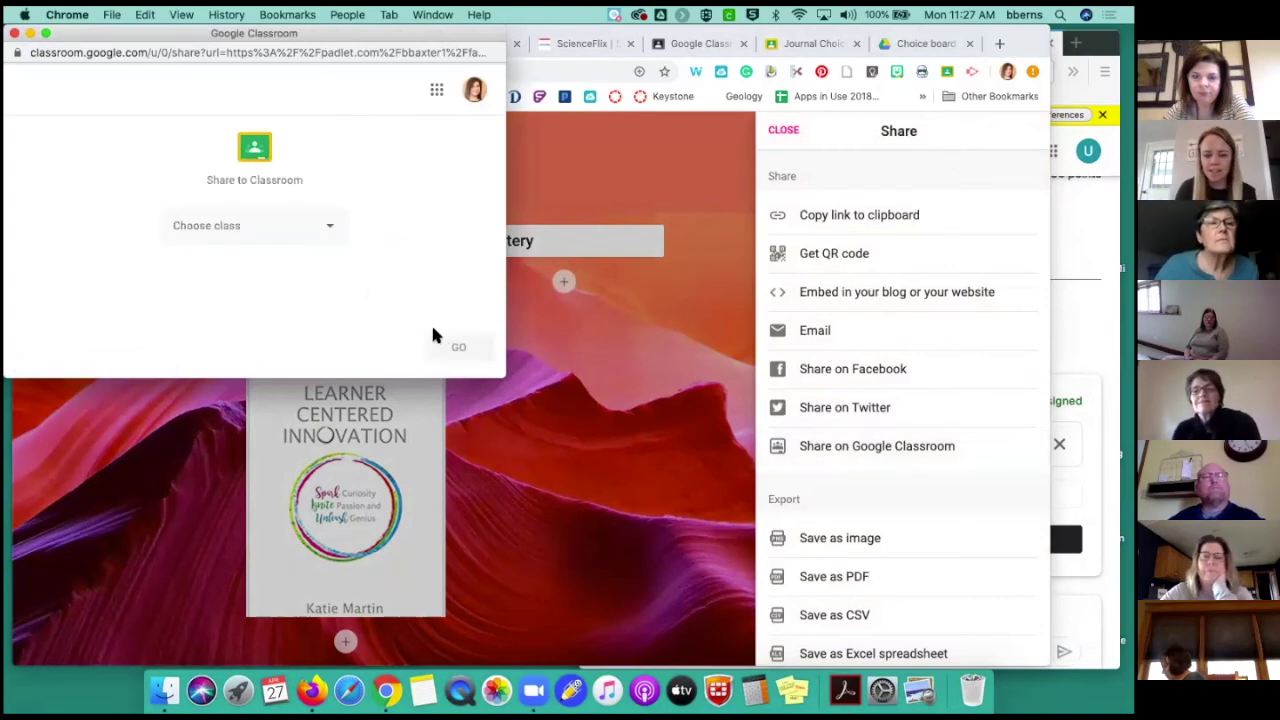
Post the board to Google Classroom PD as an announcement reading 'Add your thoughts'
{"action": "left_click", "coordinate": [329, 231]}
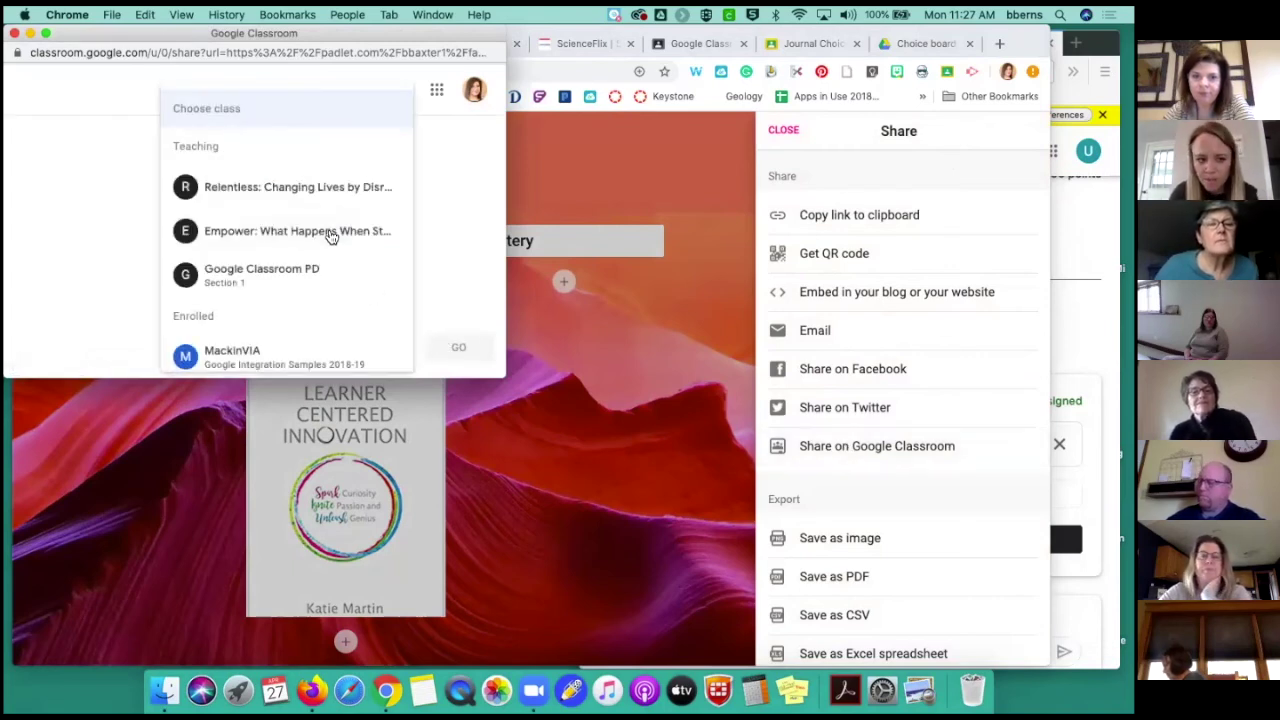
{"action": "left_click", "coordinate": [323, 283]}
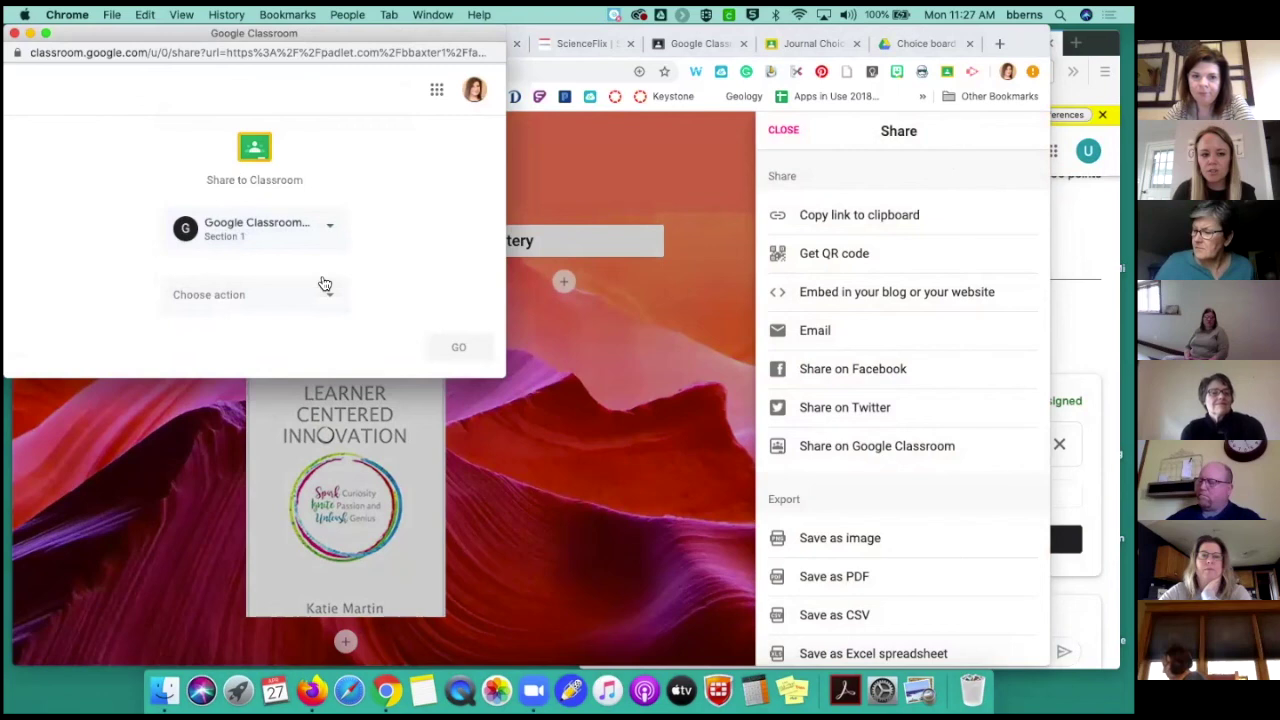
{"action": "left_click", "coordinate": [336, 296]}
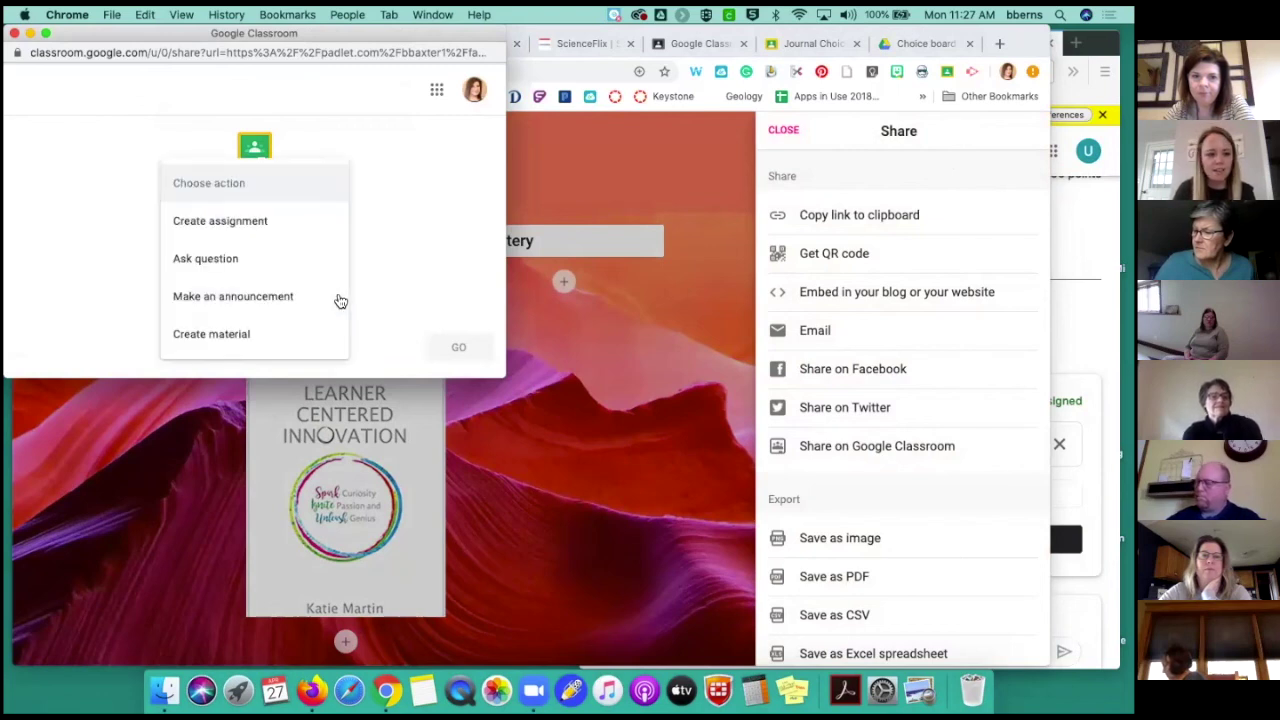
{"action": "left_click", "coordinate": [280, 292]}
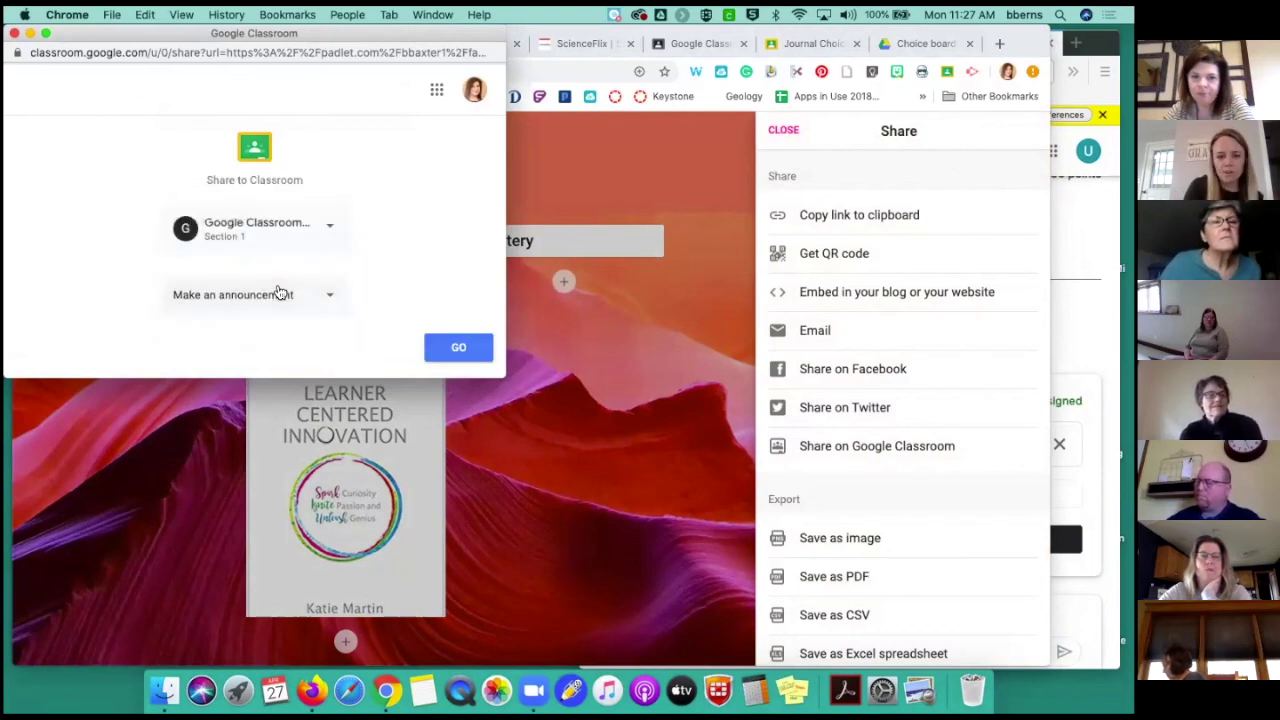
{"action": "left_click", "coordinate": [456, 350]}
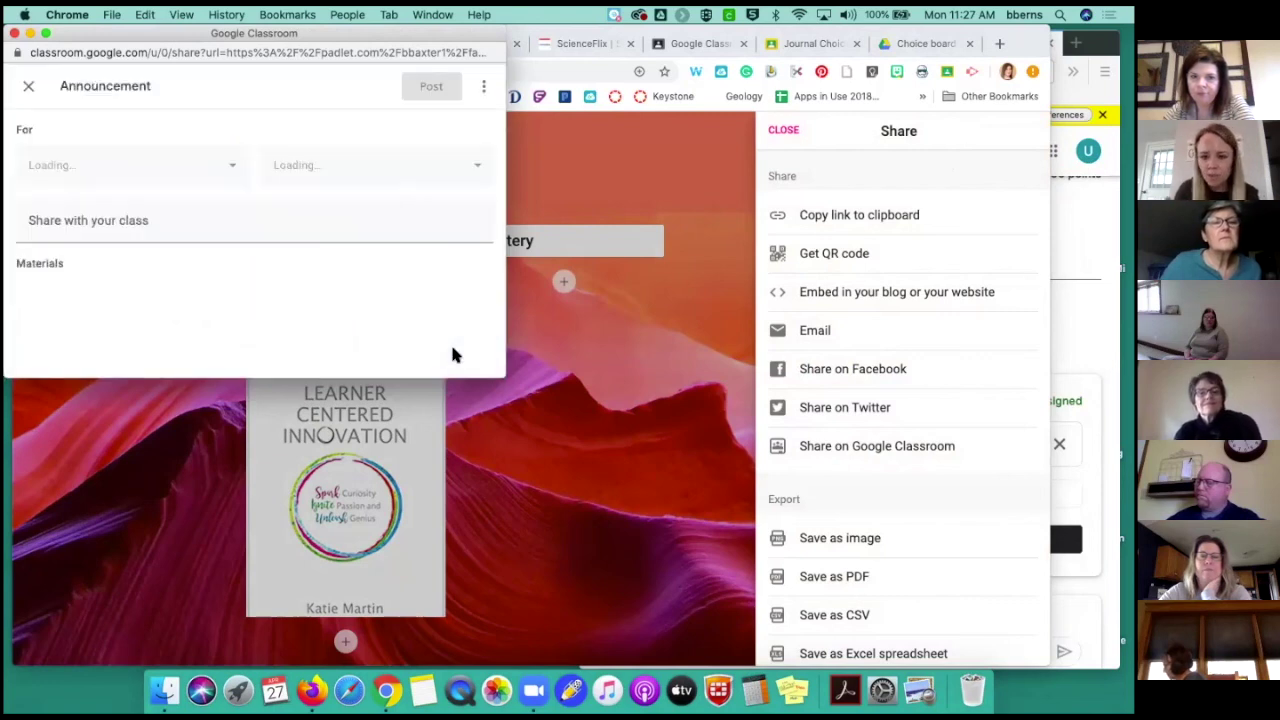
{"action": "type", "text": "Add your thoughts"}
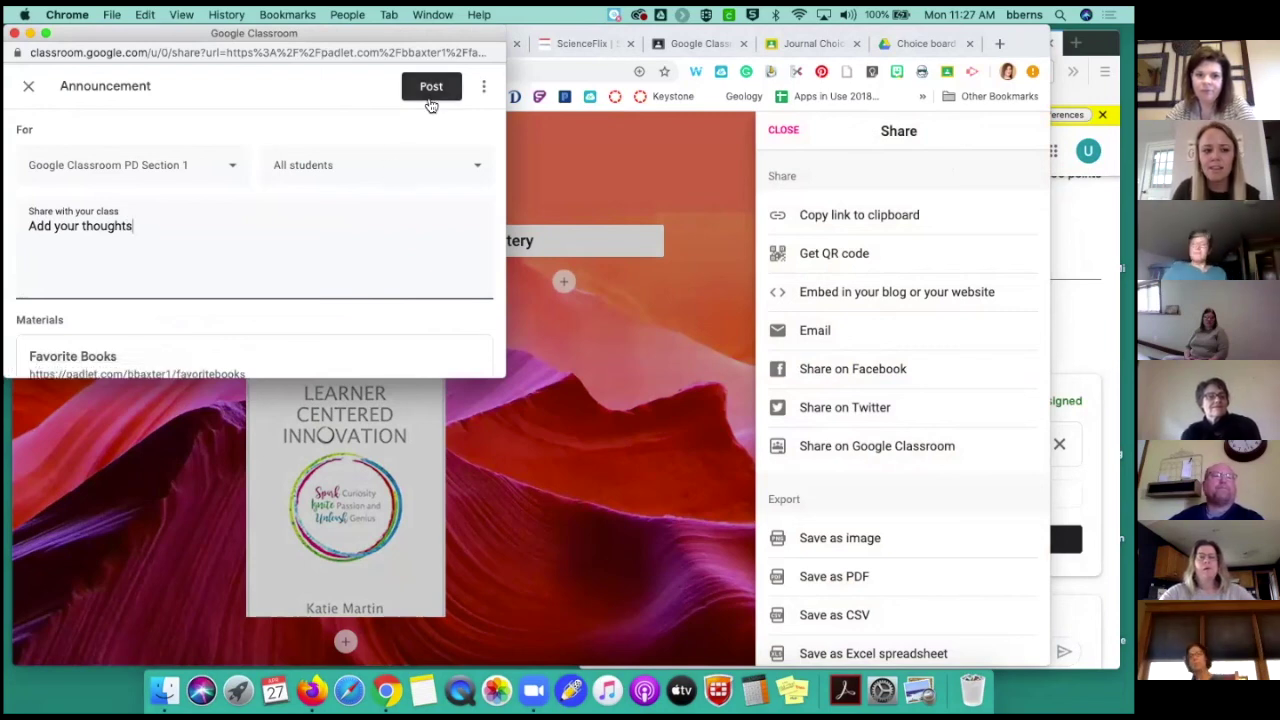
{"action": "left_click", "coordinate": [432, 88]}
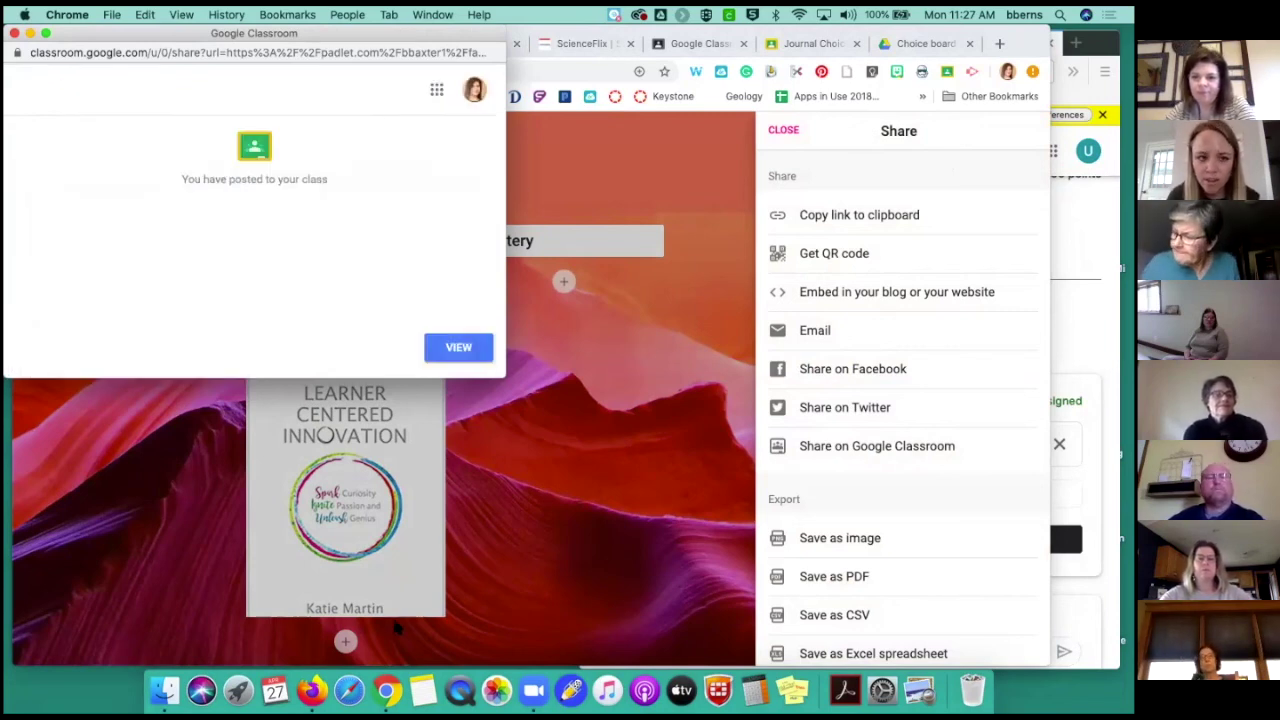
{"action": "left_click", "coordinate": [13, 33]}
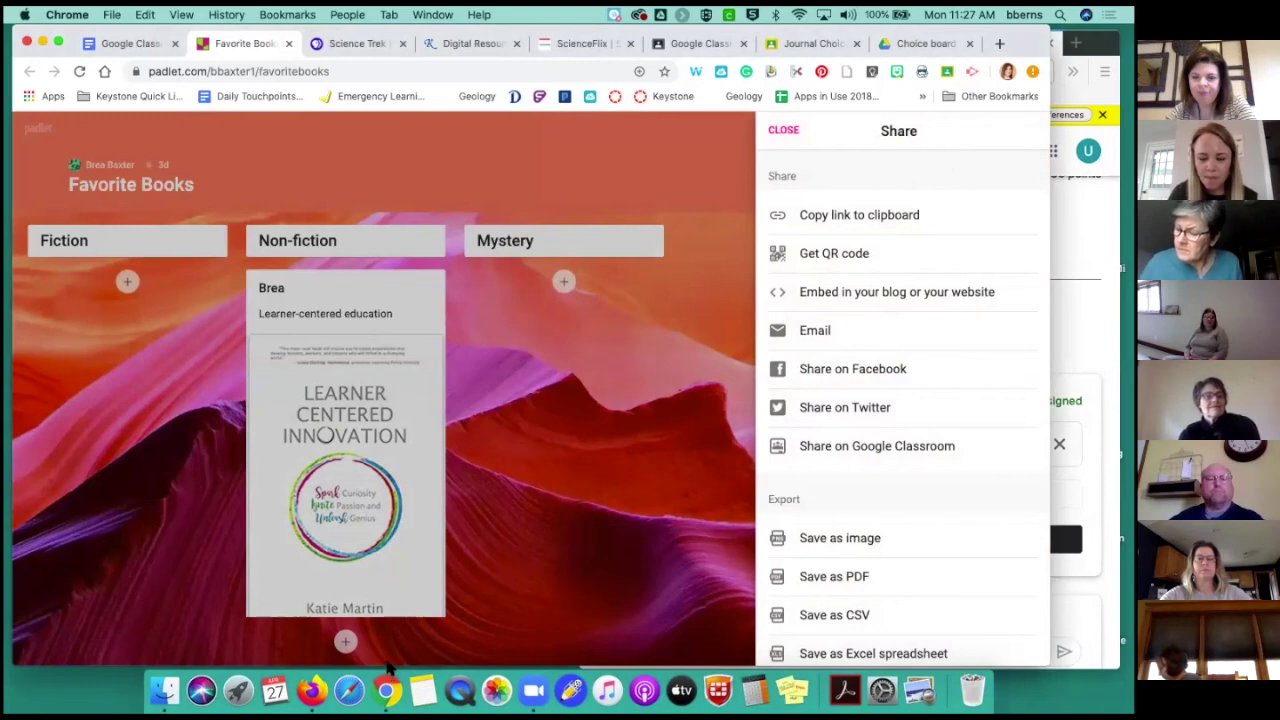
Launch BookFlix from the Keystone AEA digital resources page
{"action": "left_click", "coordinate": [783, 131]}
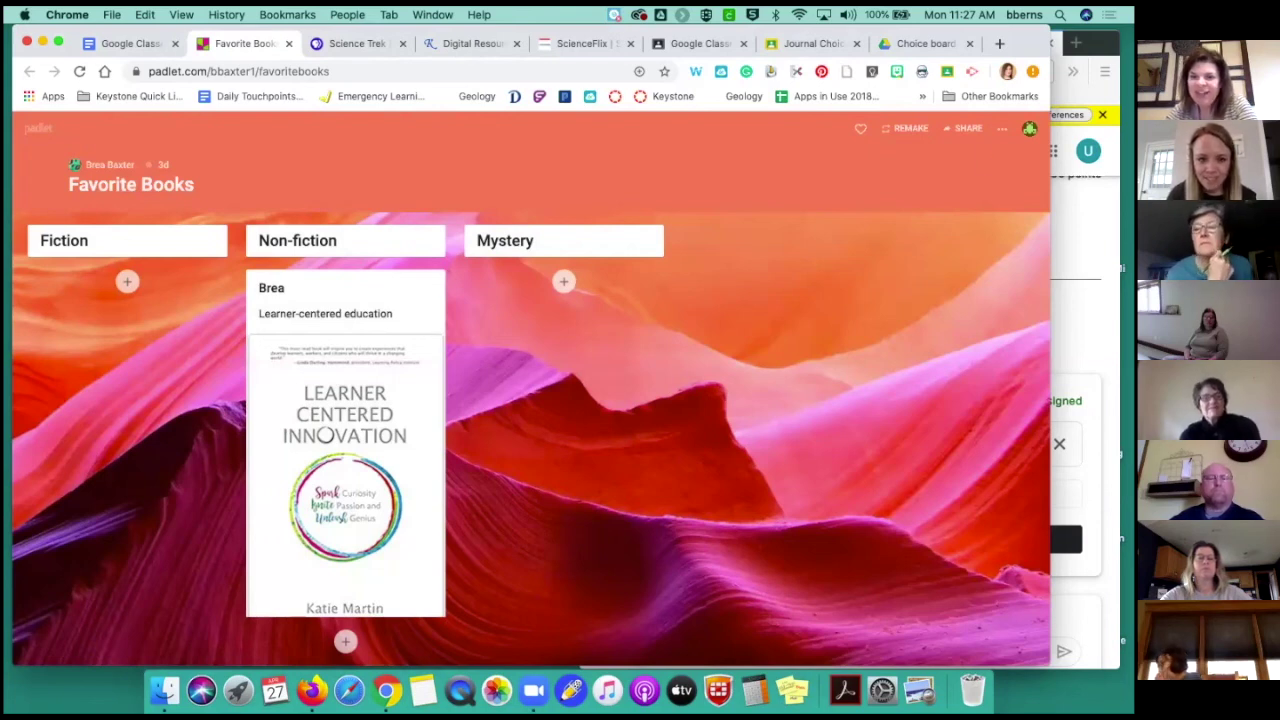
{"action": "left_click", "coordinate": [452, 45]}
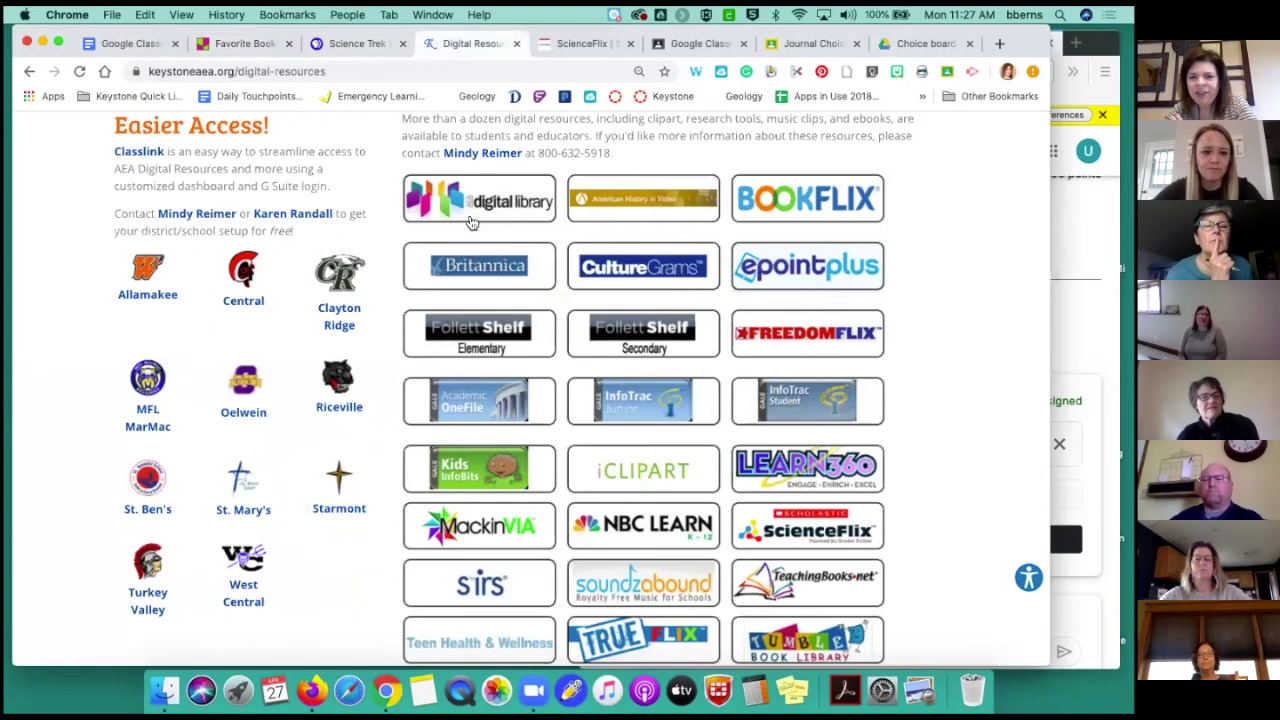
{"action": "left_click", "coordinate": [797, 205]}
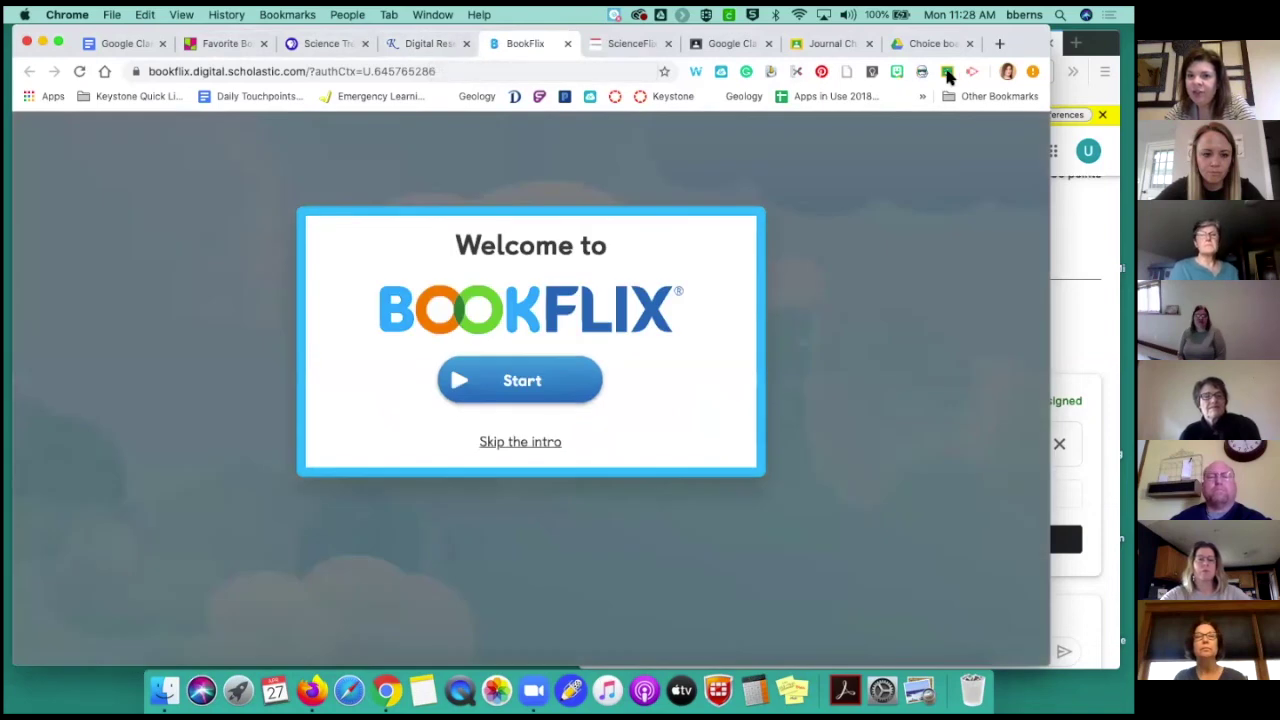
{"action": "left_click", "coordinate": [528, 384]}
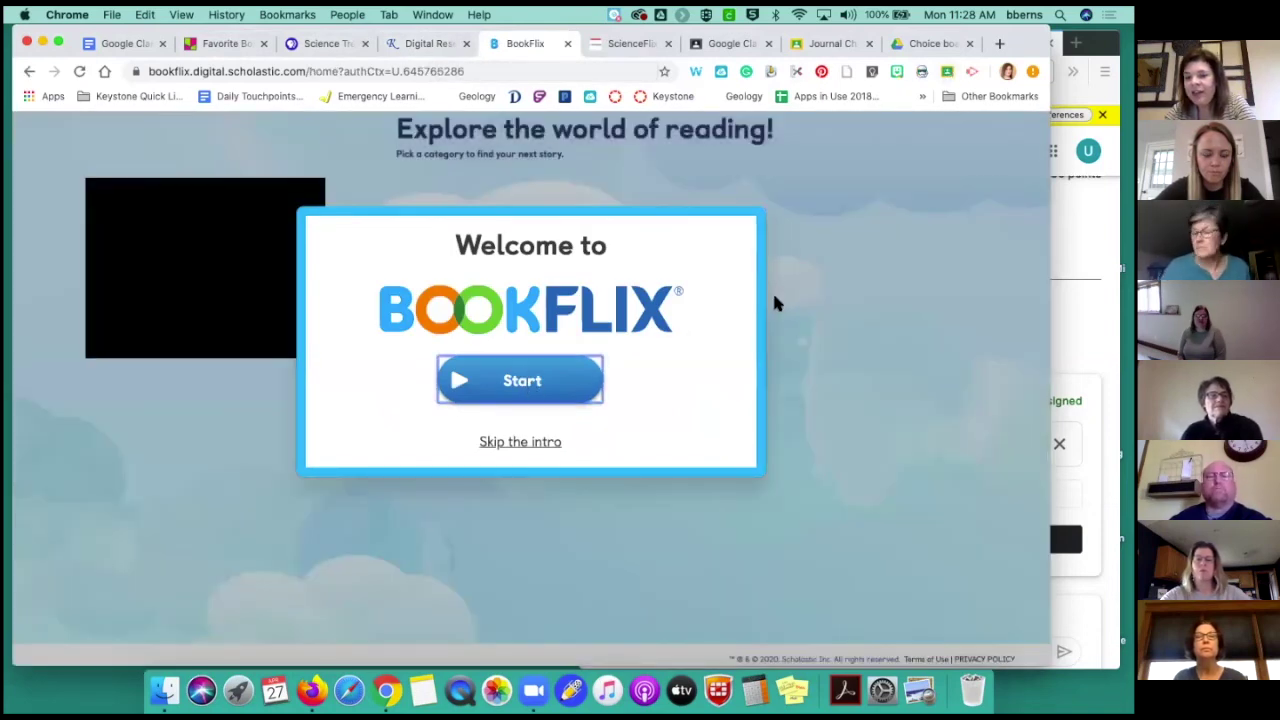
Skip the intro and open Chicka Chicka 1 2 3 under ABCs and 123s
{"action": "left_click", "coordinate": [543, 444]}
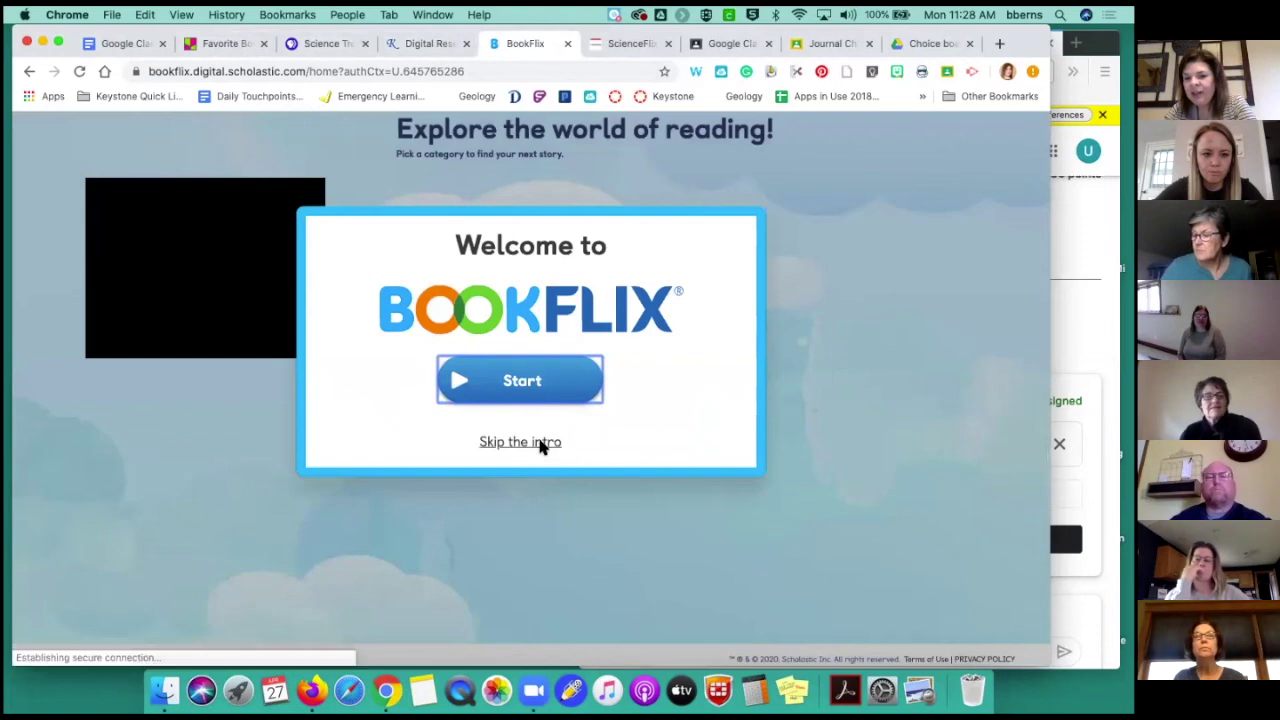
{"action": "left_click", "coordinate": [447, 330]}
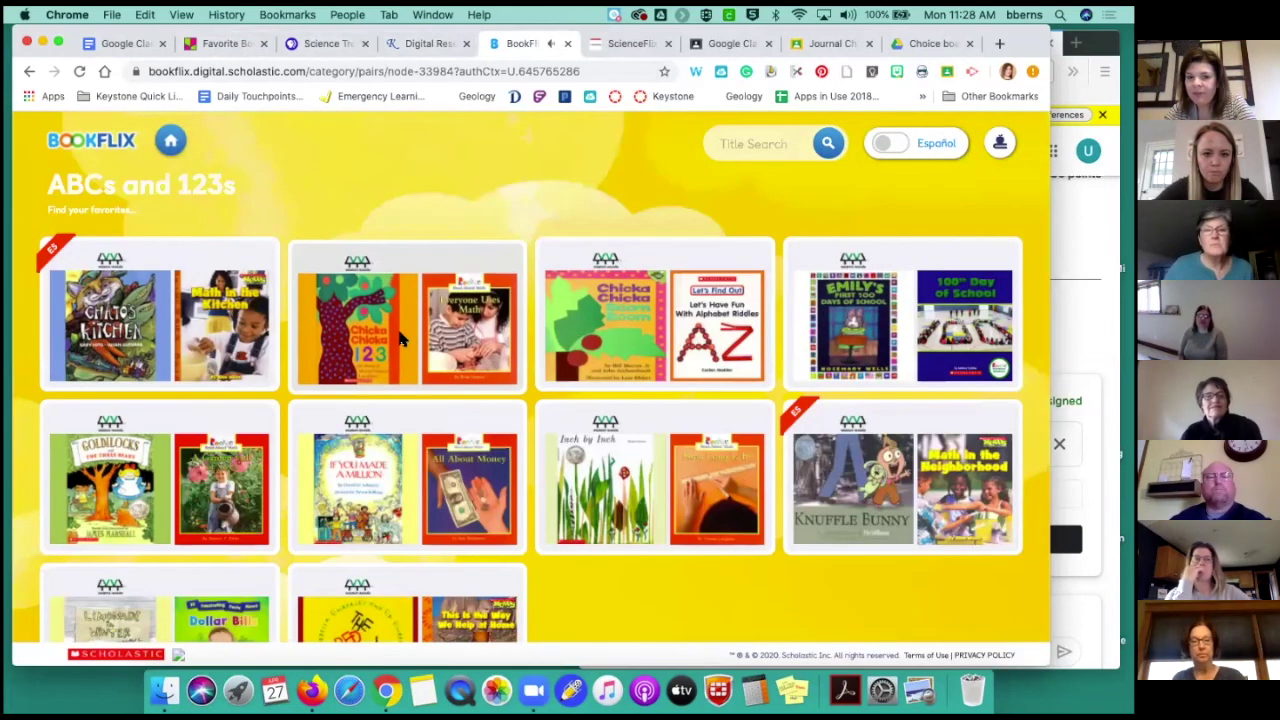
{"action": "left_click", "coordinate": [400, 340]}
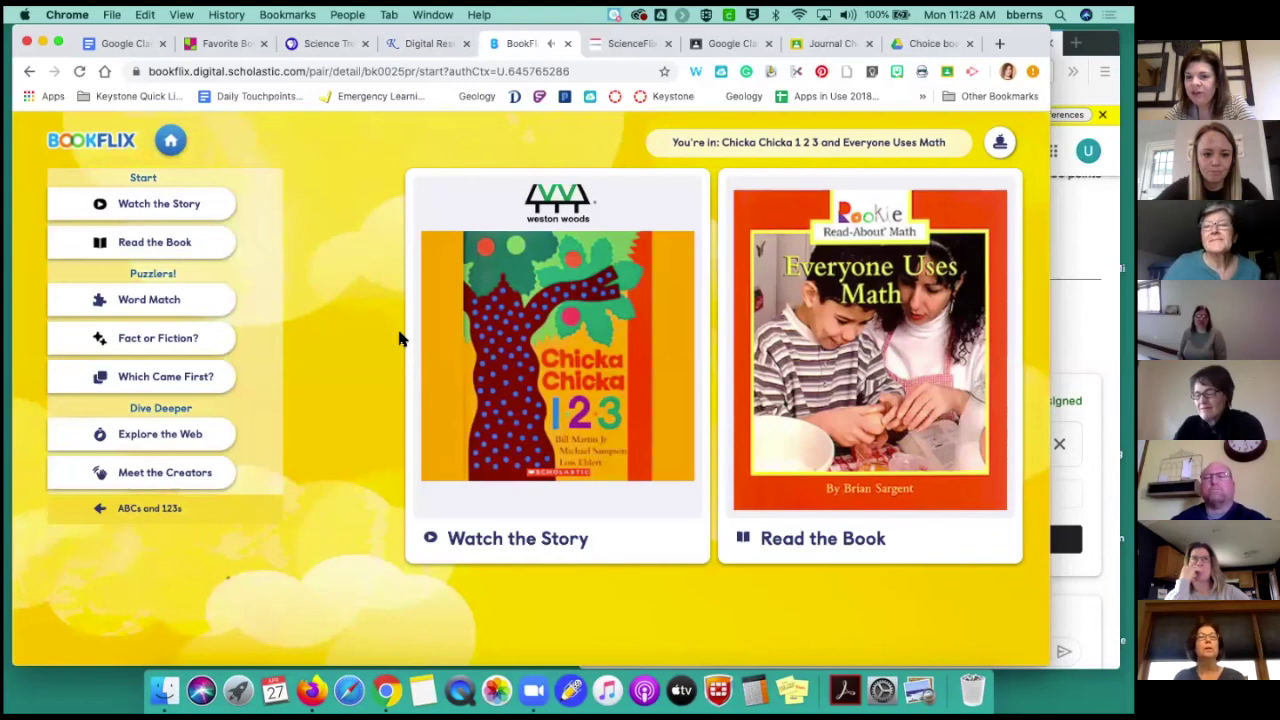
{"action": "left_click", "coordinate": [946, 72]}
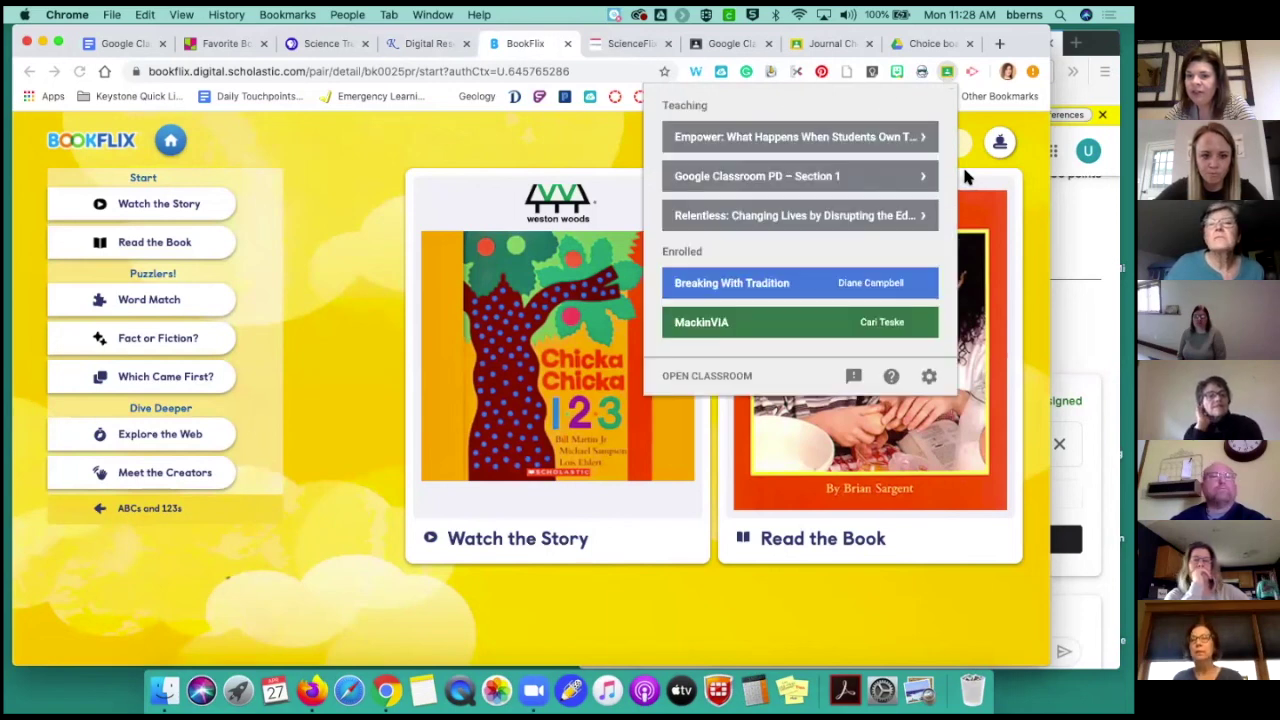
{"action": "left_click", "coordinate": [876, 190]}
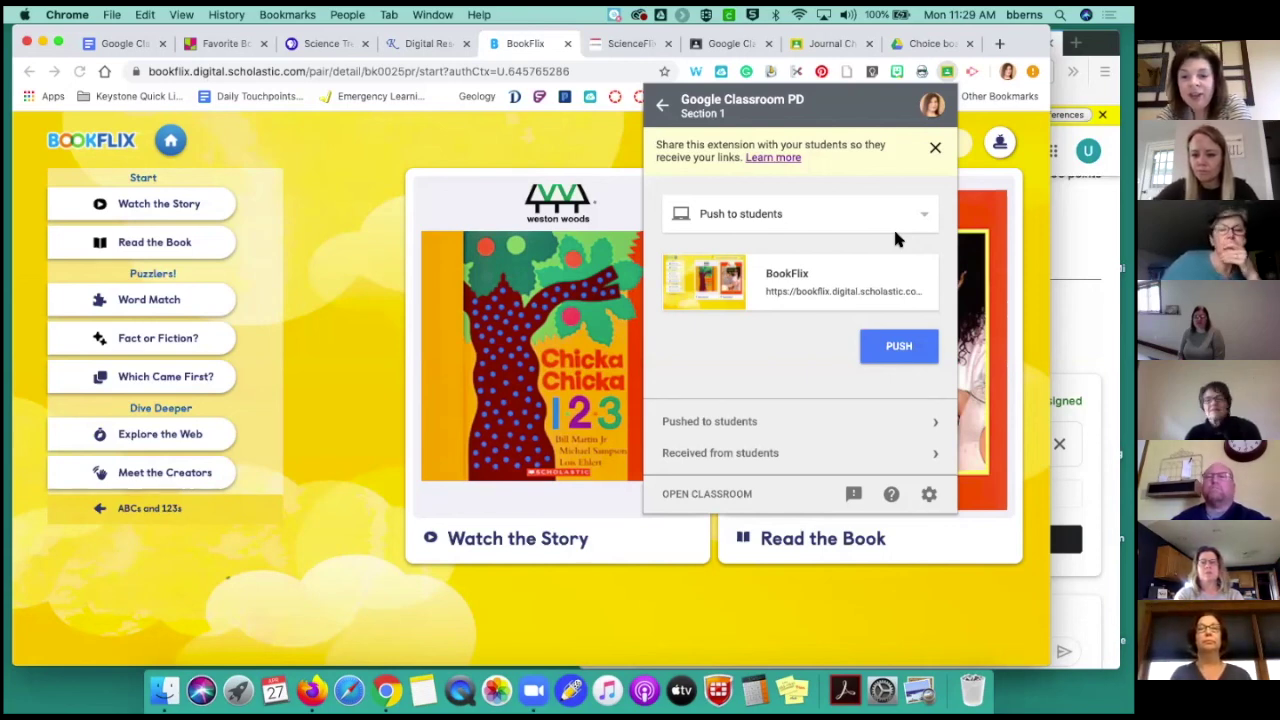
{"action": "left_click", "coordinate": [923, 219]}
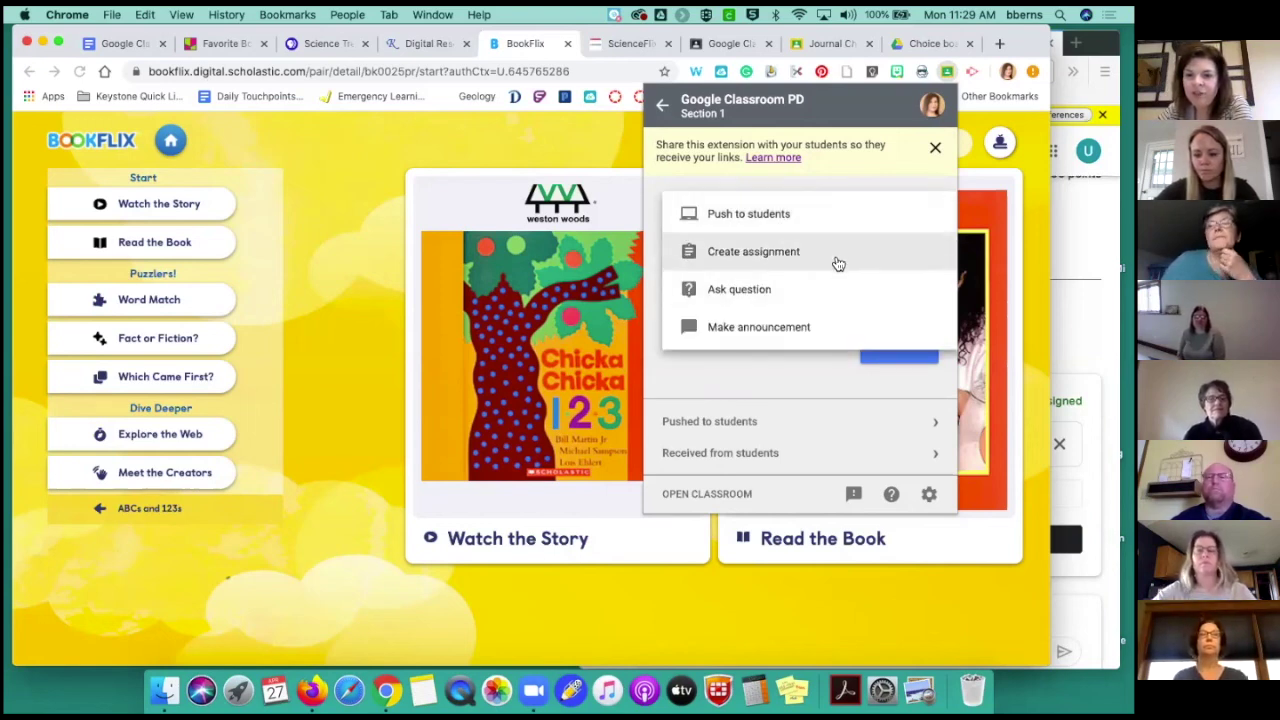
{"action": "left_click", "coordinate": [838, 263]}
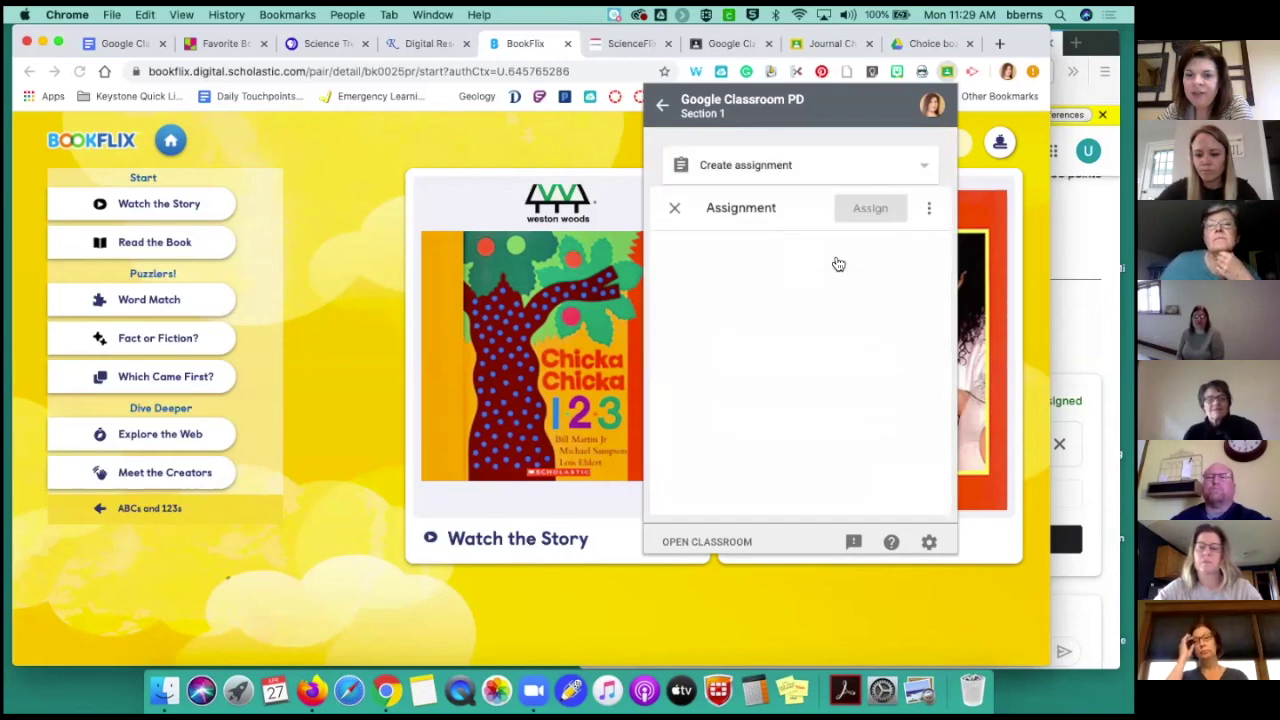
{"action": "scroll", "coordinate": [838, 345], "scroll_direction": "down", "scroll_amount": 4}
{"action": "scroll", "coordinate": [838, 367], "scroll_direction": "down", "scroll_amount": 2}
{"action": "scroll", "coordinate": [838, 367], "scroll_direction": "up", "scroll_amount": 6}
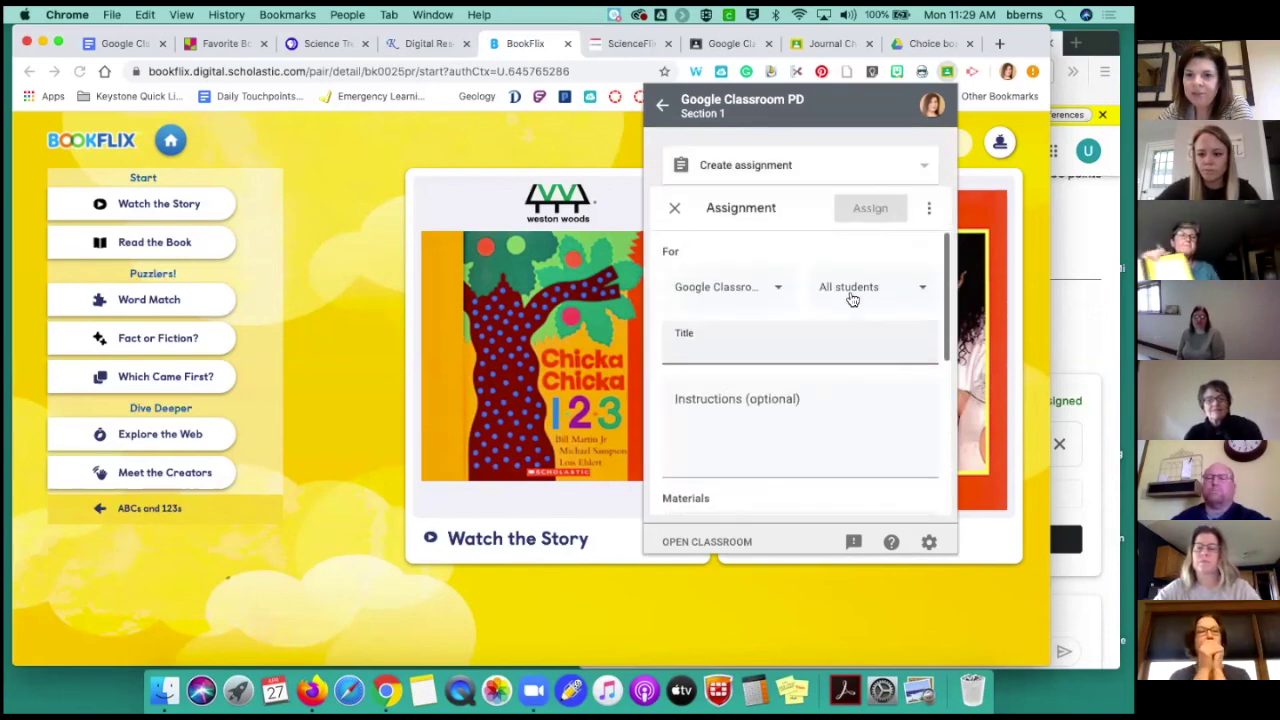
{"action": "left_click", "coordinate": [674, 207]}
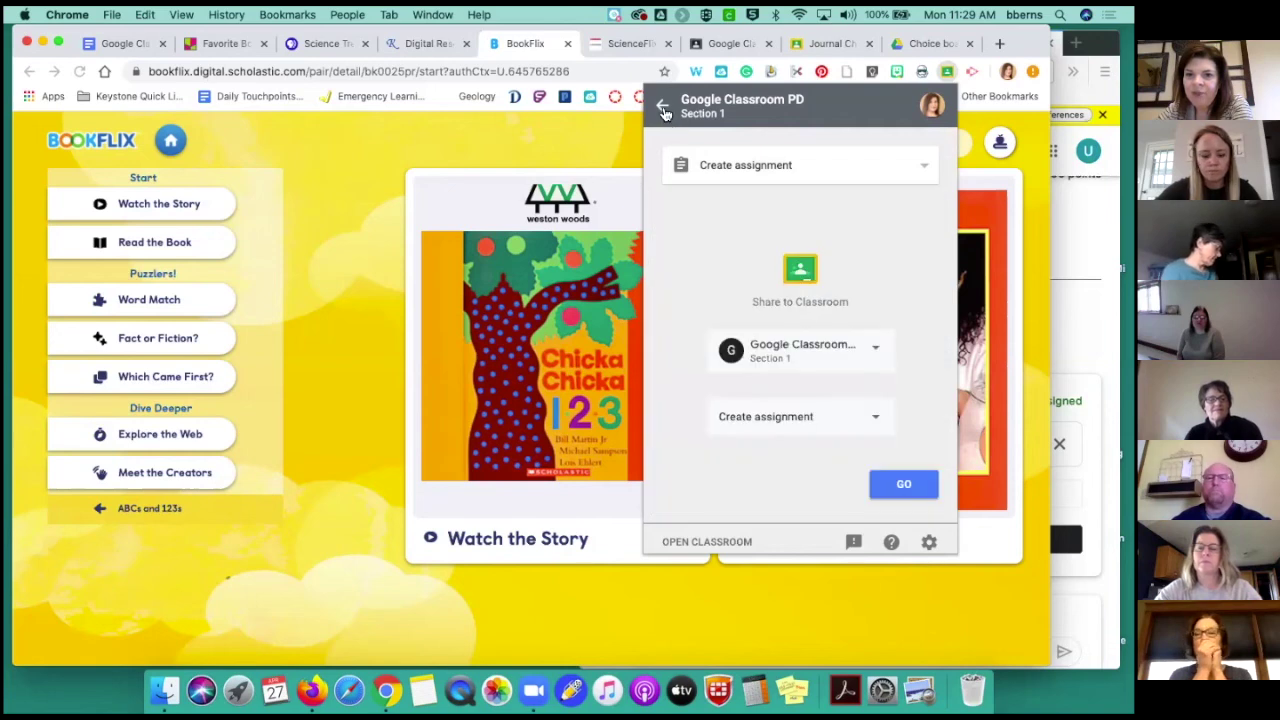
{"action": "left_click", "coordinate": [662, 108]}
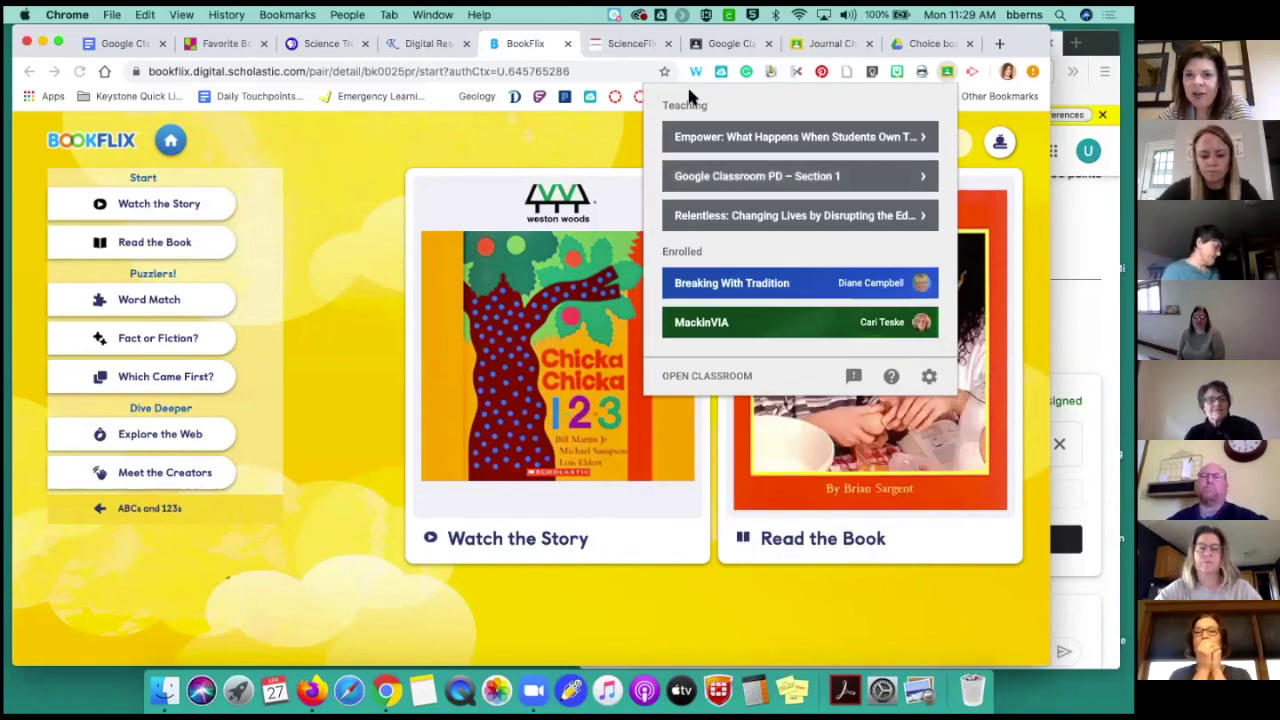
{"action": "left_click", "coordinate": [537, 152]}
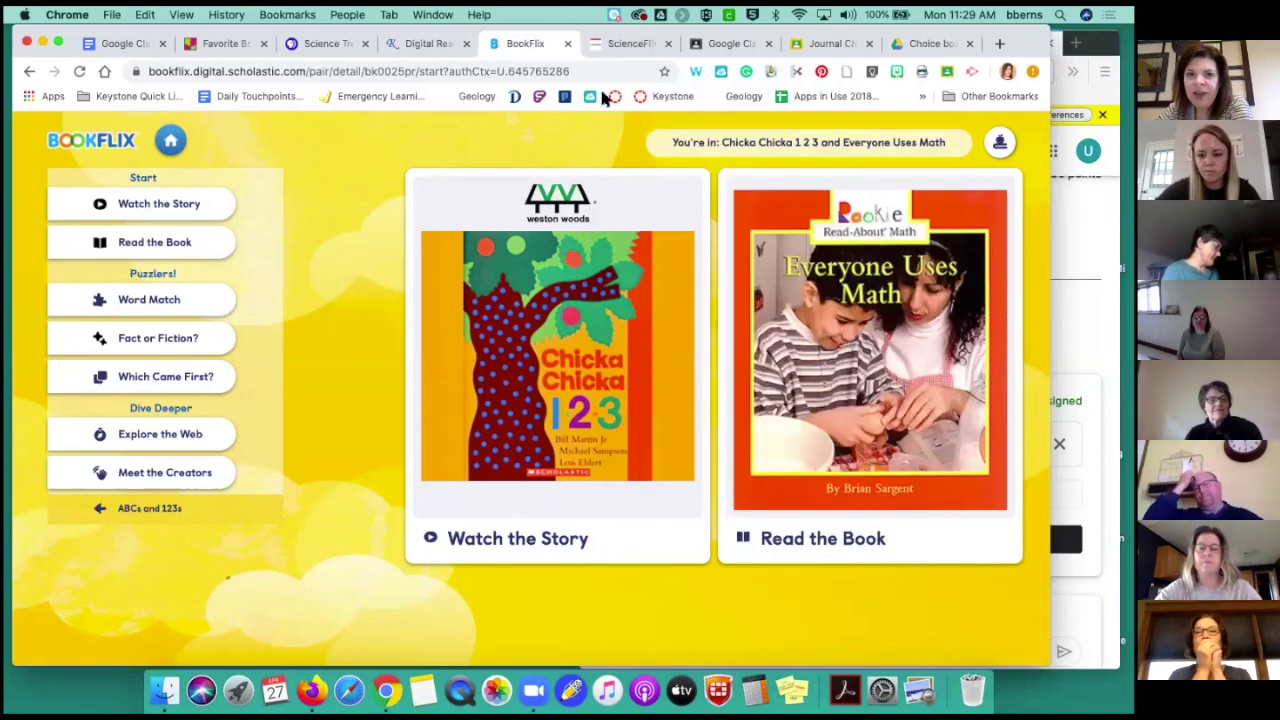
Check the Journal Choice doc, student assignment and PD grades, then open a new tab
{"action": "left_click", "coordinate": [832, 44]}
{"action": "left_click", "coordinate": [1085, 225]}
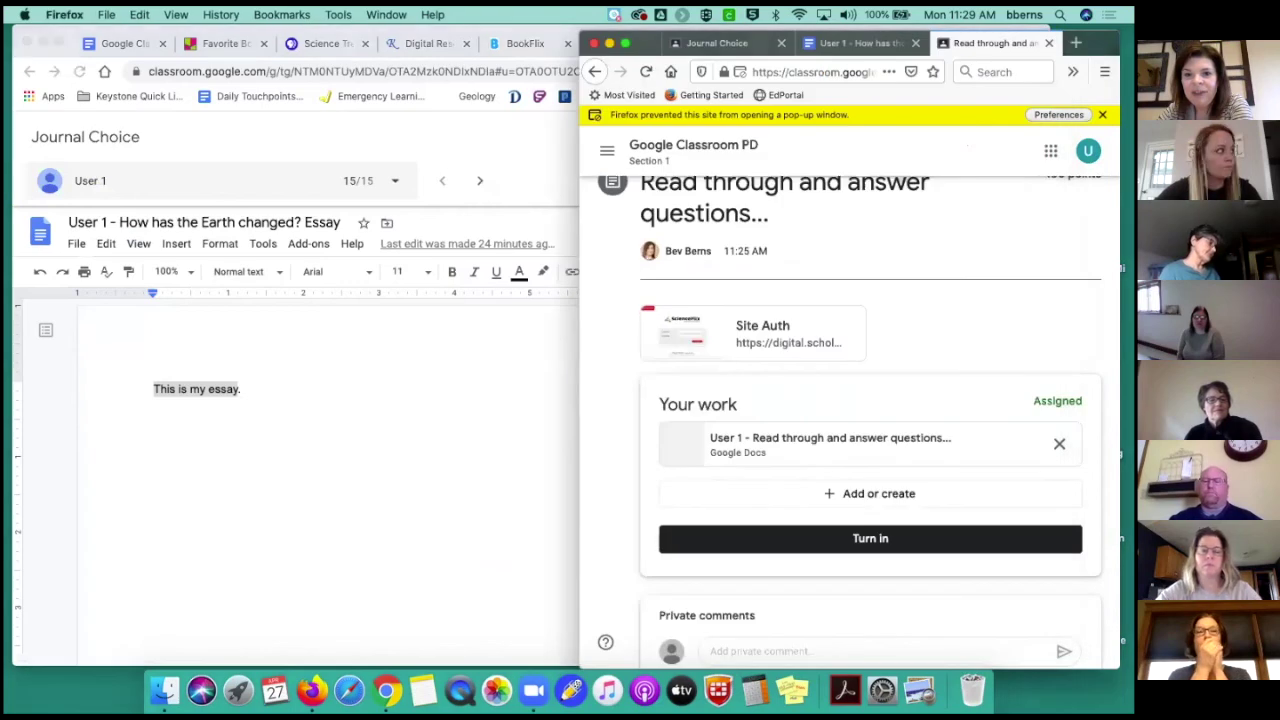
{"action": "left_click", "coordinate": [403, 371]}
{"action": "left_click", "coordinate": [702, 46]}
{"action": "left_click", "coordinate": [1082, 330]}
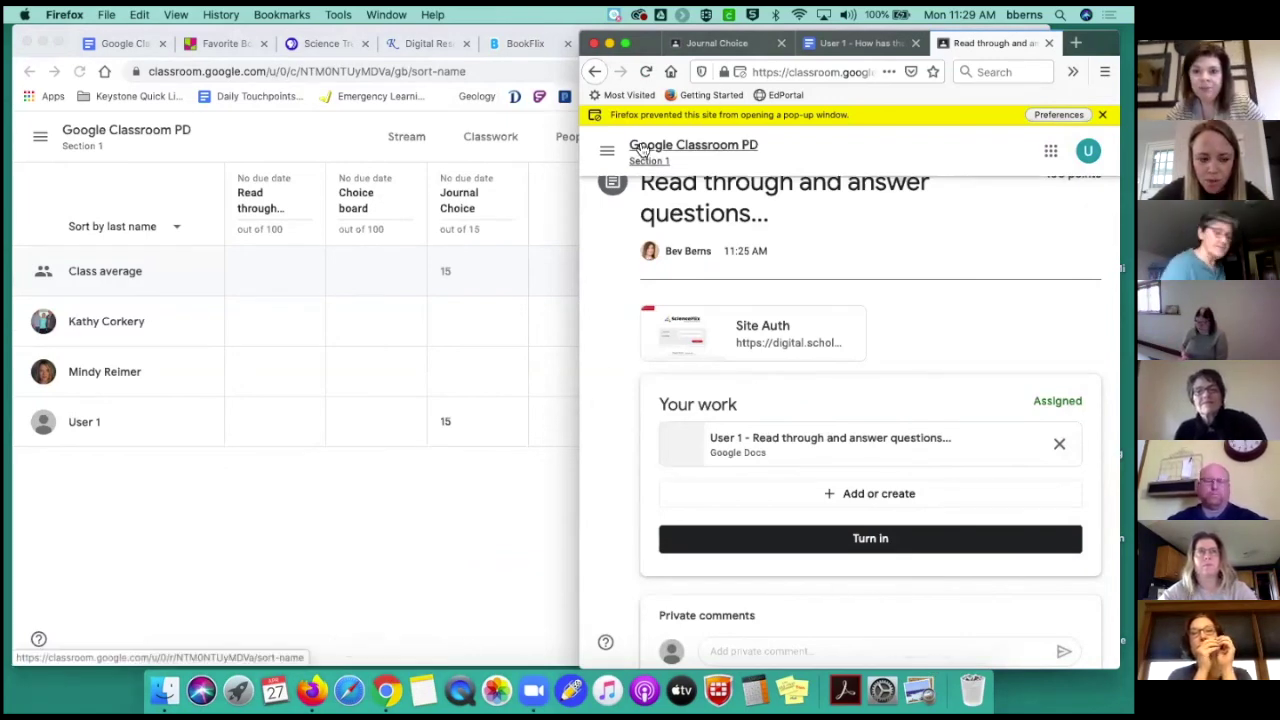
{"action": "left_click", "coordinate": [498, 93]}
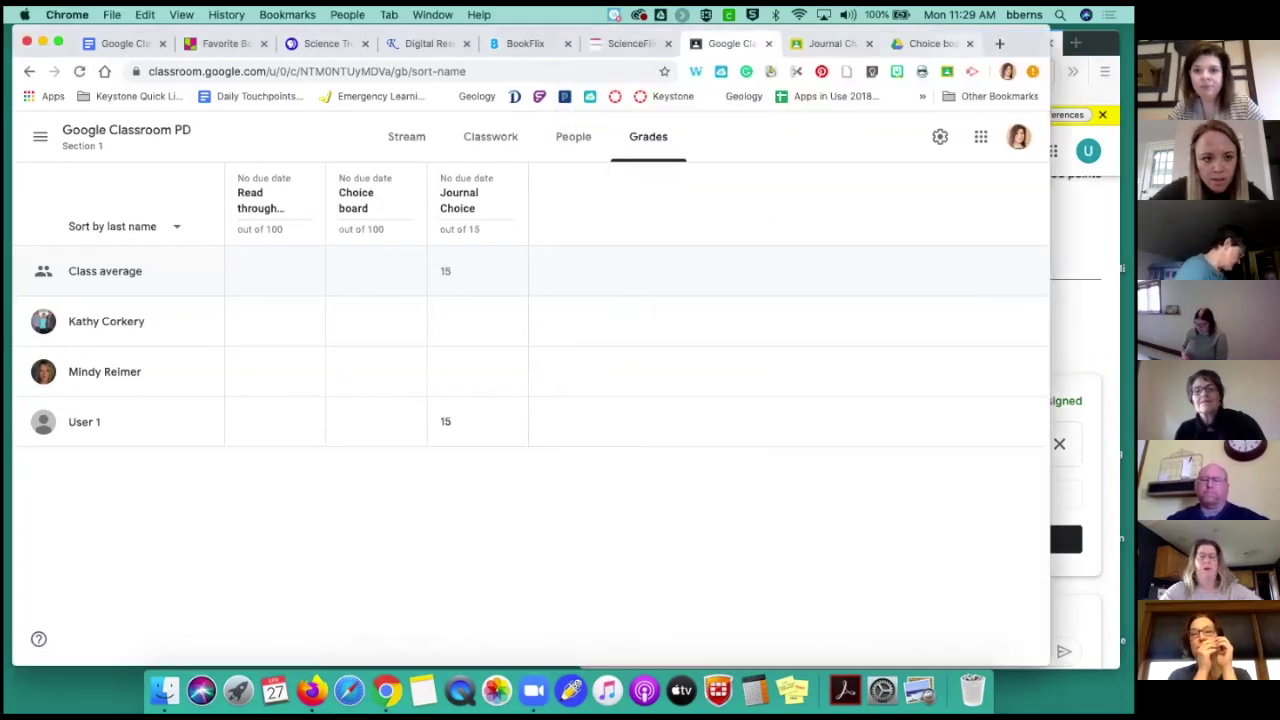
{"action": "key", "text": "super+t"}
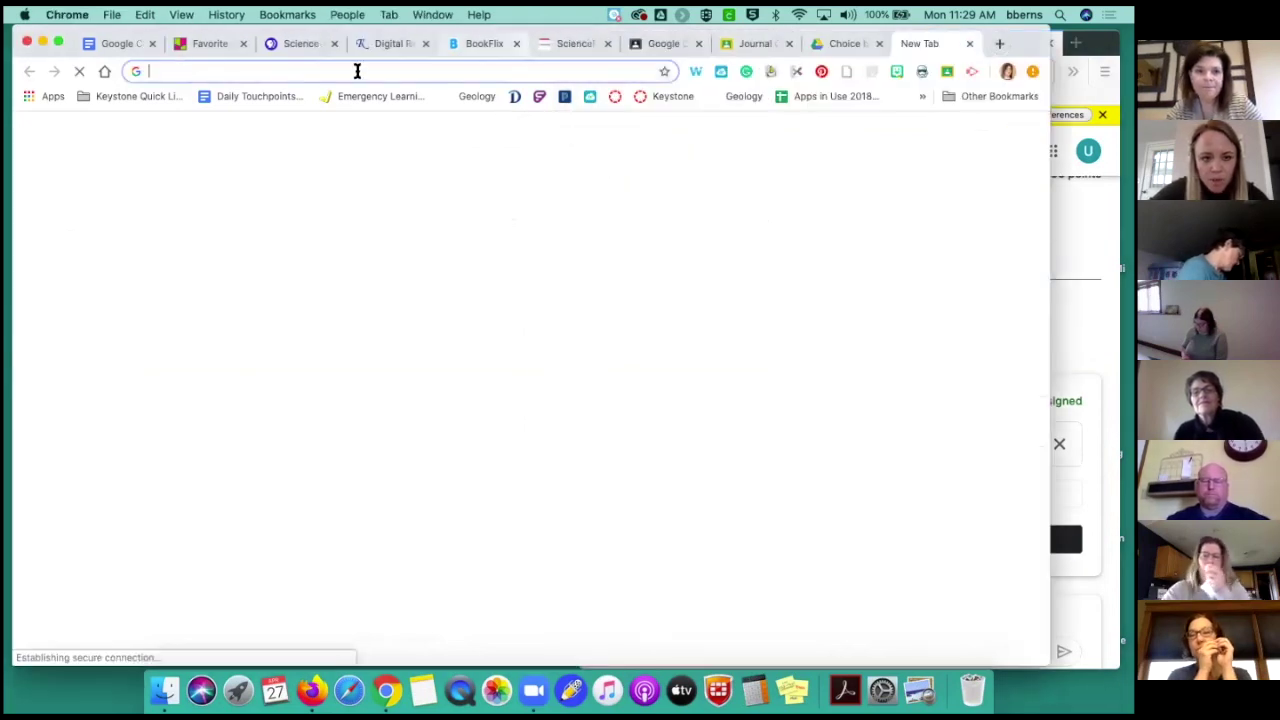
Go to keystoneaea.org and reach Technology in the Classroom via Educators > School Technology
{"action": "left_click", "coordinate": [104, 75]}
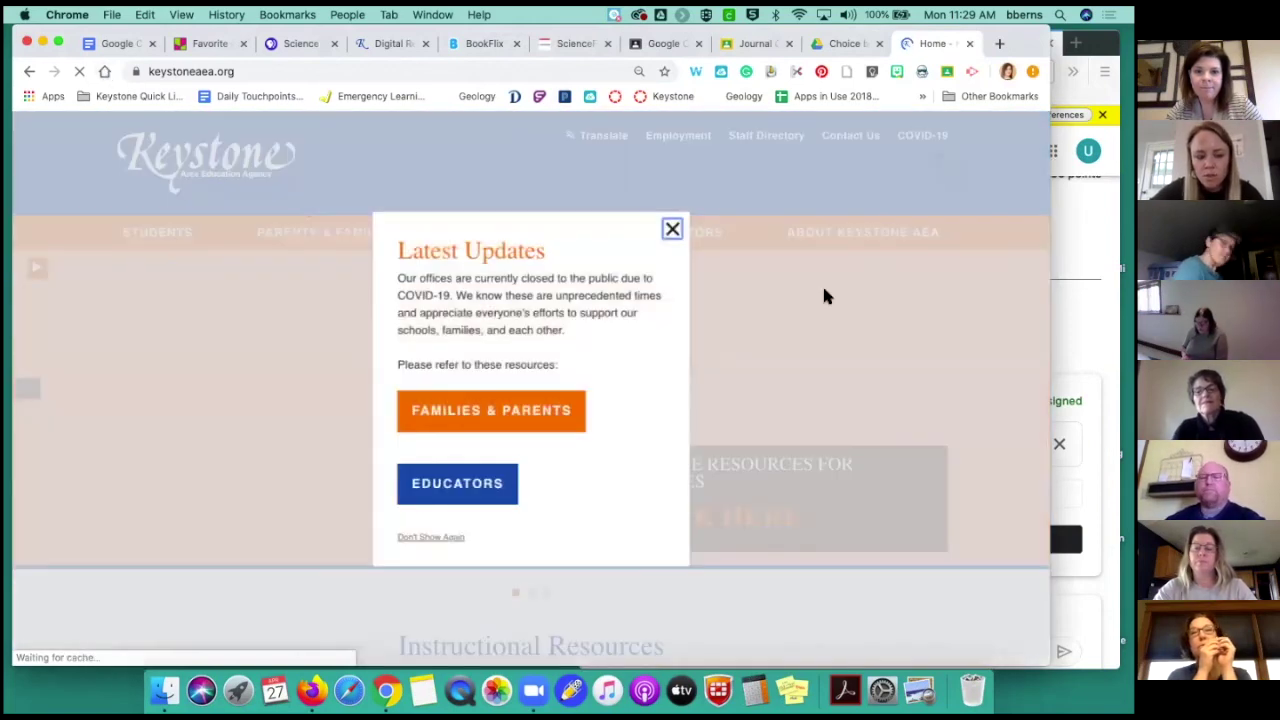
{"action": "left_click", "coordinate": [671, 232]}
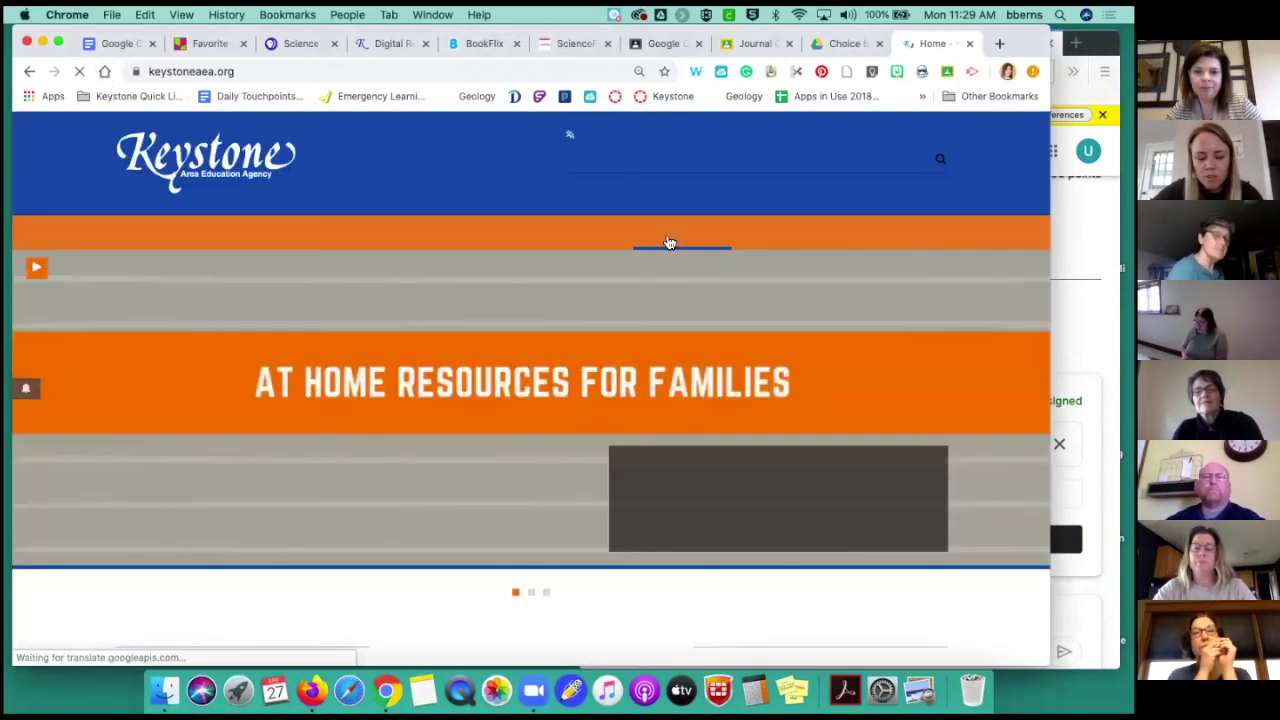
{"action": "mouse_move", "coordinate": [527, 236]}
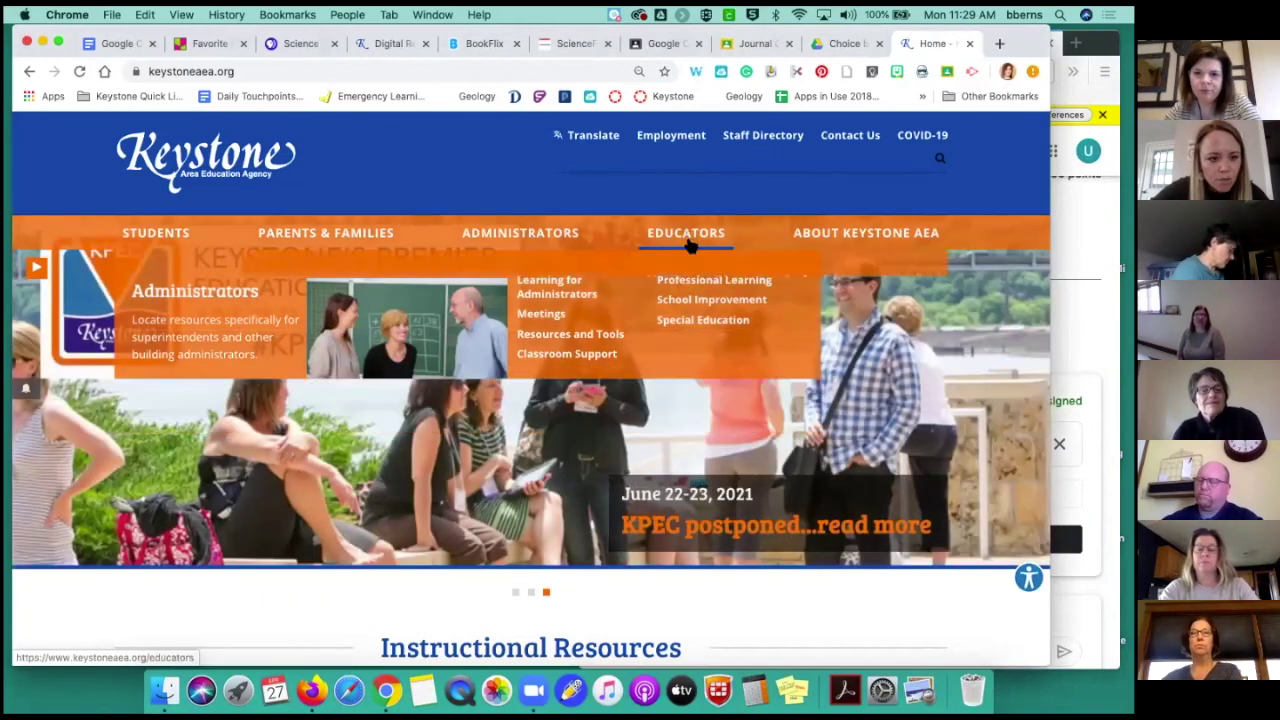
{"action": "mouse_move", "coordinate": [686, 236]}
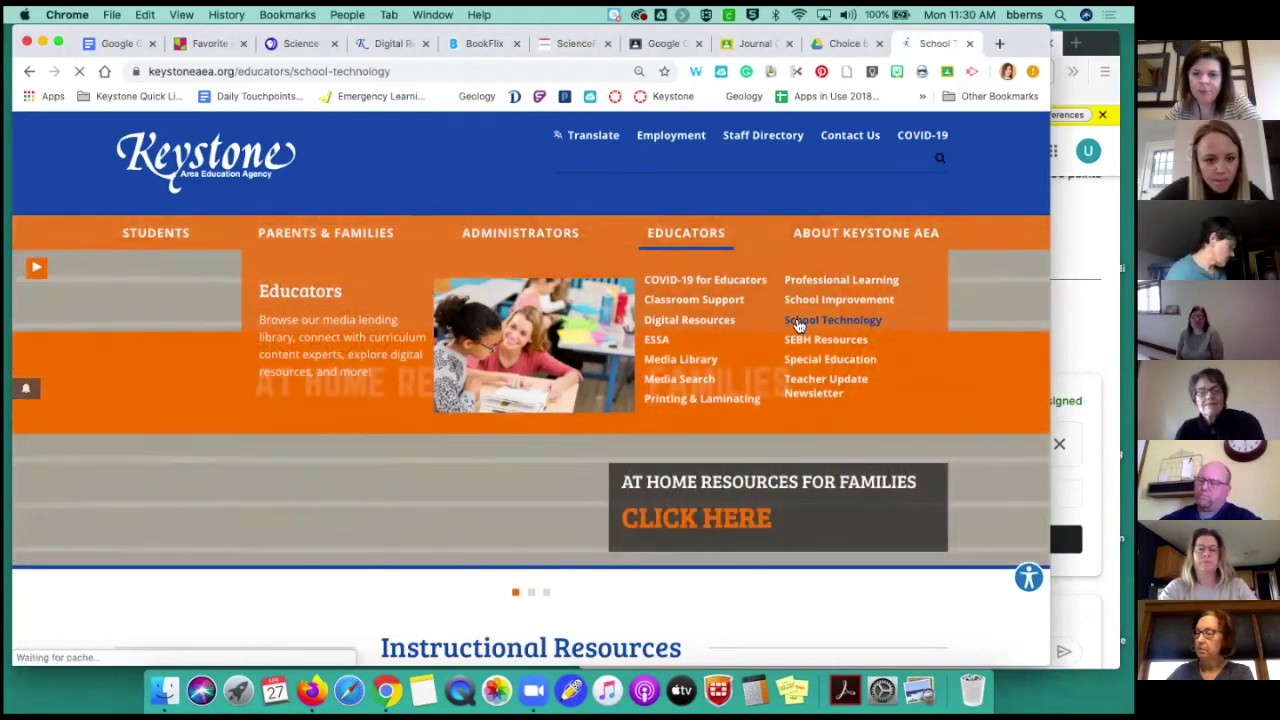
{"action": "scroll", "coordinate": [794, 320], "scroll_direction": "down", "scroll_amount": 2}
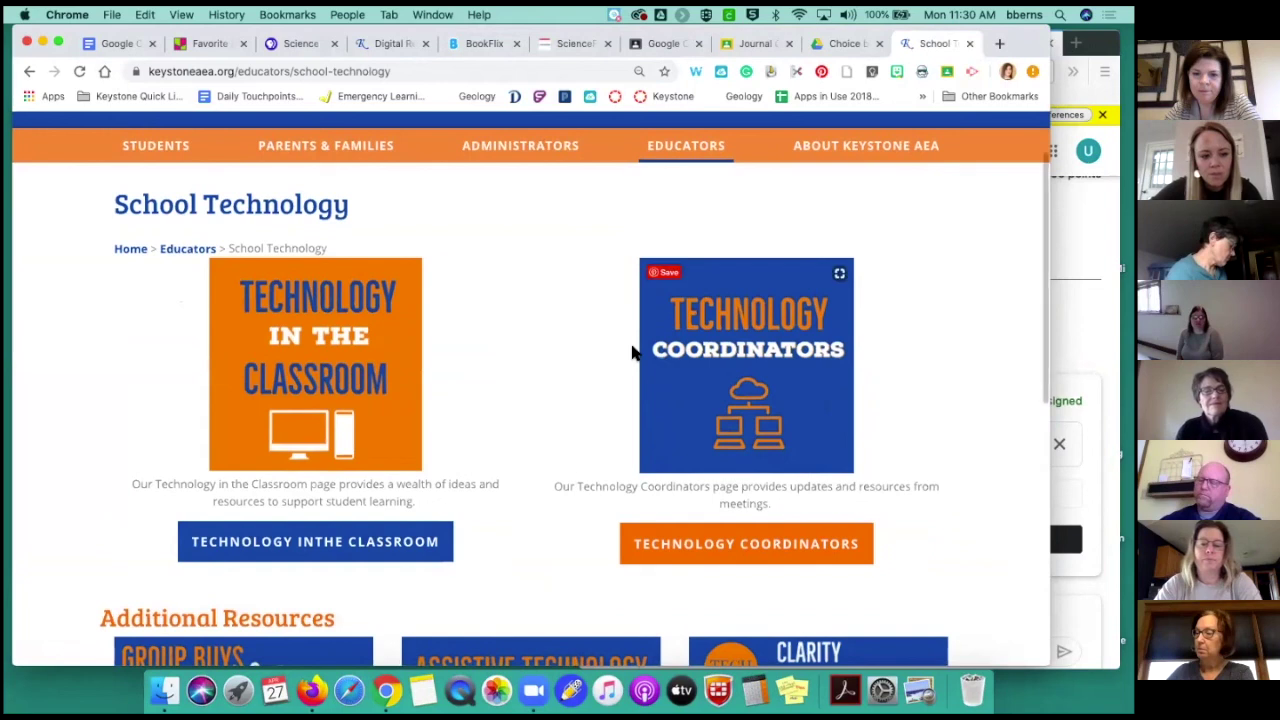
{"action": "left_click", "coordinate": [338, 543]}
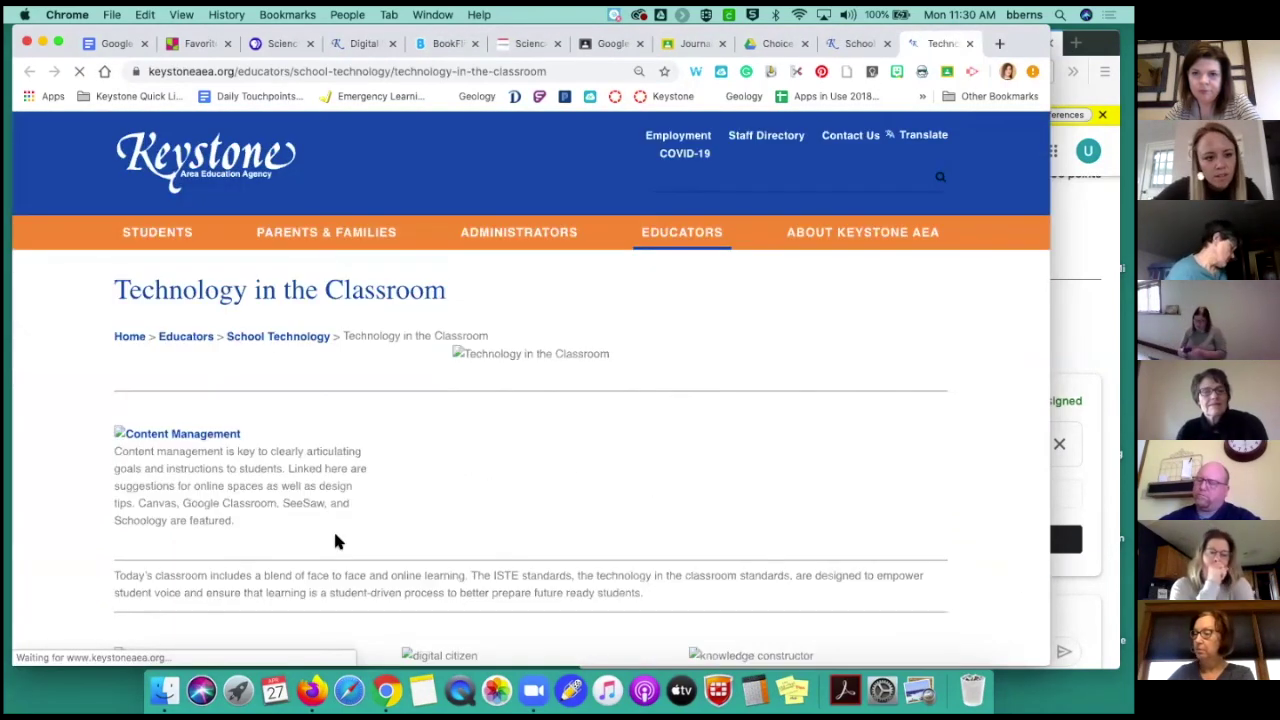
{"action": "scroll", "coordinate": [335, 541], "scroll_direction": "down", "scroll_amount": 2}
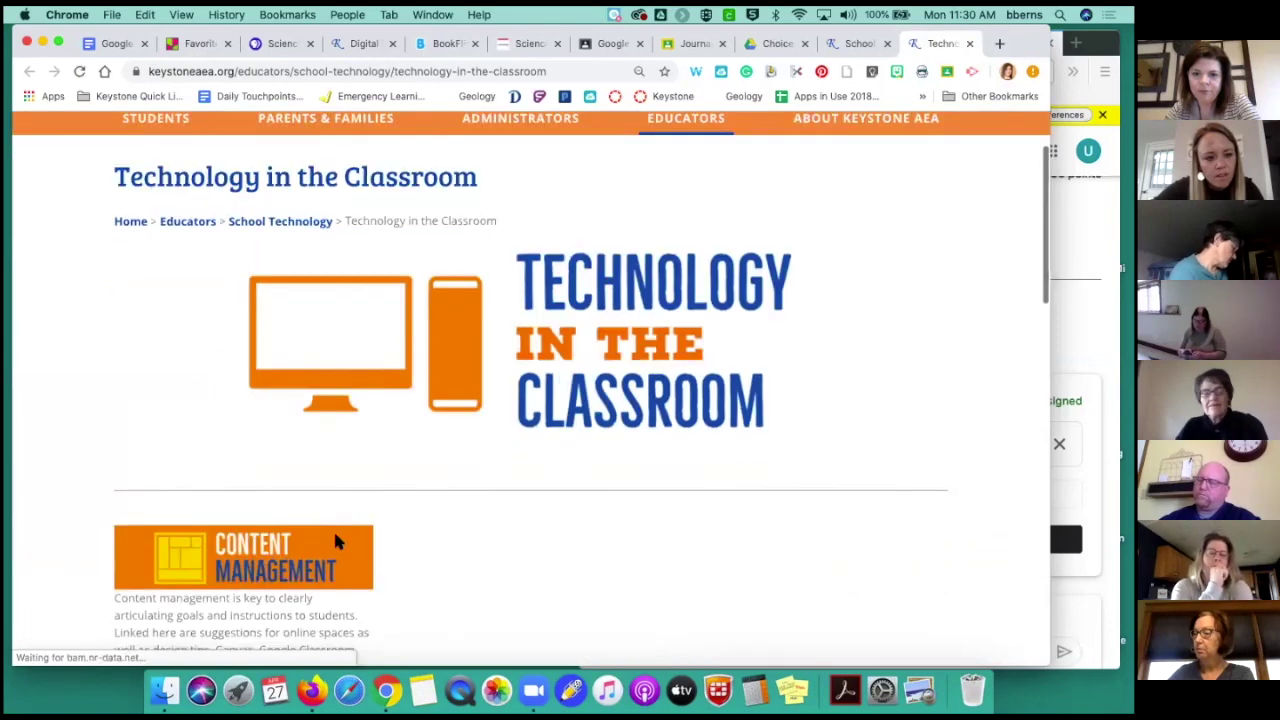
{"action": "scroll", "coordinate": [307, 540], "scroll_direction": "down", "scroll_amount": 2}
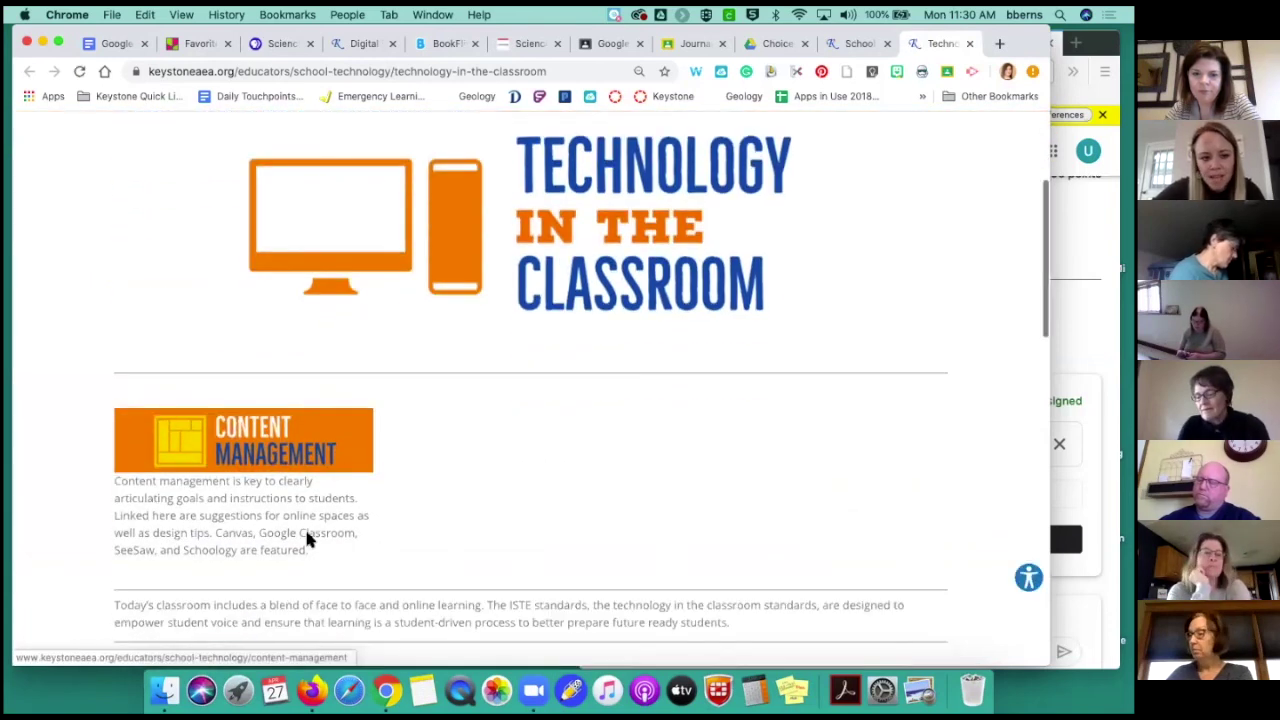
{"action": "left_click", "coordinate": [272, 455]}
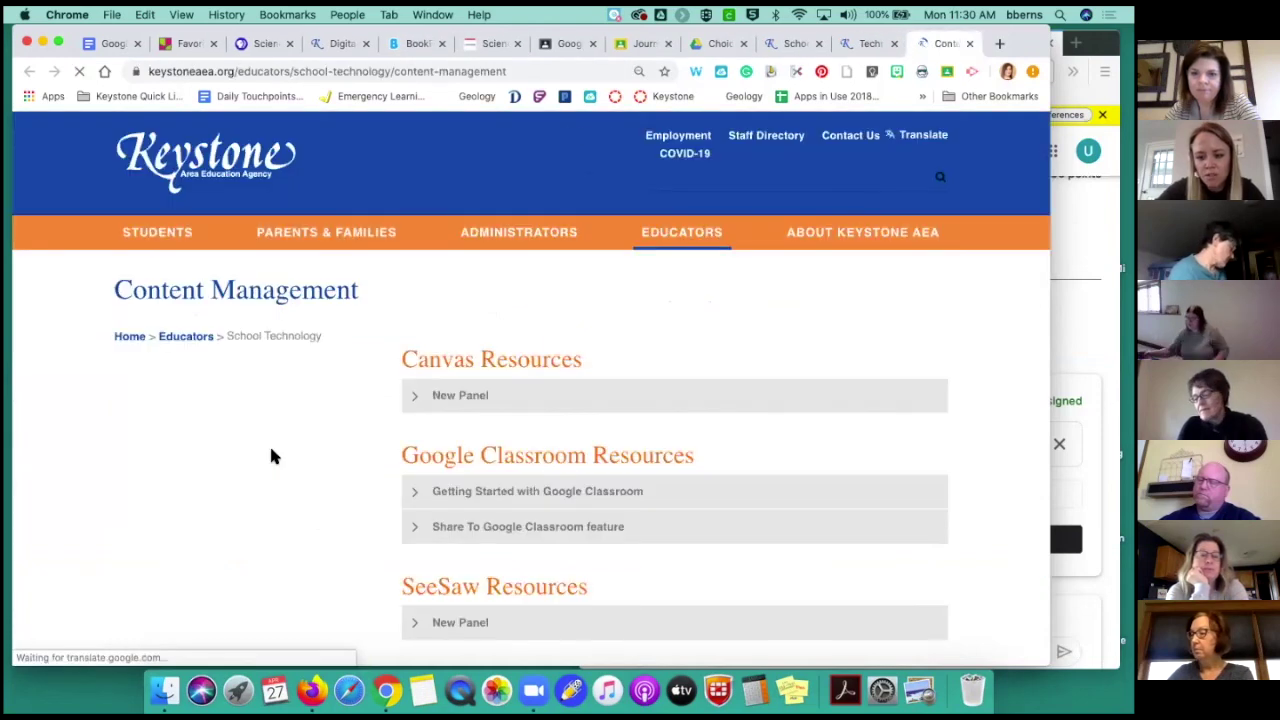
Scroll the Content Management page down to its Google Classroom Resources panels
{"action": "scroll", "coordinate": [457, 443], "scroll_direction": "down", "scroll_amount": 4}
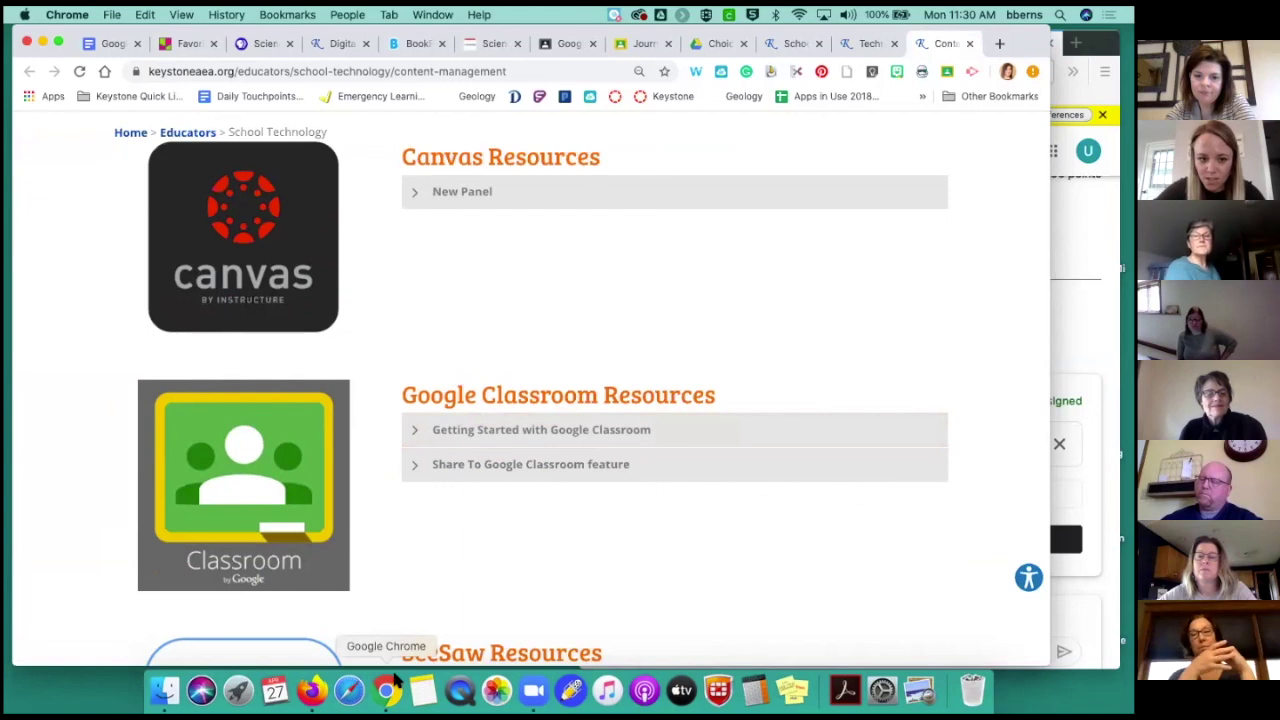
{"action": "scroll", "coordinate": [420, 583], "scroll_direction": "down", "scroll_amount": 5}
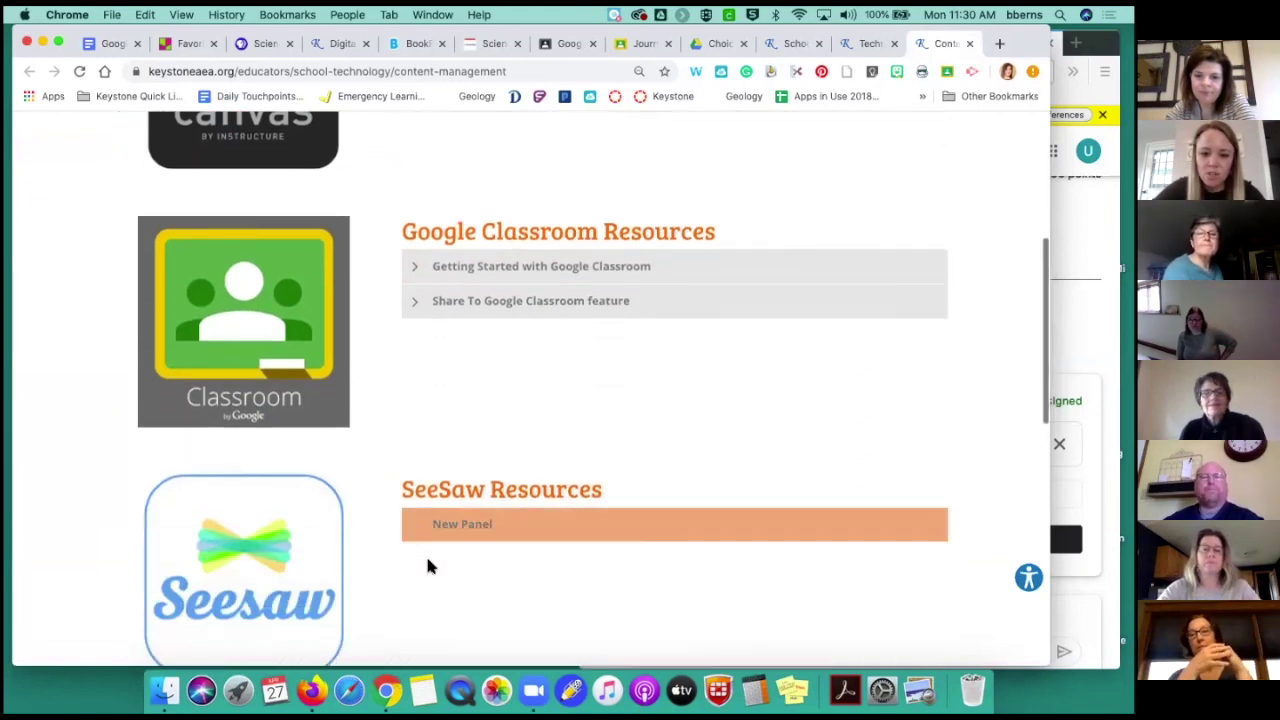
{"action": "scroll", "coordinate": [431, 568], "scroll_direction": "up", "scroll_amount": 2}
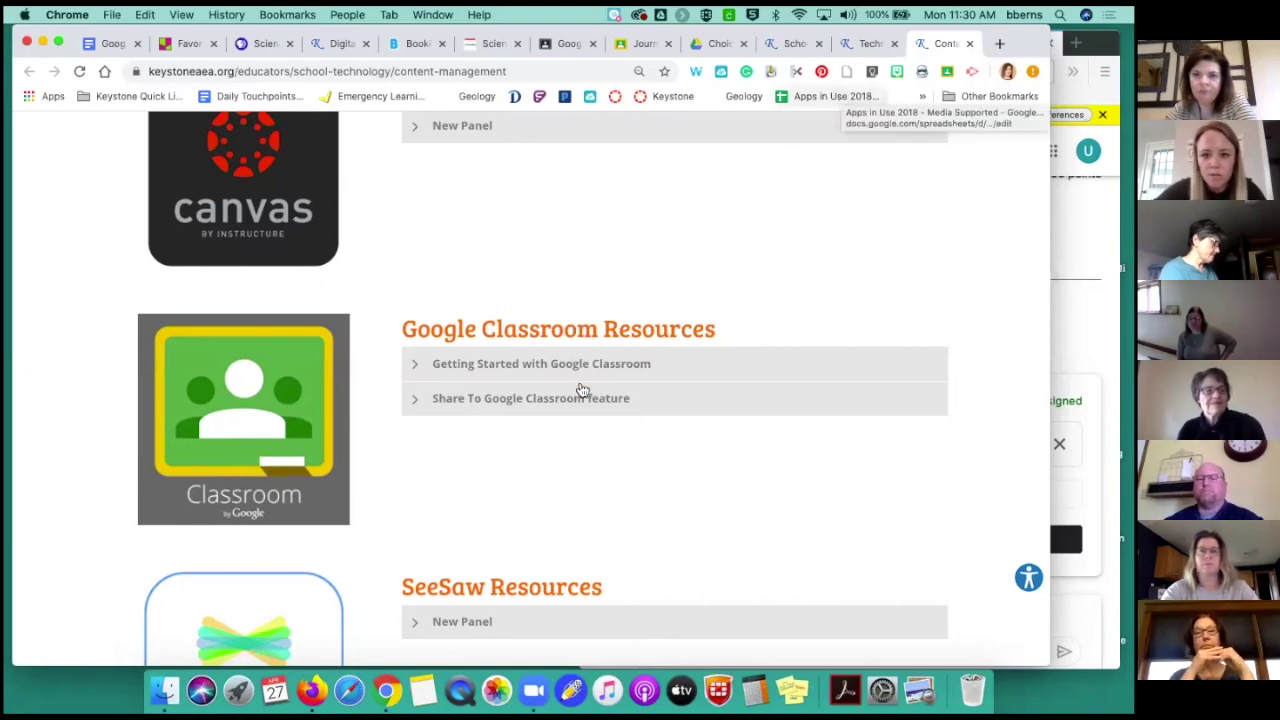
{"action": "scroll", "coordinate": [540, 455], "scroll_direction": "down", "scroll_amount": 1}
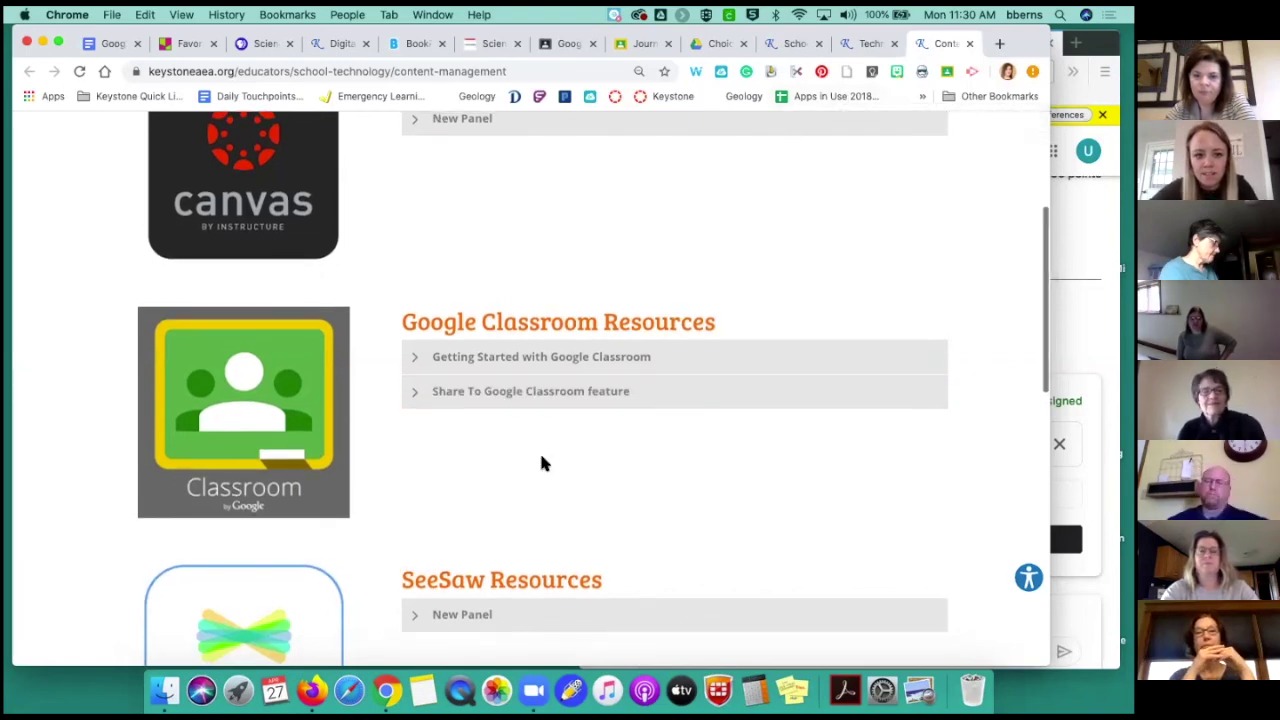
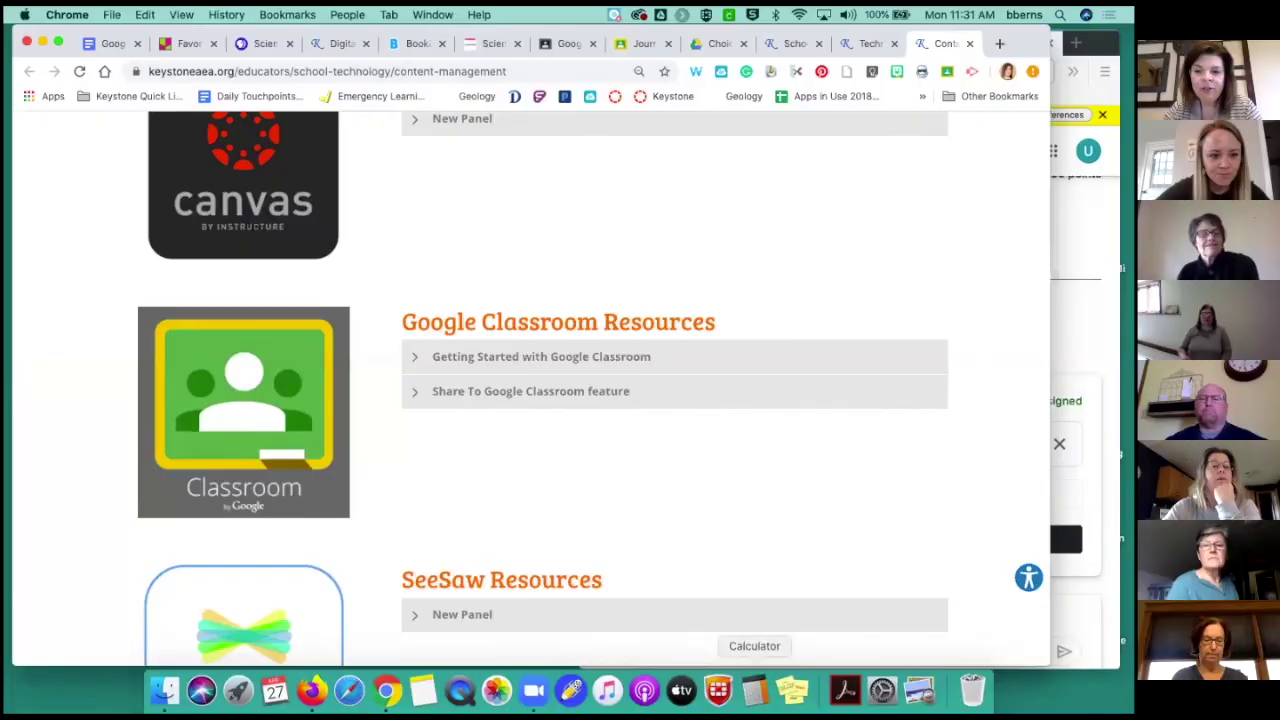
Expand the 'Getting Started with Google Classroom' panel to show its Teacher Center and playlist links
{"action": "left_click", "coordinate": [409, 358]}
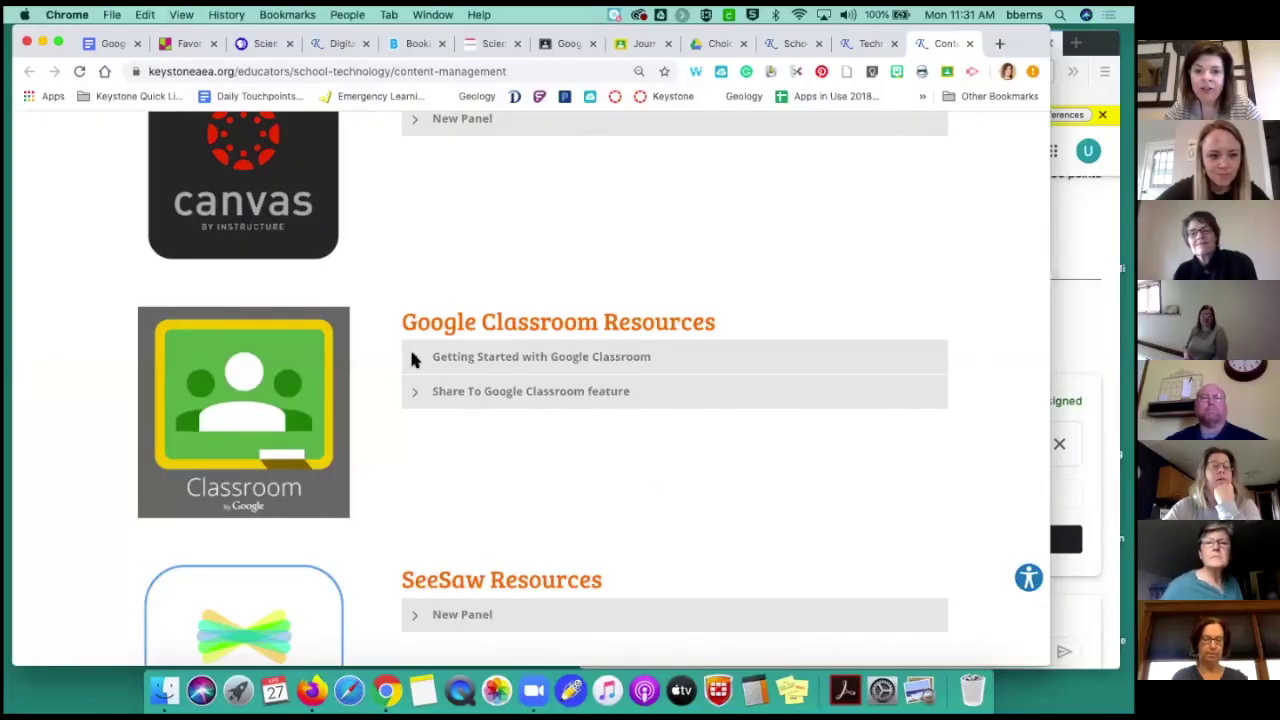
{"action": "left_click", "coordinate": [416, 360]}
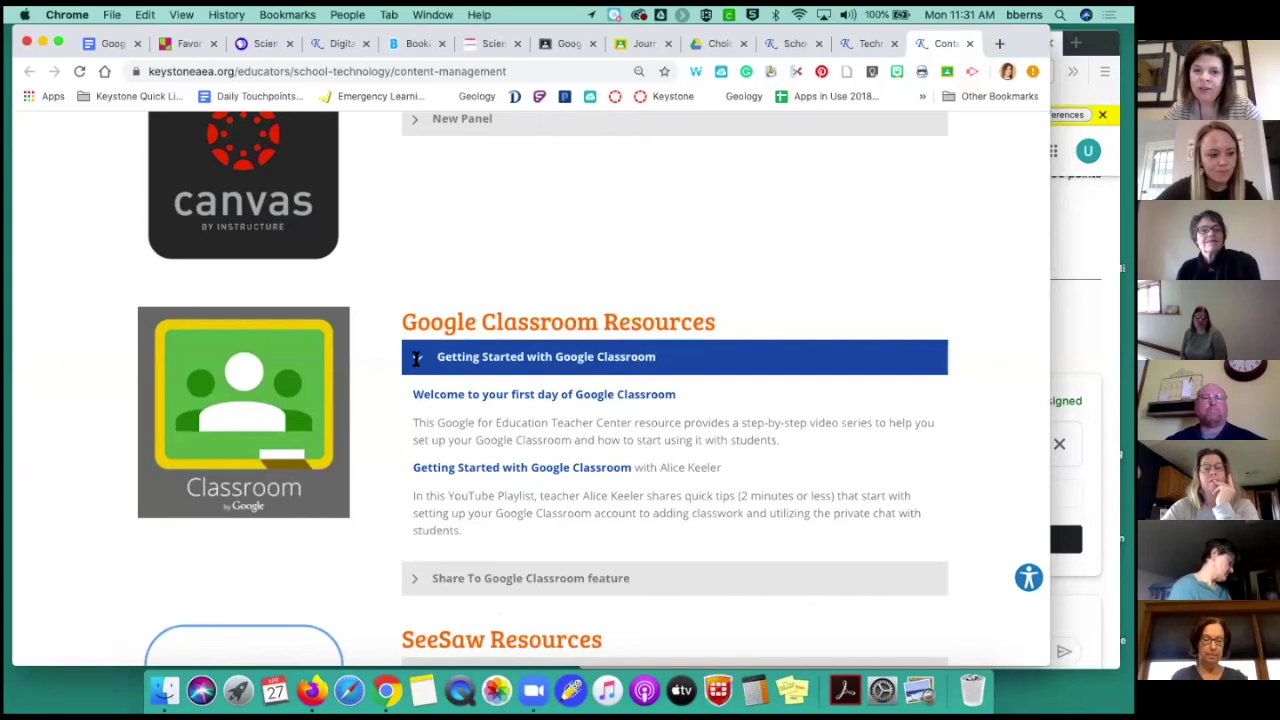
{"action": "scroll", "coordinate": [416, 360], "scroll_direction": "down", "scroll_amount": 3}
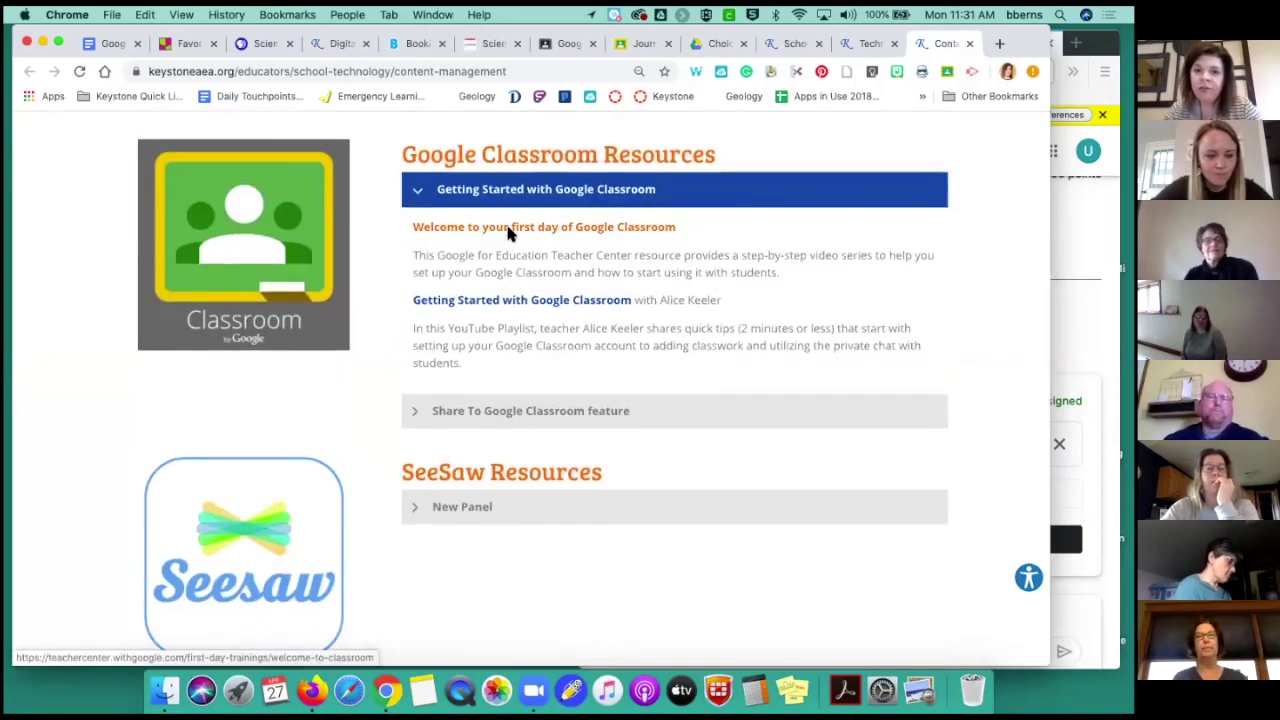
Open 'Welcome to your first day of Google Classroom' and scroll to The basics tutorials
{"action": "left_click", "coordinate": [508, 231]}
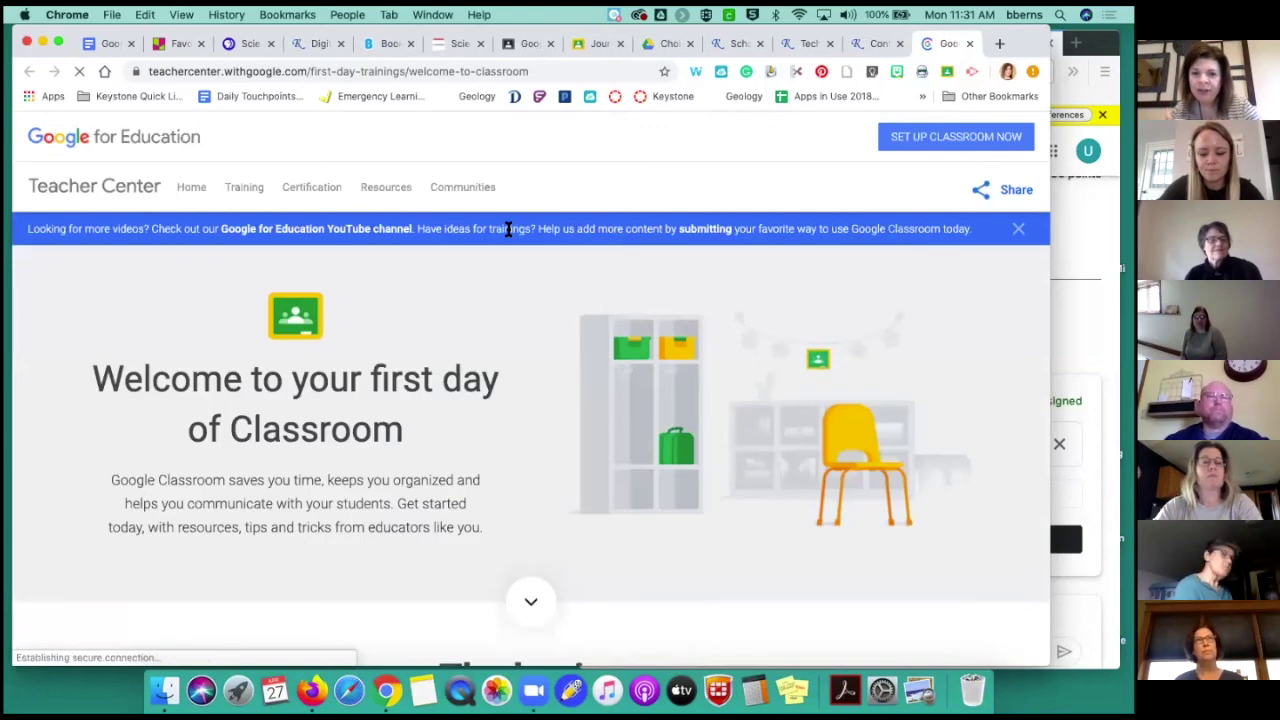
{"action": "scroll", "coordinate": [517, 371], "scroll_direction": "down", "scroll_amount": 5}
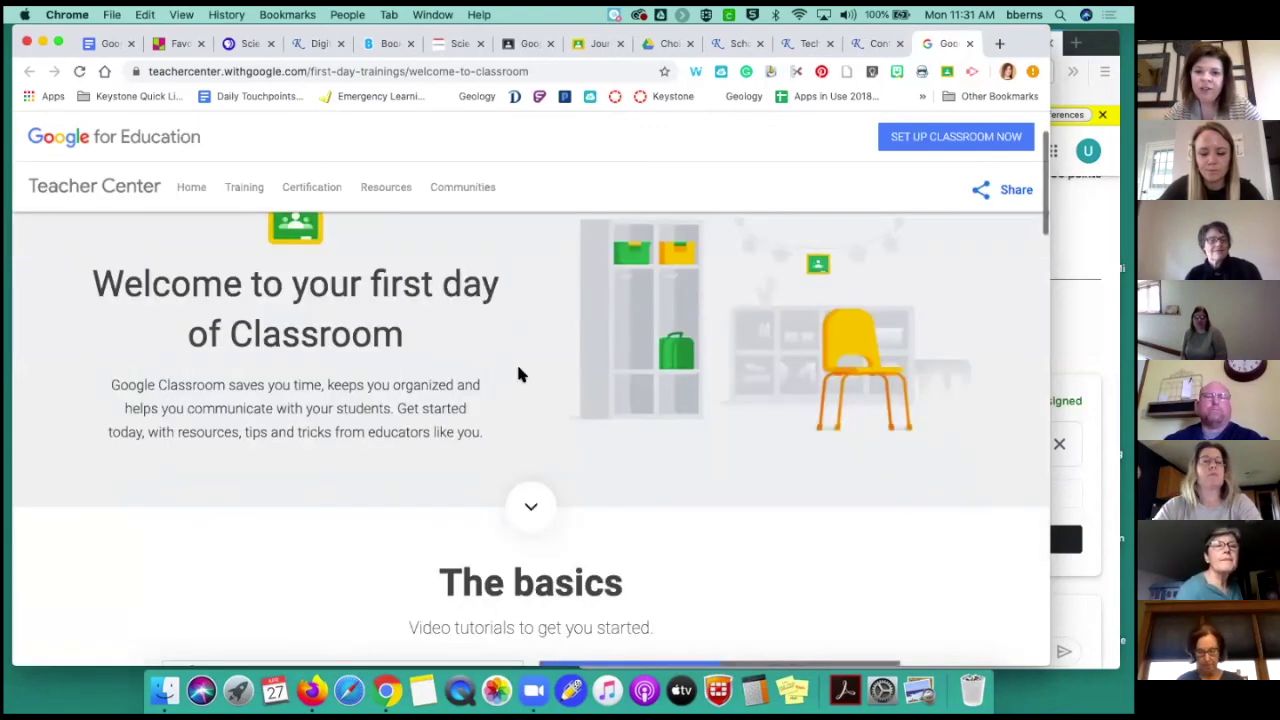
{"action": "scroll", "coordinate": [521, 376], "scroll_direction": "down", "scroll_amount": 2}
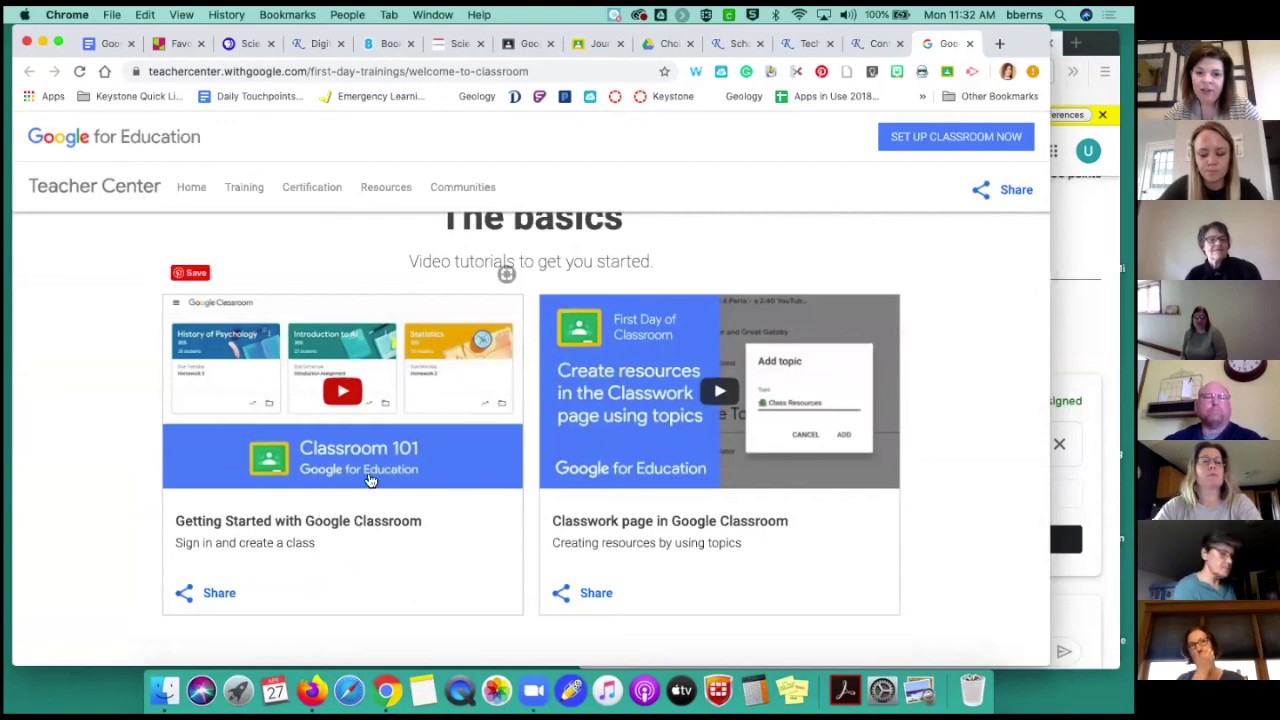
{"action": "left_click", "coordinate": [865, 42]}
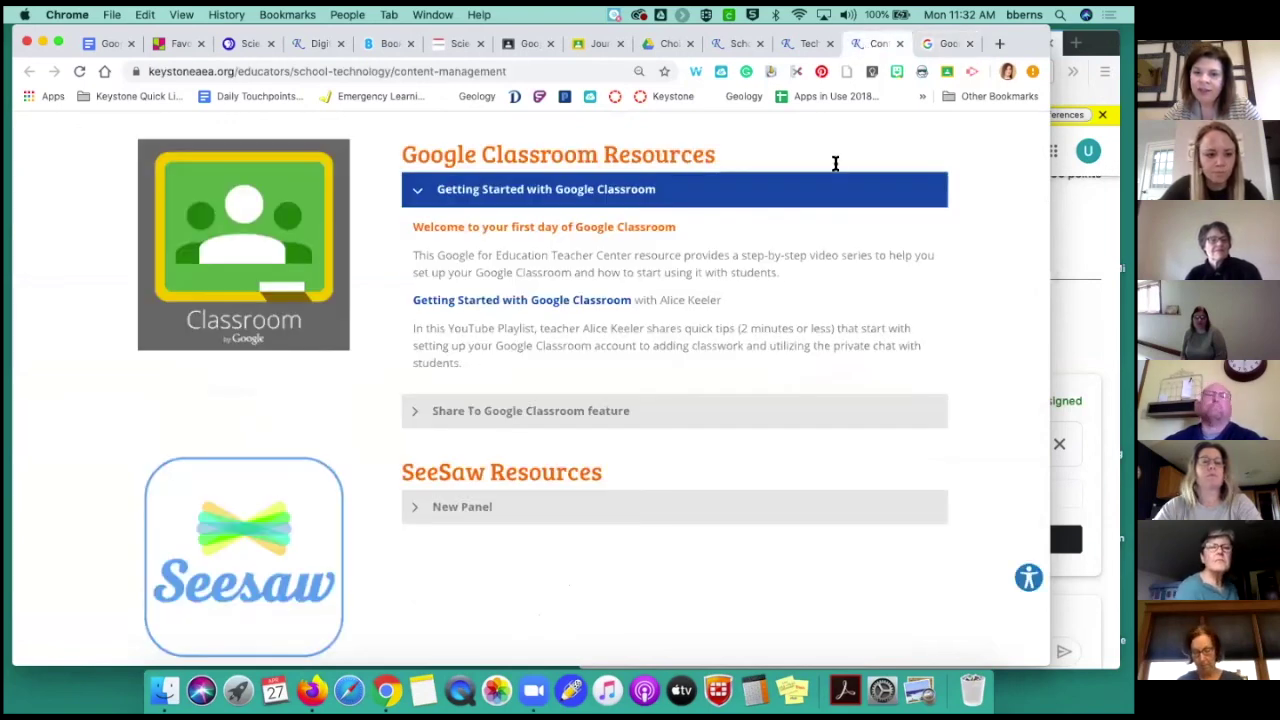
Open the 'Getting Started with Google Classroom' YouTube playlist in a new tab
{"action": "scroll", "coordinate": [702, 321], "scroll_direction": "down", "scroll_amount": 1}
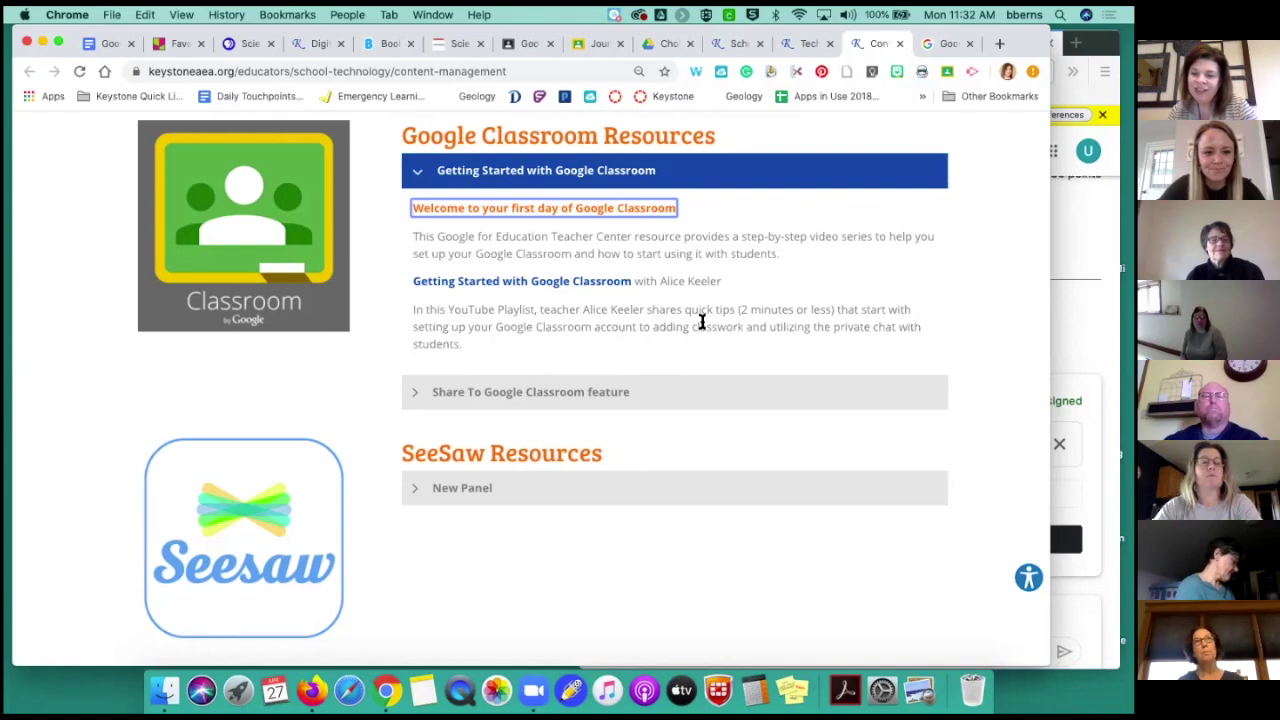
{"action": "left_click", "coordinate": [591, 283]}
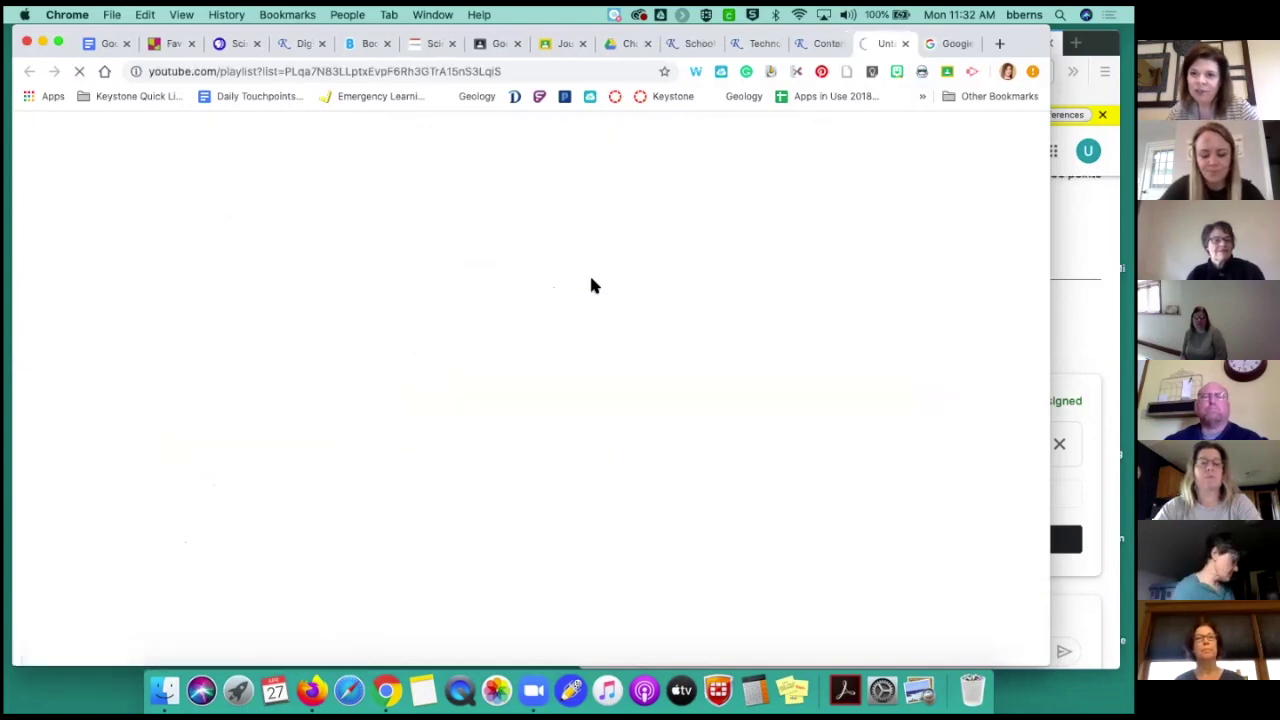